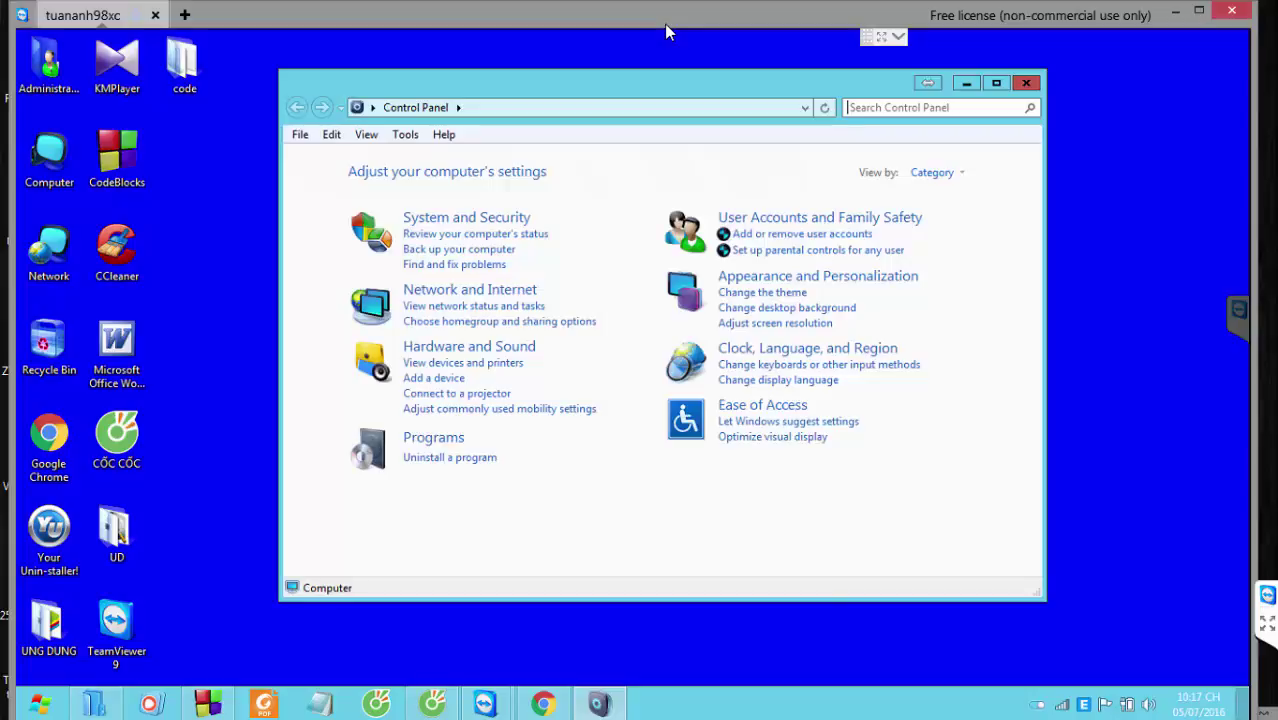
- Open the list of installed programs for uninstalling and select YAC(Yet Another Cleaner!)
left_click(450, 457)
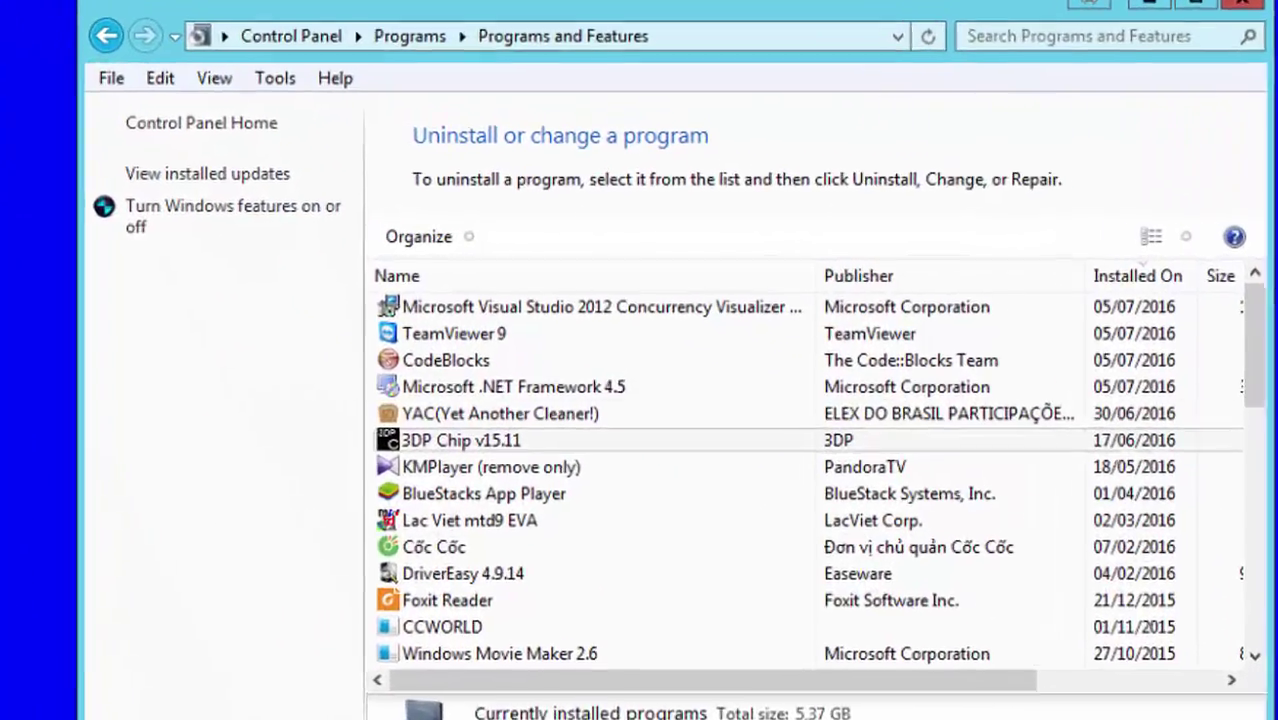
left_click(550, 350)
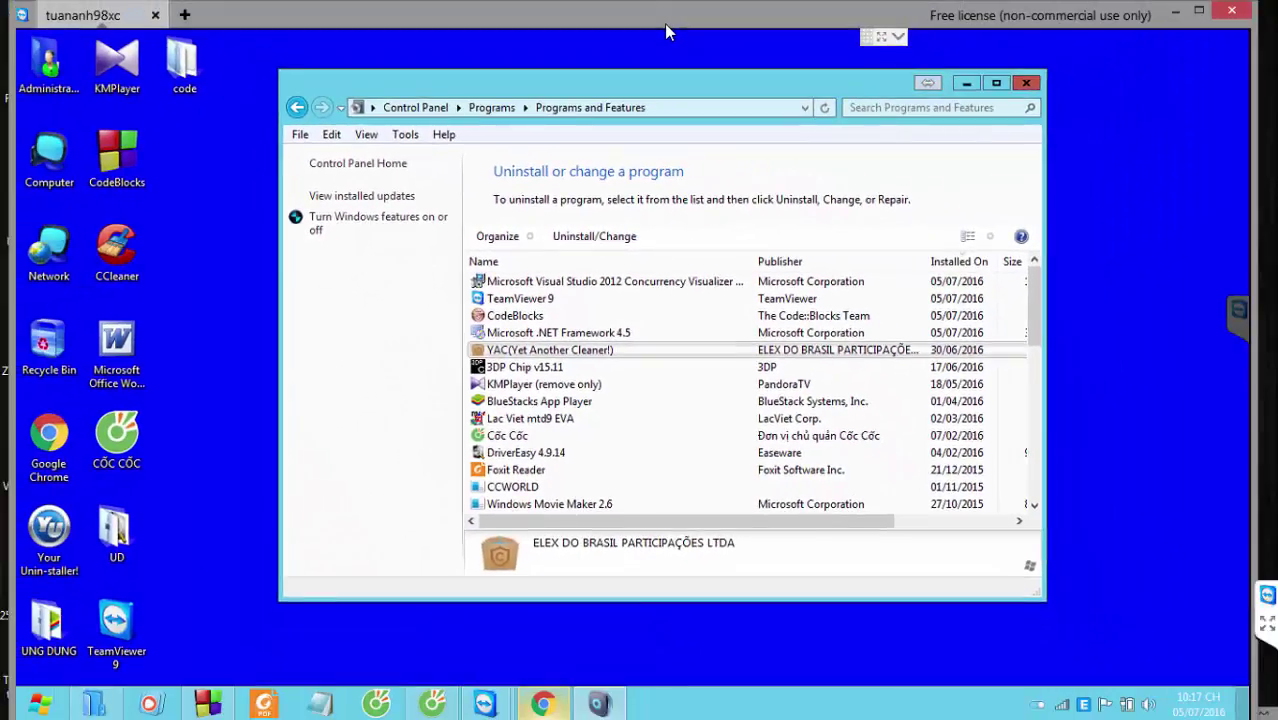
- Switch to the Chrome settings and remove Yessearches from the set of startup pages
key("alt+Tab")
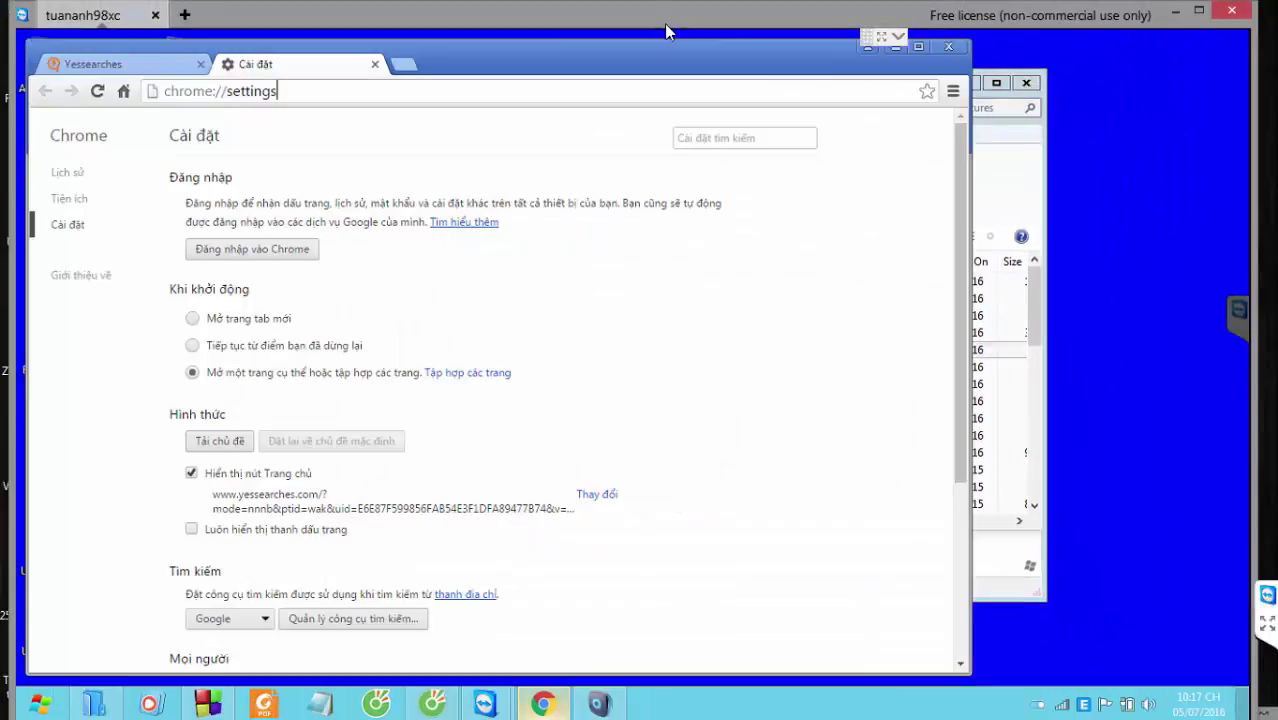
key("ctrl+a")
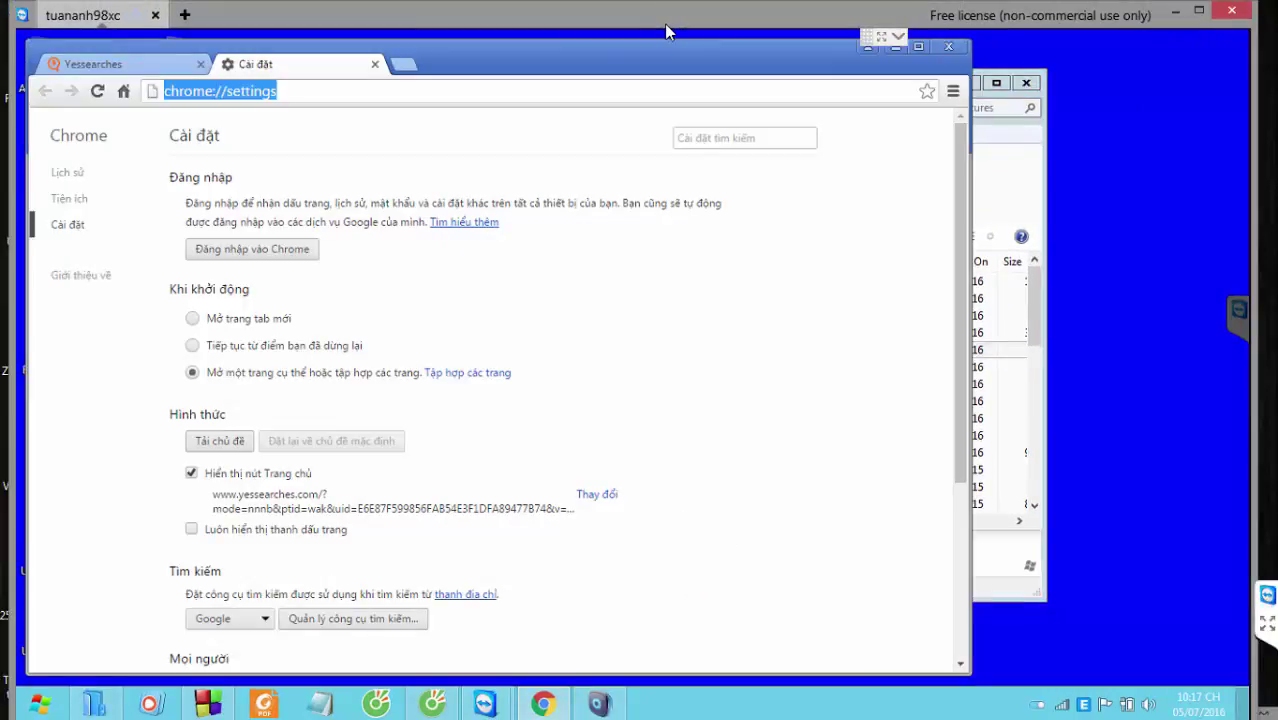
scroll(666, 25, "down", 1)
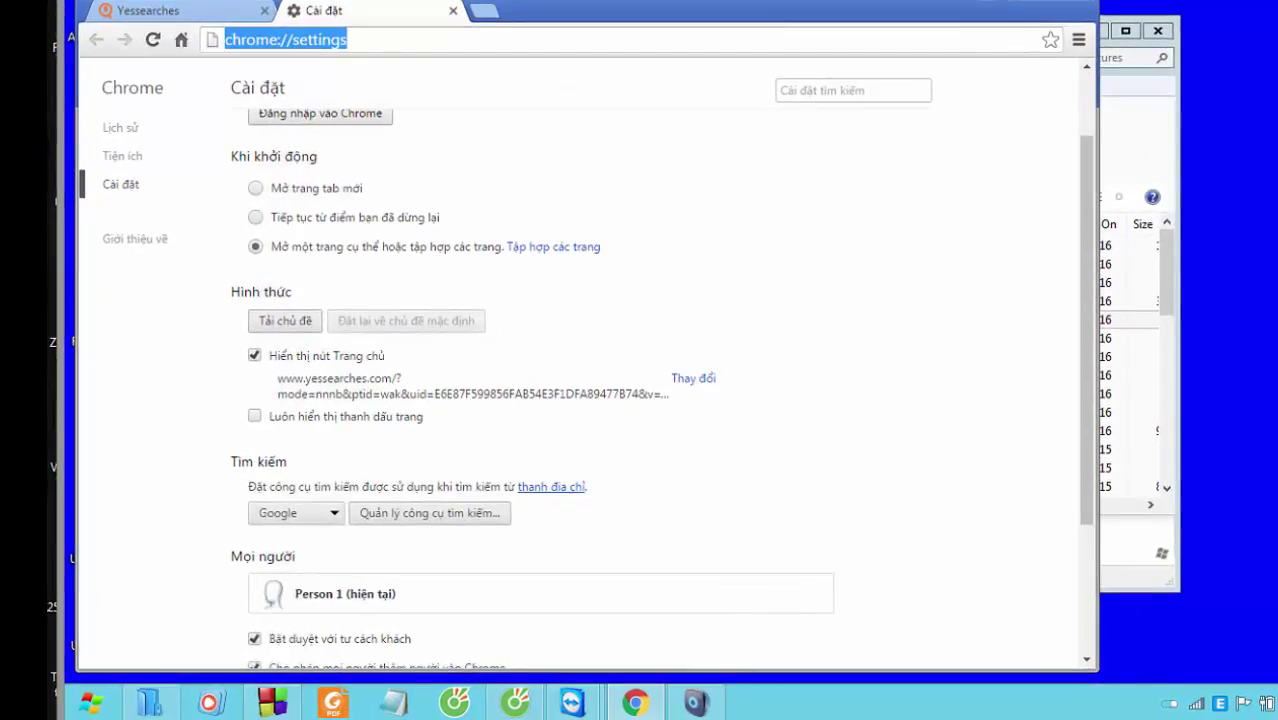
left_click(553, 246)
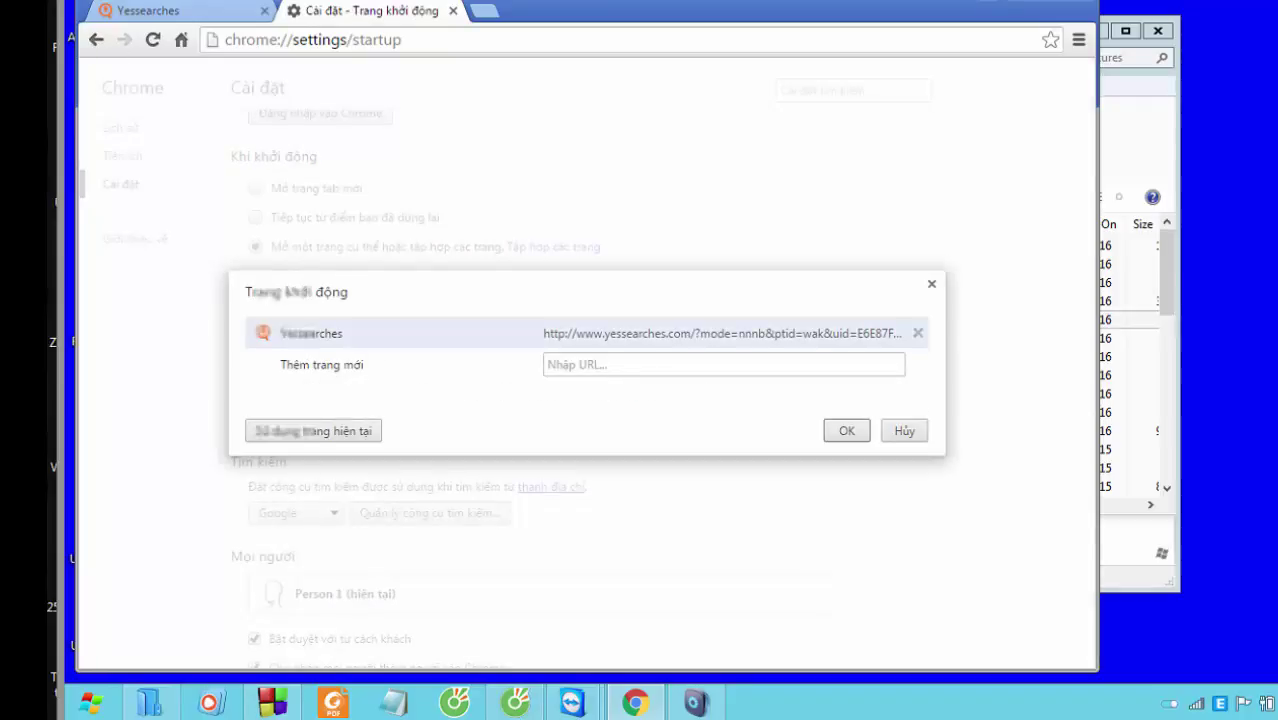
left_click(722, 333)
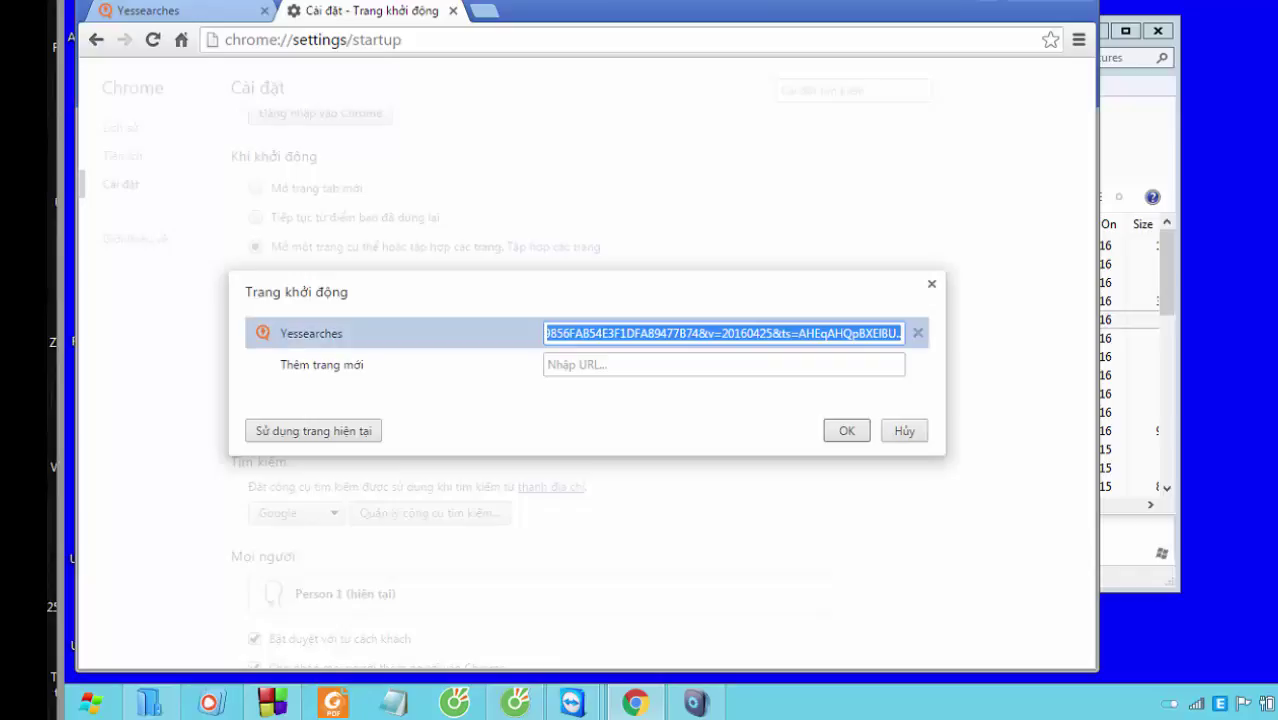
left_click(918, 333)
- Add google.com as the startup page and save the startup page list
left_click(678, 333)
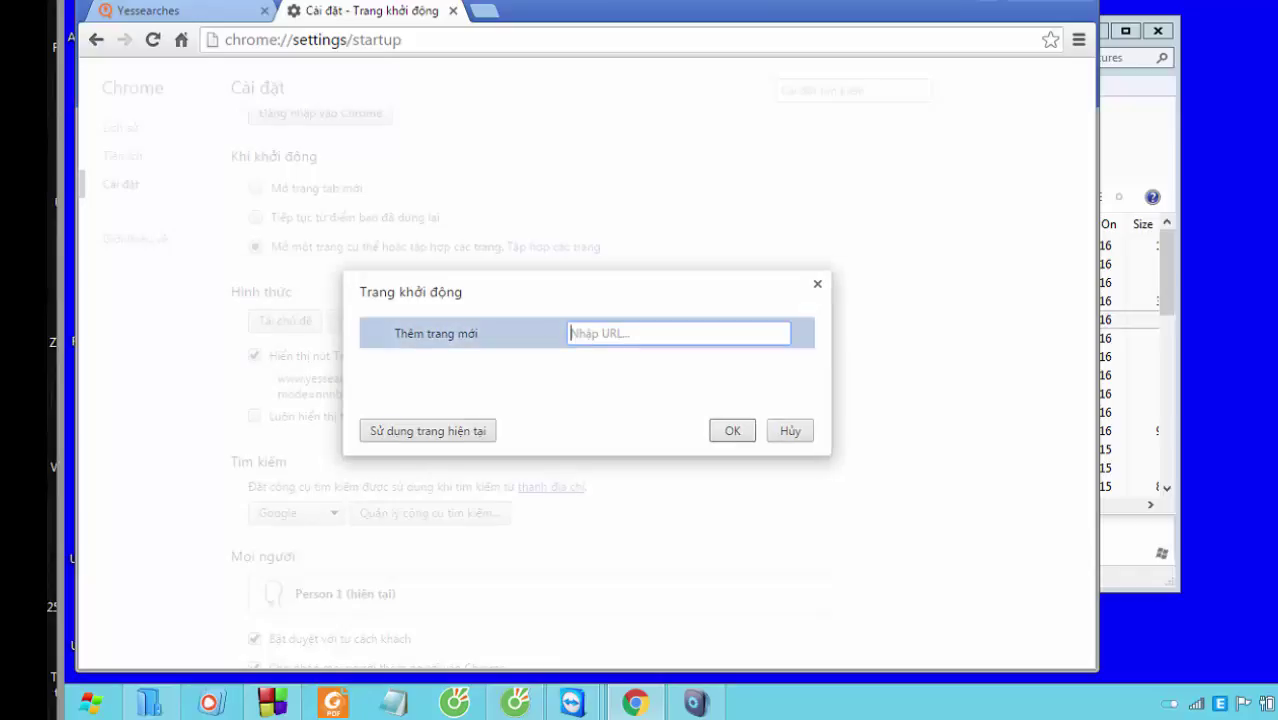
type("gool")
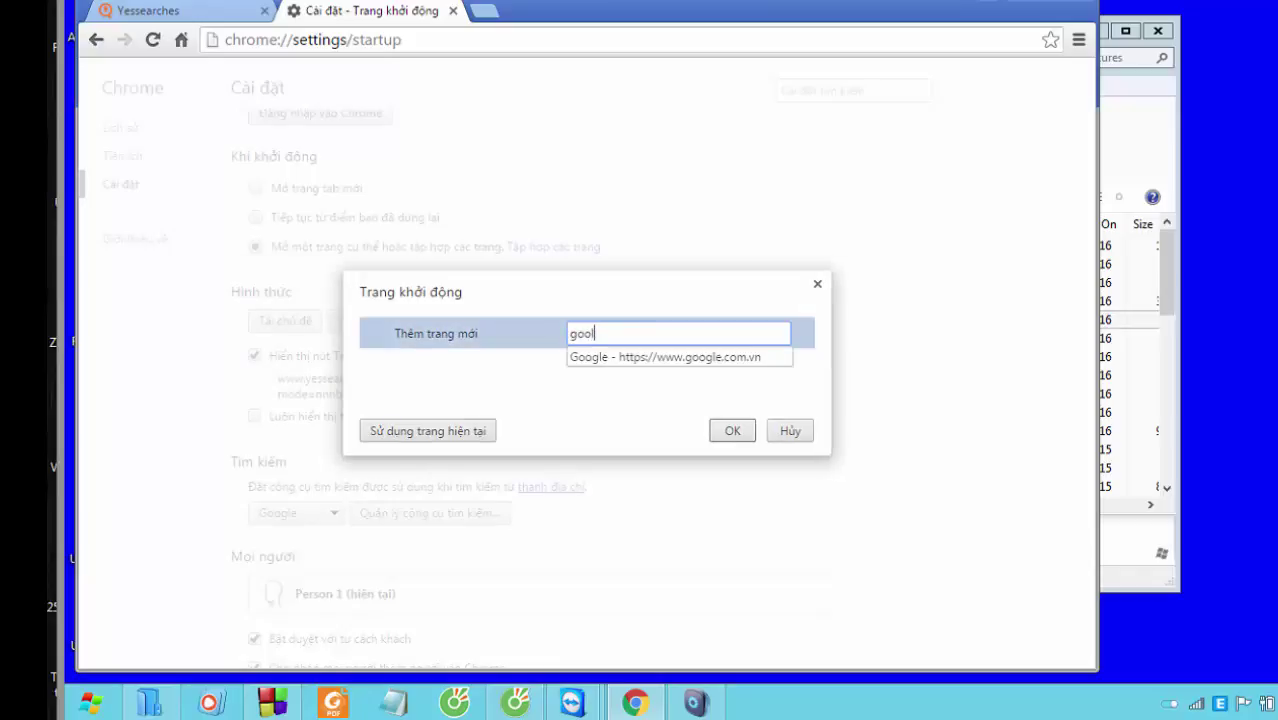
type("e.com")
key("Return")
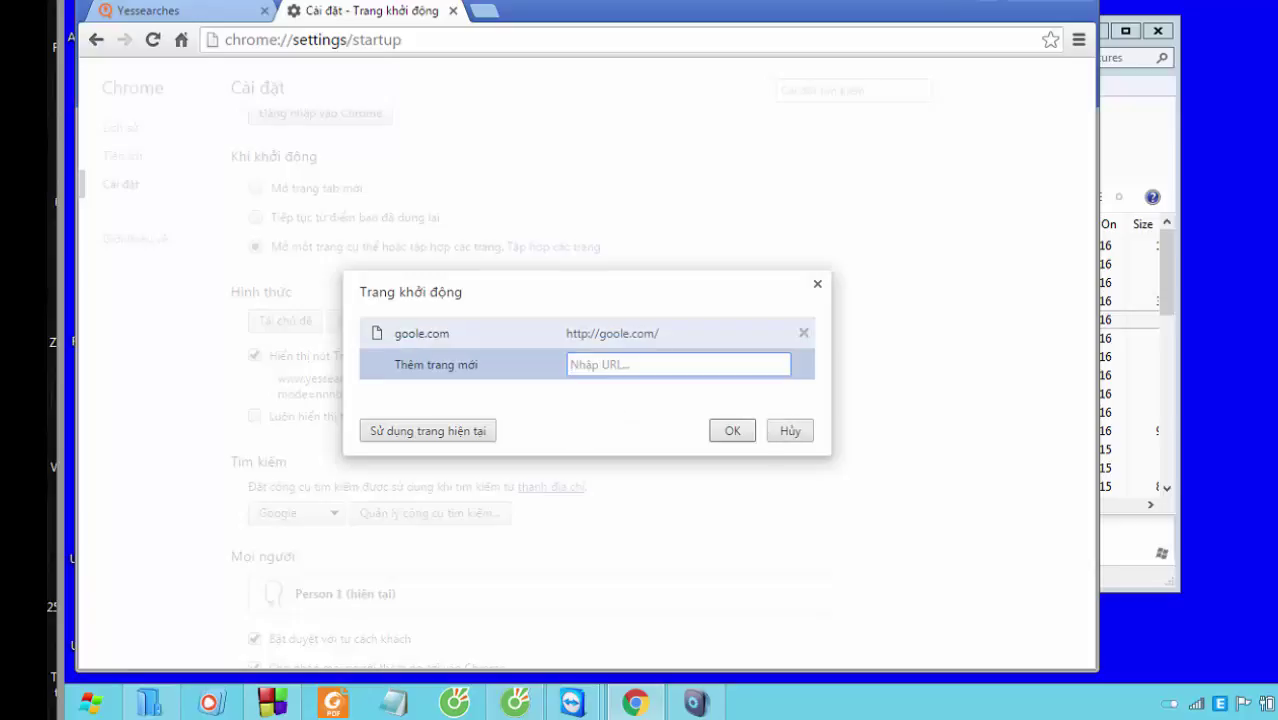
left_click(630, 333)
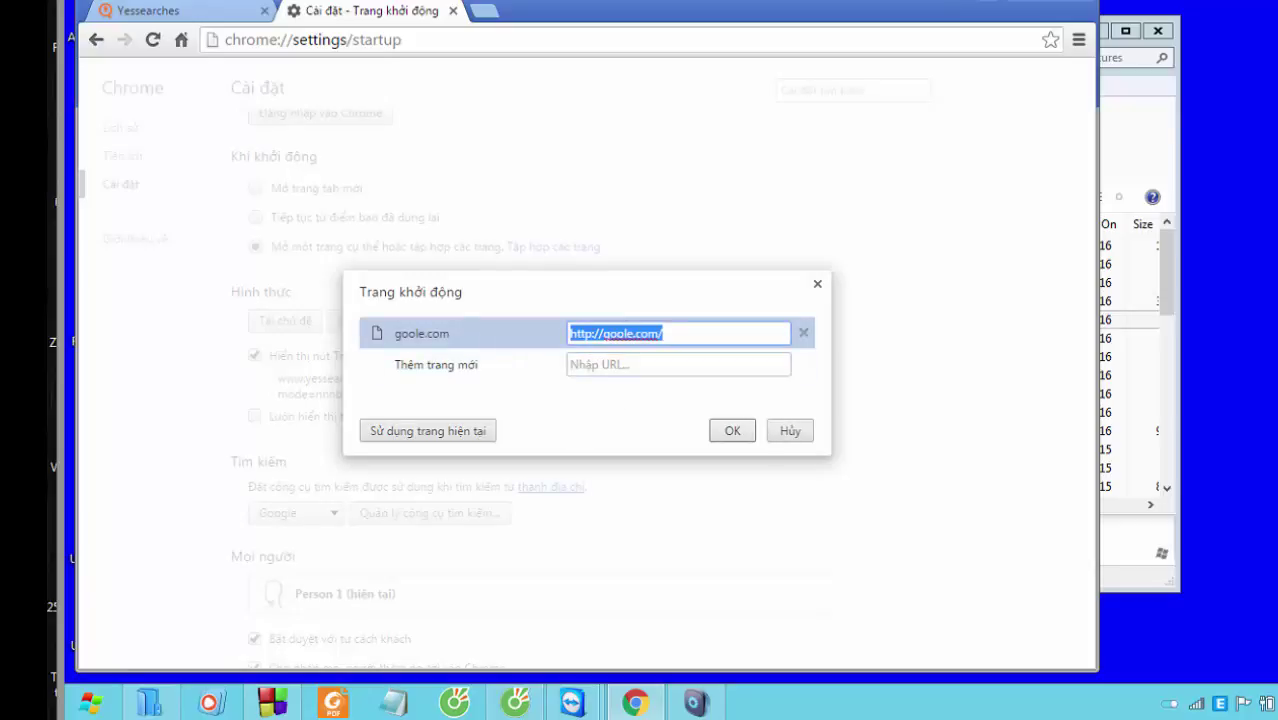
left_click(630, 333)
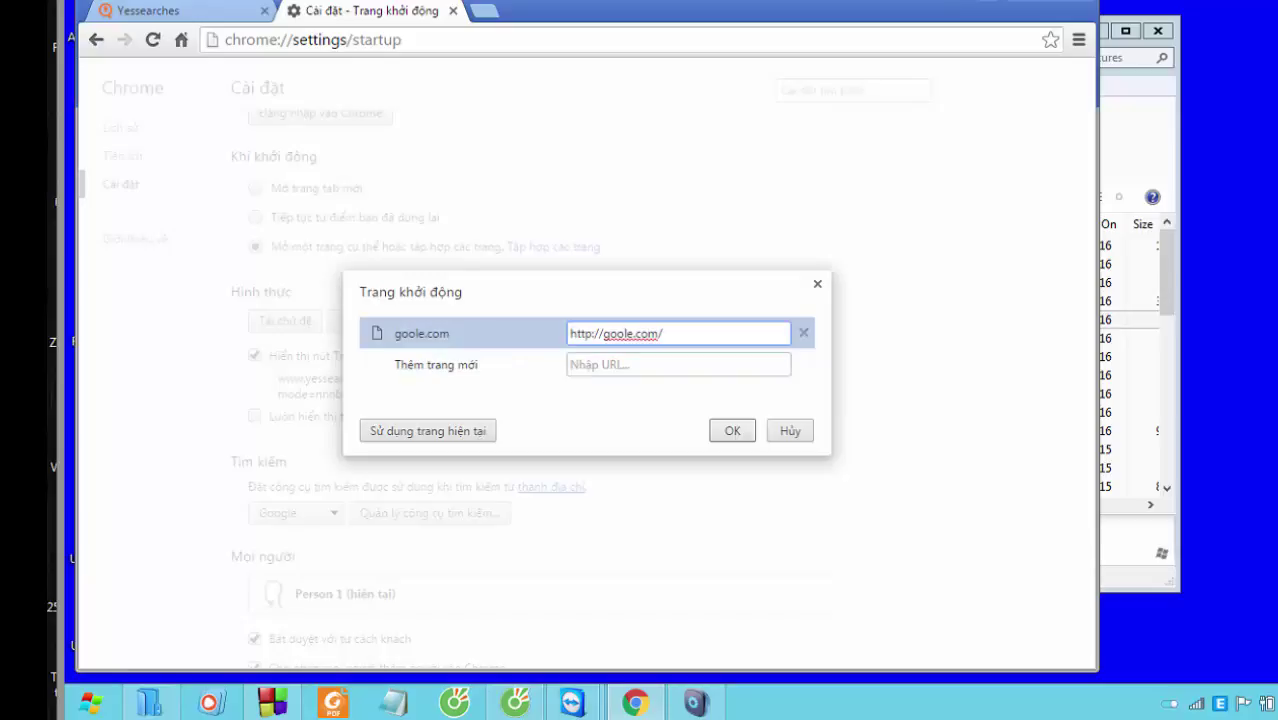
type("g")
key("Return")
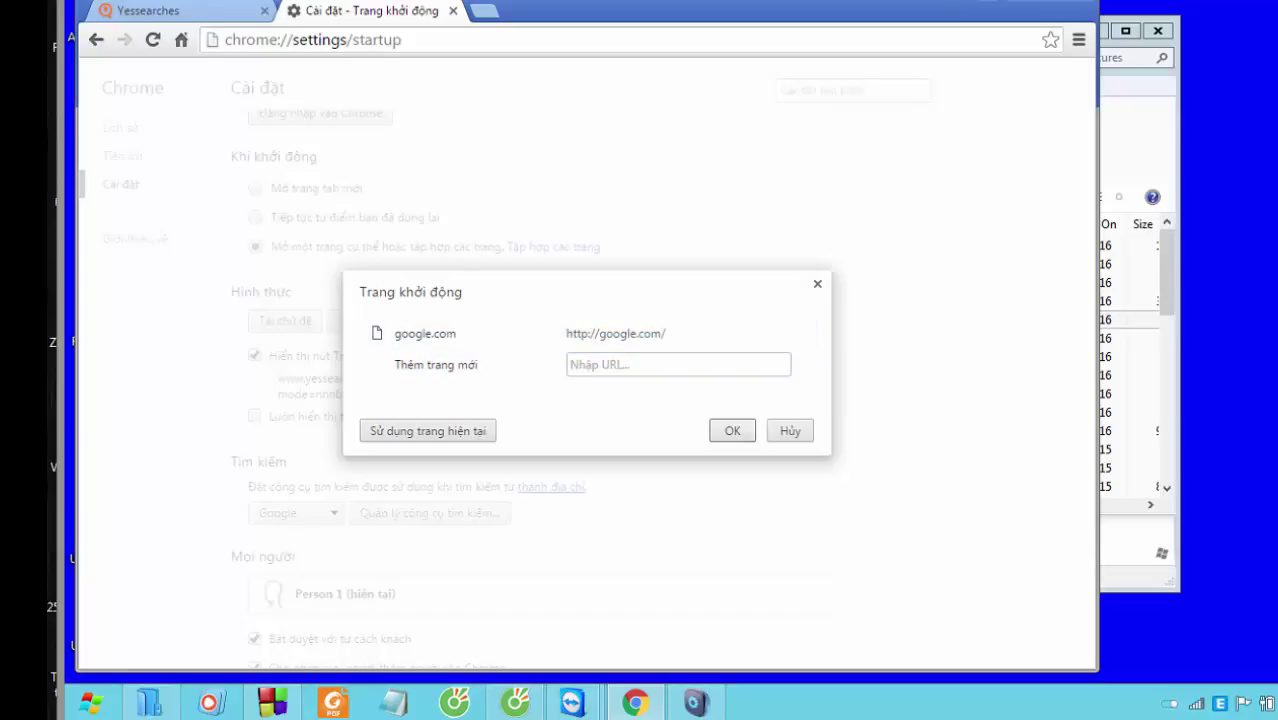
left_click(732, 431)
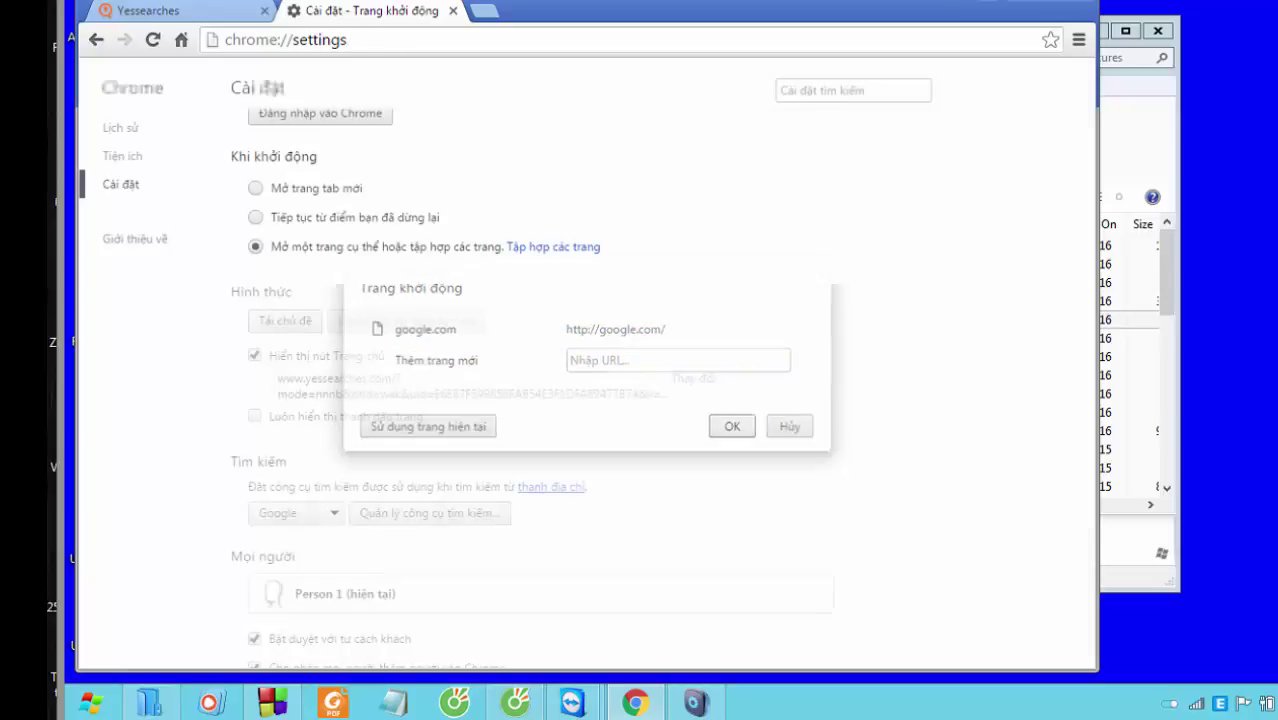
- Set startup to continue where you left off and change the home page address to google.com
left_click(693, 378)
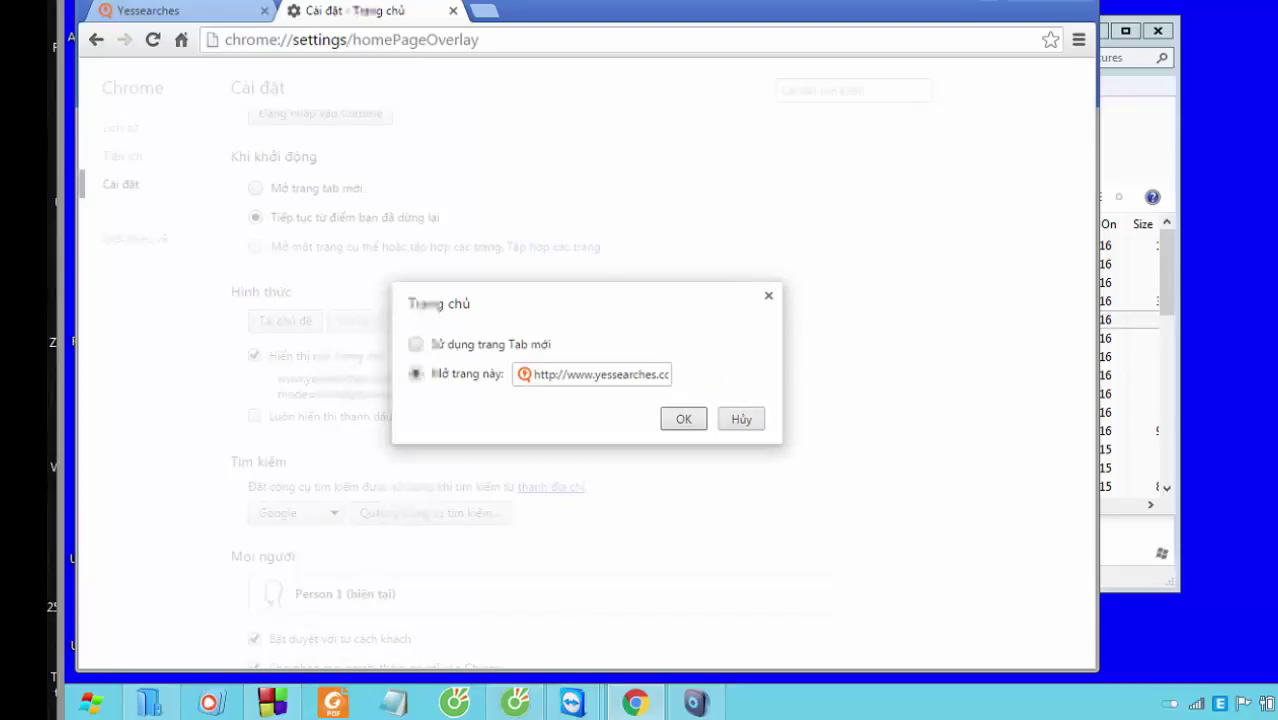
left_click(567, 374)
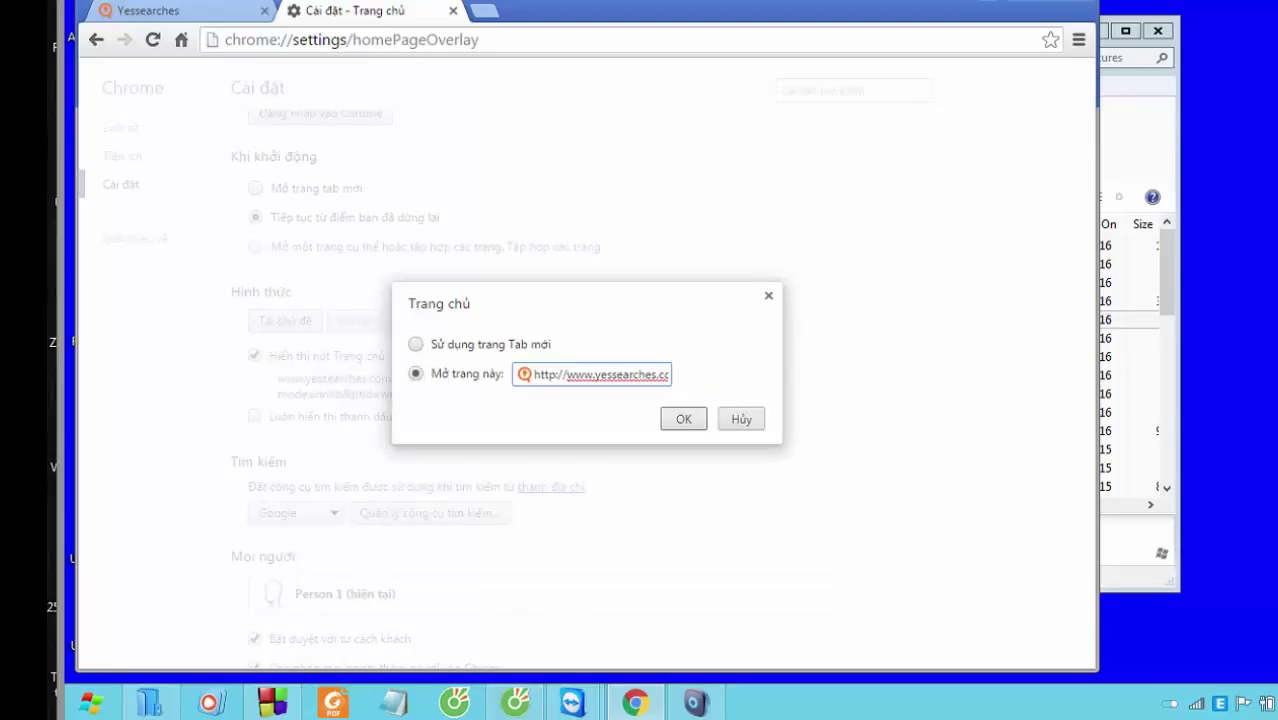
key("ctrl+a")
type("google.com")
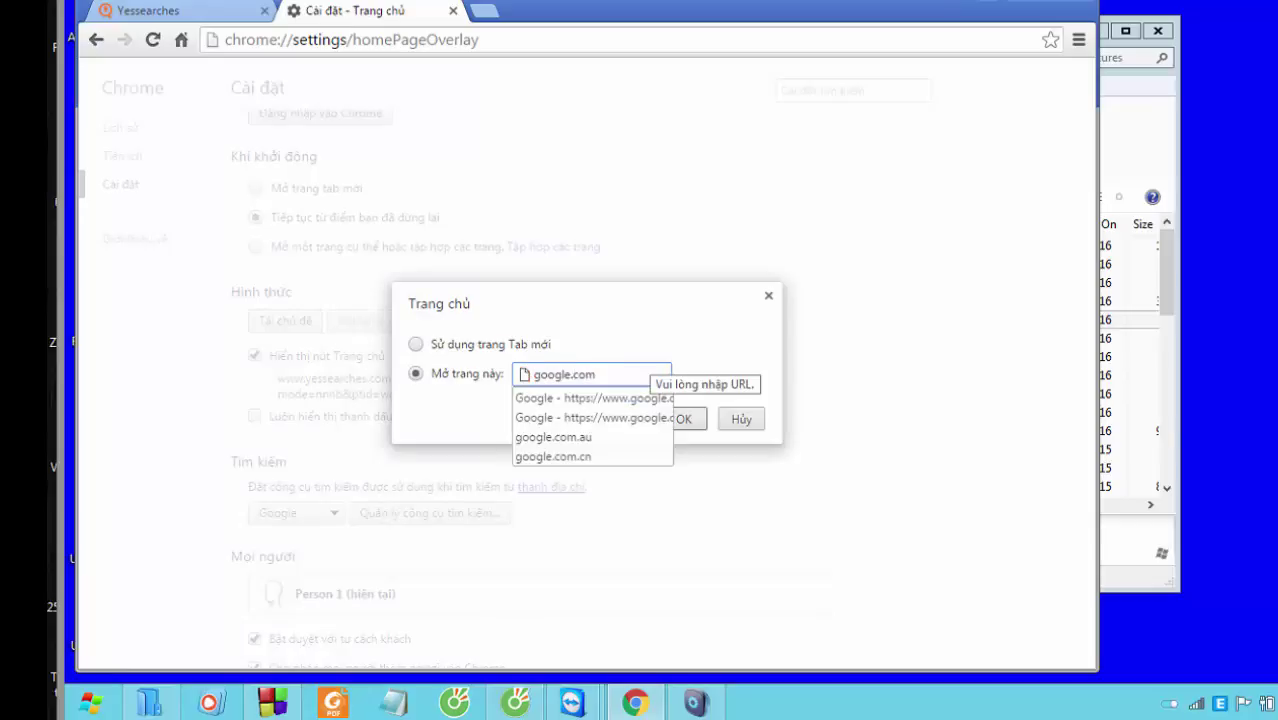
key("Return")
key("Return")
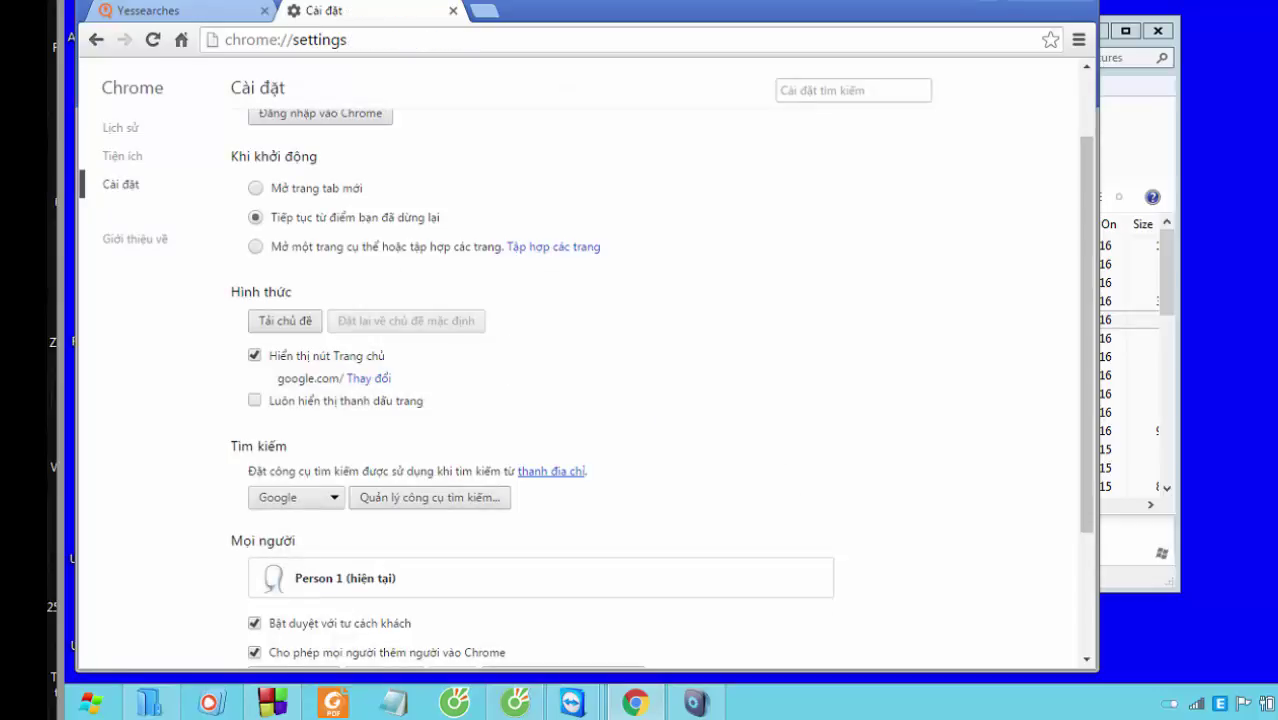
- Delete the yessearches entry from the default search engines and close the search engine manager
left_click(429, 497)
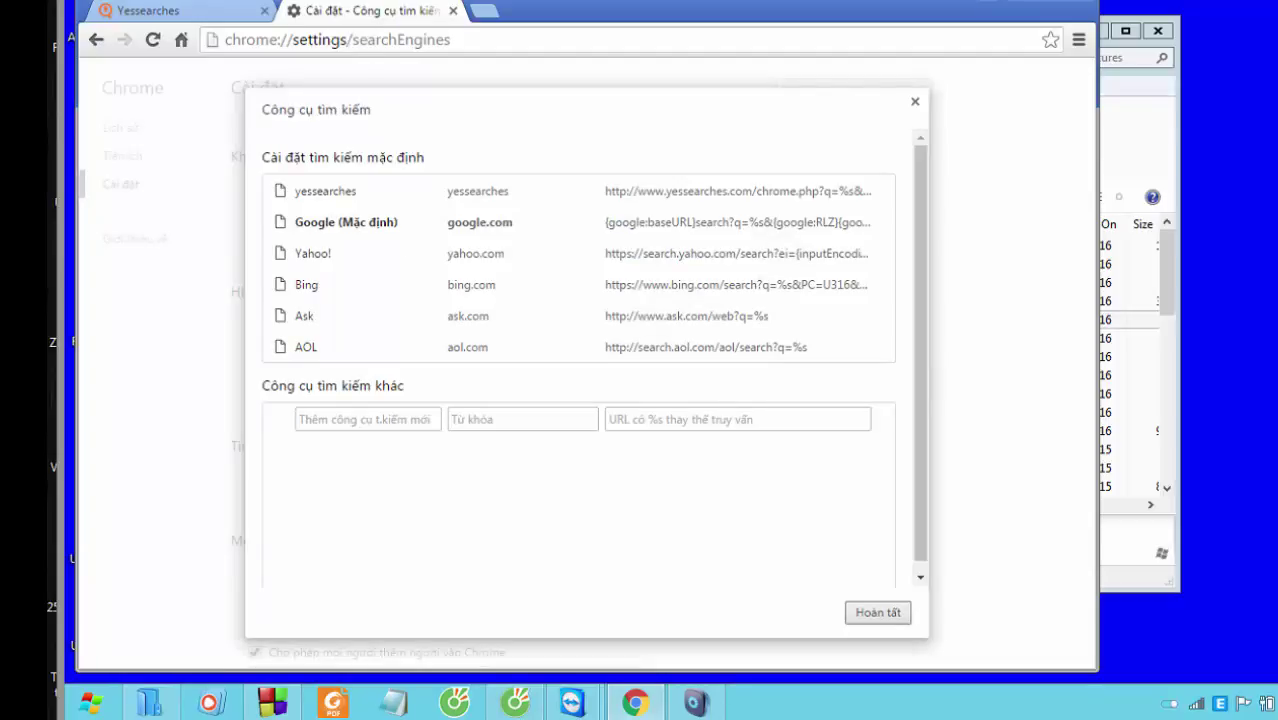
left_click(340, 191)
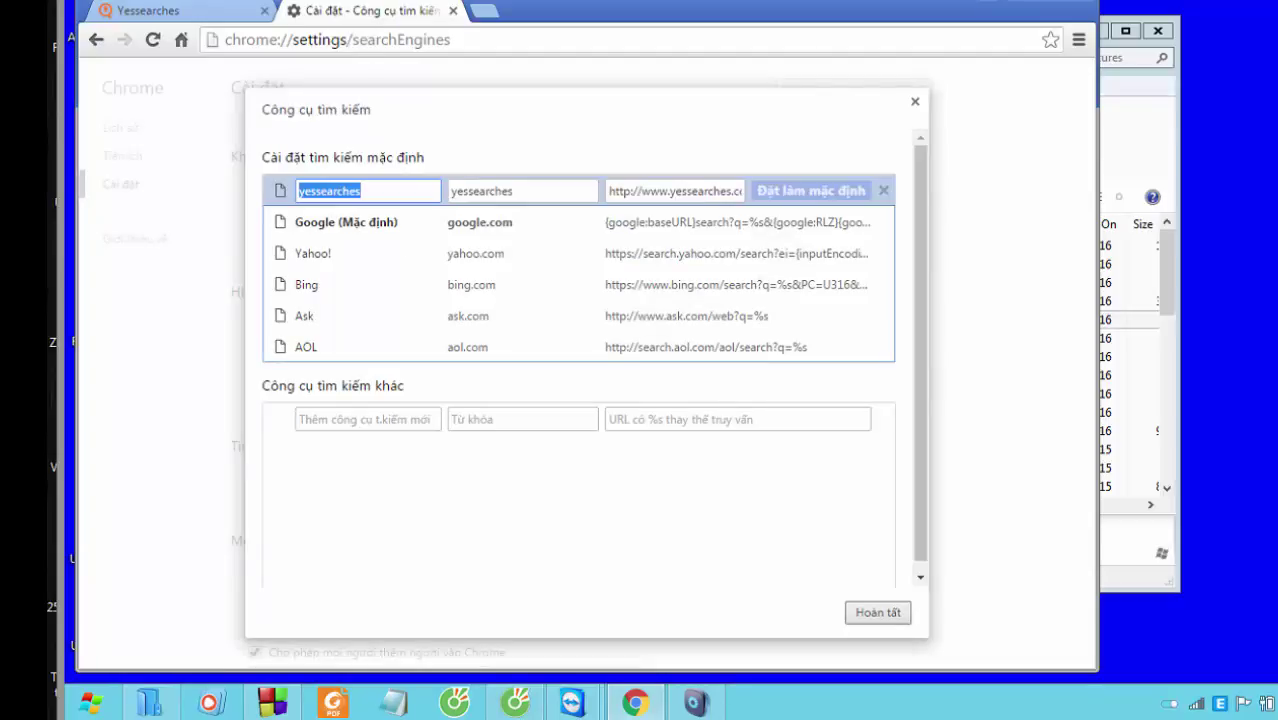
left_click(884, 191)
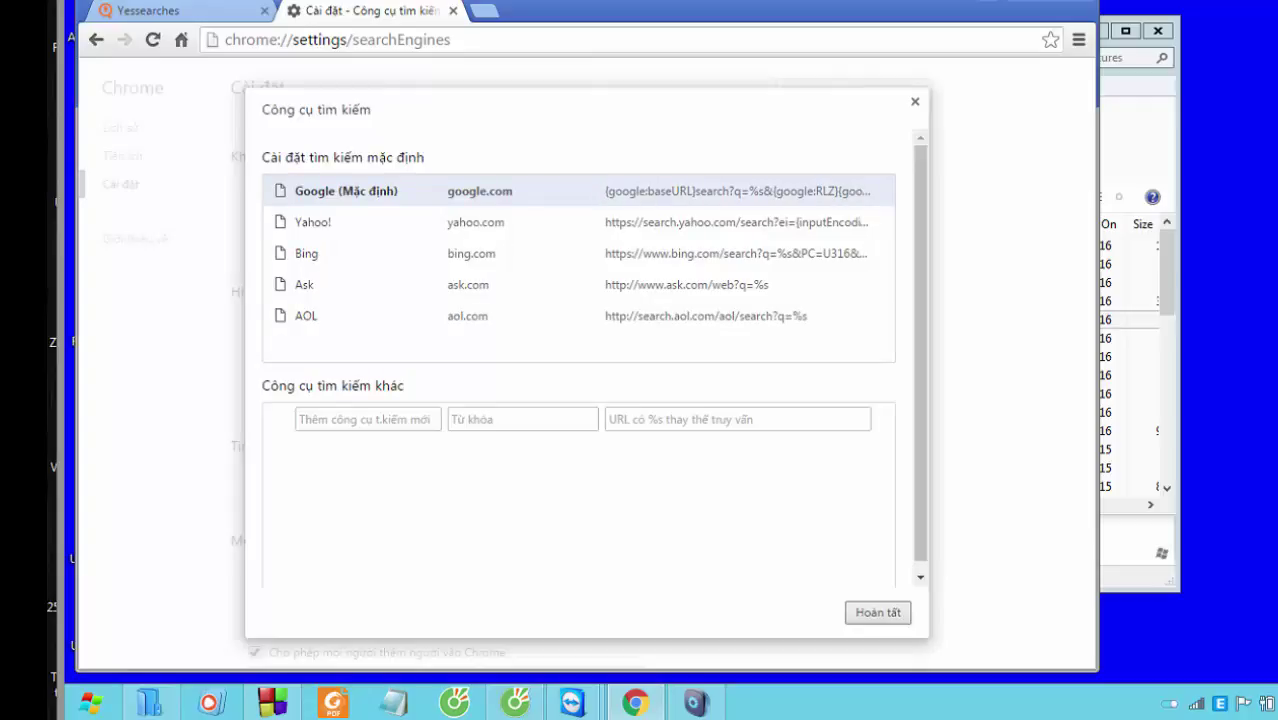
left_click(346, 191)
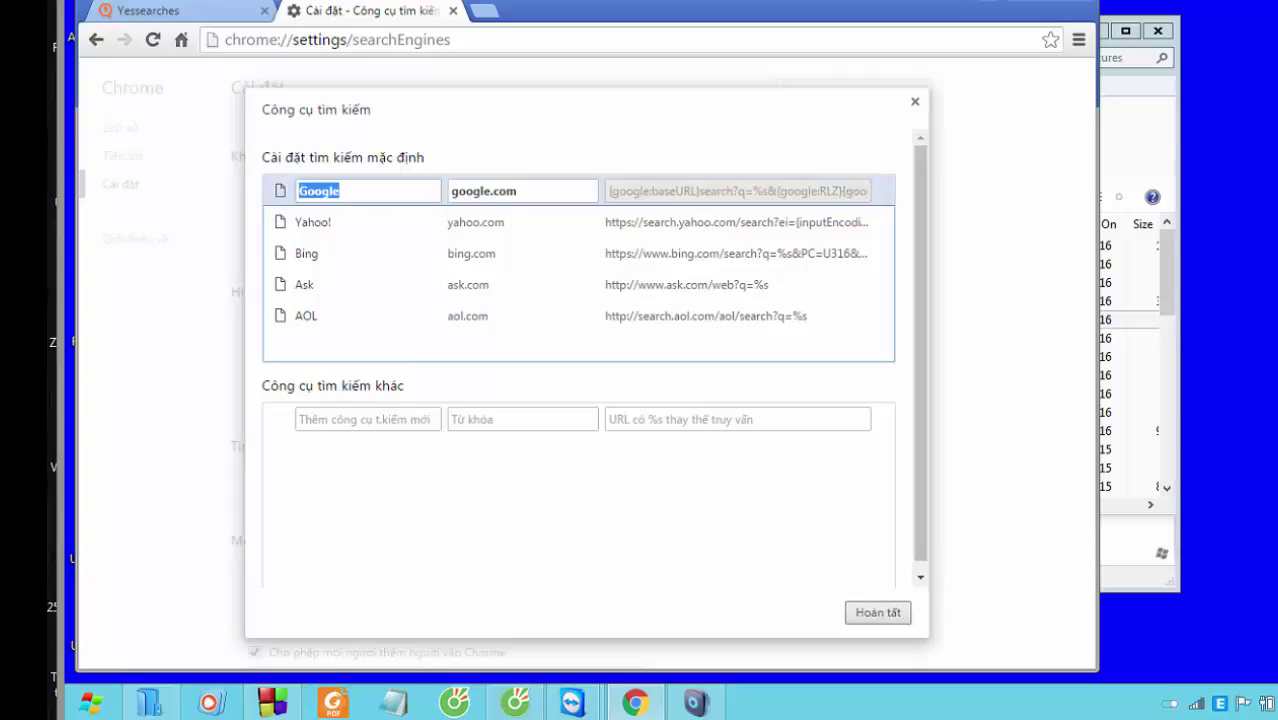
left_click(600, 385)
key("Escape")
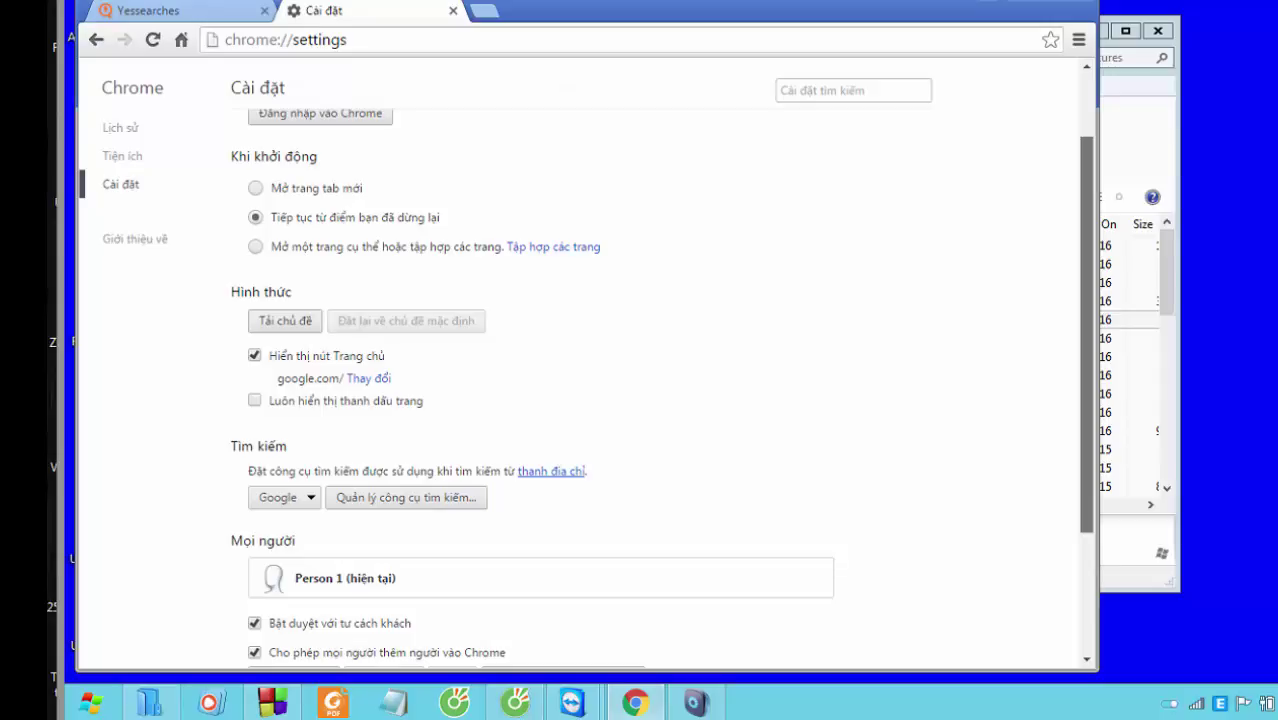
- Open the properties of the Google Chrome shortcut and copy the folder name Lefttoe from its target path
scroll(580, 380, "down", 3)
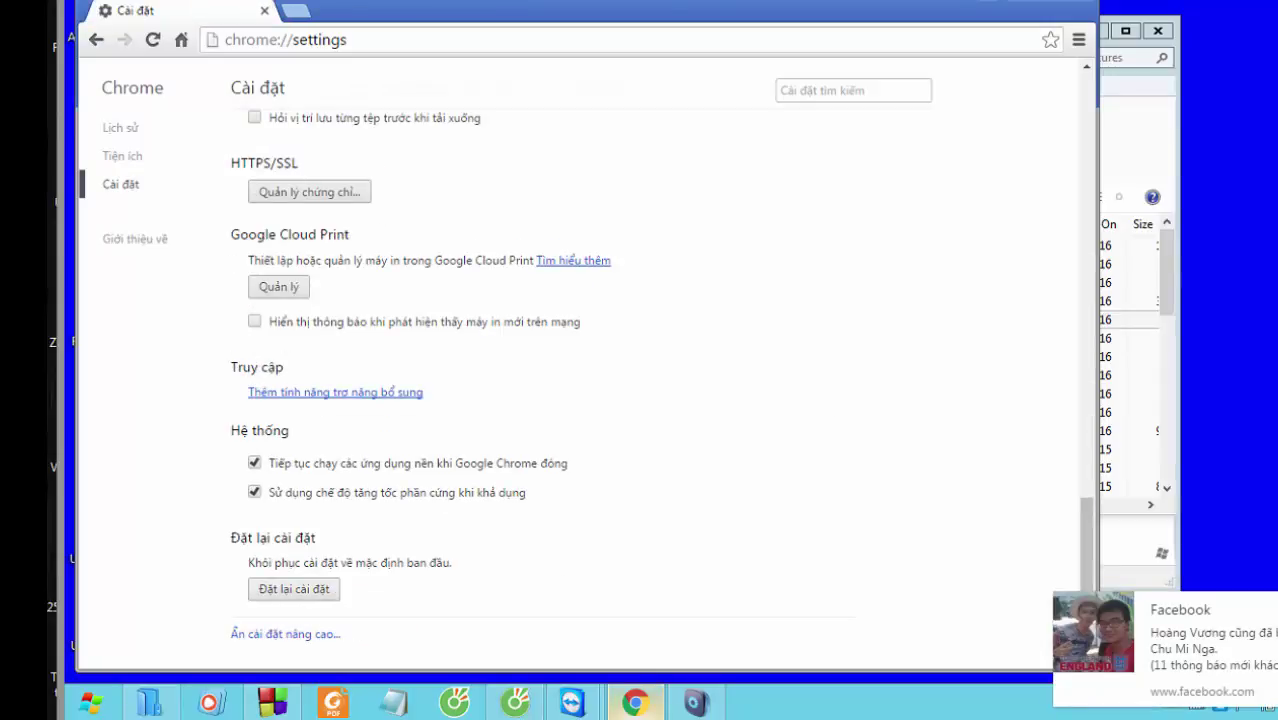
right_click(635, 702)
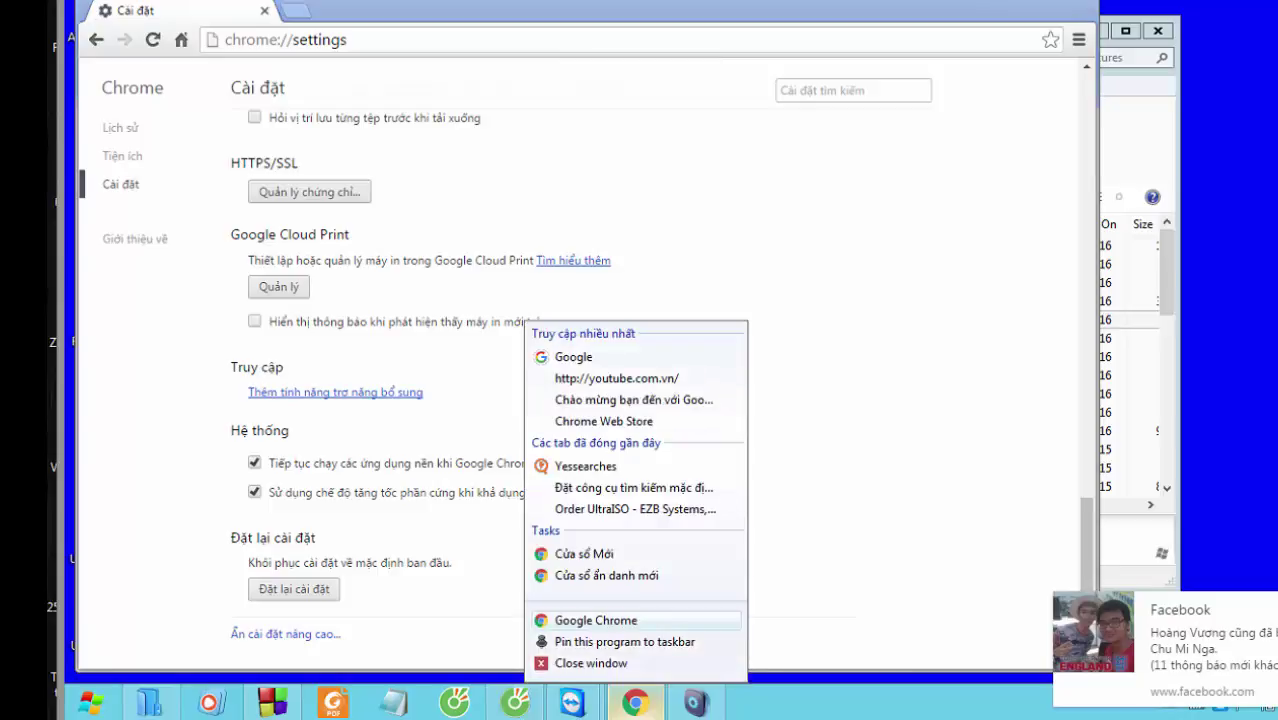
right_click(612, 620)
left_click(674, 607)
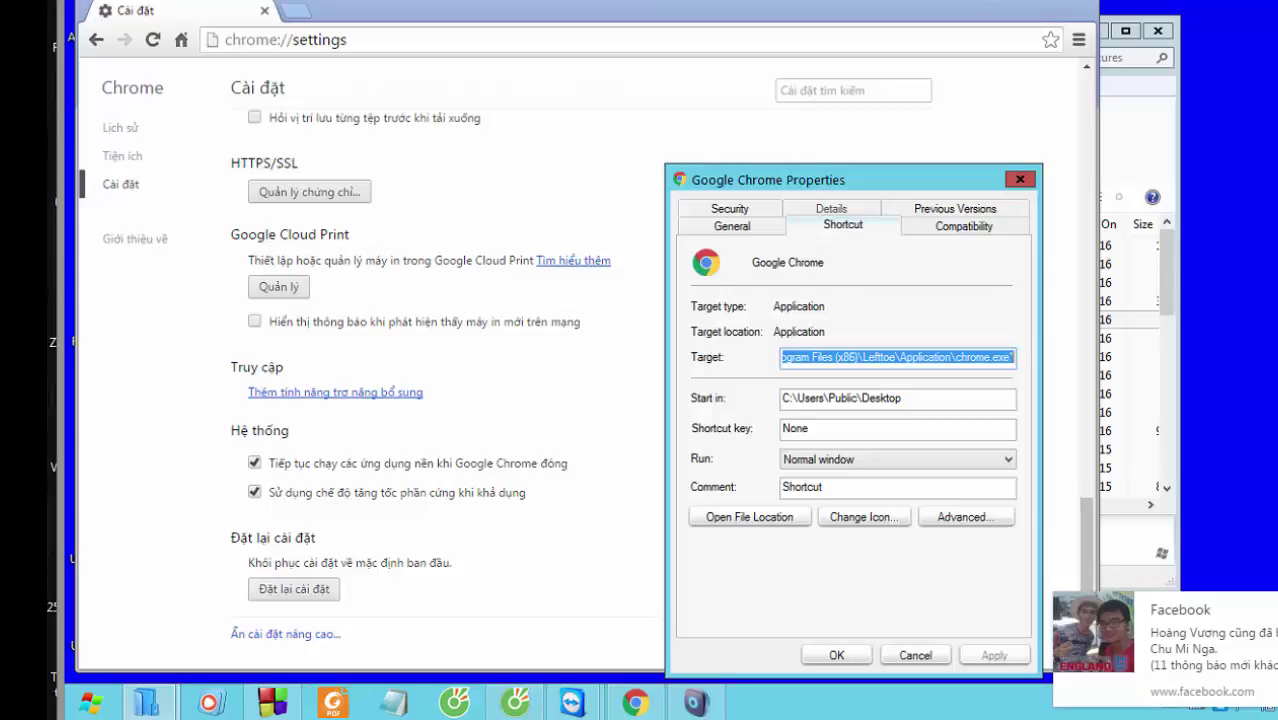
left_click(898, 357)
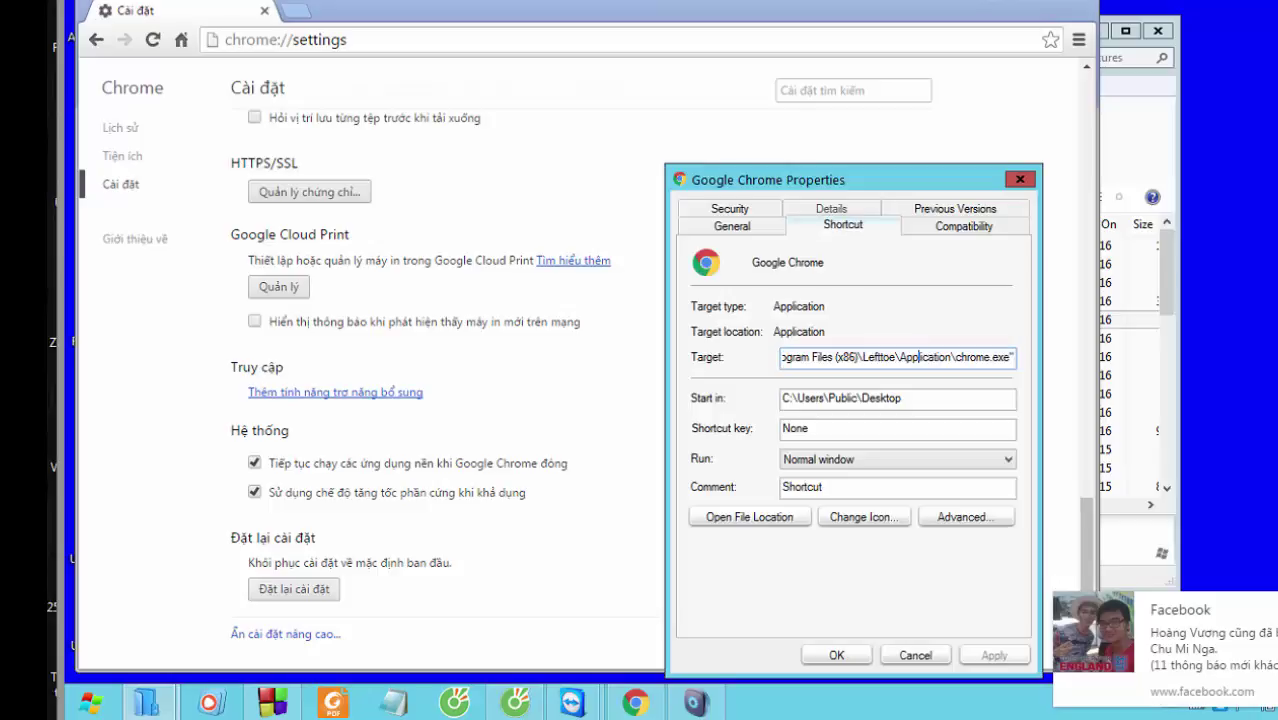
double_click(879, 357)
key("ctrl+c")
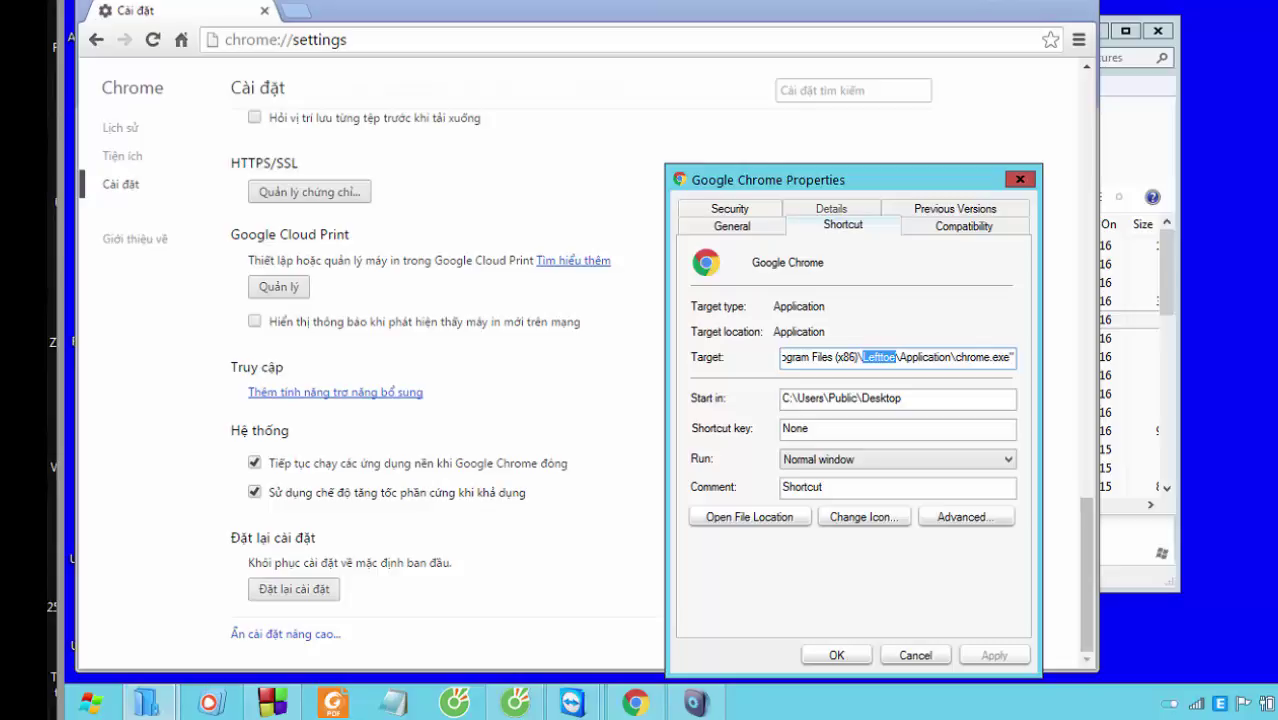
- Paste the copied folder name into the untitled Notepad document and minimize that window
key("super")
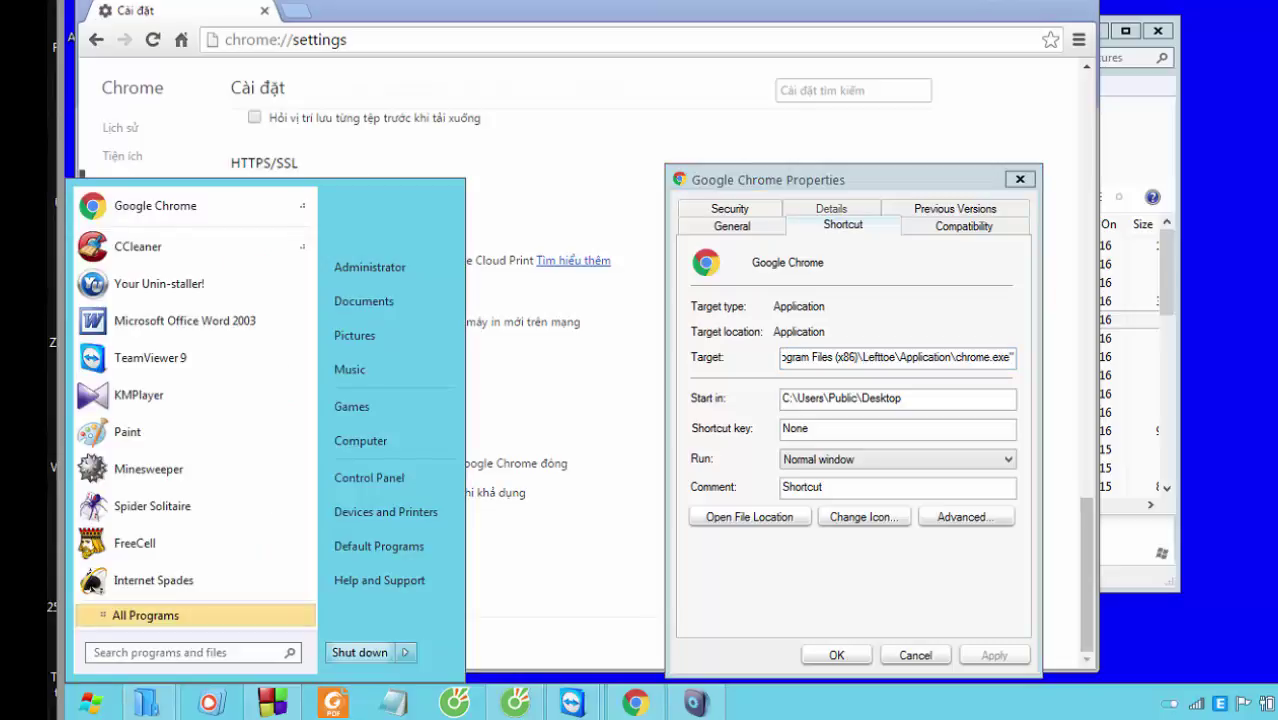
left_click(394, 702)
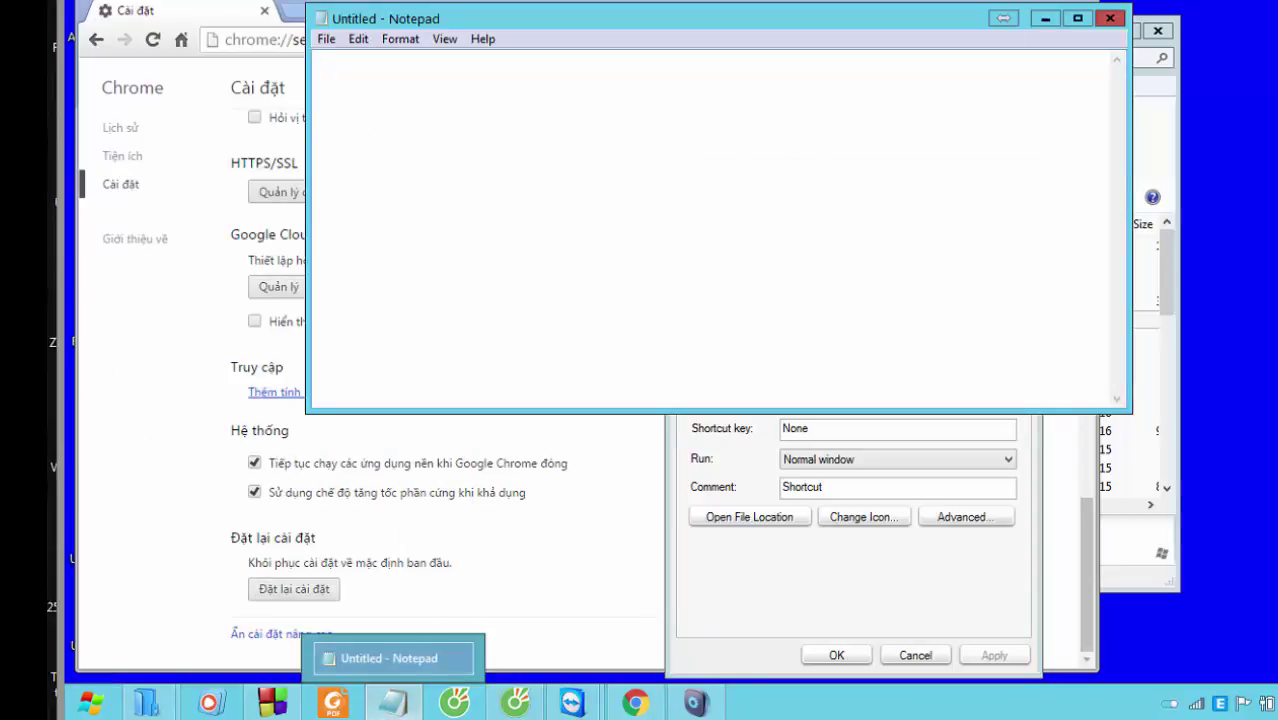
key("ctrl+v")
left_click(1045, 18)
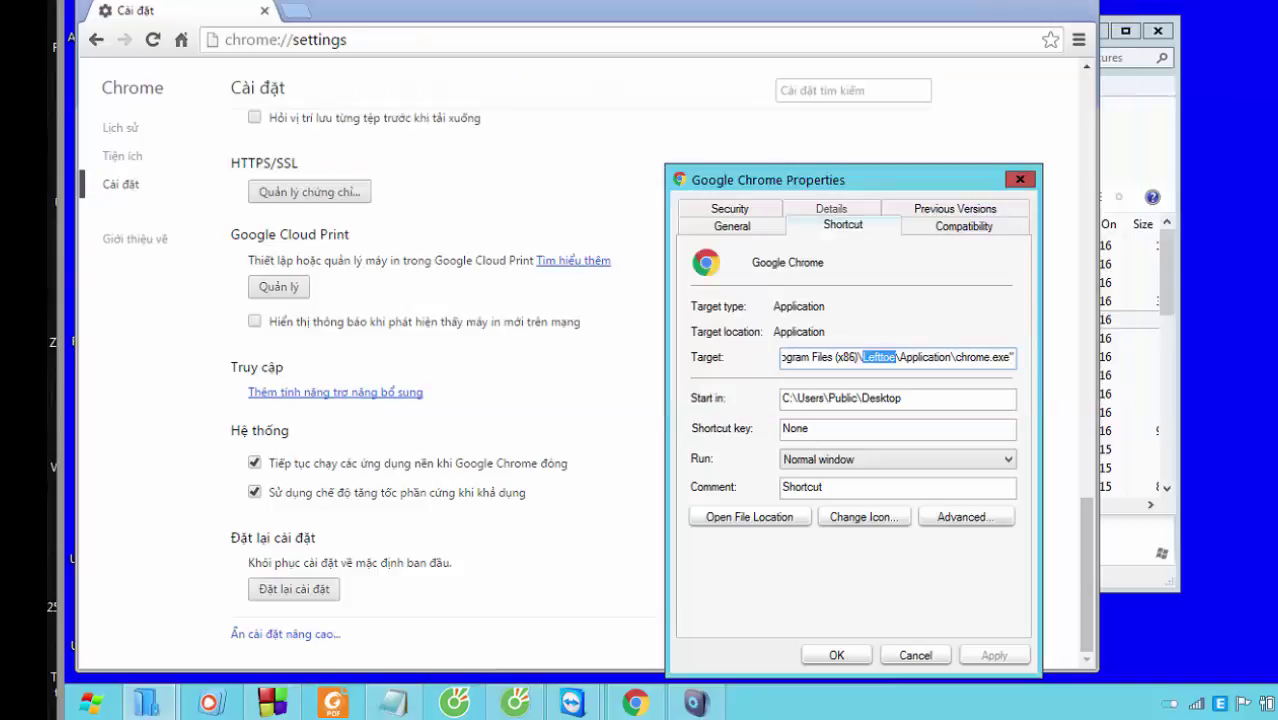
- Open the Chrome shortcut's file location and go up through the Lefttoe folder to Program Files (x86)
left_click(749, 517)
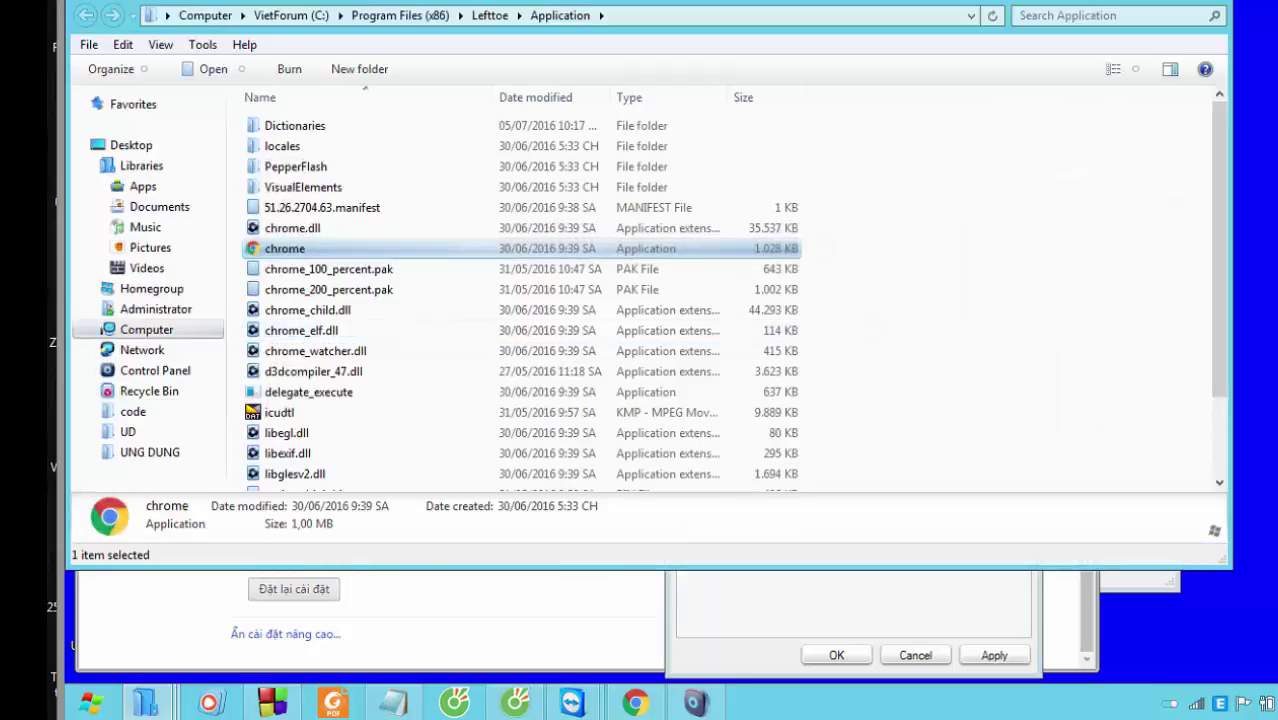
scroll(430, 320, "down", 2)
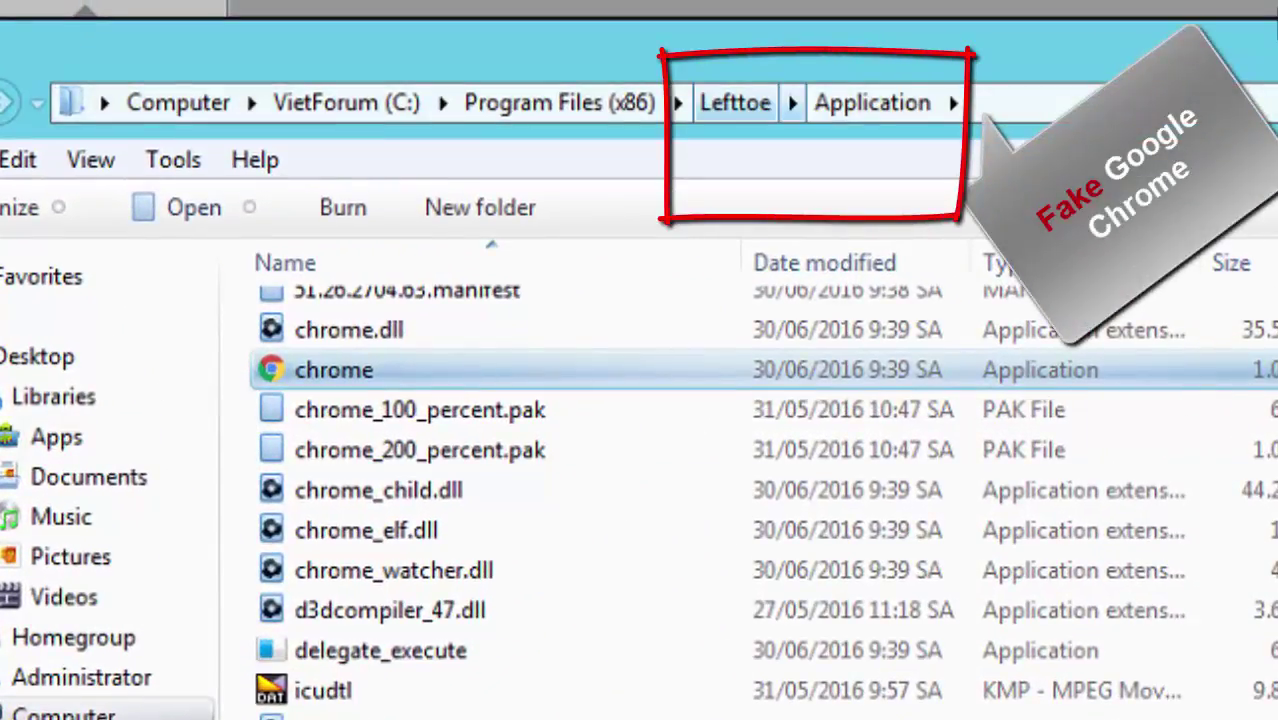
left_click(735, 103)
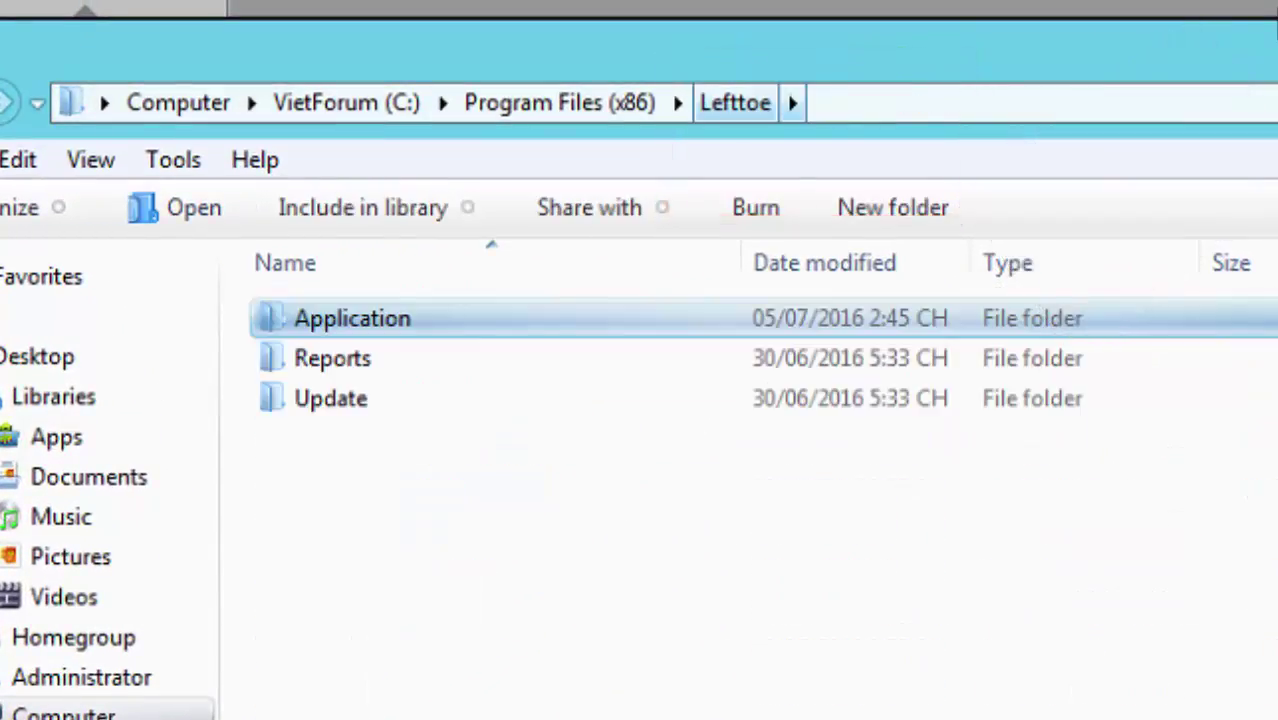
left_click(560, 103)
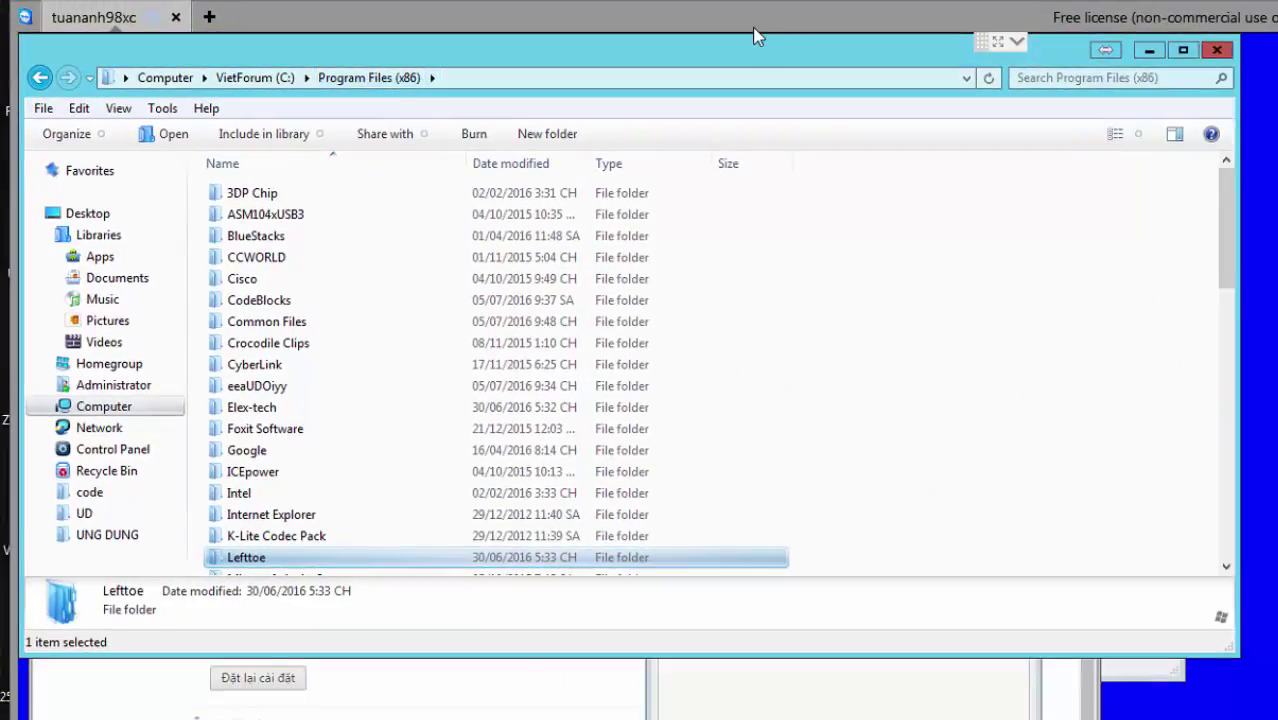
- Try to delete the Lefttoe folder from Program Files (x86) and retry the deletion
key("shift+F10")
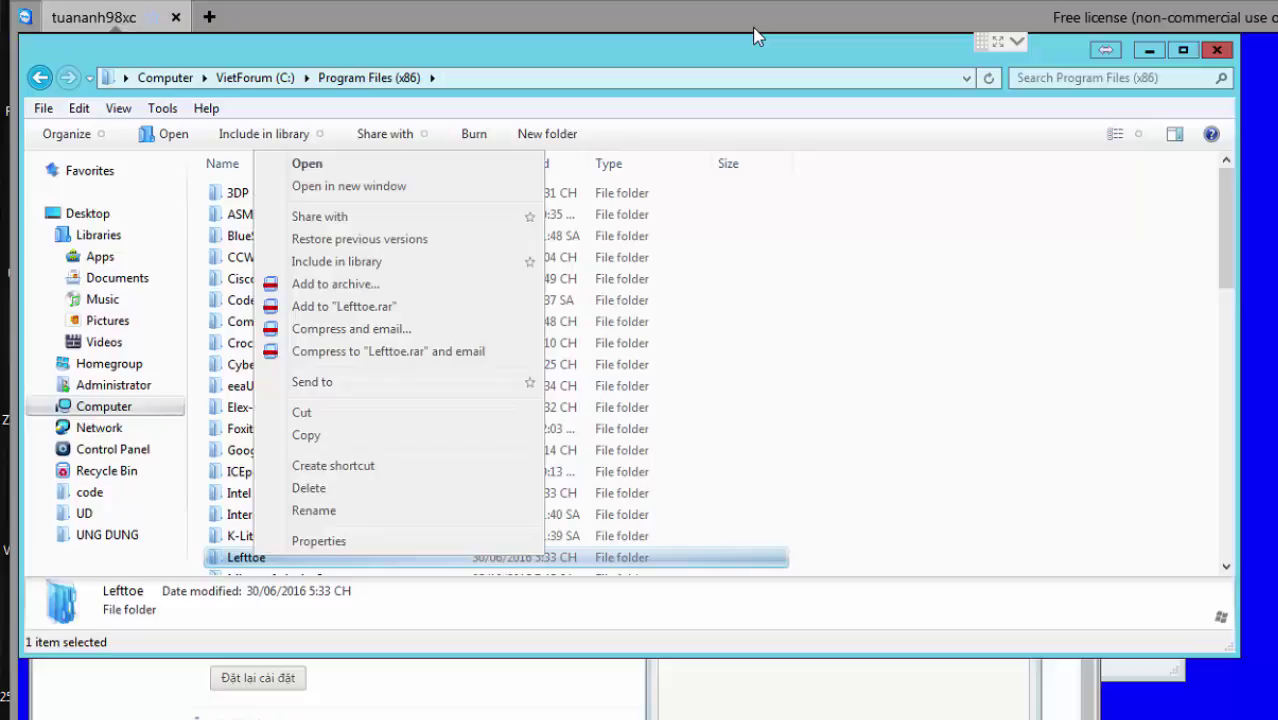
left_click(850, 470)
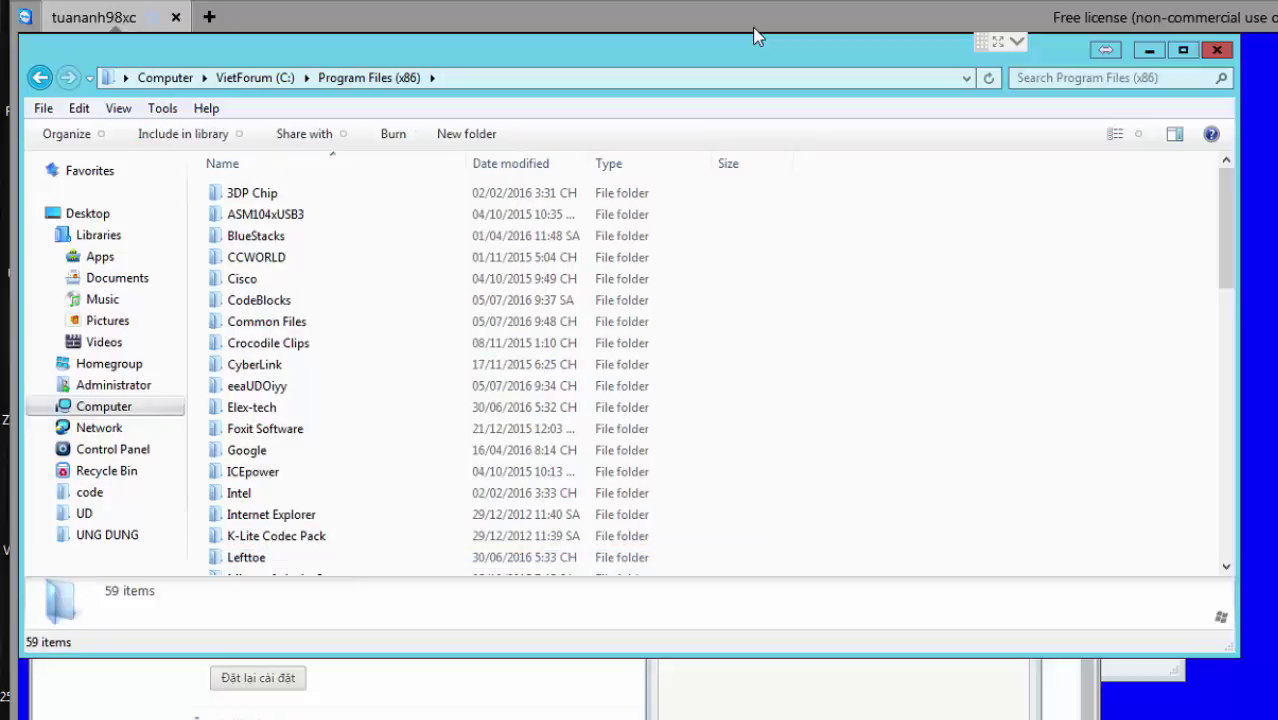
left_click(247, 450)
key("l")
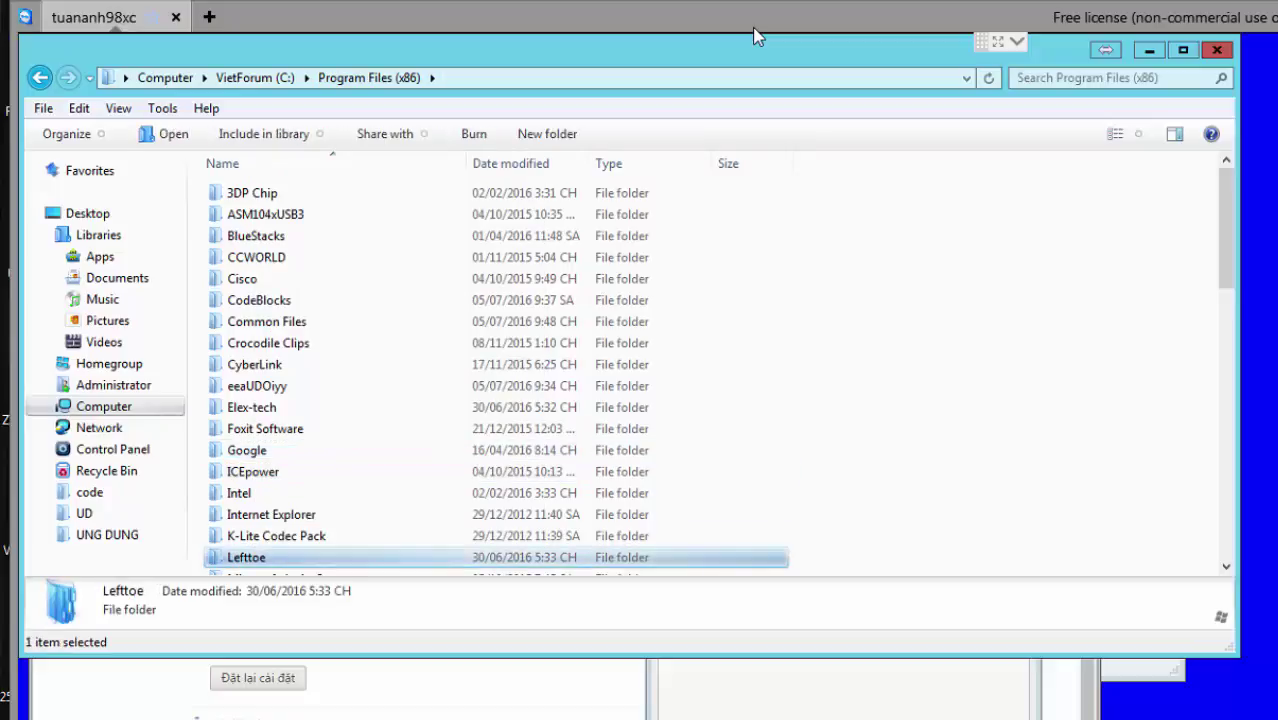
key("shift+F10")
key("Up")
key("Up")
key("Up")
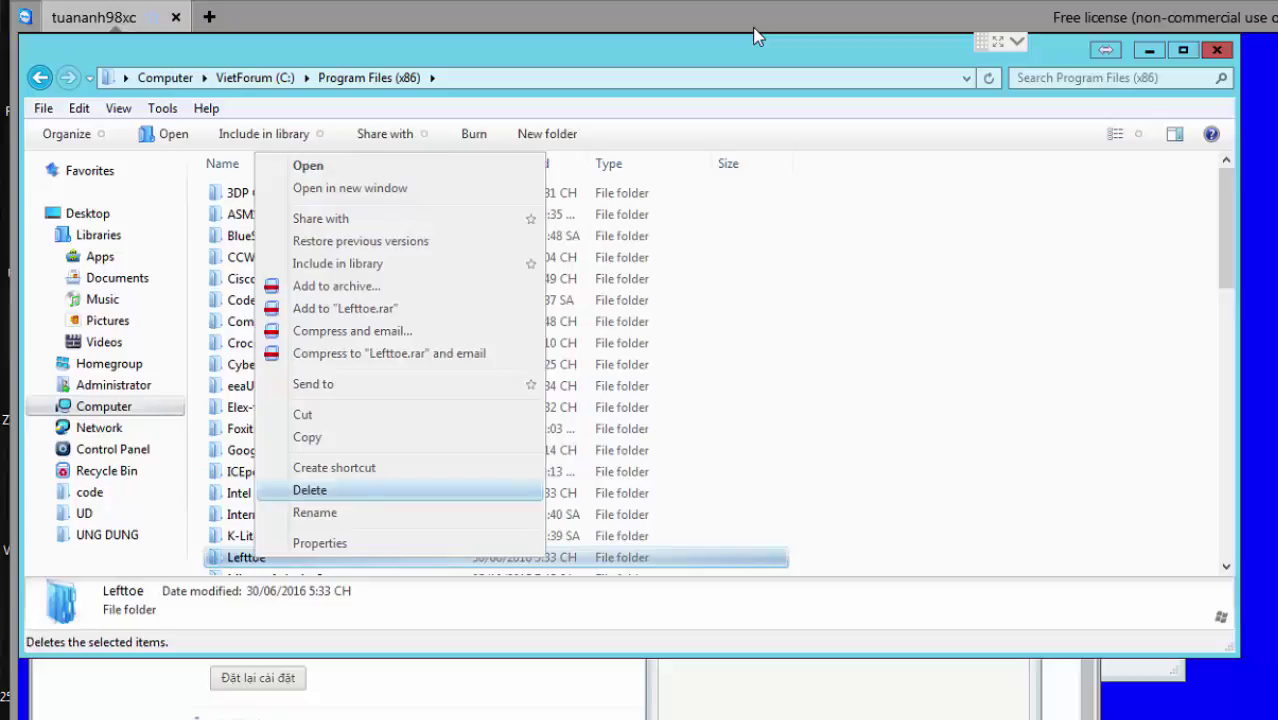
key("Return")
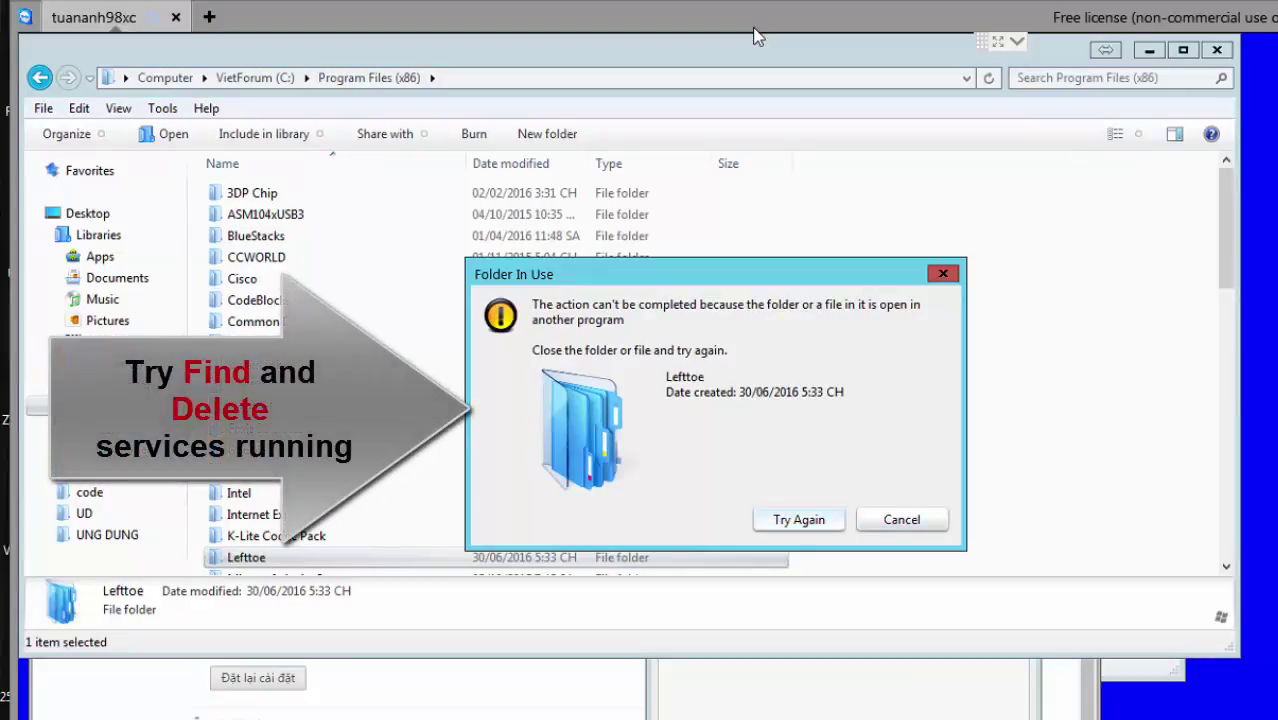
key("Return")
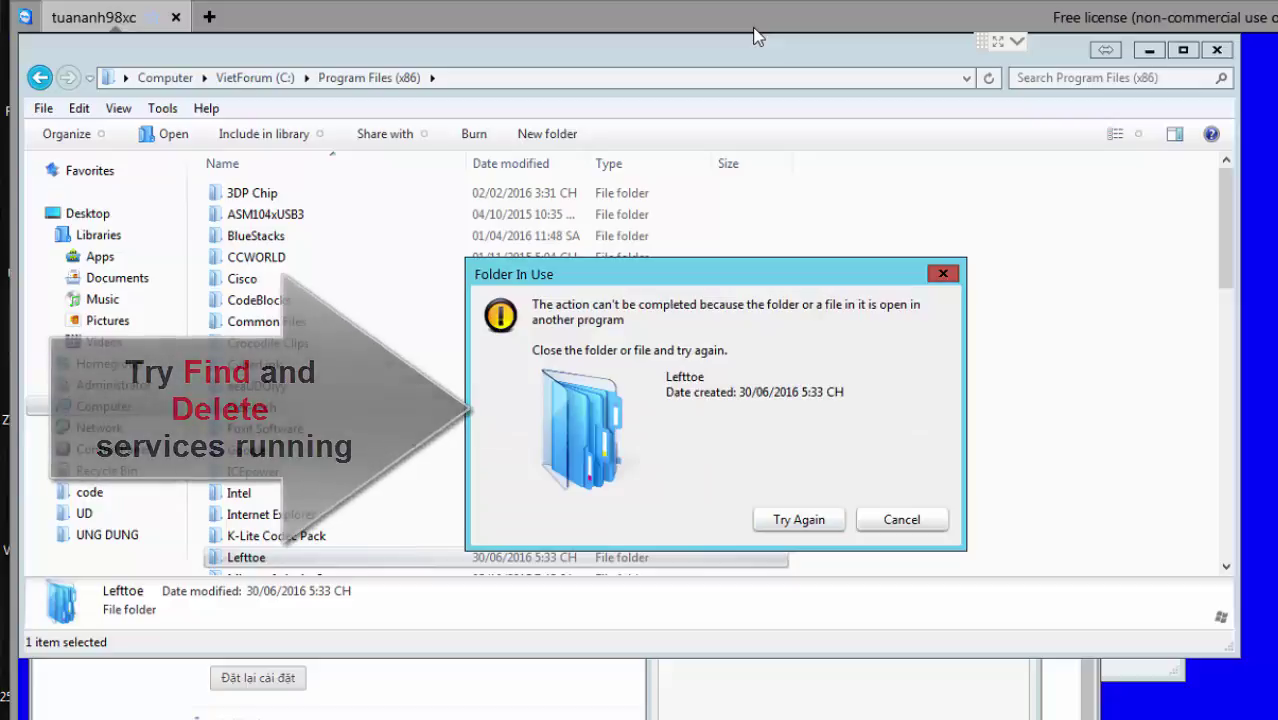
key("Return")
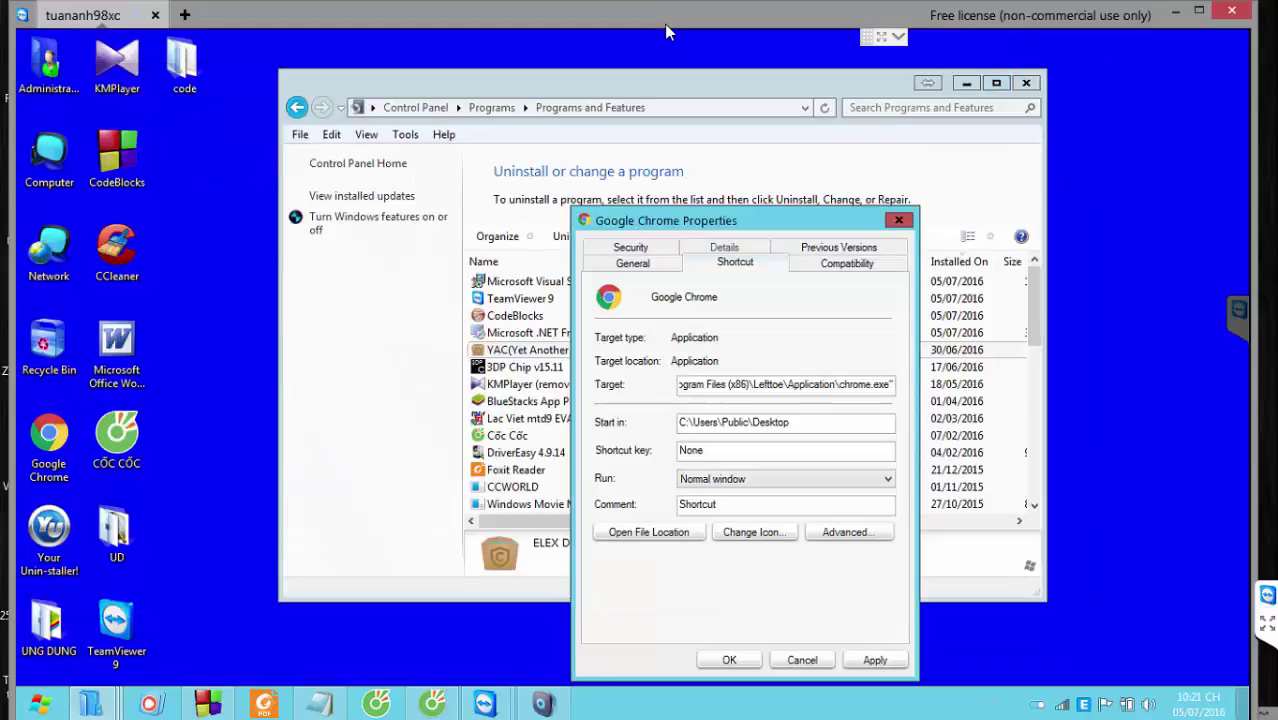
- Close the Google Chrome shortcut's properties, return to the Program Files (x86) folder and select the eeaUDOiyy folder
key("Escape")
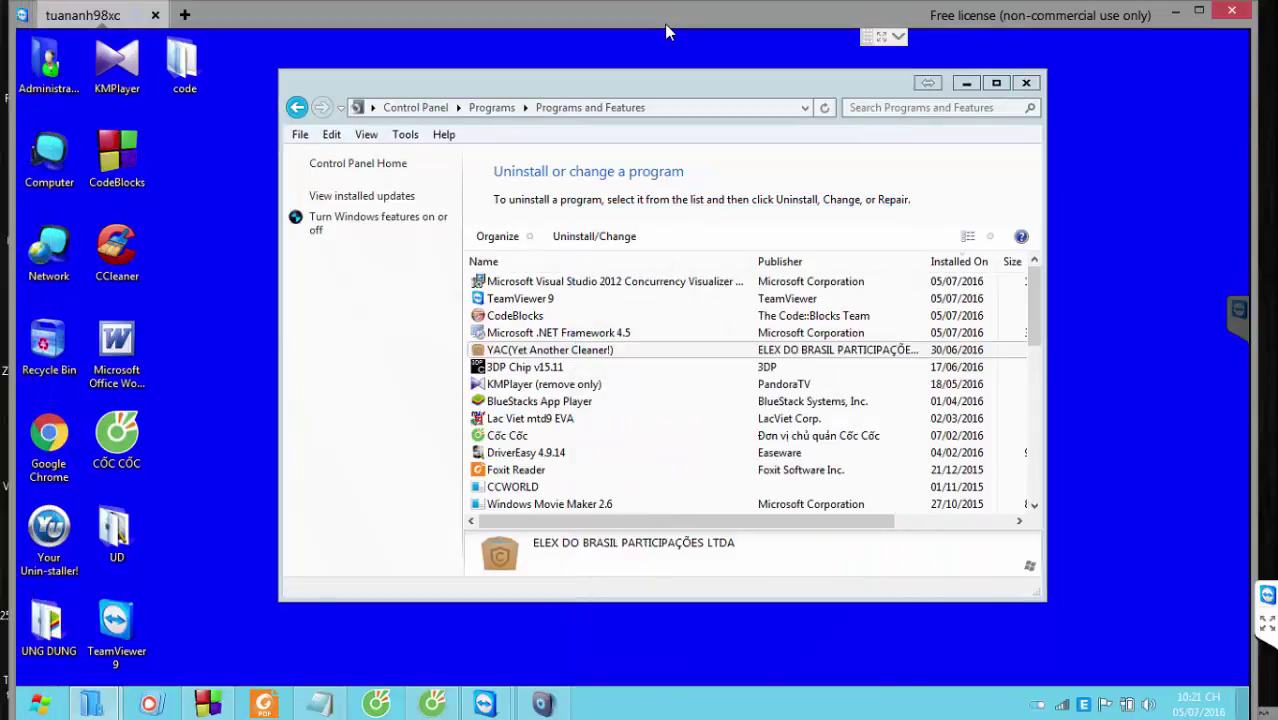
mouse_move(92, 704)
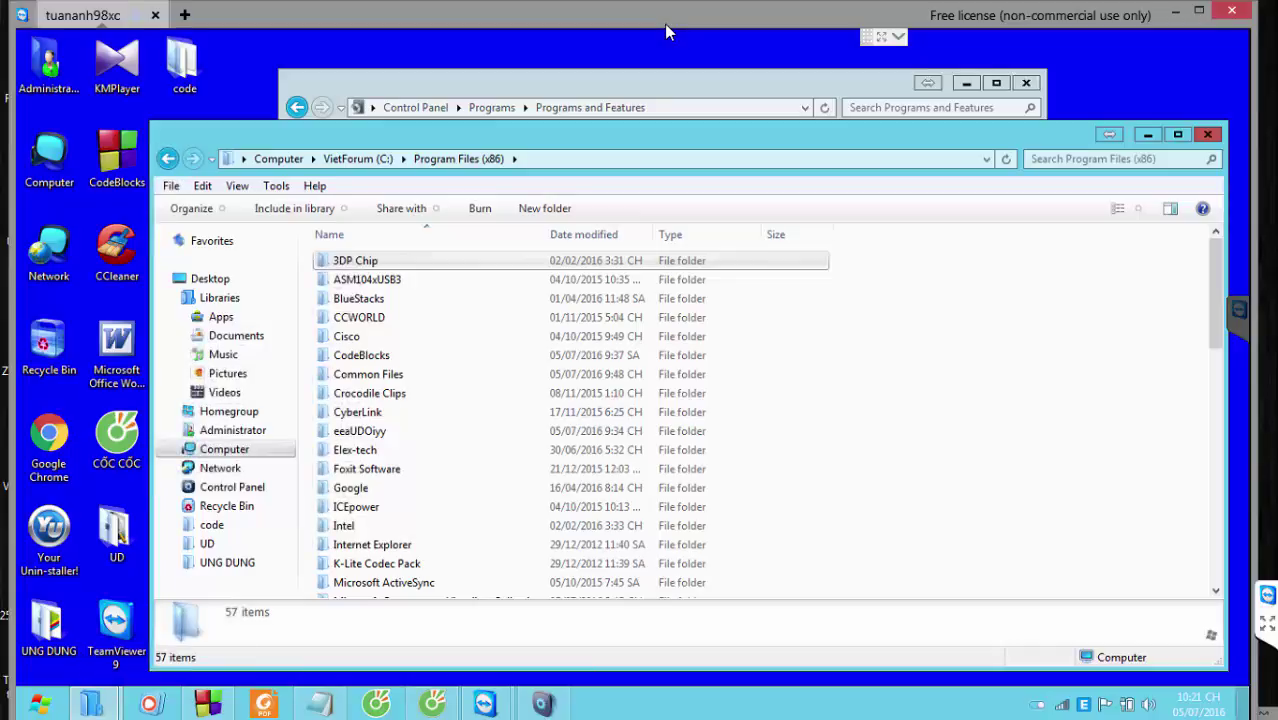
key("e")
key("Up")
key("Down")
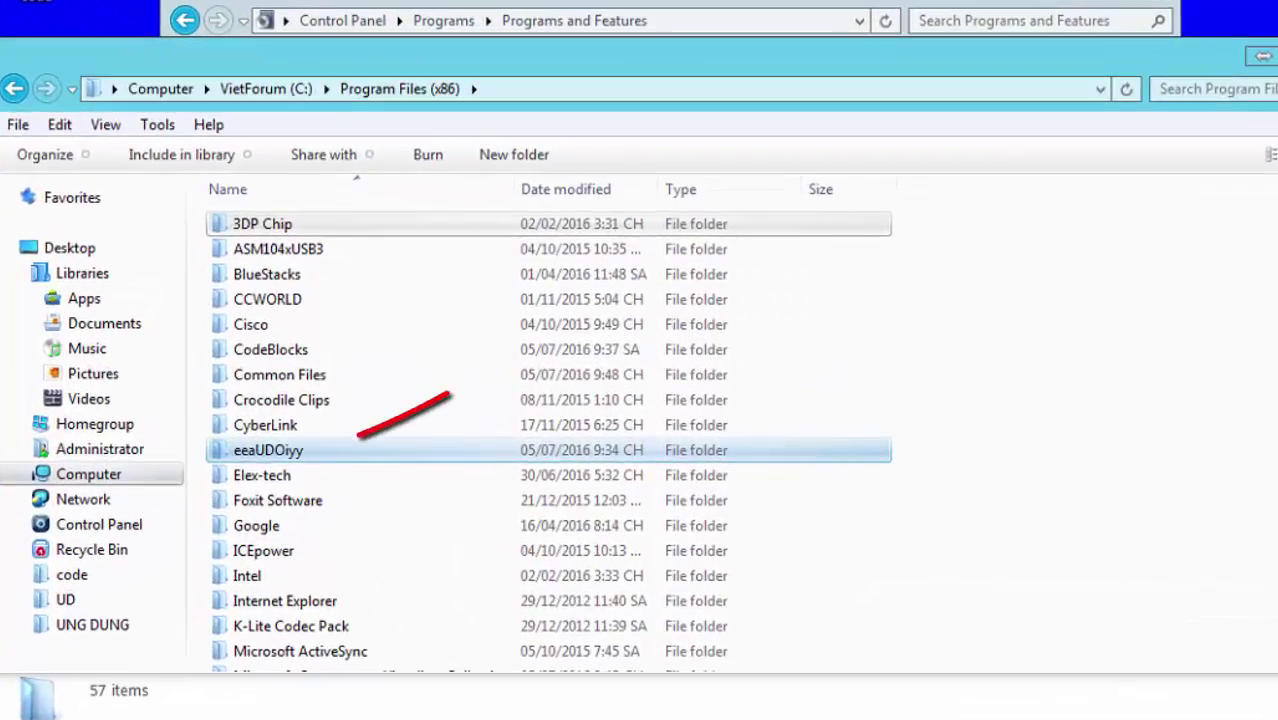
- Go into the Google folder's Chrome\Application subfolder and run the chrome application to test the browser's start page
key("g")
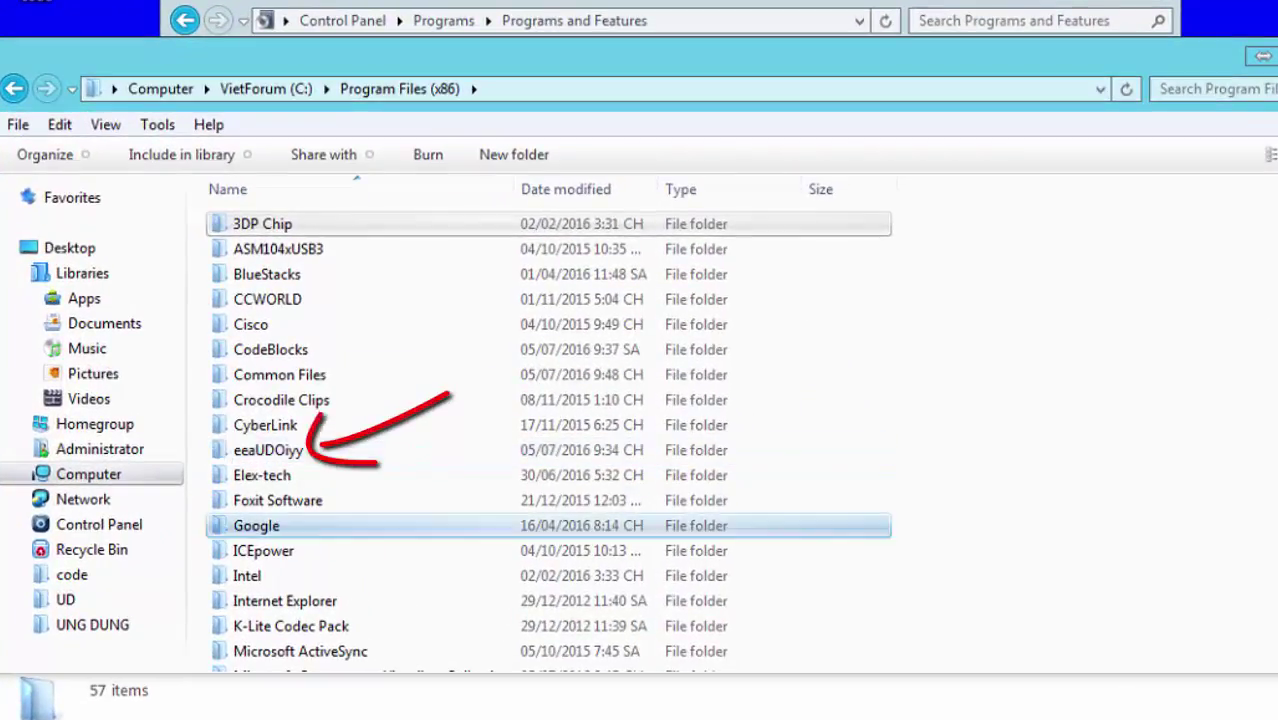
key("Return")
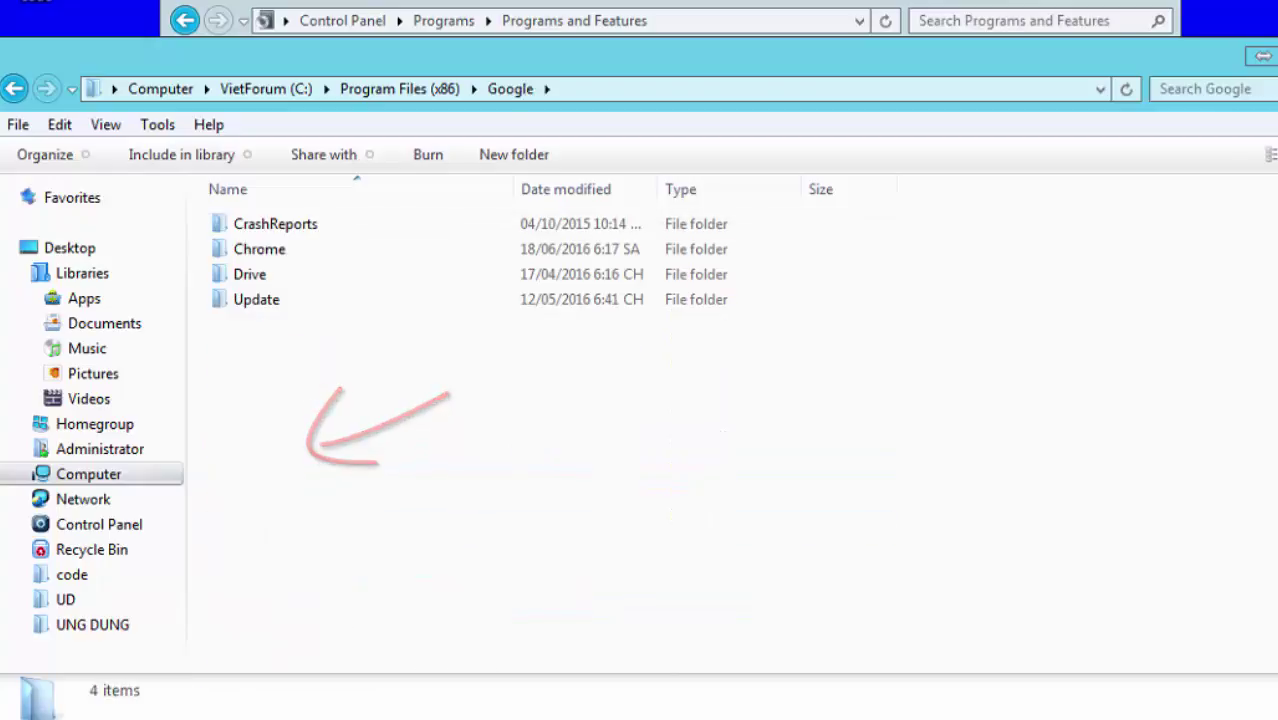
key("Down")
key("shift+Down")
key("c")
key("h")
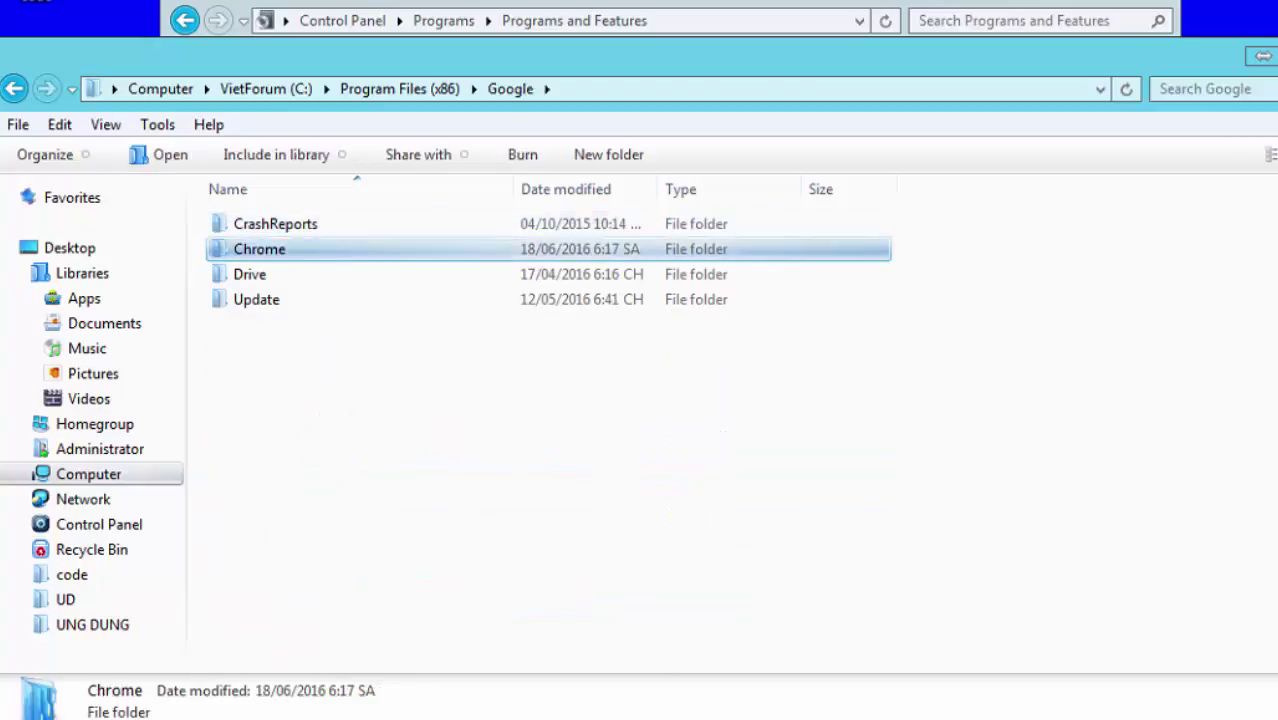
key("Return")
key("a")
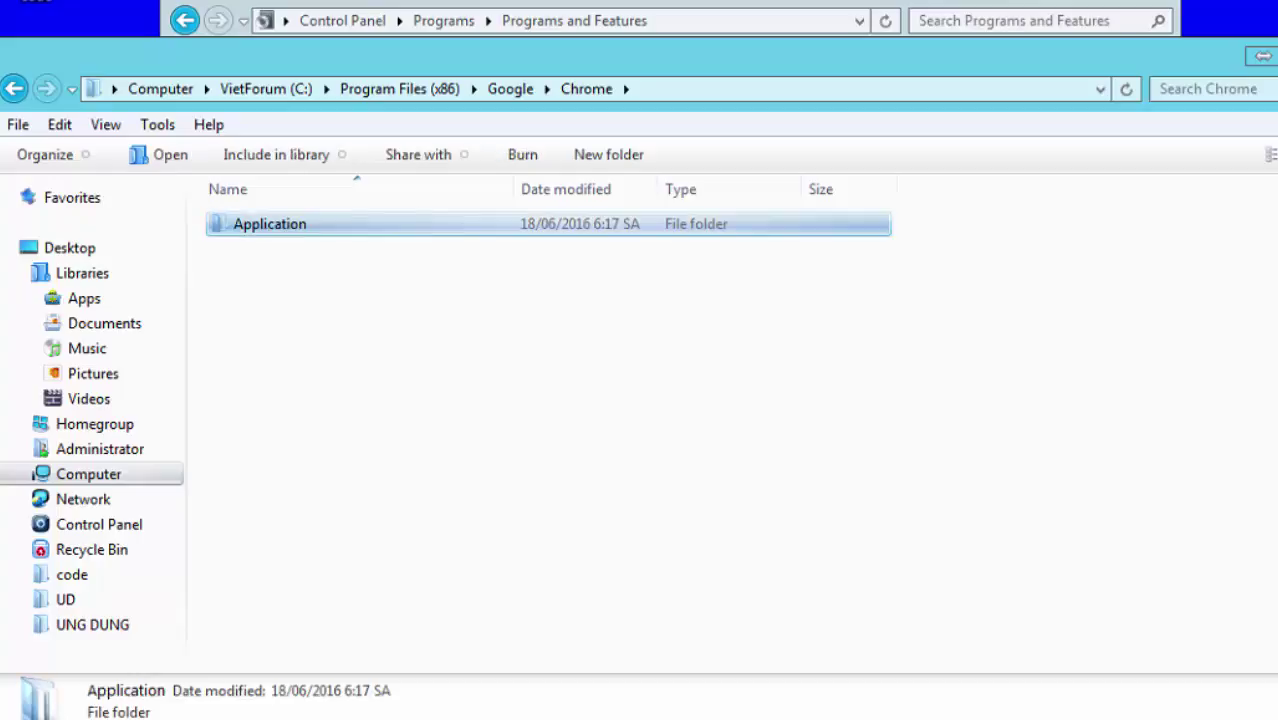
key("Return")
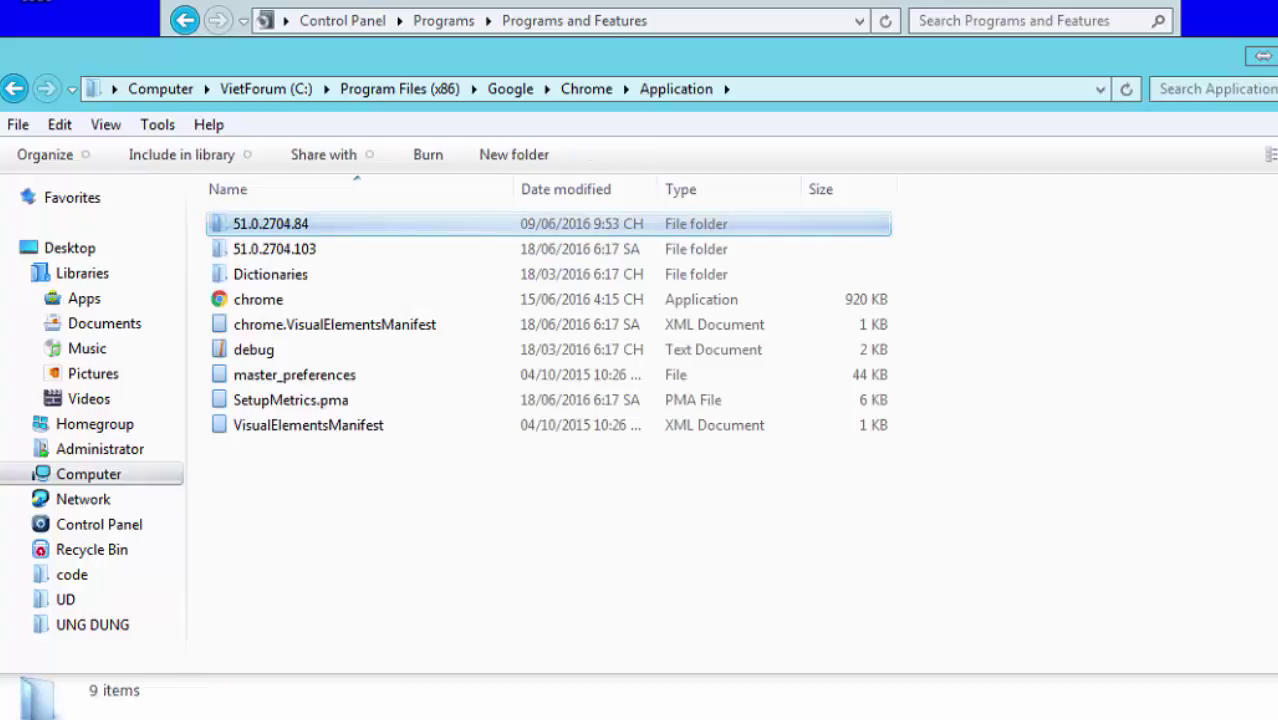
key("c")
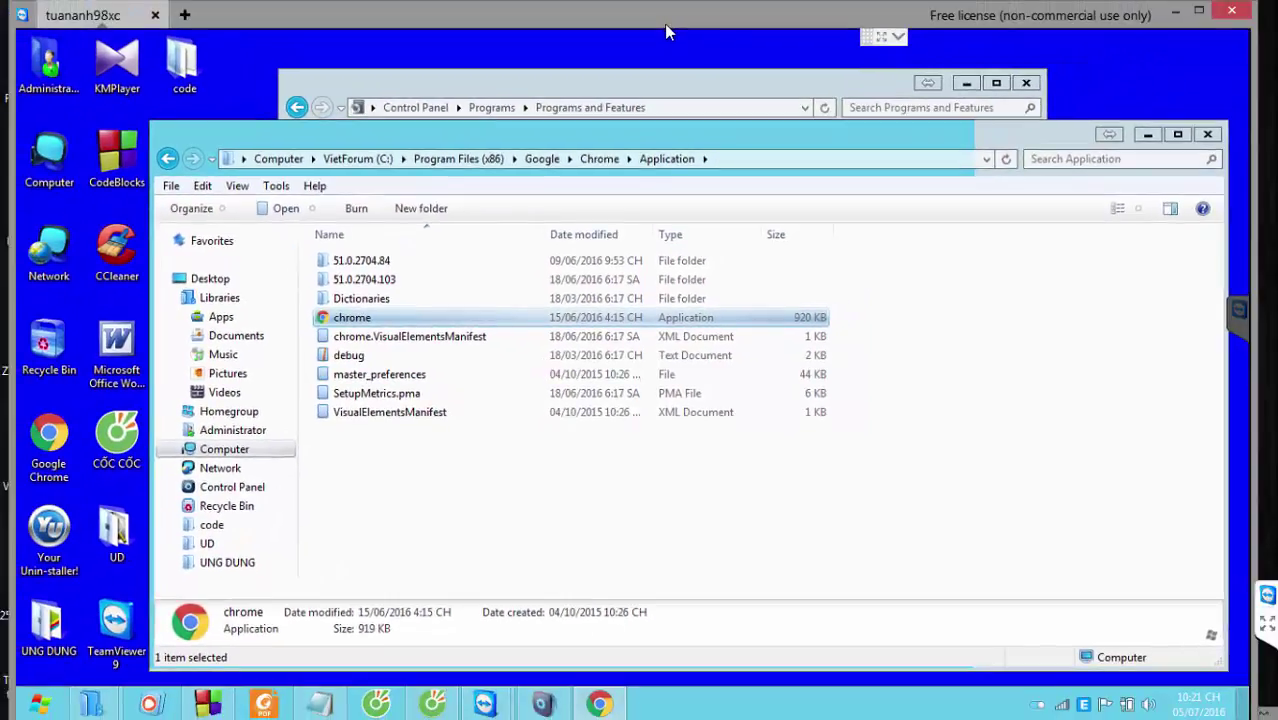
key("Return")
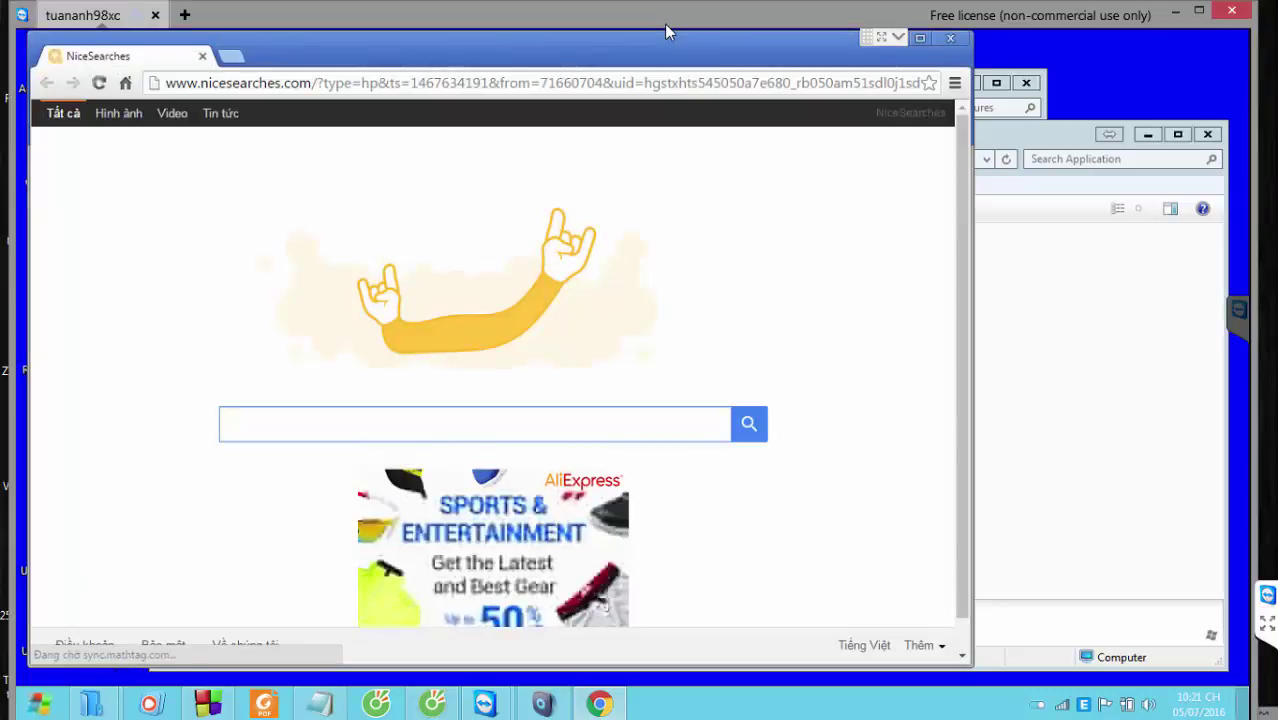
- Select the start page's address, close the browser, go back up to the Google folder and dismiss that folder window
key("ctrl+l")
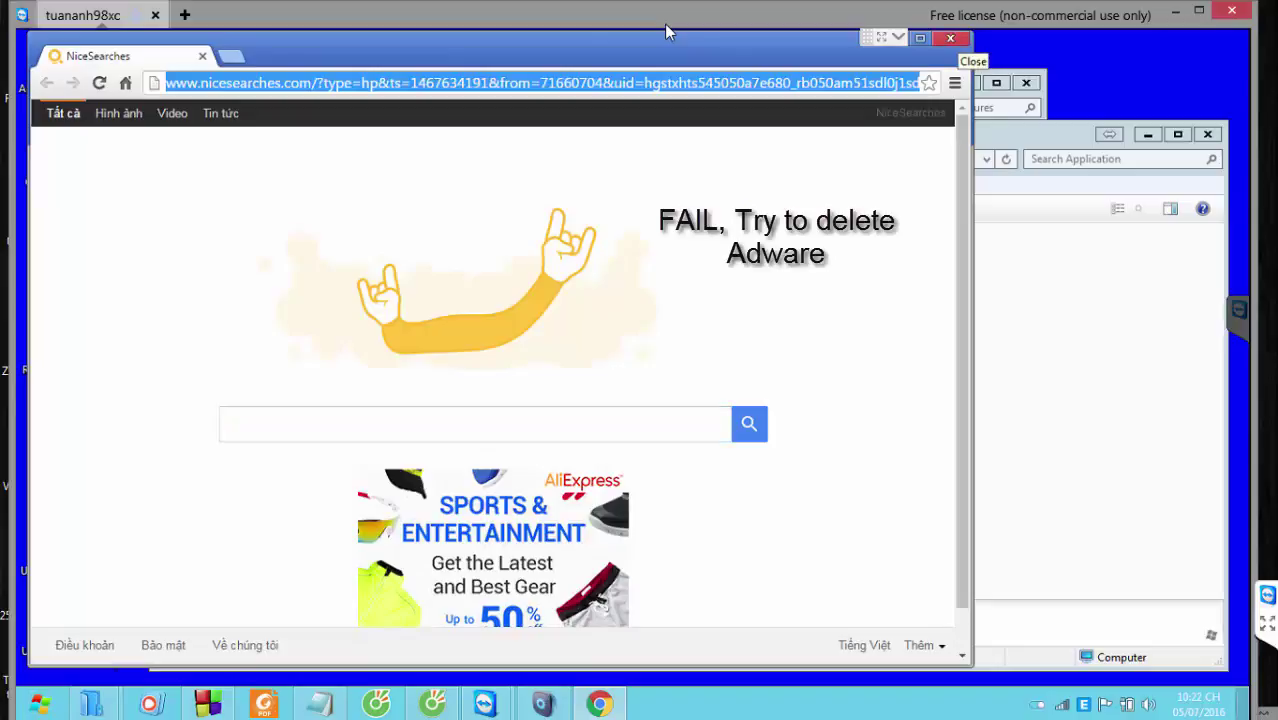
key("alt+F4")
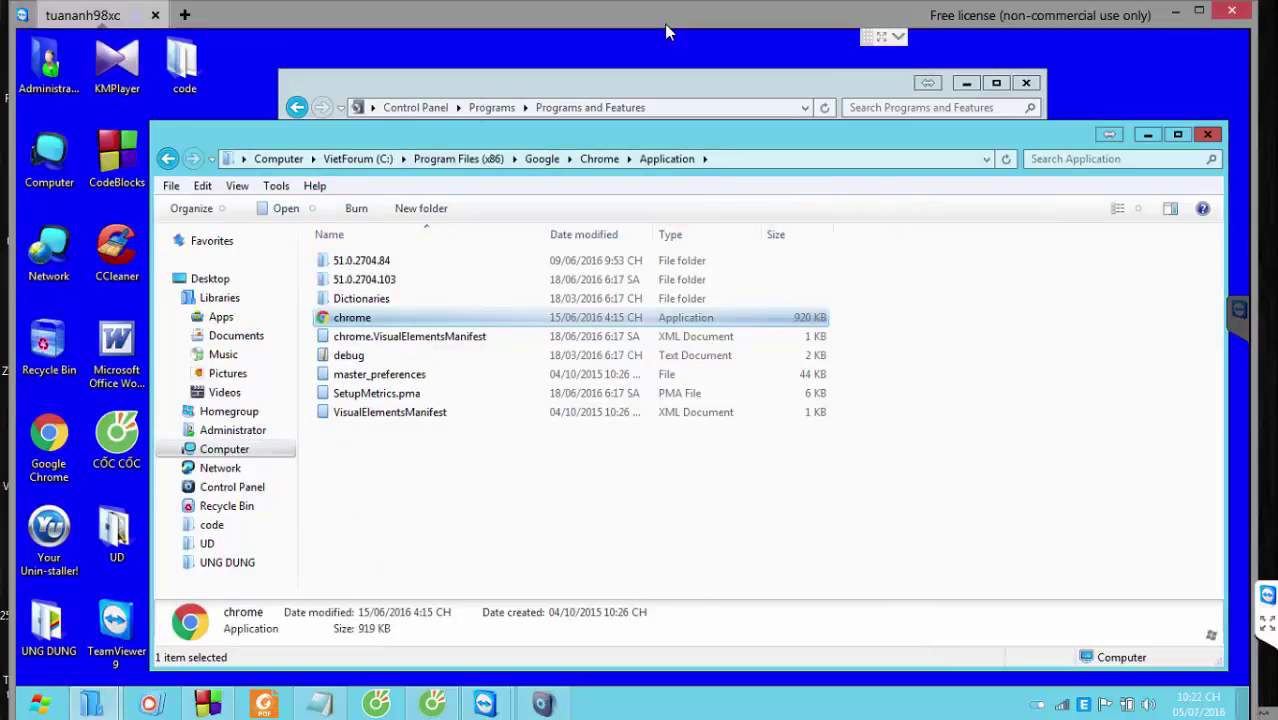
key("F2")
key("alt+Up")
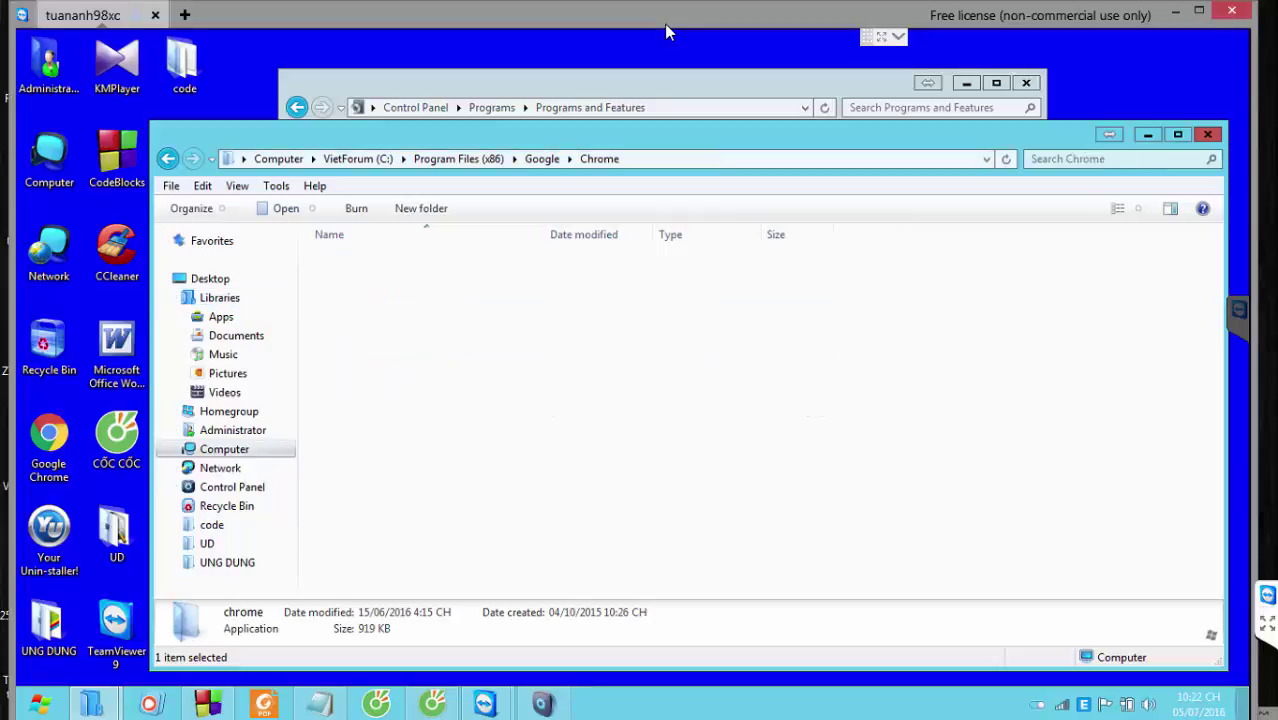
key("alt+Up")
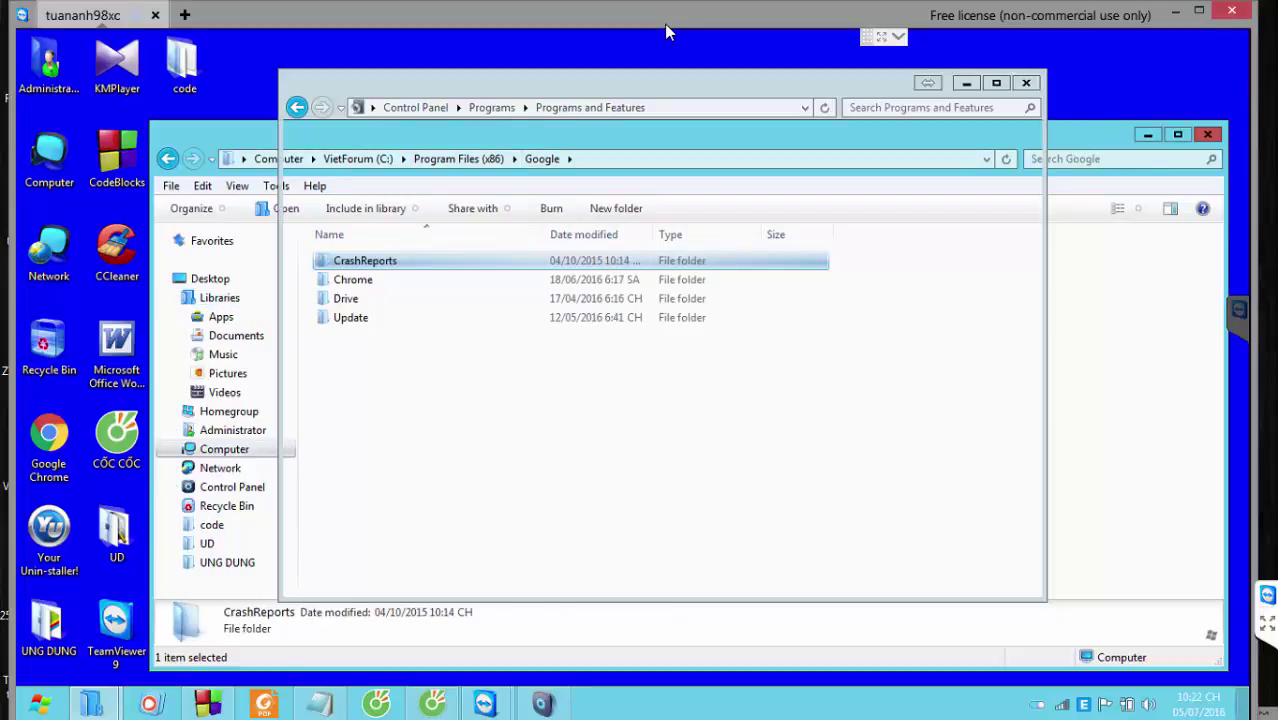
key("alt+F4")
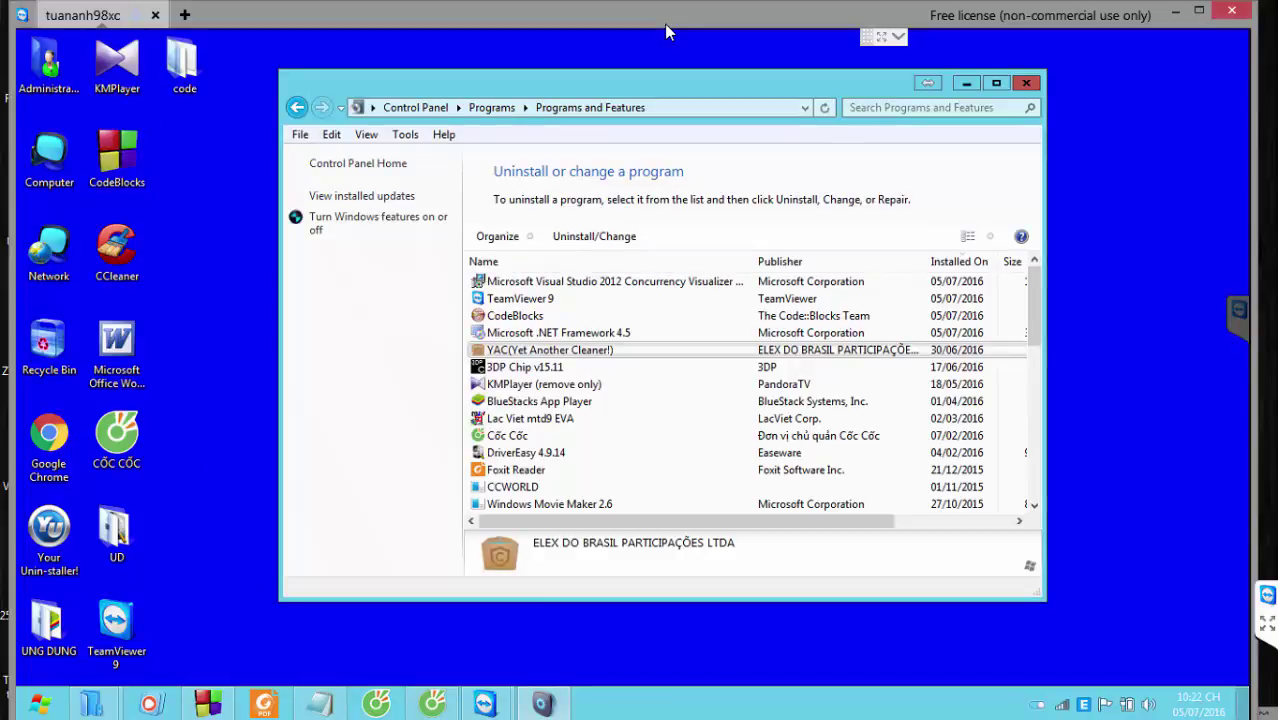
- Uninstall YAC(Yet Another Cleaner!) from the list of installed programs
right_click(558, 349)
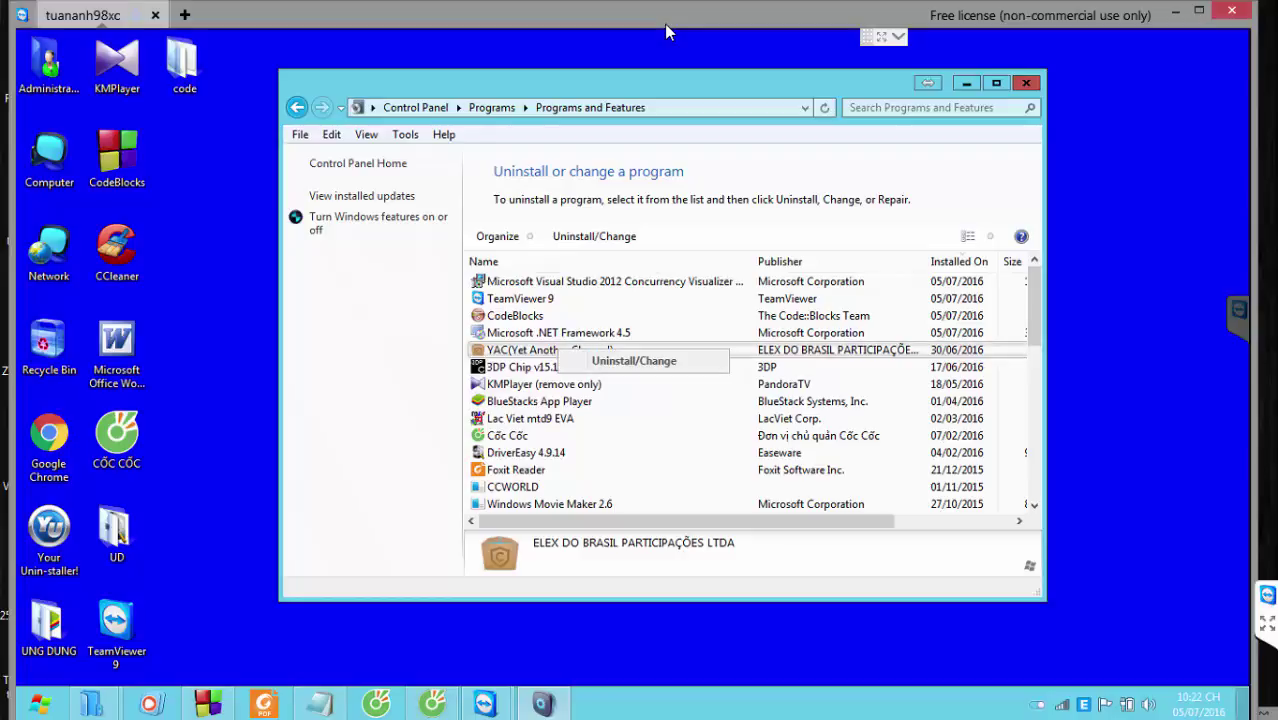
key("Down")
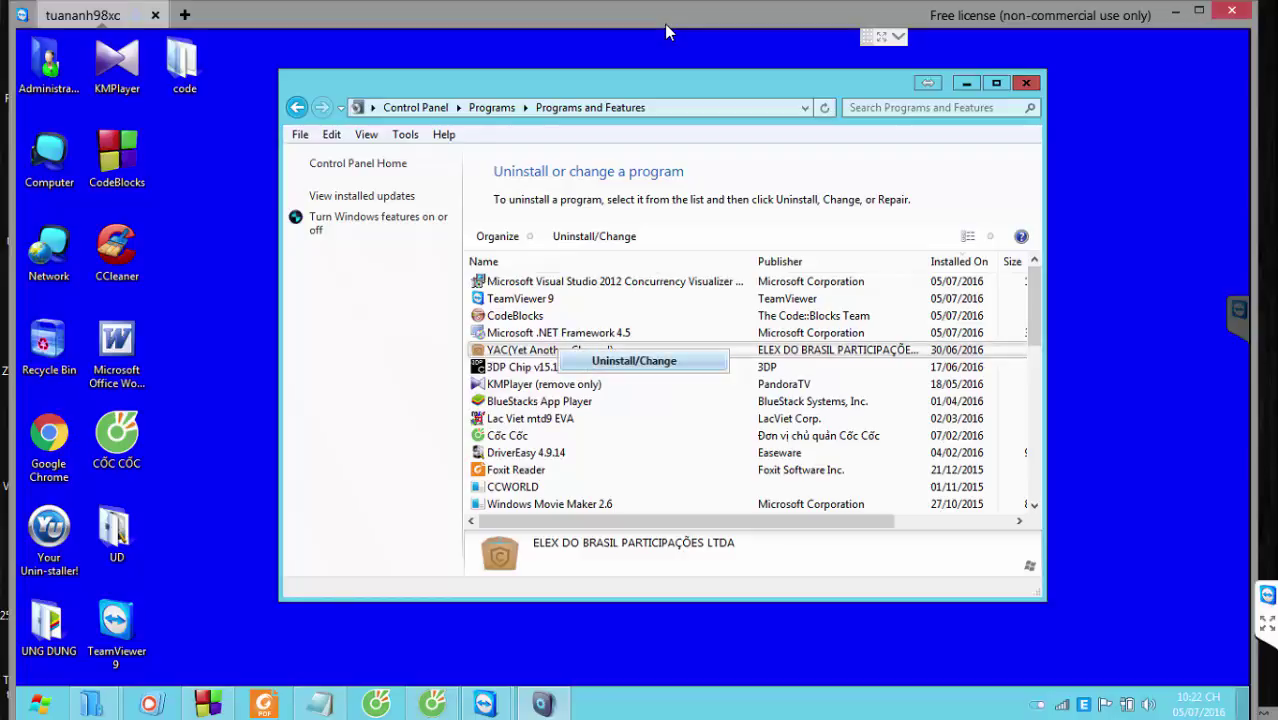
key("Return")
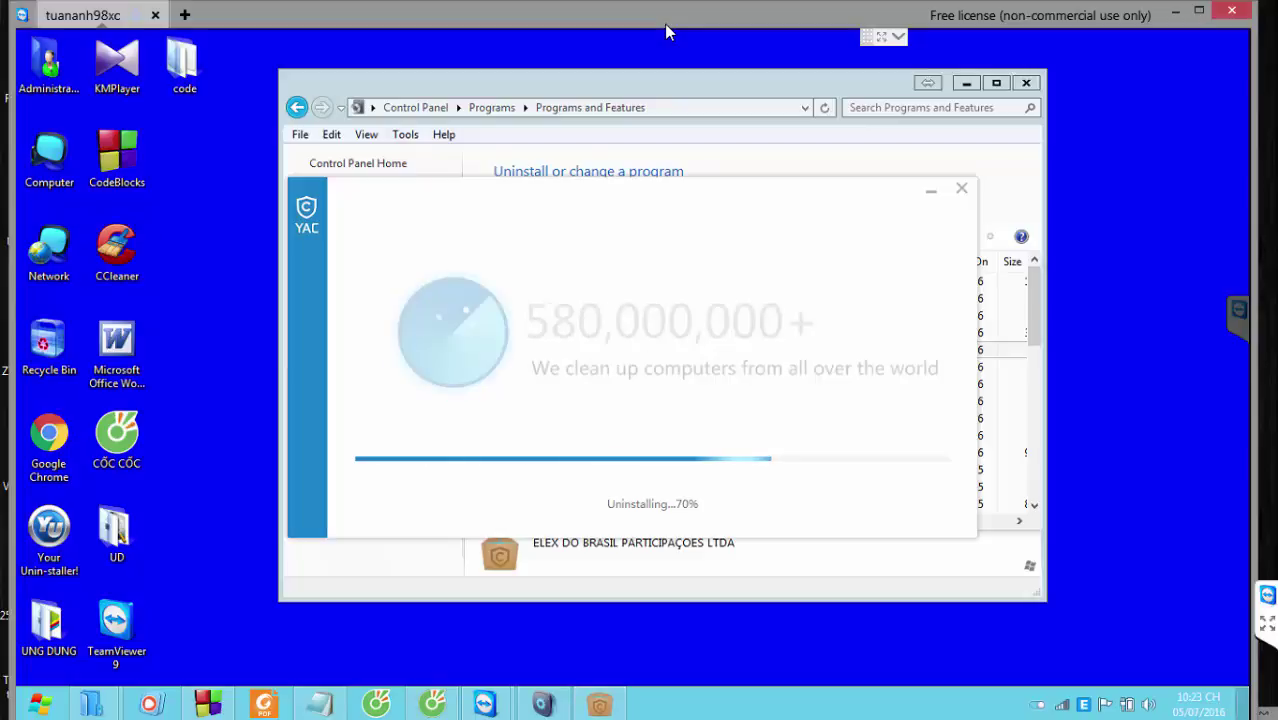
- Find taskmgr through the system search and launch Windows Task Manager
right_click(191, 254)
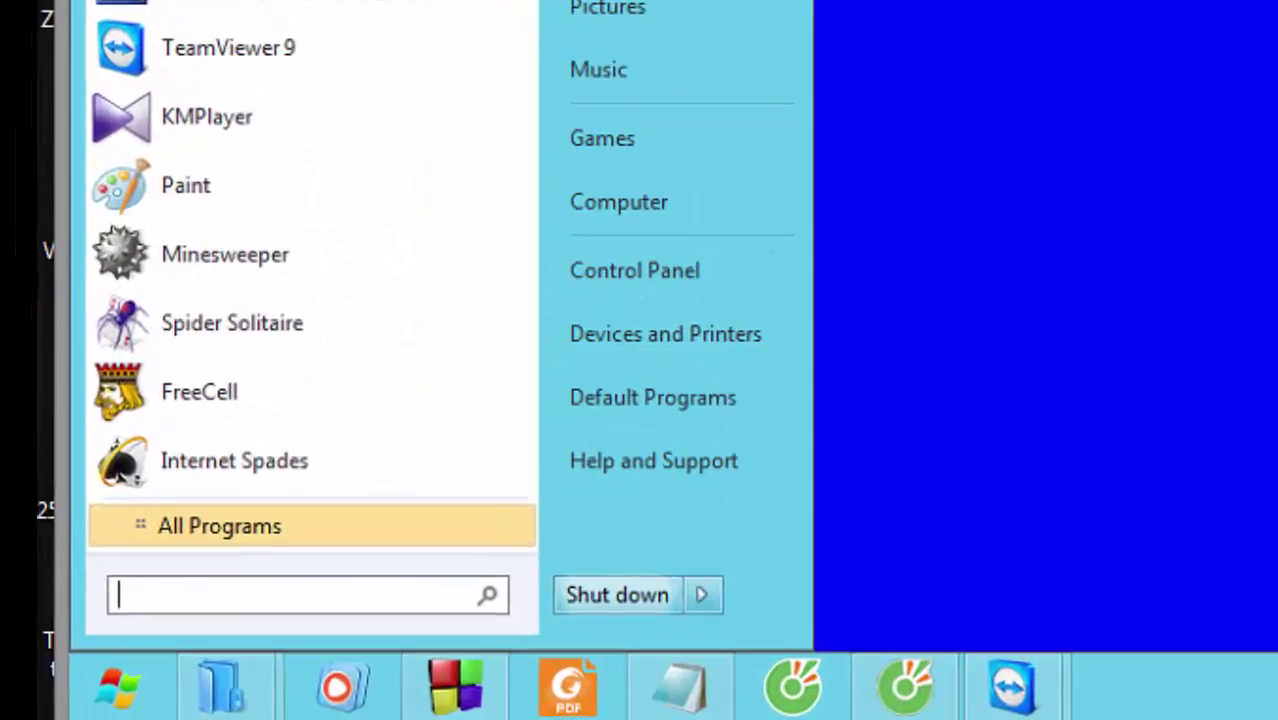
type("taskmg")
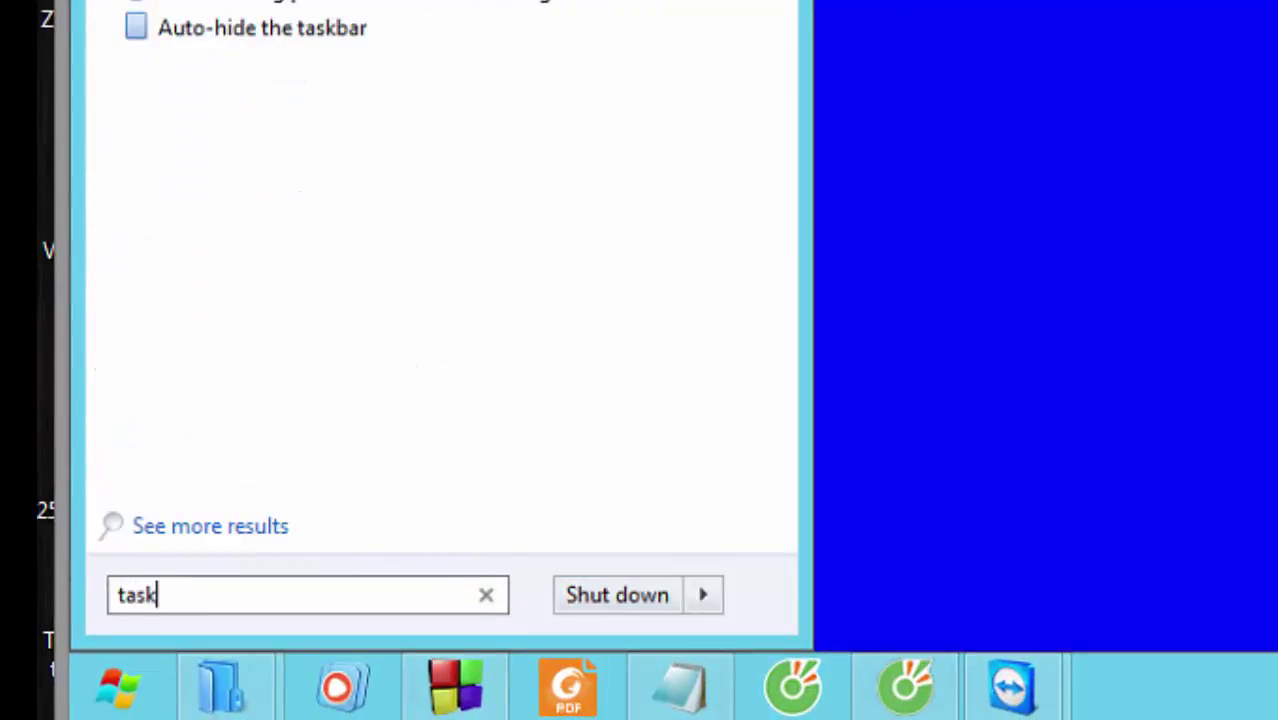
type("r")
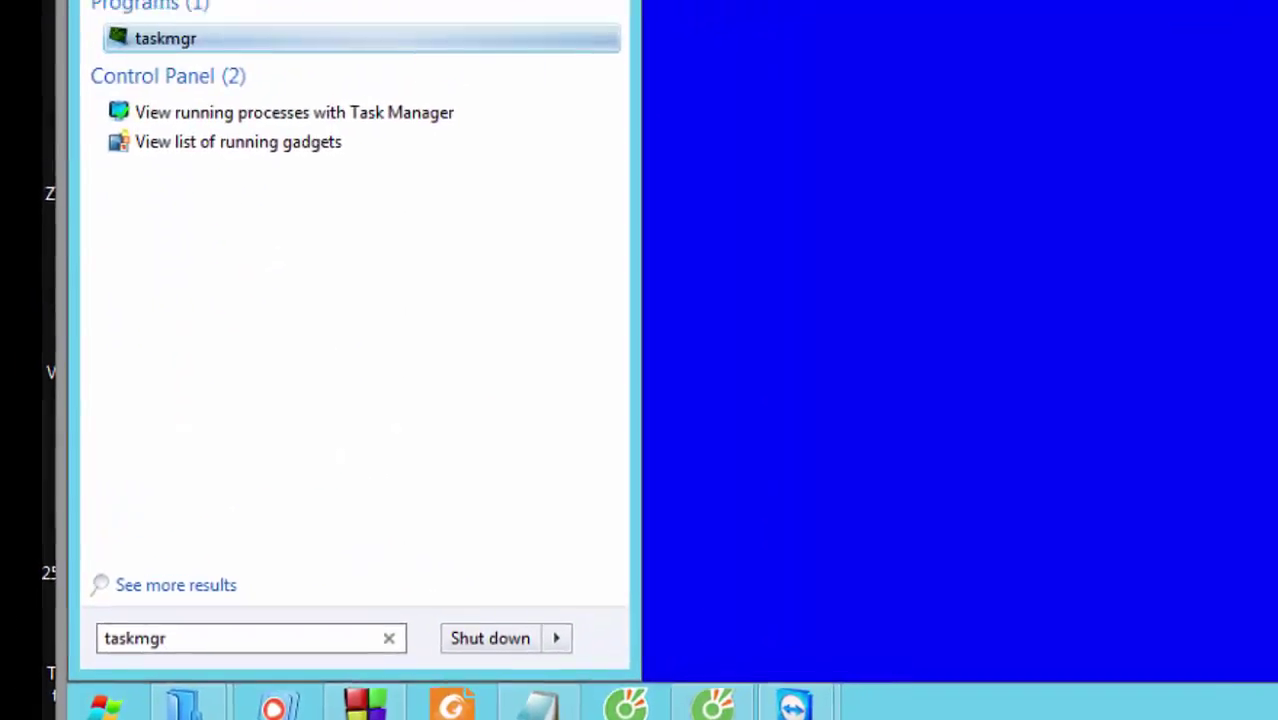
key("Return")
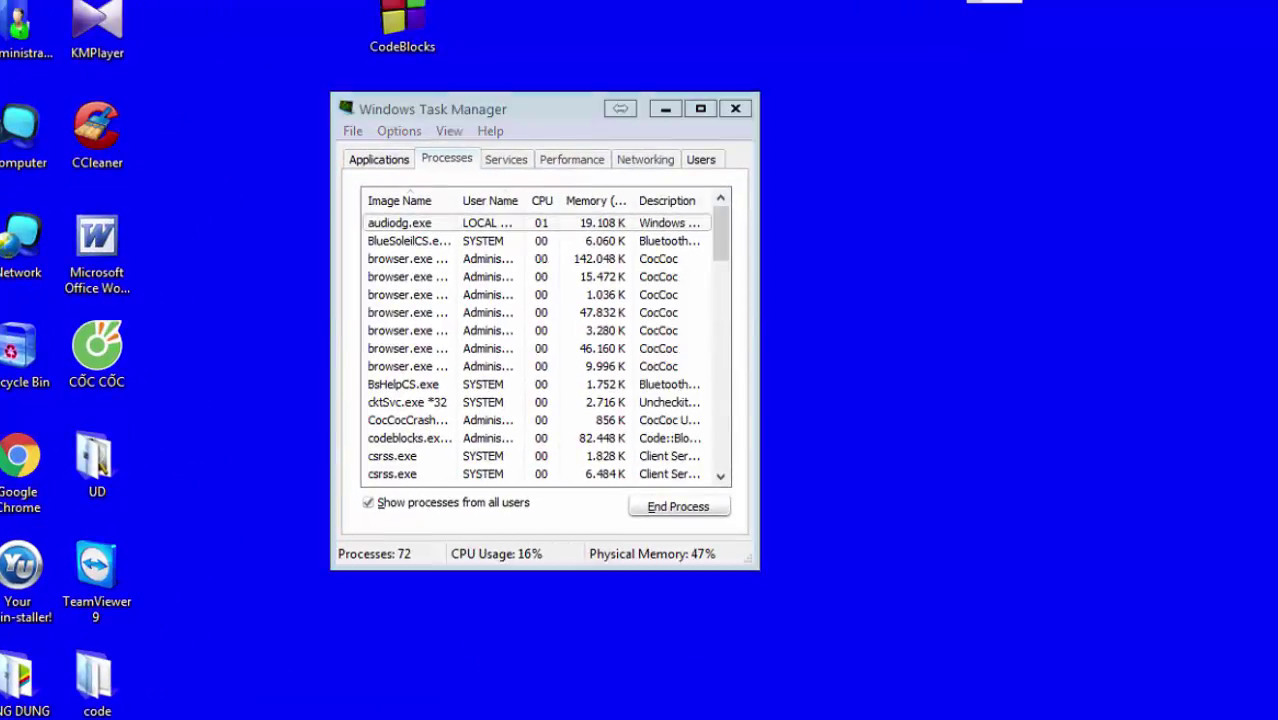
- Look through the running applications and processes for Lefttoe.exe and compare it with the folder name noted in Notepad
left_click(379, 159)
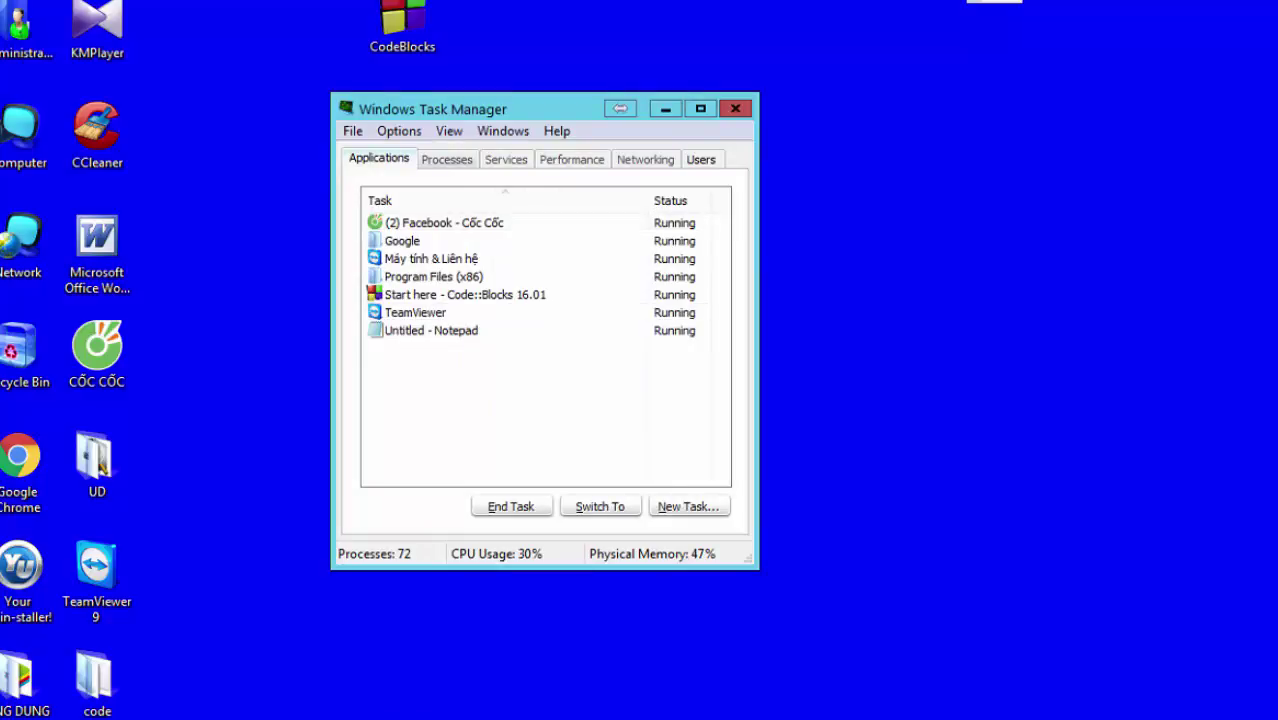
key("ctrl+Tab")
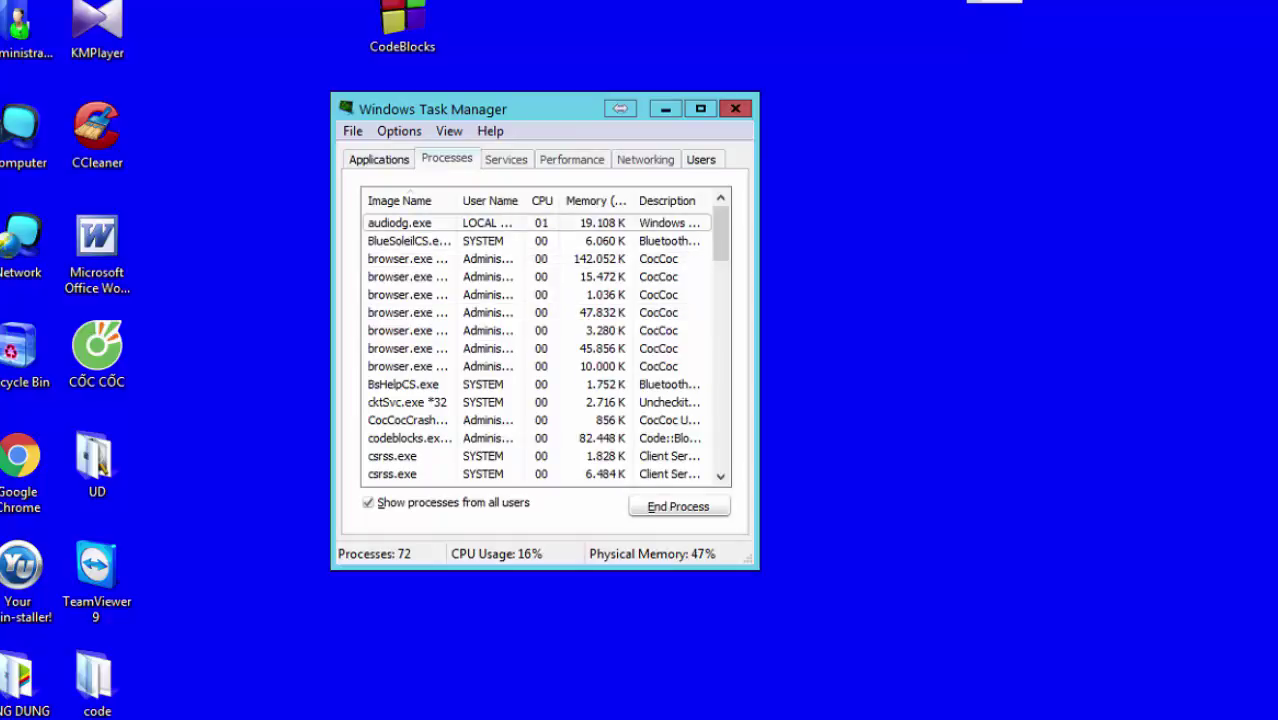
scroll(545, 340, "down", 6)
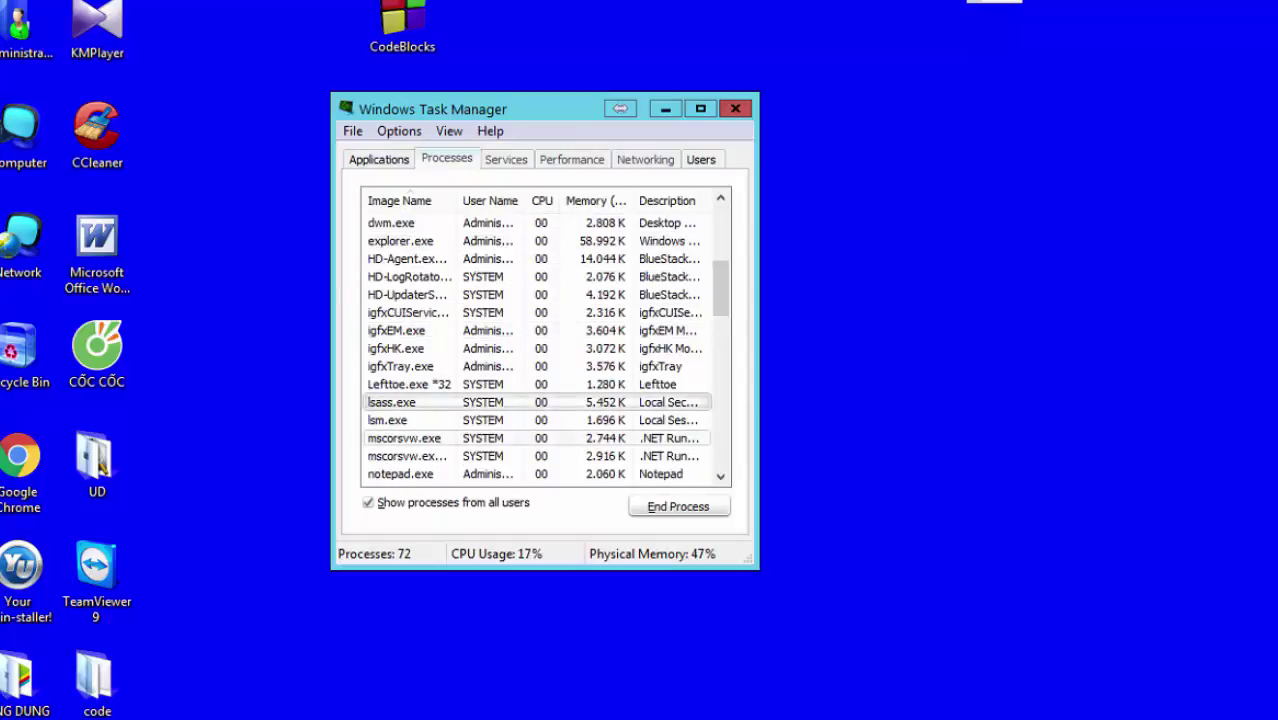
scroll(545, 384, "down", 2)
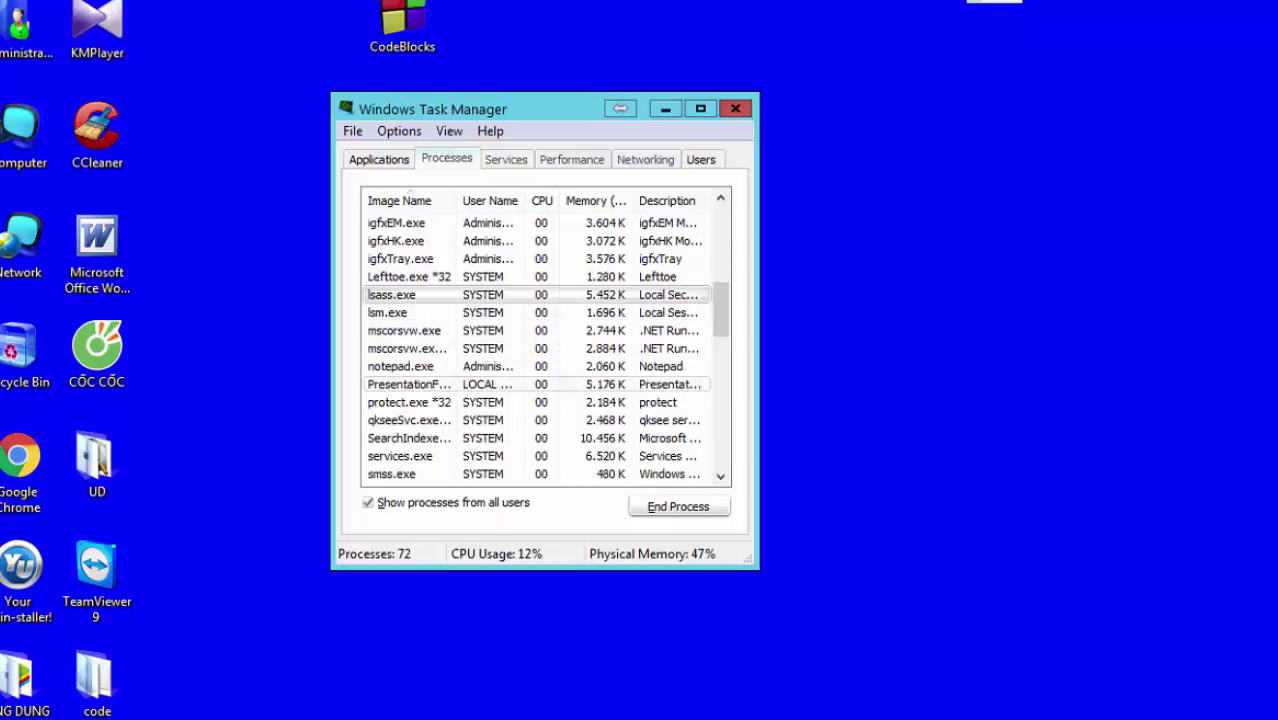
scroll(545, 384, "up", 2)
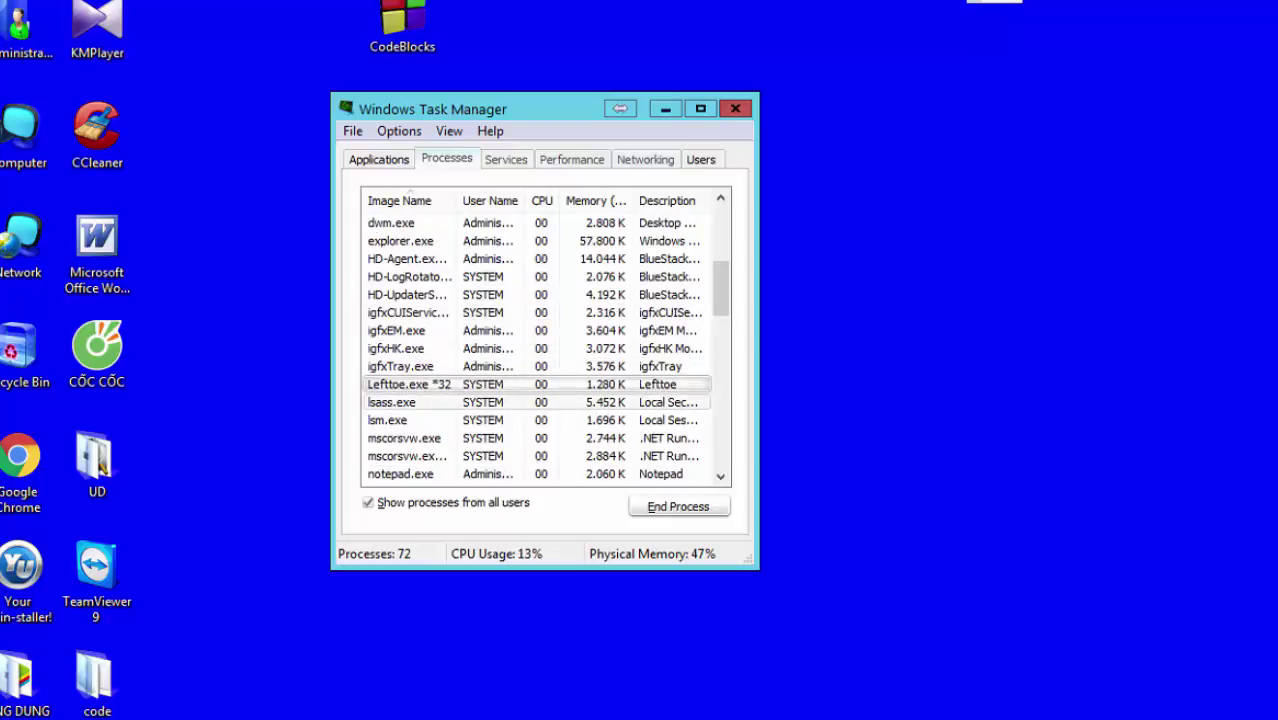
key("alt+Tab")
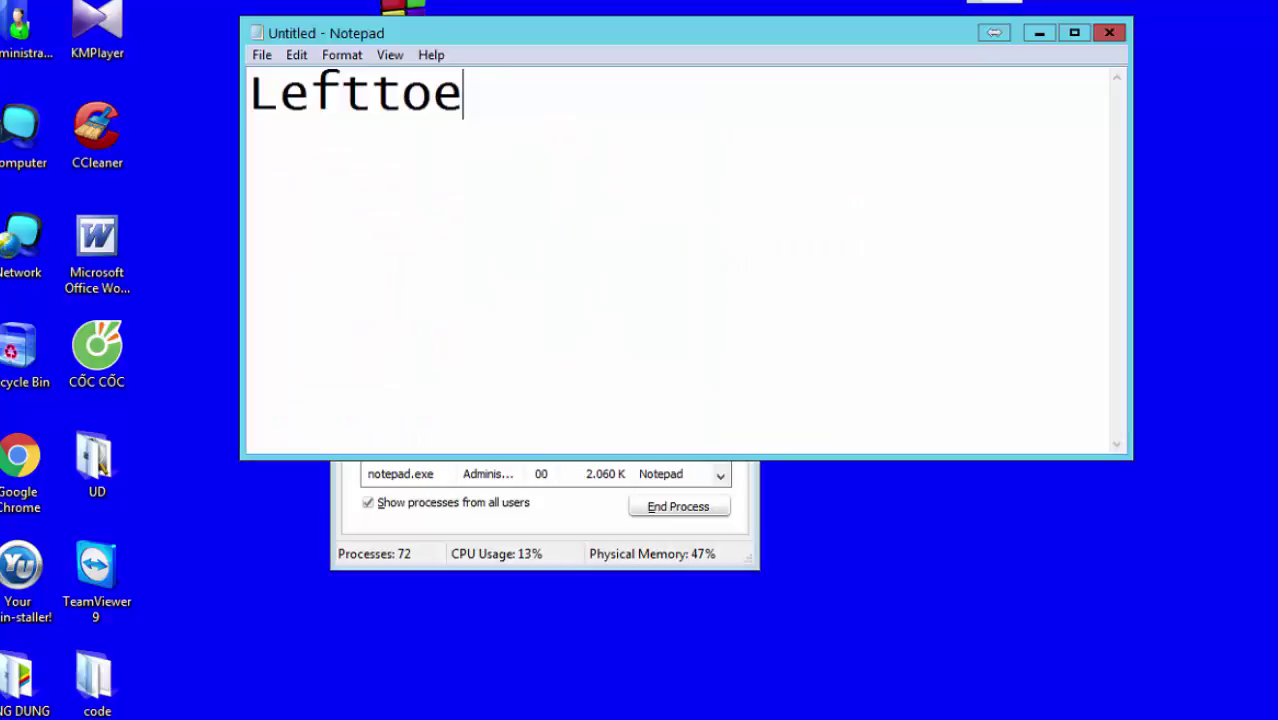
- Minimize the Notepad note, open the properties of the Lefttoe.exe process and highlight the folder name in its location
key("ctrl+a")
left_click(1039, 33)
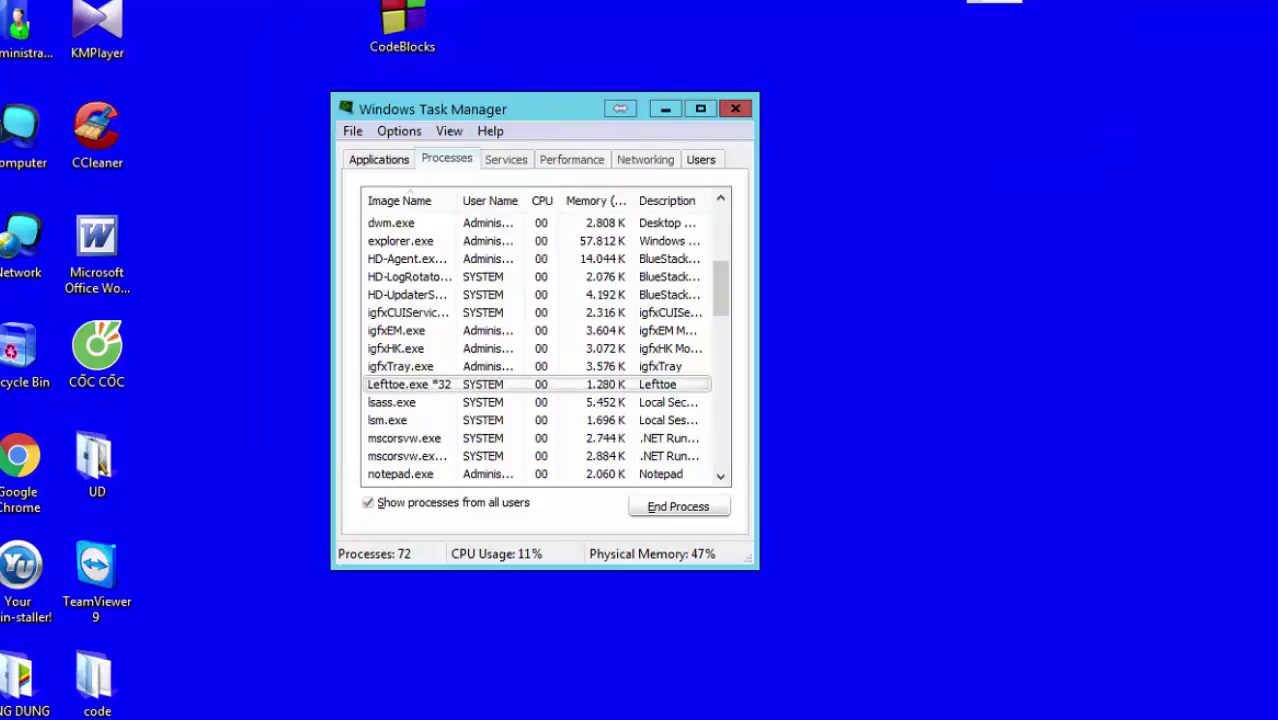
right_click(411, 385)
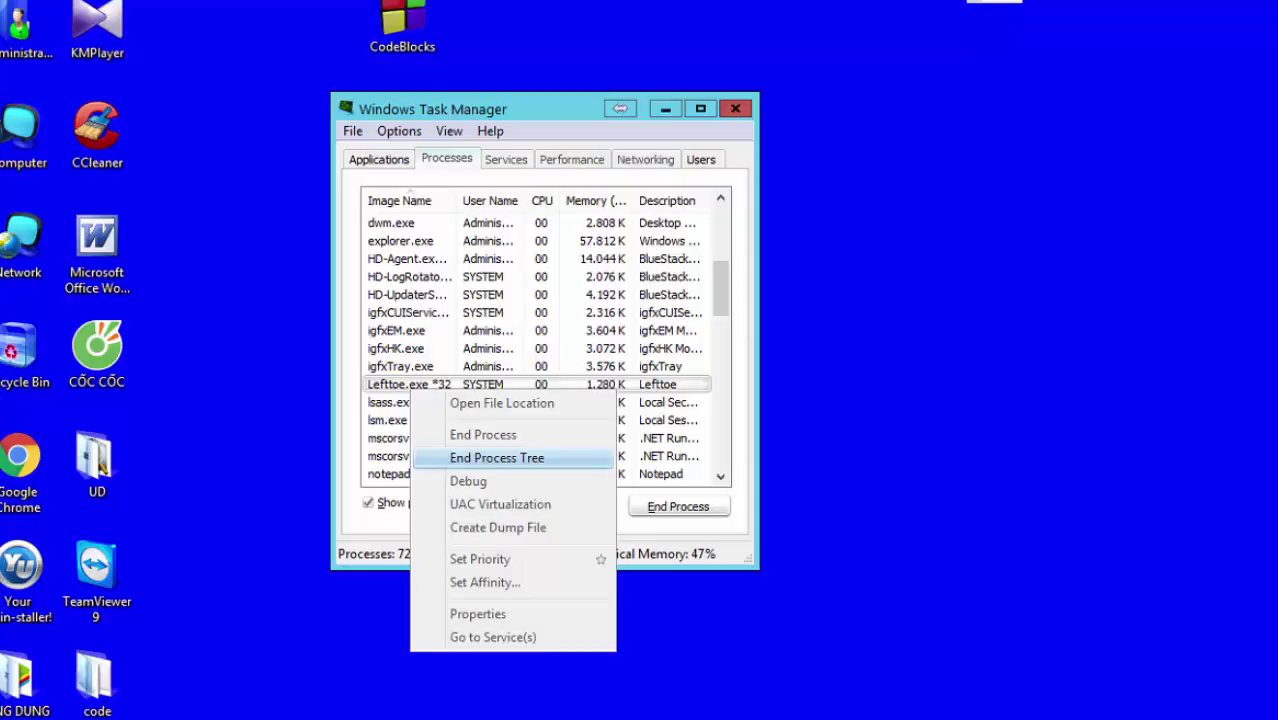
key("Up")
key("Up")
key("Up")
key("Up")
key("Return")
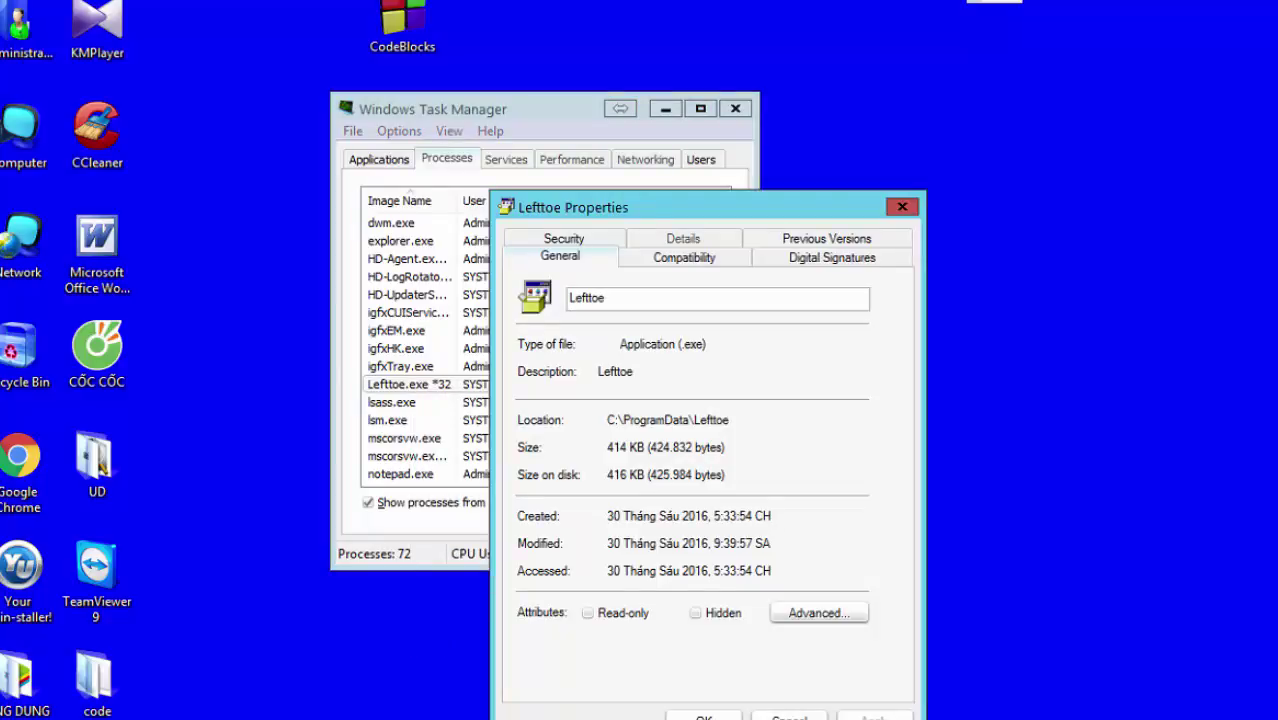
left_click_drag(730, 420, 694, 420)
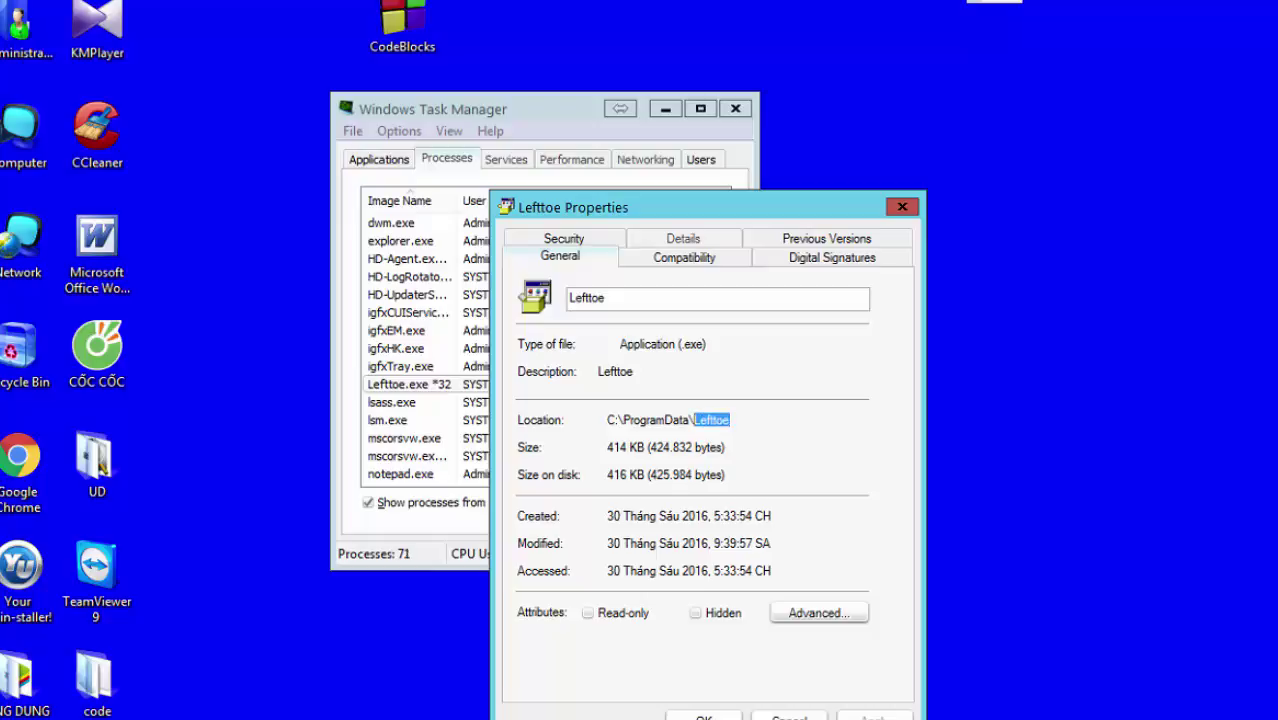
- Open drive C: in a file window and select the ProgramData\Lefttoe part of the location in the process properties
key("super+e")
key("super")
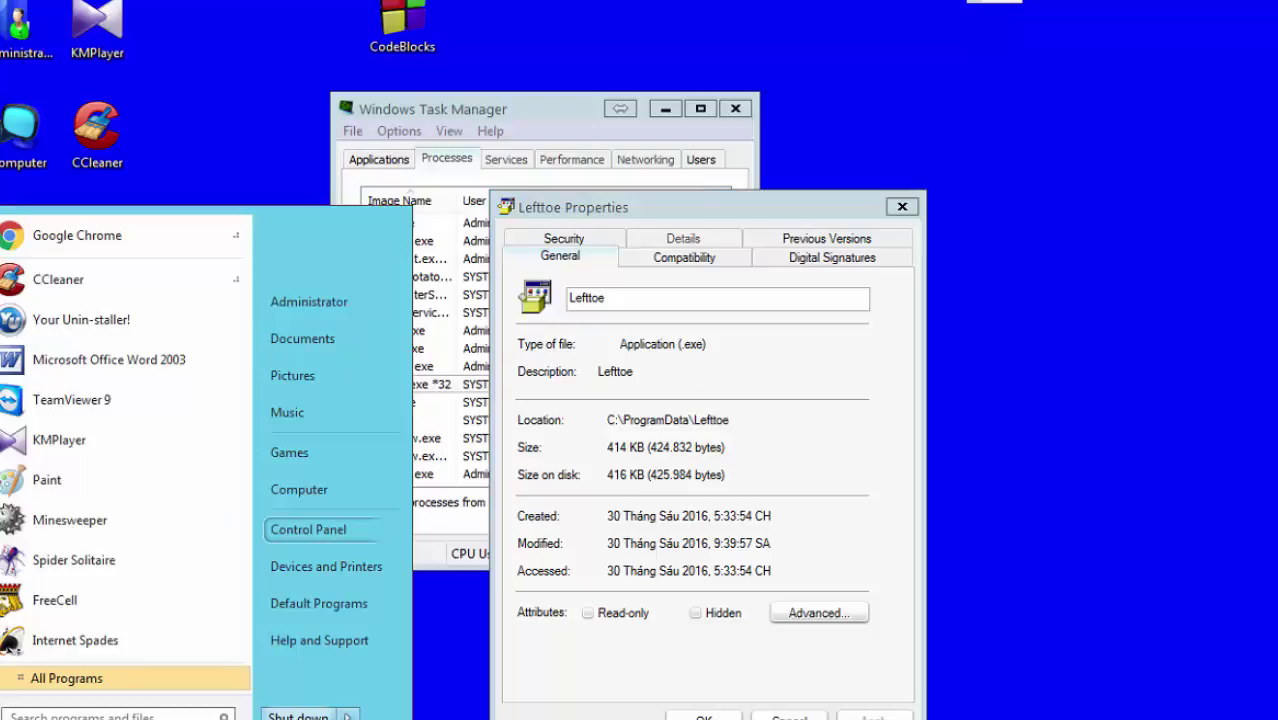
left_click(300, 490)
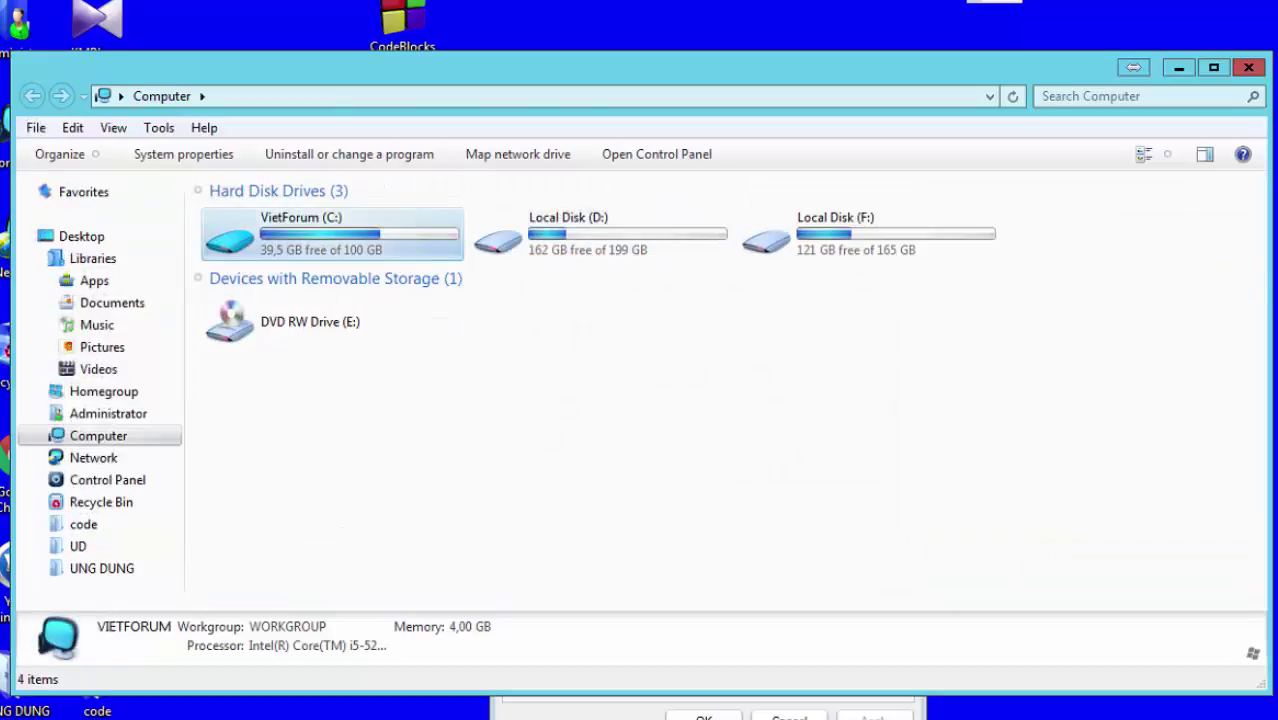
double_click(324, 236)
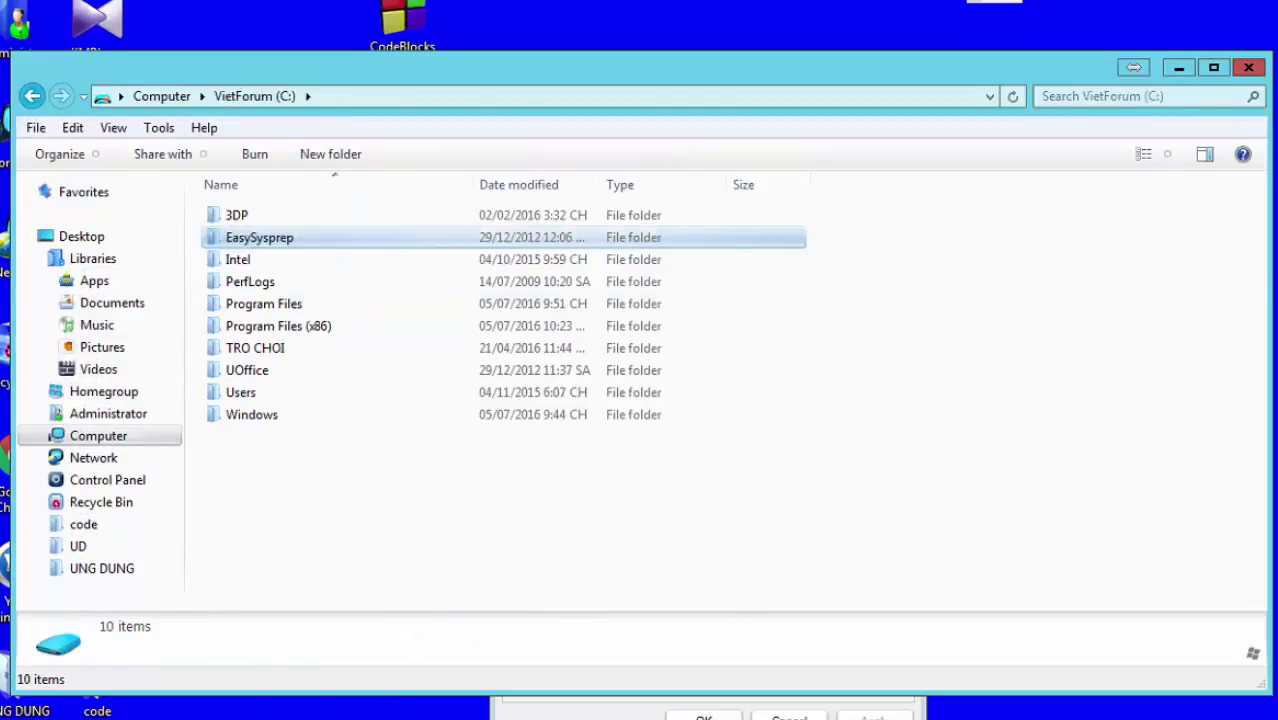
left_click(310, 238)
key("alt+Tab")
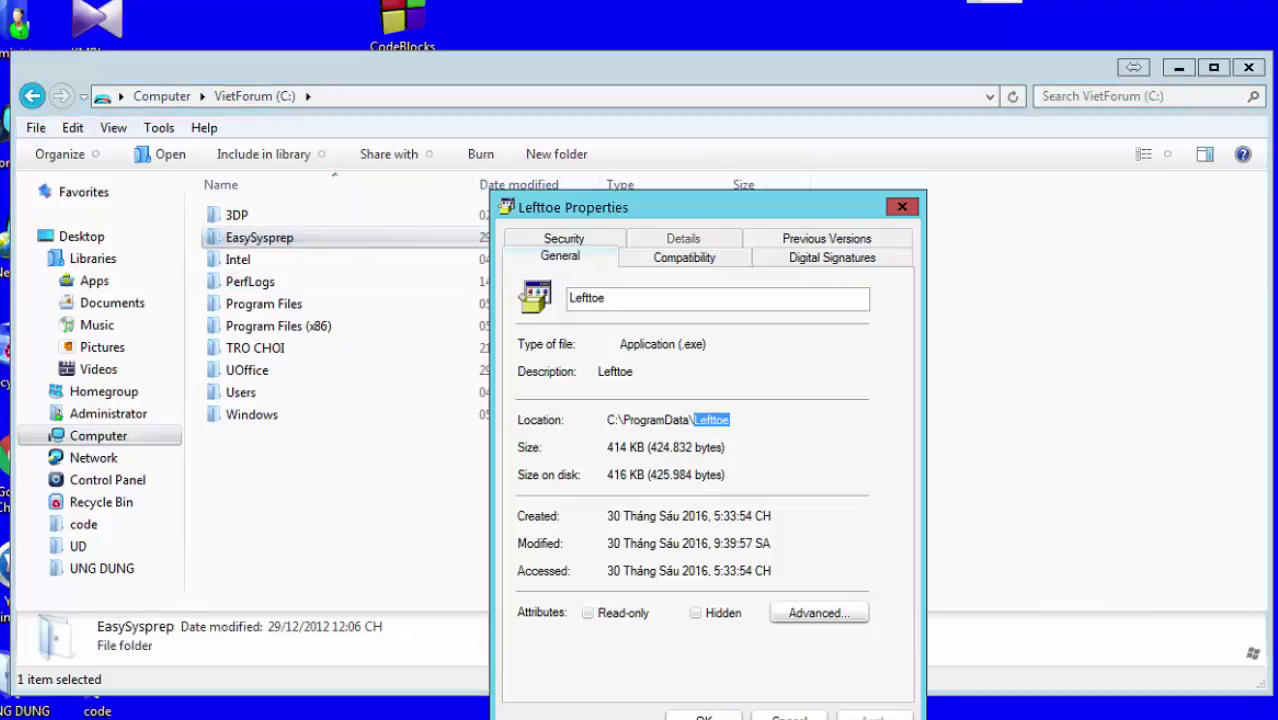
key("ctrl+shift+Left")
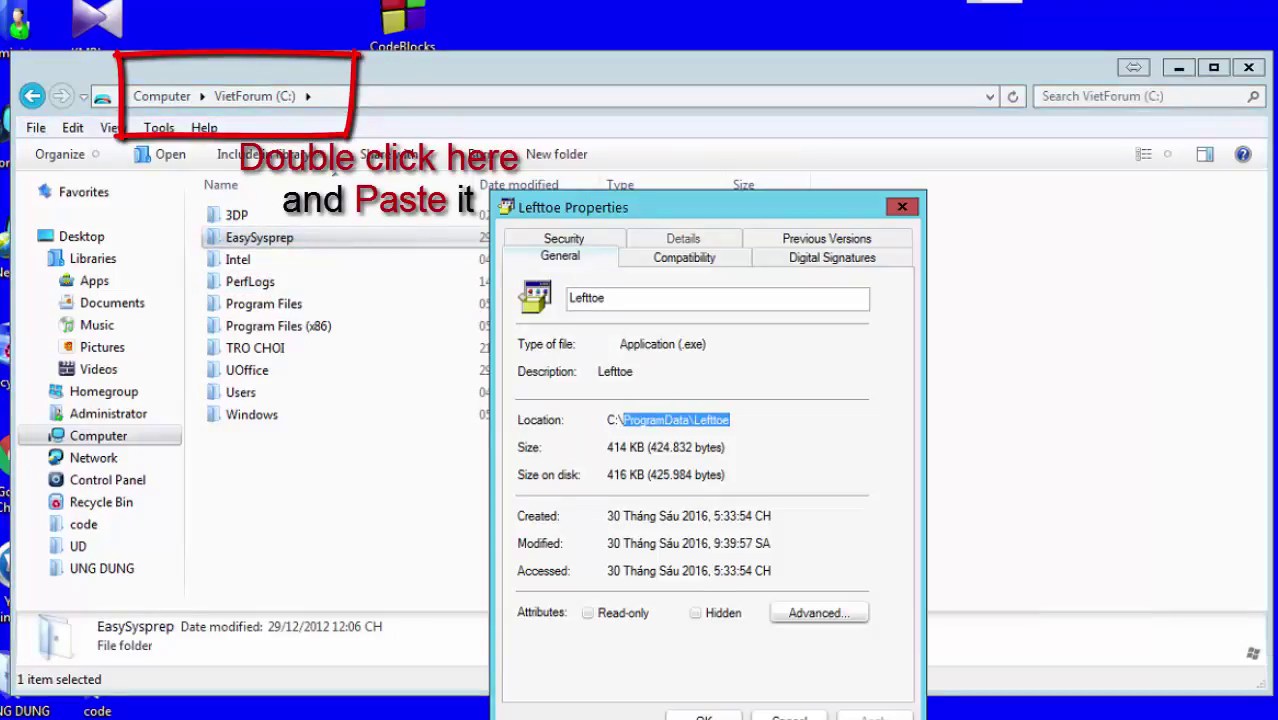
- Go to C:\ProgramData\Lefttoe in a file window and move up to its parent folder ProgramData
left_click(420, 328)
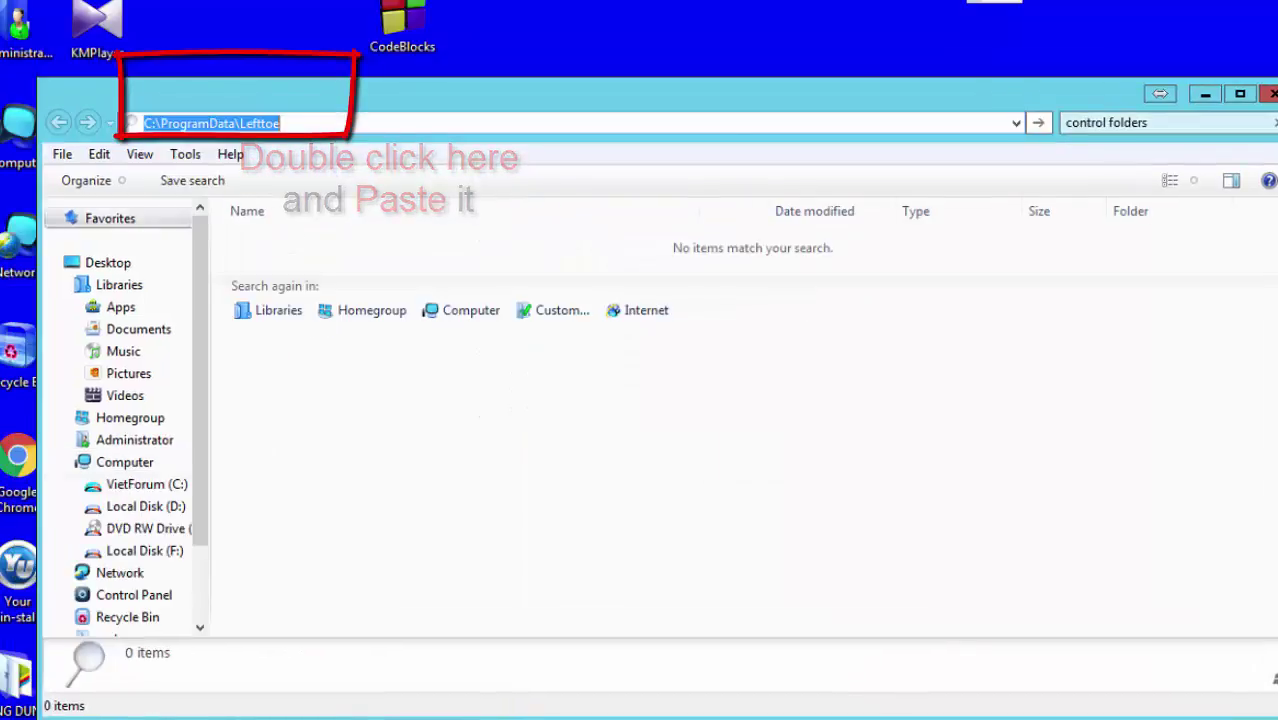
type("C:\\ProgramData\\Lefttoe")
key("Return")
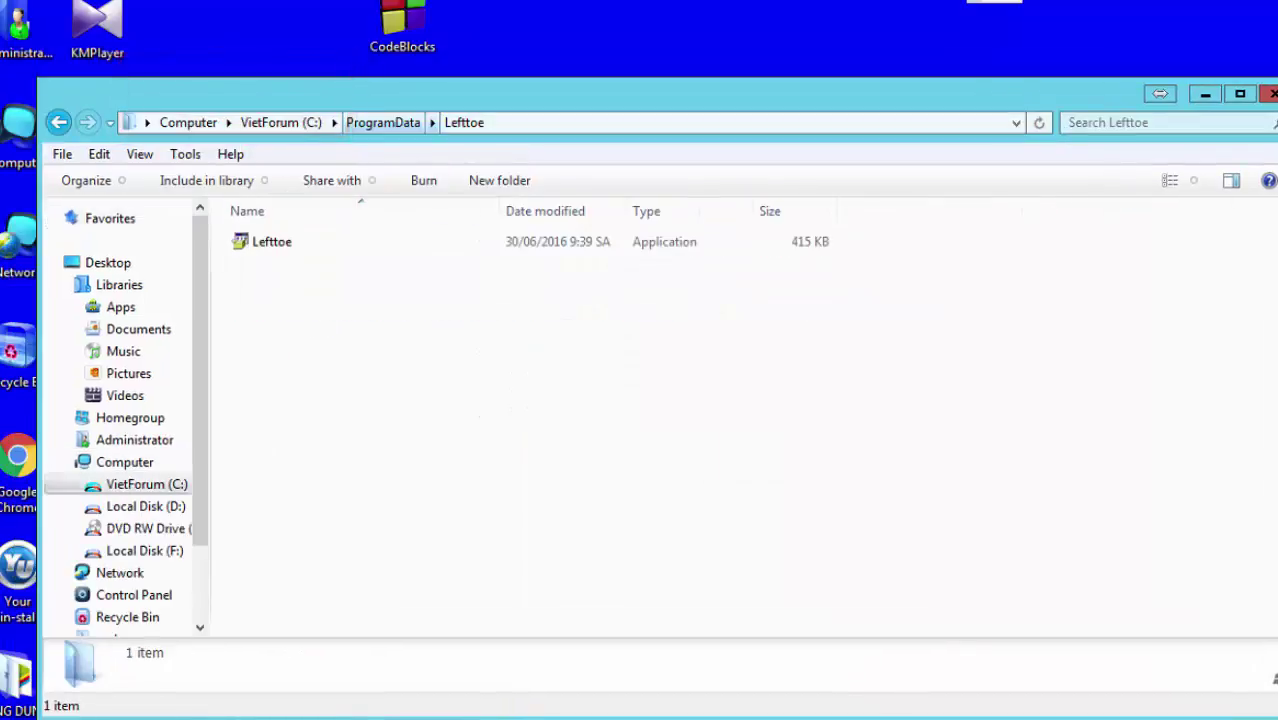
left_click(383, 123)
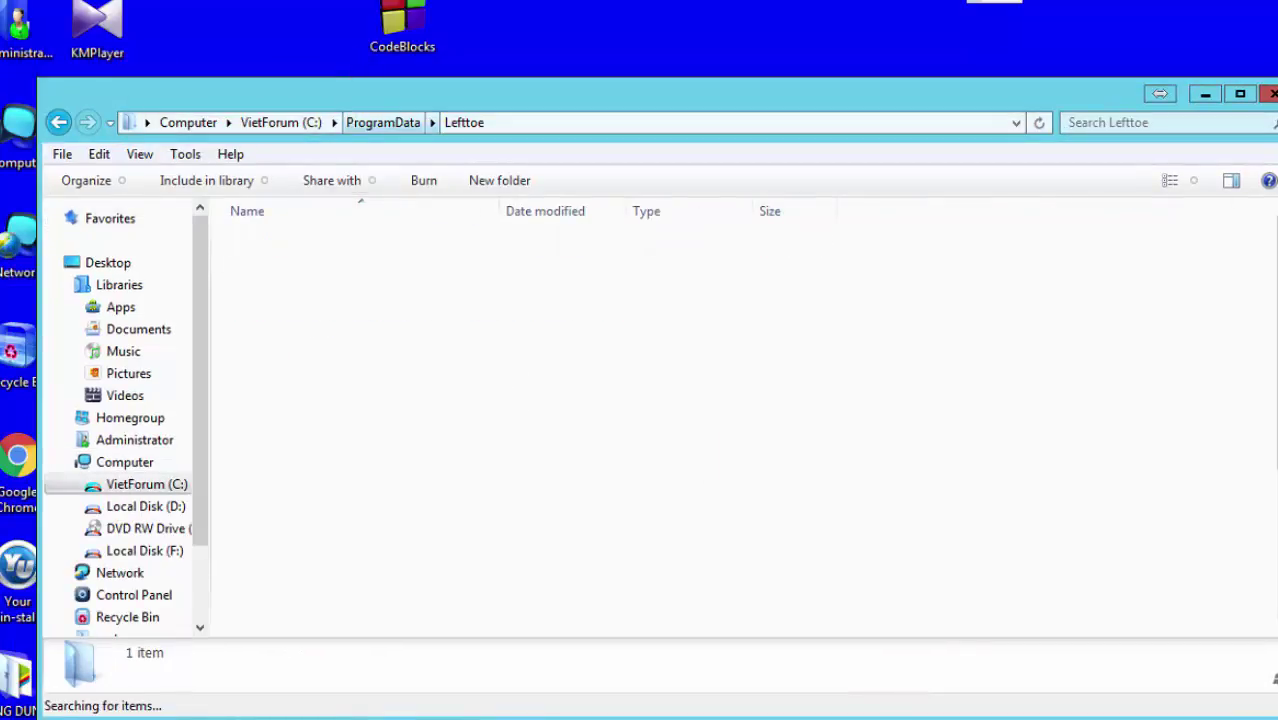
key("alt+Up")
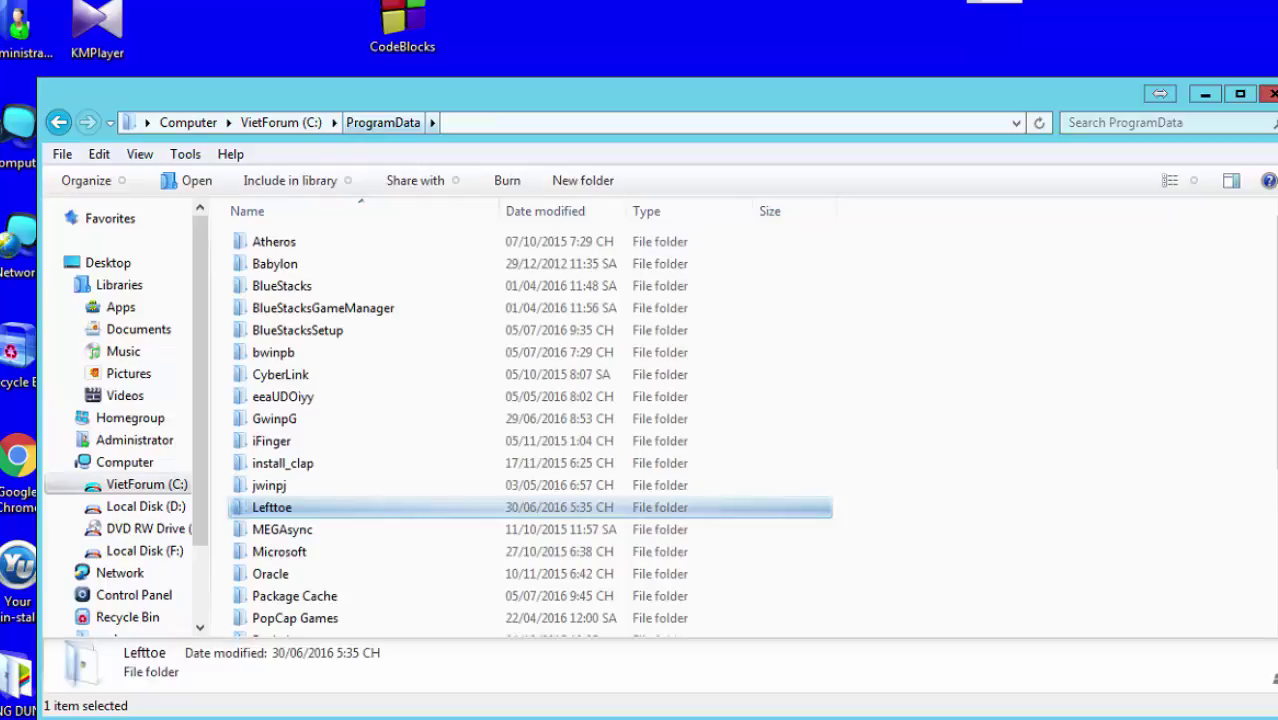
- Try to delete the Lefttoe folder from ProgramData
key("F2")
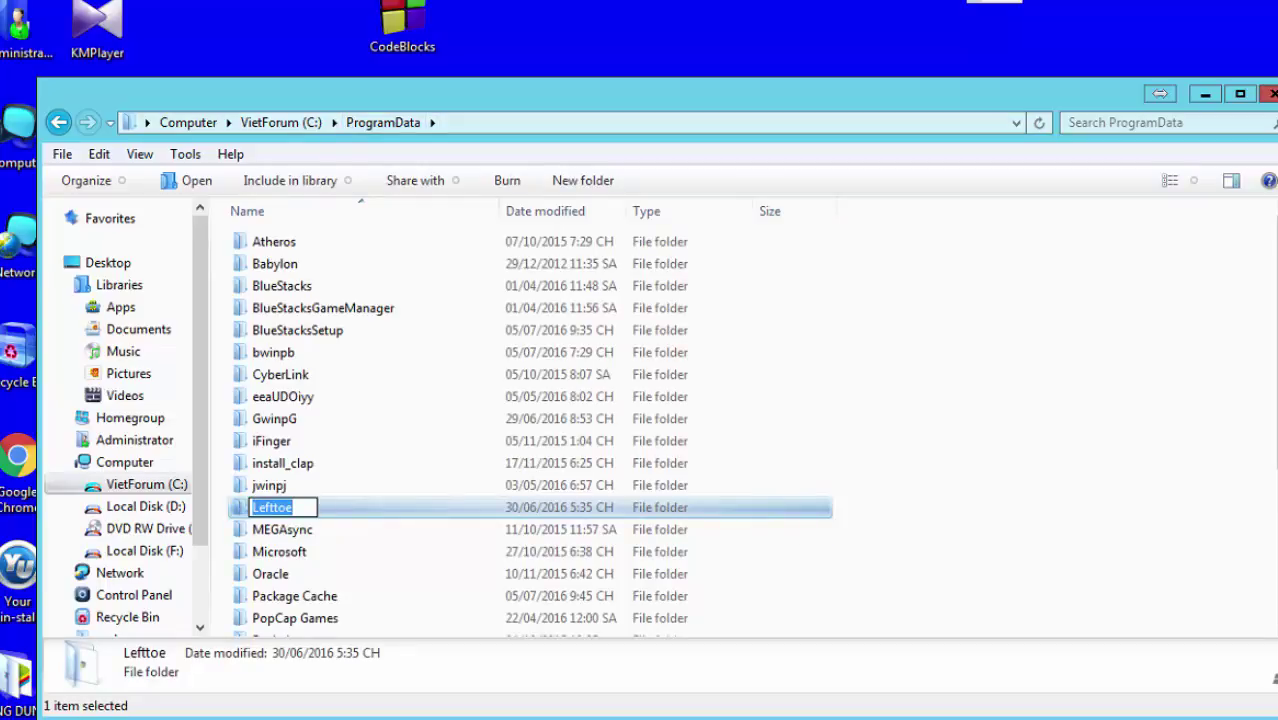
key("Escape")
key("shift+F10")
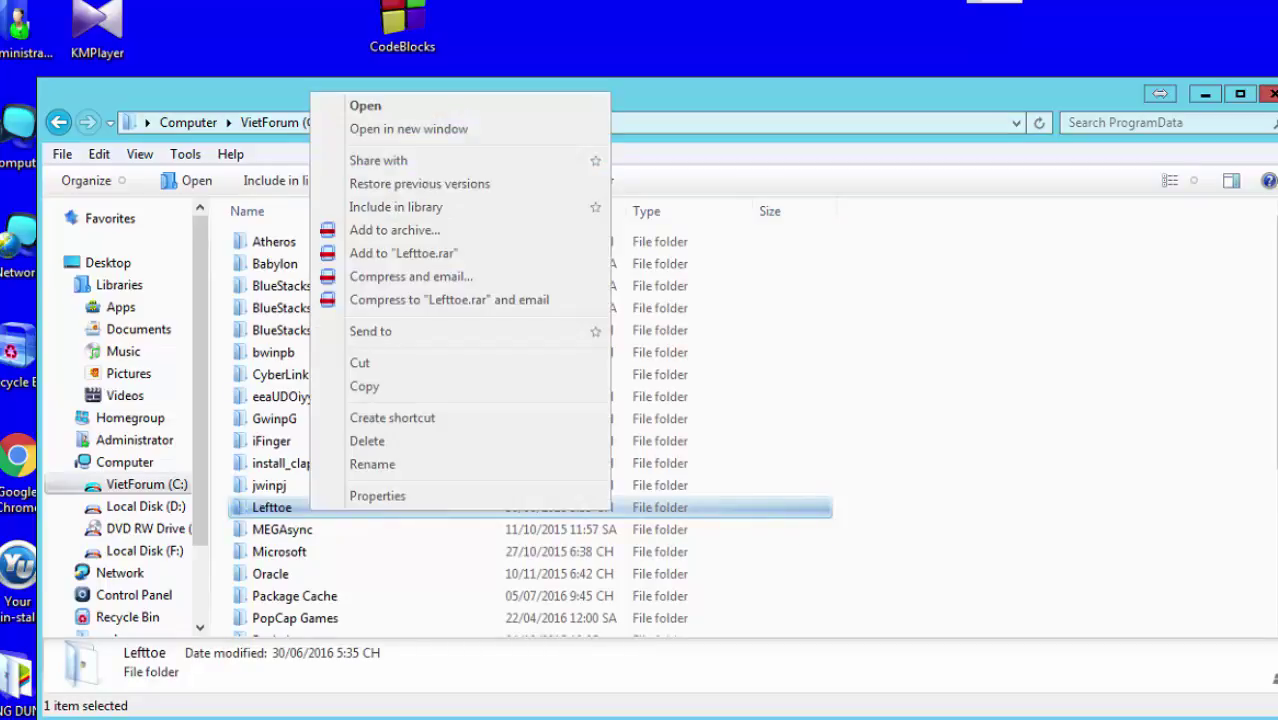
key("Up")
key("Up")
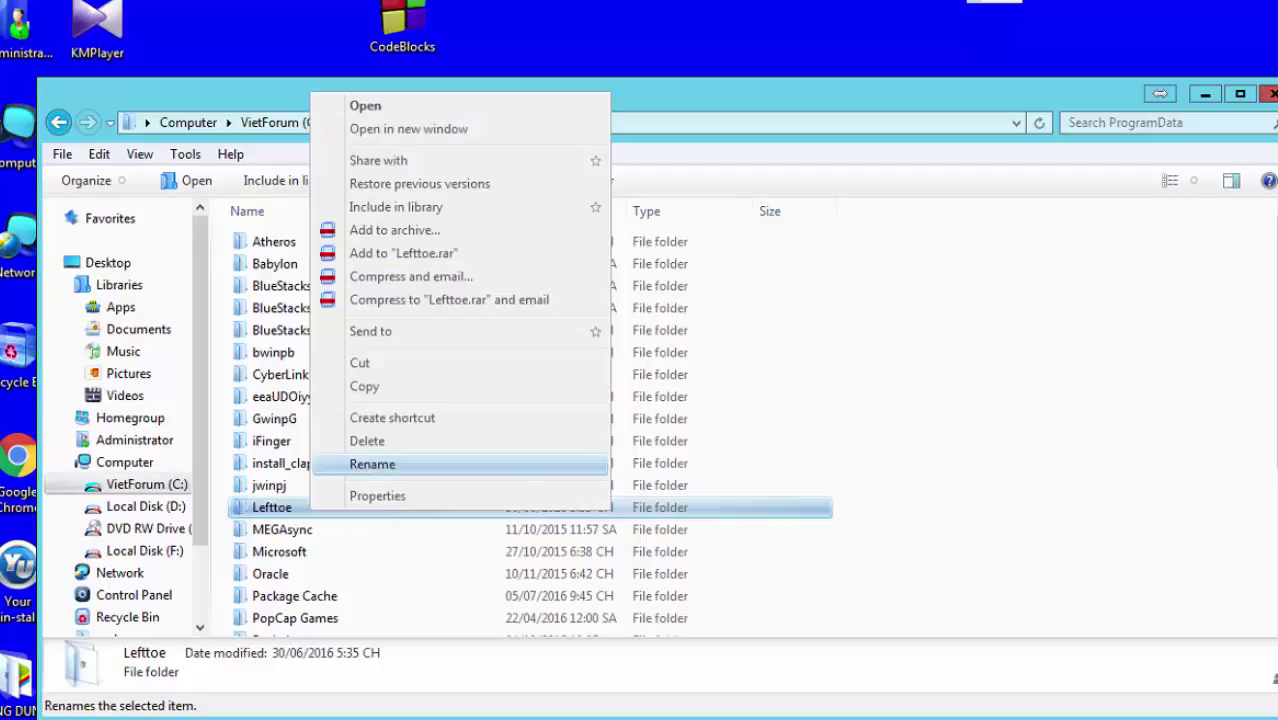
key("Up")
key("Return")
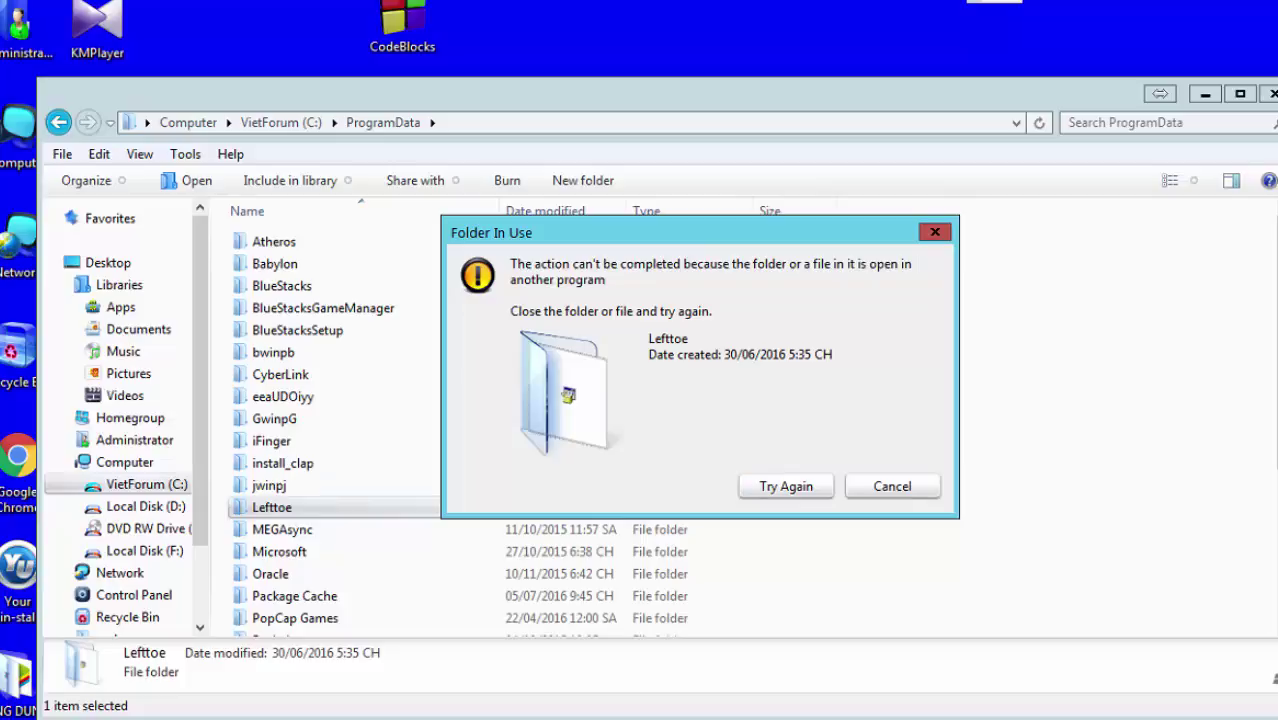
key("Escape")
- Switch to Windows Task Manager and end the process tree of Lefttoe.exe
key("ctrl+shift+Escape")
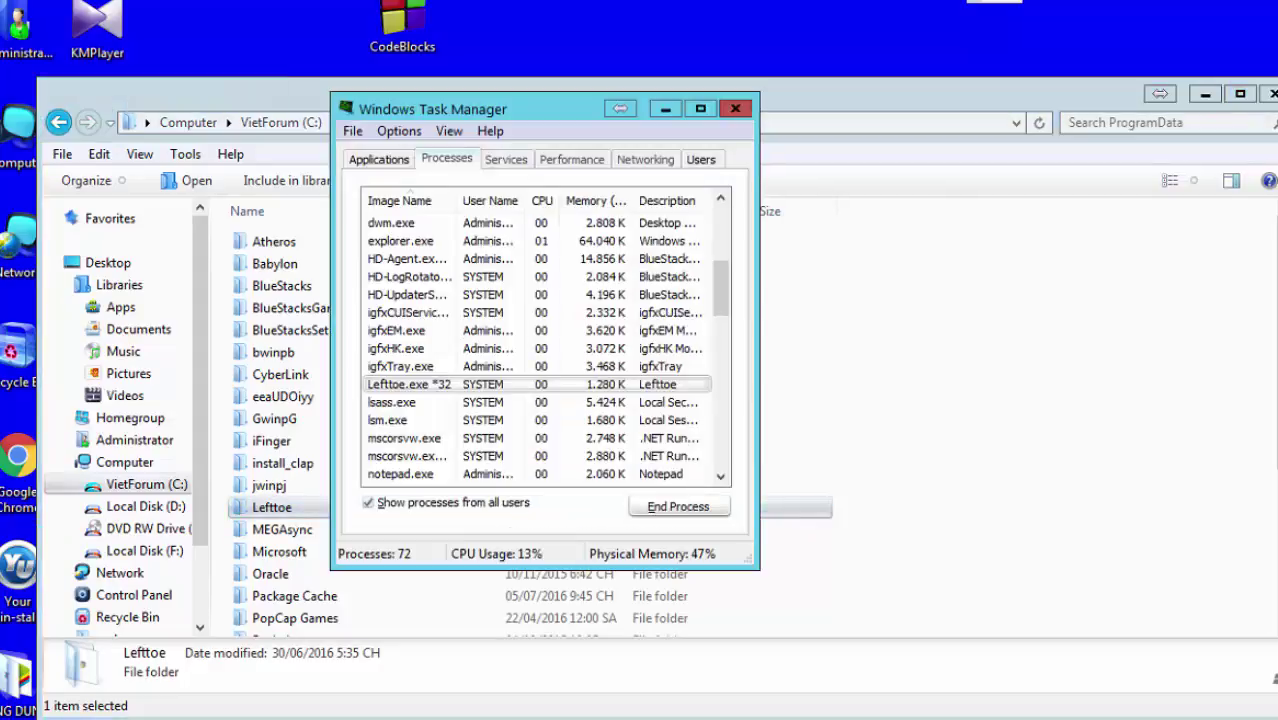
right_click(431, 384)
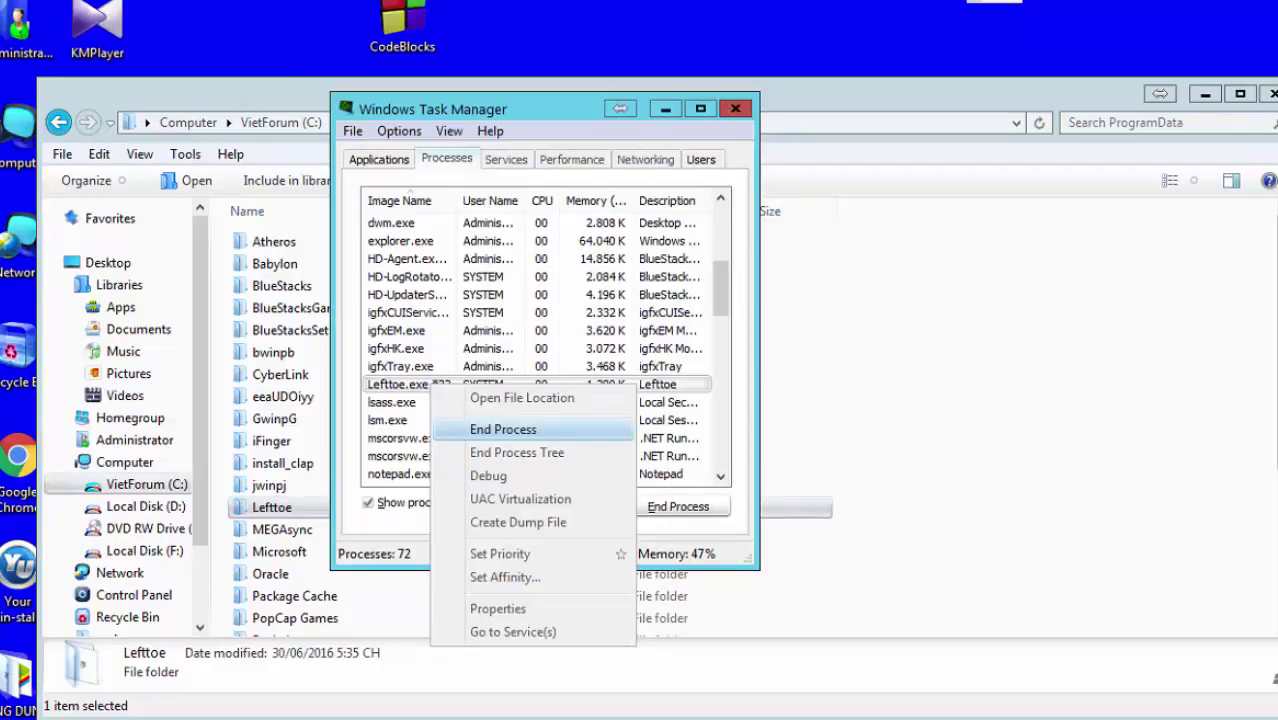
key("Return")
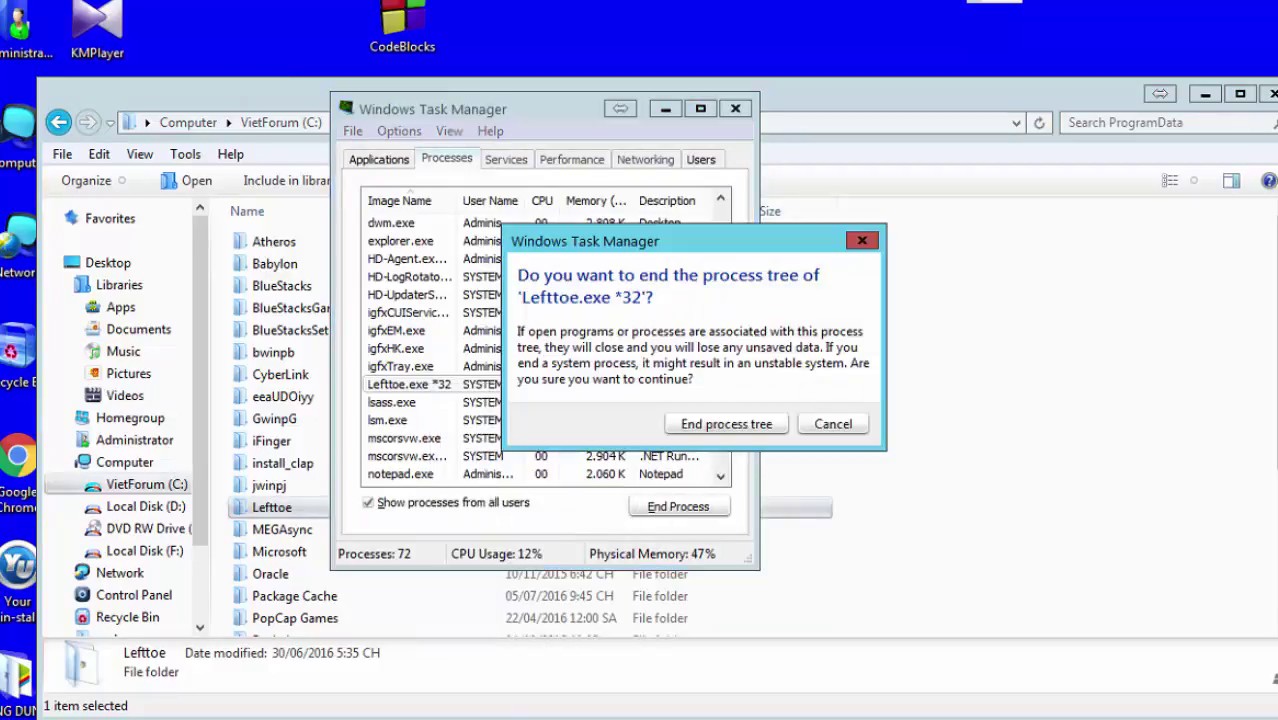
key("Return")
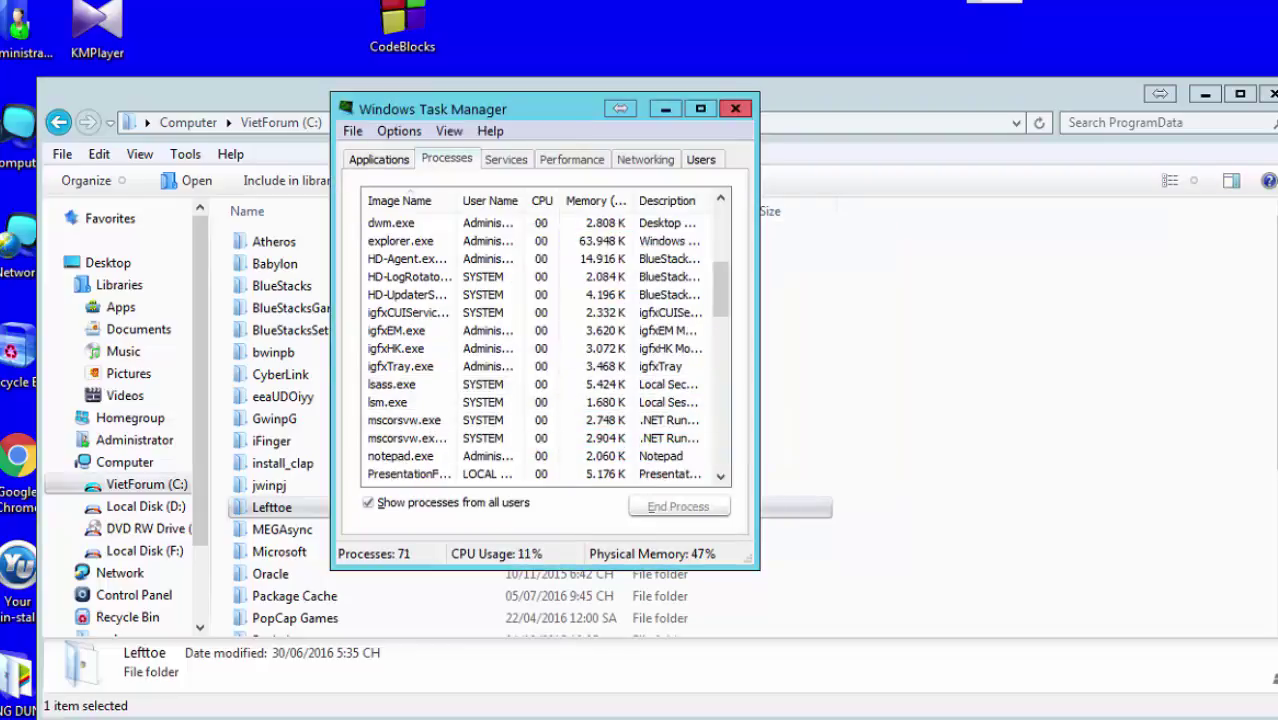
- Move Task Manager out of the way and delete the Lefttoe folder from ProgramData
left_click_drag(575, 109, 689, 109)
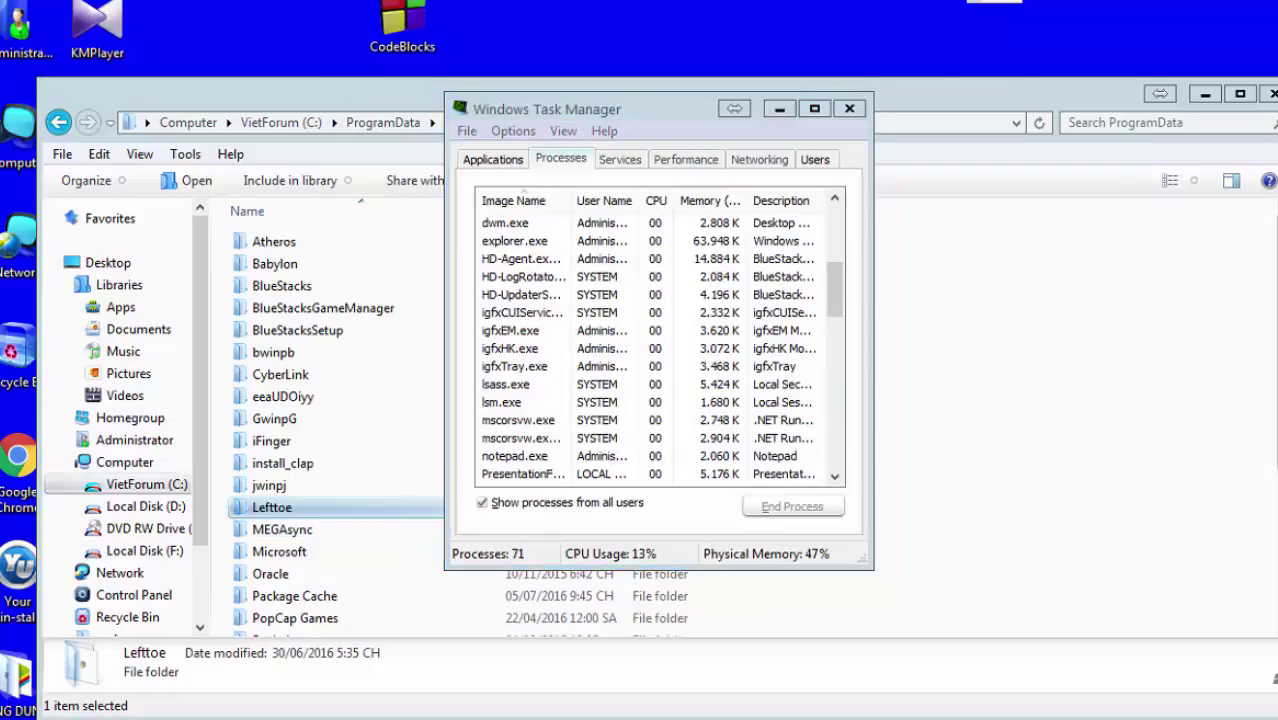
right_click(278, 507)
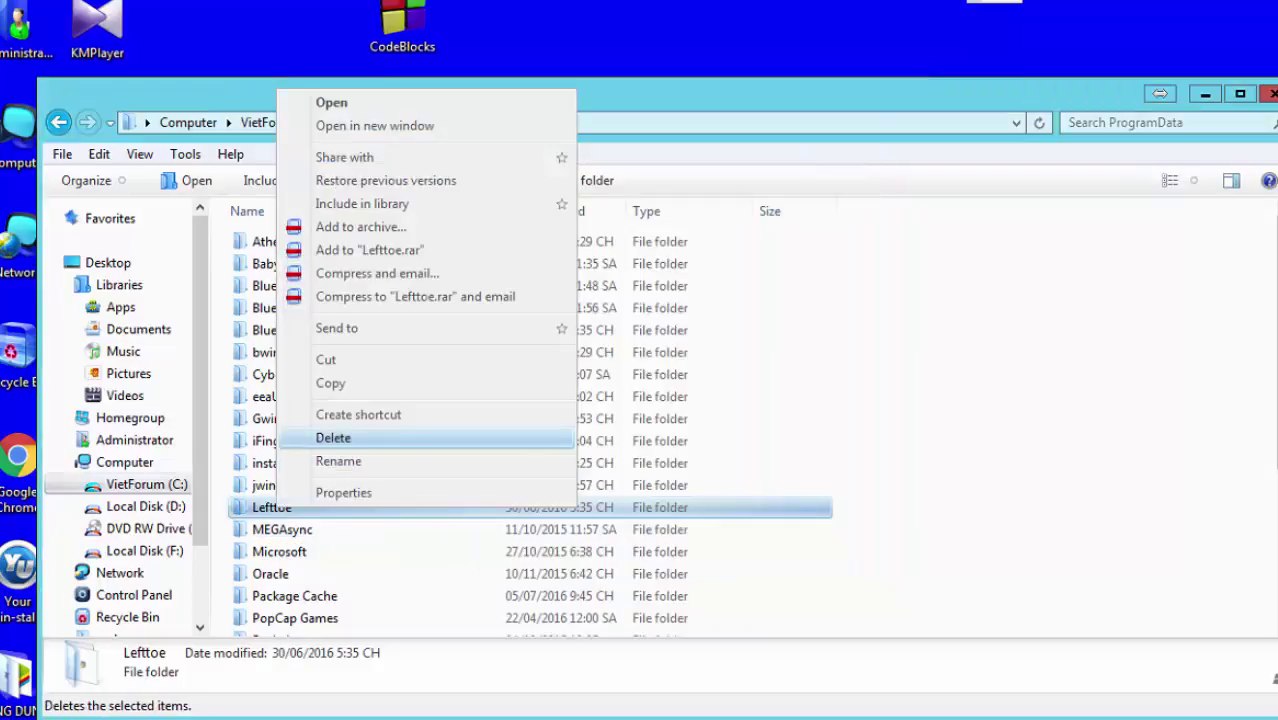
left_click(333, 437)
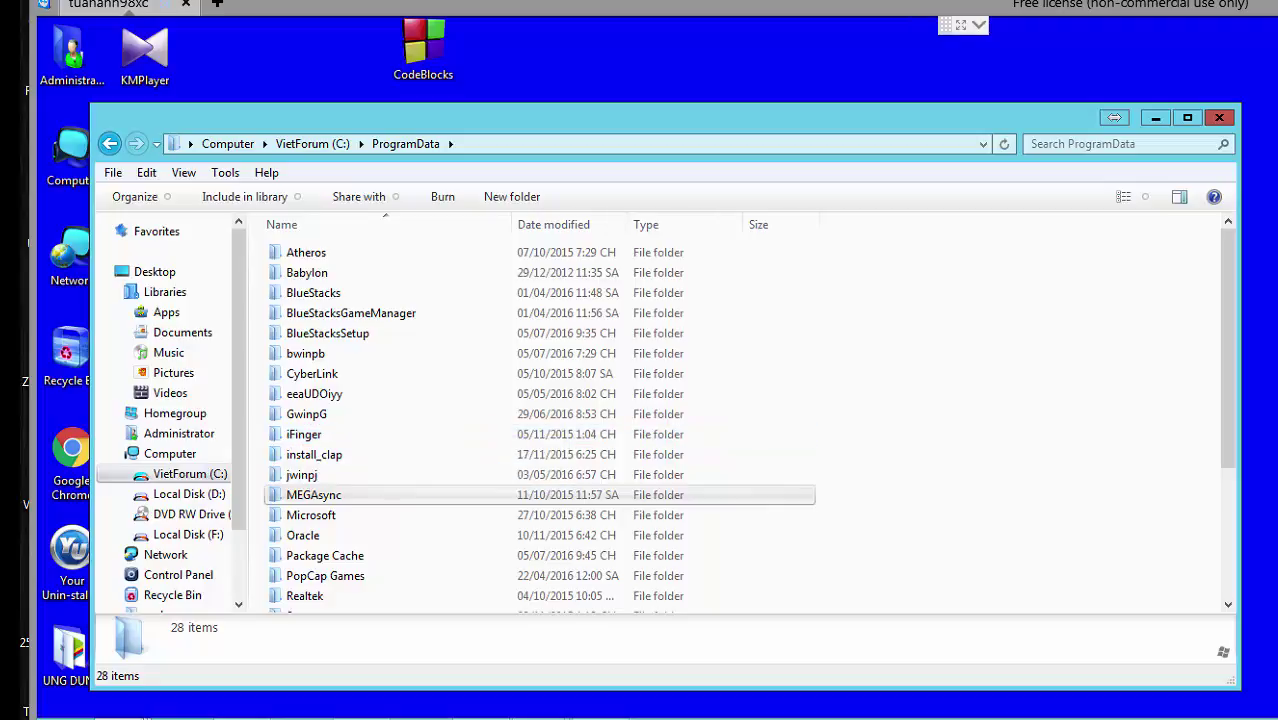
- Copy the name of the eeaUDOiyy folder in ProgramData, add it on a new line below Lefttoe in Notepad and highlight it
scroll(495, 330, "down", 2)
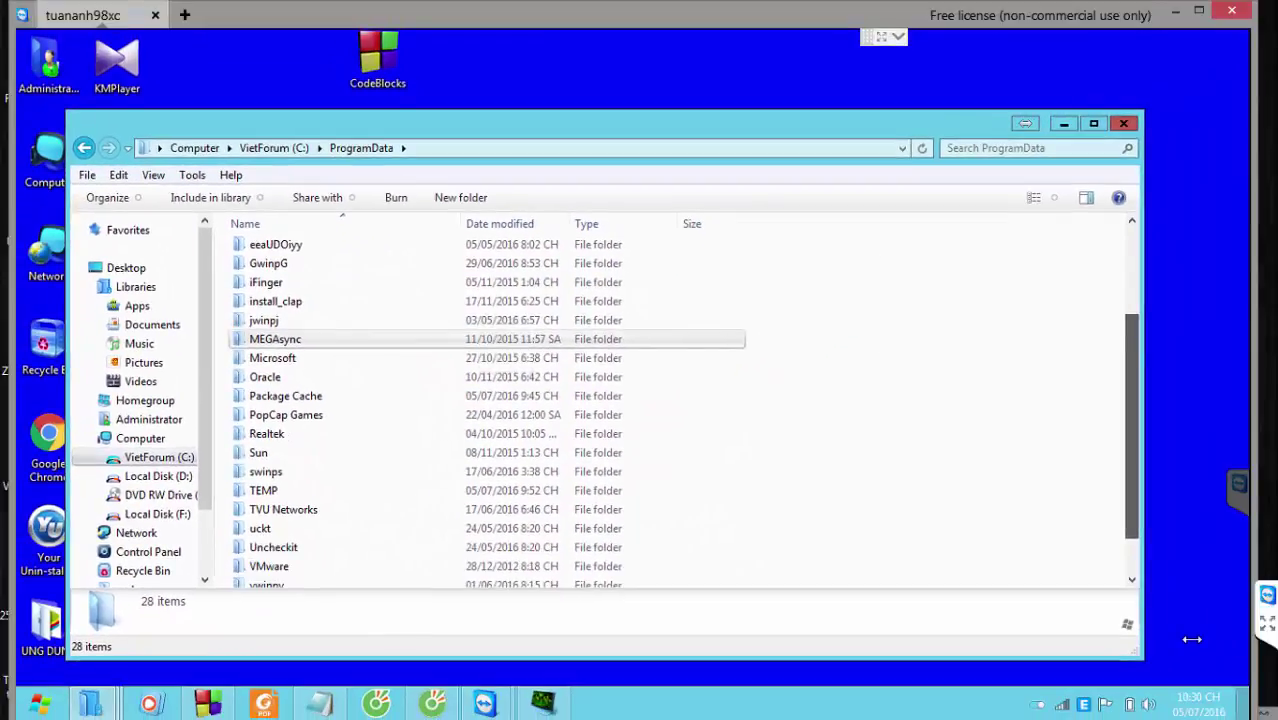
scroll(340, 335, "up", 2)
left_click(300, 331)
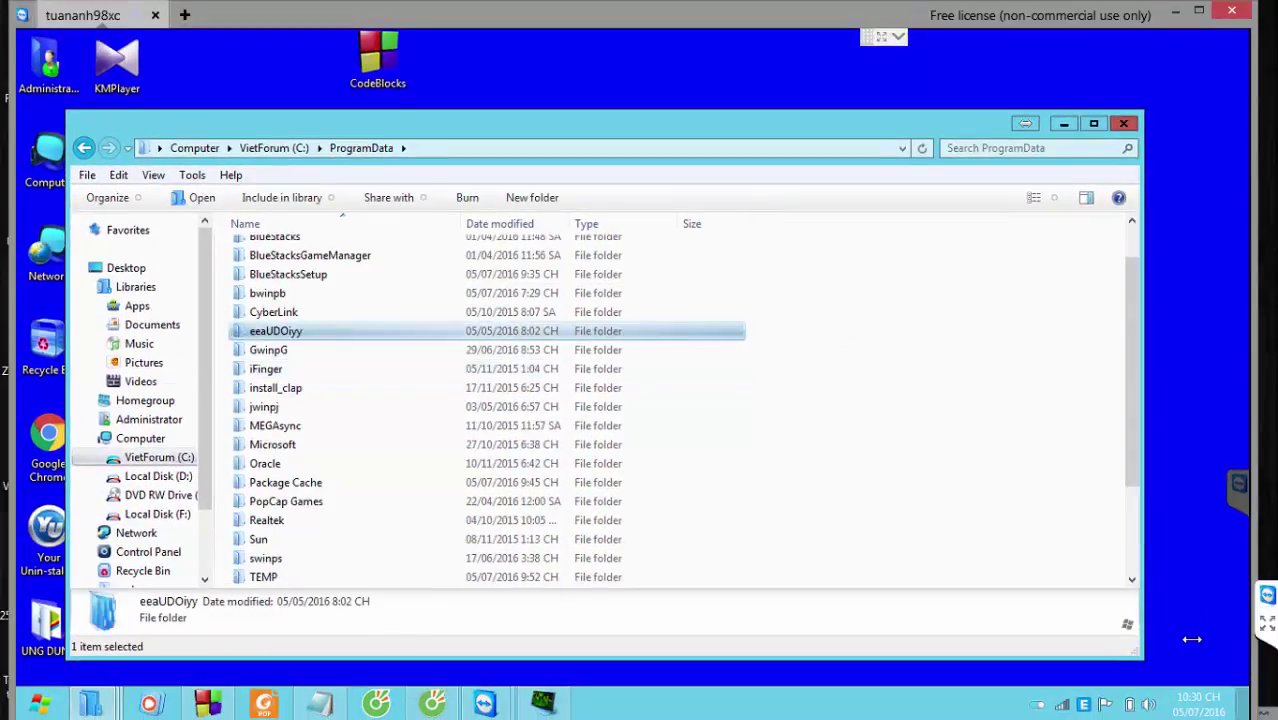
key("F2")
key("ctrl+c")
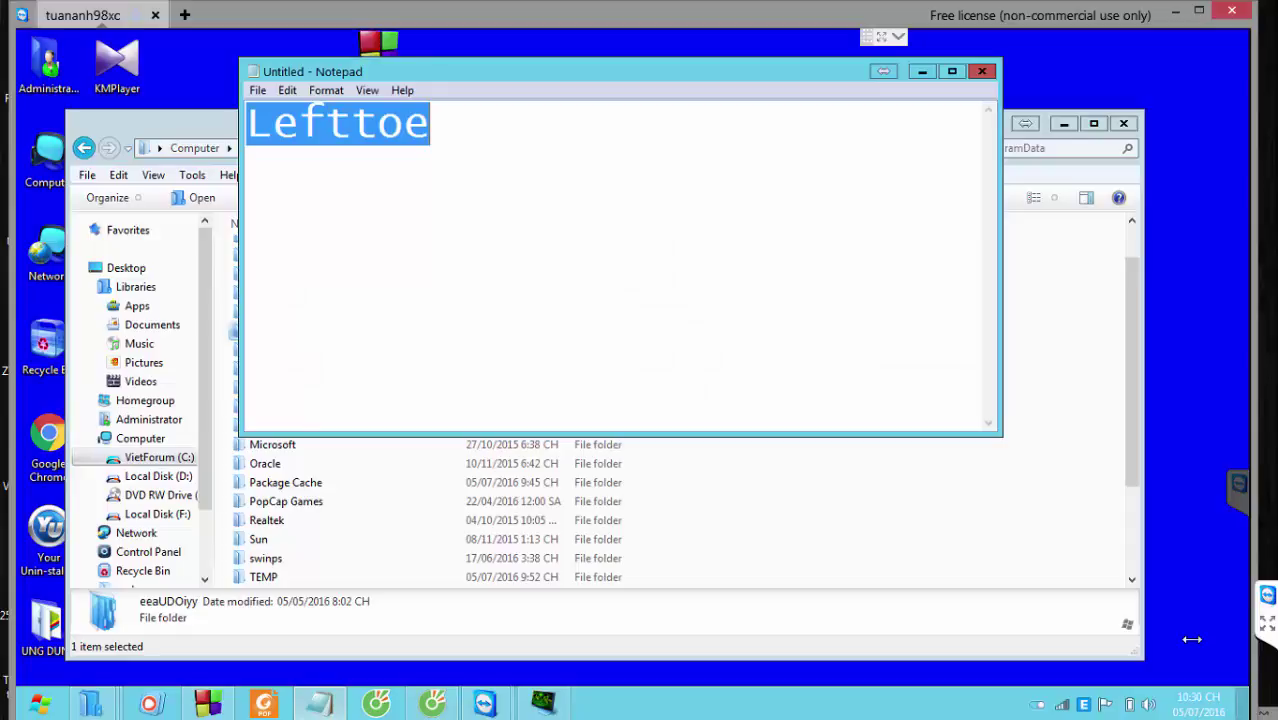
key("End")
key("Return")
key("ctrl+v")
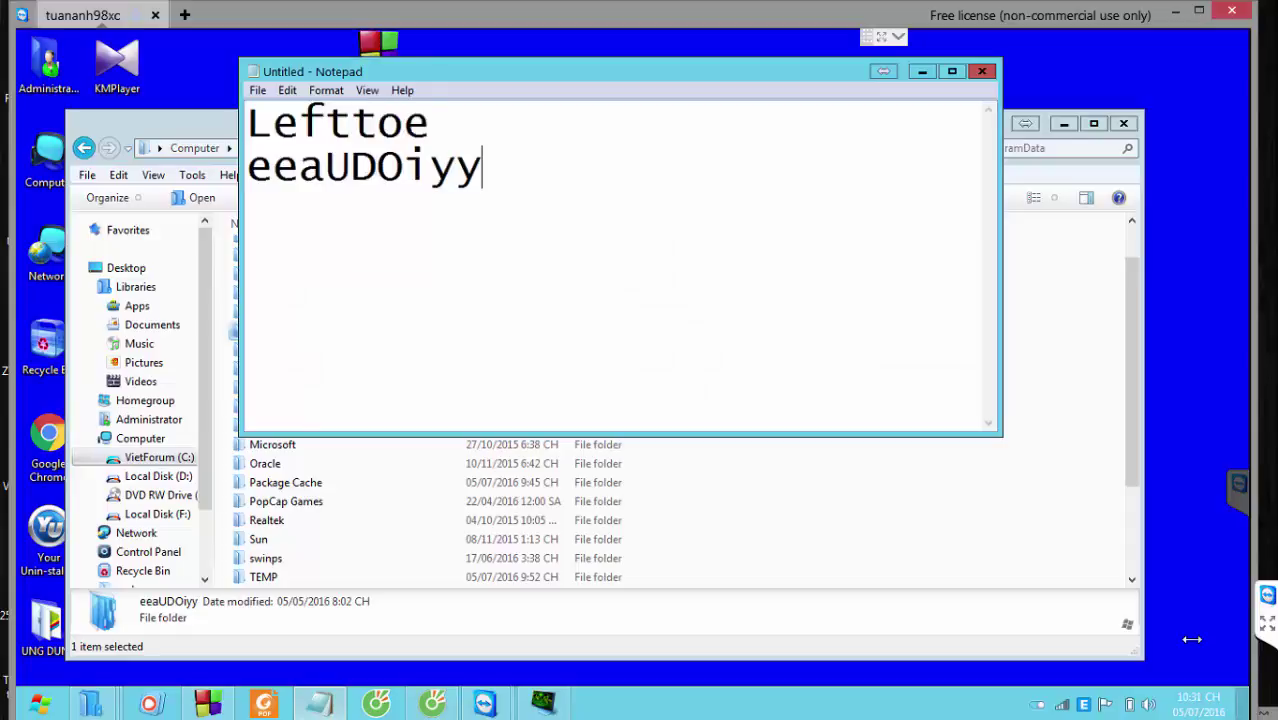
key("shift+Home")
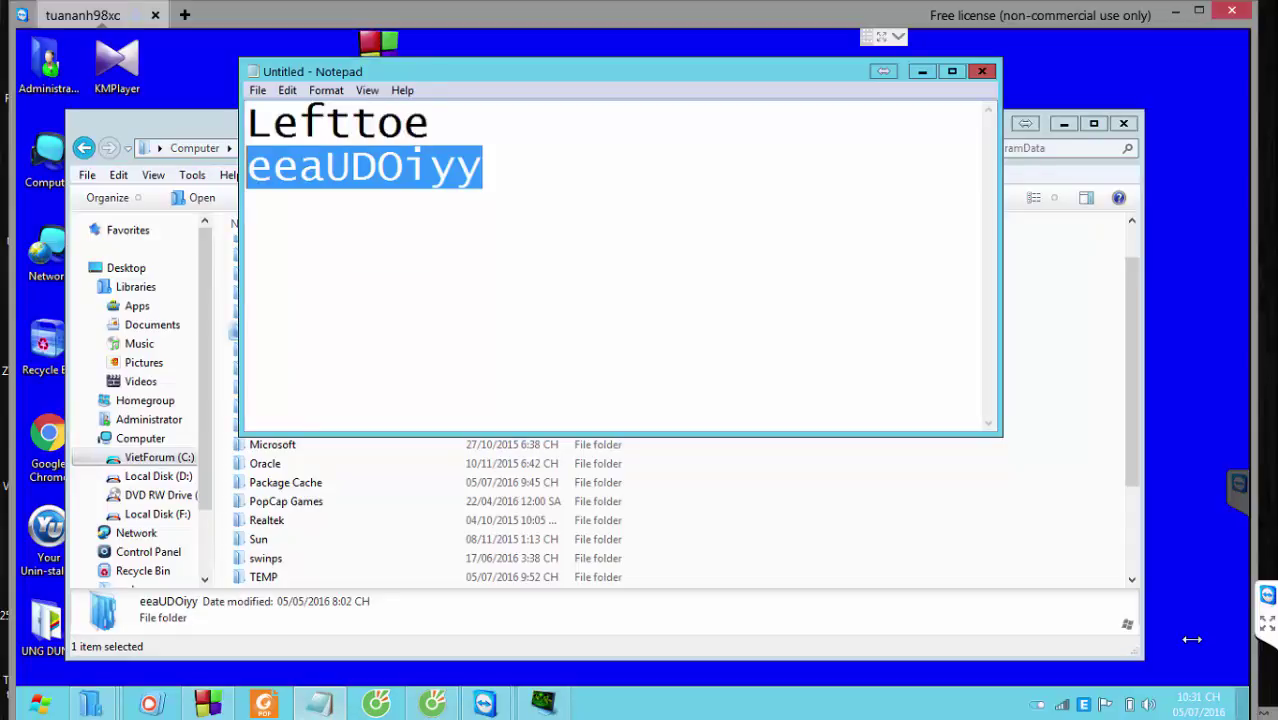
key("End")
key("shift+Home")
- Minimize Notepad, look inside the eeaUDOiyy folder and go back to ProgramData
key("super+Down")
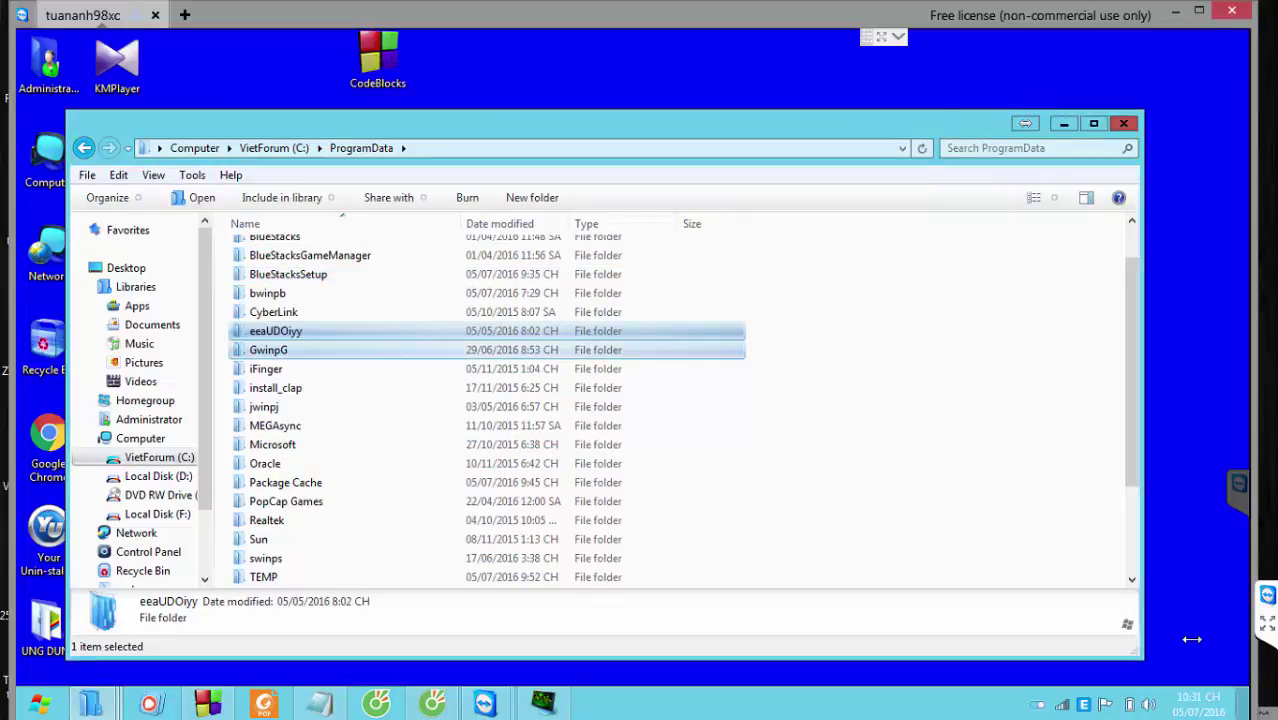
key("Return")
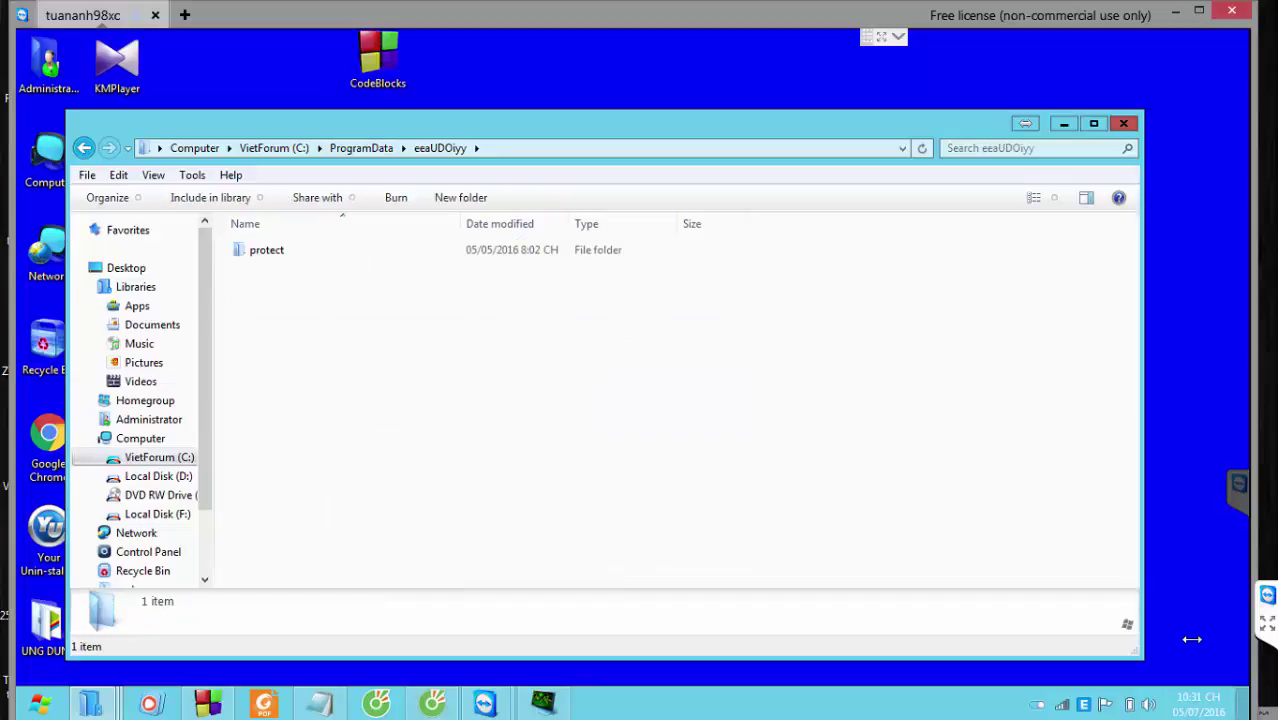
key("BackSpace")
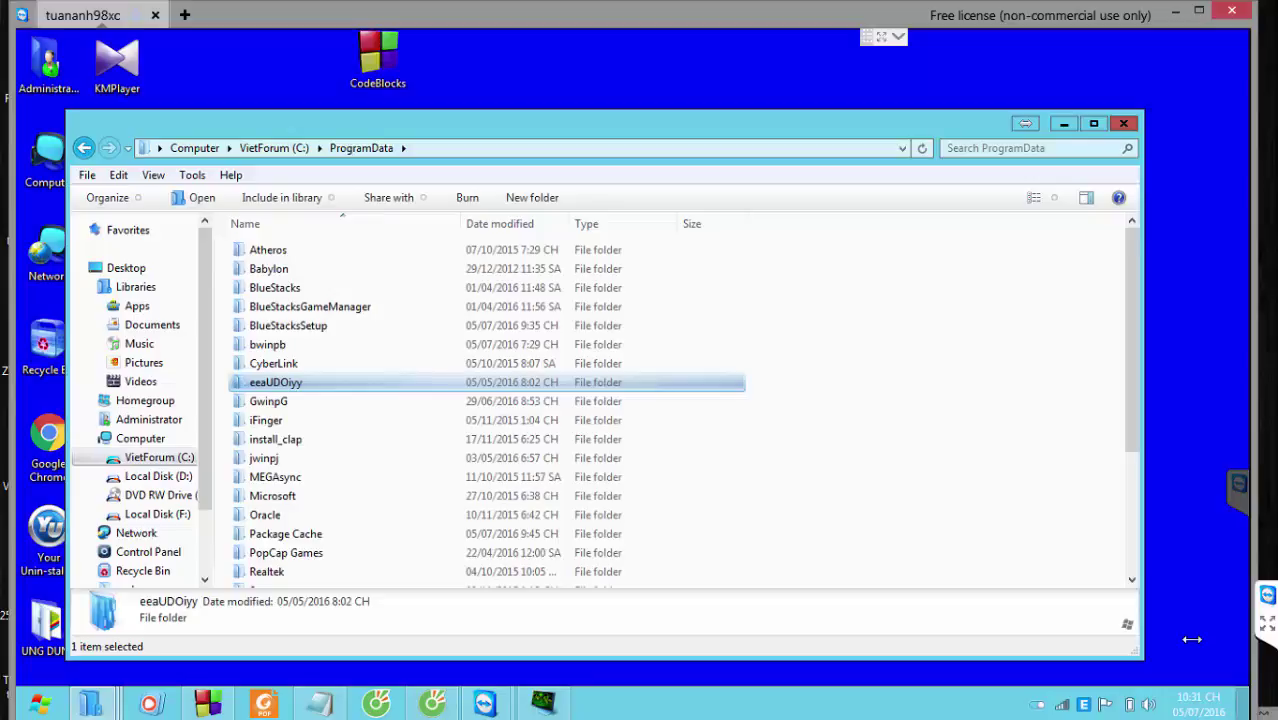
- Try to delete the eeaUDOiyy folder from ProgramData
key("shift+F10")
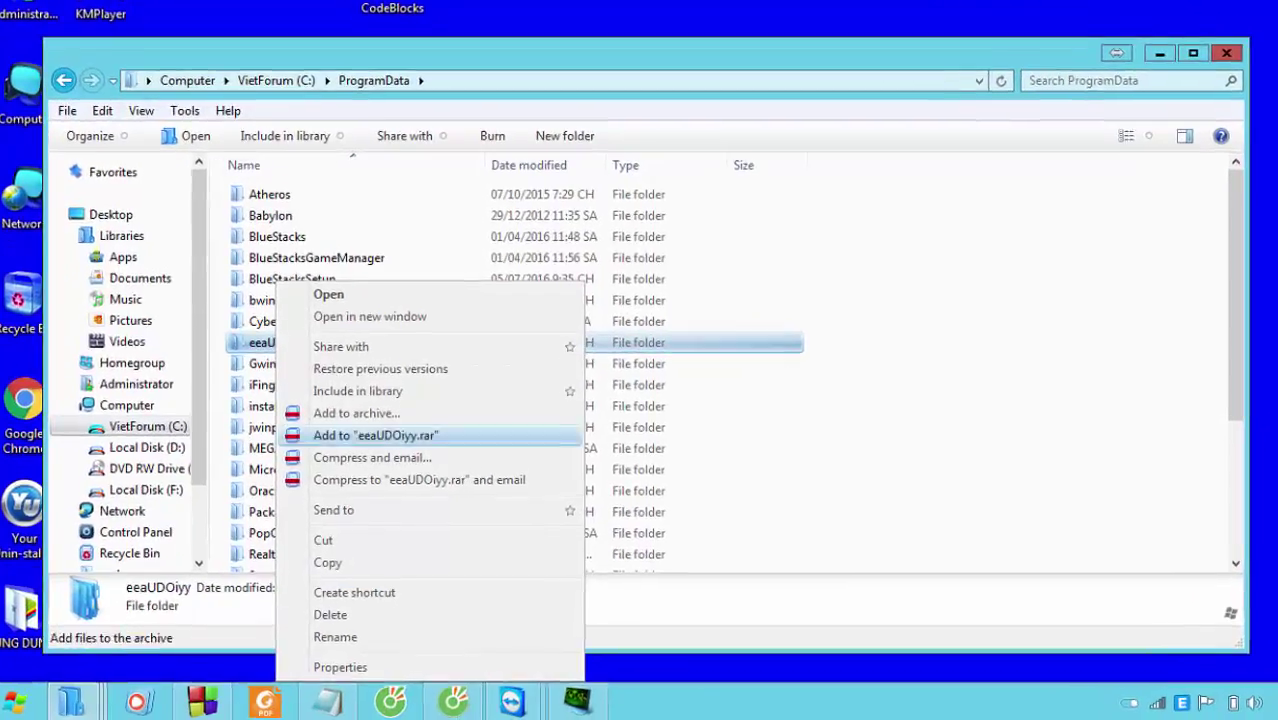
left_click(322, 626)
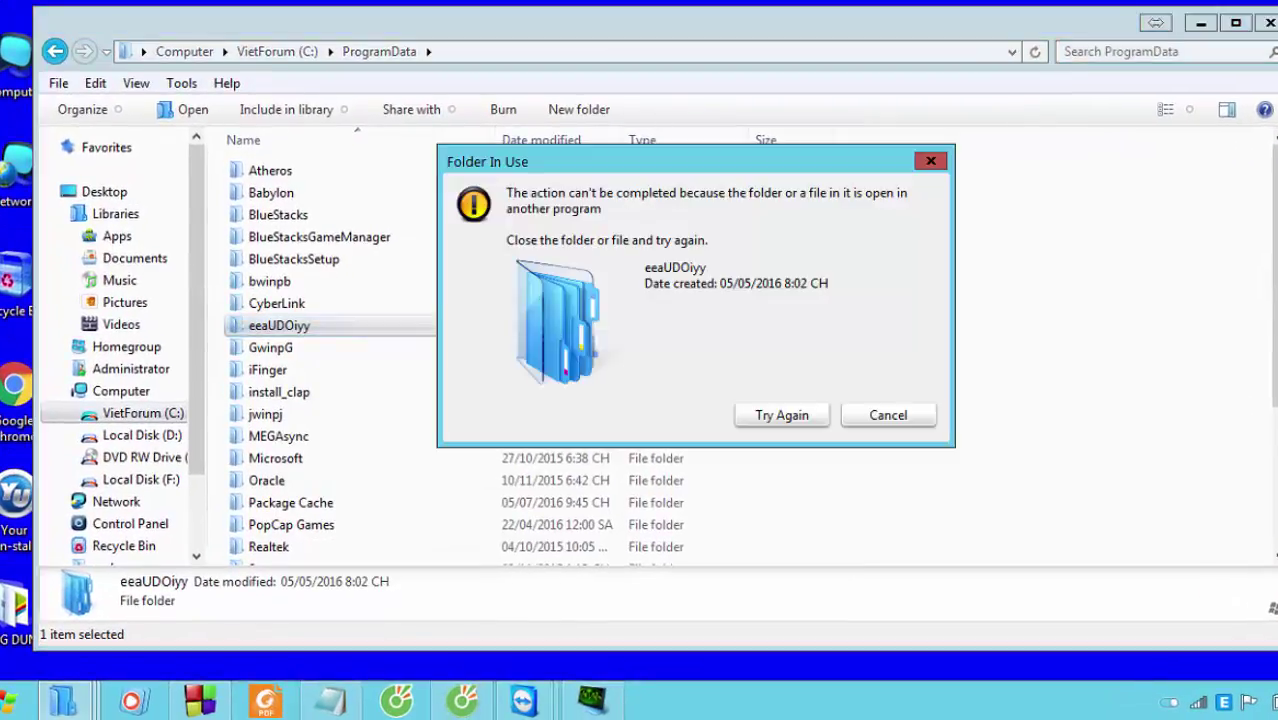
key("Escape")
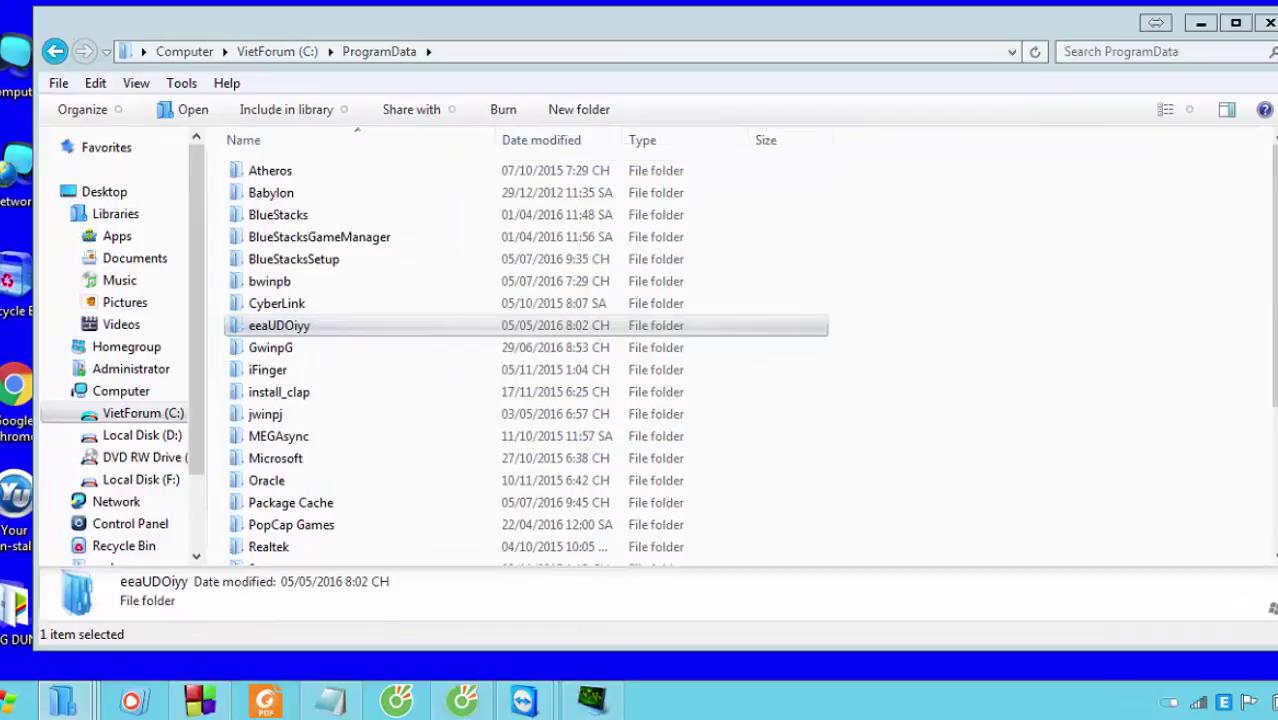
- Look through the processes of all users in Task Manager for one that may be locking the eeaUDOiyy folder
key("ctrl+shift+Escape")
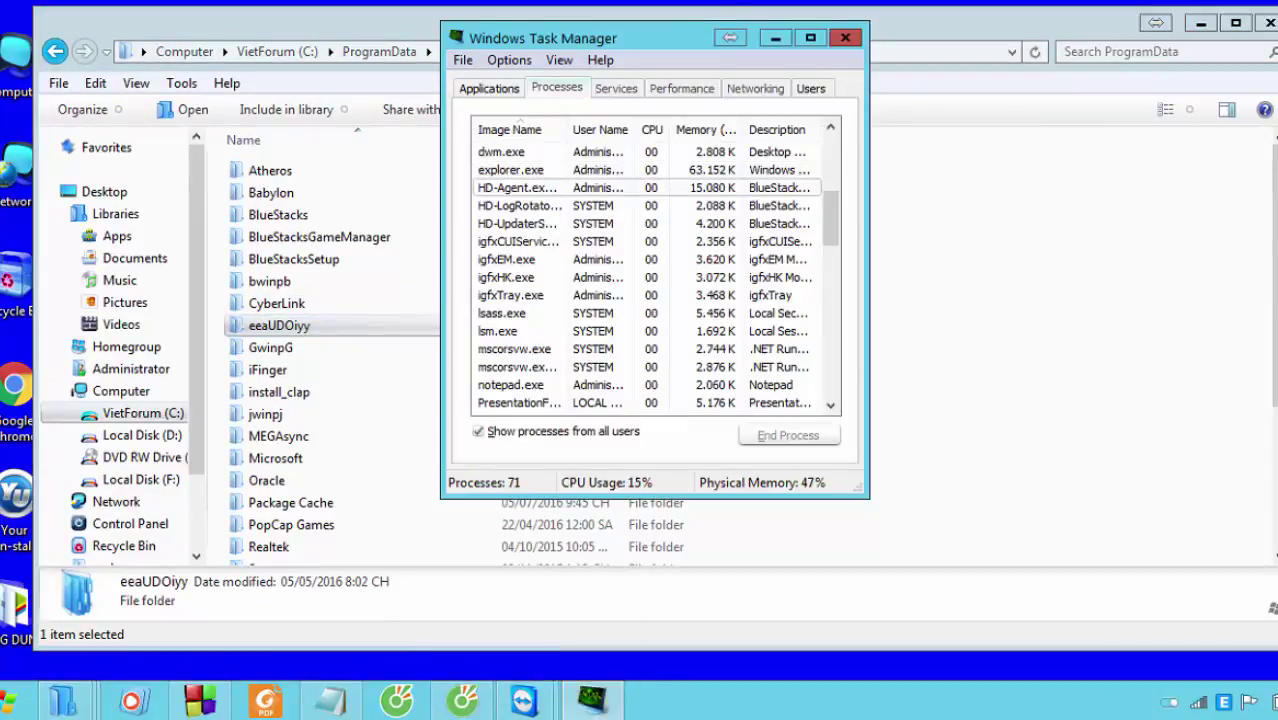
scroll(655, 277, "up", 3)
left_click(647, 349)
scroll(647, 349, "up", 1)
scroll(645, 349, "up", 1)
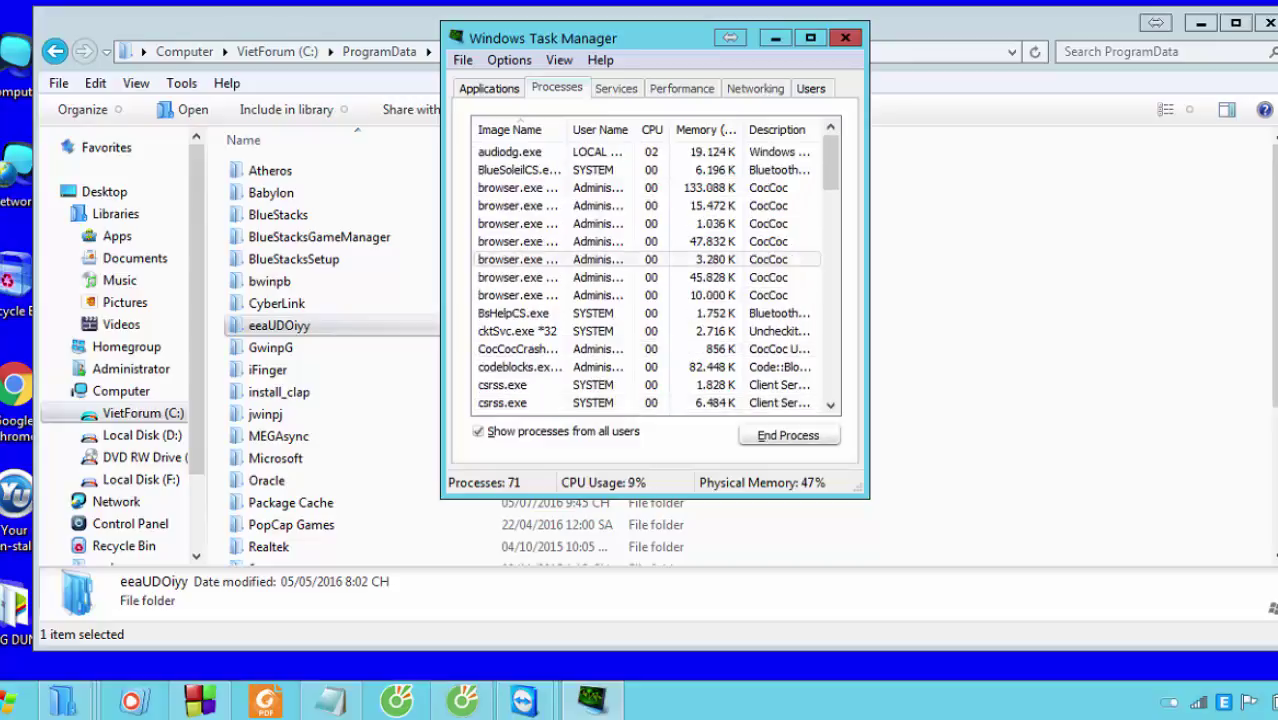
scroll(645, 349, "down", 2)
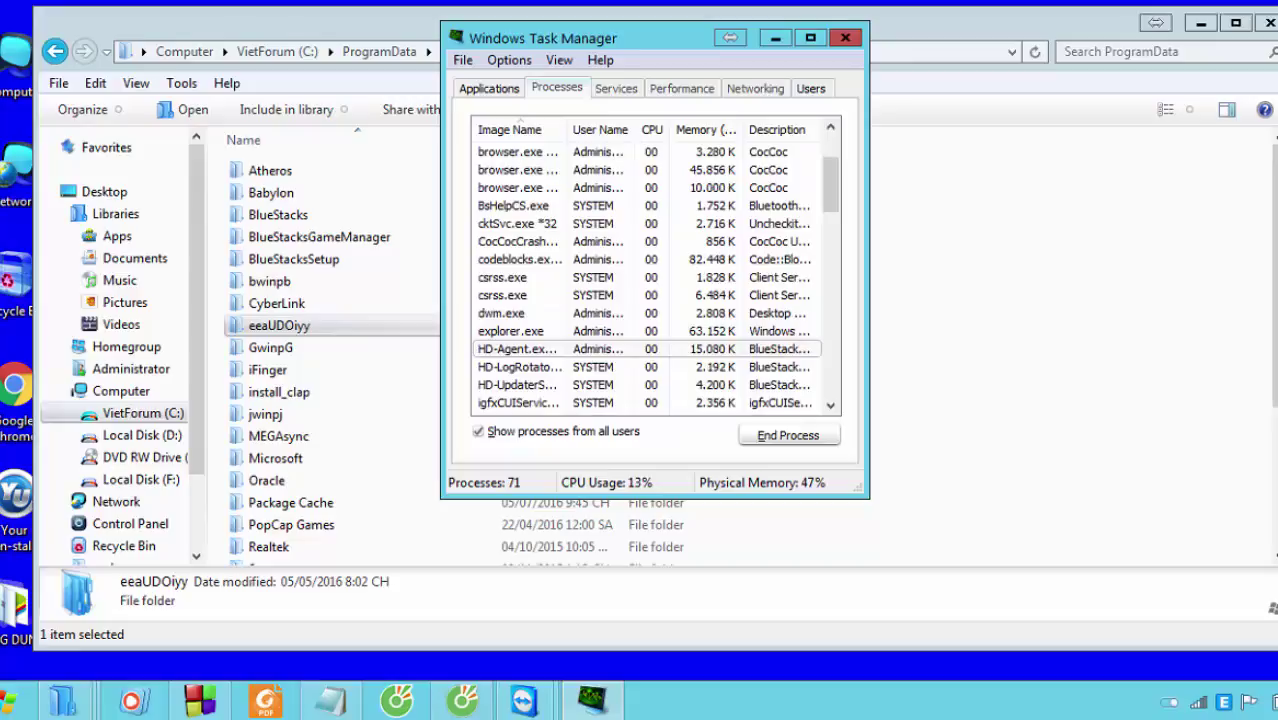
scroll(645, 349, "down", 1)
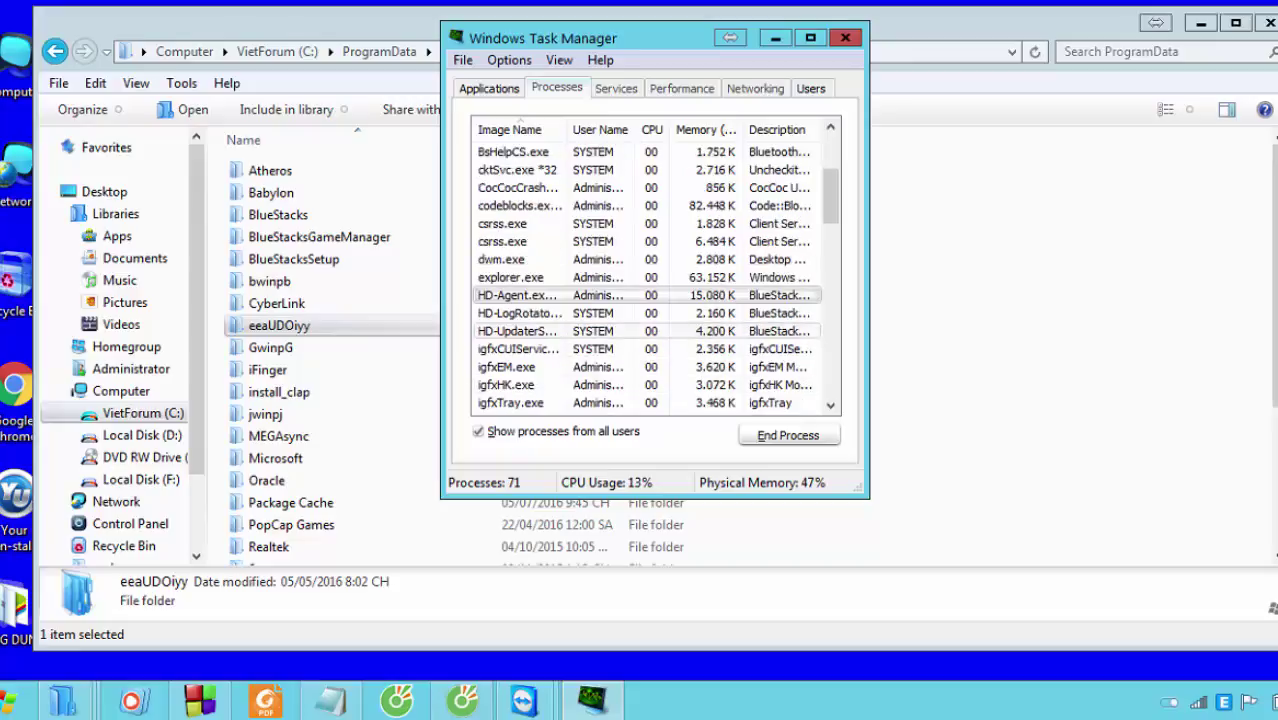
scroll(645, 349, "down", 2)
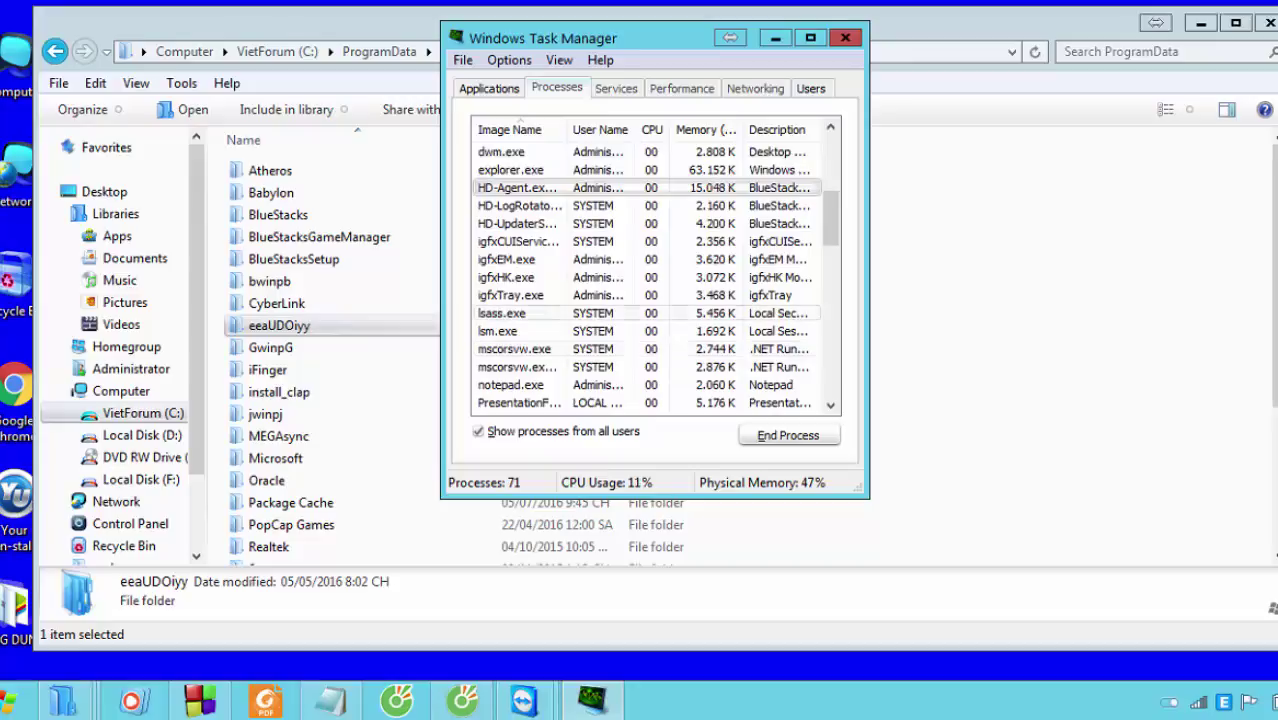
scroll(645, 367, "down", 2)
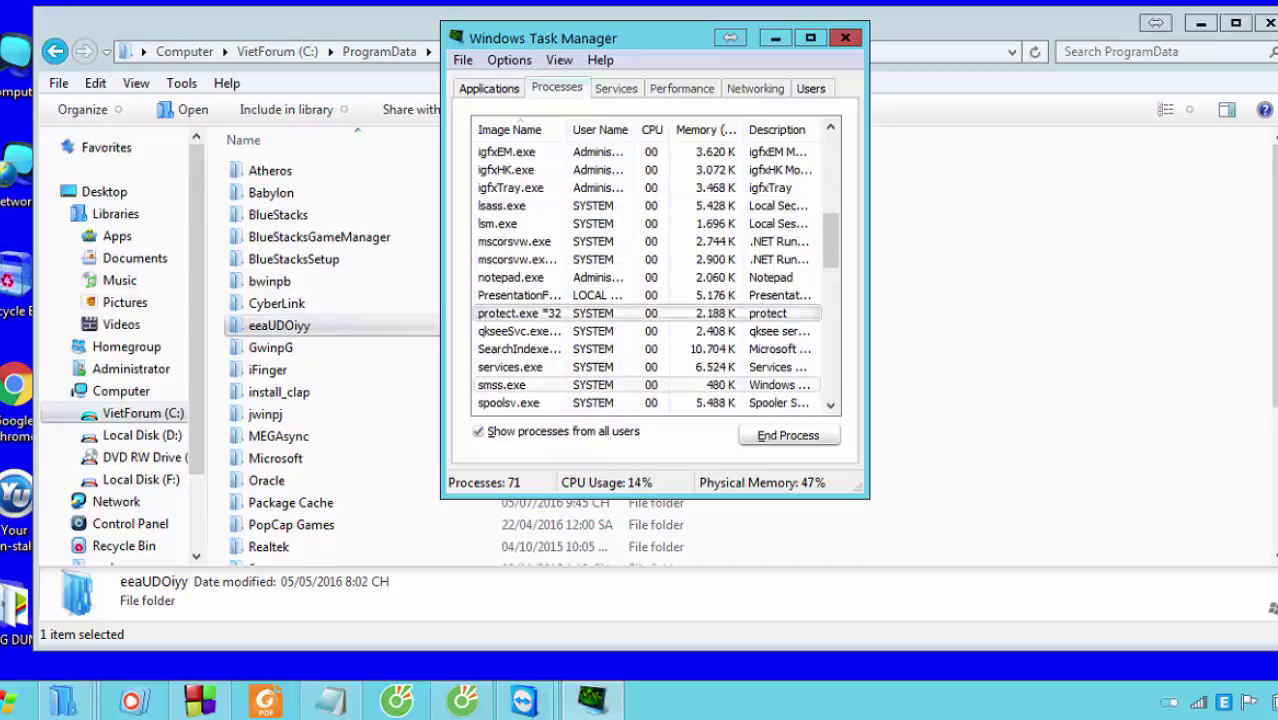
- Check the file location of the protect.exe process in its properties and close them
right_click(530, 313)
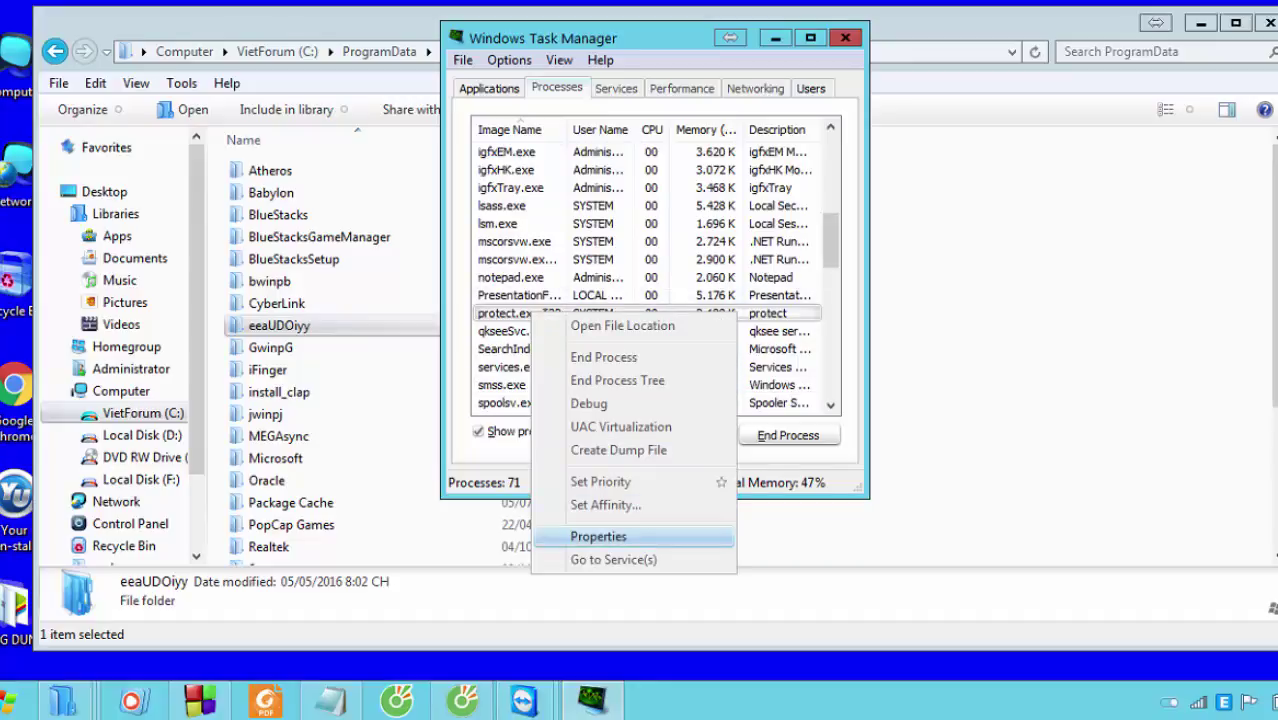
left_click(598, 536)
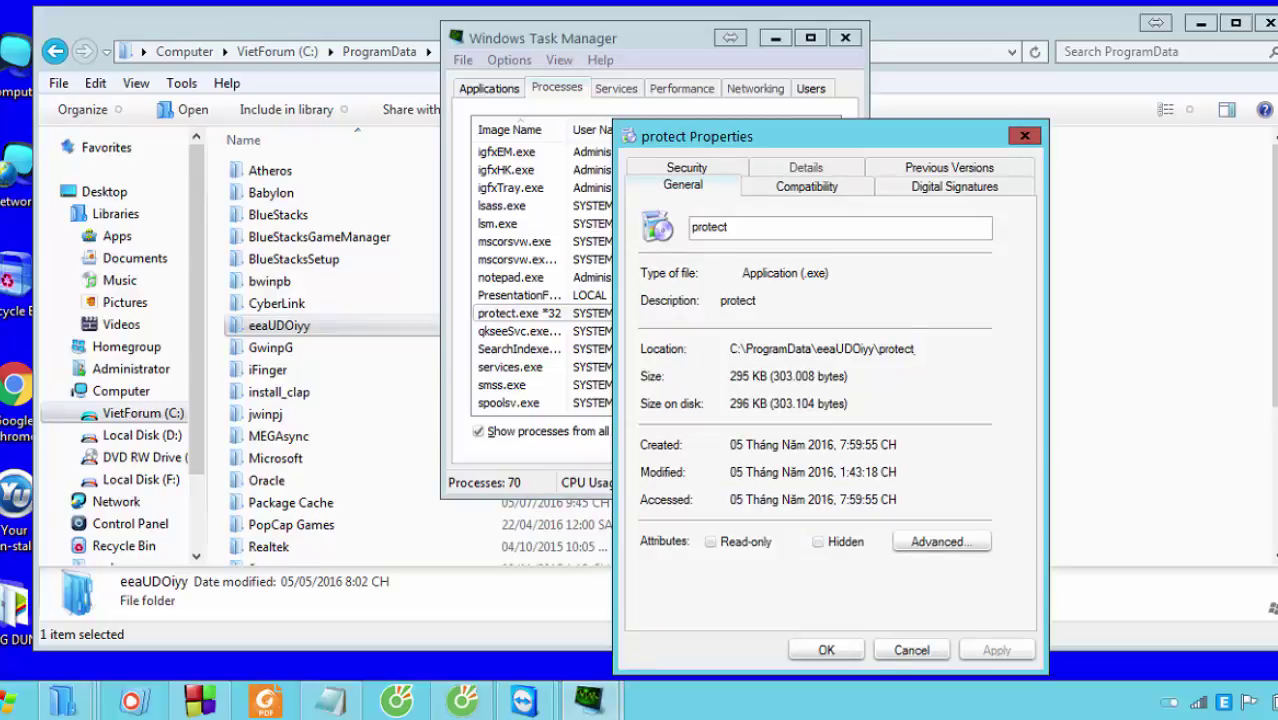
key("ctrl+a")
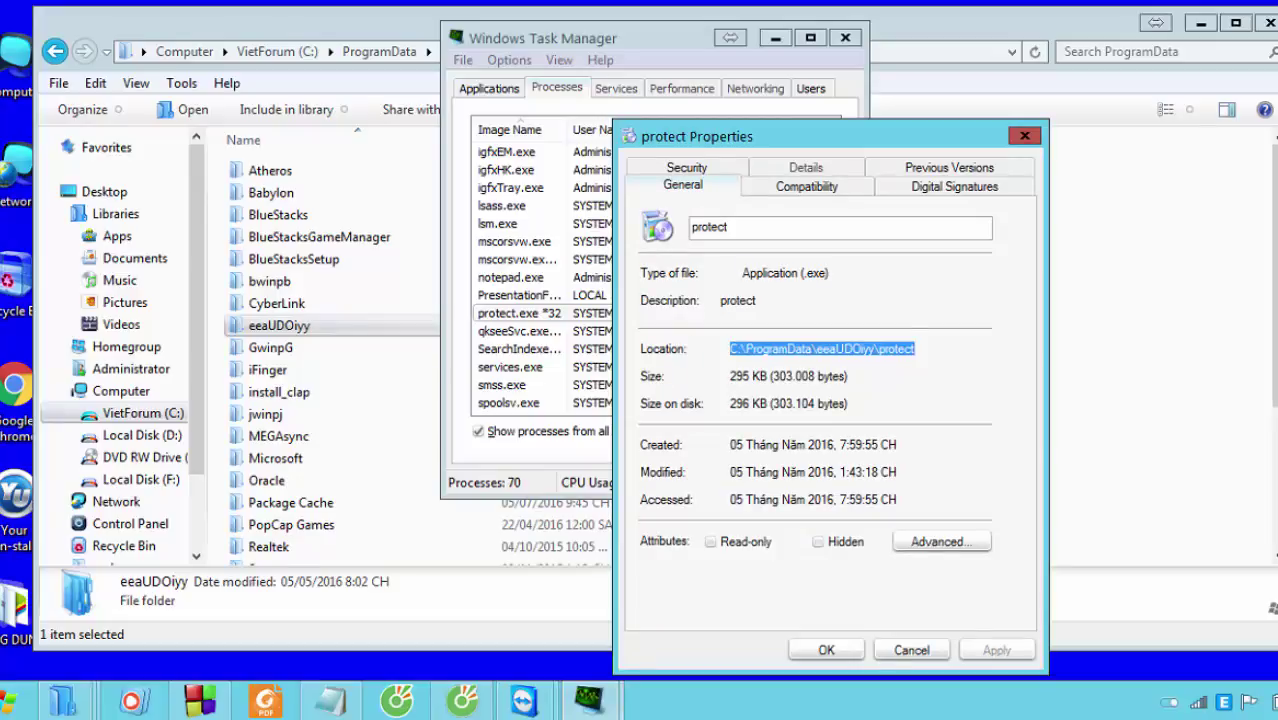
left_click(731, 349)
left_click_drag(731, 349, 916, 349)
key("Escape")
- End the process tree of protect.exe in Task Manager
right_click(535, 316)
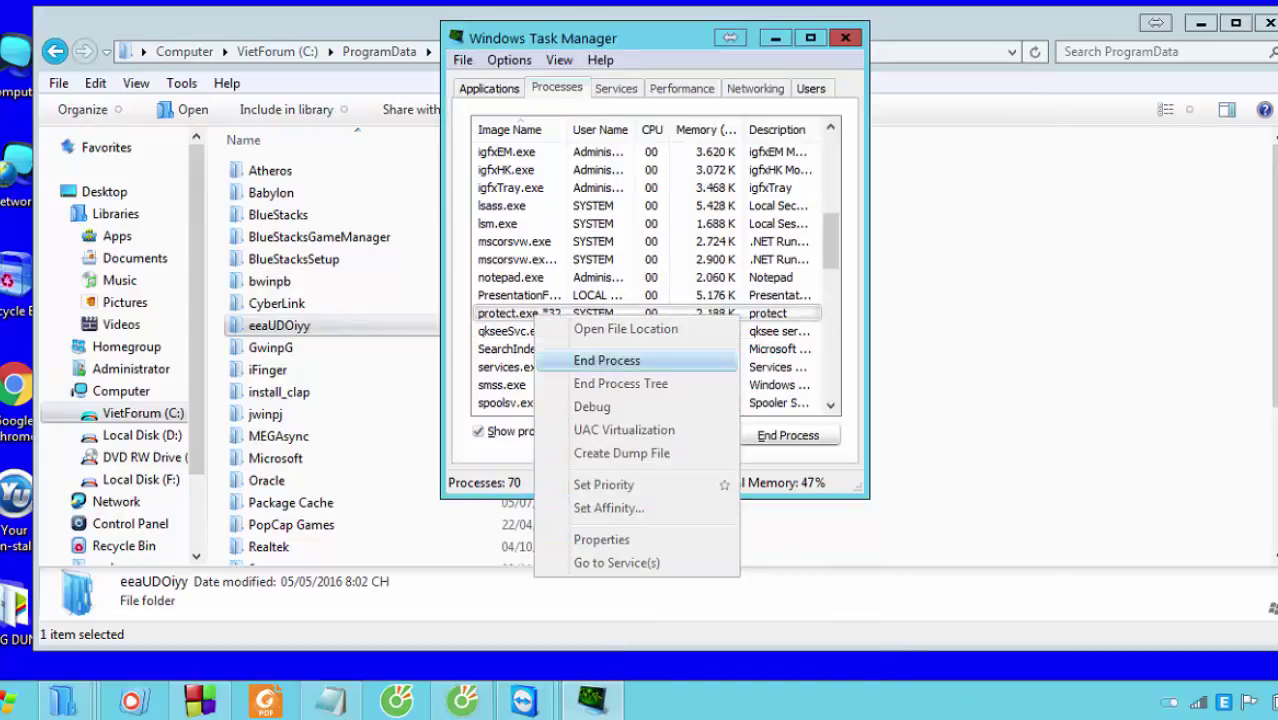
left_click(620, 383)
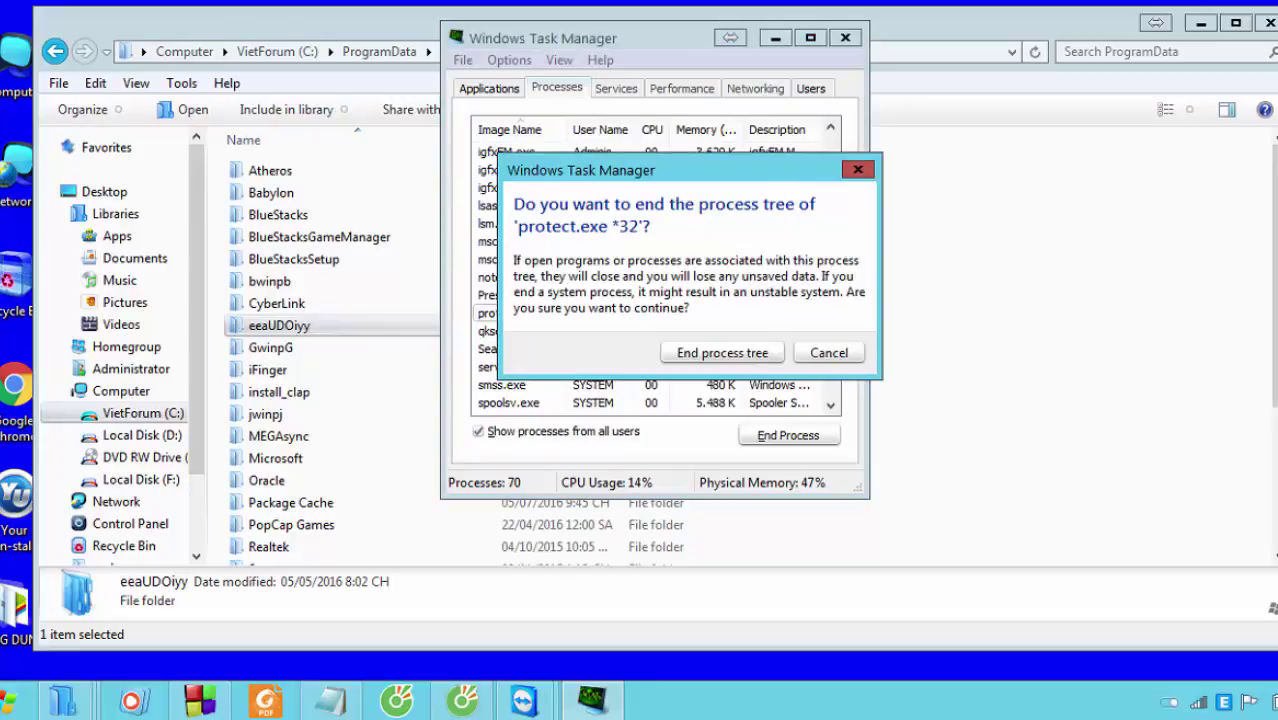
left_click(722, 351)
left_click(620, 313)
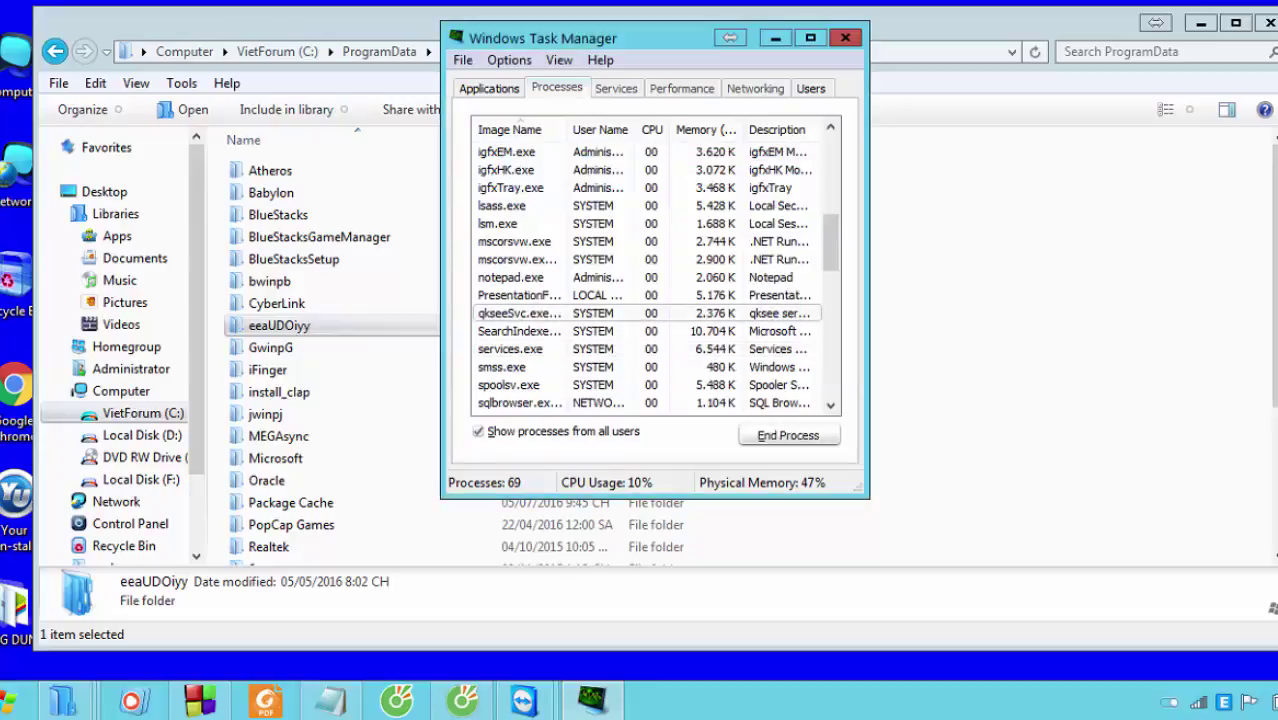
- Delete the eeaUDOiyy folder from ProgramData
right_click(278, 325)
mouse_move(343, 330)
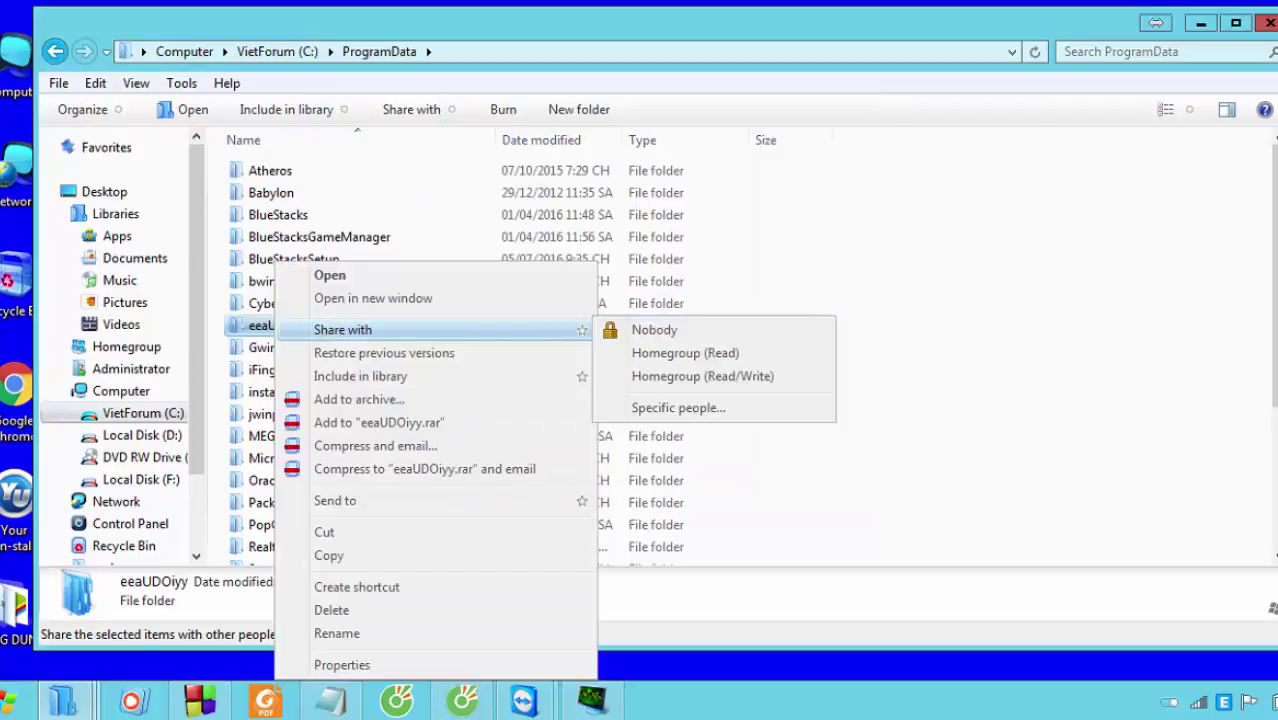
left_click(331, 610)
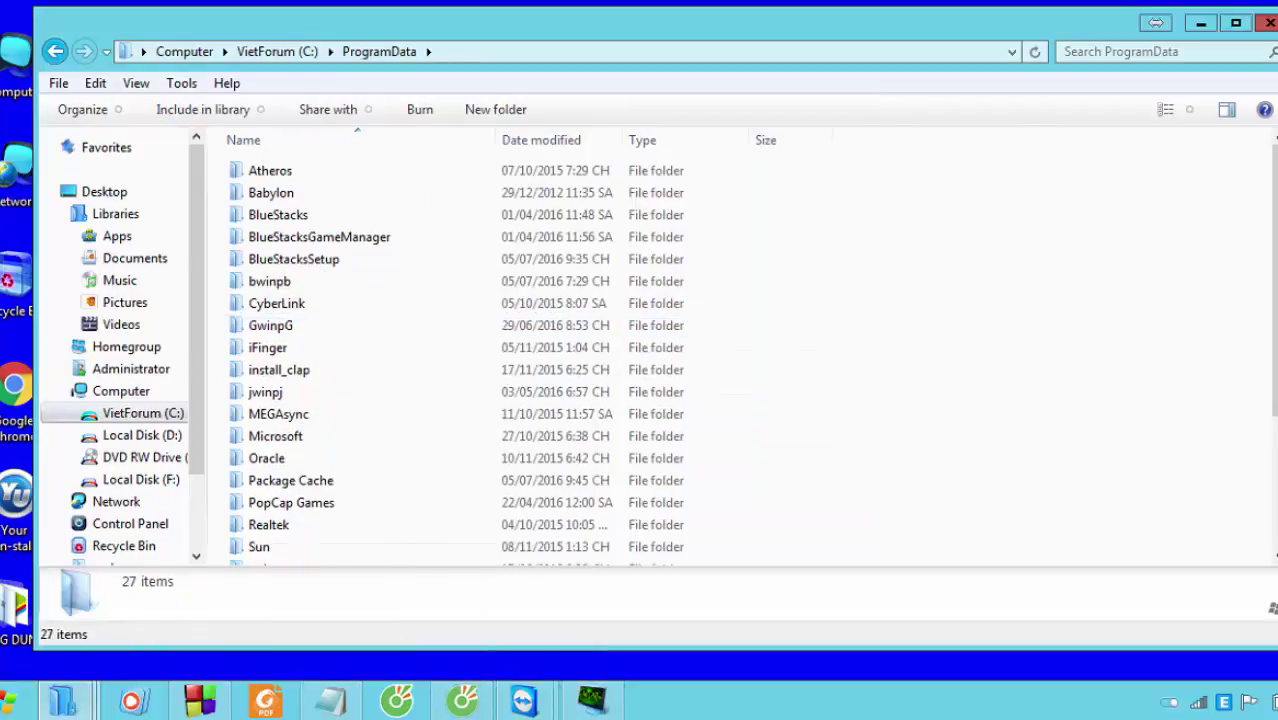
- Look through the remaining ProgramData folders and examine the WFini application inside the ZwinpZ folder
left_click(300, 347)
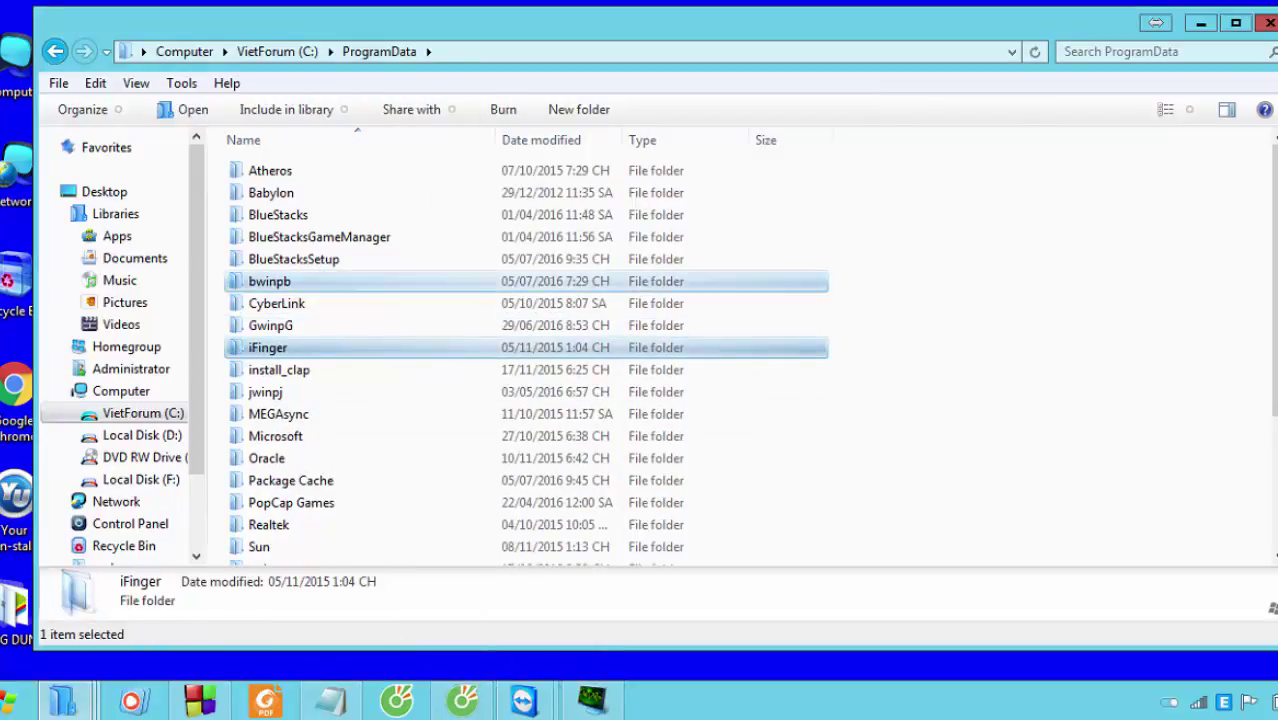
scroll(270, 281, "down", 3)
left_click(268, 509)
left_click(262, 442)
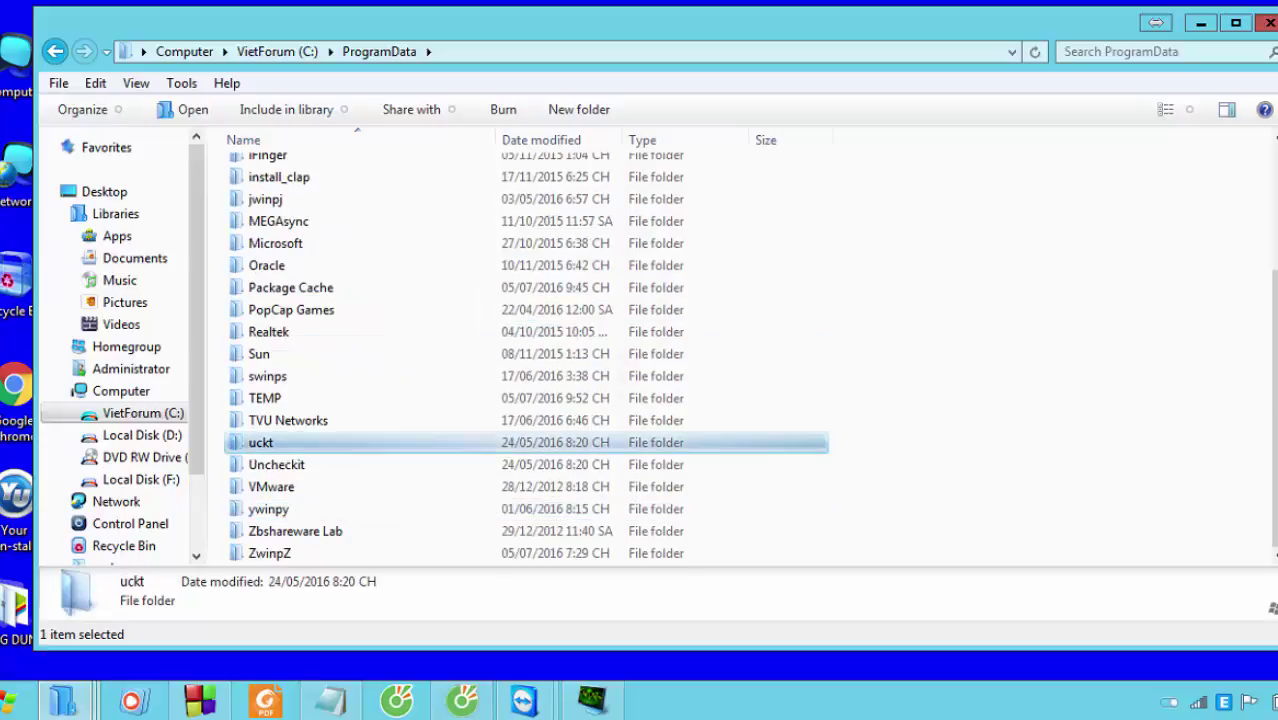
left_click(268, 376)
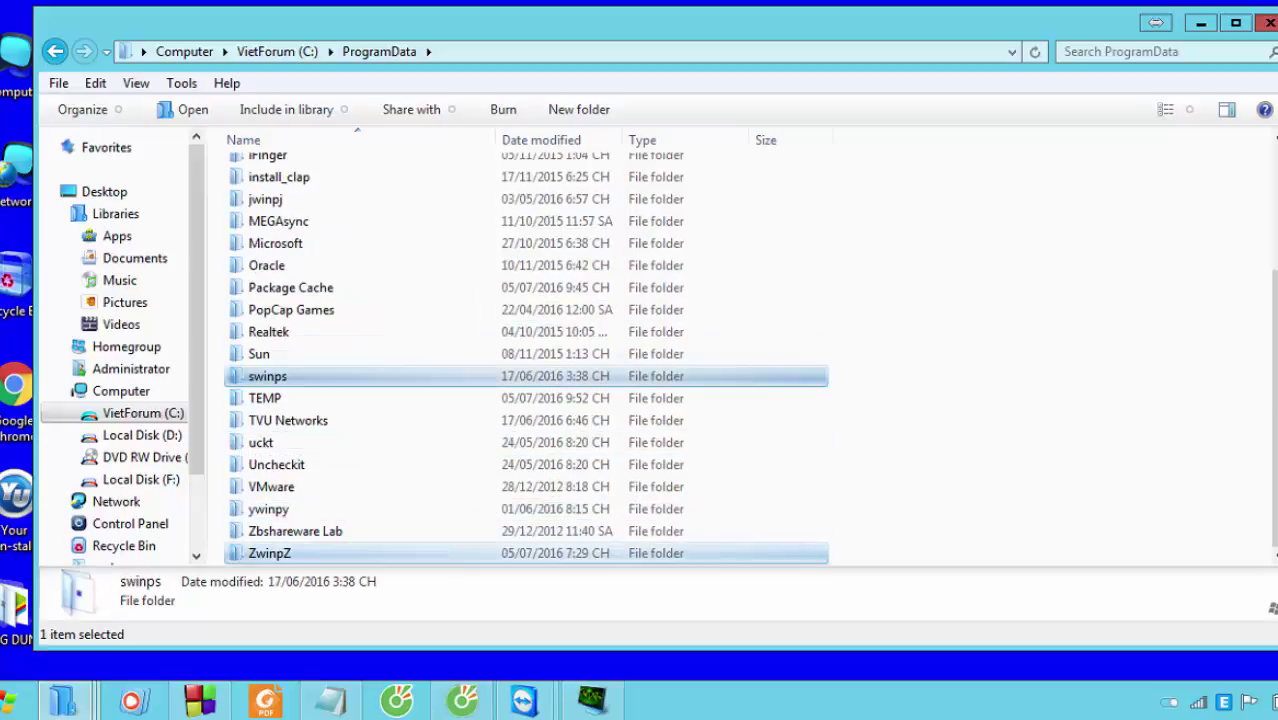
double_click(269, 553)
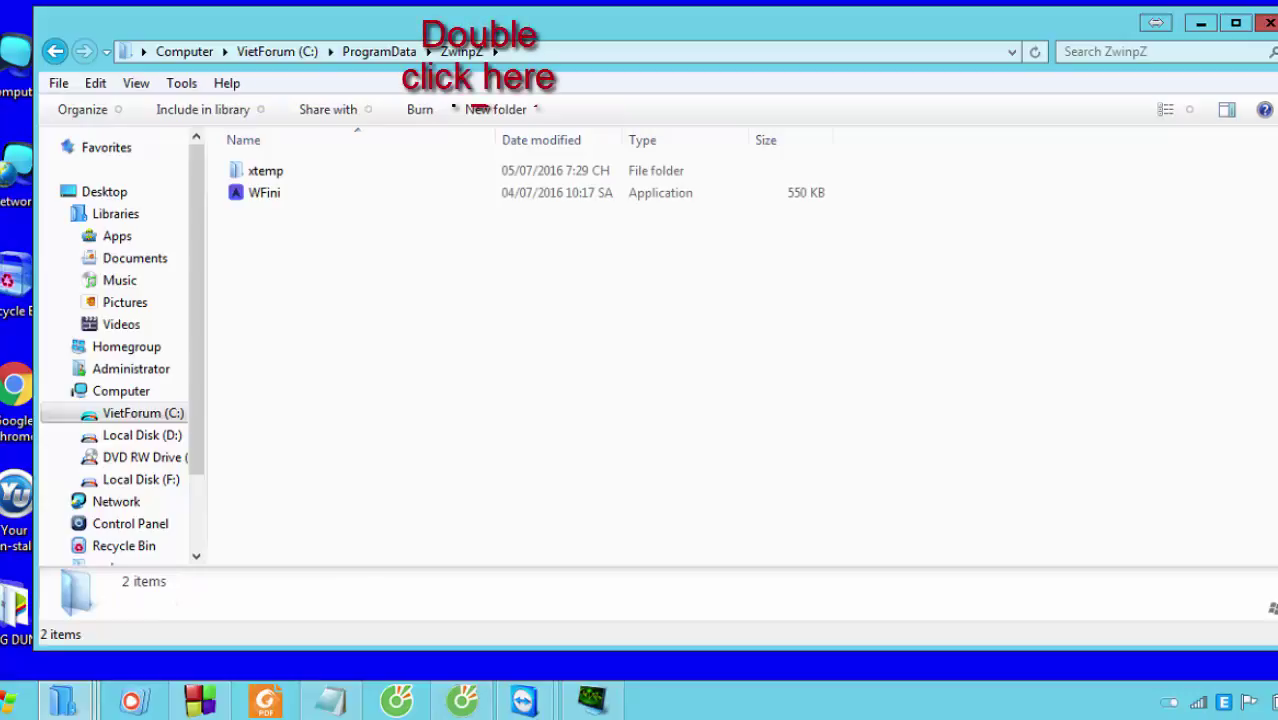
left_click(264, 192)
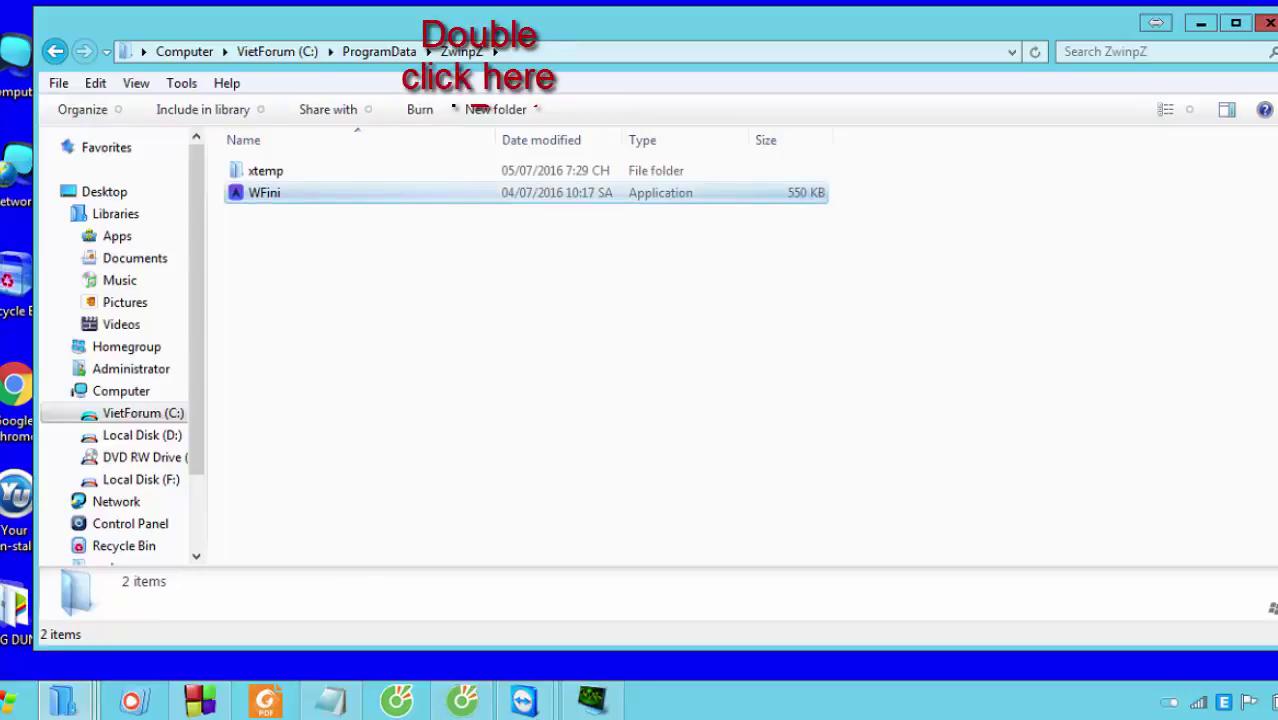
double_click(264, 192)
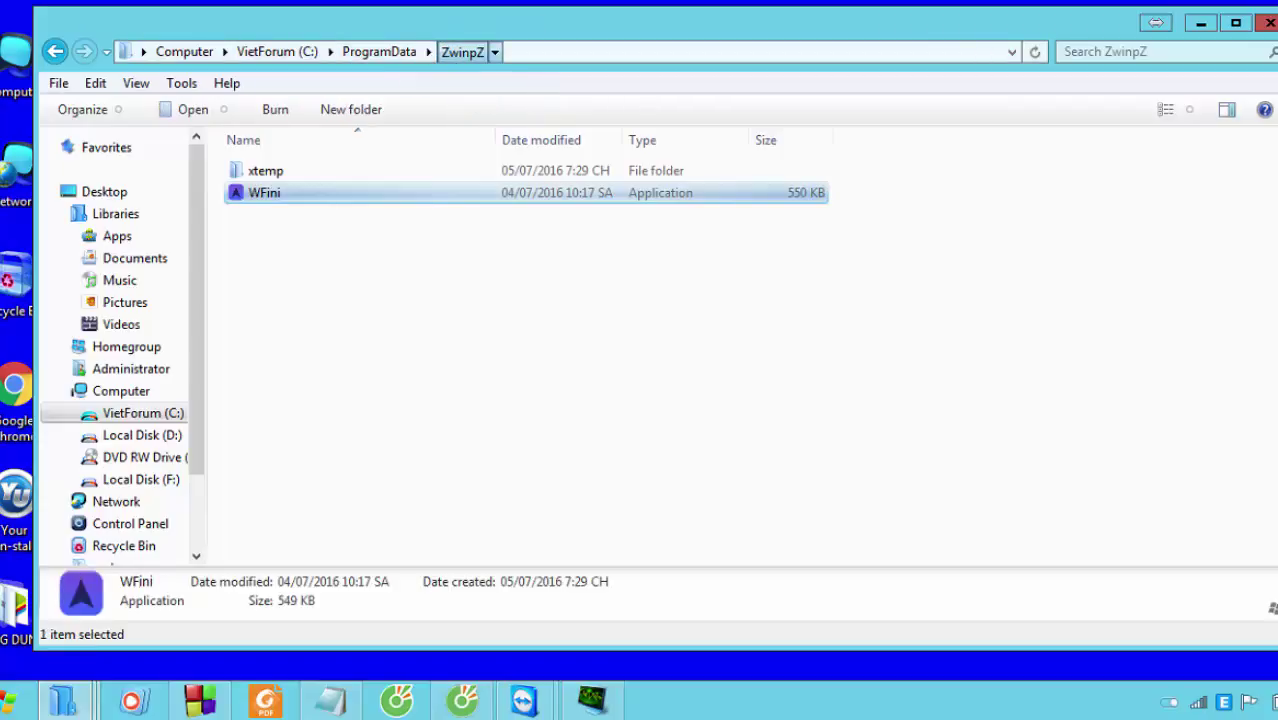
- Copy the folder name ZwinpZ from its path, add it on a new line below eeaUDOiyy in Notepad and return to the folder
double_click(462, 52)
left_click(264, 52)
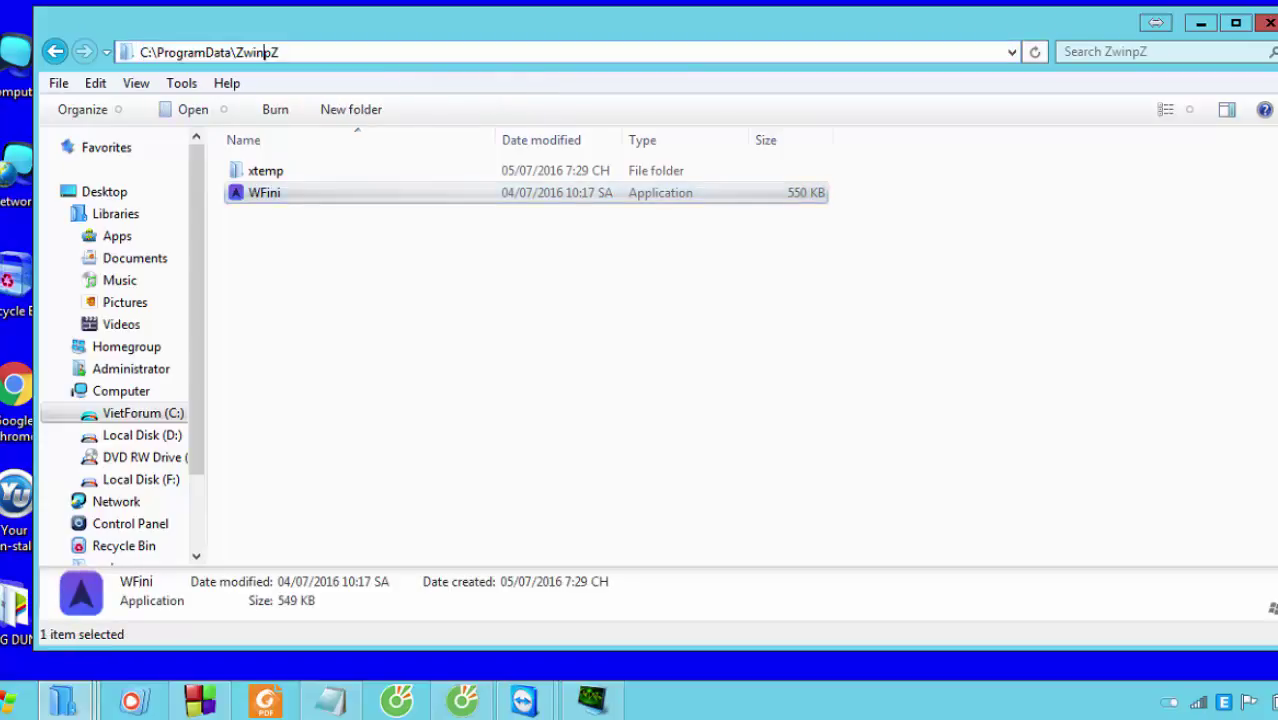
left_click_drag(238, 52, 282, 52)
key("ctrl+c")
key("alt+Tab")
key("Return")
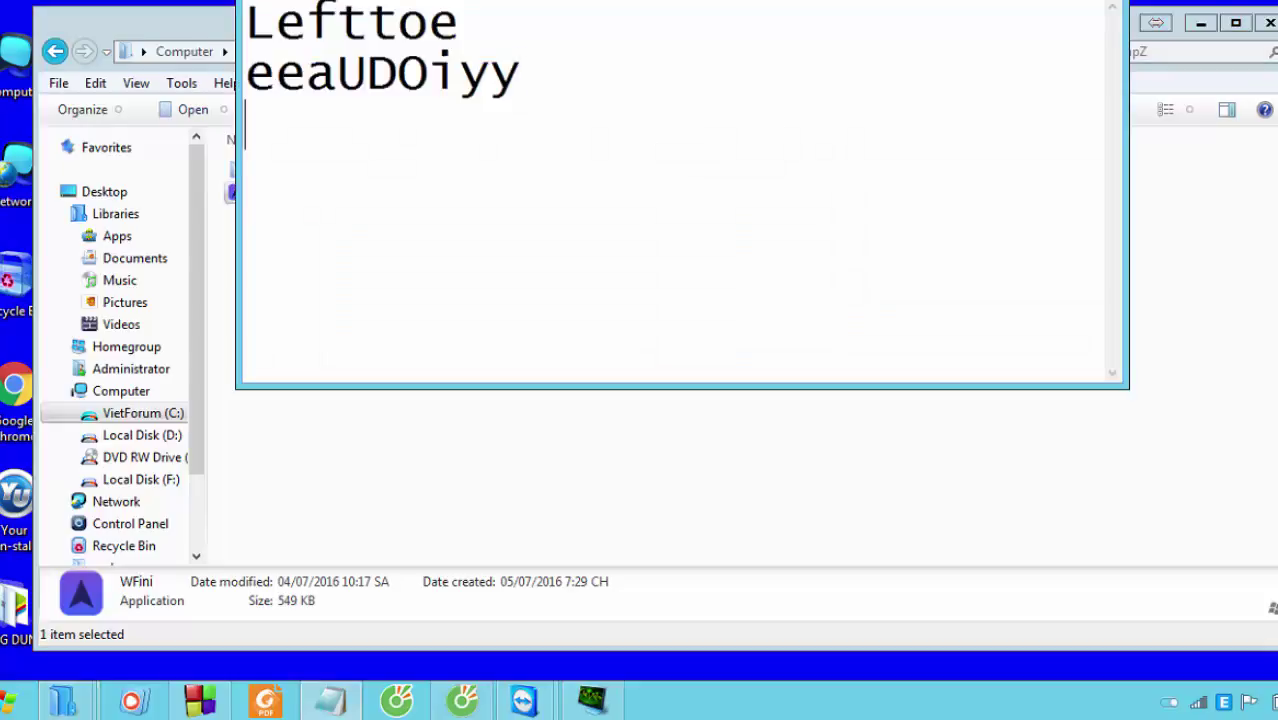
key("ctrl+v")
key("alt+Tab")
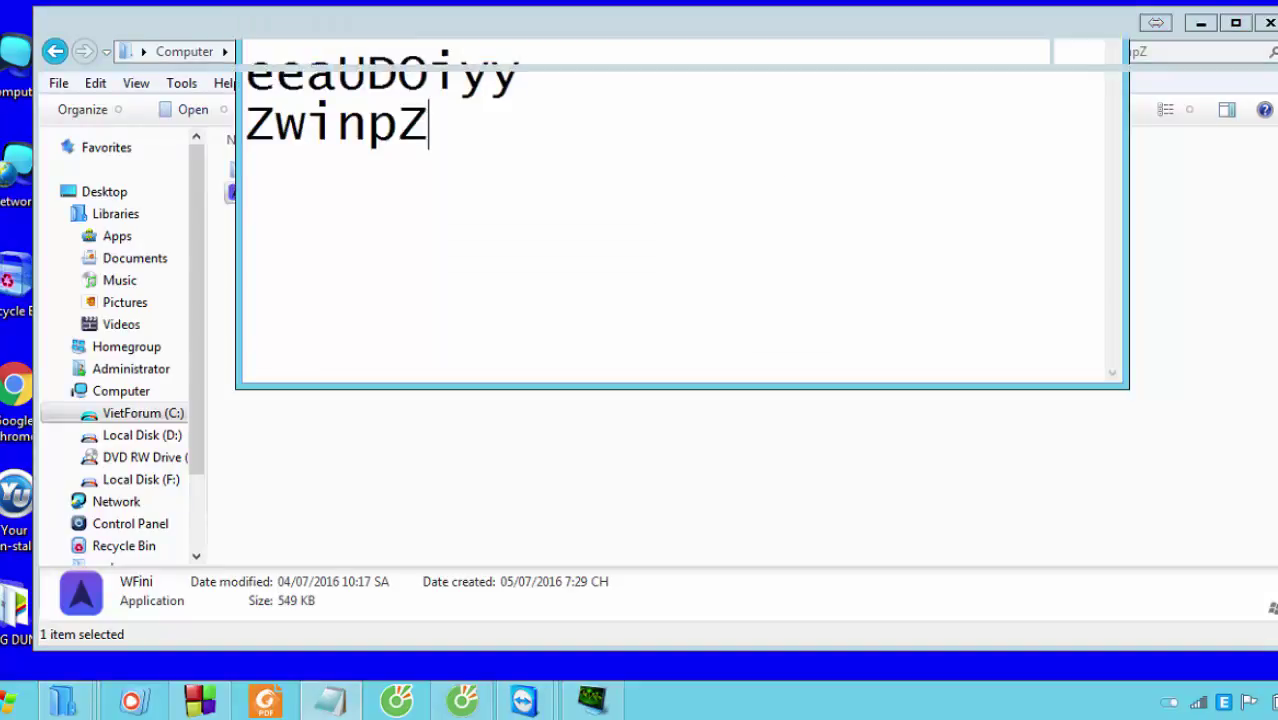
- Go back to ProgramData and try to delete the ZwinpZ folder
left_click(379, 51)
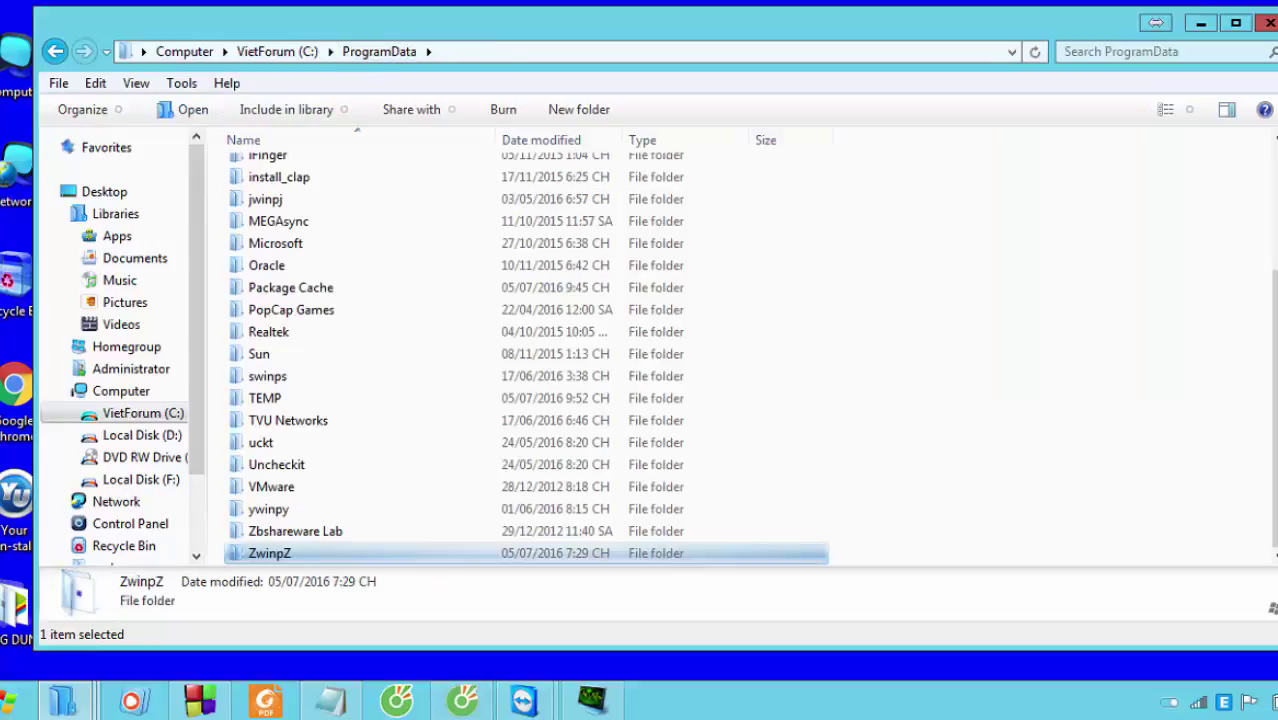
right_click(270, 553)
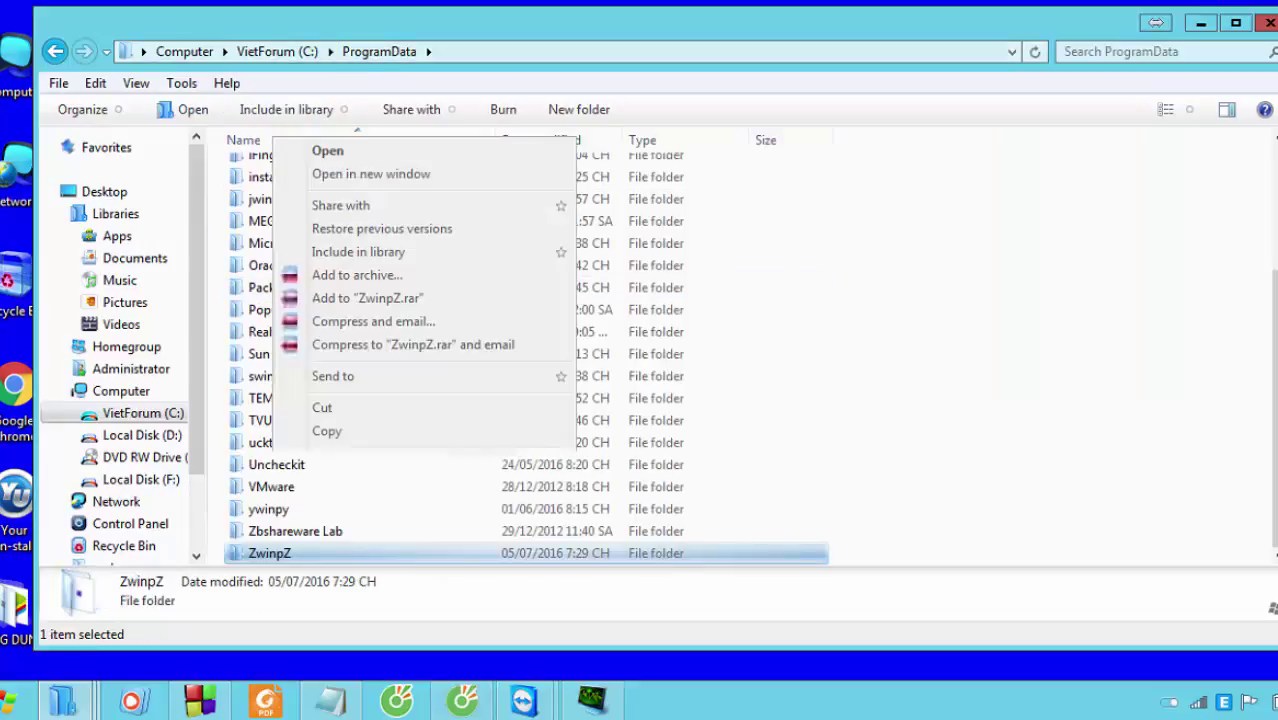
left_click(330, 486)
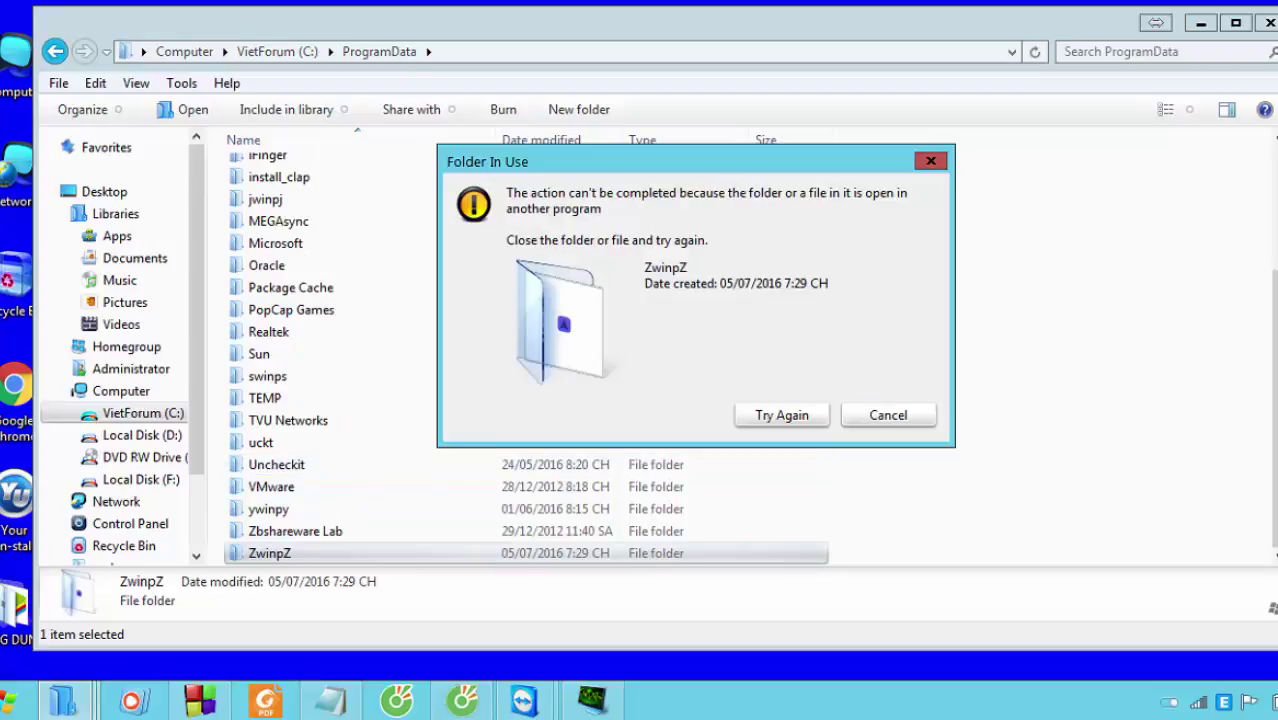
key("Escape")
- Find the TSvr.exe process in Task Manager and show its properties to check the file location
key("ctrl+shift+Escape")
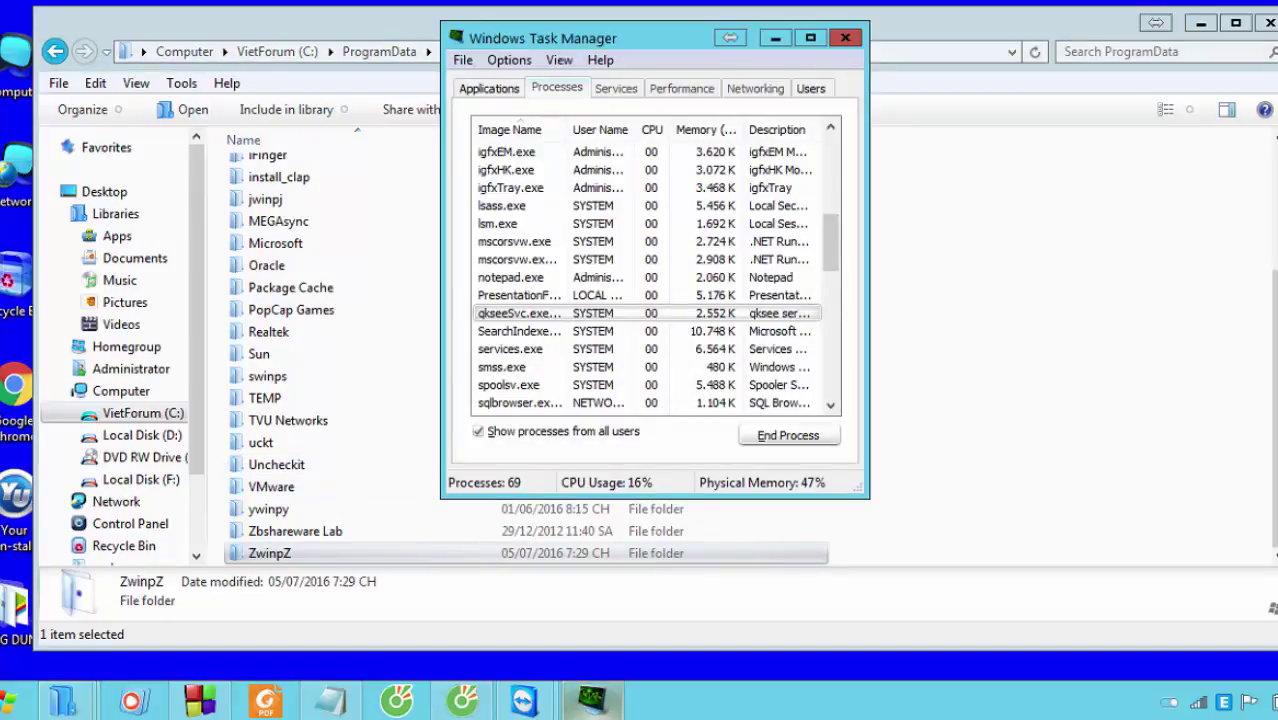
left_click(600, 349)
scroll(646, 349, "down", 8)
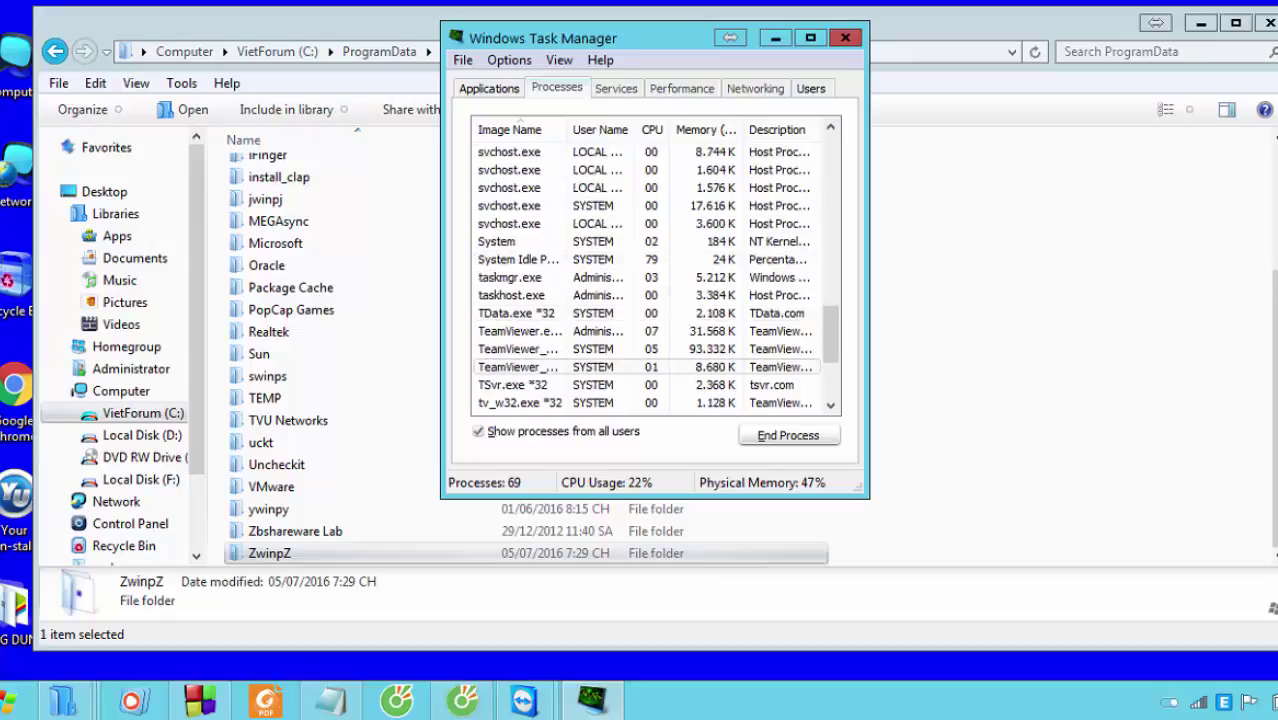
key("Down")
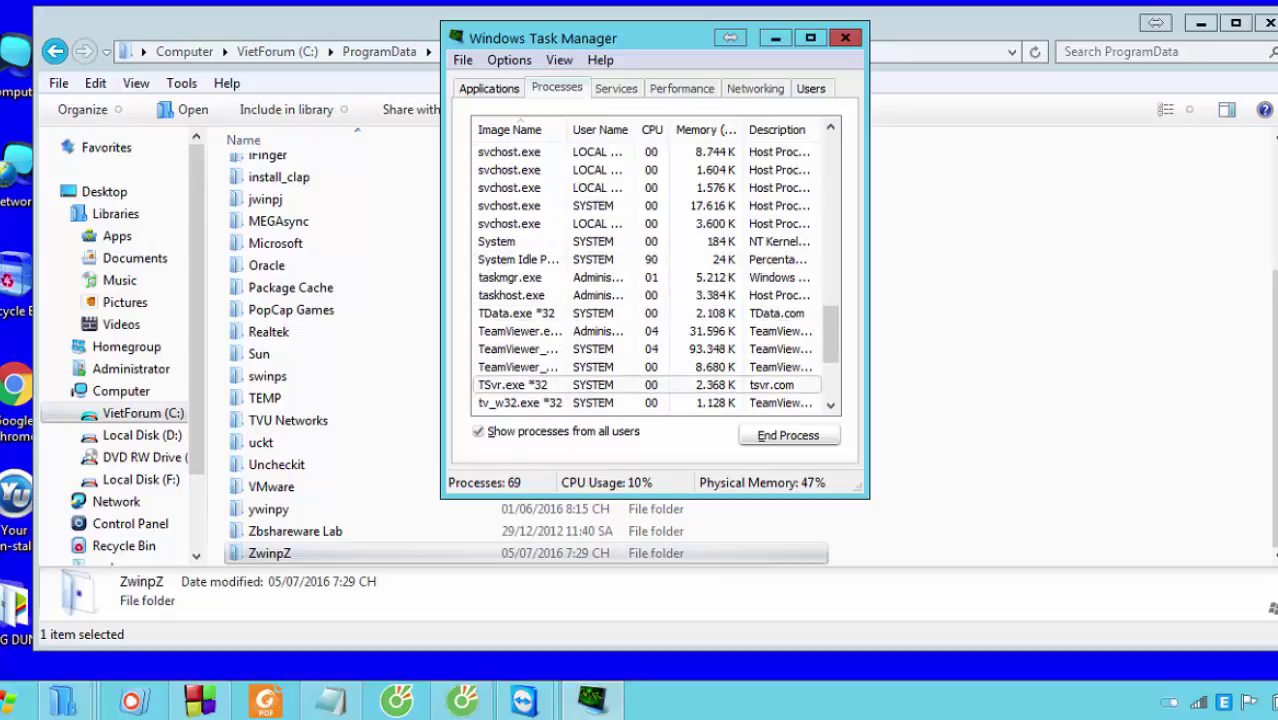
key("shift+F10")
key("Down")
key("Up")
key("Up")
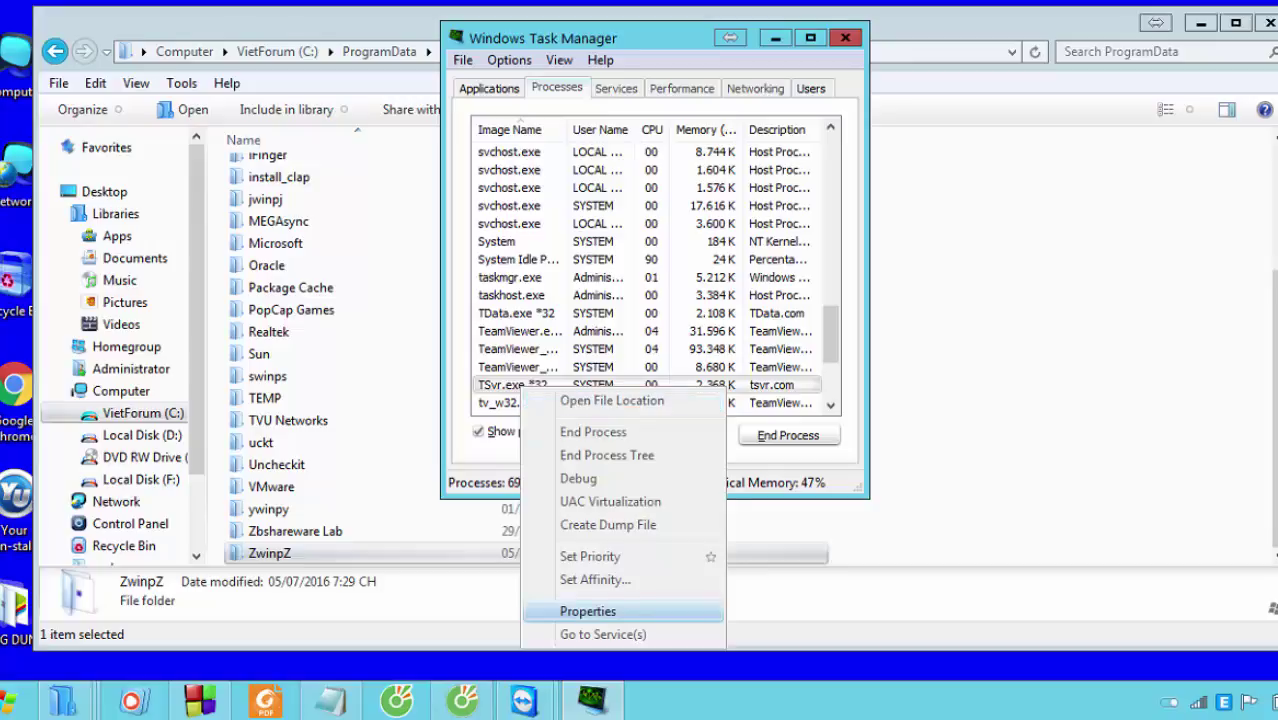
key("Return")
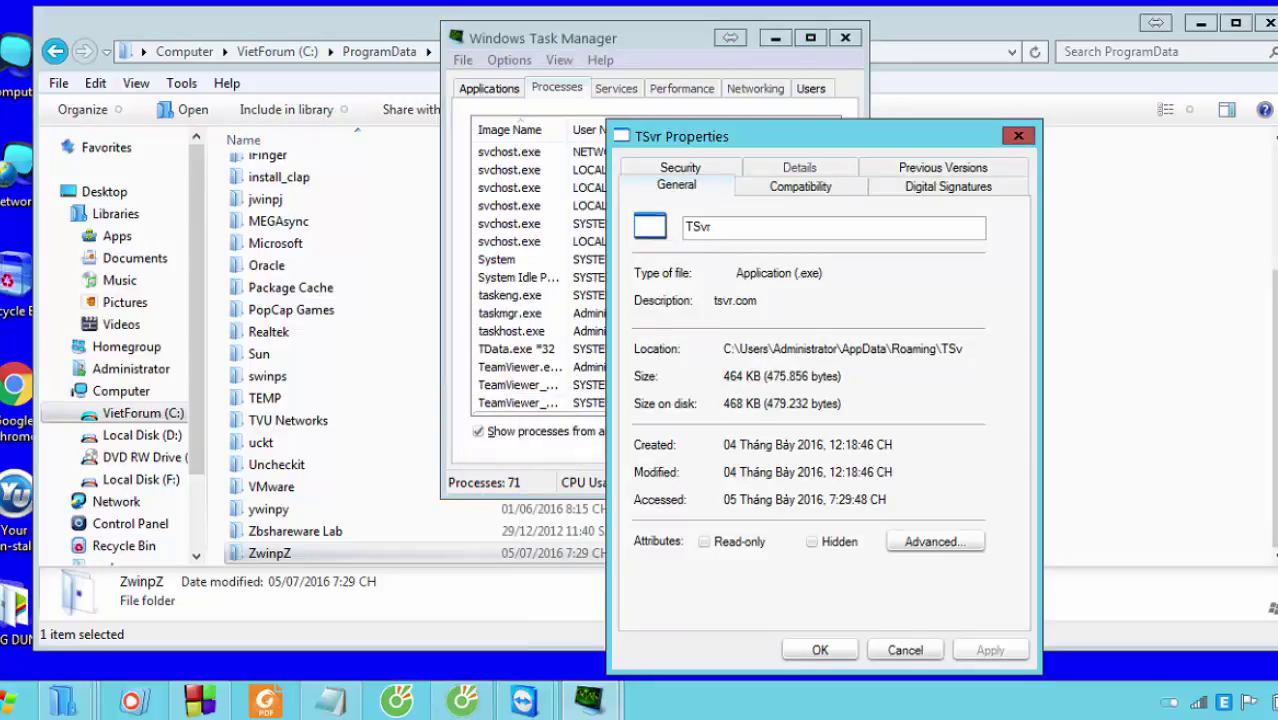
- Copy the folder name TSv from the TSvr file location and add it on a new line below ZwinpZ in Notepad
mouse_move(962, 348)
left_mouse_down()
mouse_move(928, 348)
mouse_move(940, 348)
left_mouse_up()
key("ctrl+c")
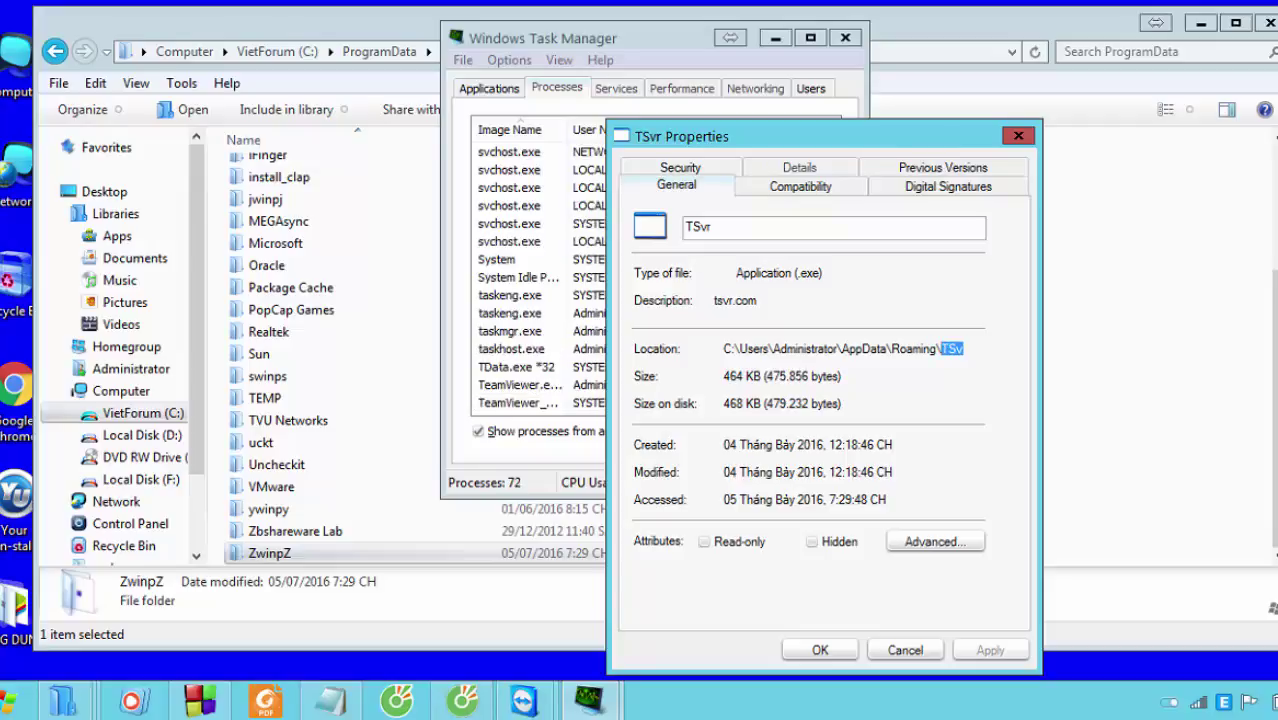
left_click(331, 701)
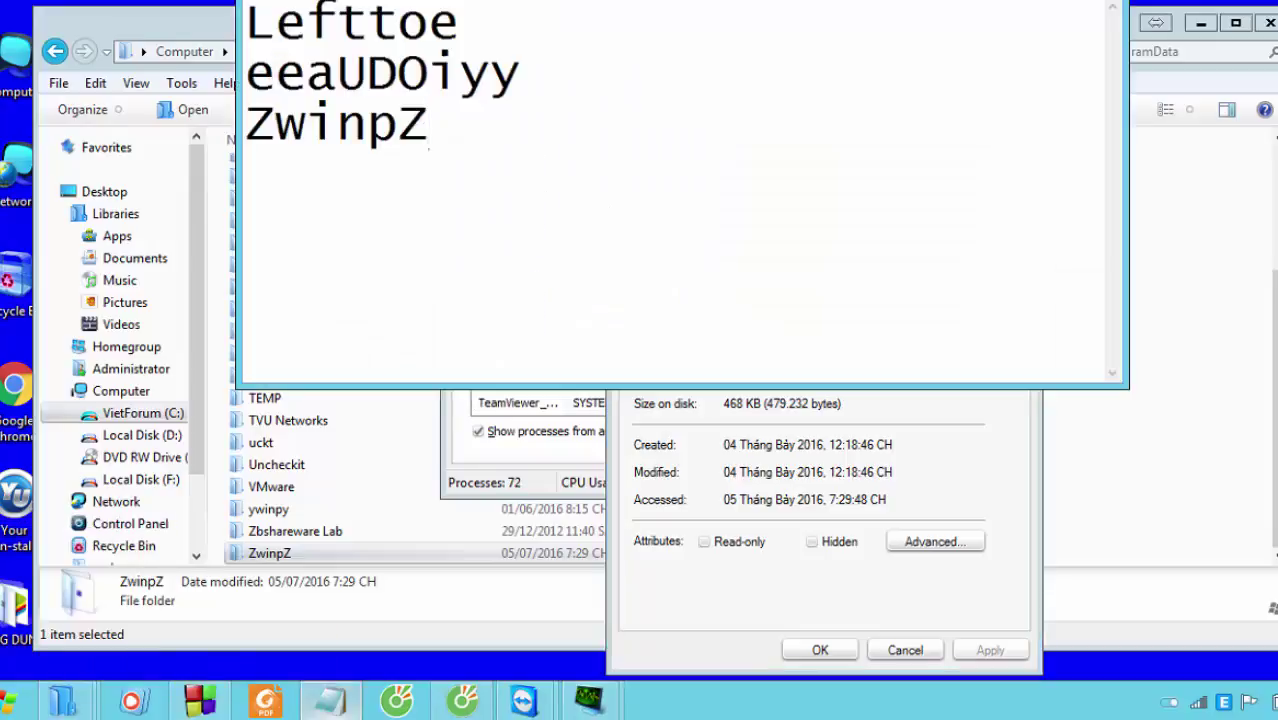
key("Return")
key("ctrl+v")
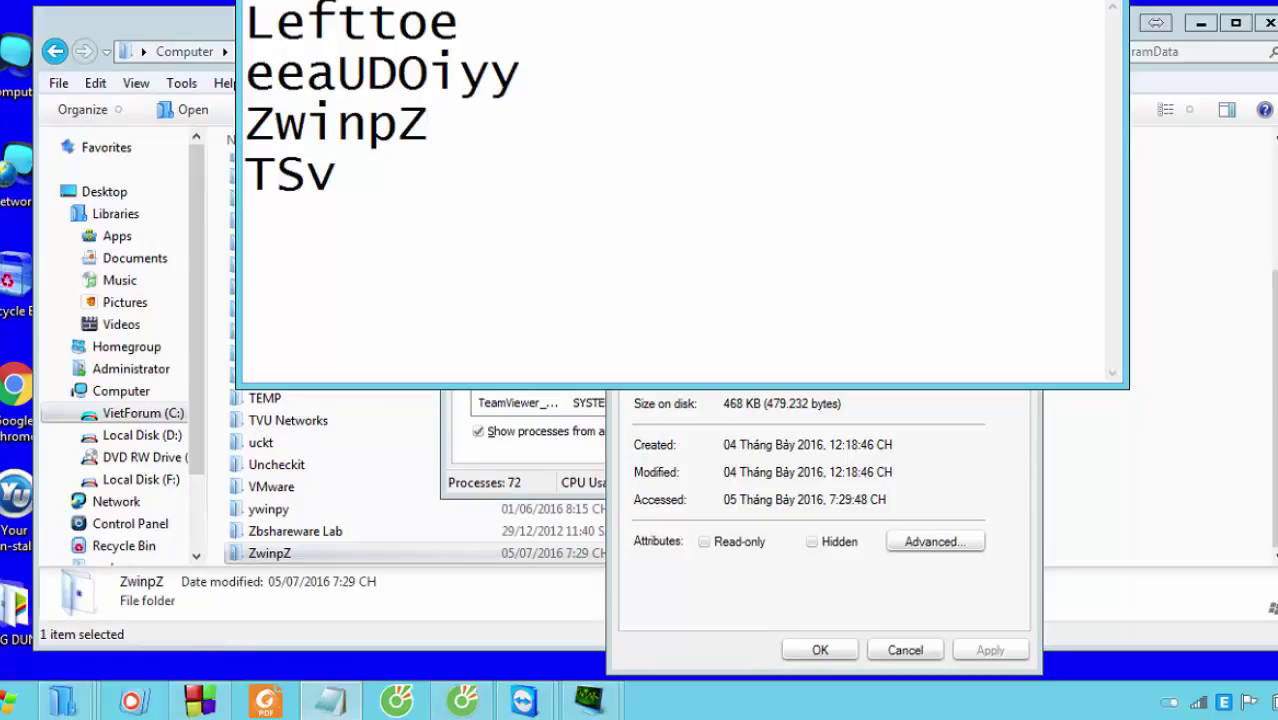
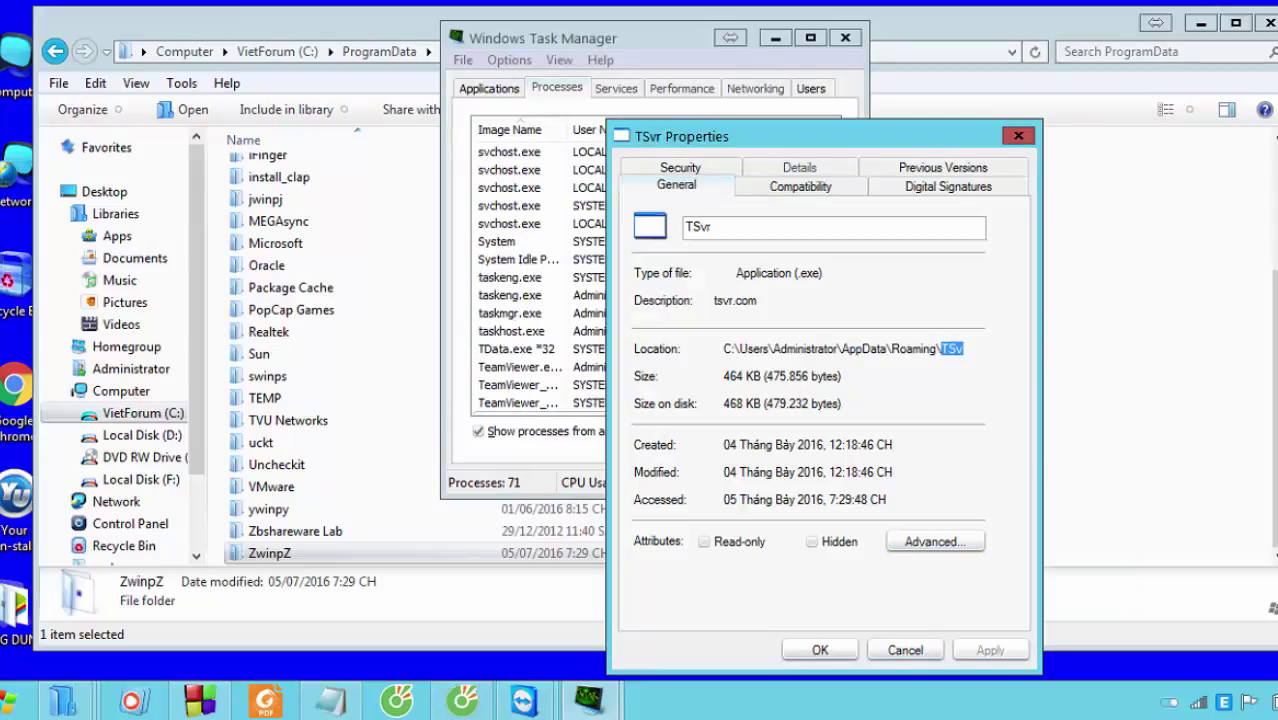
- Copy the folder name TData from the TData.exe process's file location and add it on a new line below TSv in Notepad
key("Escape")
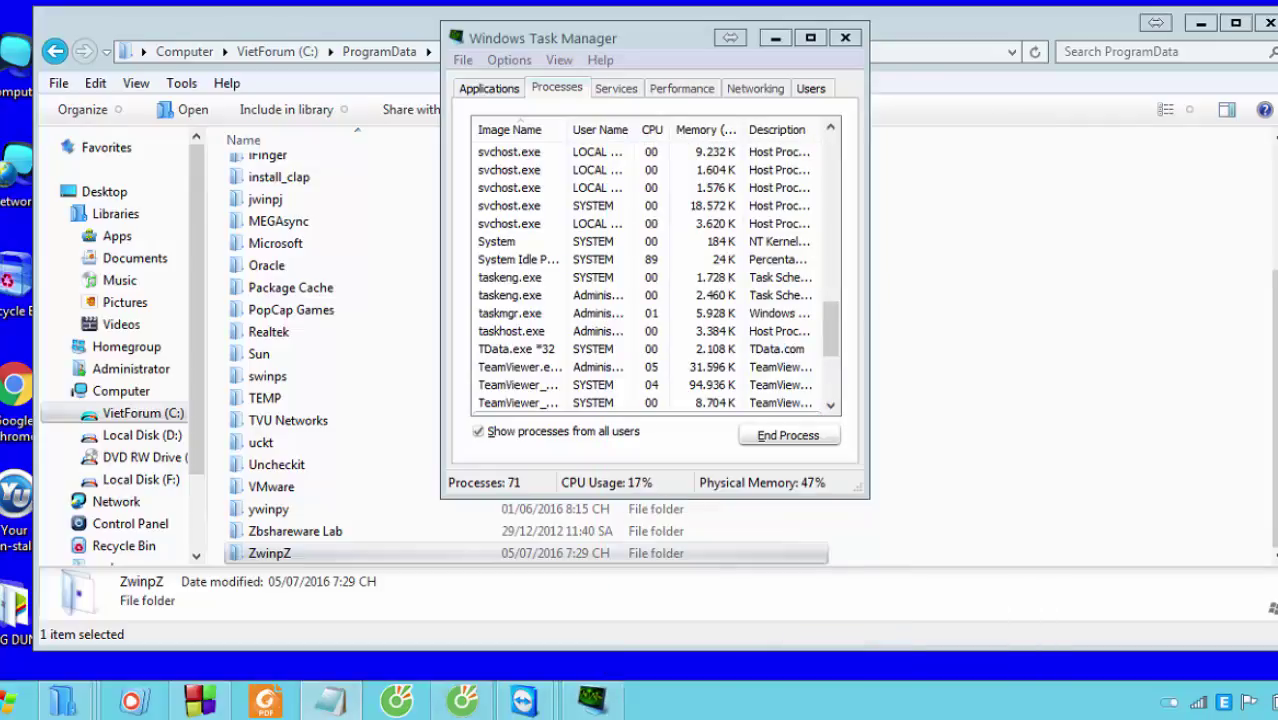
right_click(540, 350)
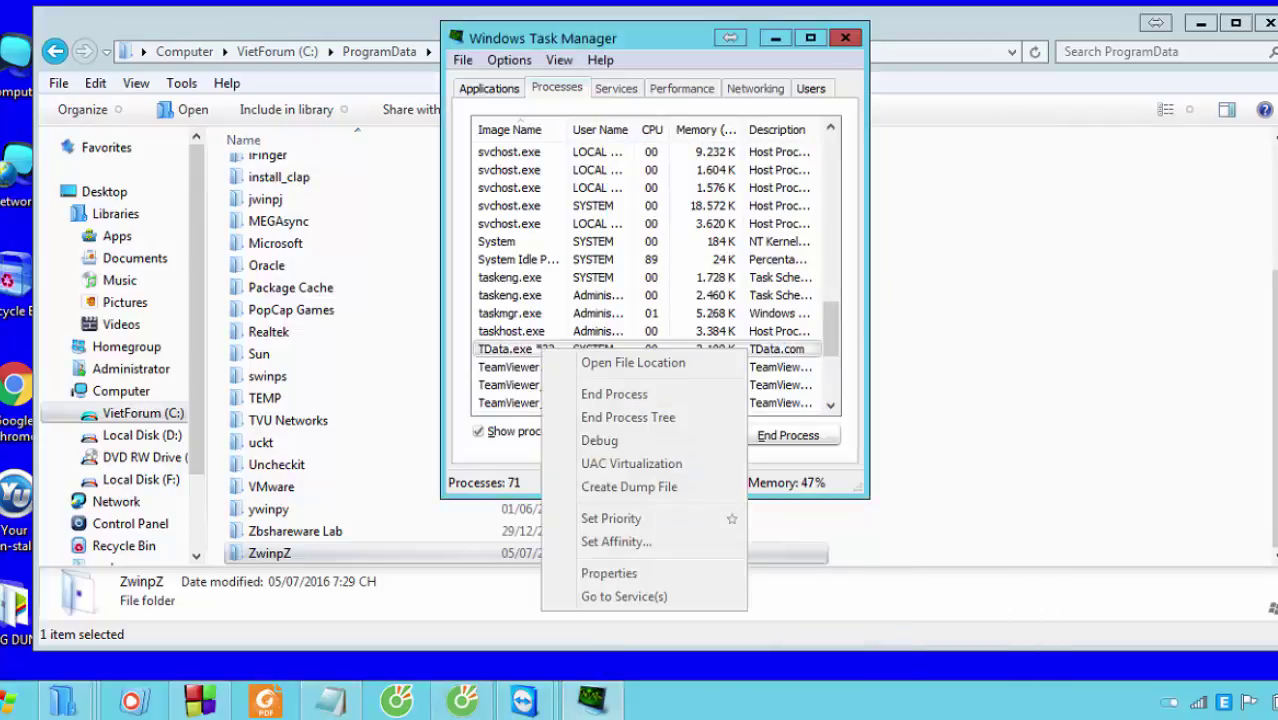
left_click(609, 573)
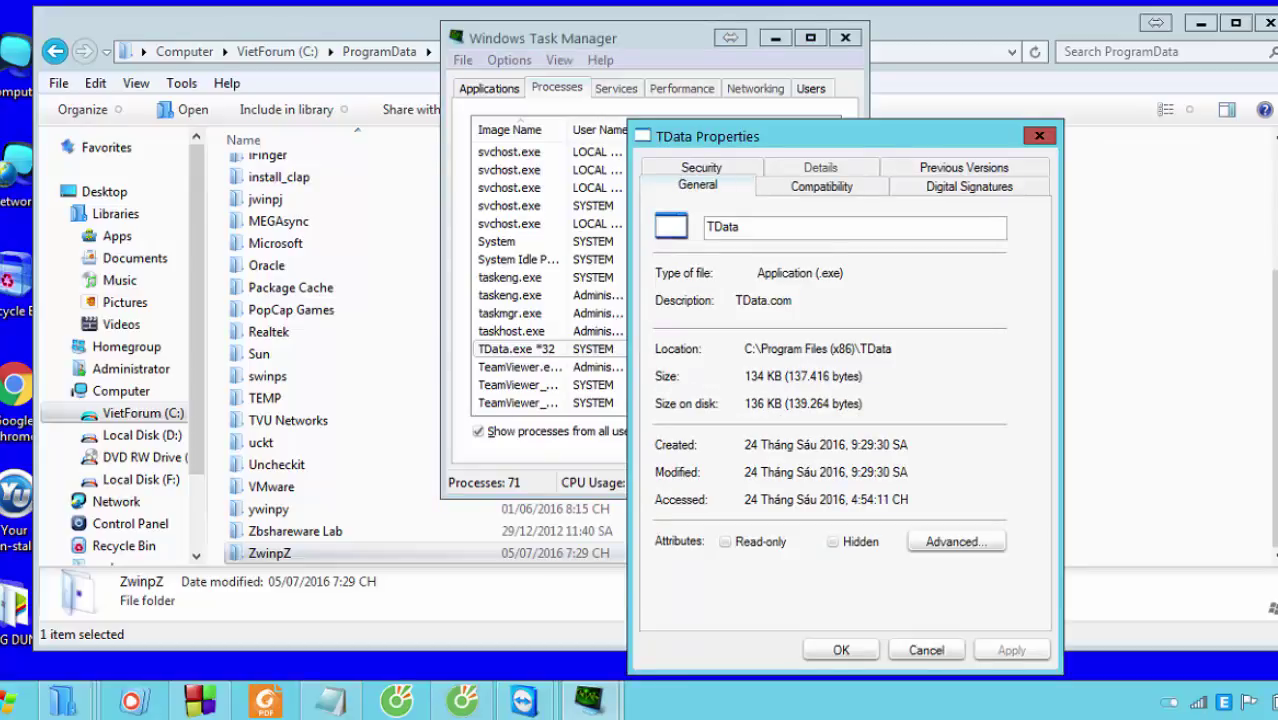
left_click_drag(859, 348, 893, 348)
key("ctrl+c")
left_click(330, 700)
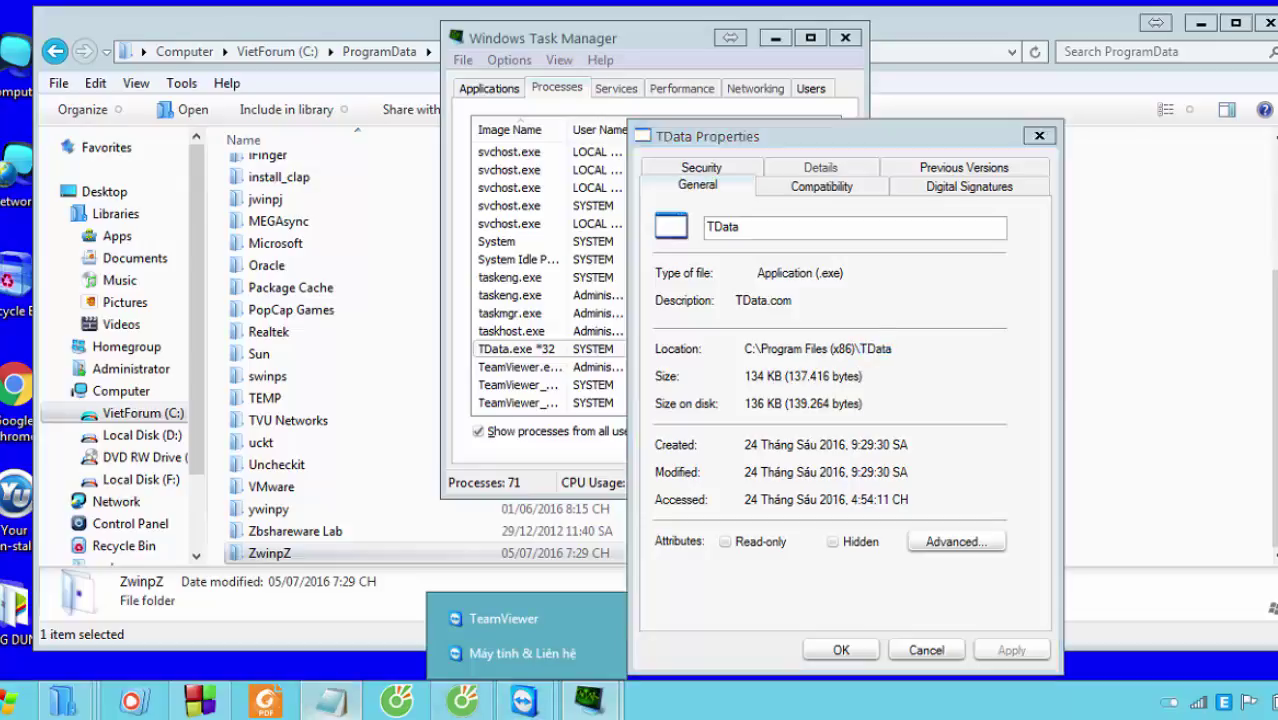
key("Return")
key("ctrl+v")
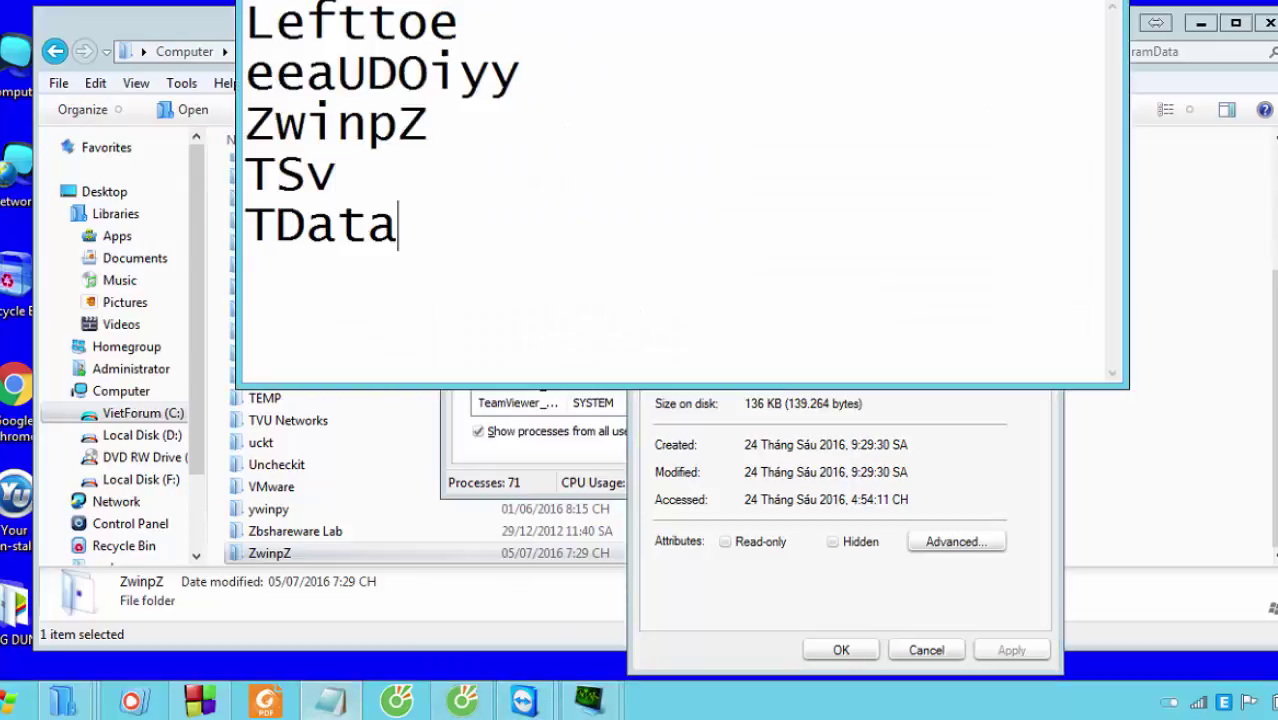
left_click(330, 700)
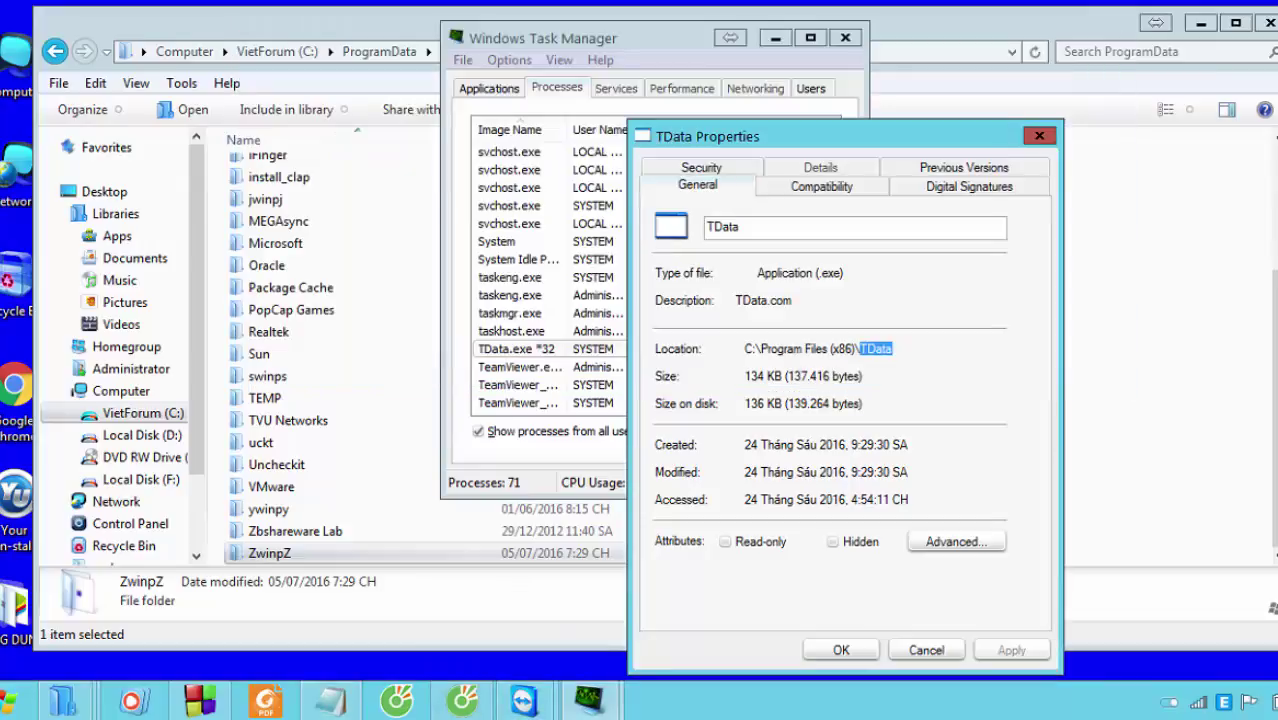
key("Escape")
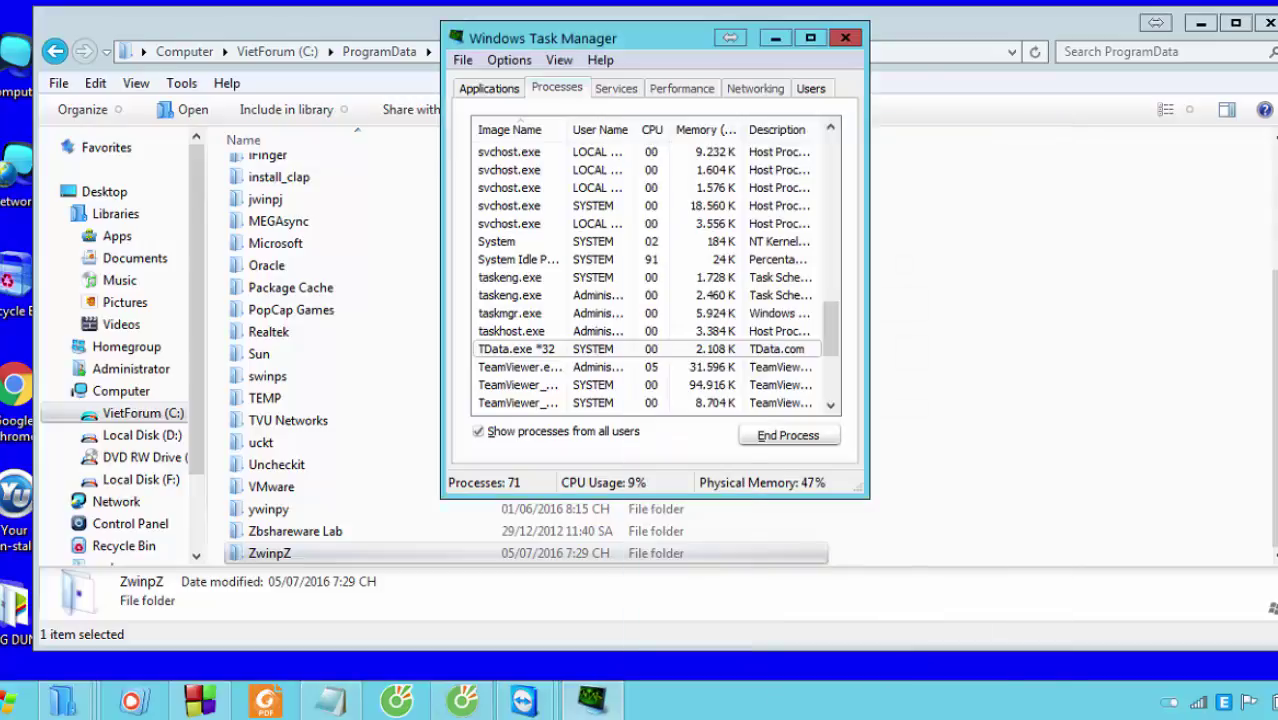
- Open the file location of the TData.exe process and go up to Program Files (x86)
right_click(545, 356)
left_click(620, 368)
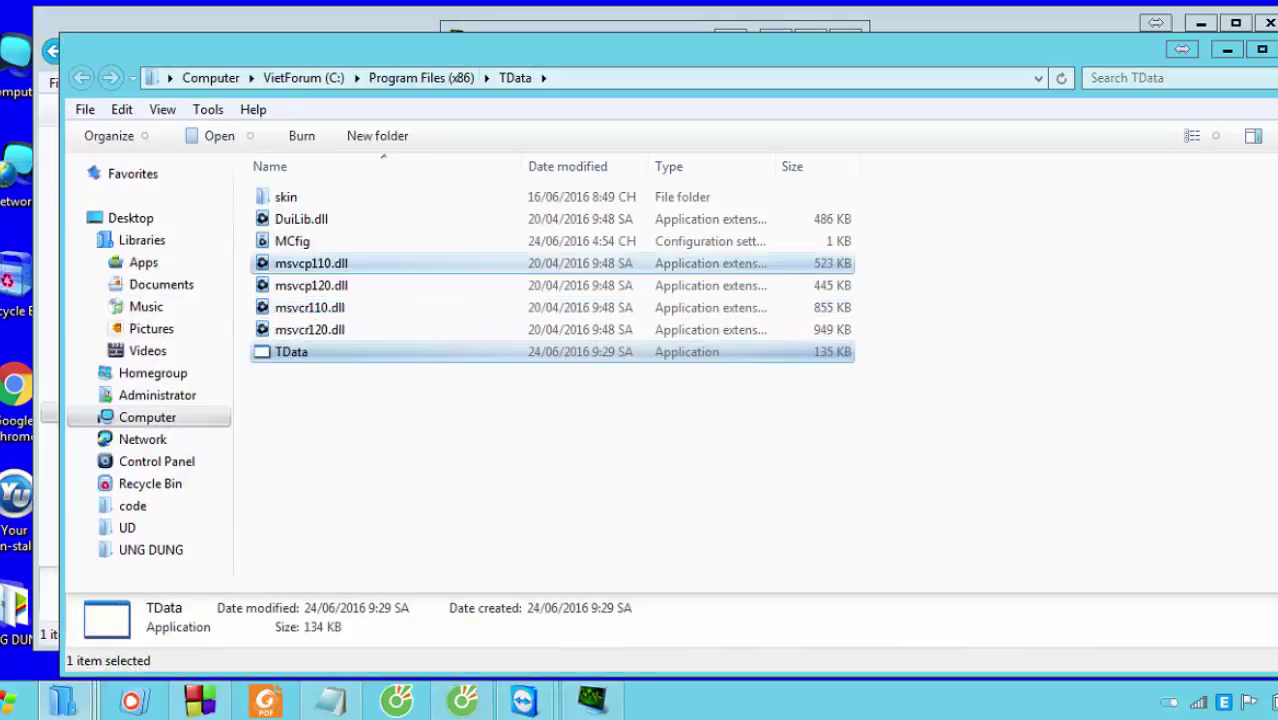
left_click(421, 77)
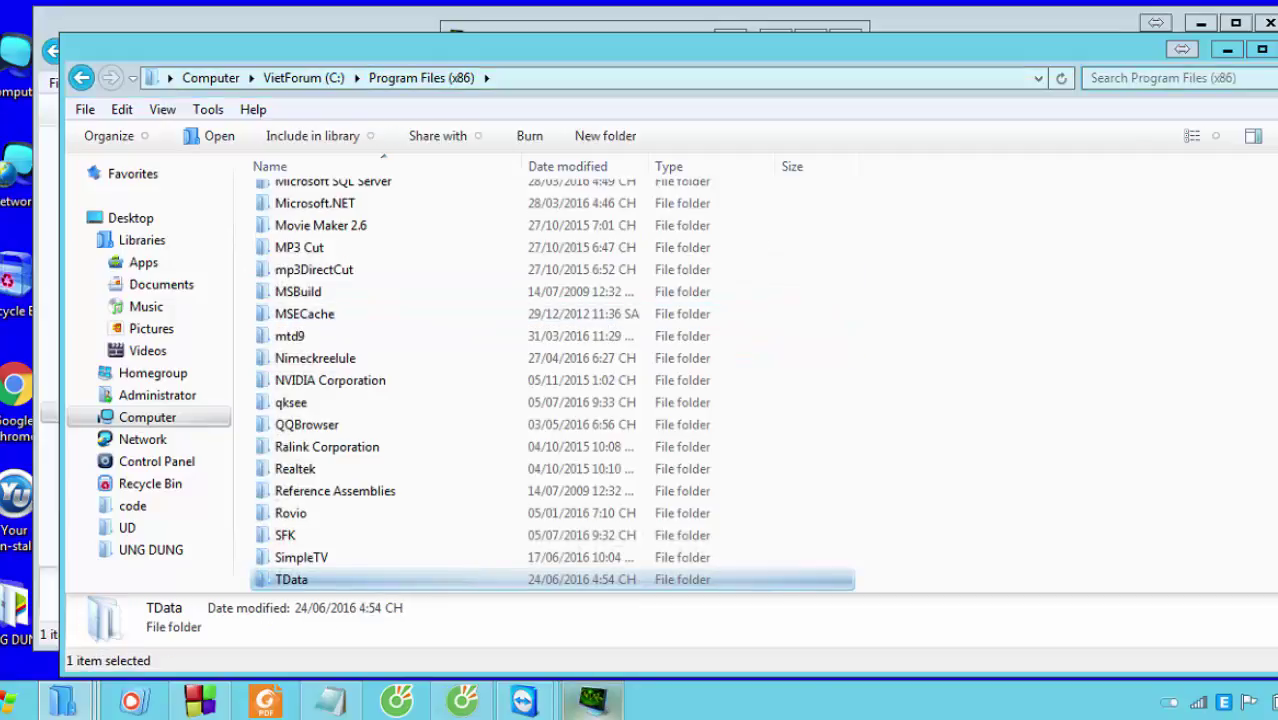
- End the process tree of TData.exe in Task Manager
left_click(592, 700)
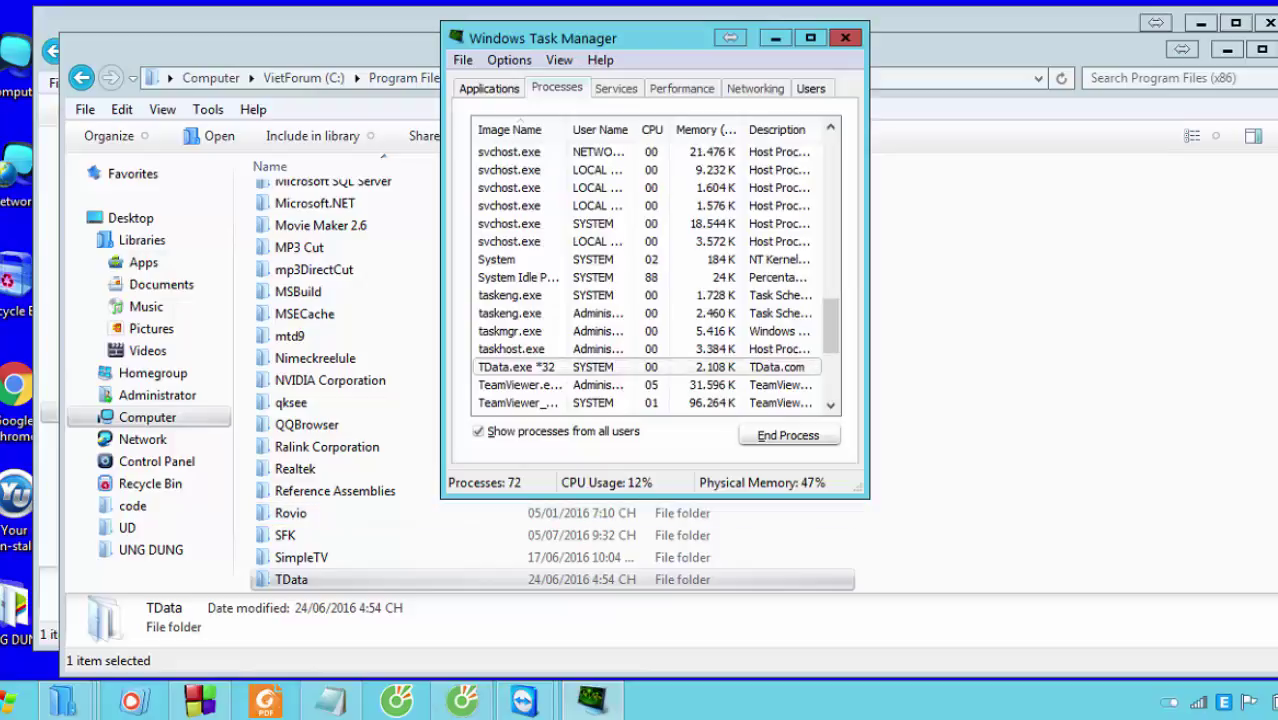
right_click(532, 370)
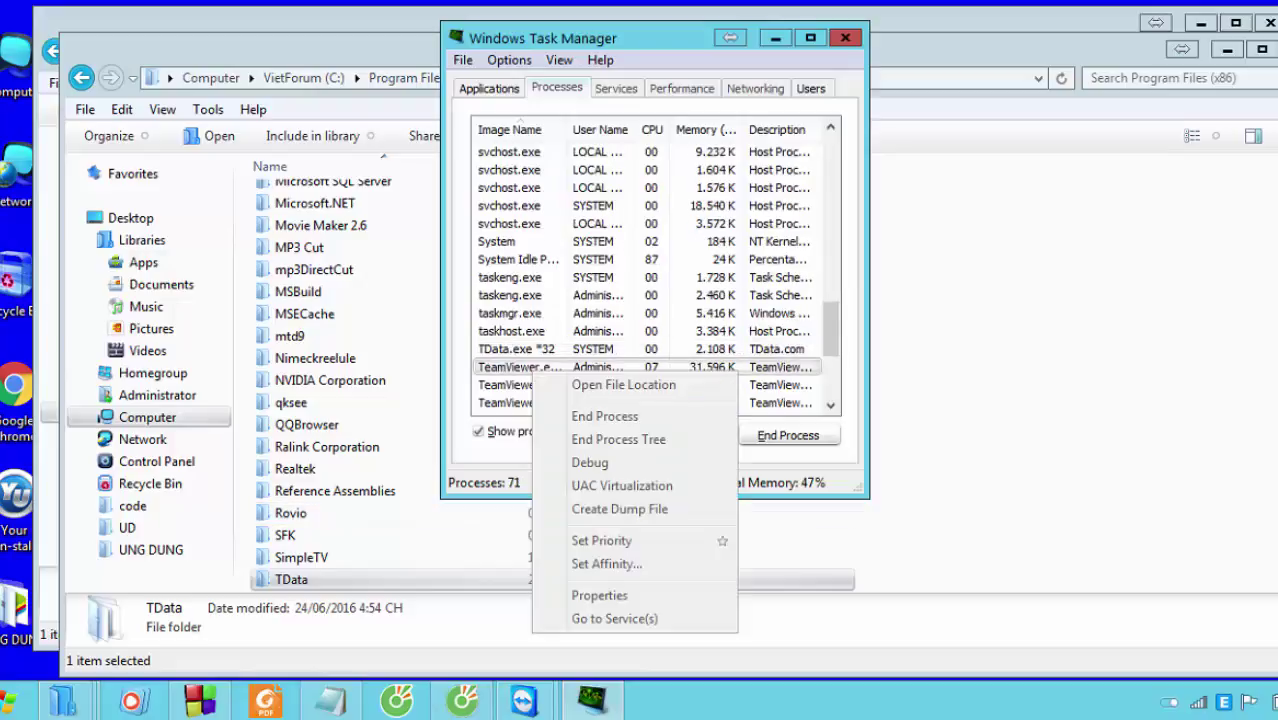
right_click(532, 349)
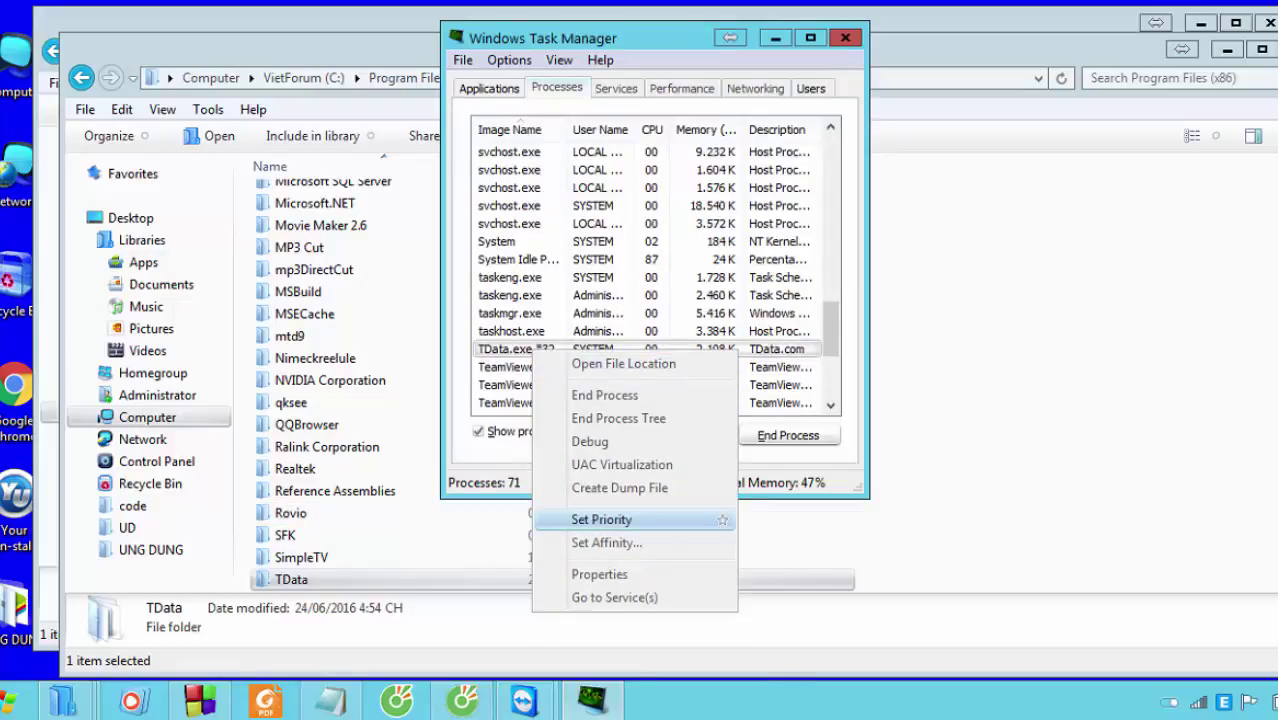
left_click(618, 418)
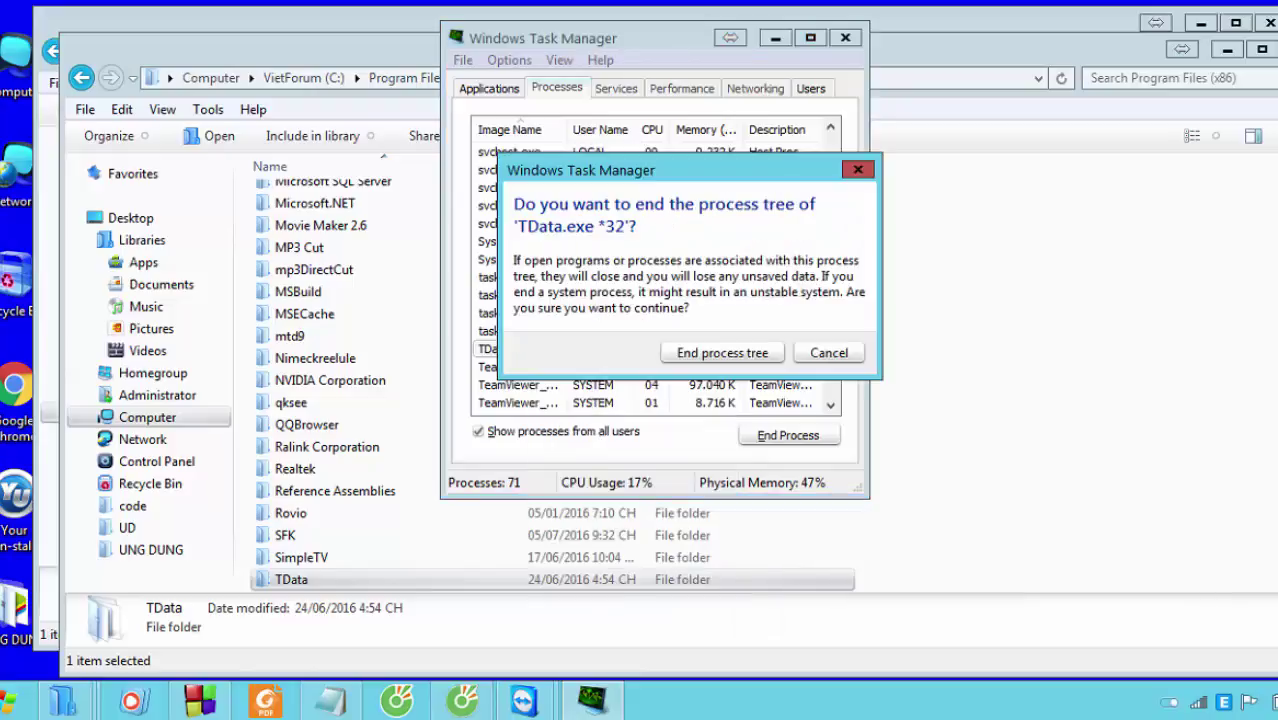
left_click(722, 353)
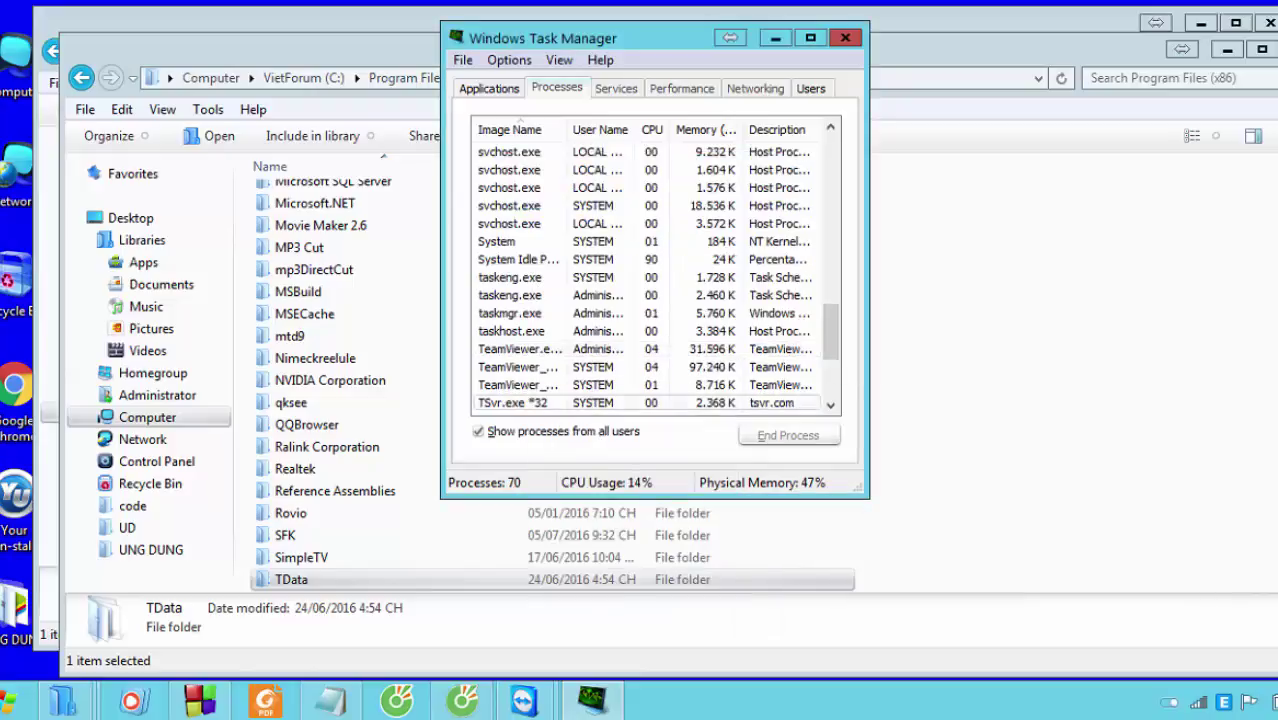
left_click(530, 403)
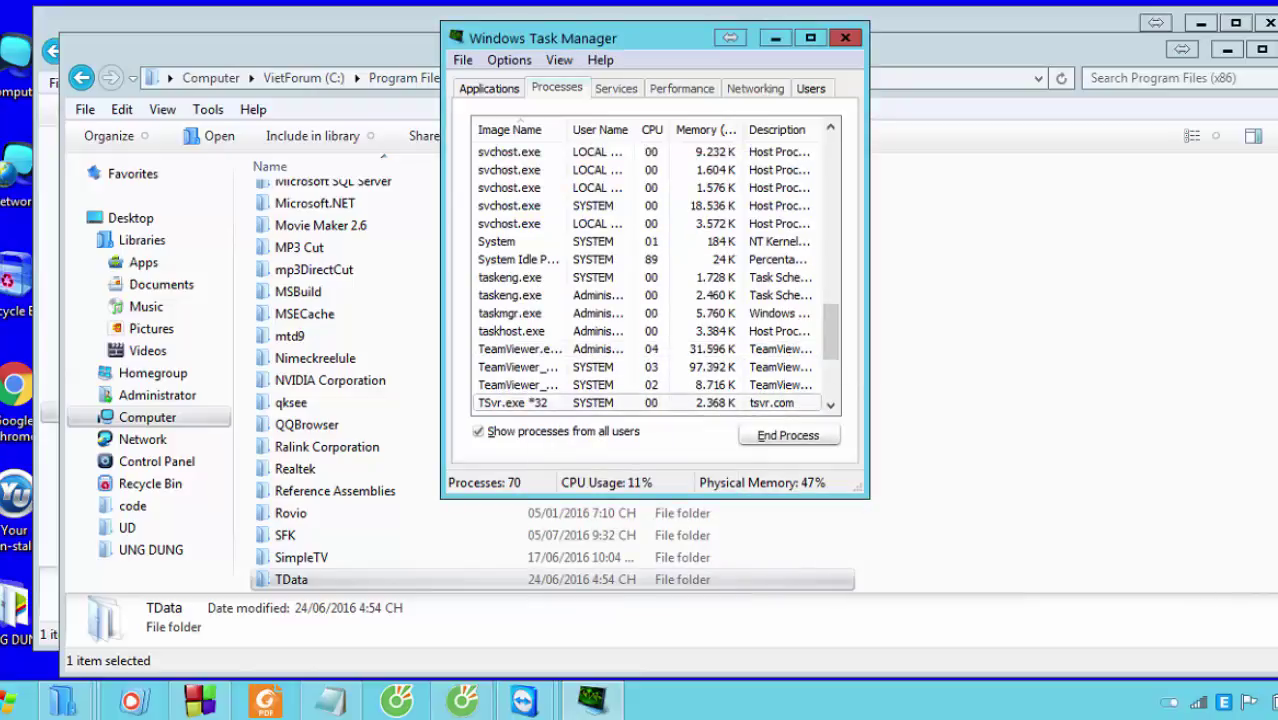
- Delete the TData folder from Program Files (x86)
left_click(292, 580)
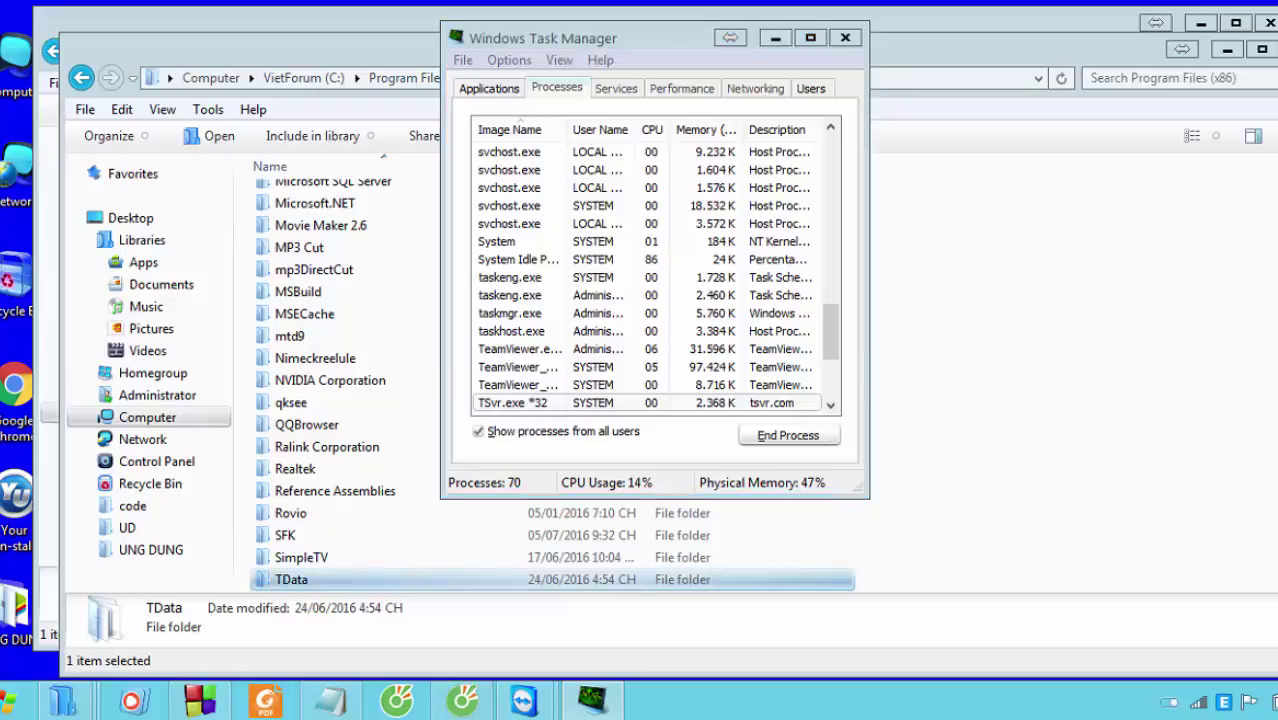
right_click(298, 578)
key("Up")
key("Up")
key("Up")
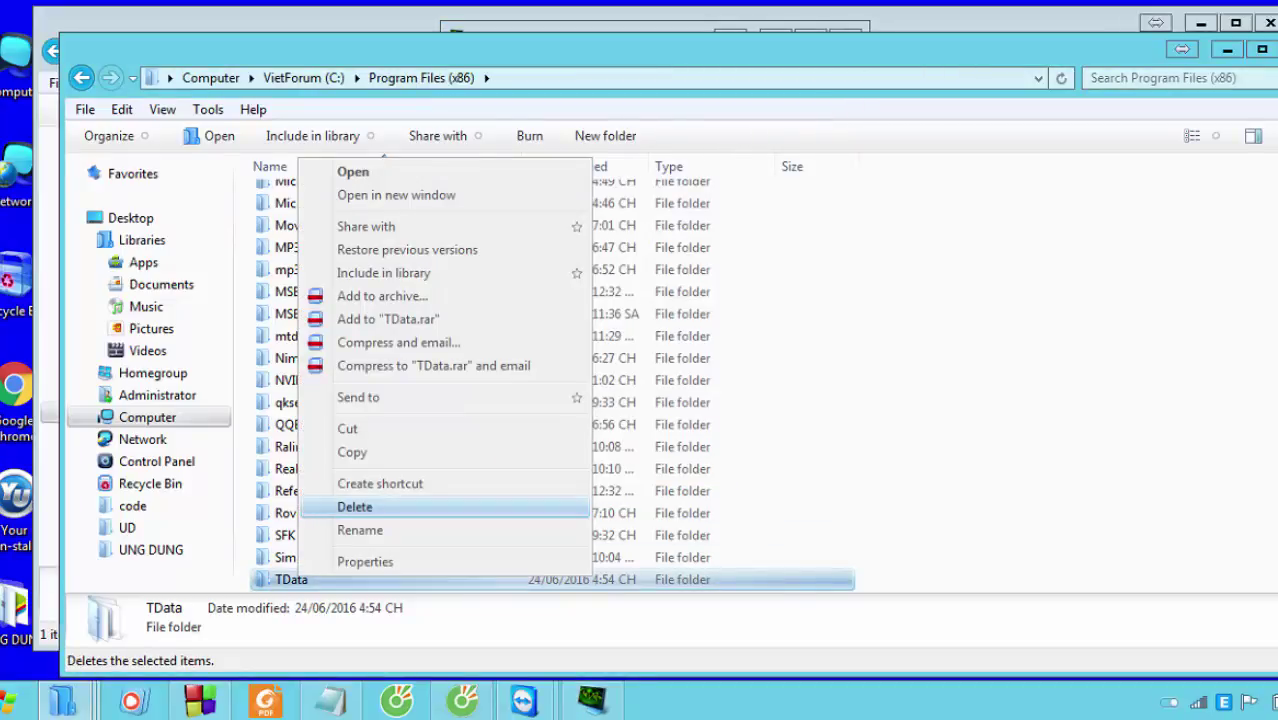
key("Return")
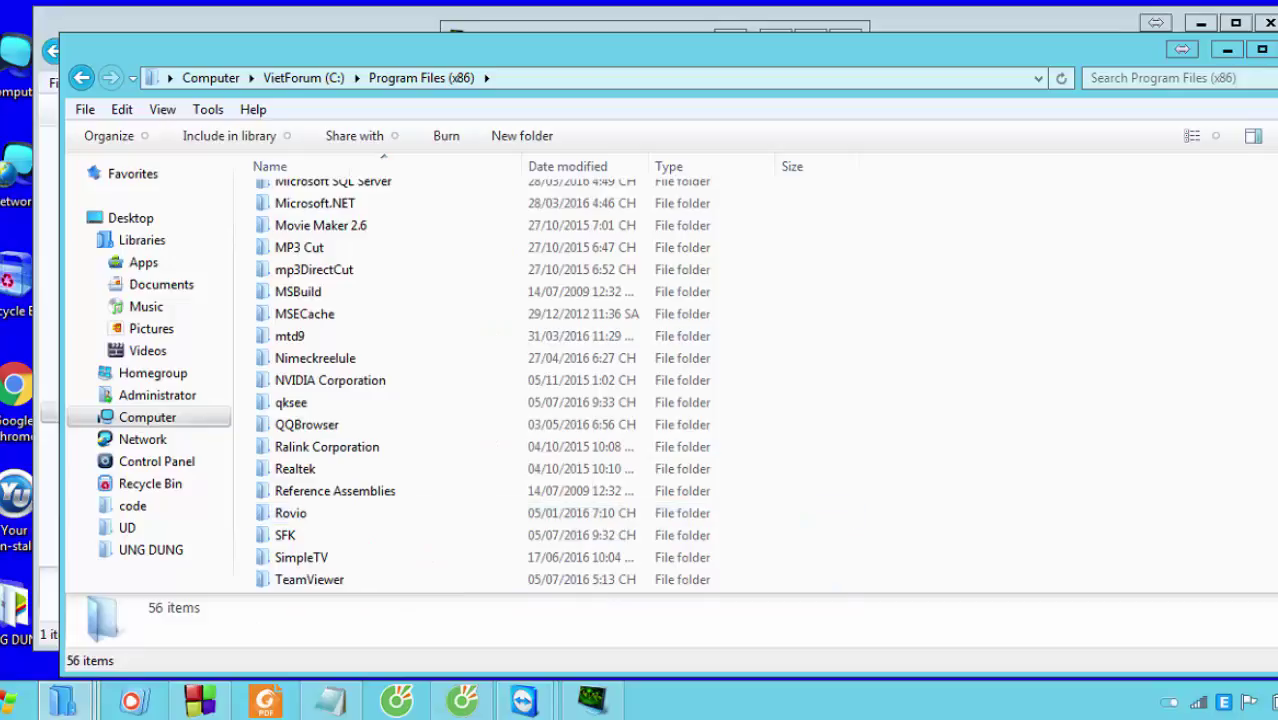
- Open the file location of the TSvr.exe process and go up to the folder containing TSv
key("ctrl+shift+Escape")
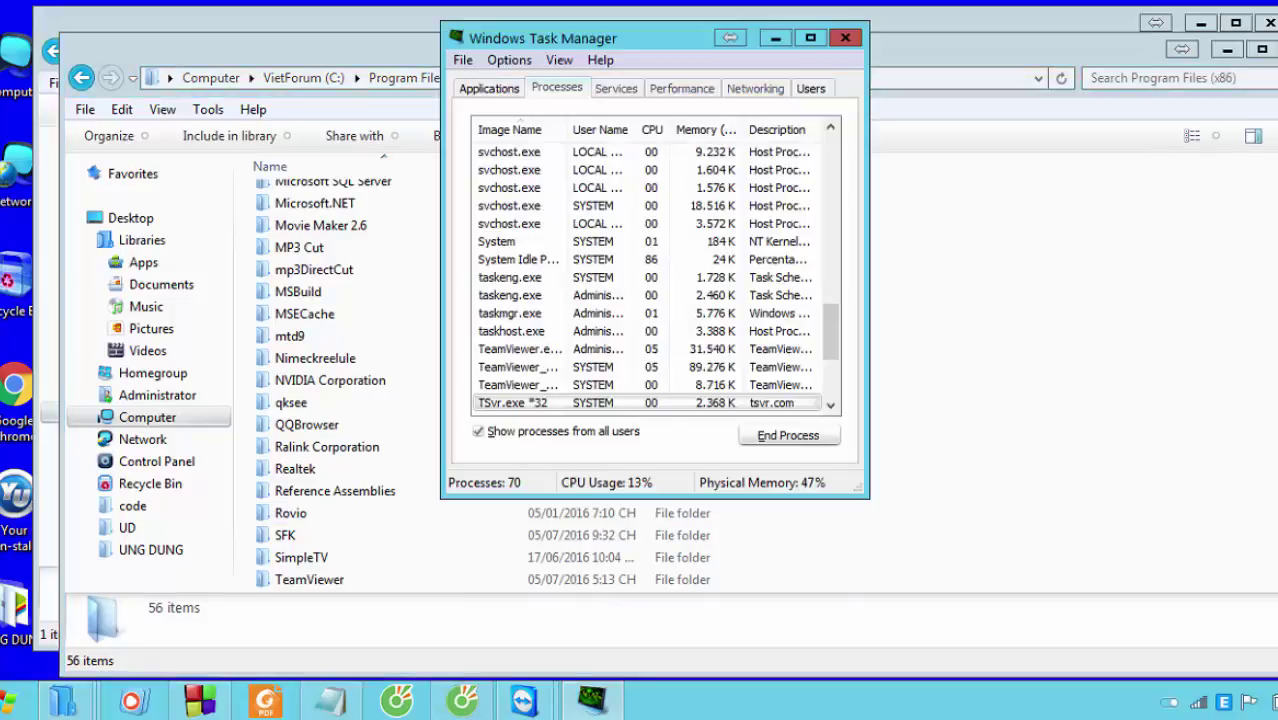
right_click(522, 403)
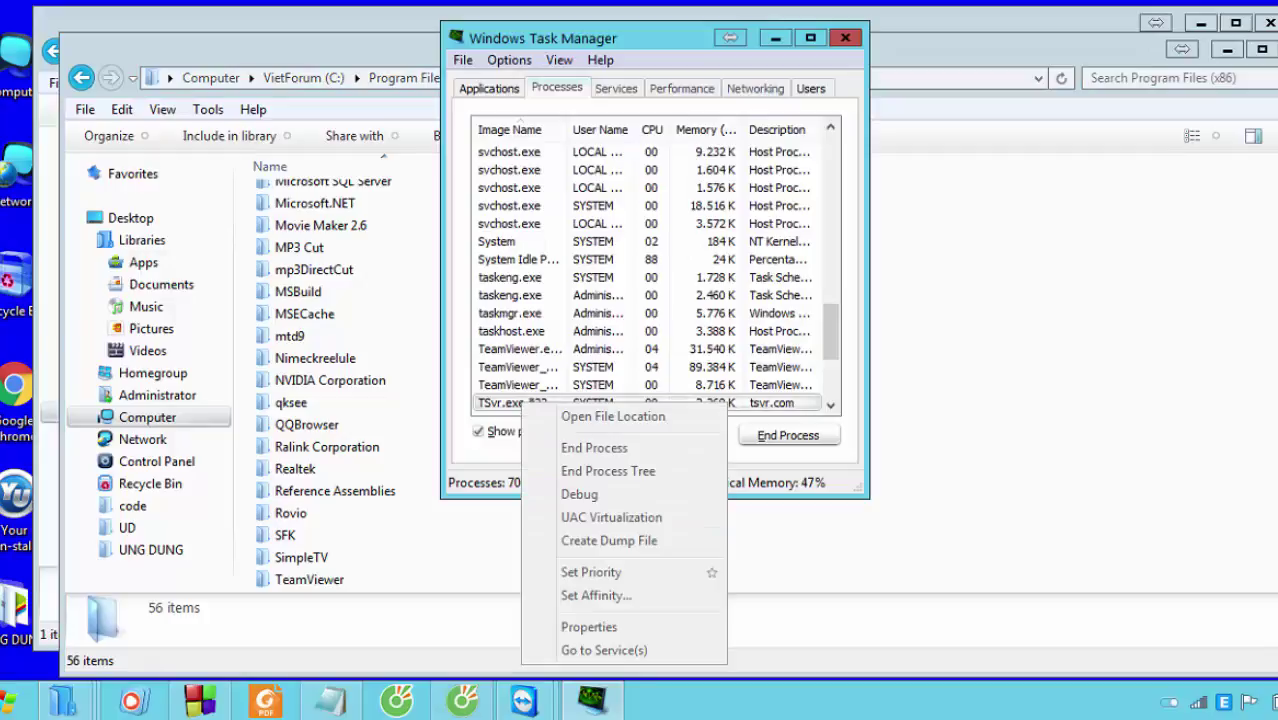
left_click(612, 416)
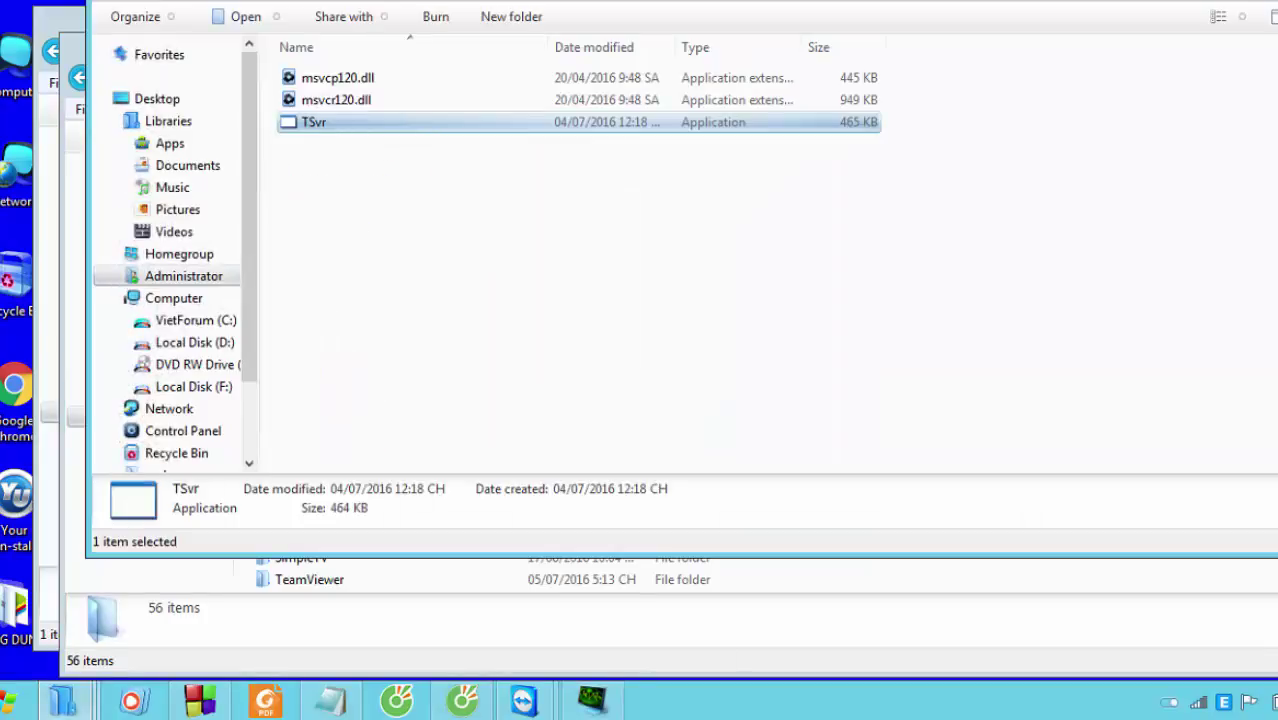
key("alt+Up")
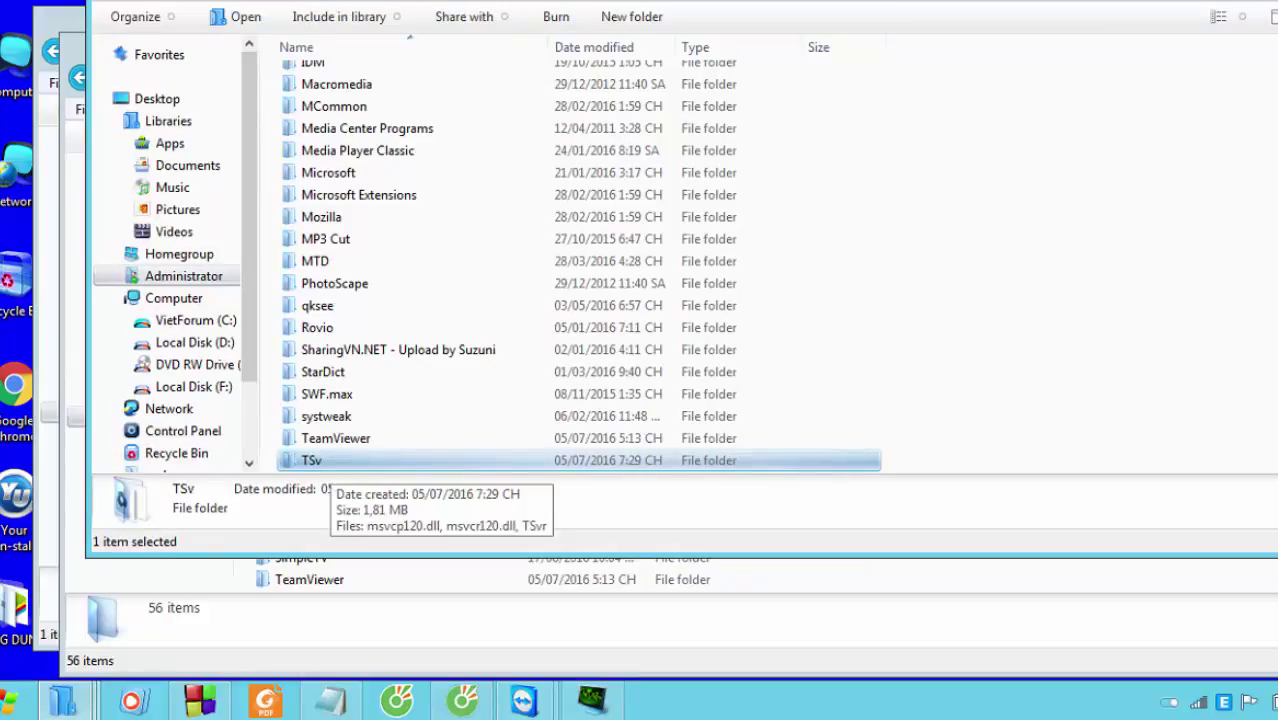
- End the TSvr.exe process and delete the TSv folder from the Roaming folder
left_click(592, 700)
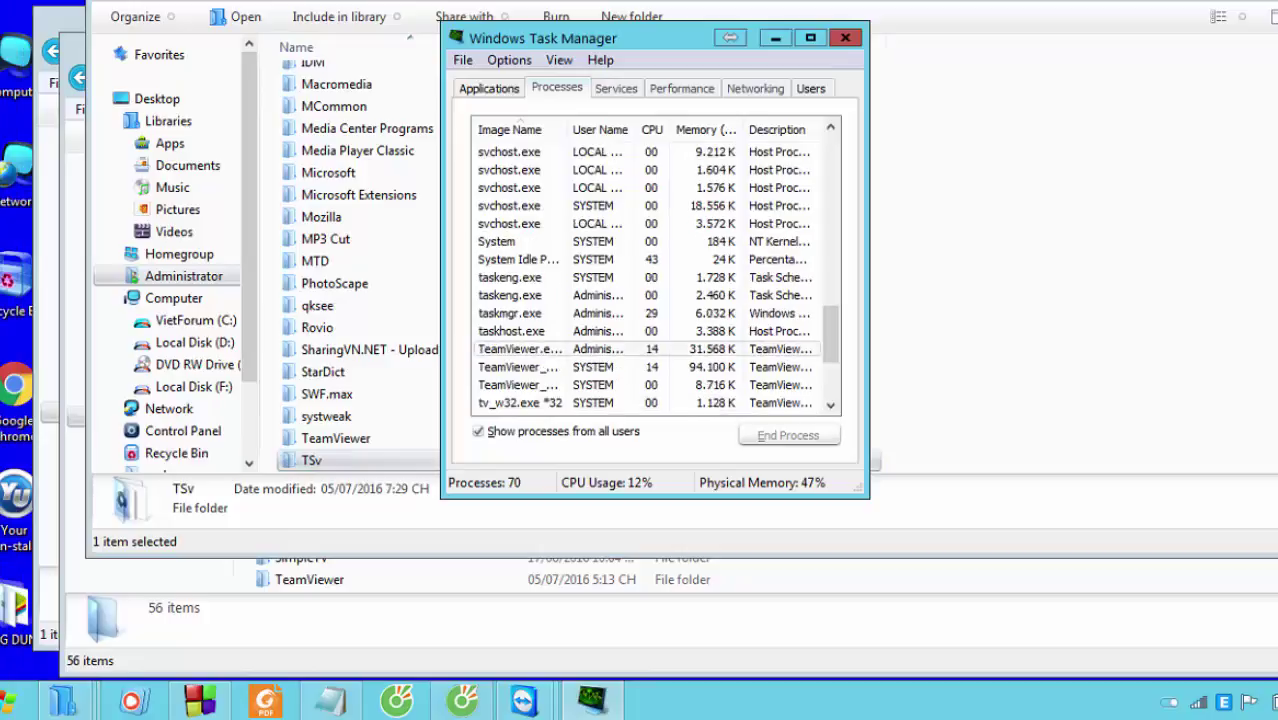
right_click(362, 458)
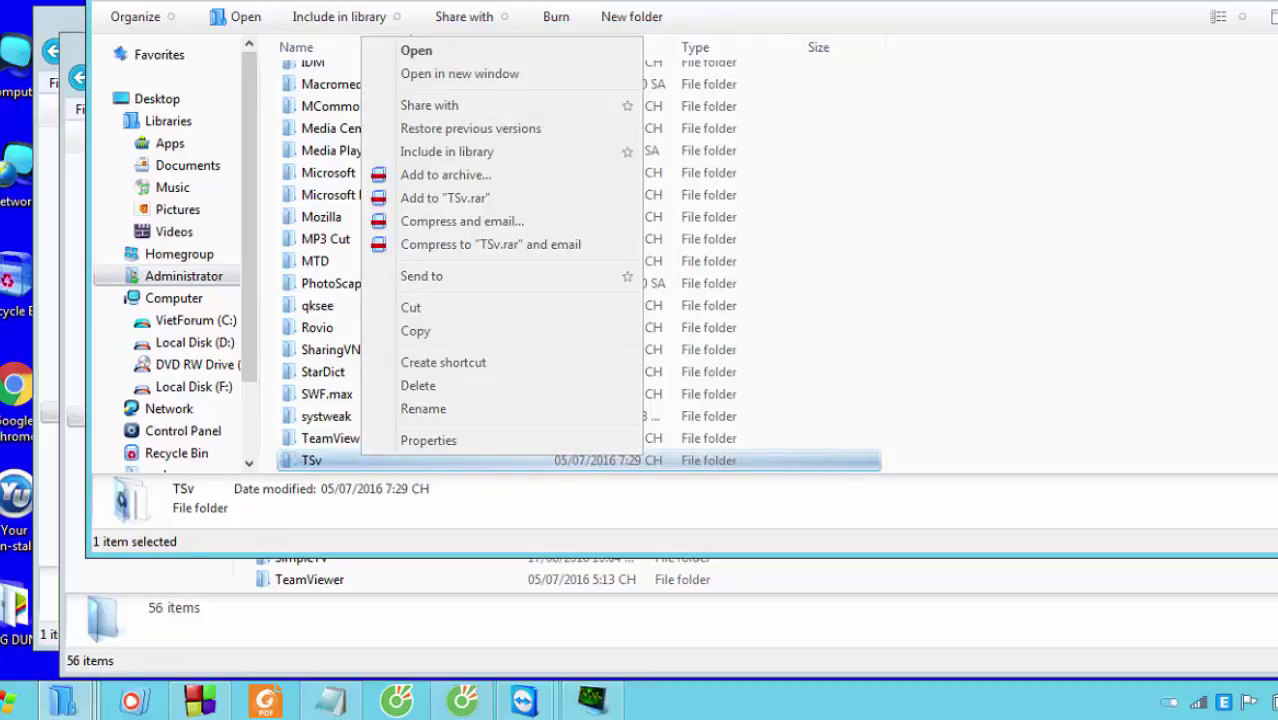
left_click(418, 385)
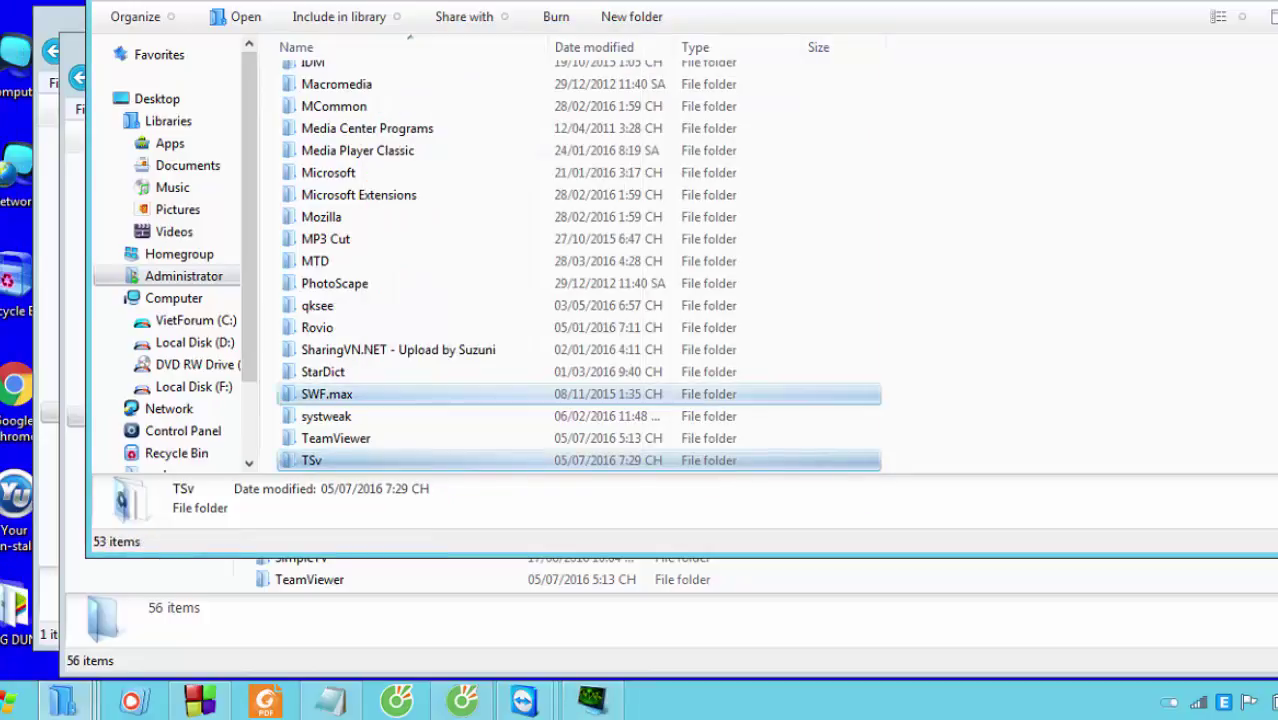
- Check the remaining folders in Roaming for suspicious ones and delete the qksee folder
left_click(496, 416)
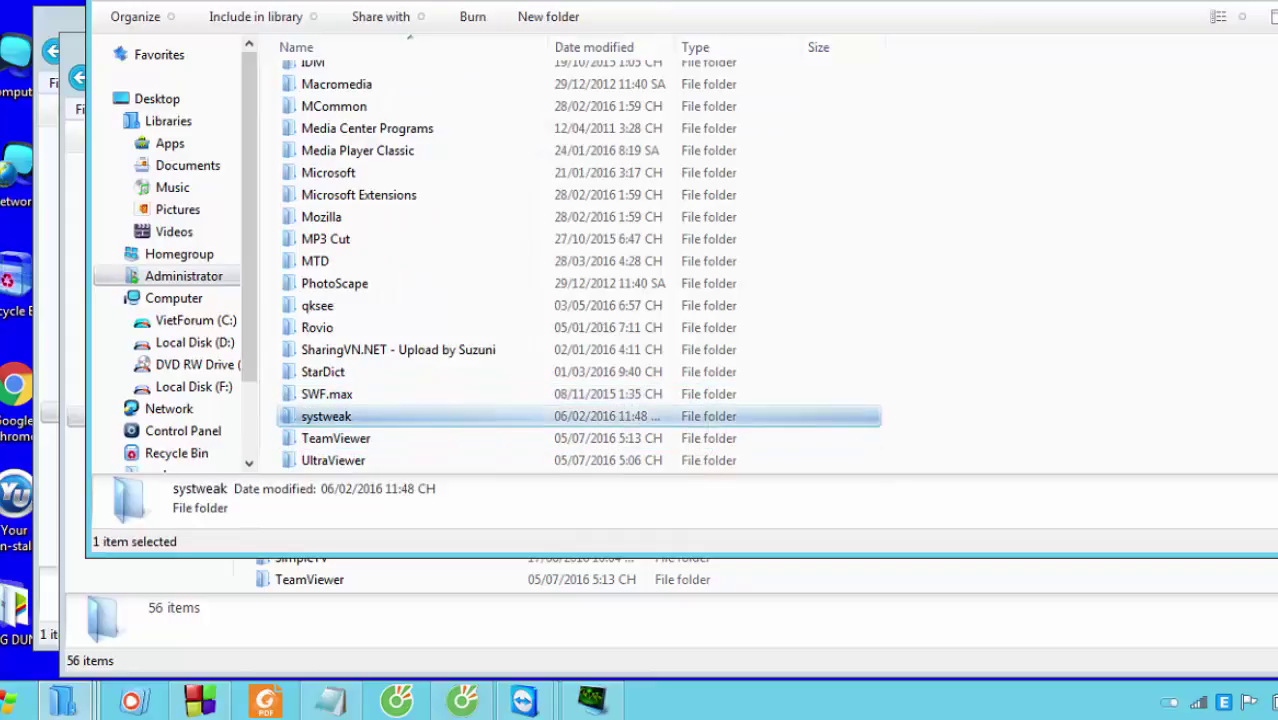
left_click(490, 394)
scroll(327, 425, "down", 3)
left_click(327, 425)
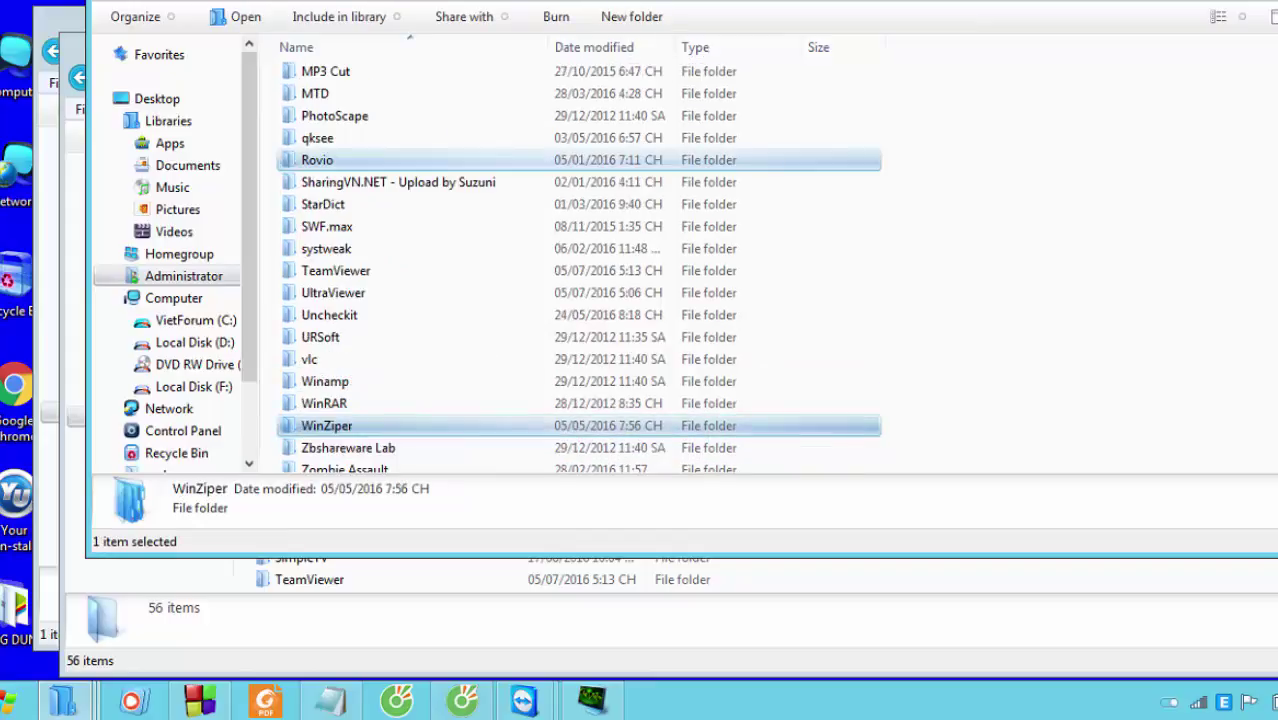
left_click(318, 138)
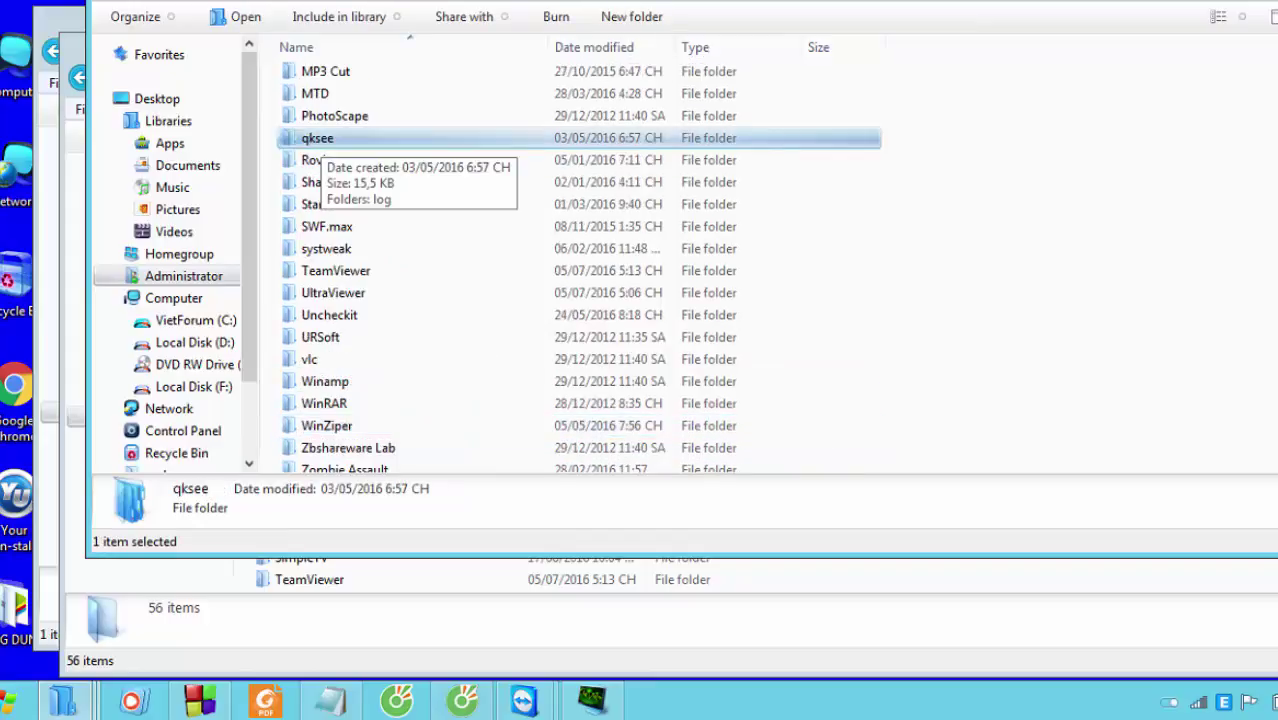
right_click(320, 139)
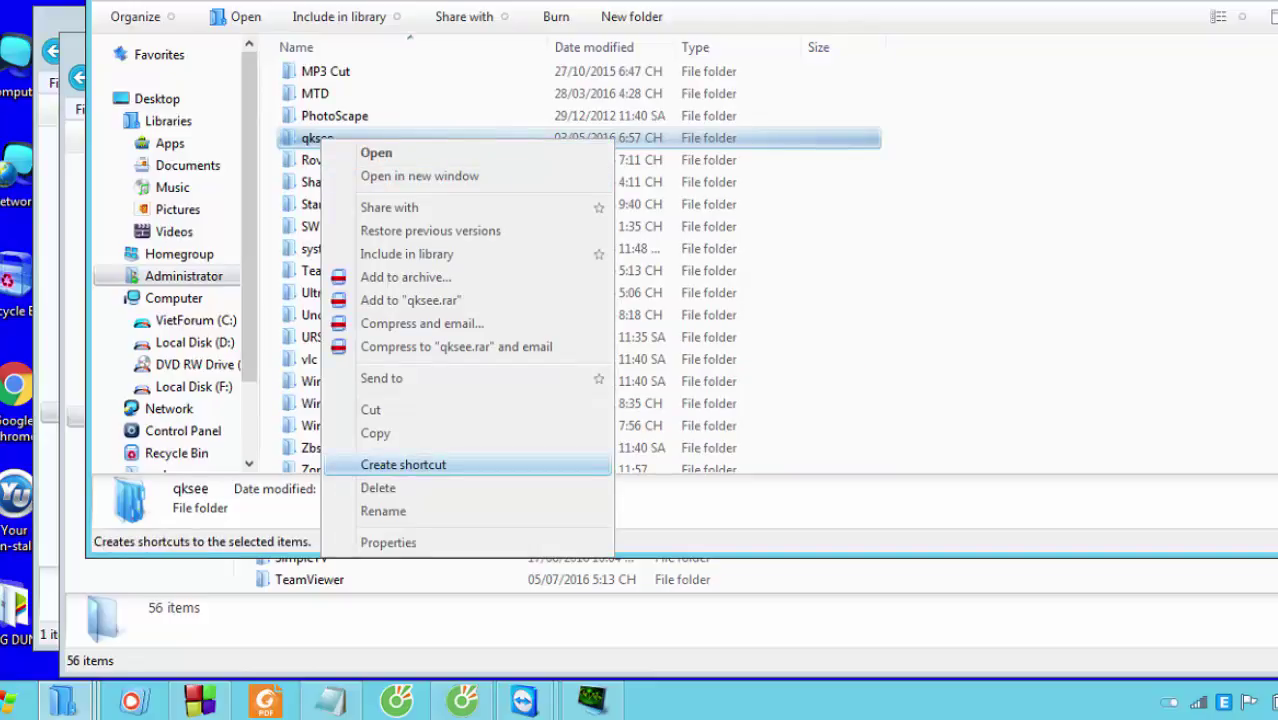
left_click(378, 487)
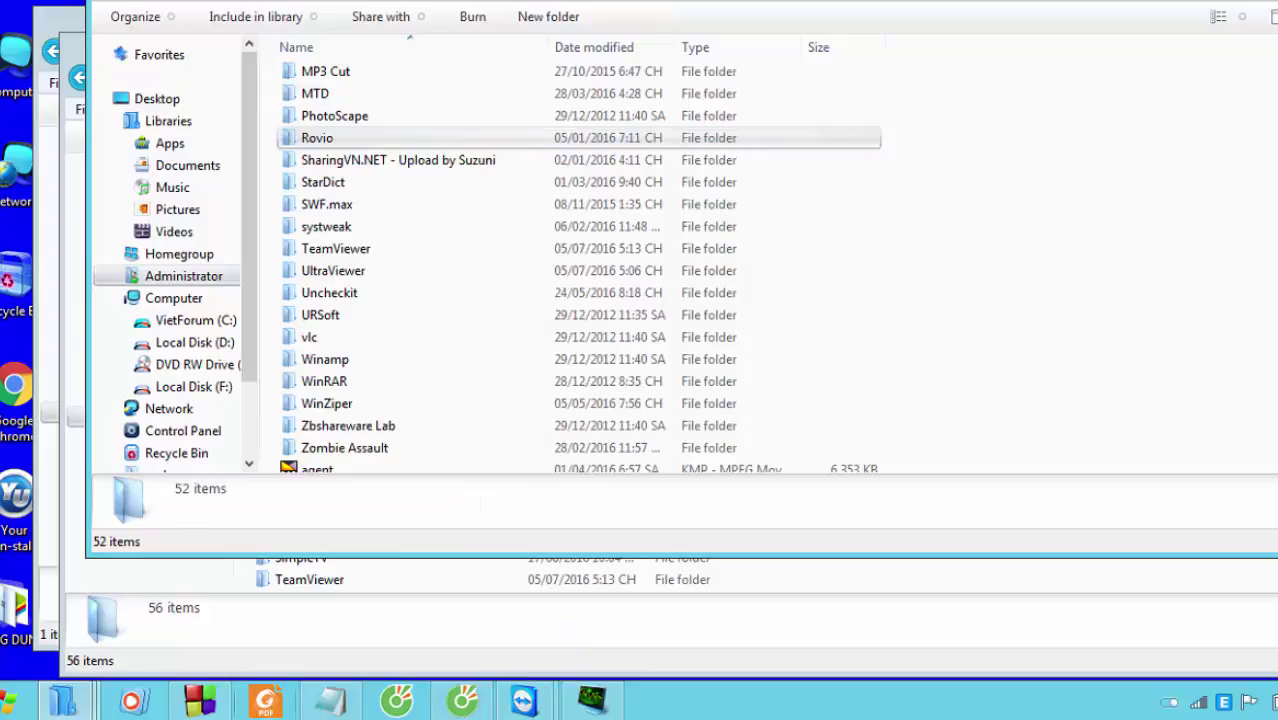
- Add qksee on a new line below TData in Notepad and return to the Roaming folder
left_click(331, 701)
key("Return")
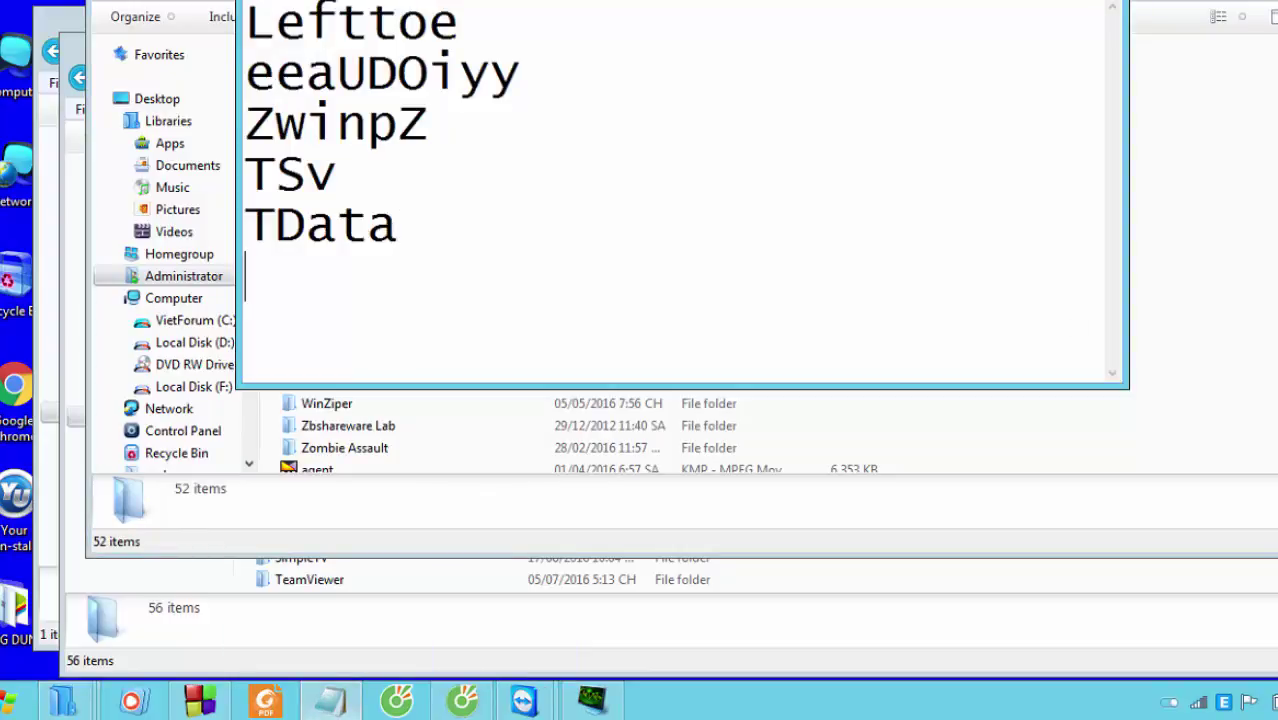
type("qksee")
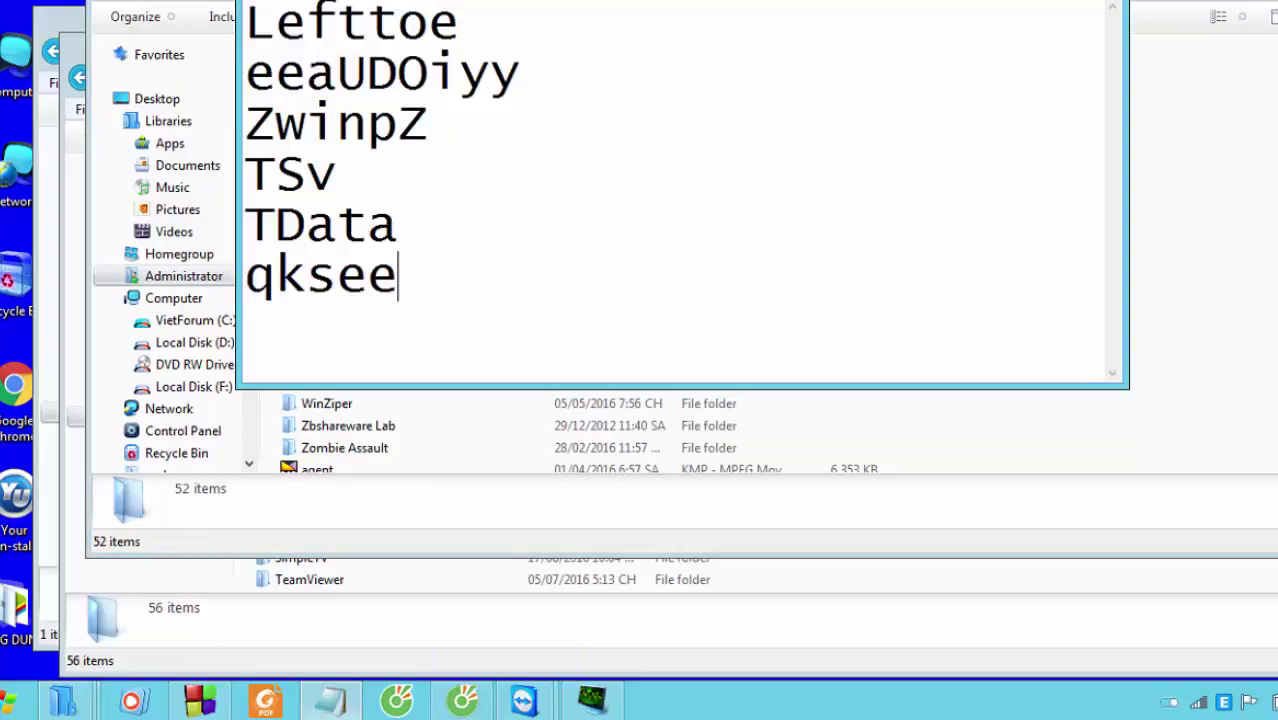
key("alt+Tab")
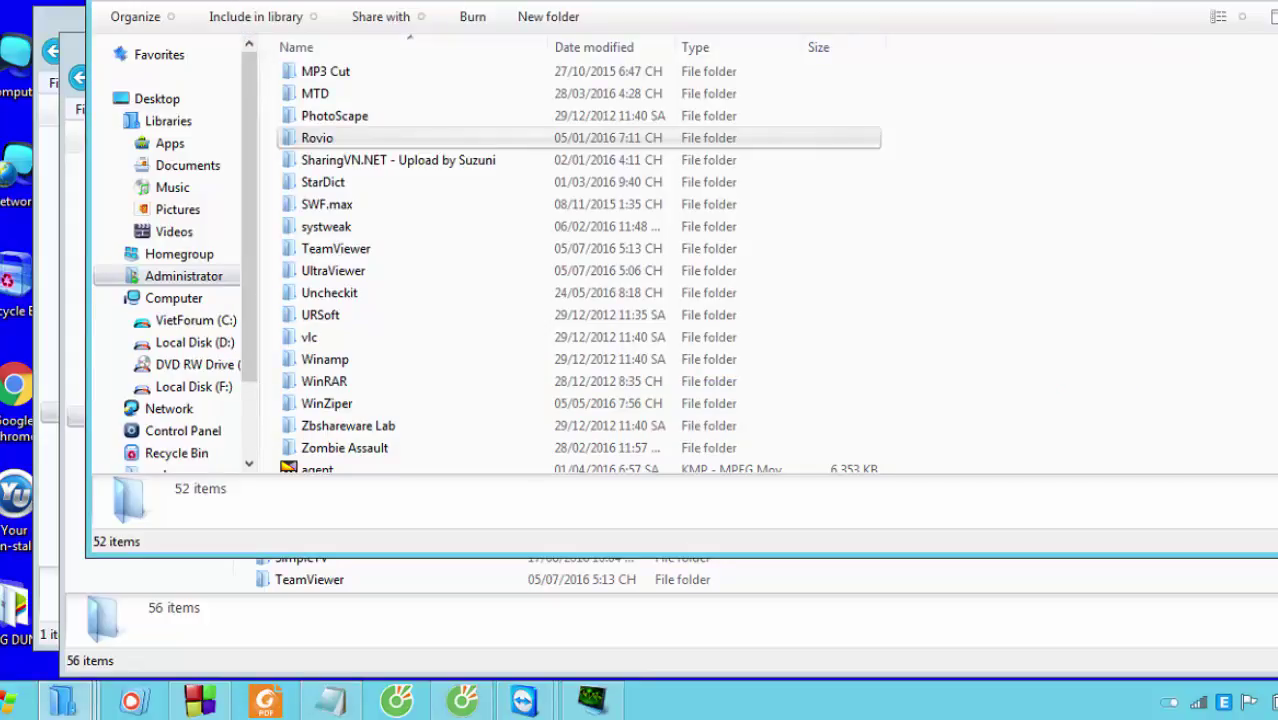
- Add Easeware on a new line below qksee in Notepad and delete the Easeware folder from Roaming
key("e")
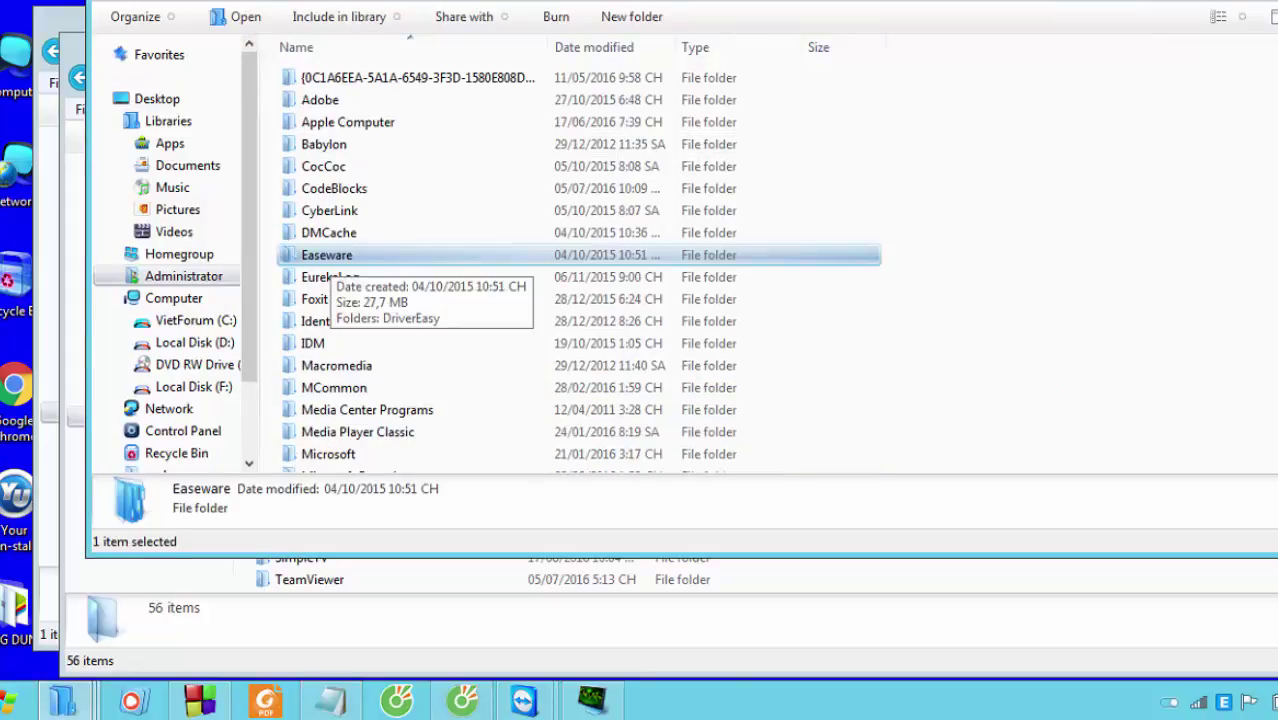
key("F2")
key("ctrl+c")
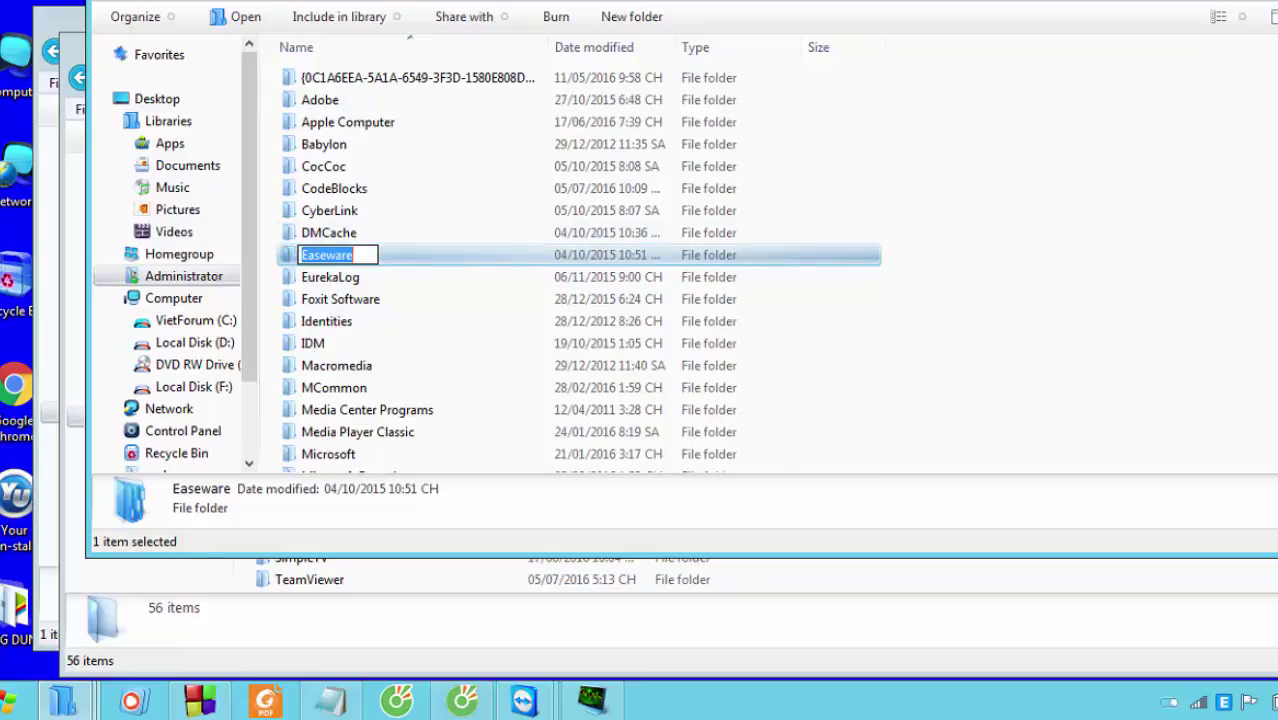
left_click(331, 701)
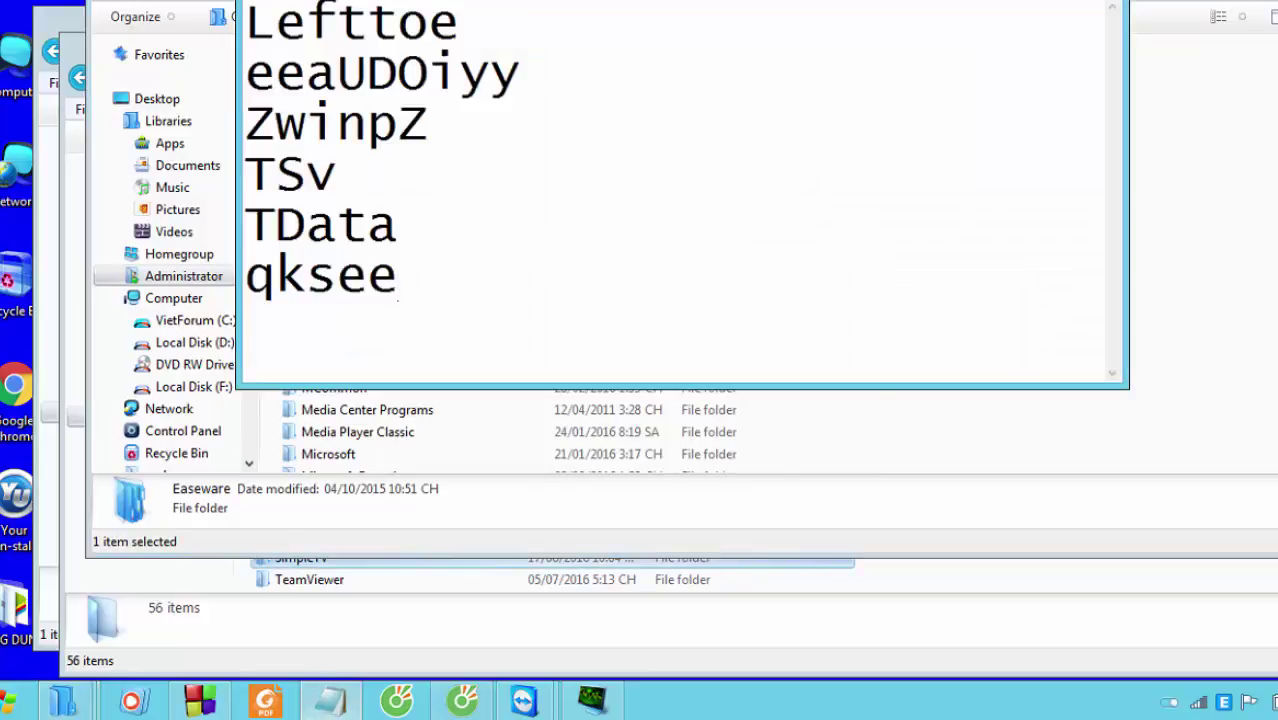
key("Return")
key("ctrl+v")
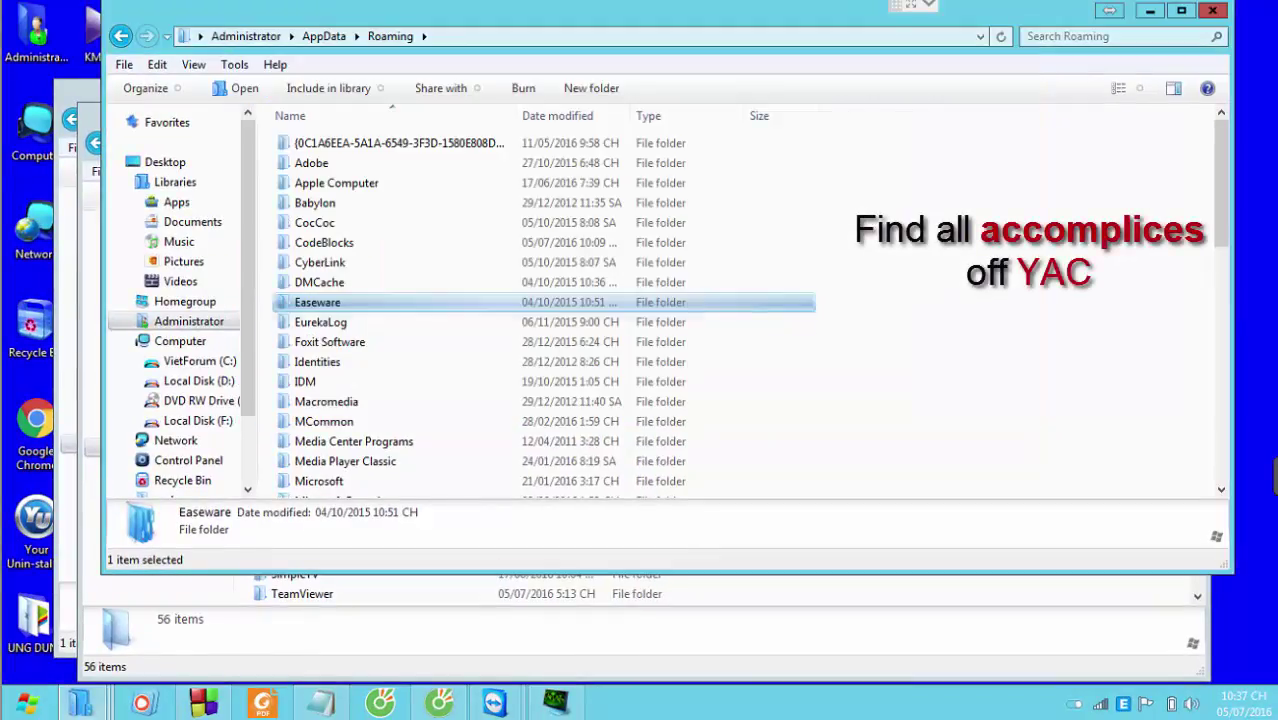
right_click(333, 306)
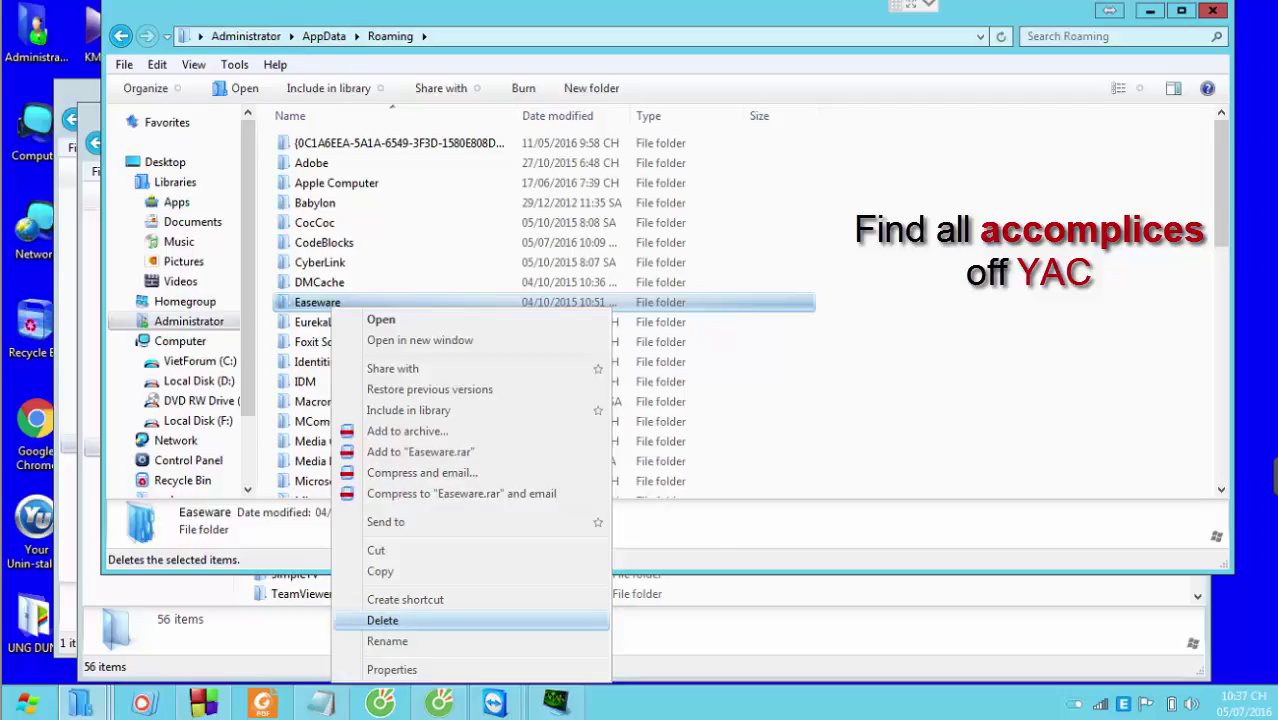
left_click(383, 621)
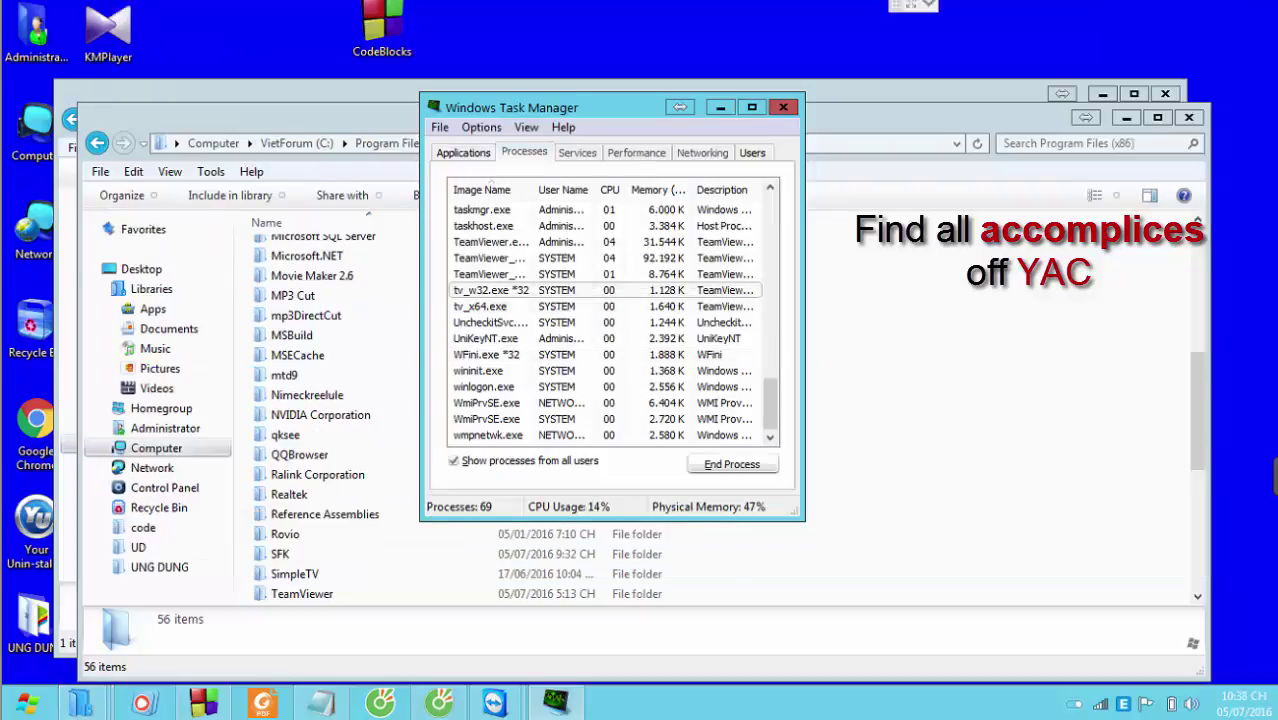
- Check the properties of the tv_w32.exe process for its description and file location, and close them
right_click(512, 290)
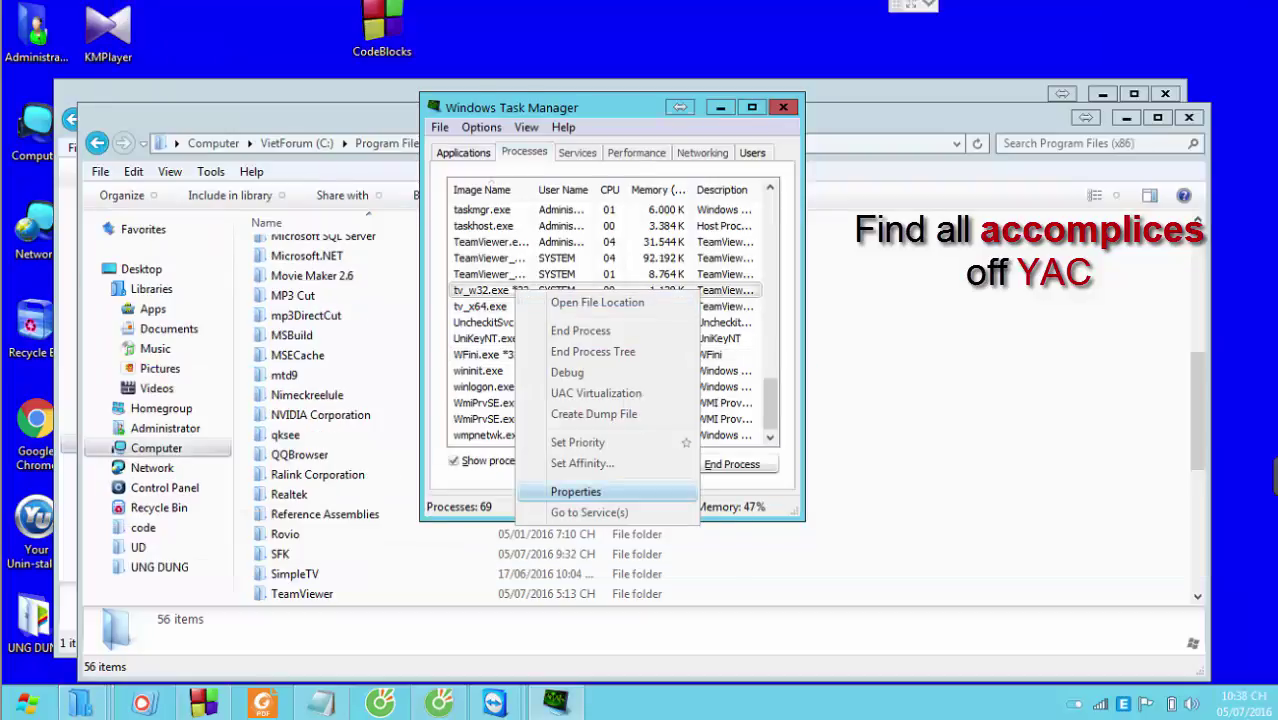
left_click(560, 493)
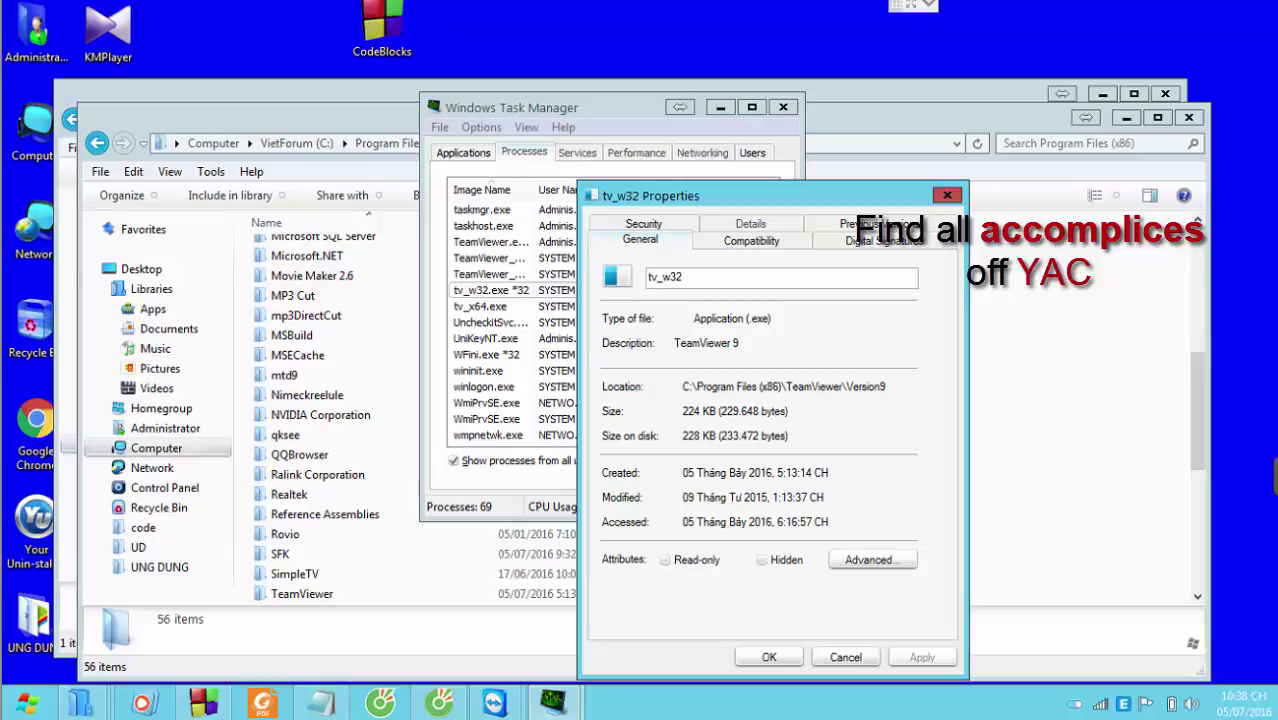
left_click_drag(886, 386, 803, 386)
key("Escape")
left_click(690, 387)
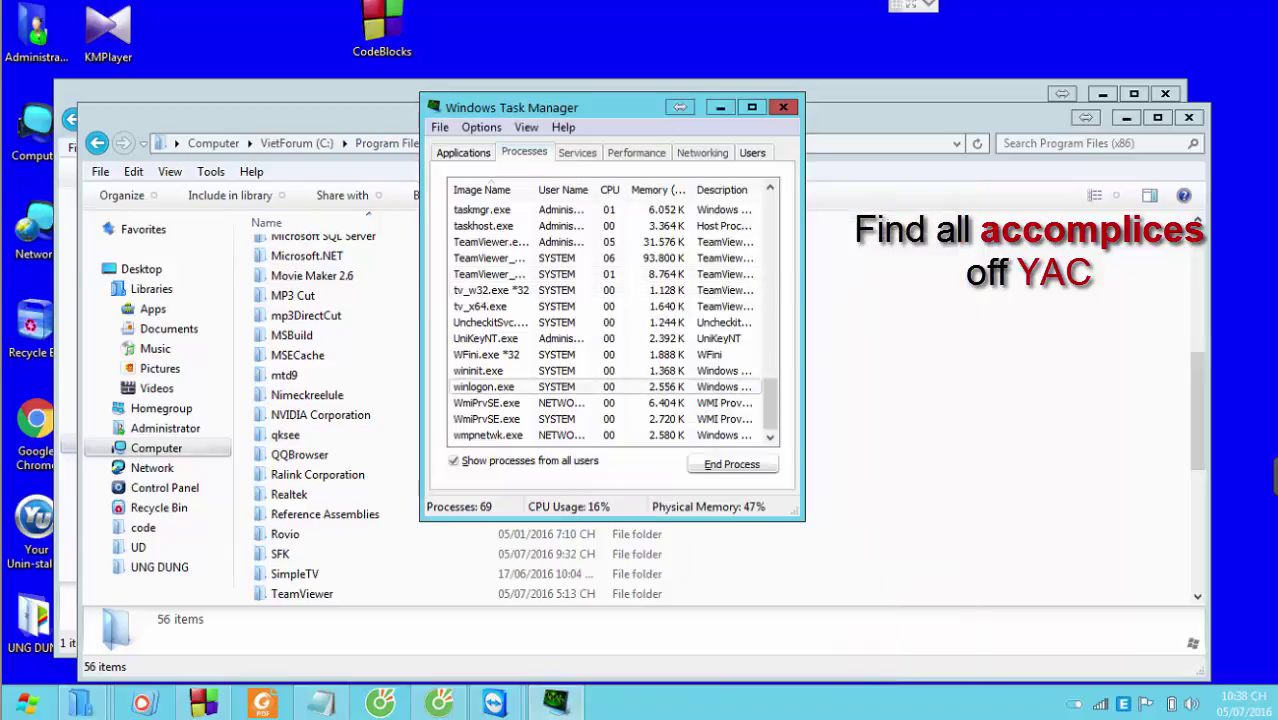
- Open the file location of the WFini.exe process and compare its folder with the ZwinpZ entry in Notepad
left_click(600, 355)
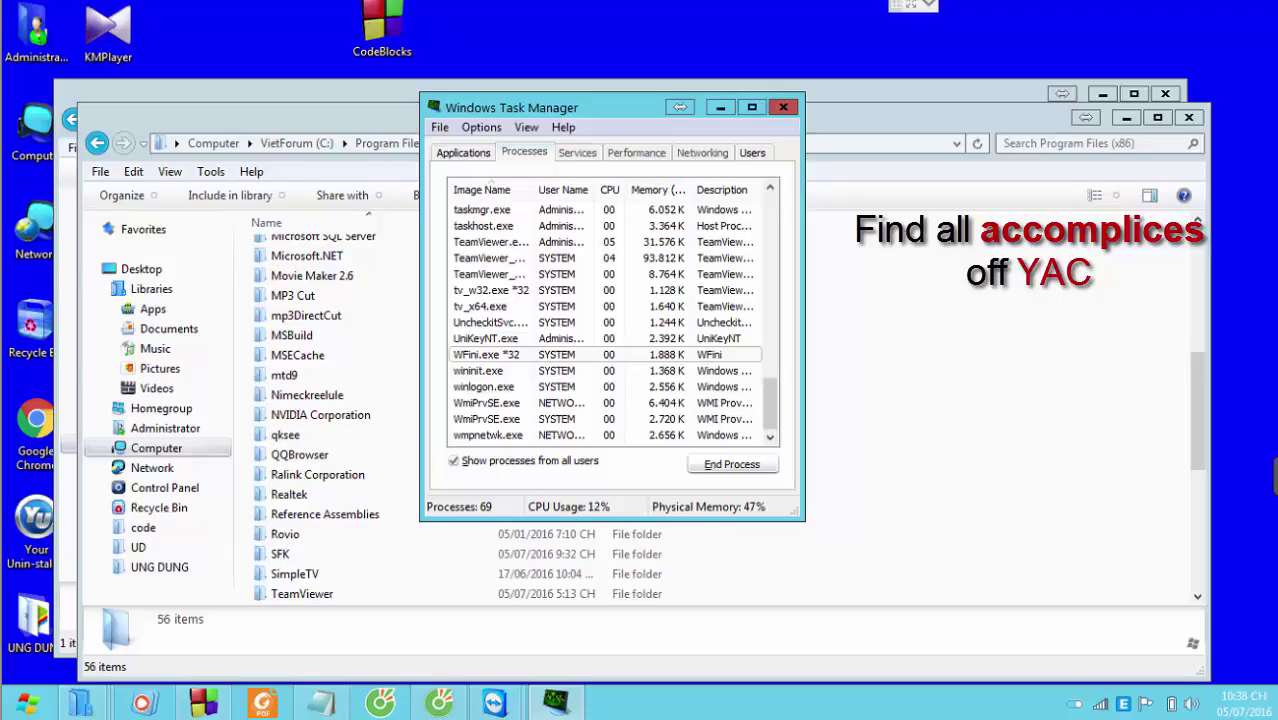
right_click(506, 352)
left_click(560, 367)
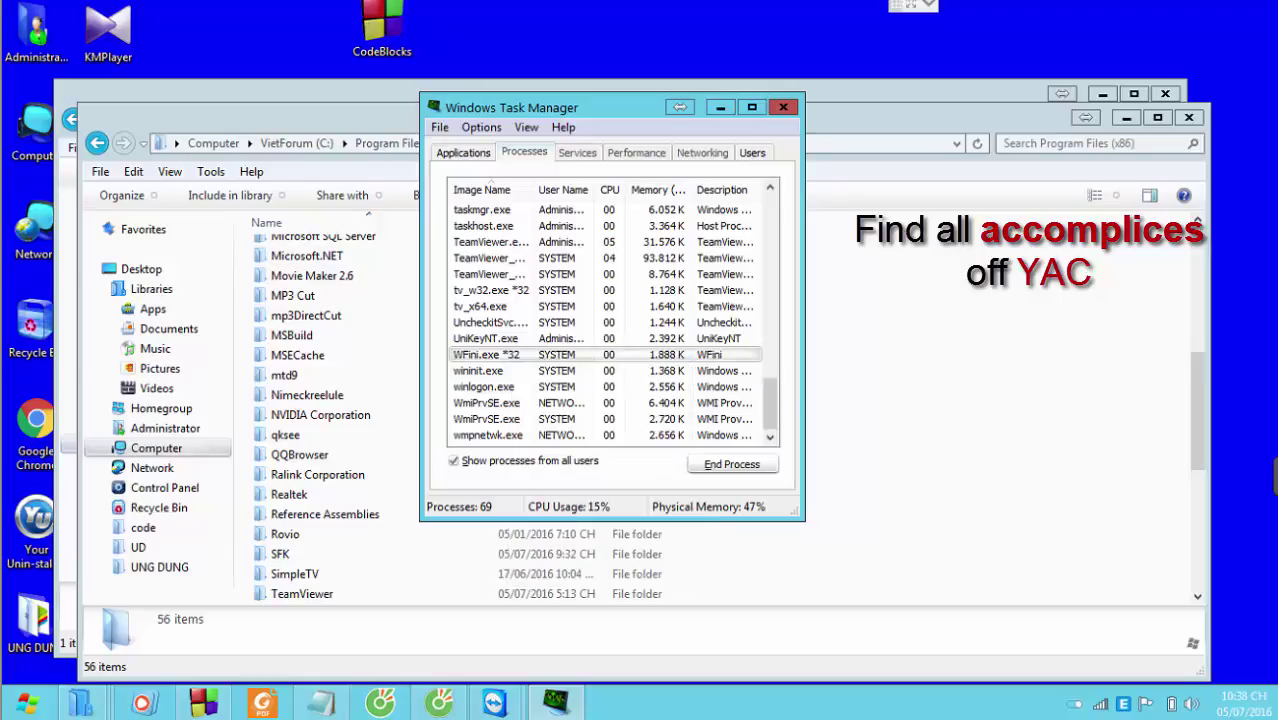
left_click(321, 703)
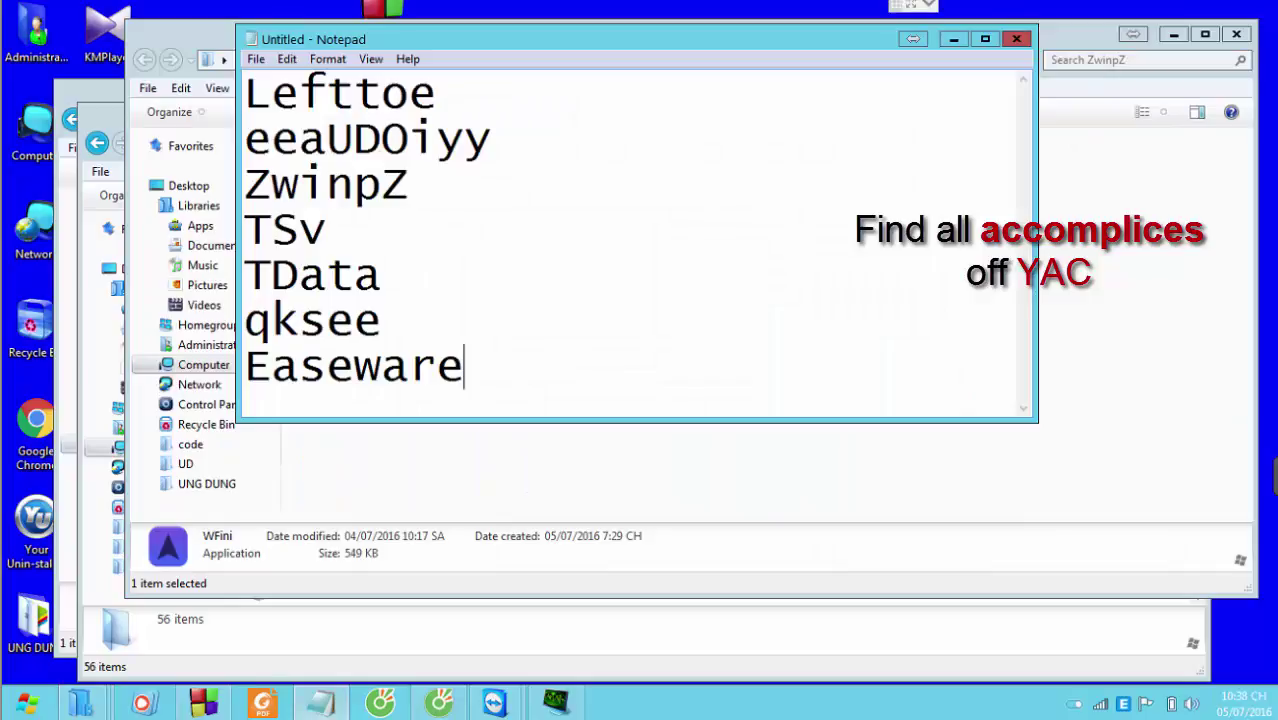
double_click(327, 186)
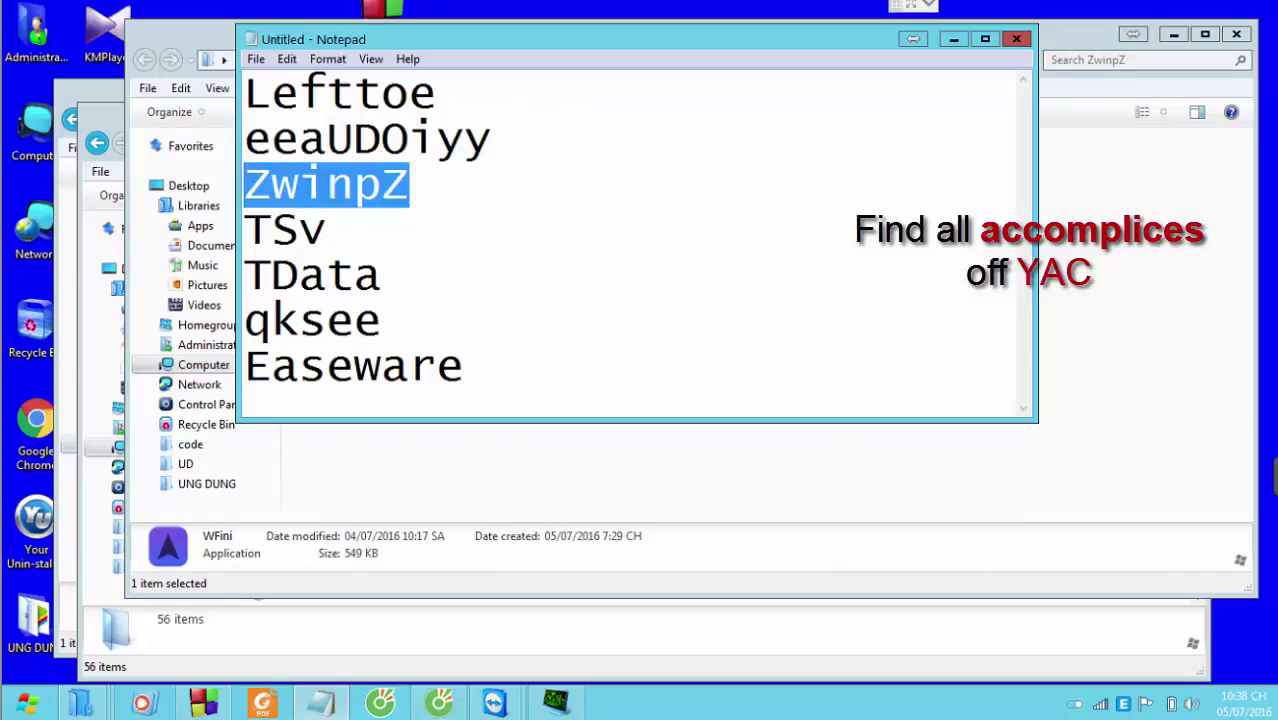
left_click(953, 38)
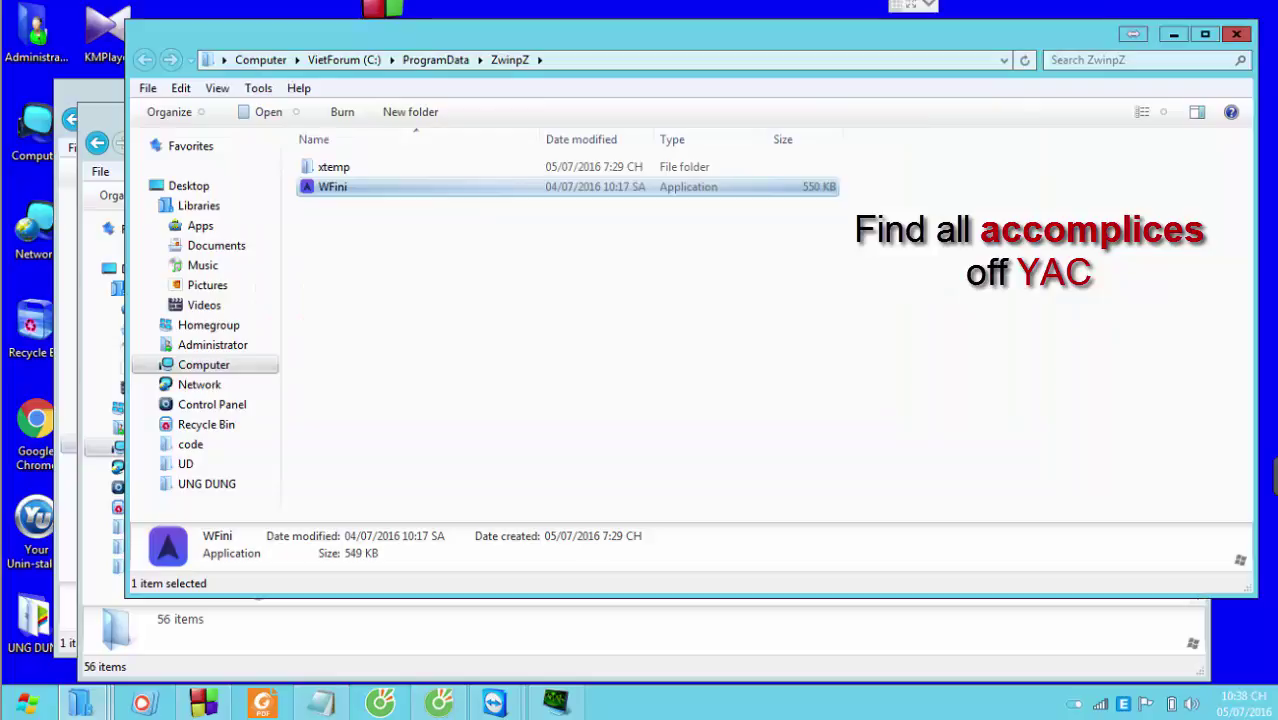
- End the process tree of WFini.exe in Task Manager
left_click(555, 703)
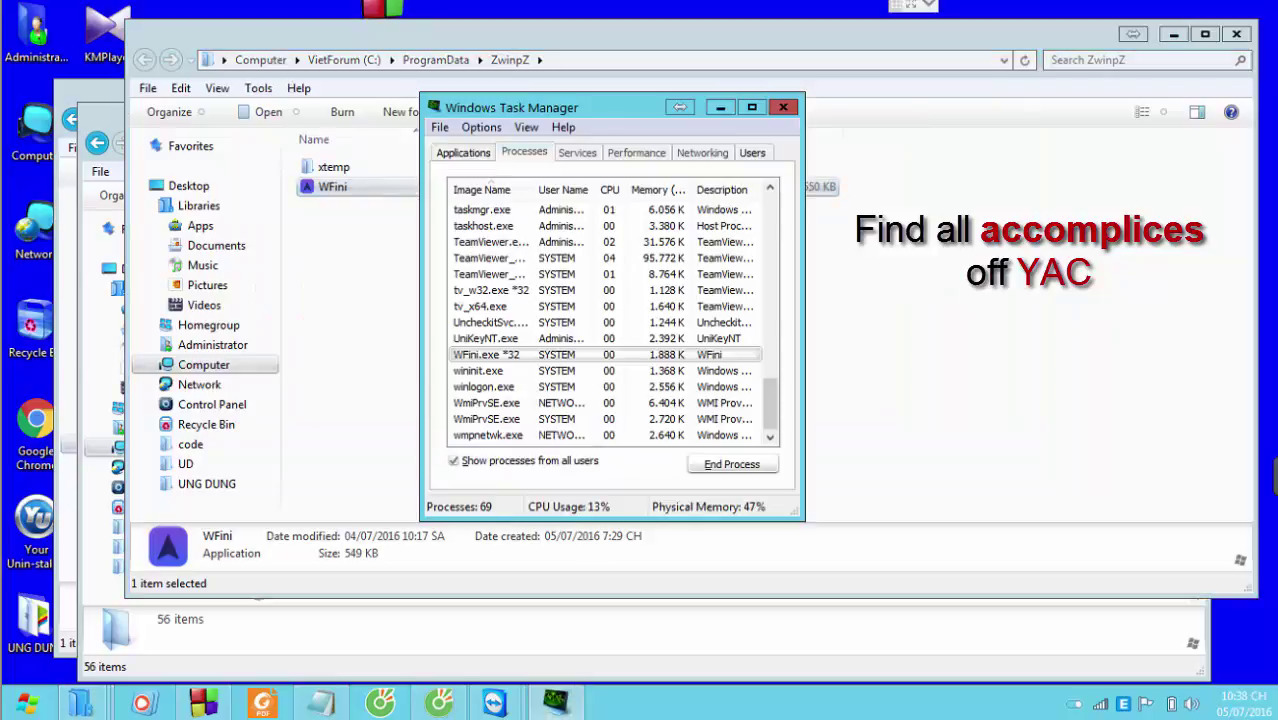
right_click(496, 355)
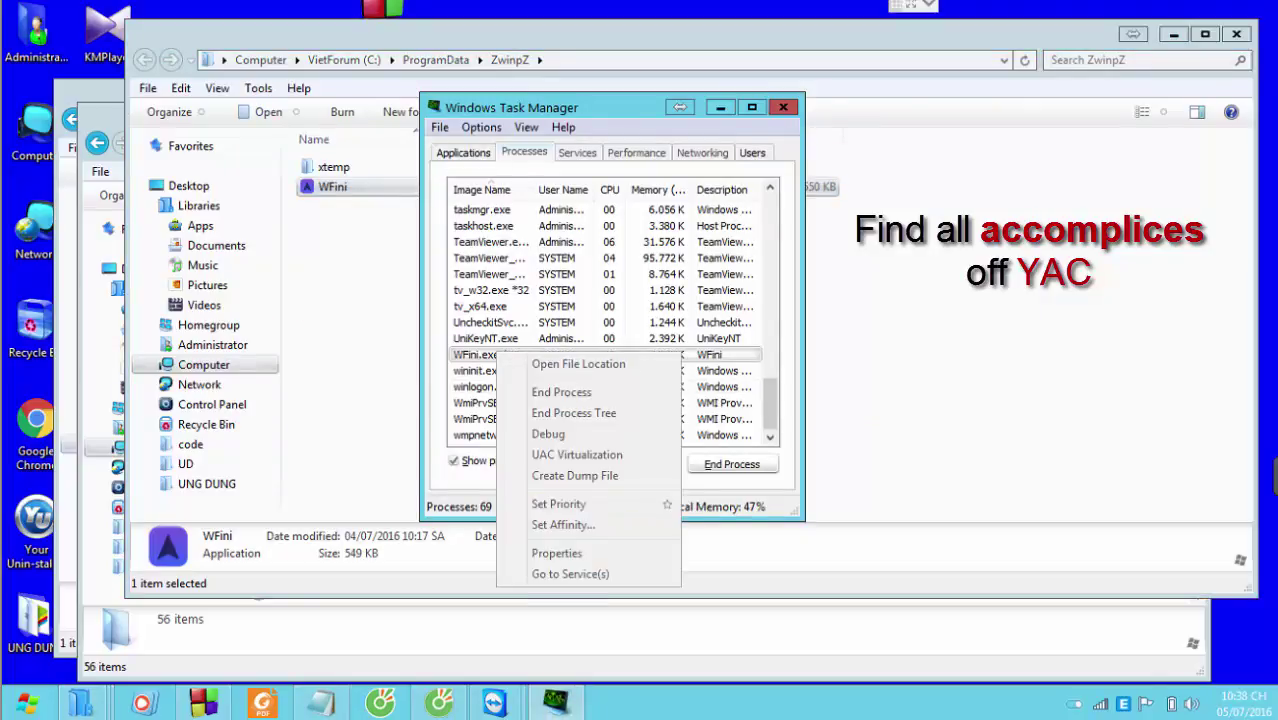
left_click(574, 413)
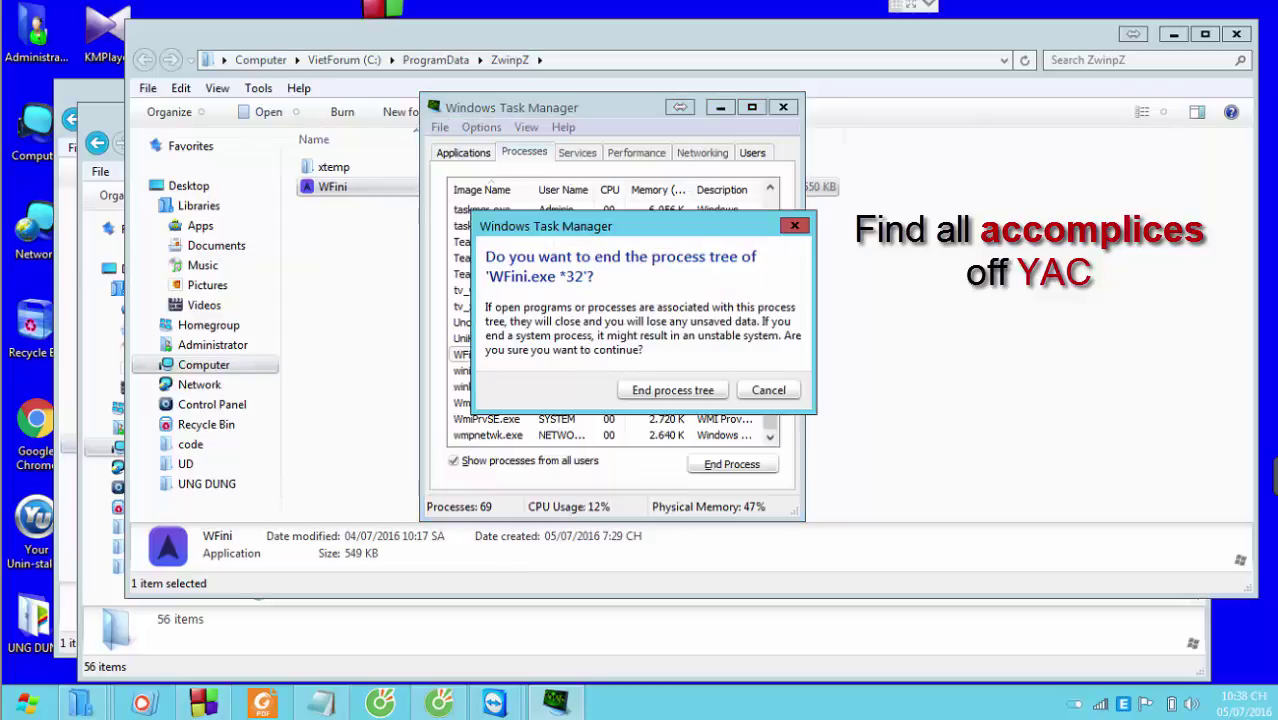
key("Return")
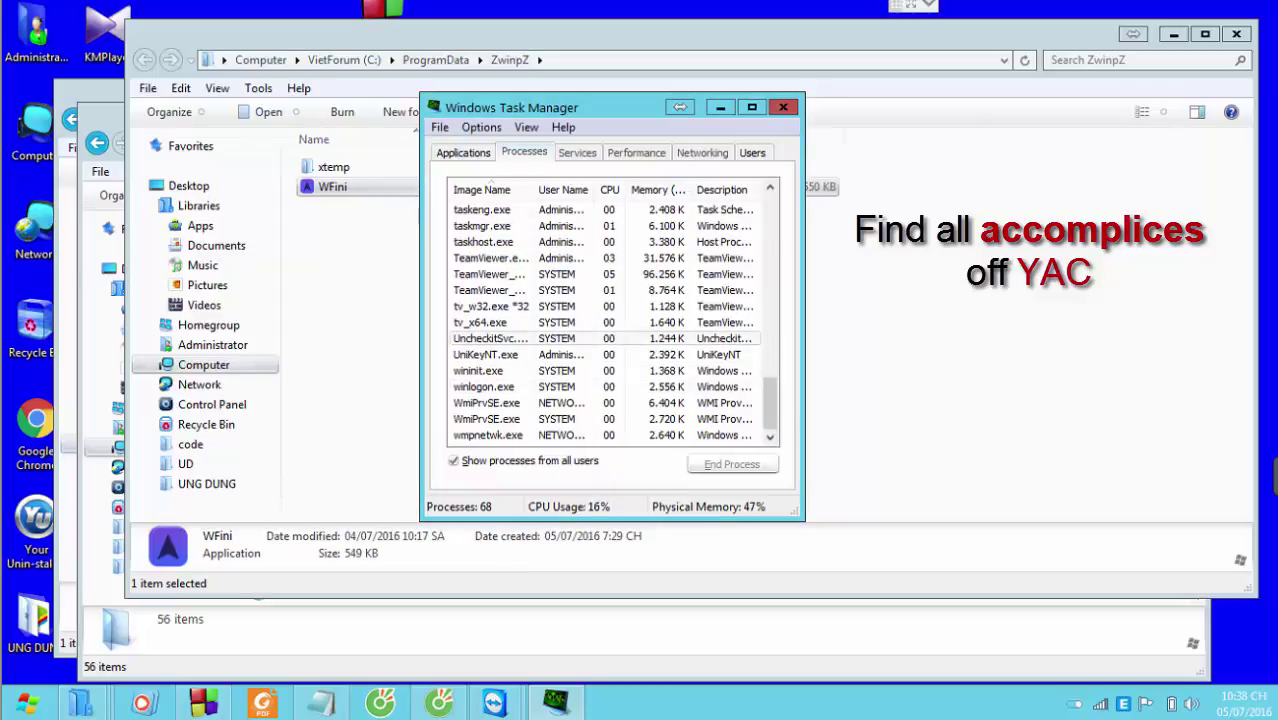
- Go up to the ProgramData folder and delete the ZwinpZ folder
left_click(436, 60)
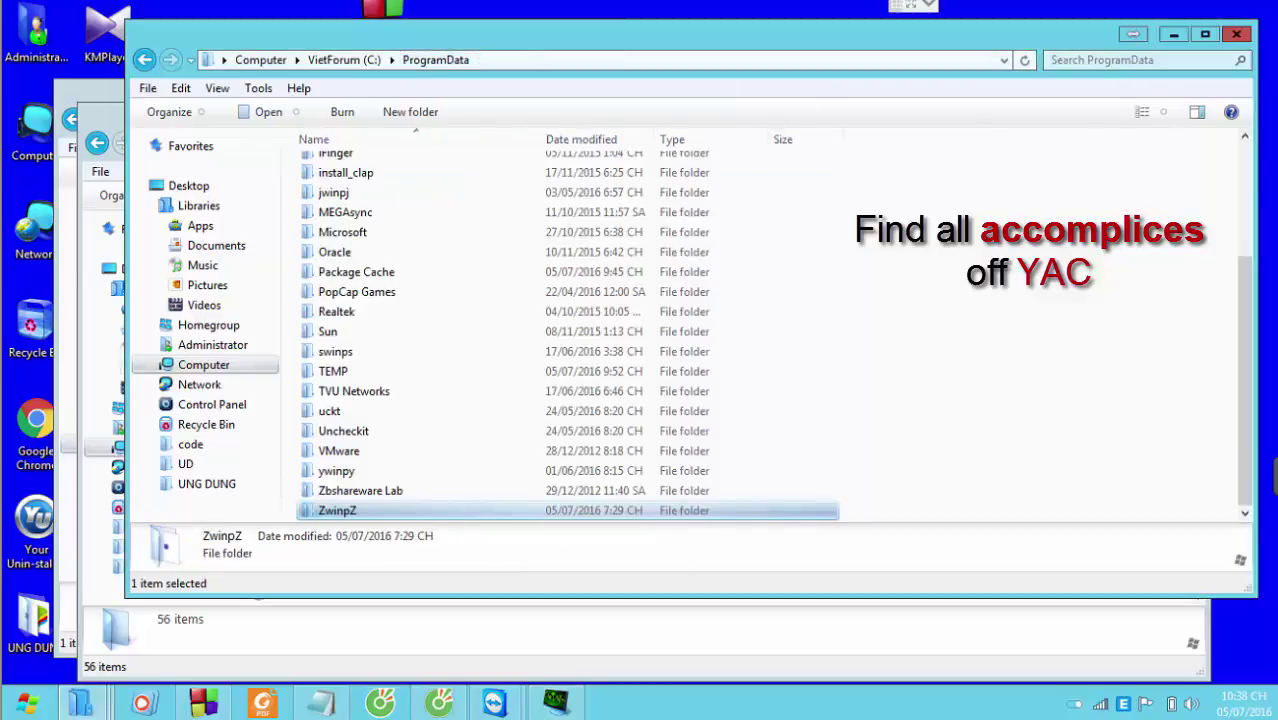
right_click(357, 508)
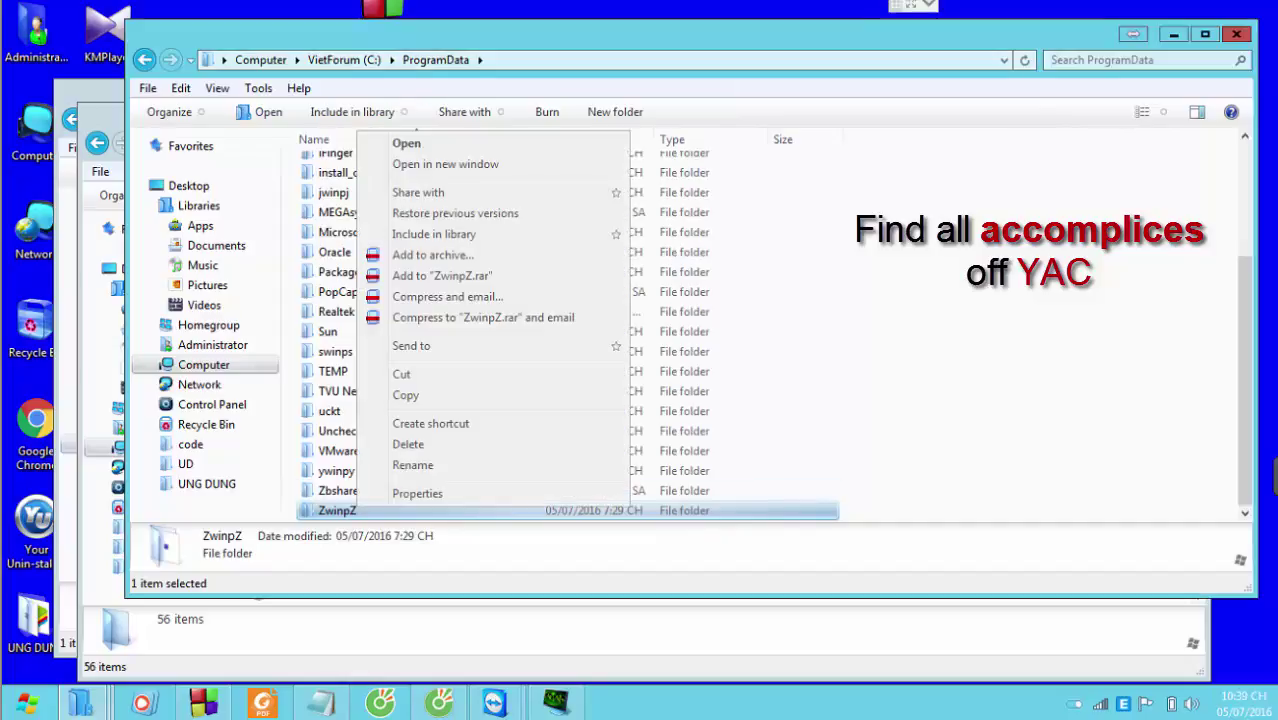
left_click(408, 444)
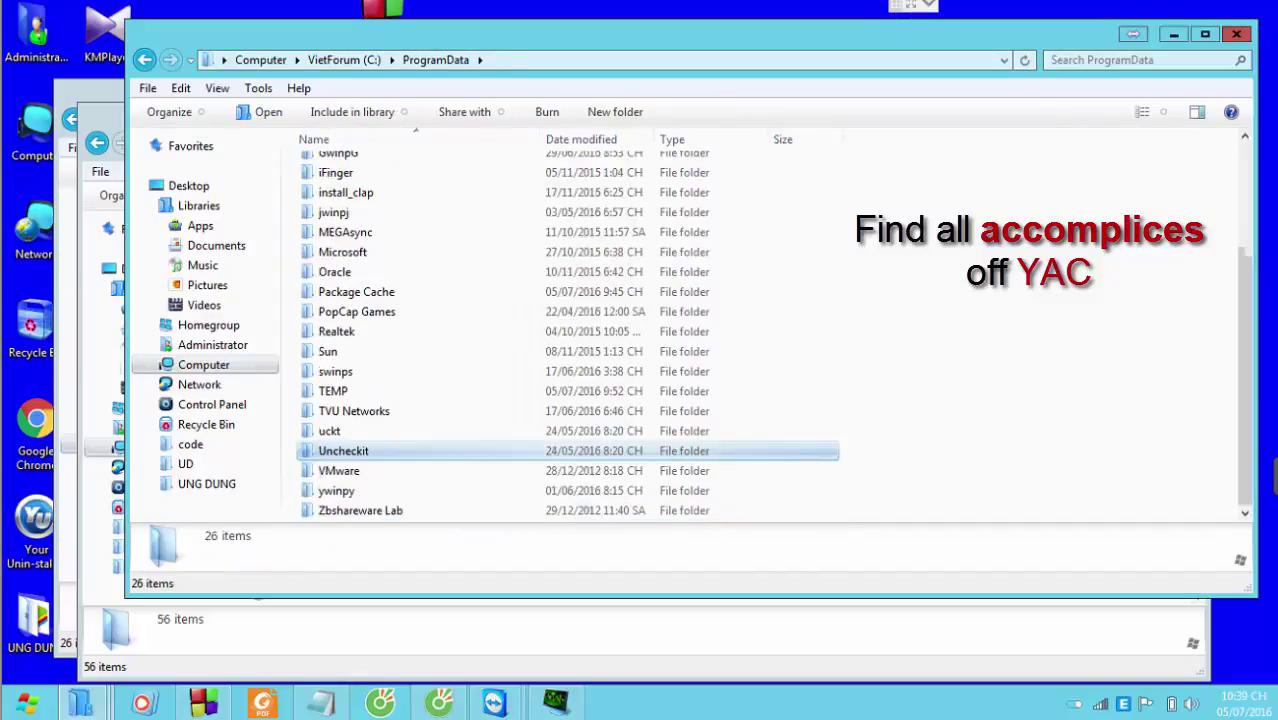
- Open the suspicious ywinpy folder in ProgramData to inspect its files and copy the folder name from its path
left_click(330, 431)
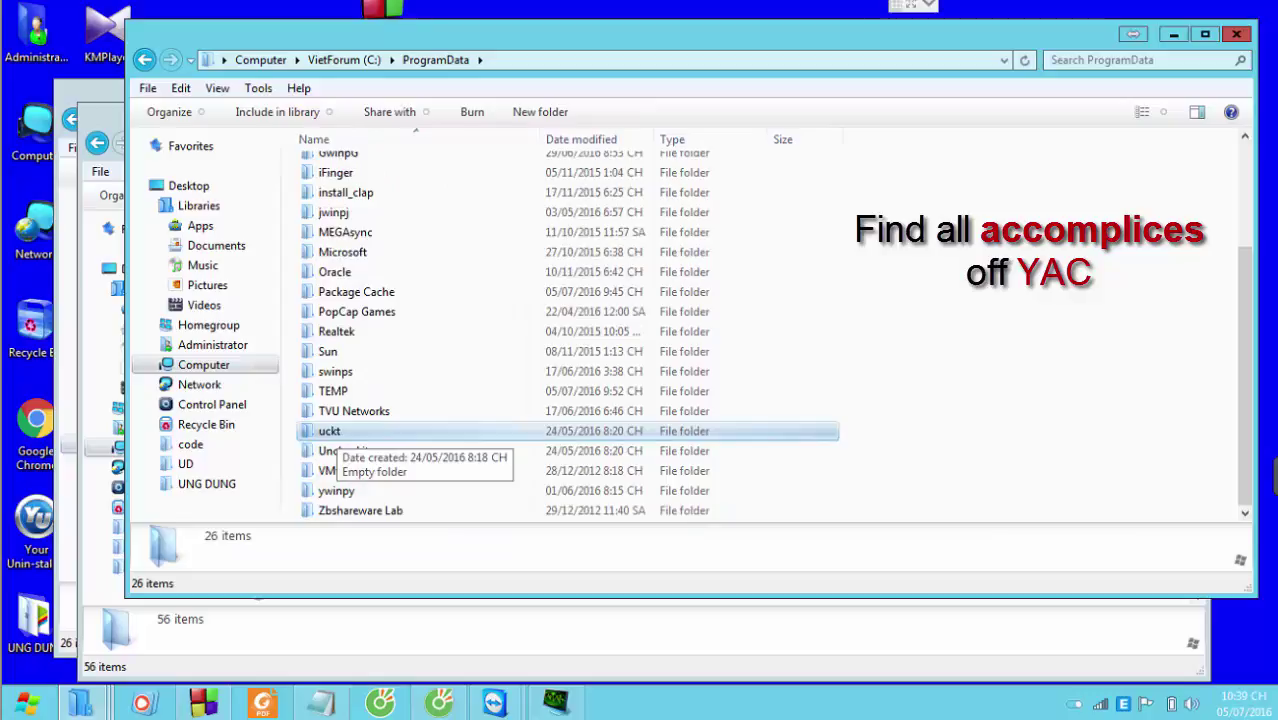
left_click(354, 411)
left_click(336, 490)
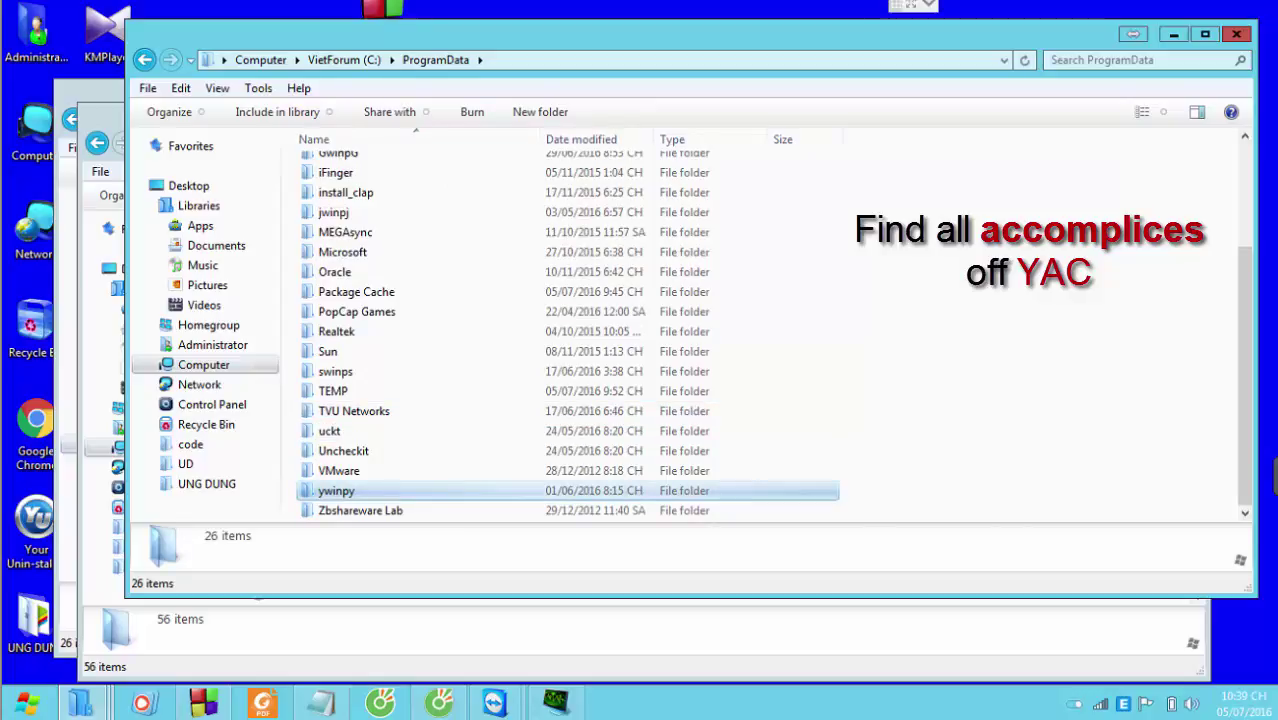
double_click(336, 490)
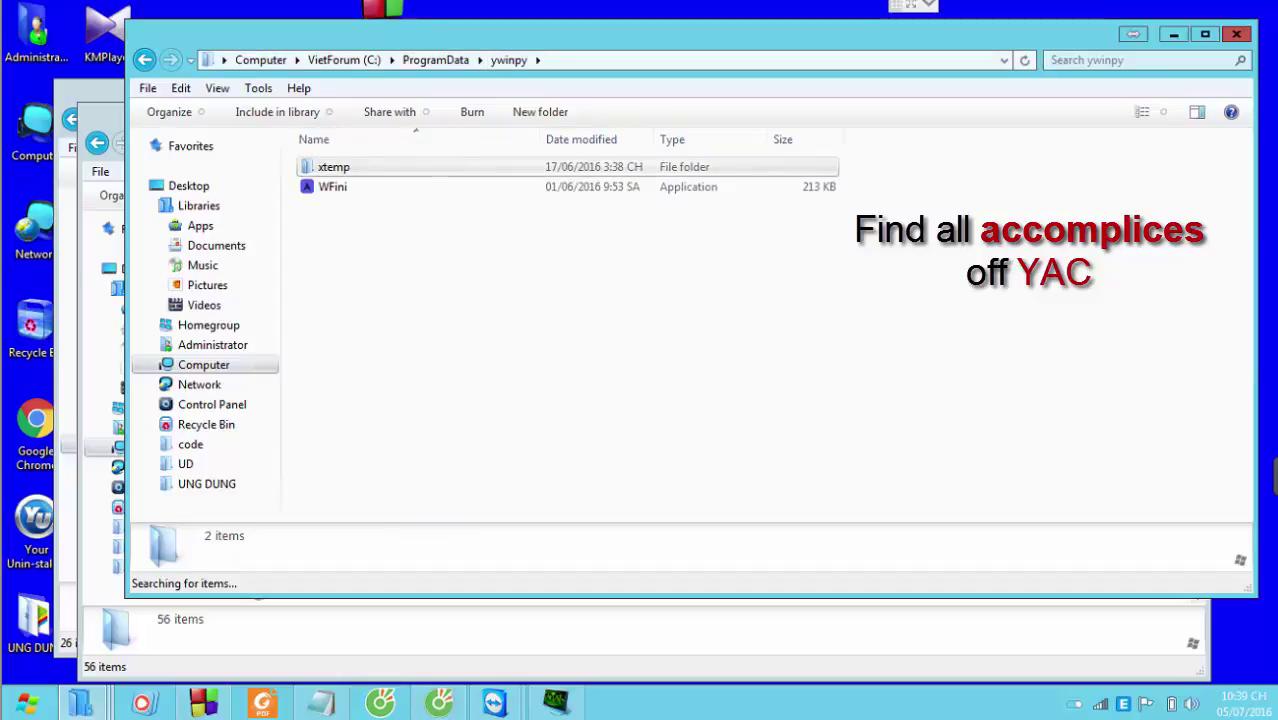
left_click(757, 60)
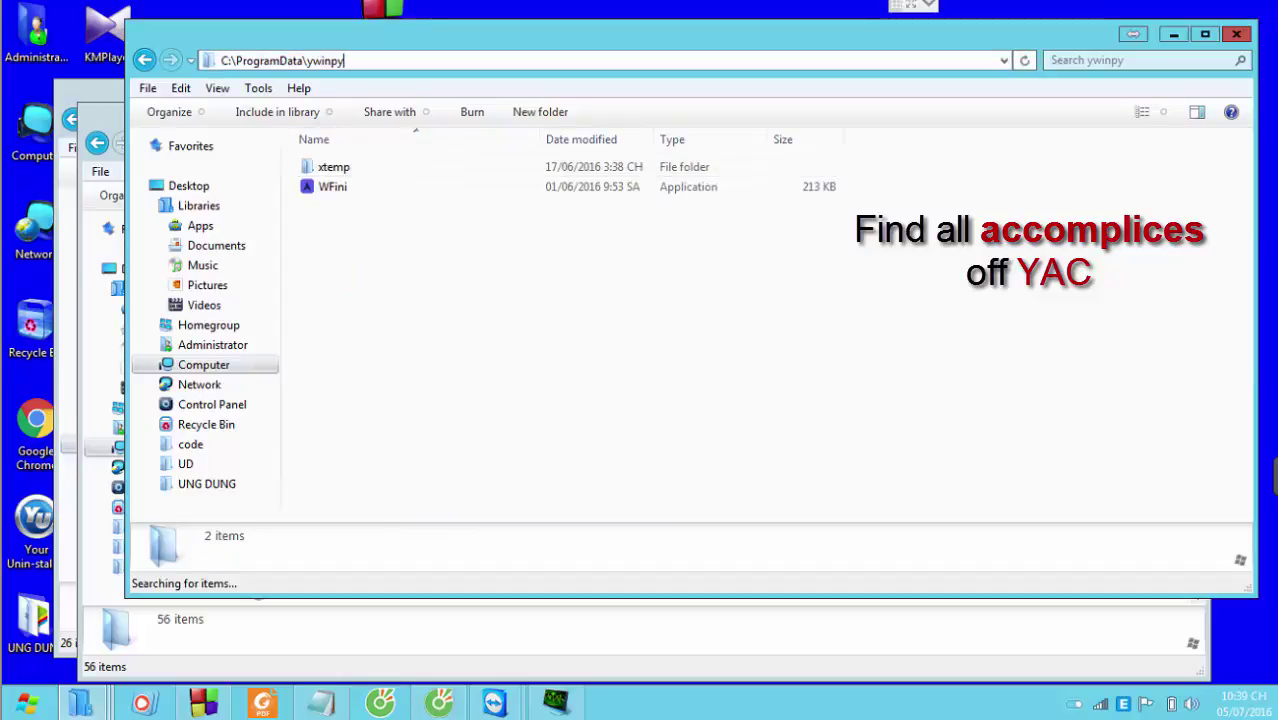
key("ctrl+shift+Left")
key("ctrl+c")
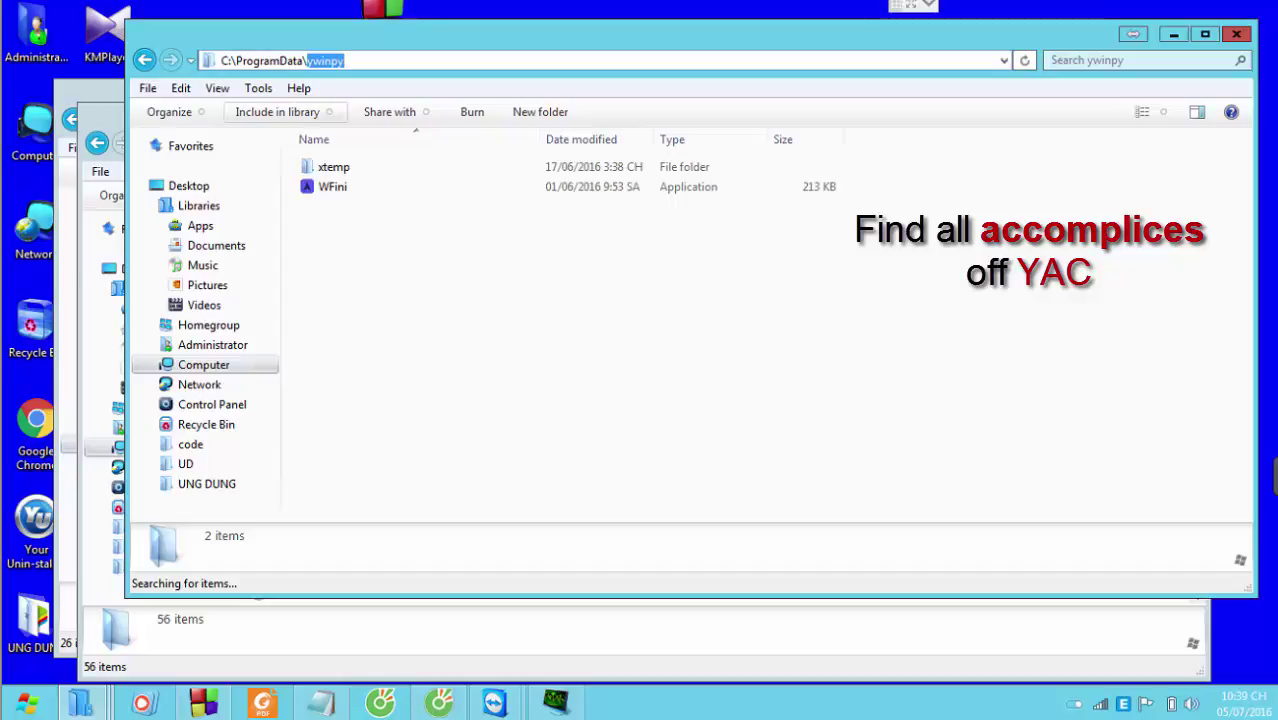
left_click(270, 60)
key("Return")
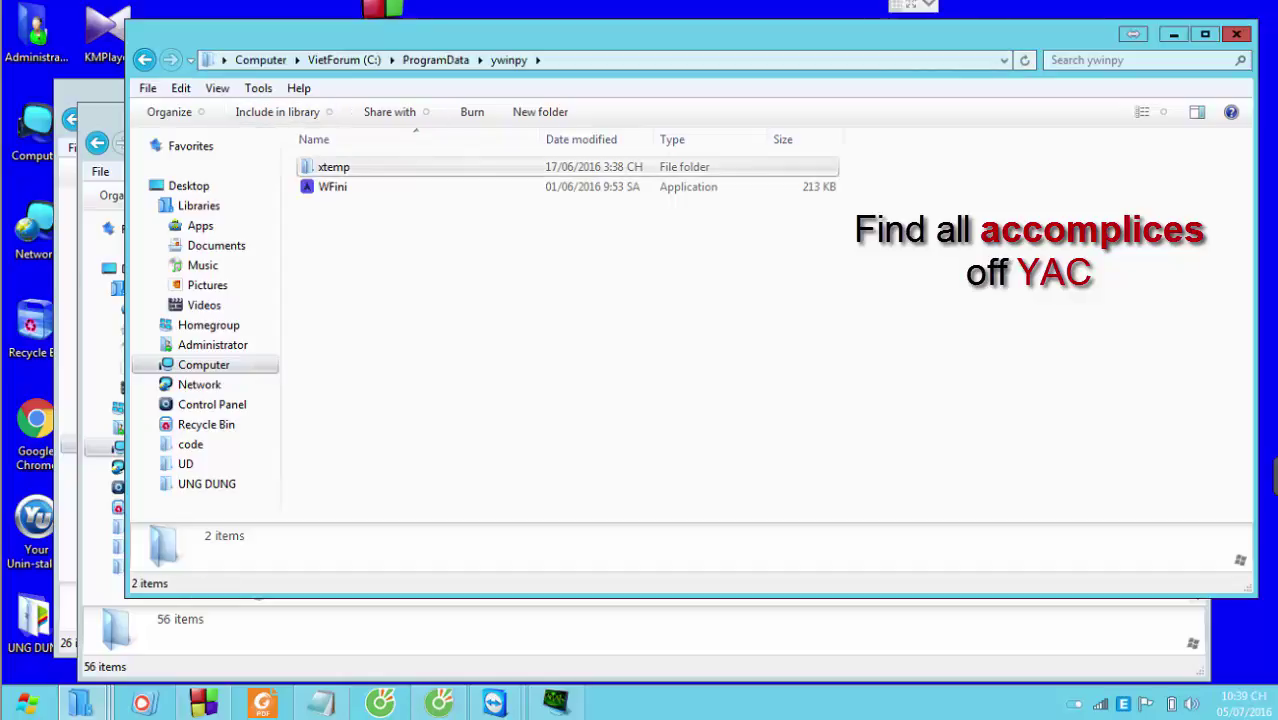
- Return to ProgramData and delete the ywinpy folder
left_click(435, 60)
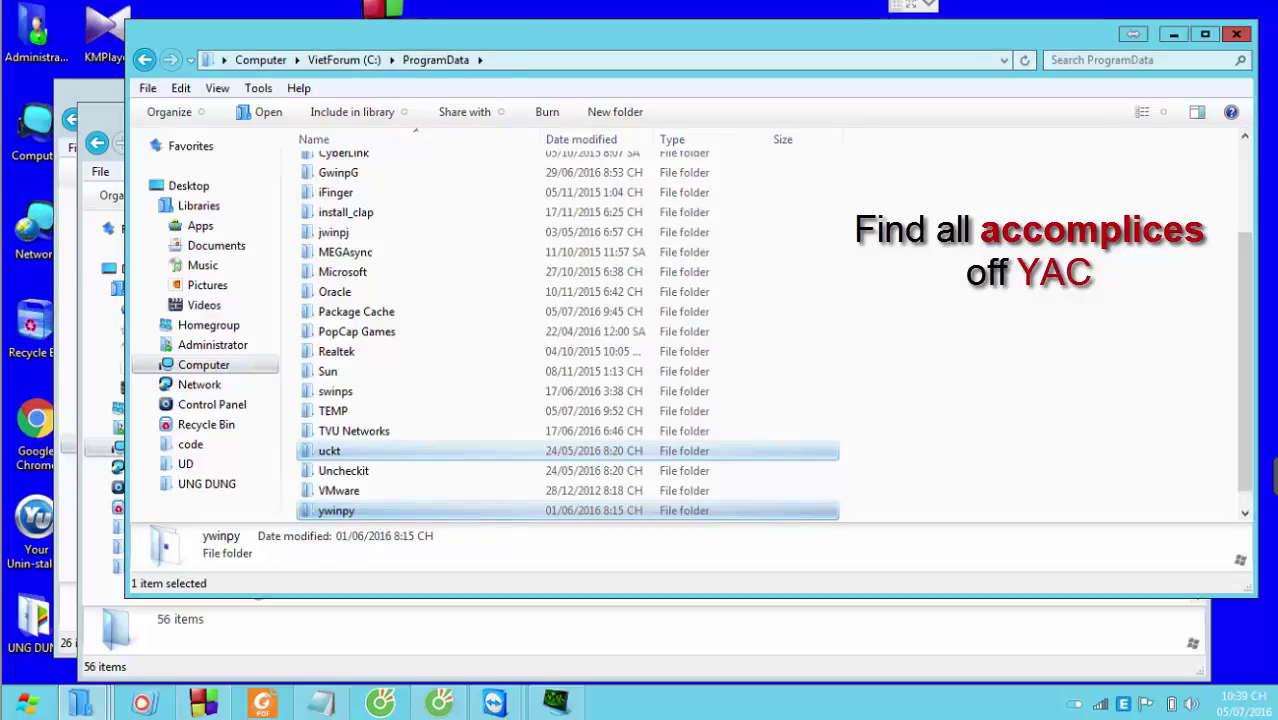
right_click(336, 511)
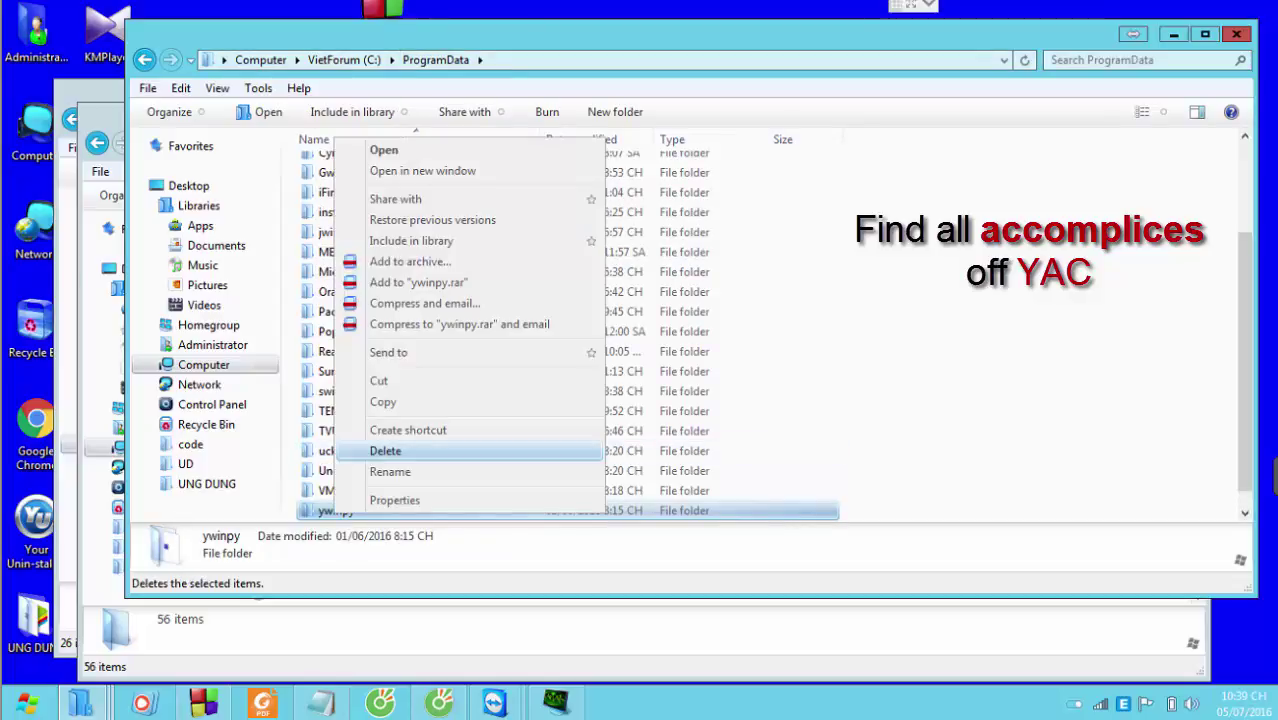
left_click(385, 451)
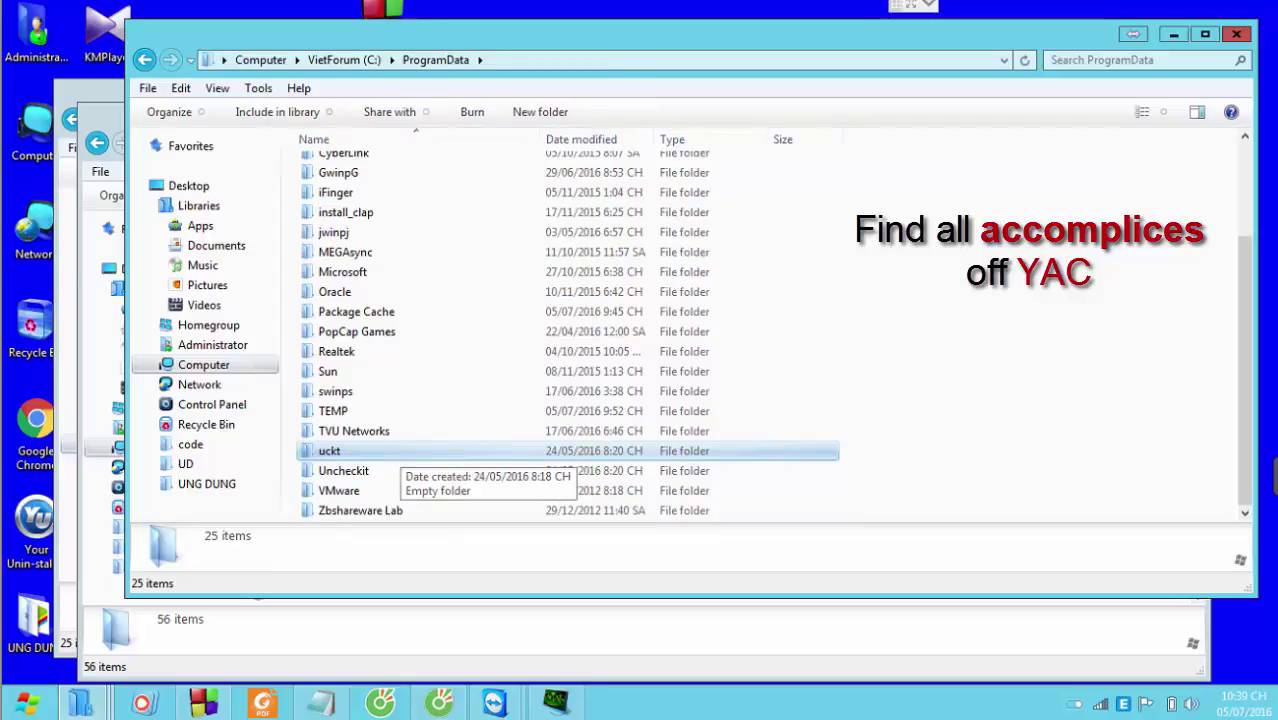
- Paste the copied name ywinpy on a new line between ZwinpZ and TSv in Notepad
right_click(494, 703)
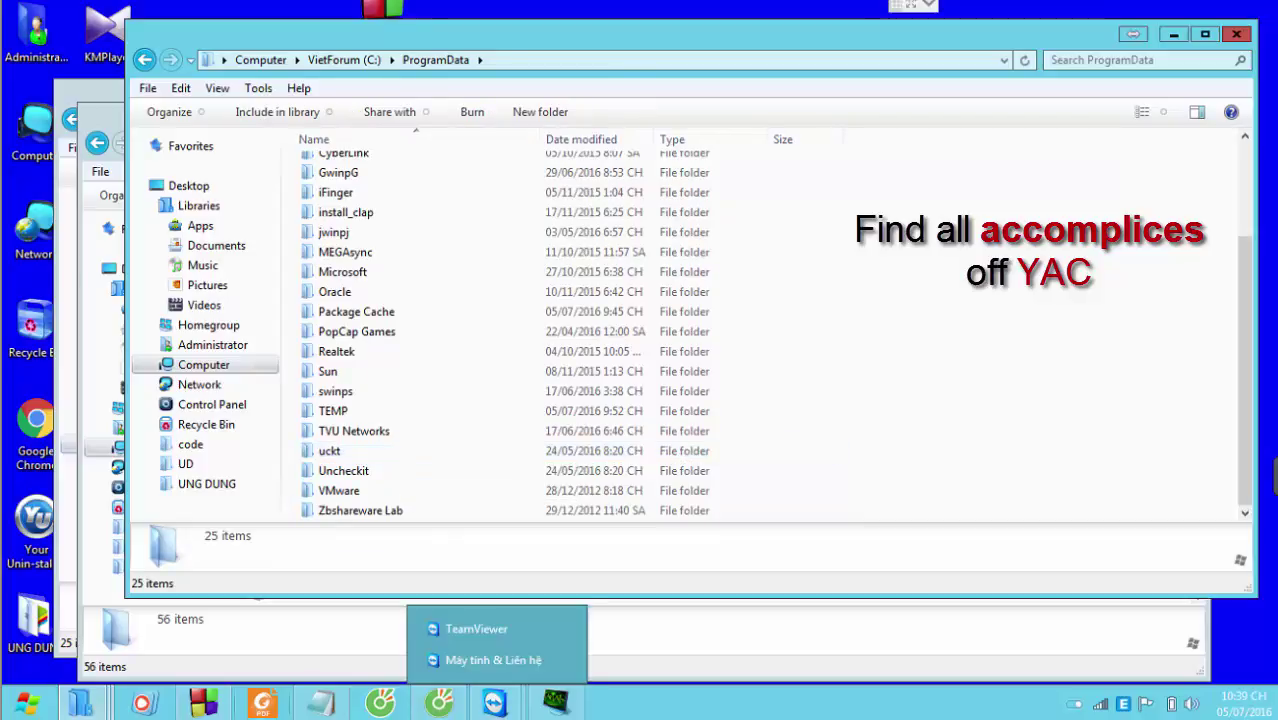
key("Escape")
key("alt+Tab")
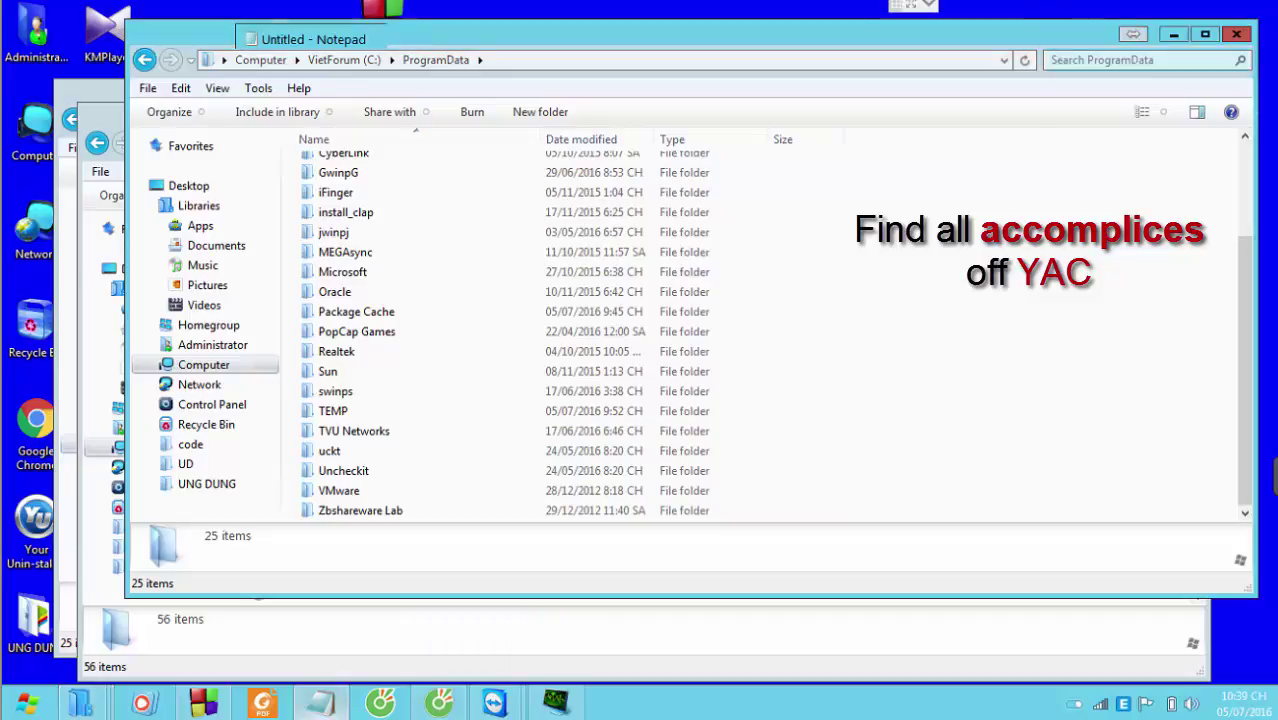
key("Right")
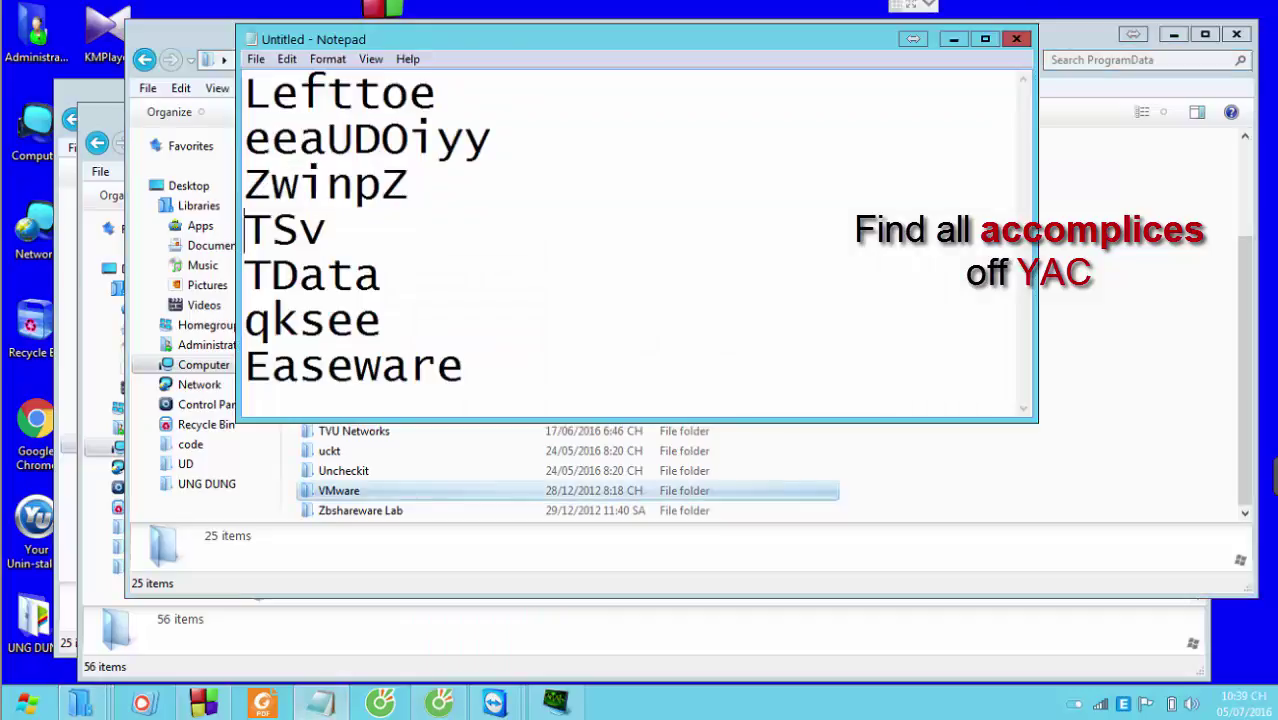
key("Return")
key("Up")
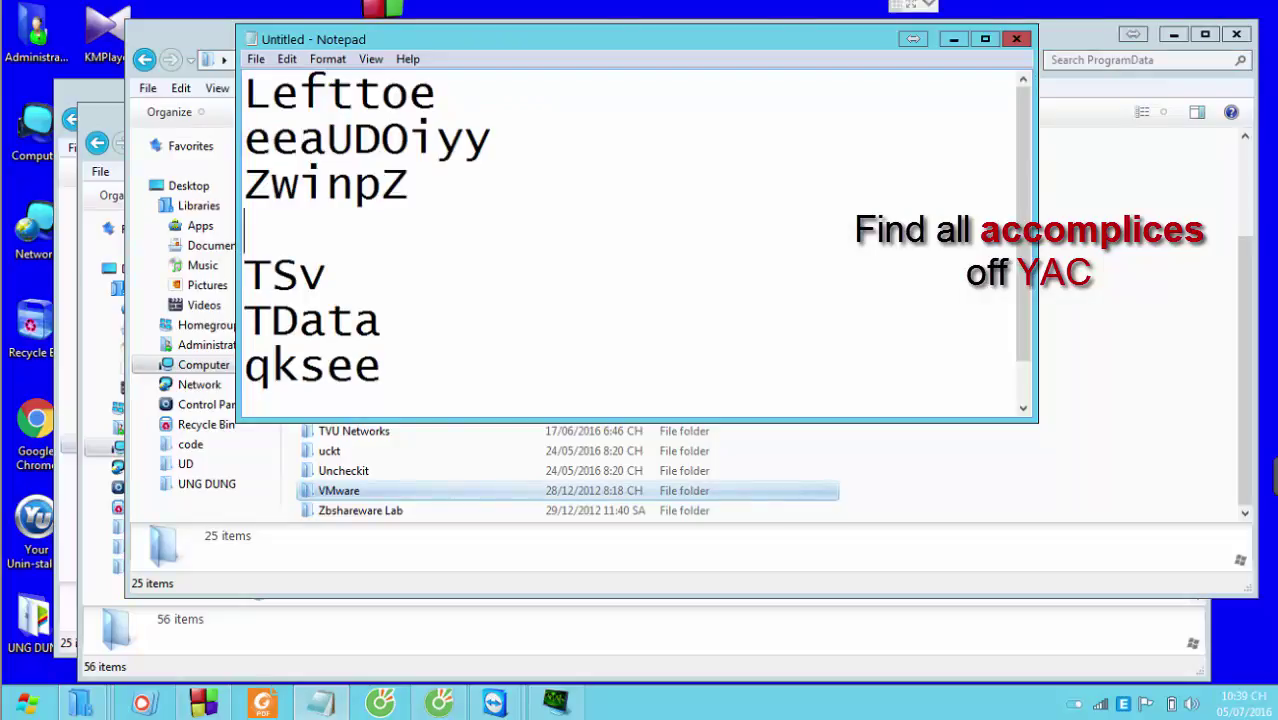
key("ctrl+v")
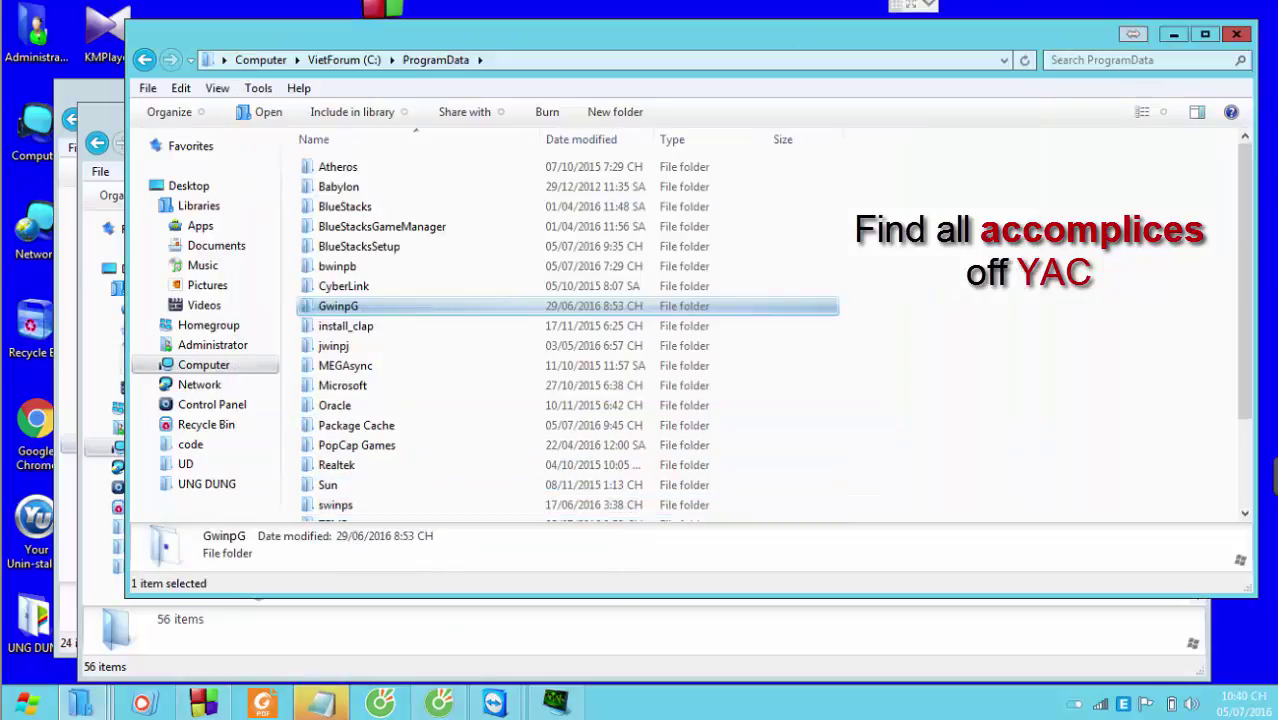
- Add iFinger on a new line below Easeware in Notepad and start an empty line after it
key("alt+Tab")
left_click(463, 412)
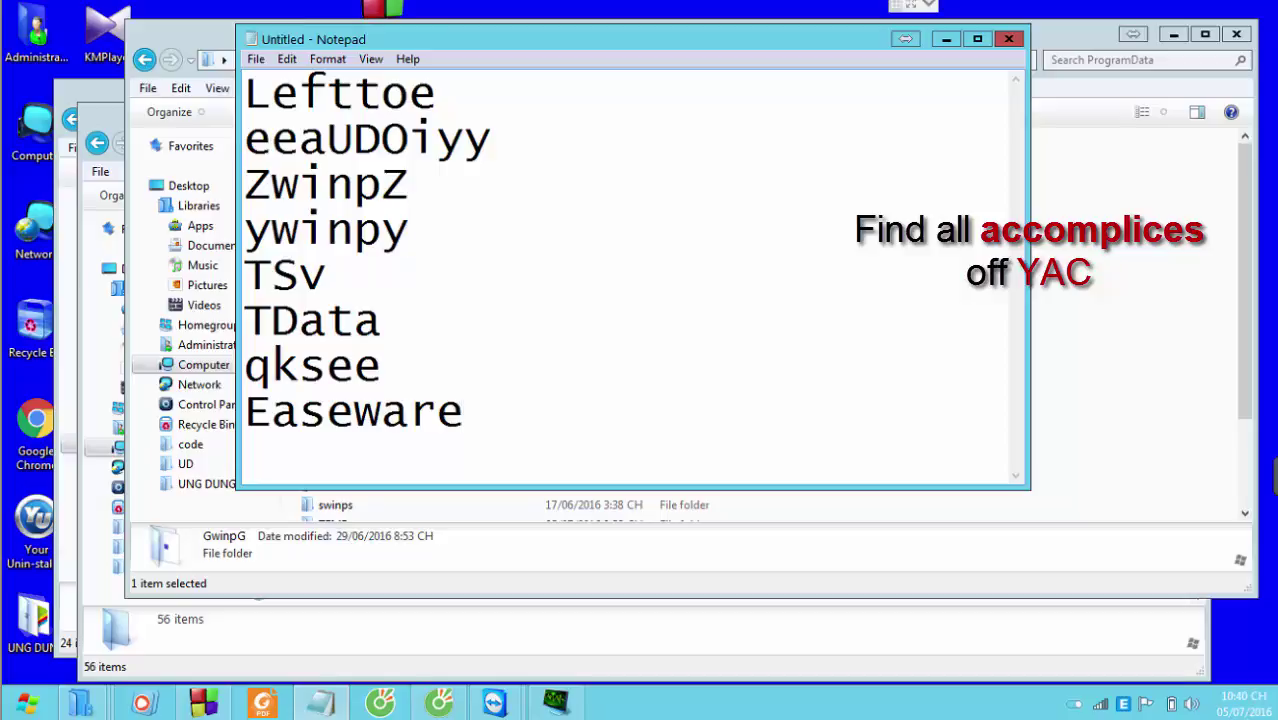
key("Return")
type("iFing")
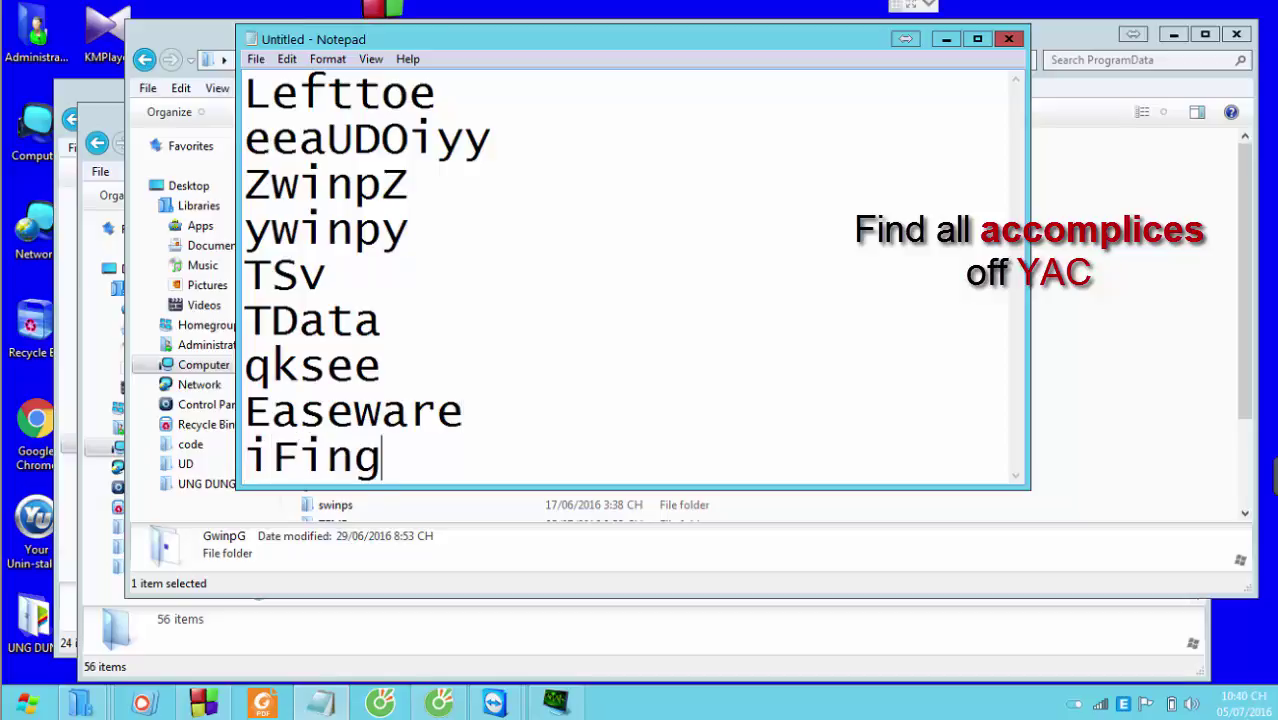
type("er")
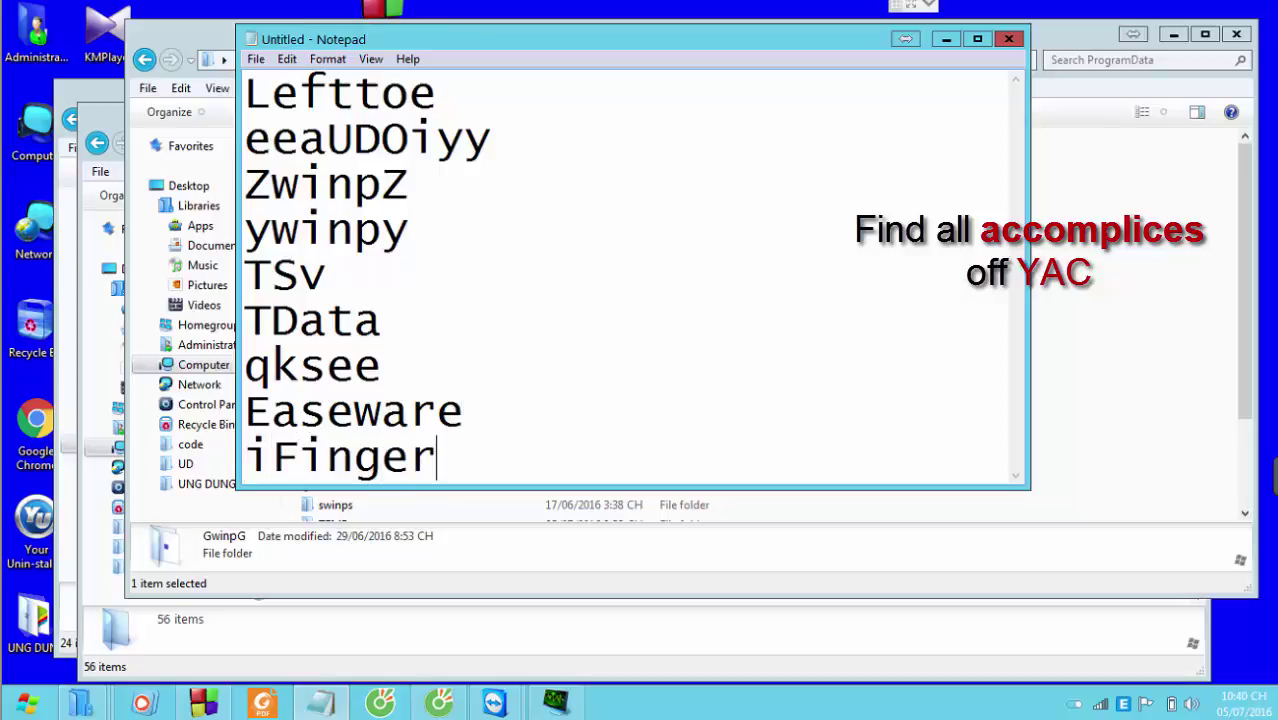
key("Return")
- Open the GwinpG folder in ProgramData to inspect its files, return to ProgramData and copy the folder's name
left_click(1088, 410)
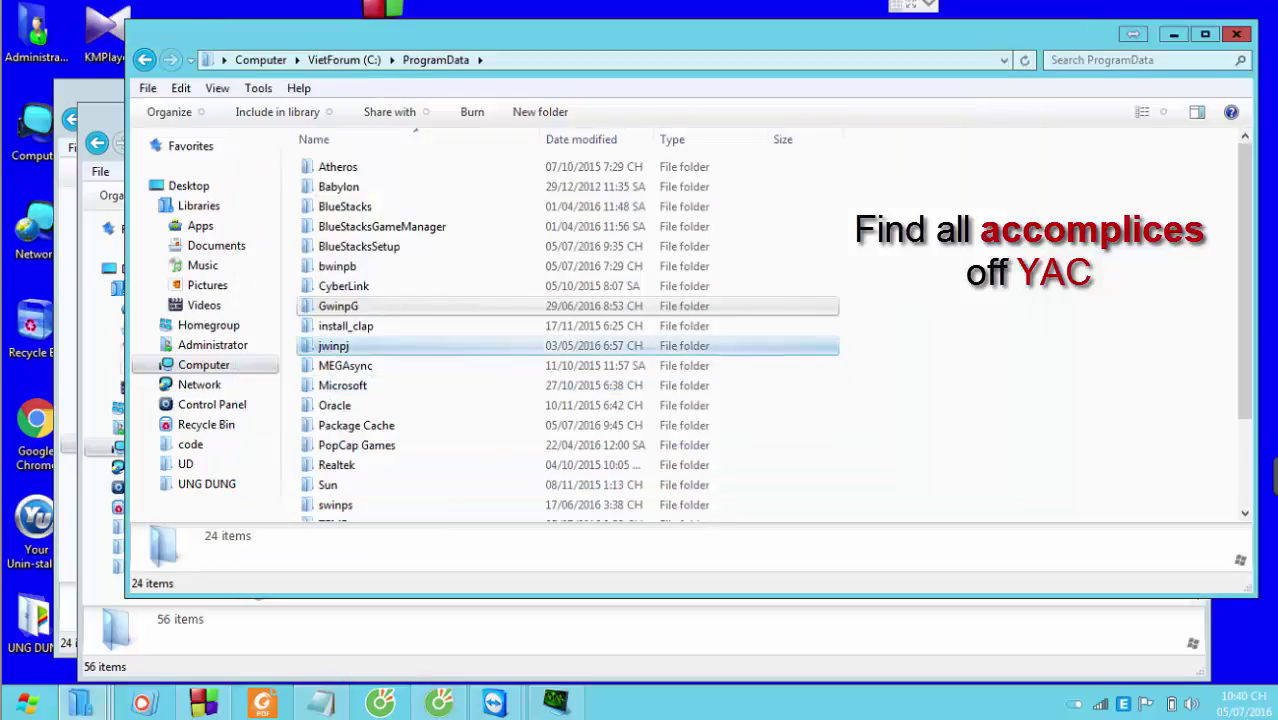
left_click(338, 306)
right_click(340, 306)
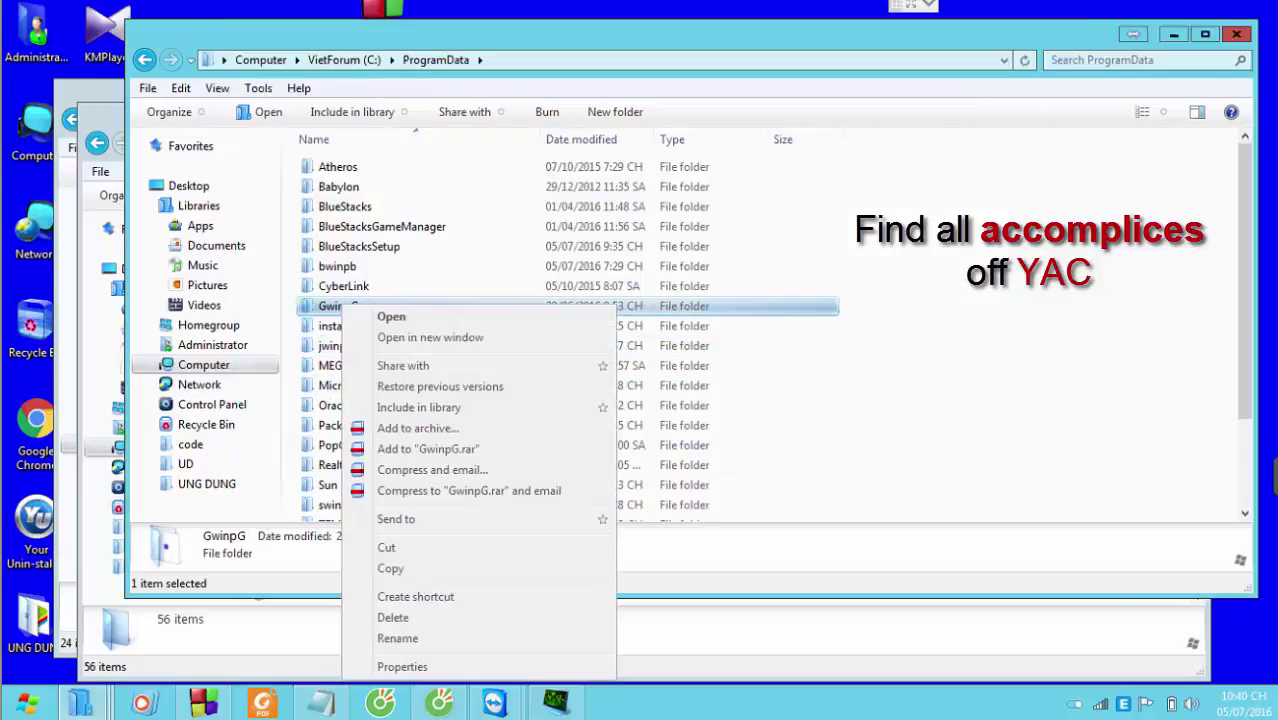
left_click(391, 316)
left_click(333, 186)
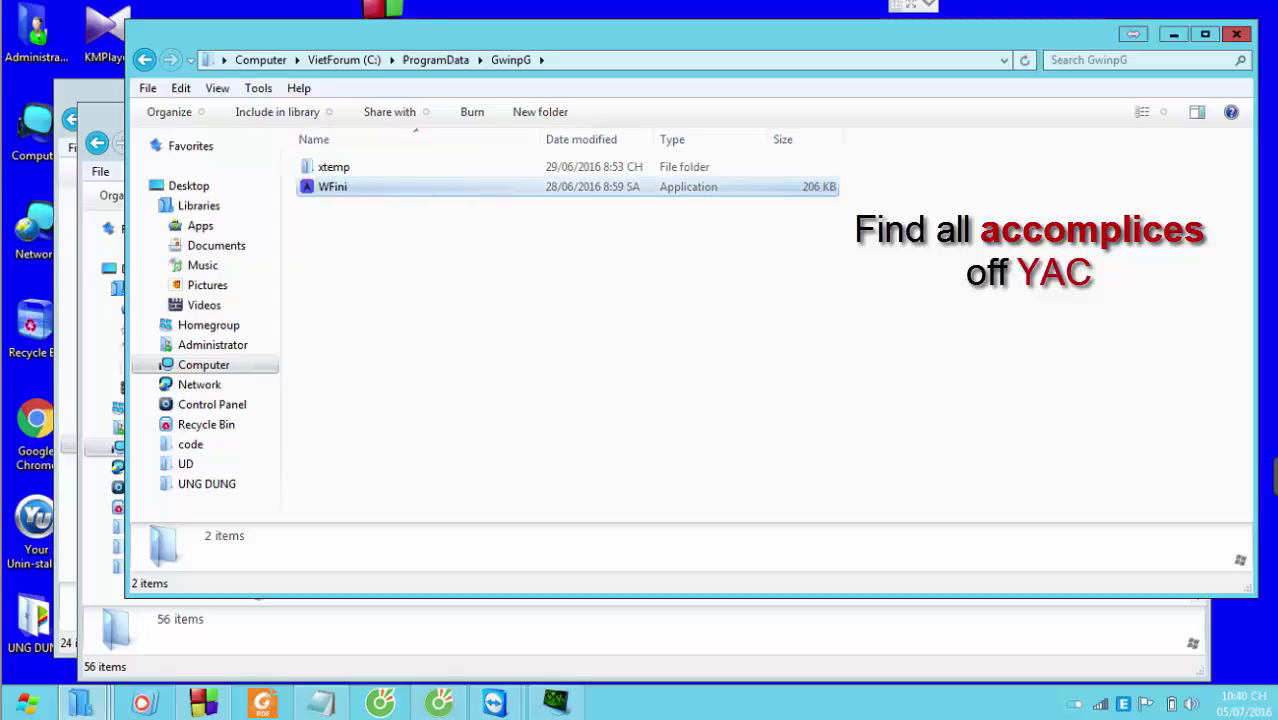
key("BackSpace")
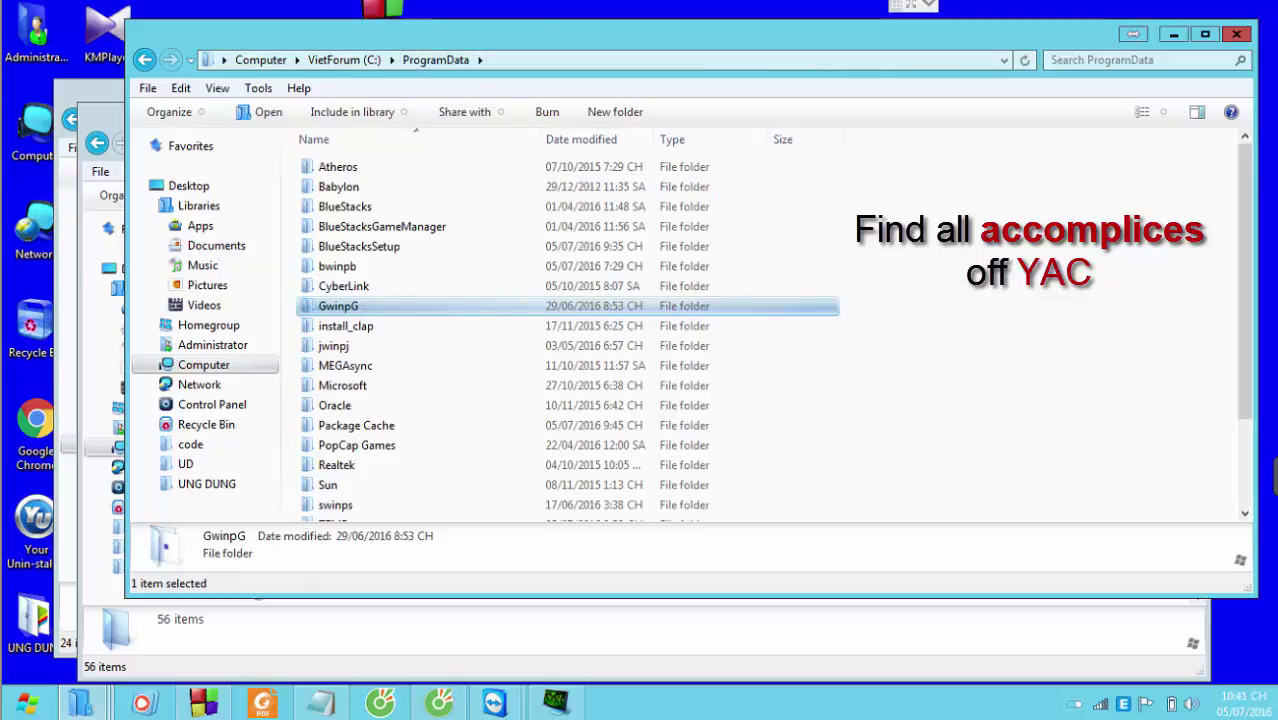
key("F2")
key("ctrl+c")
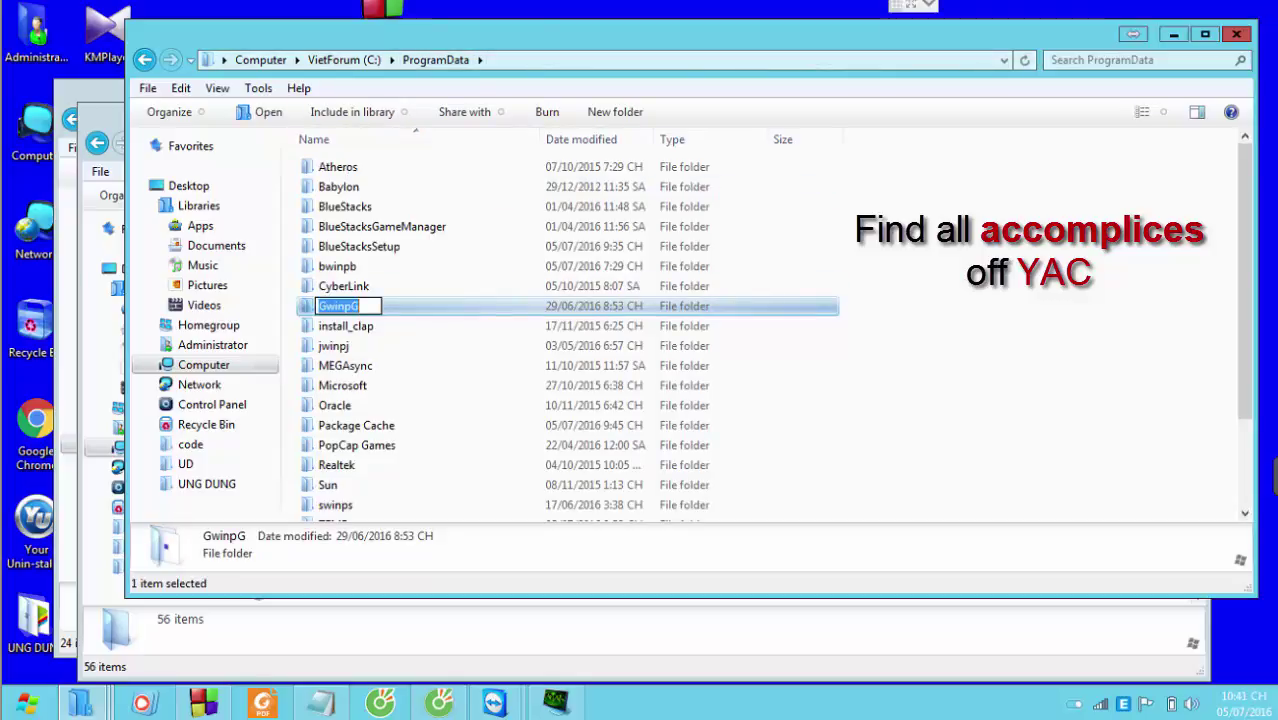
key("Escape")
- Delete the GwinpG folder and paste its copied name below iFinger in Notepad
left_click(400, 326)
left_click(400, 306)
right_click(403, 309)
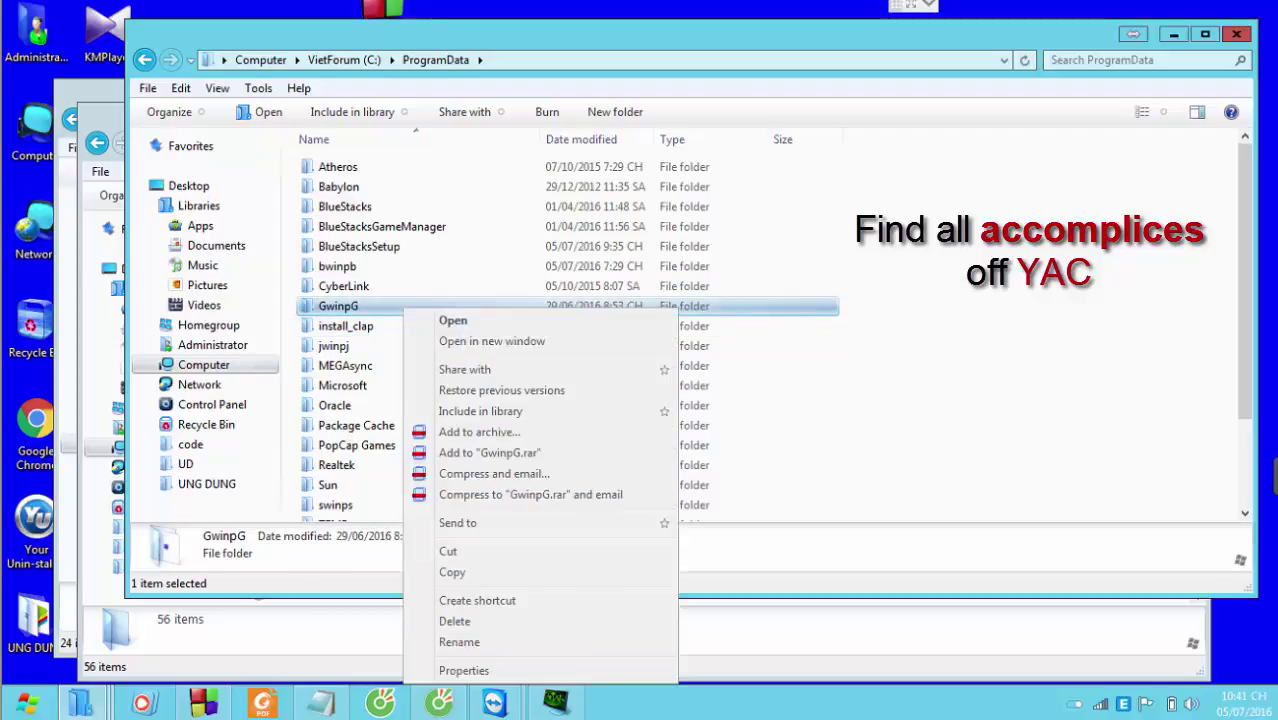
left_click(456, 622)
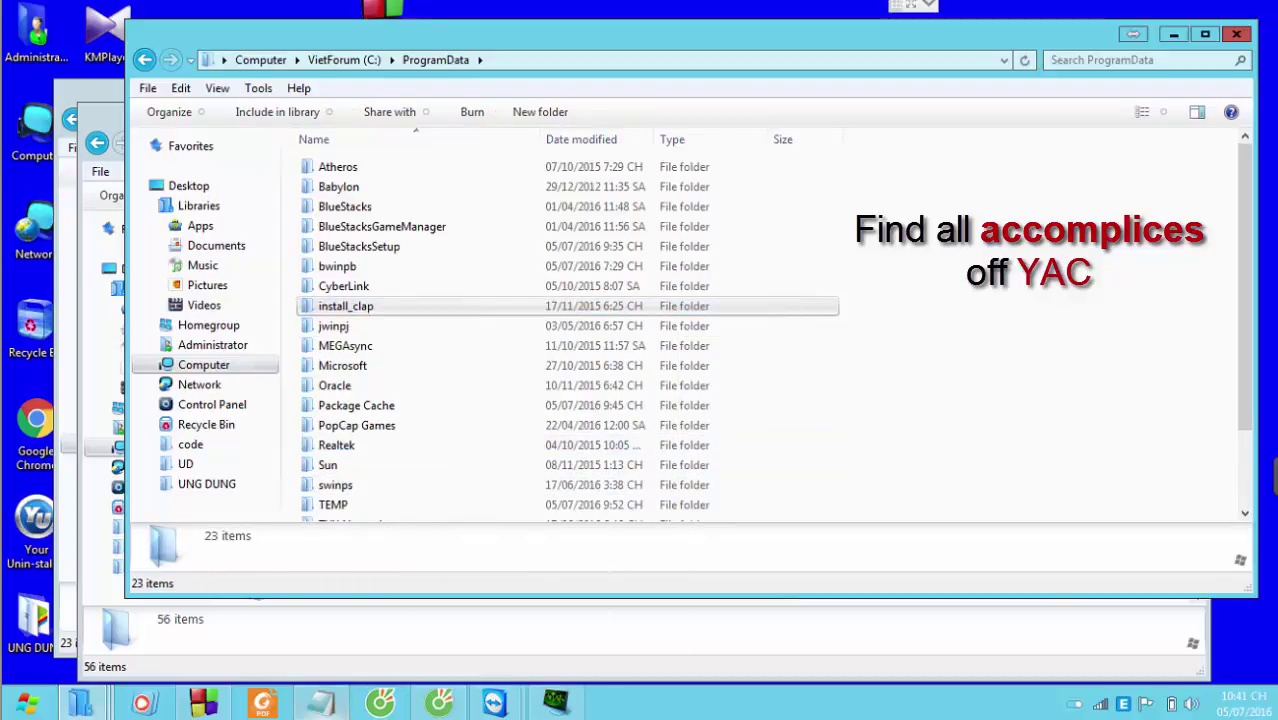
key("alt+Tab")
key("ctrl+v")
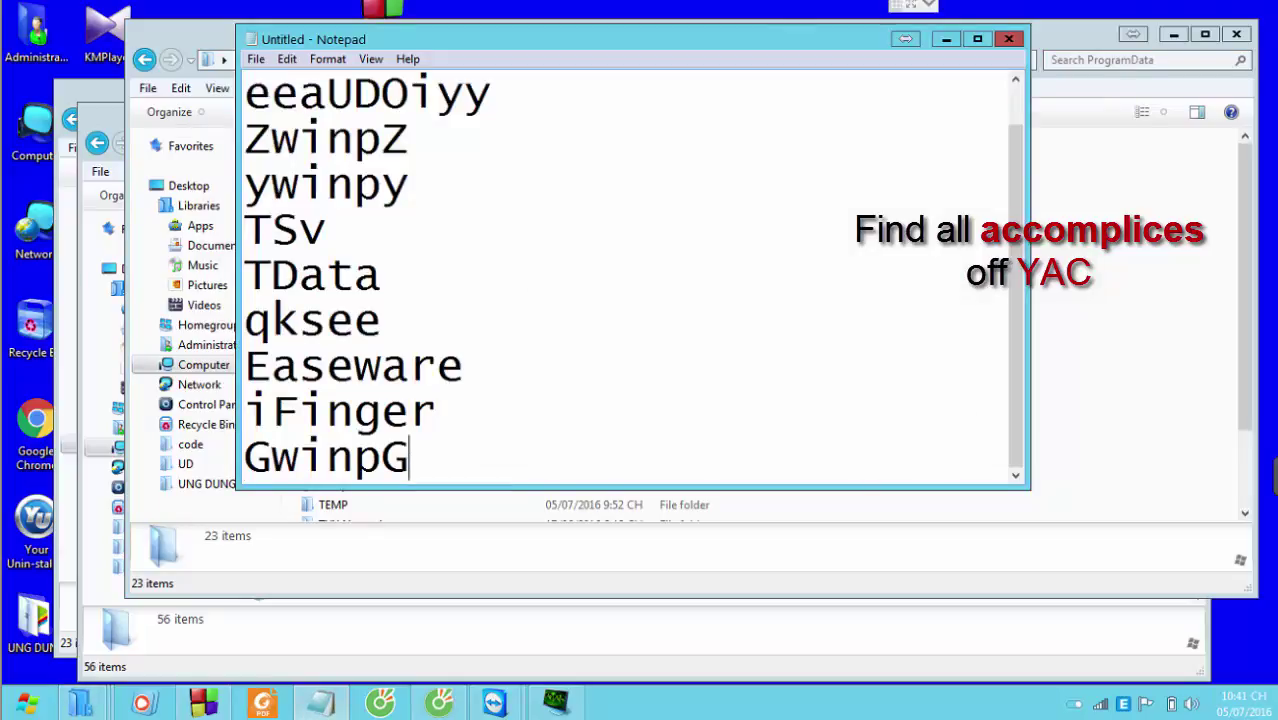
- Open the jwinpj folder in ProgramData to inspect its files, return to ProgramData and copy the folder's name
key("alt+Tab")
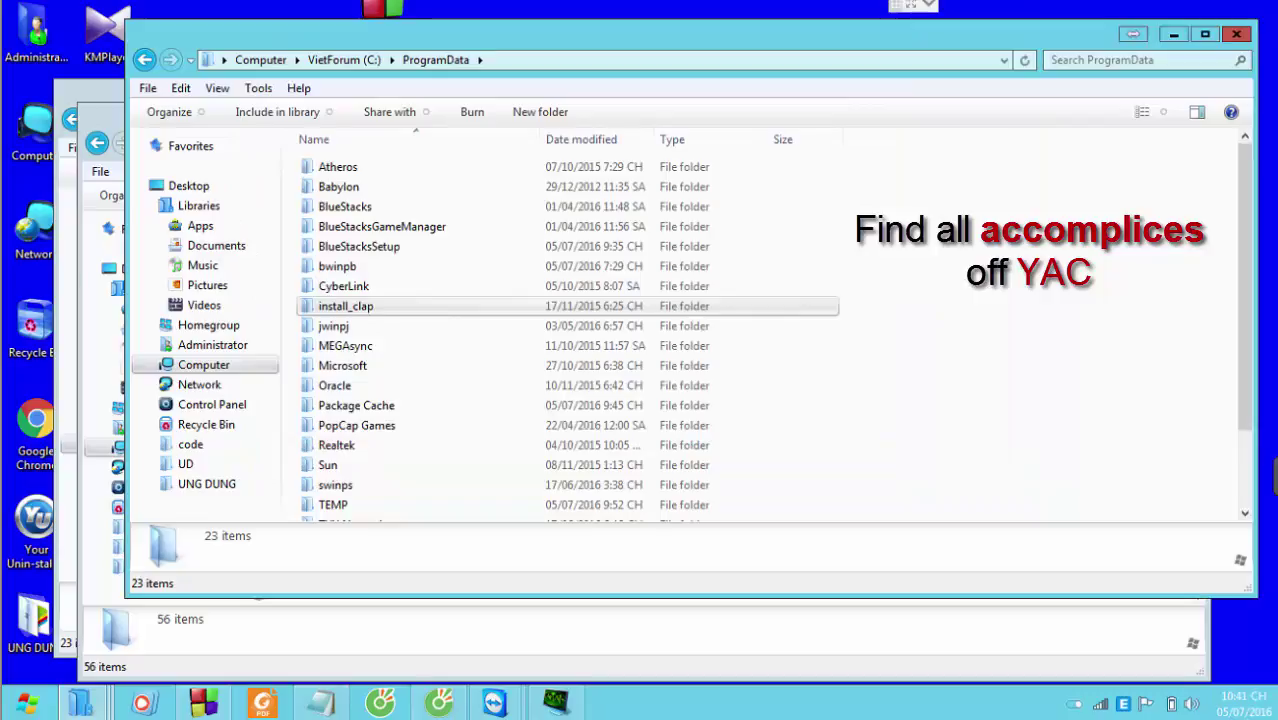
left_click(346, 306)
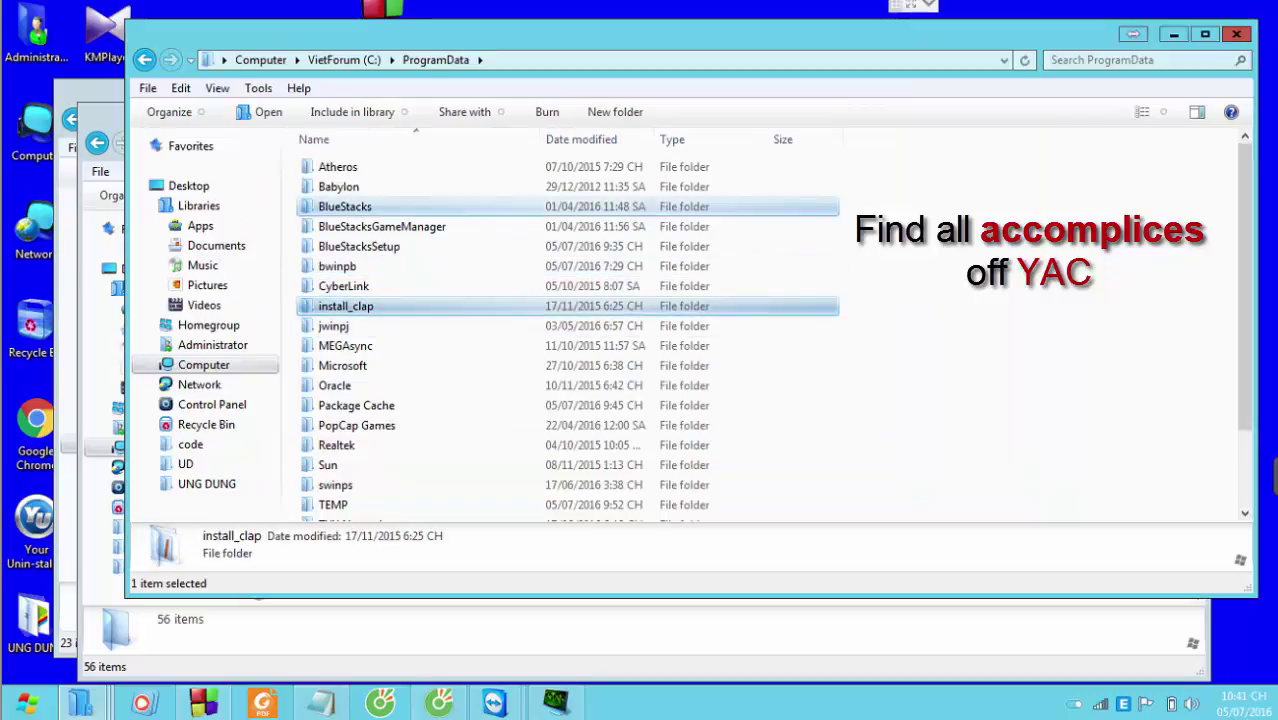
scroll(450, 300, "down", 2)
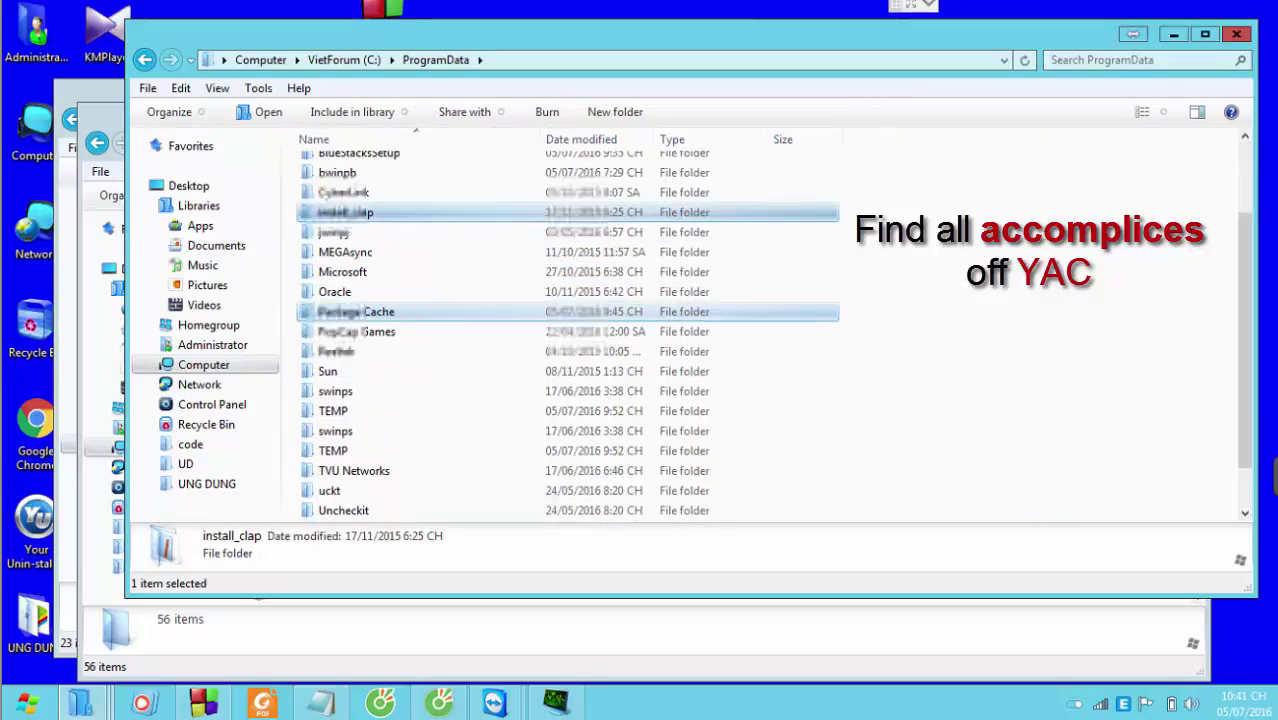
double_click(333, 232)
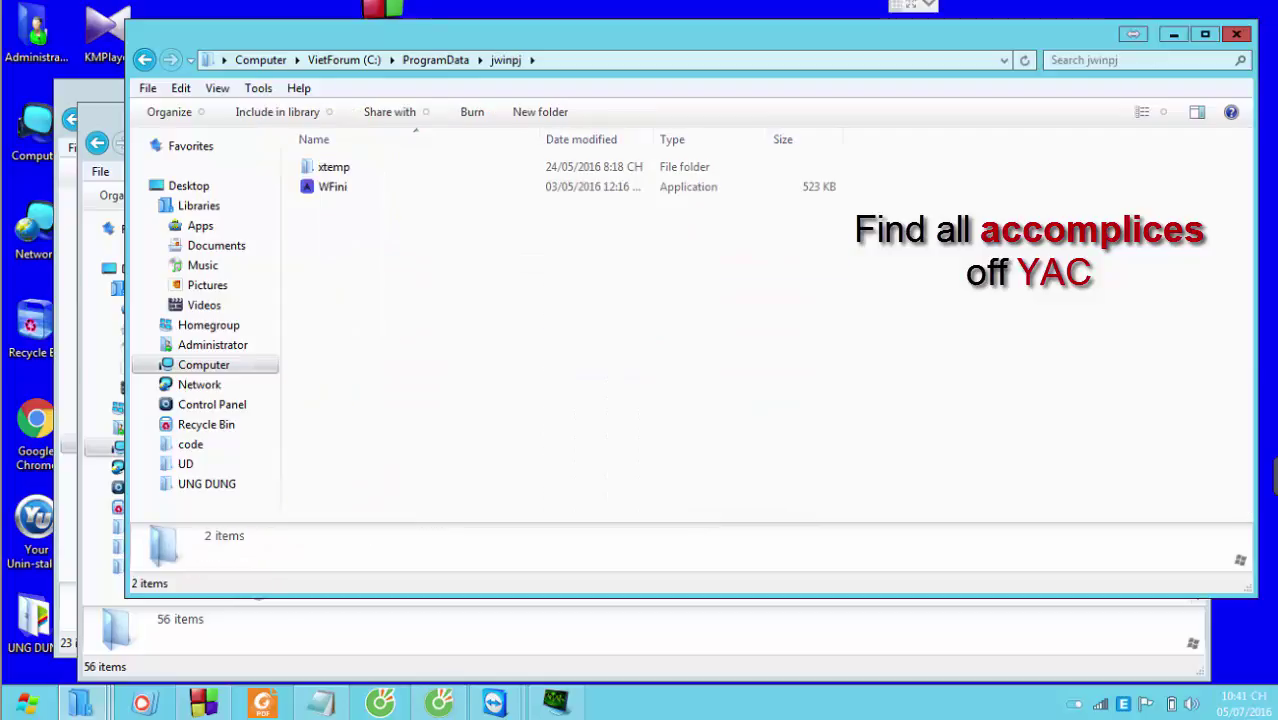
left_click(436, 60)
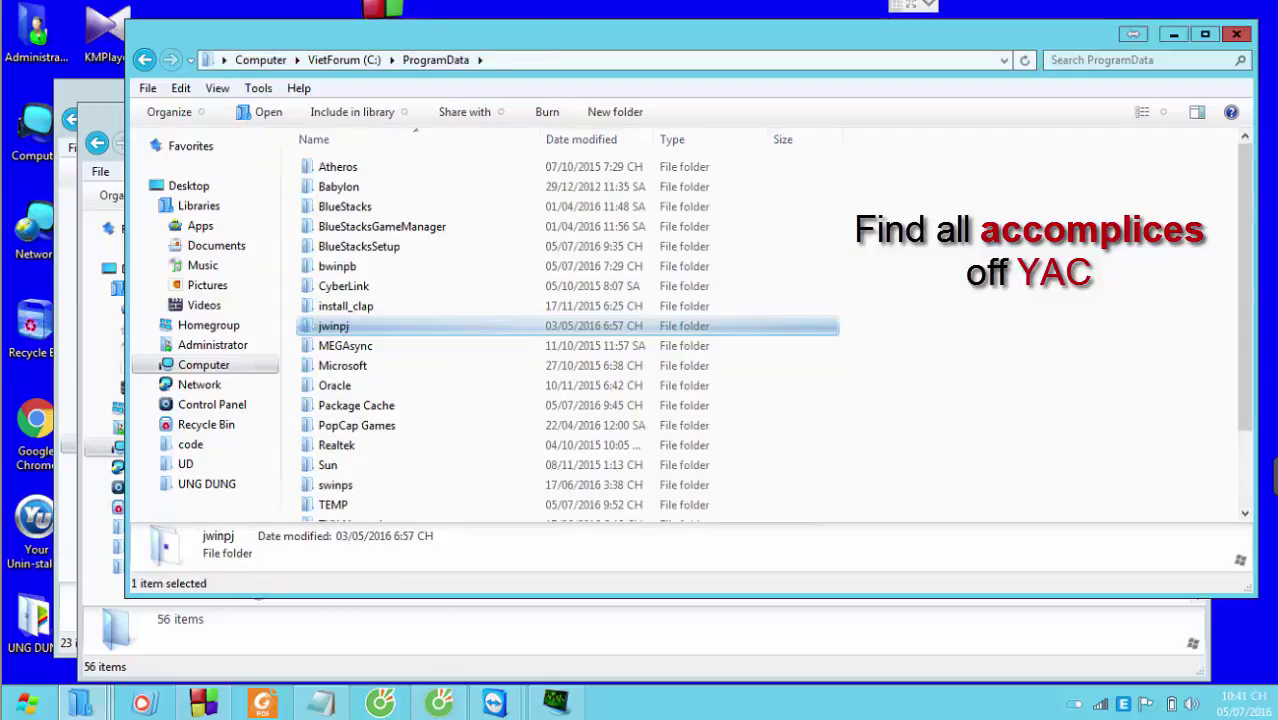
key("F2")
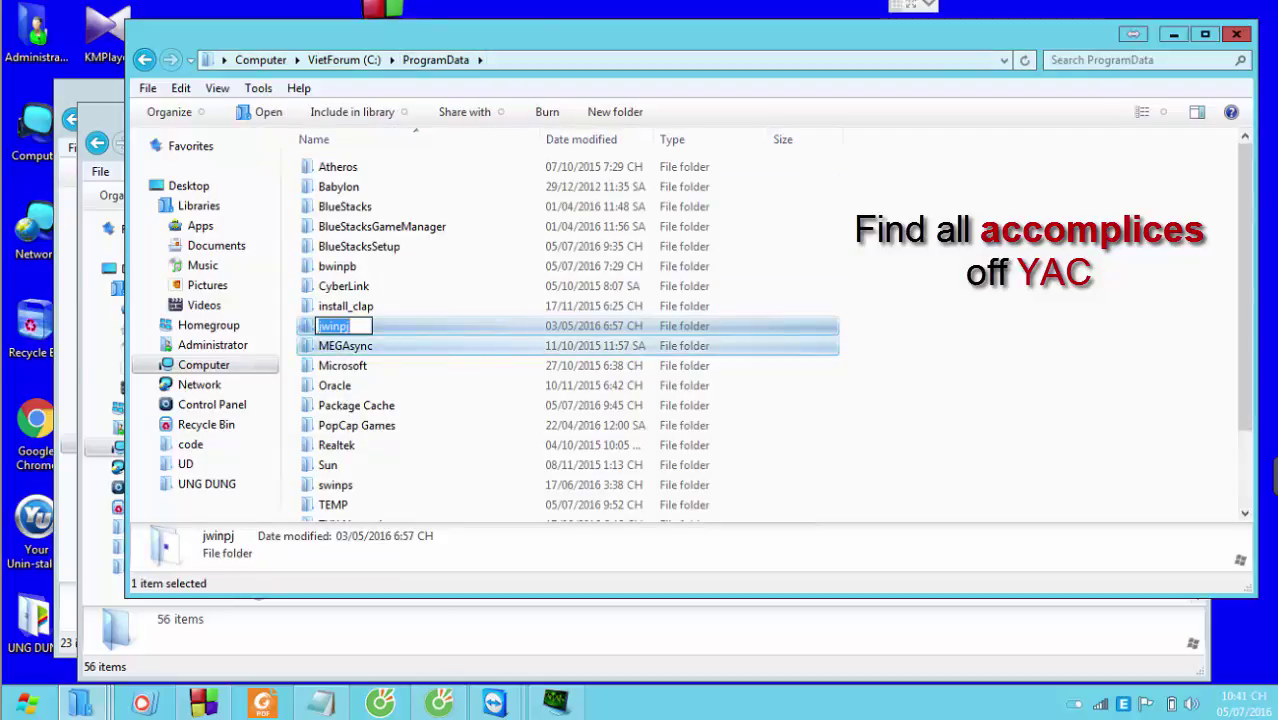
key("Escape")
- Delete the jwinpj folder and enter jwinpj below GwinpG in Notepad, followed by an empty line
right_click(408, 326)
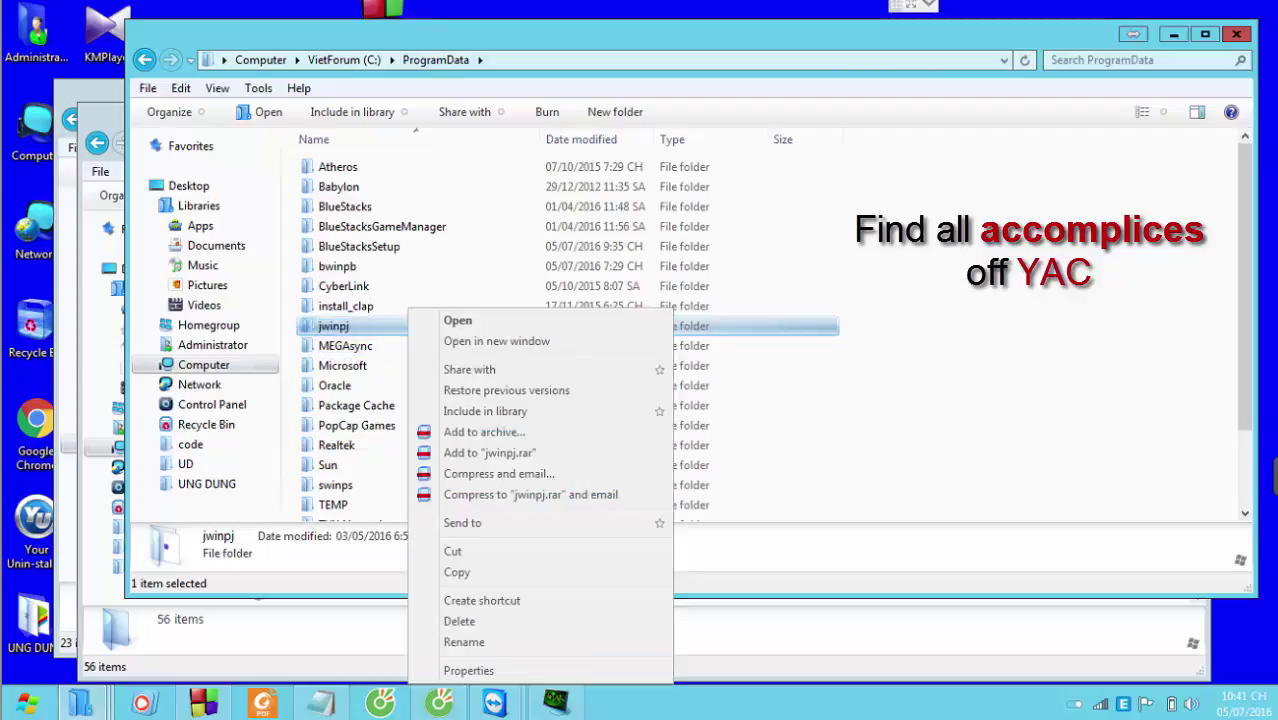
left_click(459, 621)
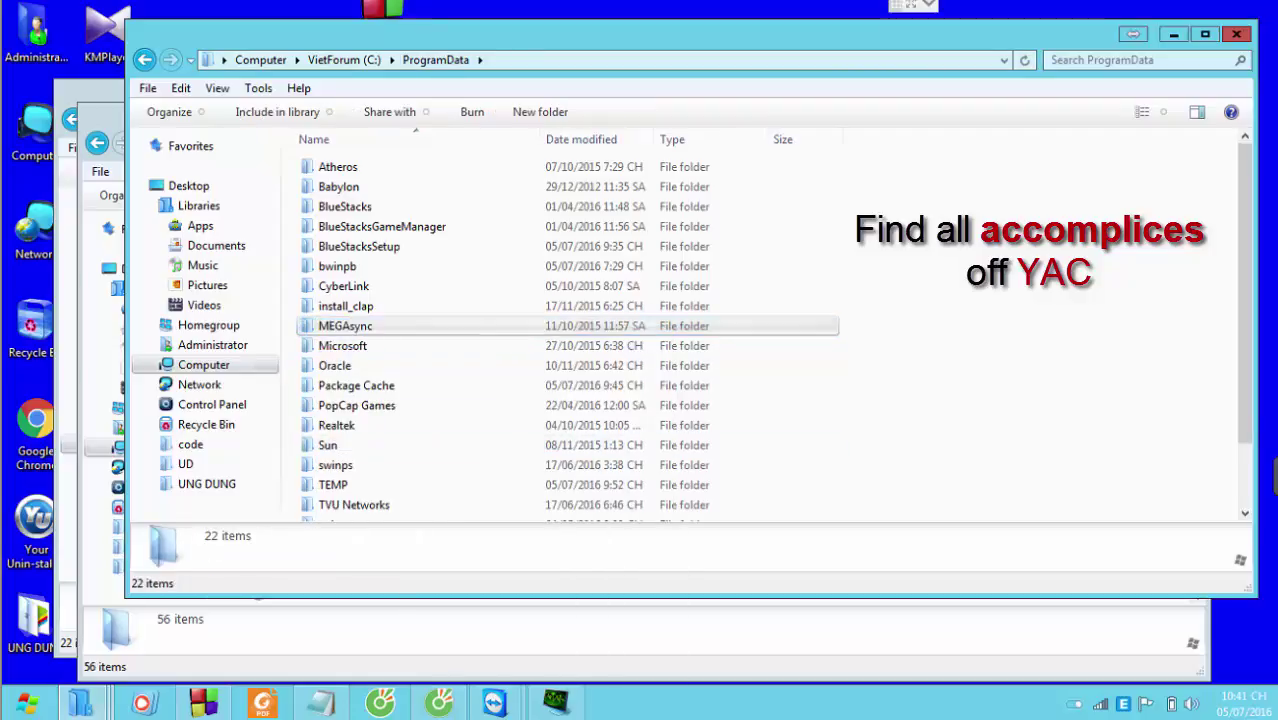
left_click(345, 306)
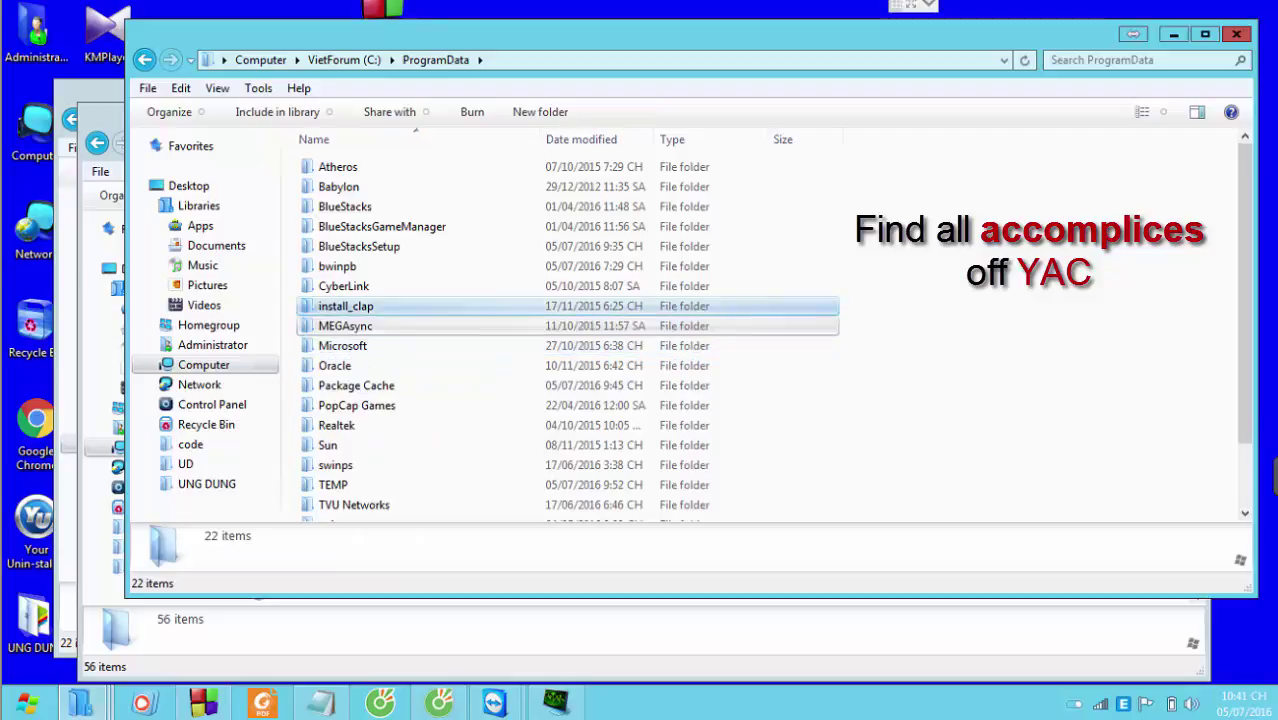
left_click(350, 266)
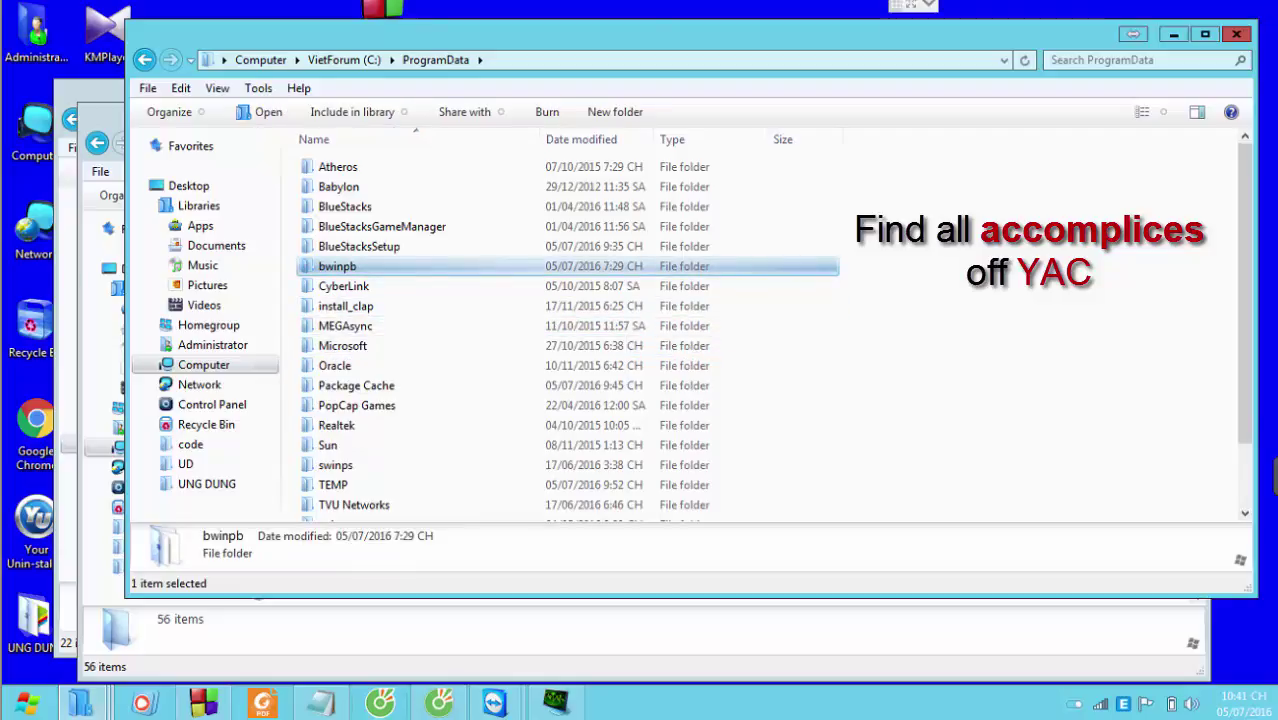
left_click(321, 704)
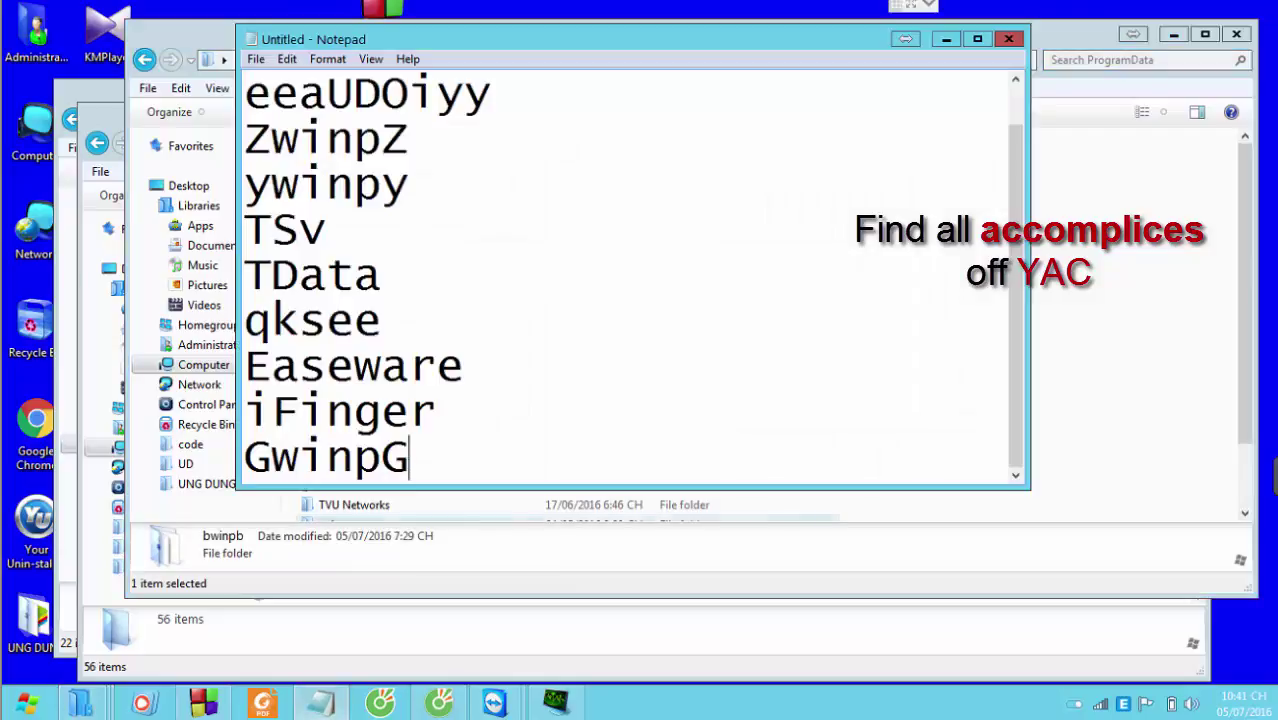
key("Return")
type("jwinpj")
key("Return")
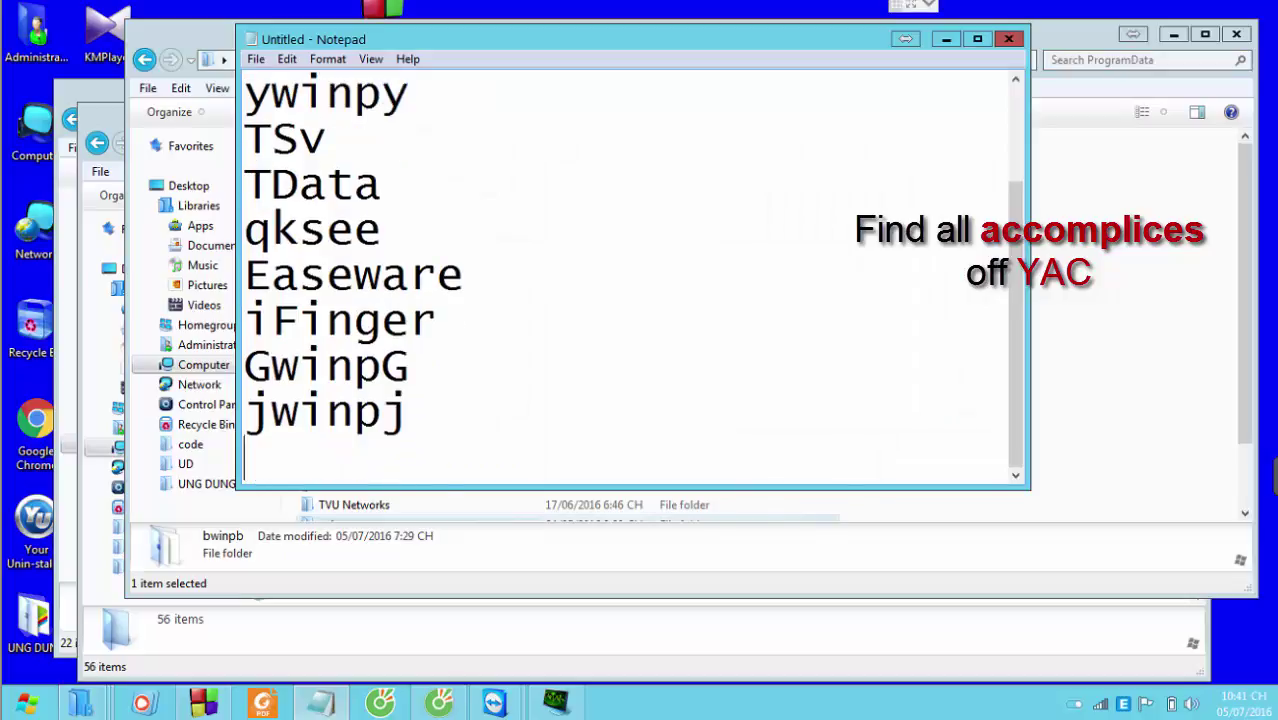
- Return to ProgramData and select the bwinpb folder
left_click(900, 505)
left_click(400, 267)
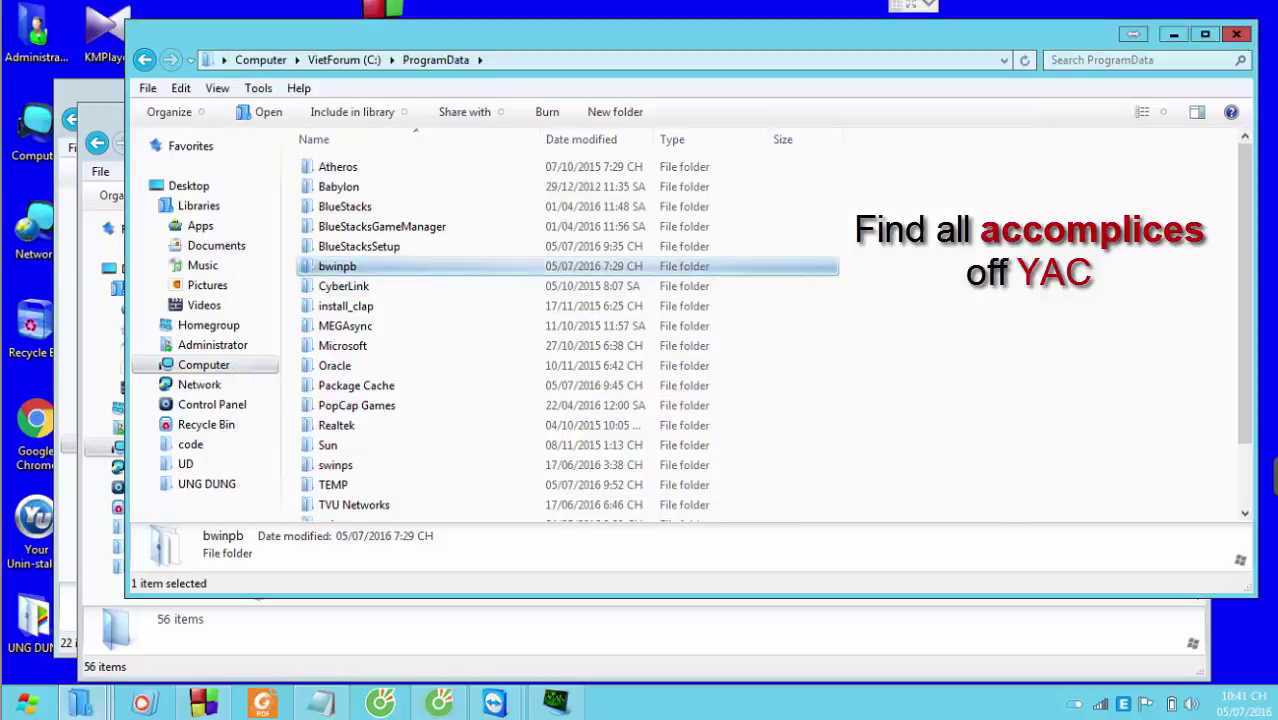
- Copy the bwinpb folder's name and delete the folder from ProgramData
key("F2")
key("ctrl+c")
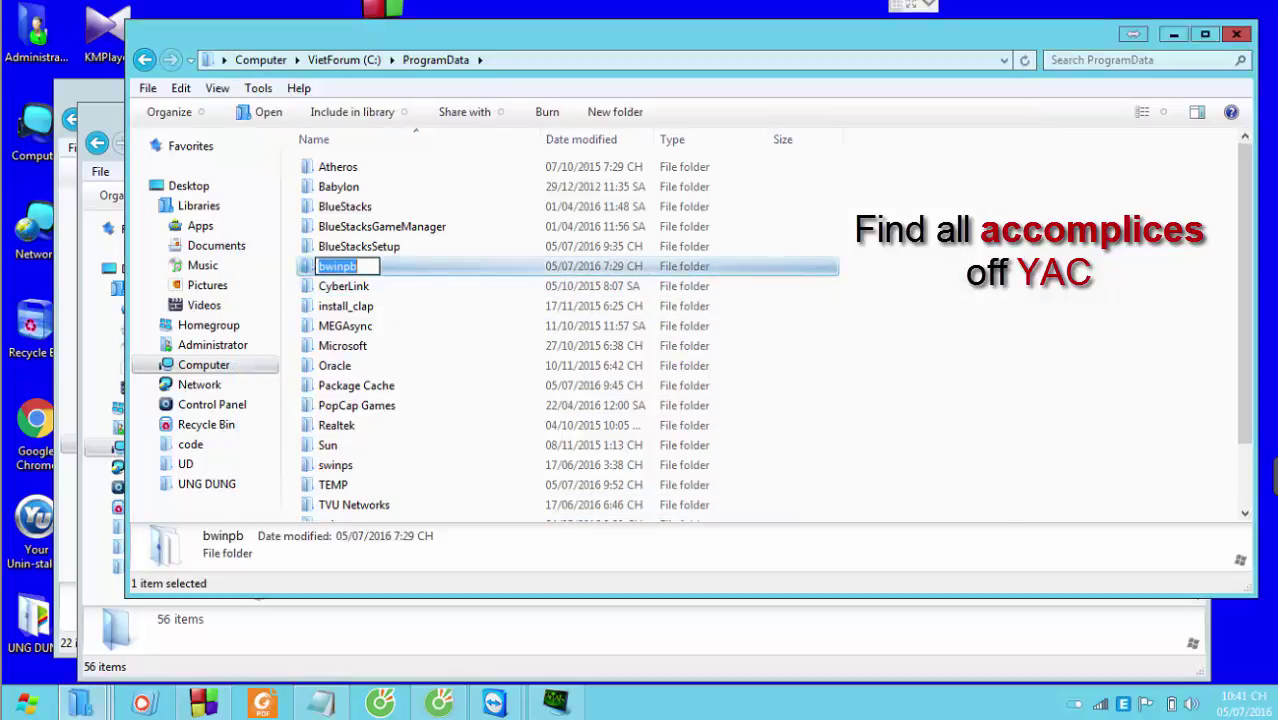
key("Return")
right_click(421, 267)
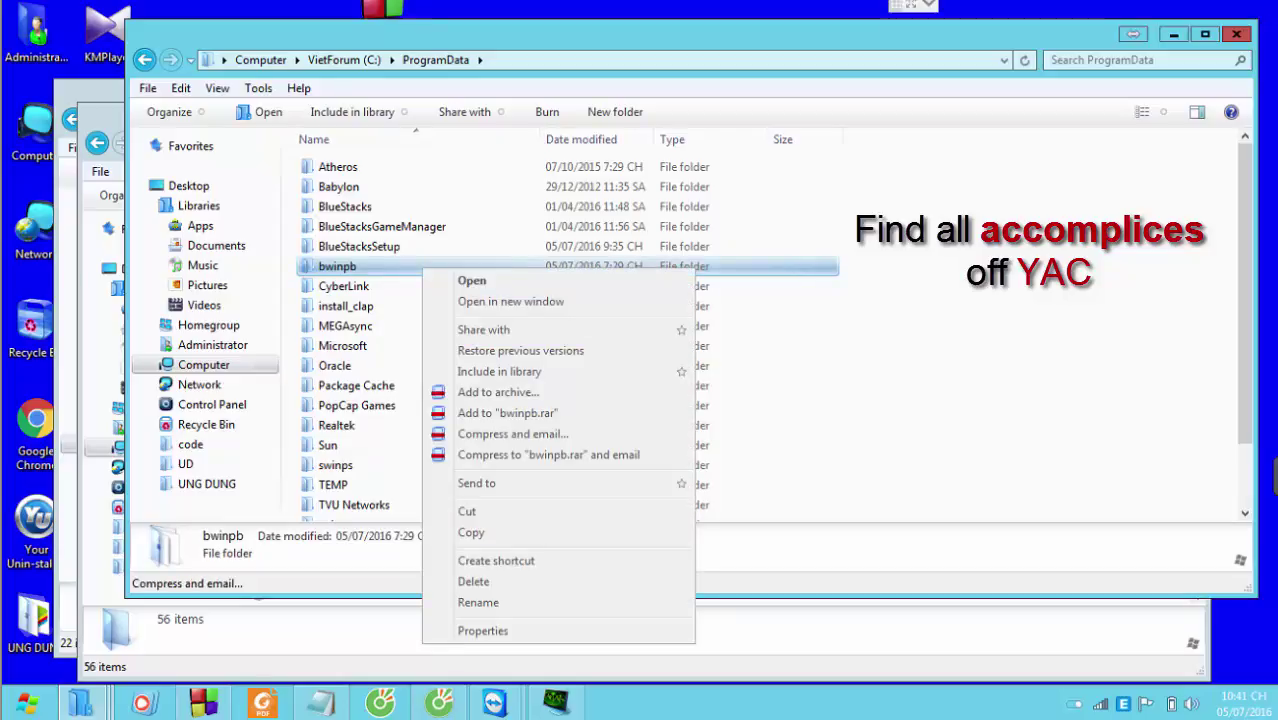
left_click(476, 581)
key("Delete")
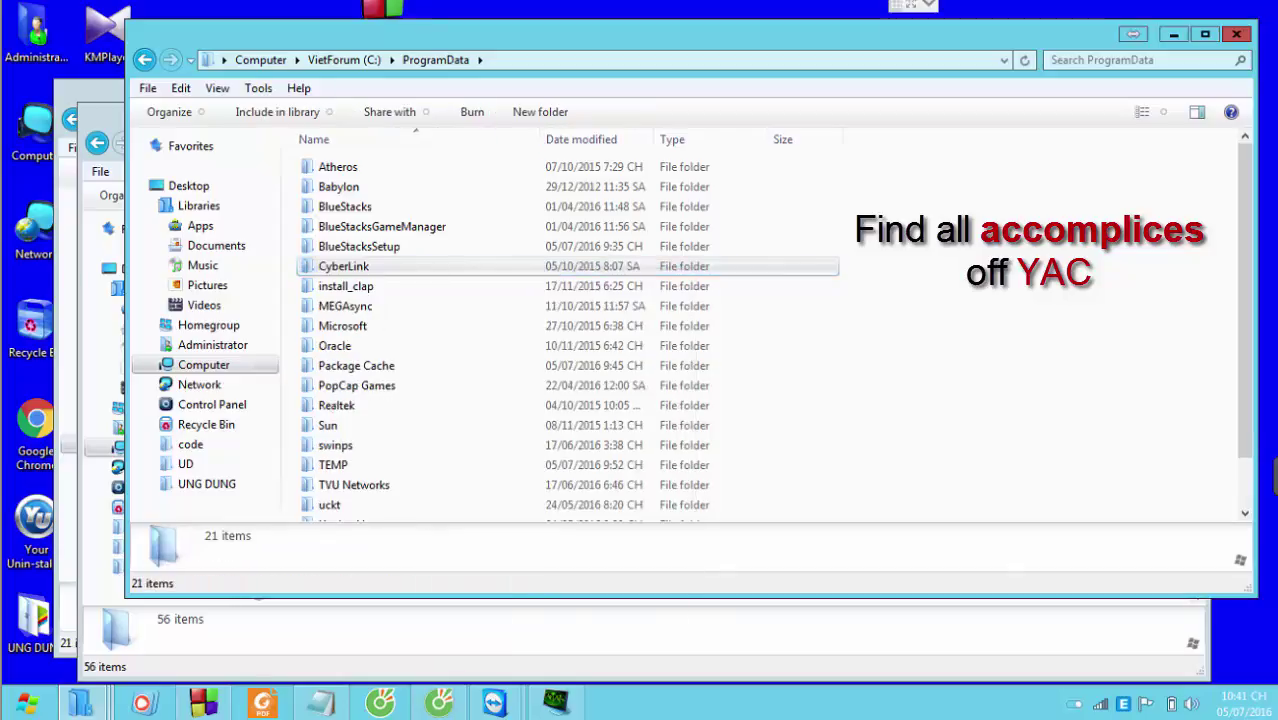
- Add the names bwinpb and swinps to the list of suspicious folders in Notepad
key("alt+Tab")
key("ctrl+v")
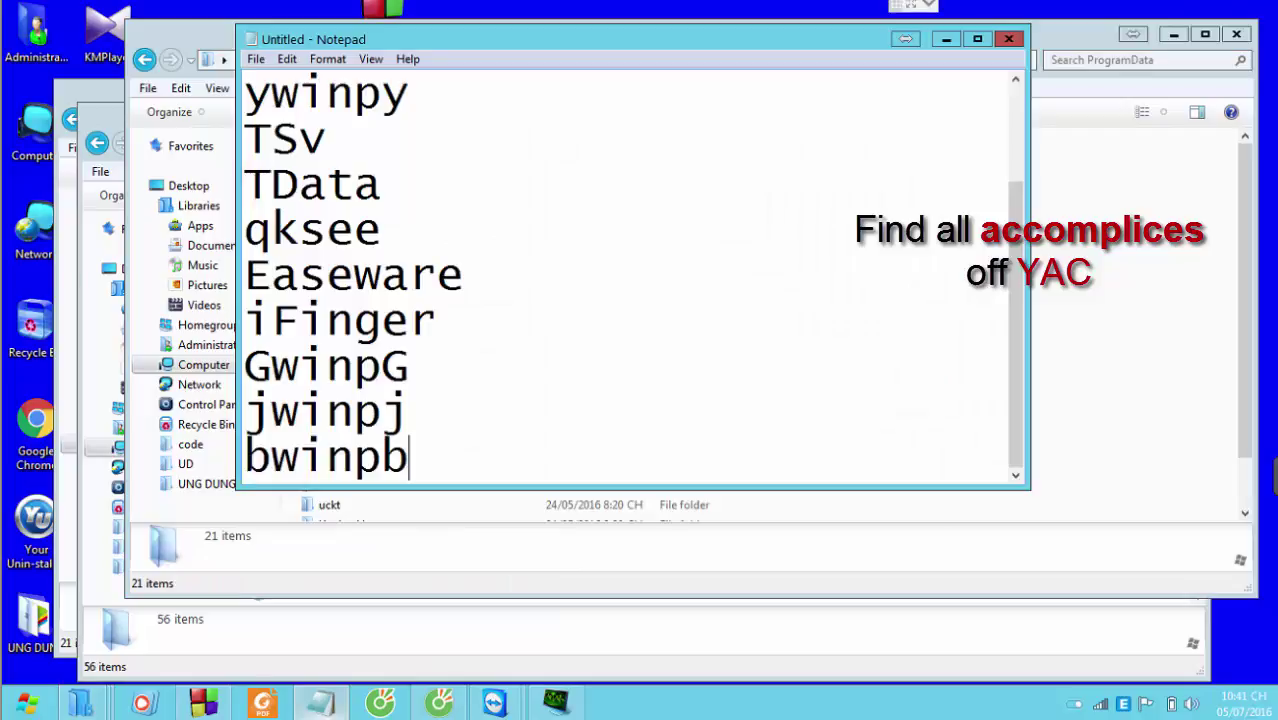
key("alt+Tab")
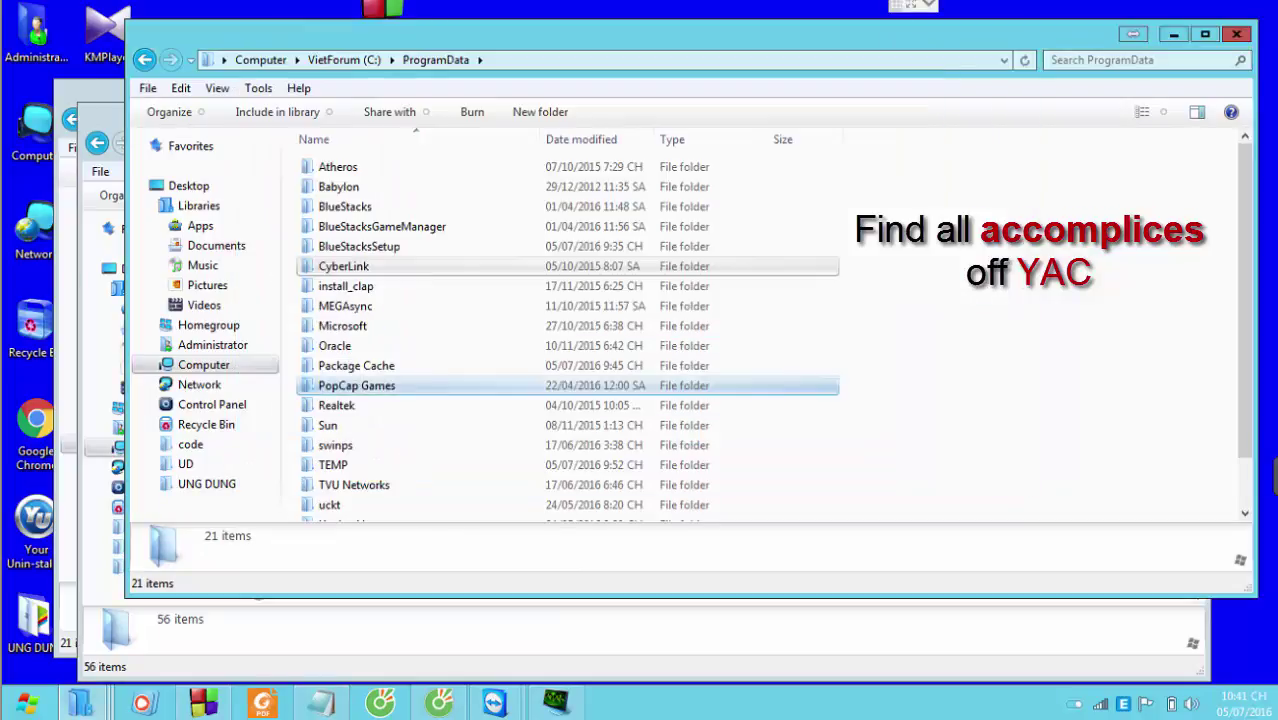
key("alt+Tab")
type("swinps")
- Open Task Manager and check the folder location in the properties of the cktSvc.exe process
key("ctrl+shift+Escape")
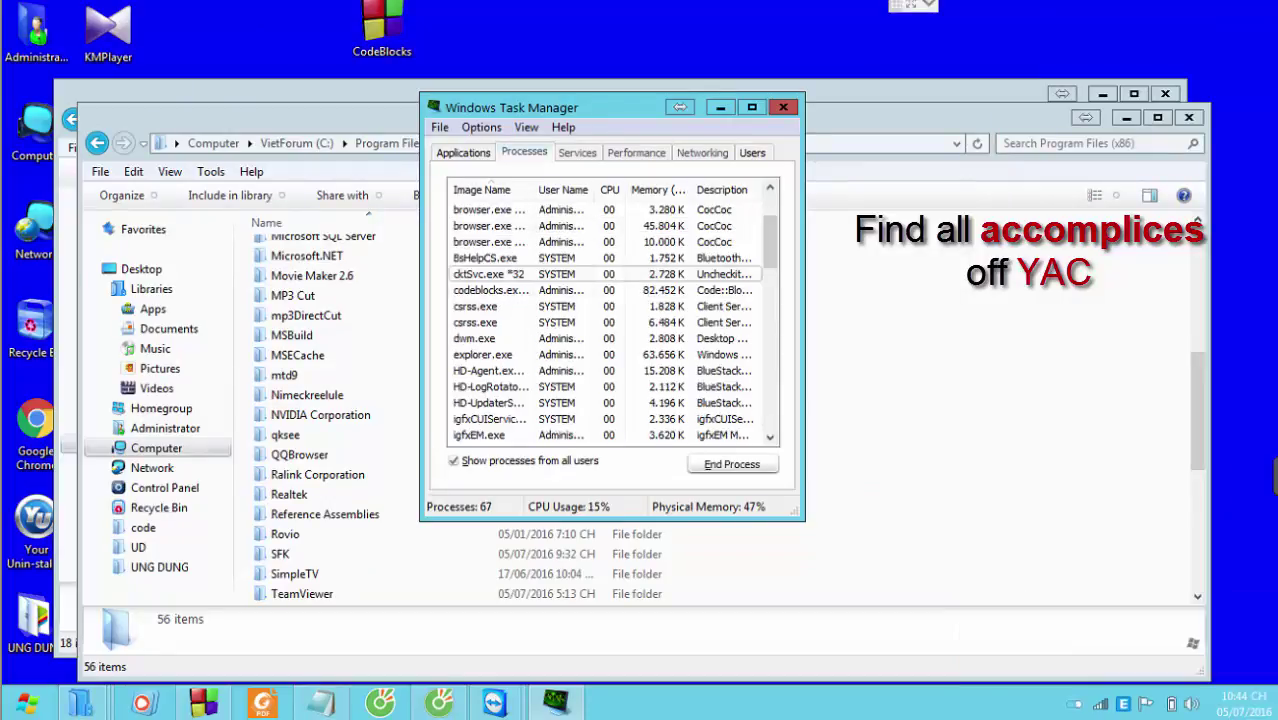
right_click(502, 274)
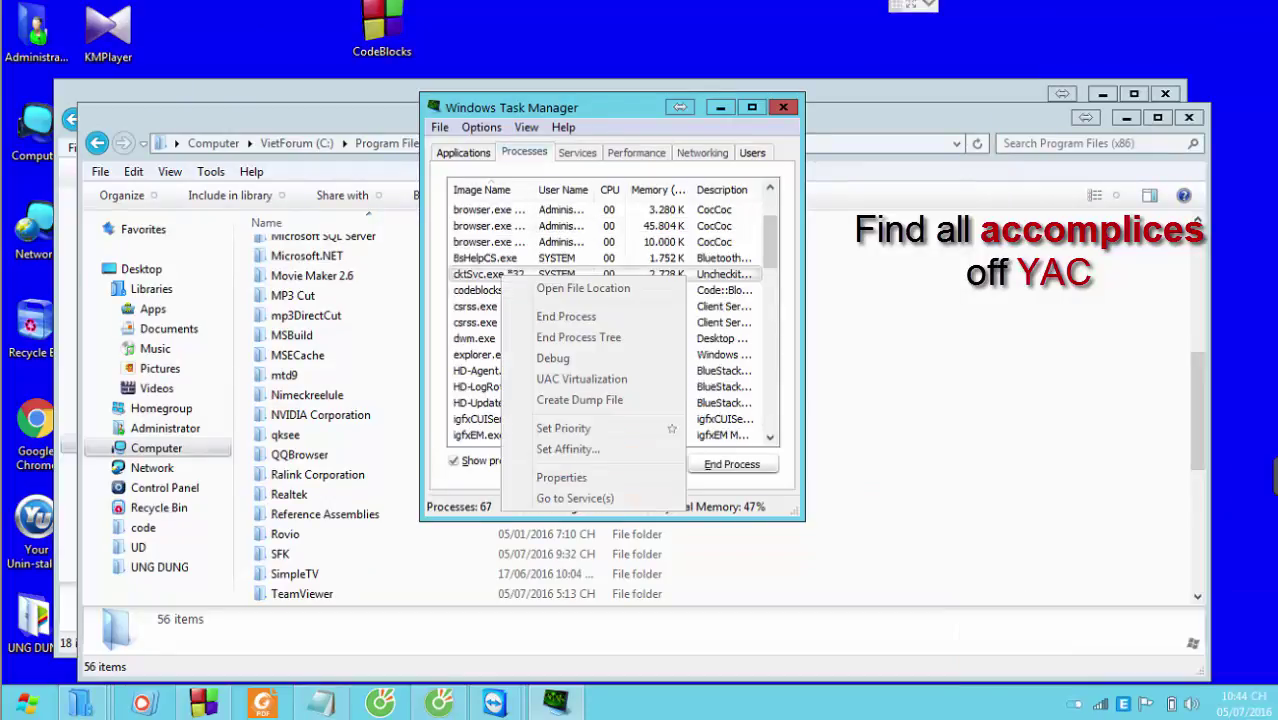
key("Return")
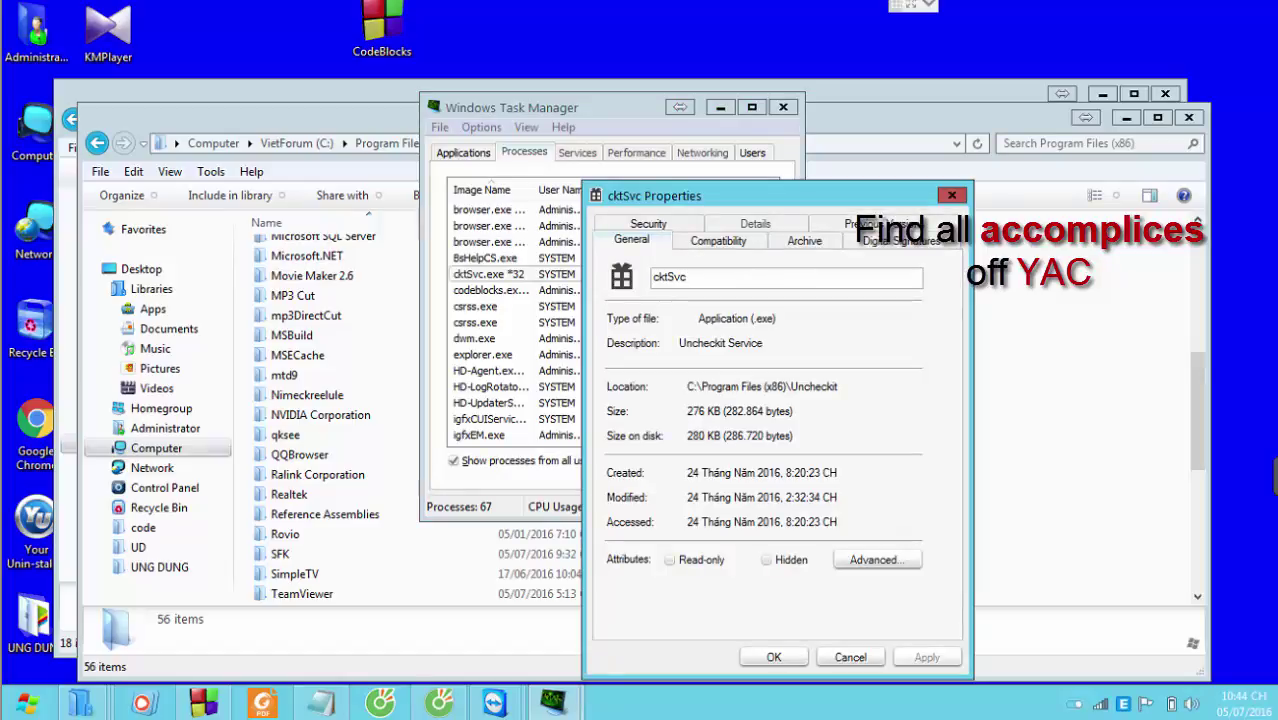
left_click_drag(790, 387, 840, 387)
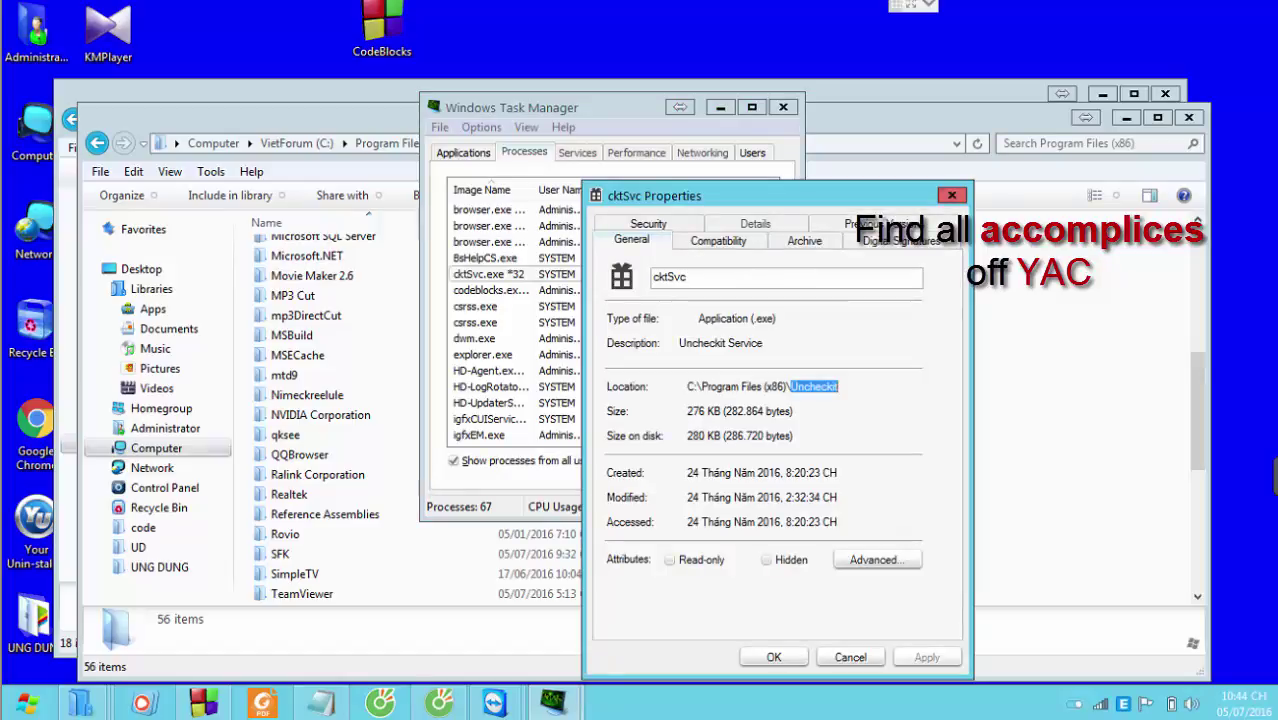
left_click(951, 195)
- End the process tree of cktSvc.exe
right_click(515, 276)
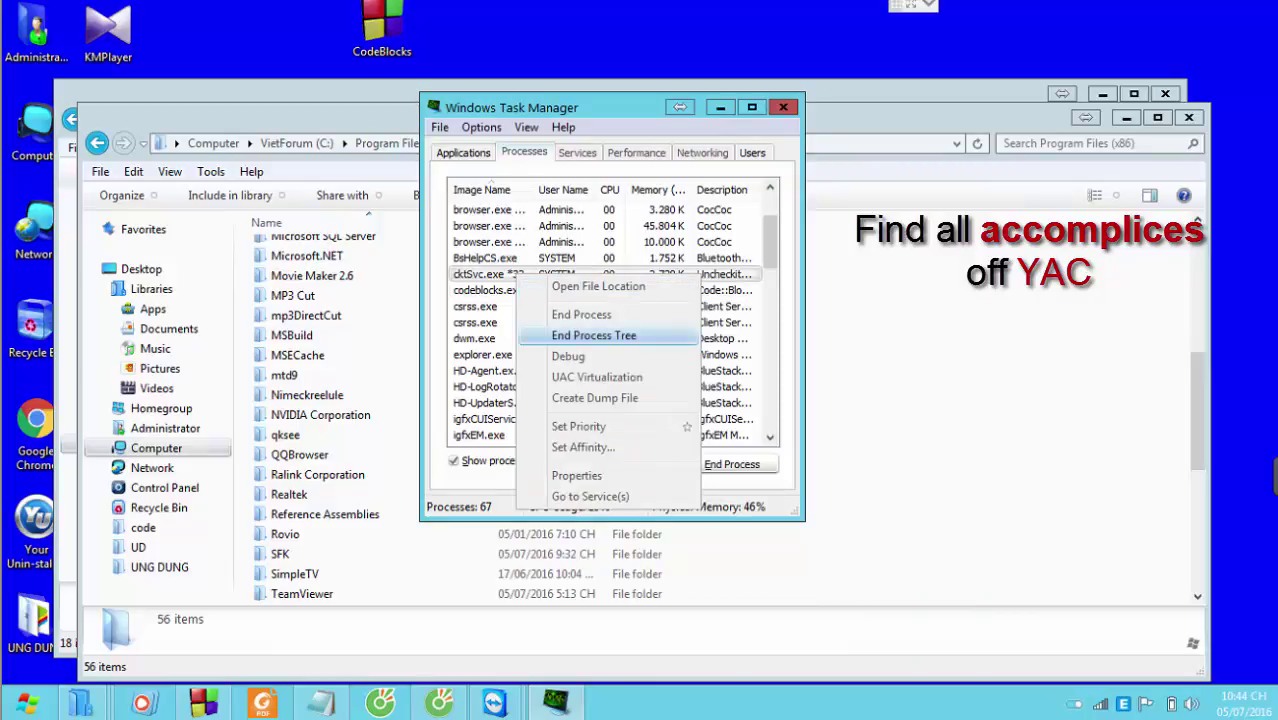
left_click(593, 335)
key("Return")
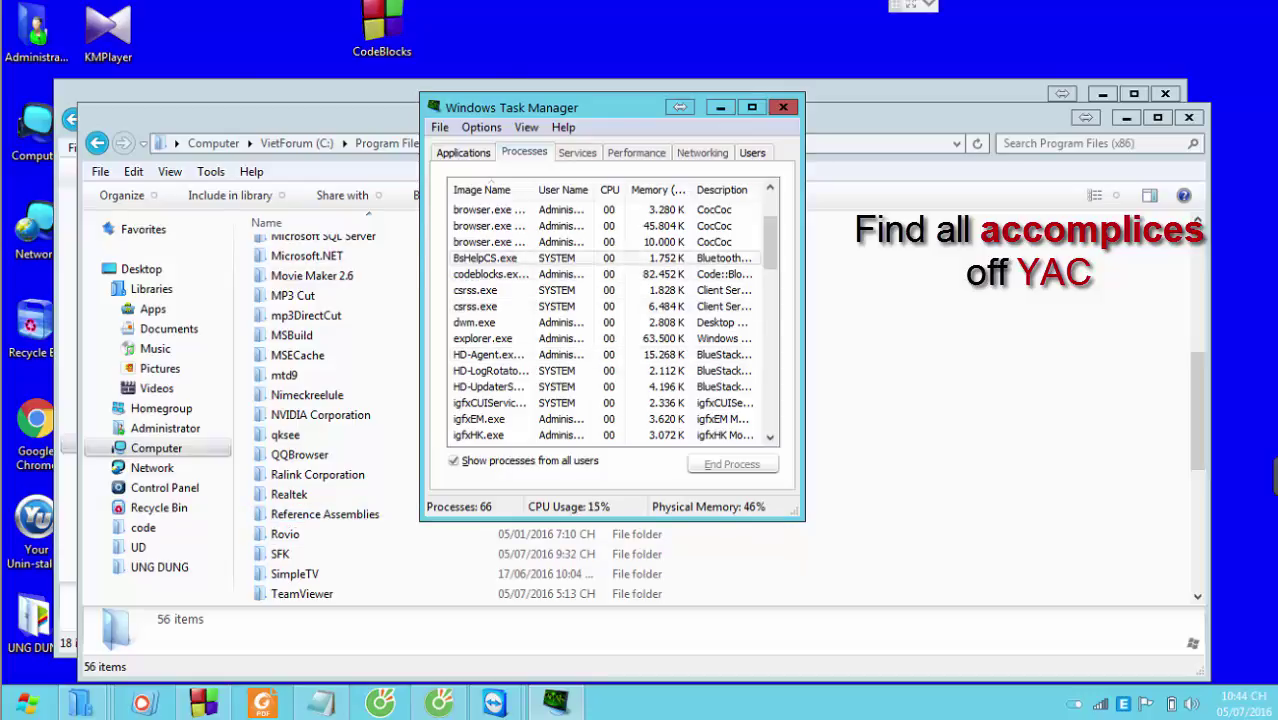
- Add Uncheckit as a new line at the end of the Notepad list
key("alt+Tab")
key("Return")
type("Uncheckit")
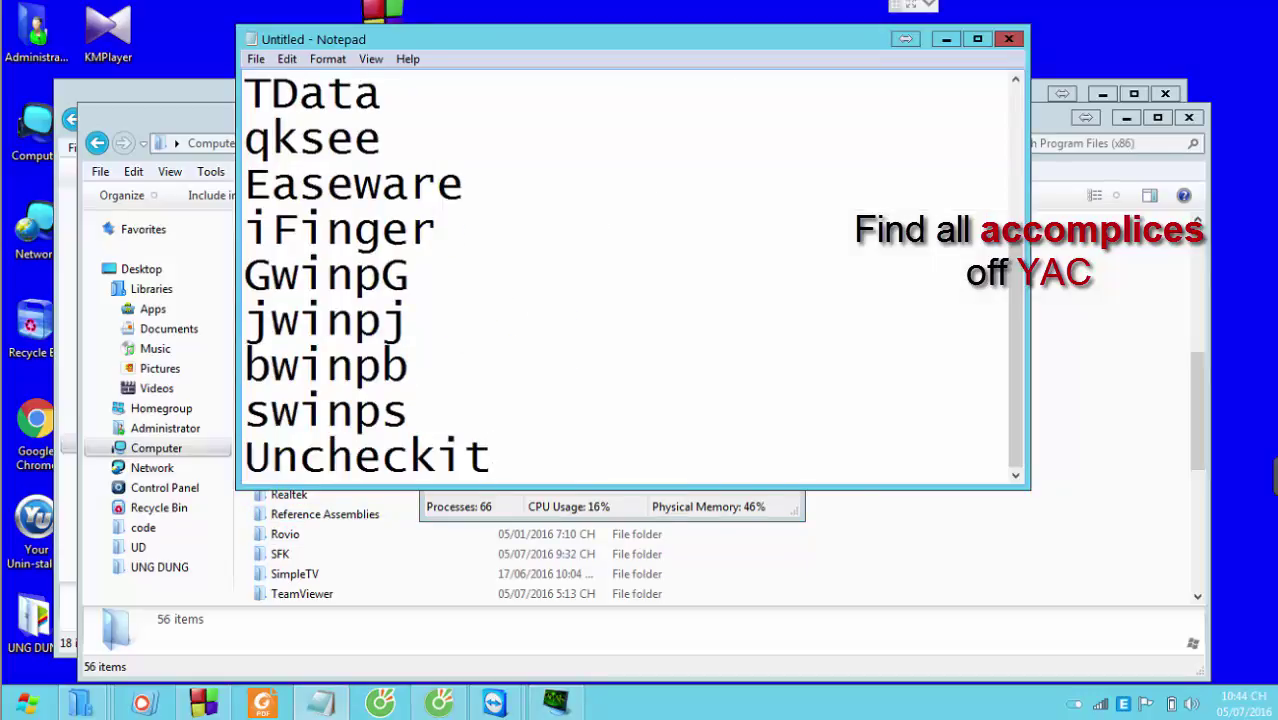
left_click(946, 39)
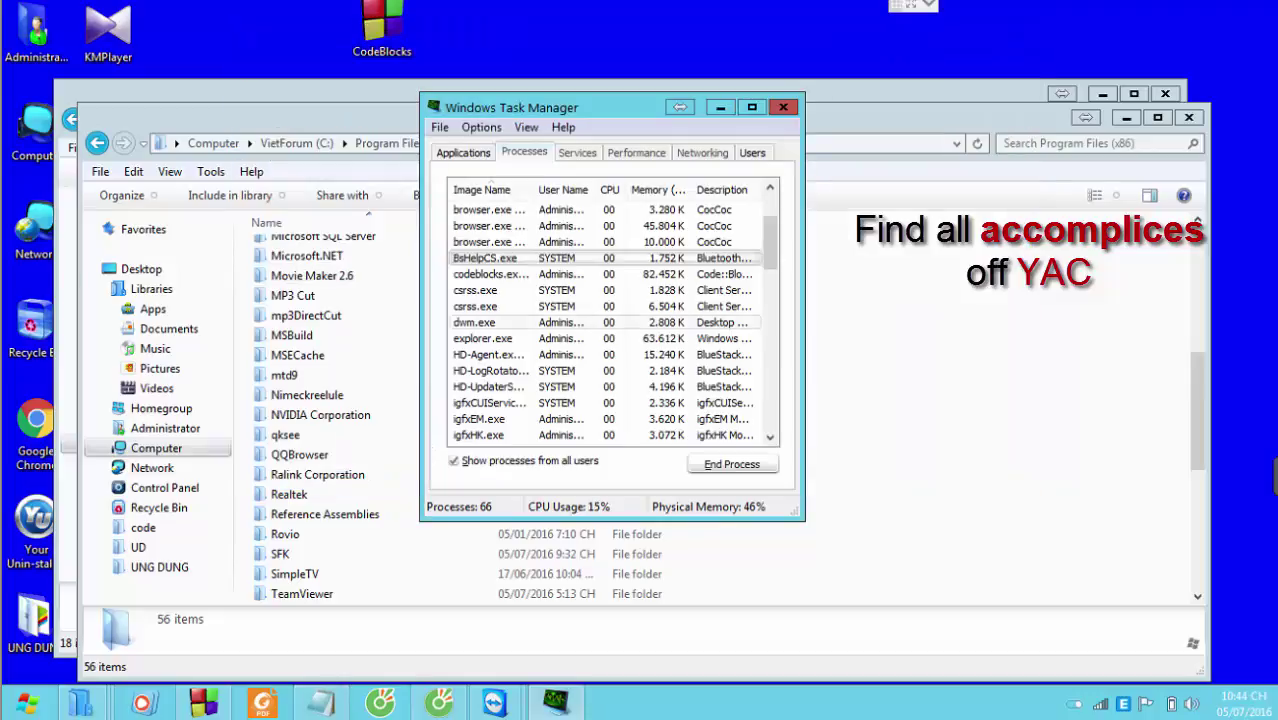
- Check the folder location in the properties of the qkseeSvc.exe process and compare it with the qksee entry in the Notepad list
scroll(600, 265, "down", 6)
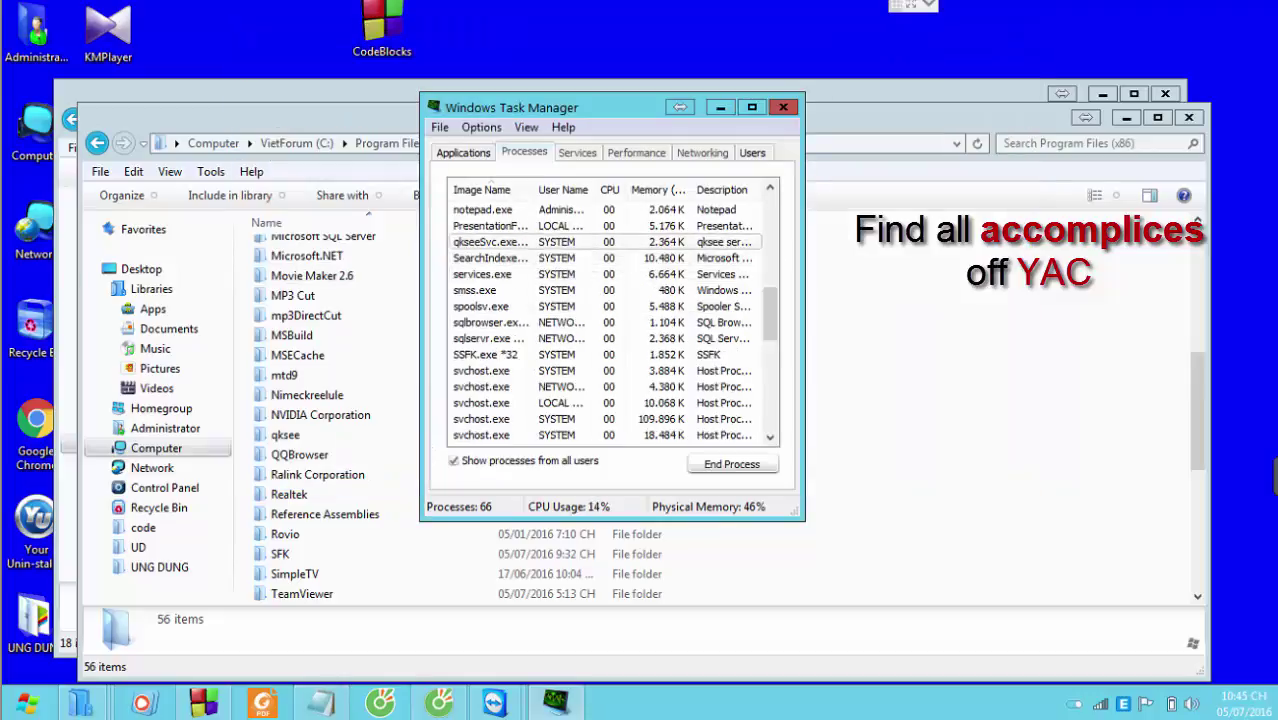
right_click(511, 243)
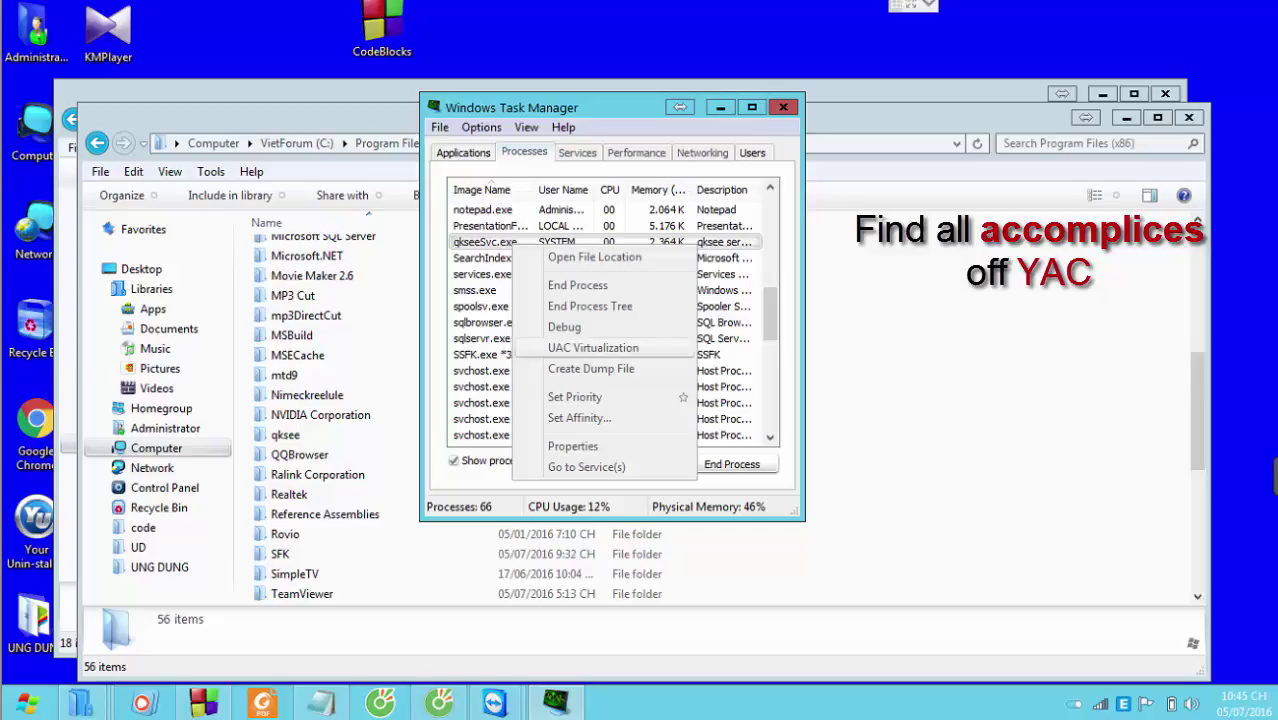
left_click(573, 446)
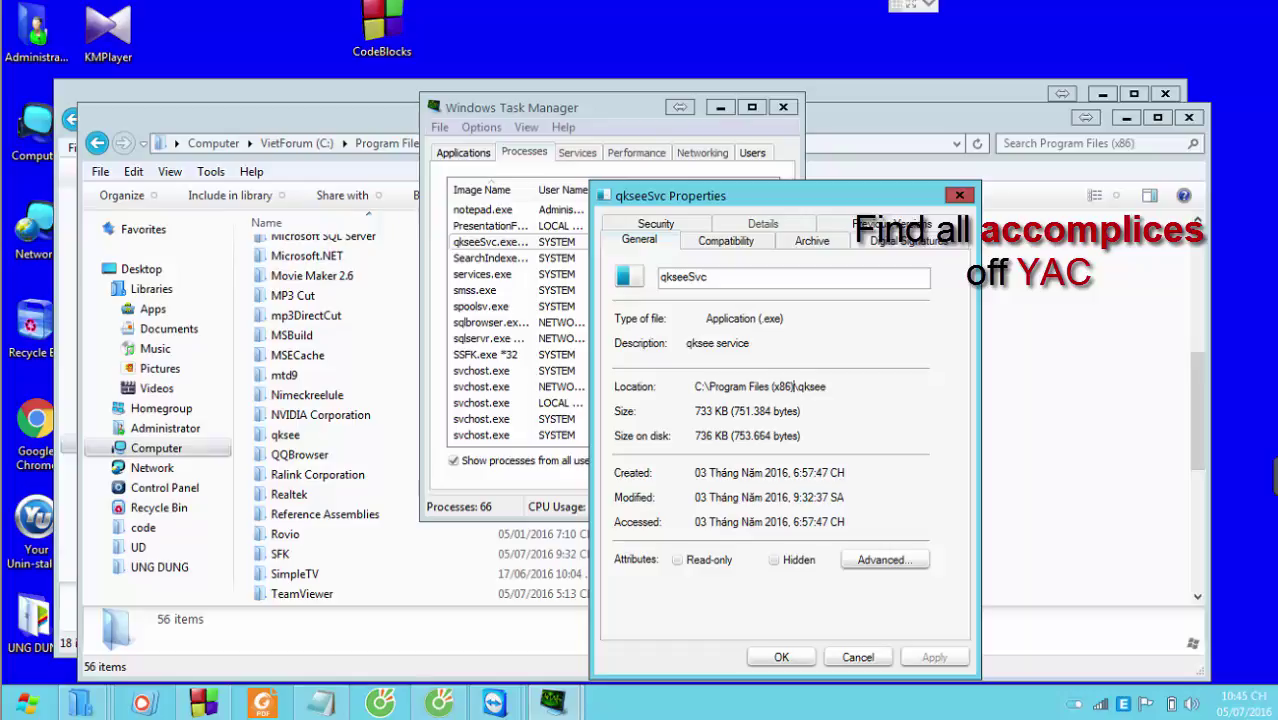
left_click_drag(795, 386, 828, 387)
mouse_move(320, 703)
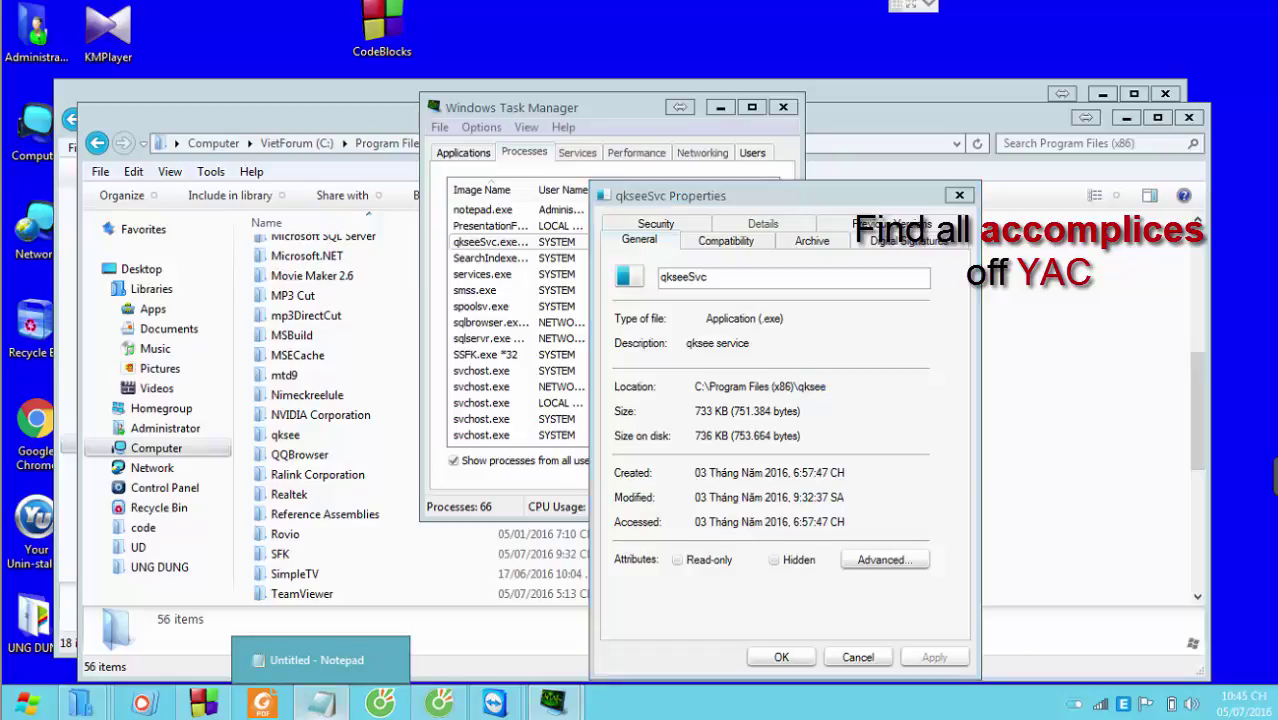
left_click(318, 660)
left_click_drag(384, 141, 226, 144)
left_click(946, 39)
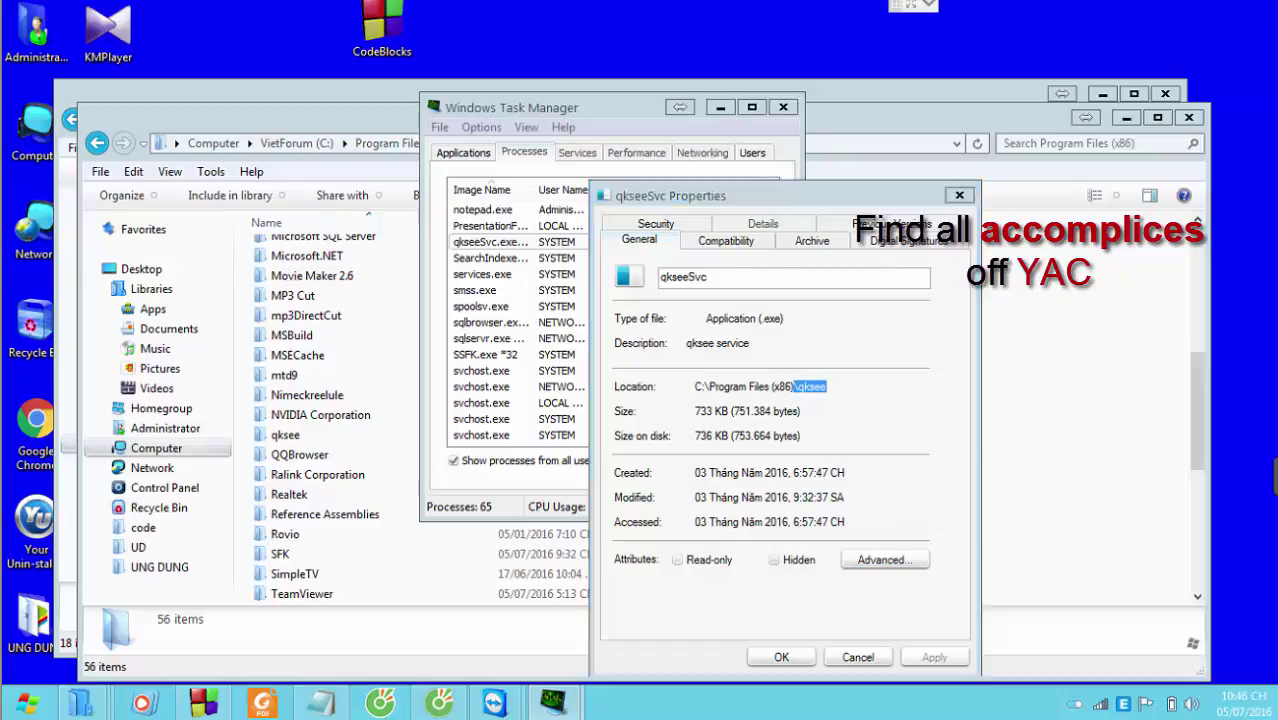
left_click(959, 195)
- Open the file location of the qkseeSvc.exe process and go up to the Program Files (x86) folder
right_click(510, 242)
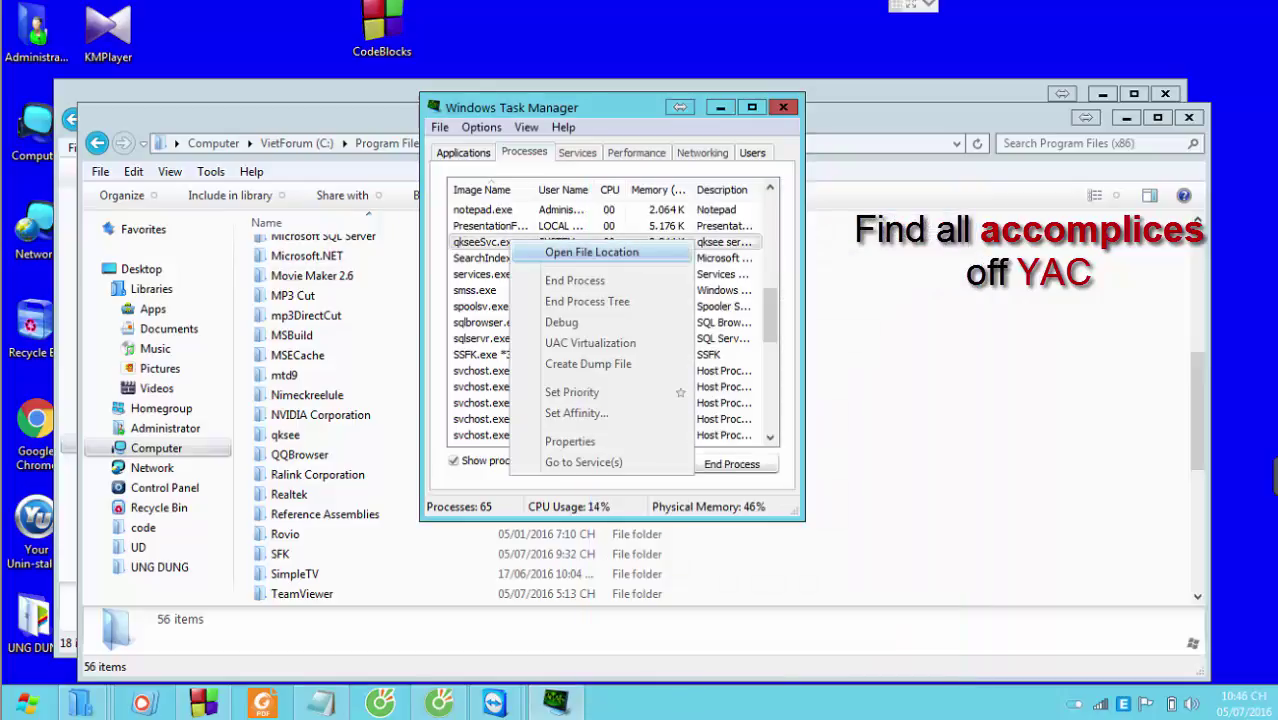
left_click(600, 254)
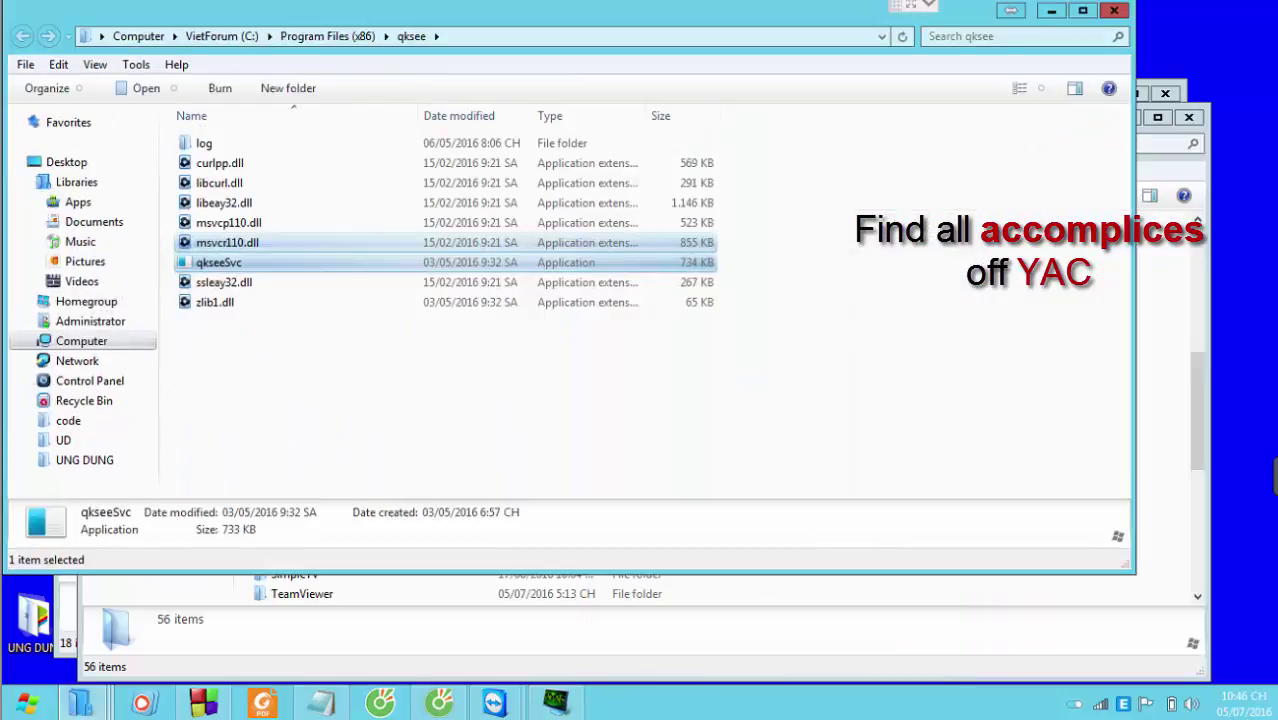
left_click(327, 36)
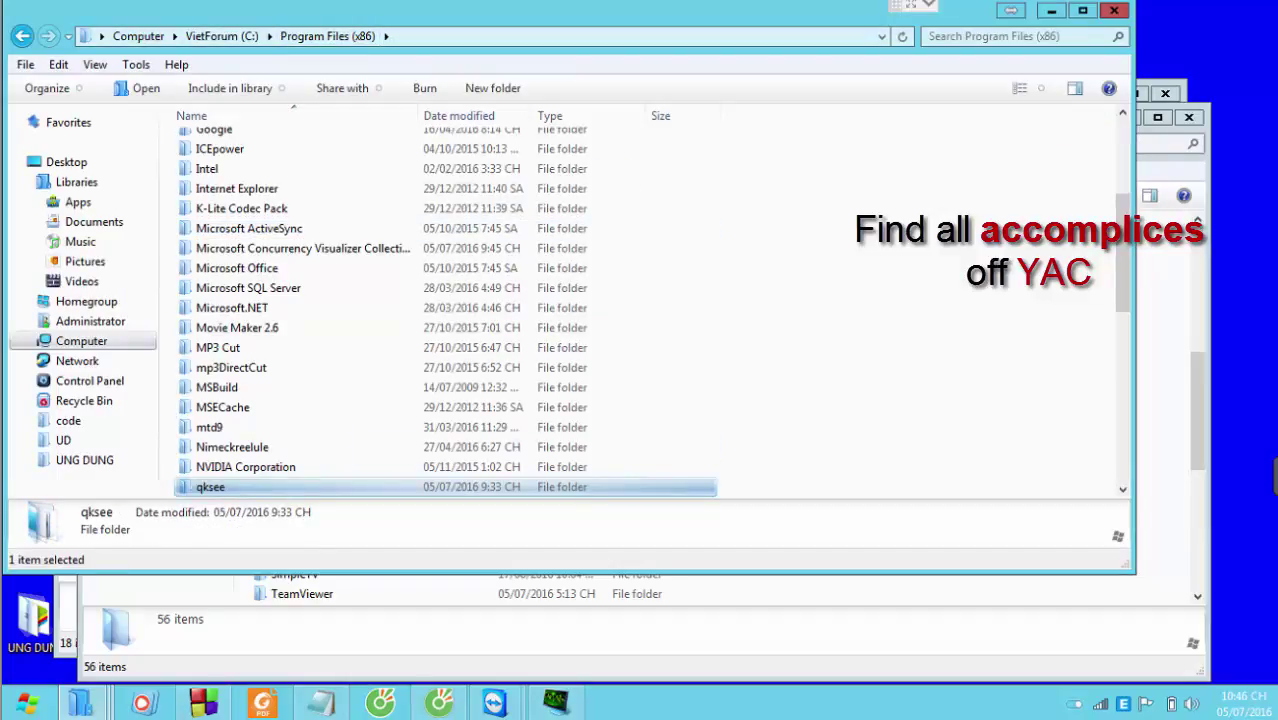
right_click(222, 486)
- End the process tree of qkseeSvc.exe in Task Manager and delete the qksee folder from Program Files (x86)
left_click(556, 702)
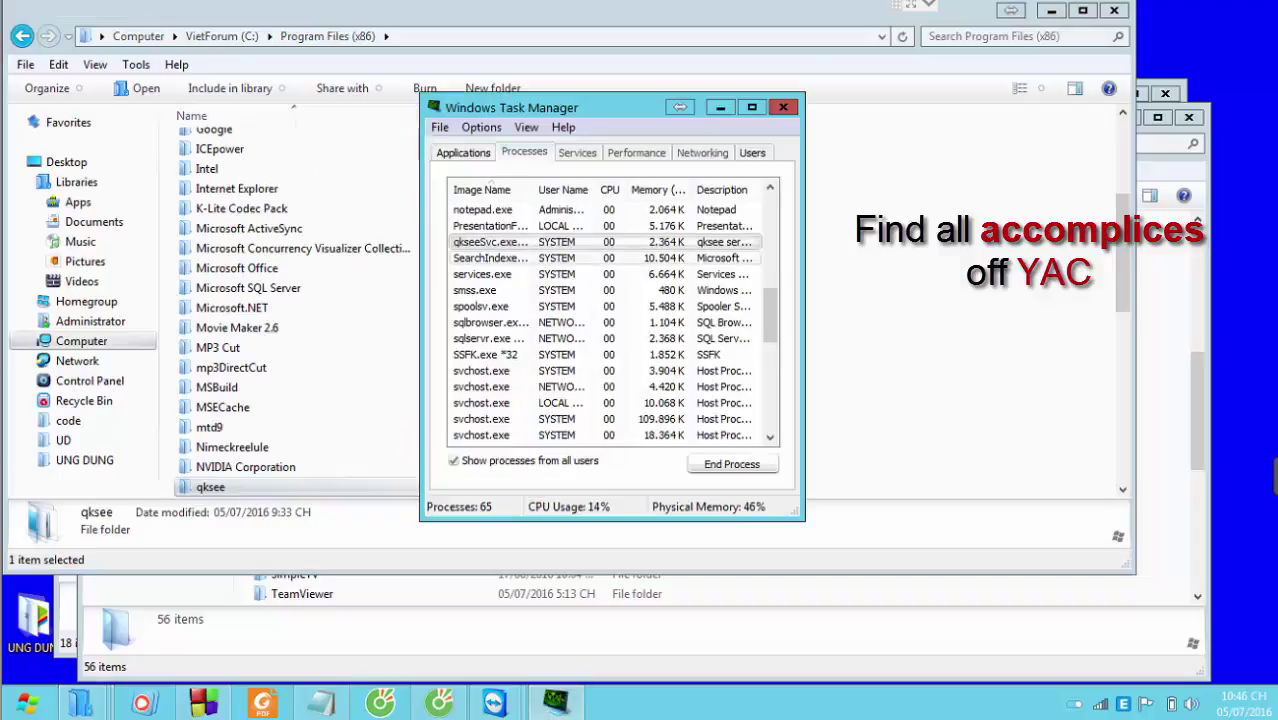
right_click(494, 242)
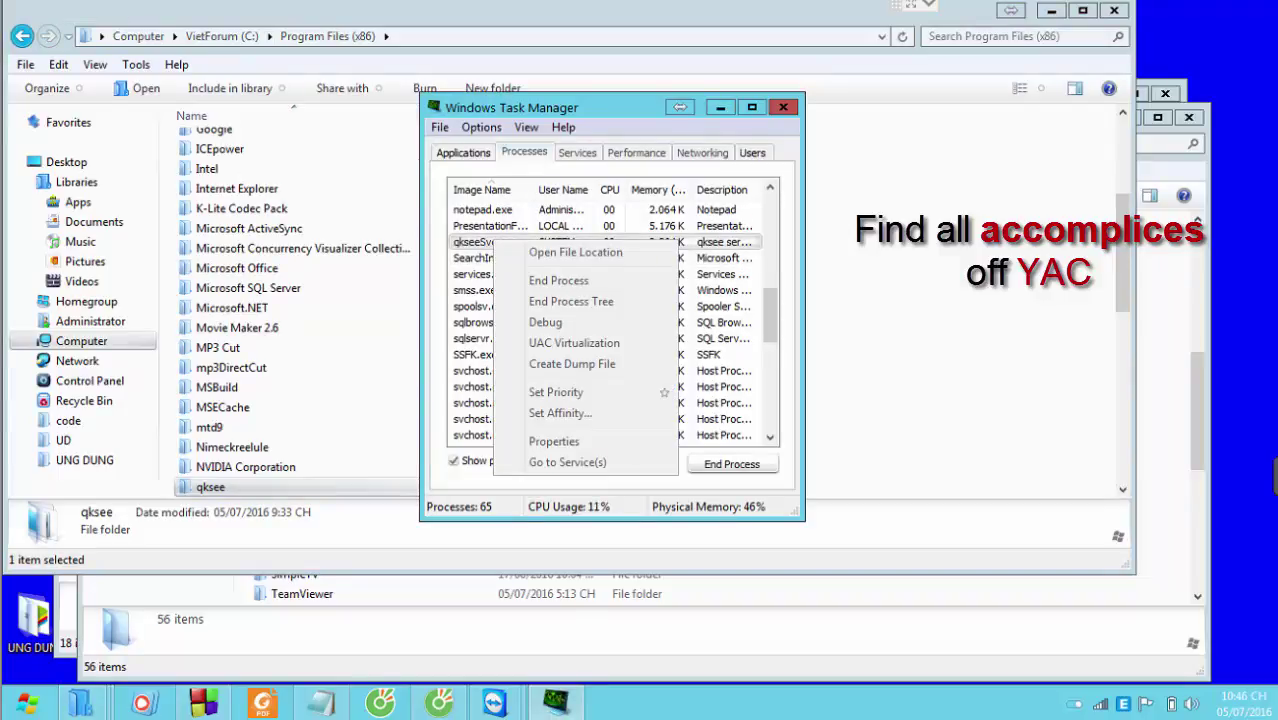
left_click(571, 301)
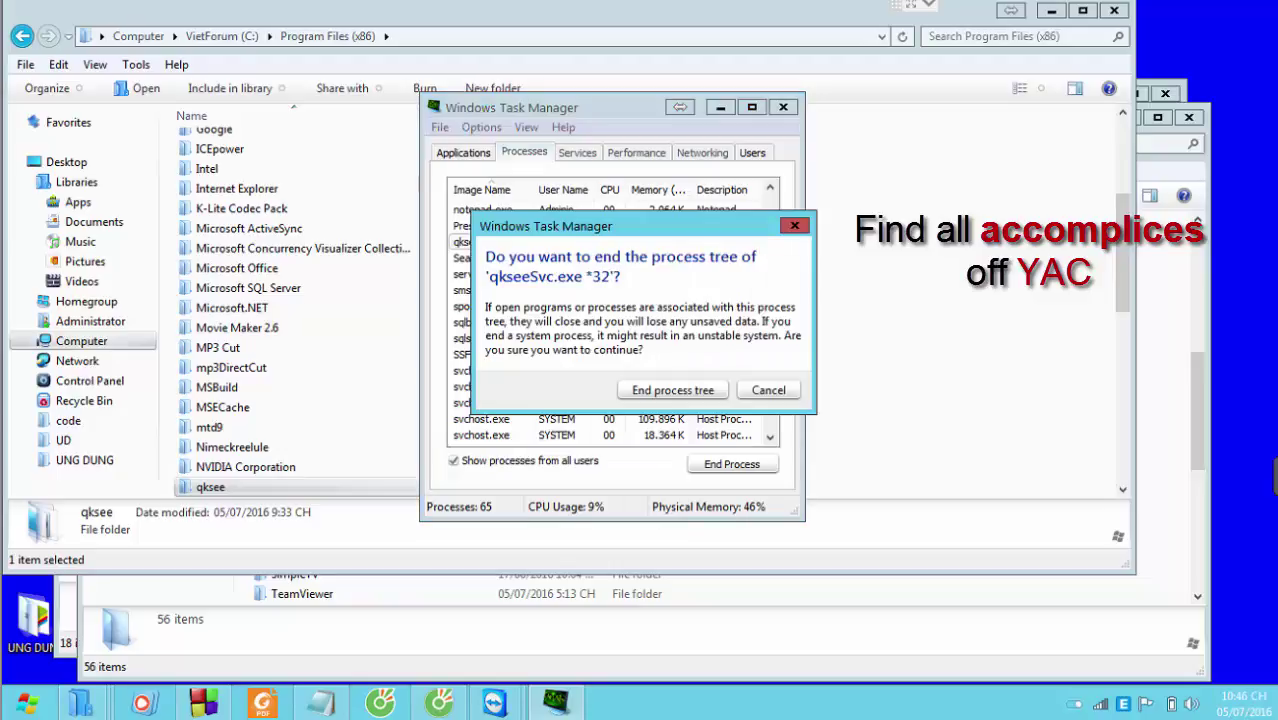
key("Return")
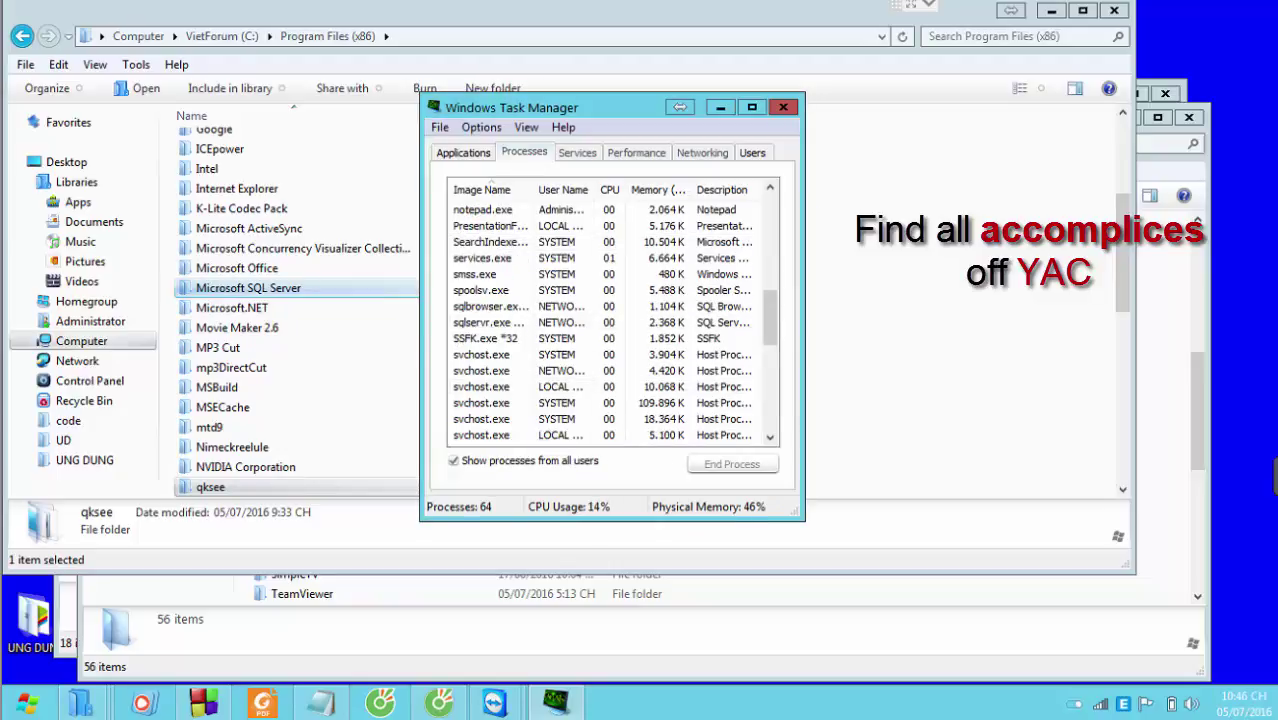
right_click(222, 488)
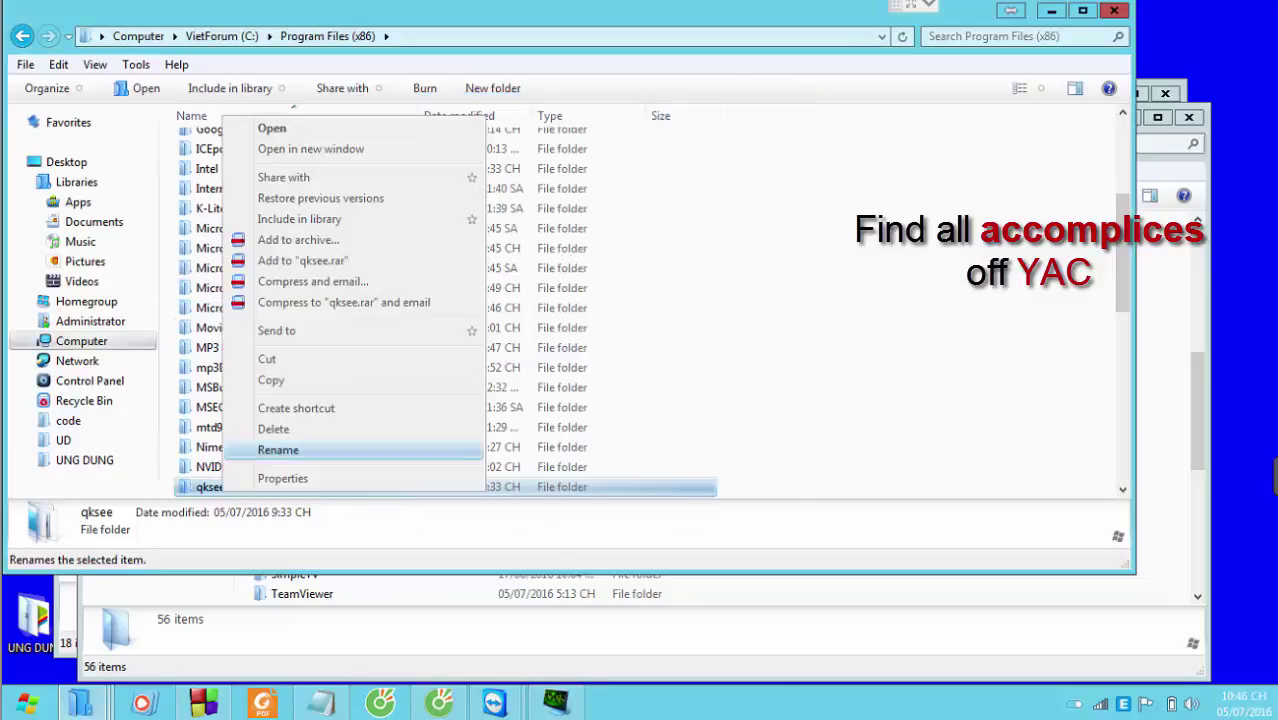
left_click(273, 429)
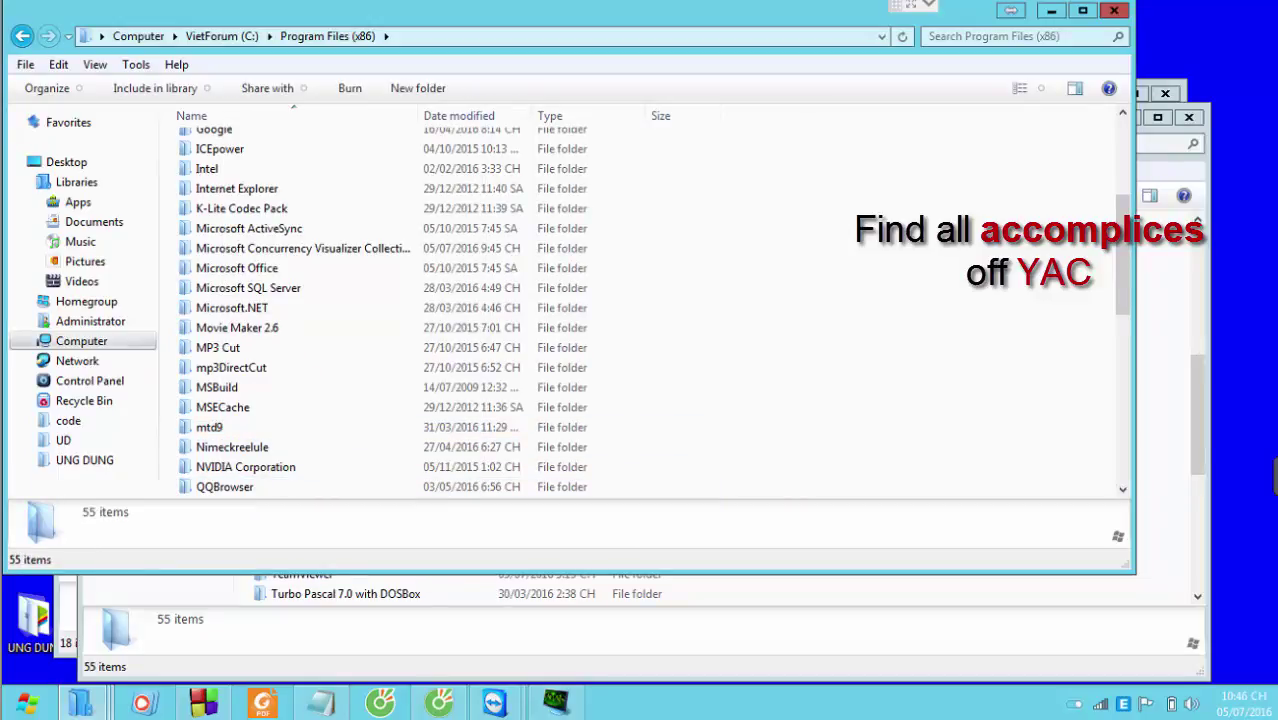
- Look inside the QQBrowser folder and return to Program Files (x86)
left_click(226, 487)
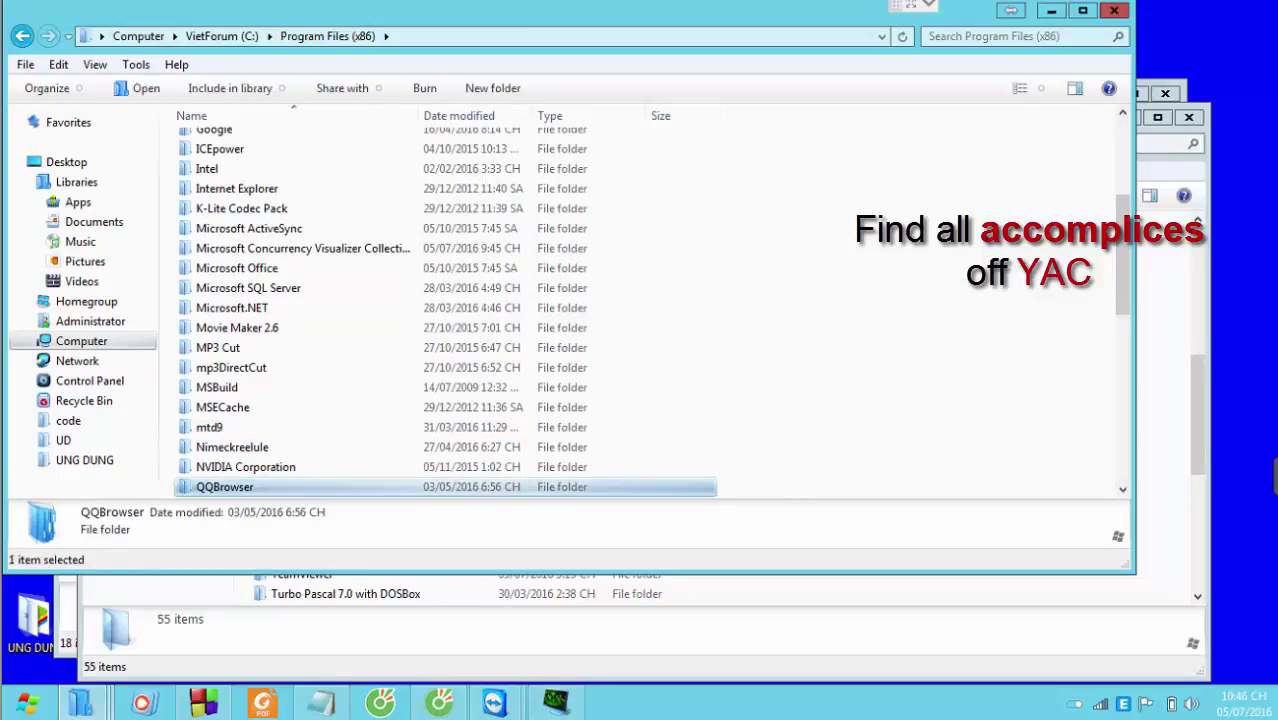
double_click(226, 487)
key("BackSpace")
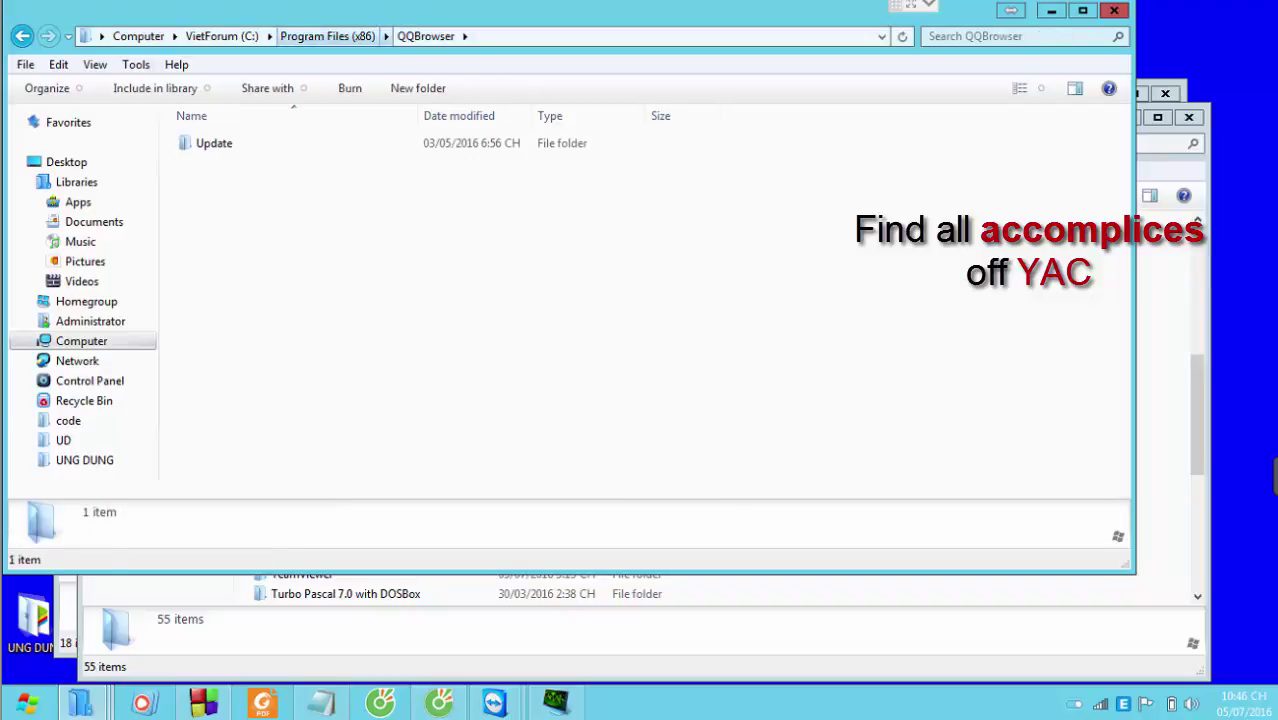
- Copy the QQBrowser folder's name to the end of the Notepad list and delete the folder from Program Files (x86)
key("F2")
key("ctrl+c")
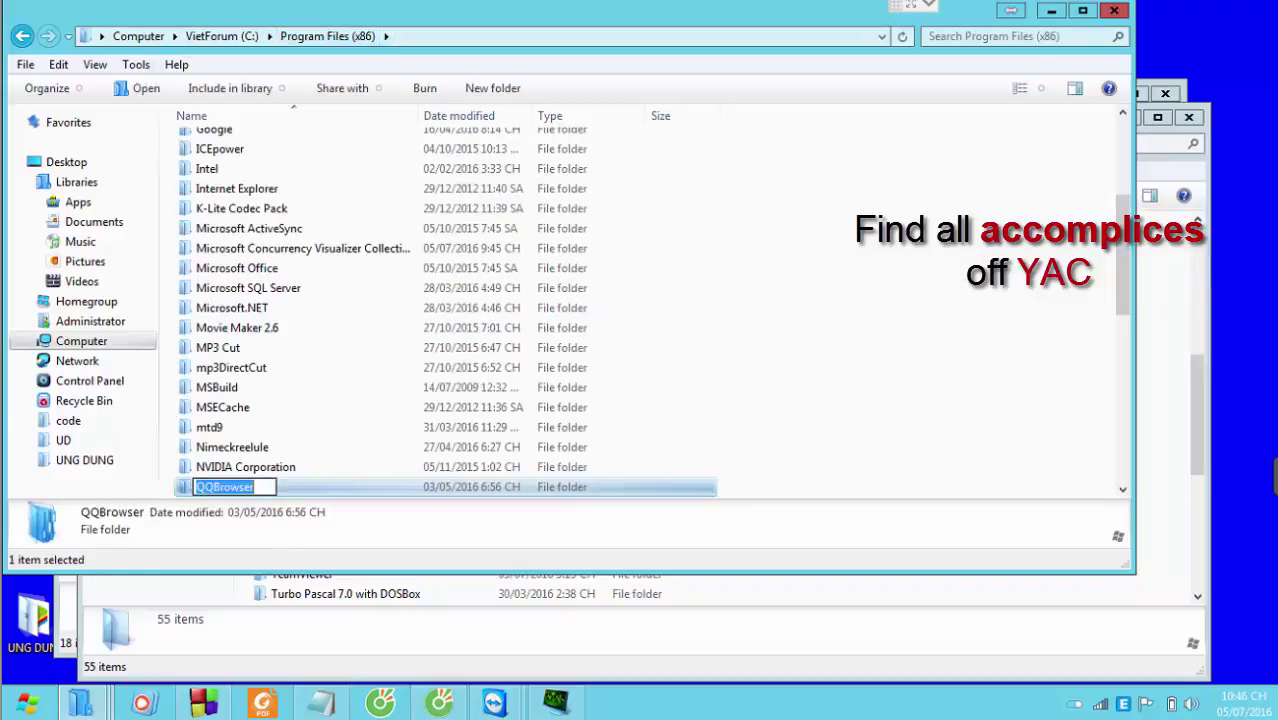
key("alt+Tab")
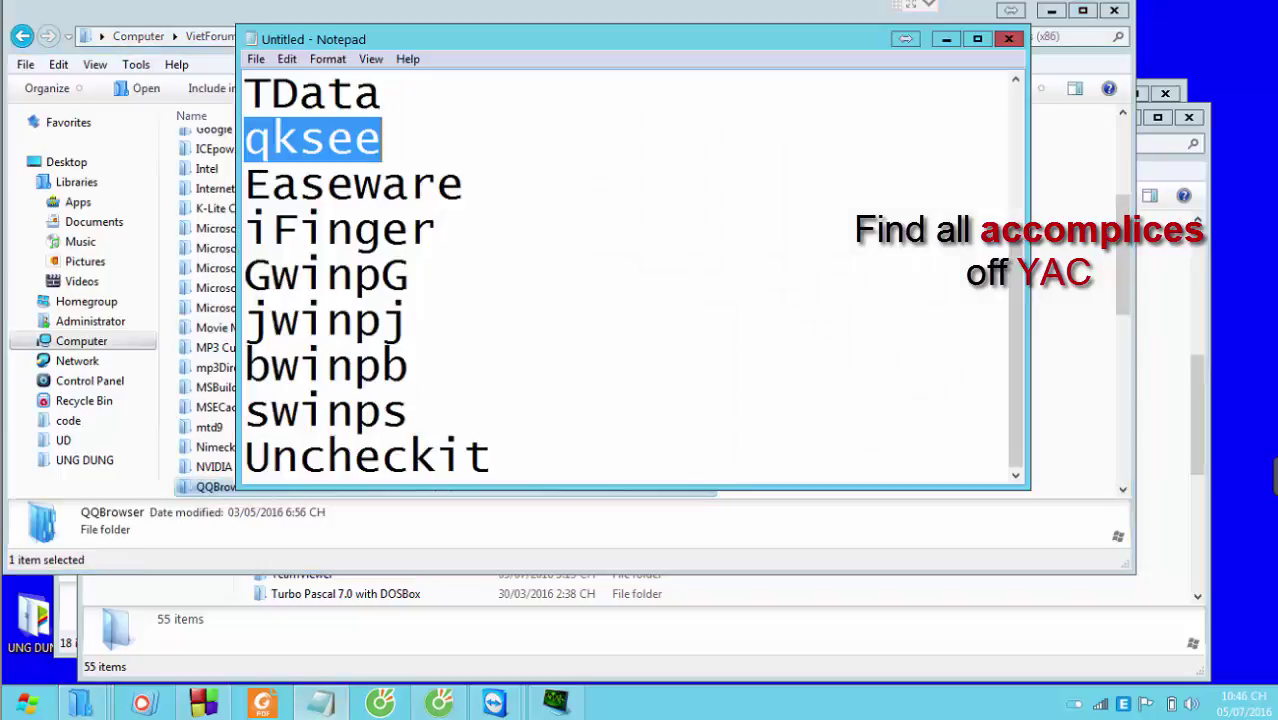
key("ctrl+End")
key("Return")
key("ctrl+v")
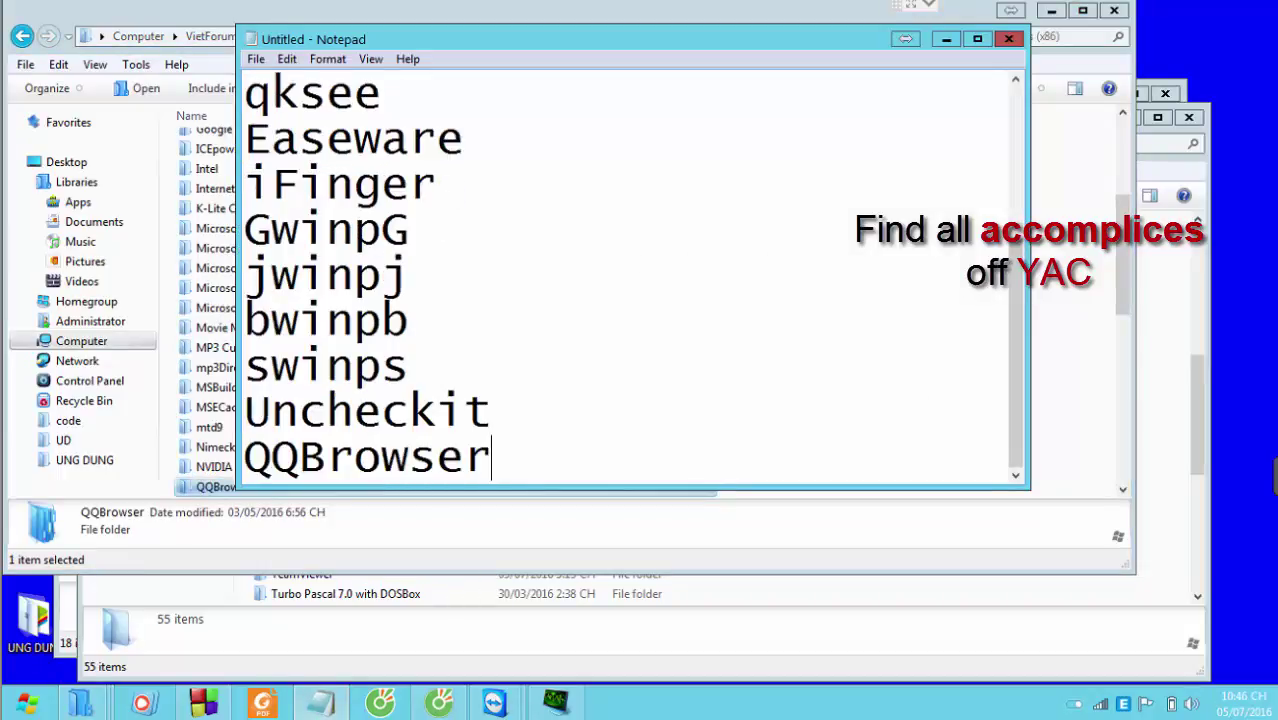
right_click(206, 487)
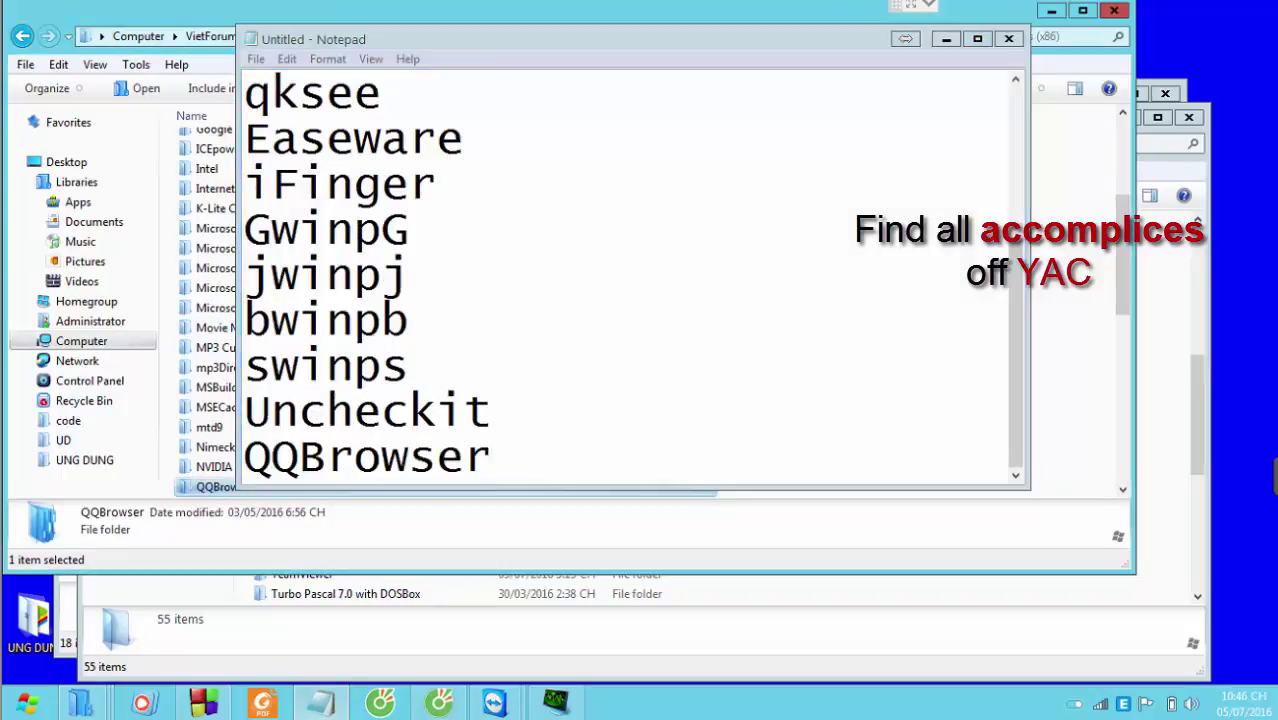
left_click(257, 426)
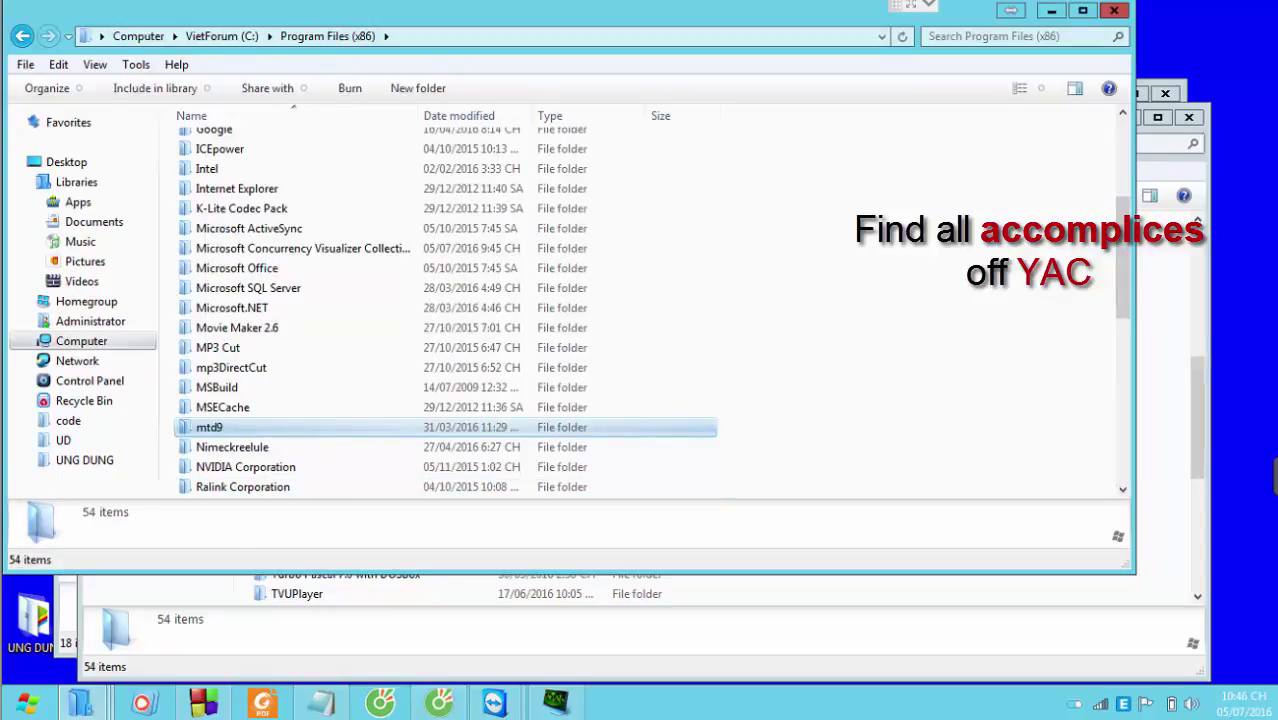
key("Up")
key("Up")
key("Up")
key("Up")
key("Up")
key("Up")
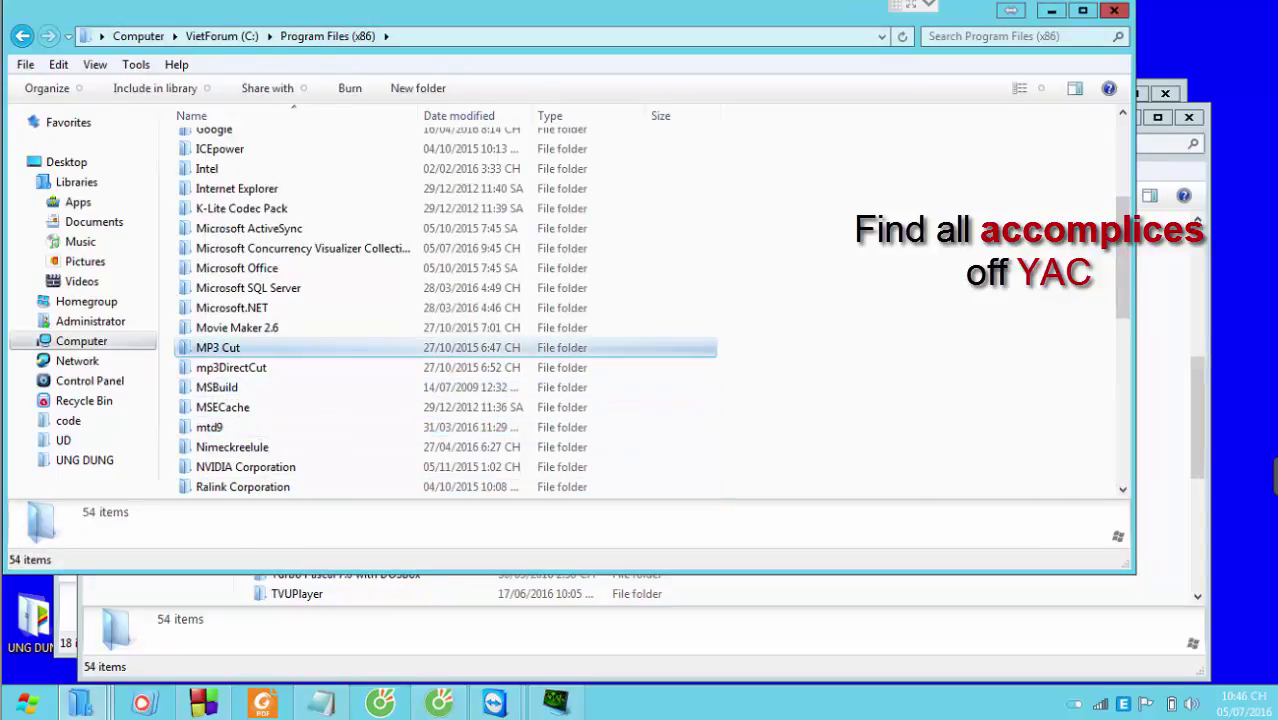
- Look through the remaining folders in Program Files (x86) for further suspicious ones
key("i")
key("k")
key("m")
scroll(360, 390, "down", 7)
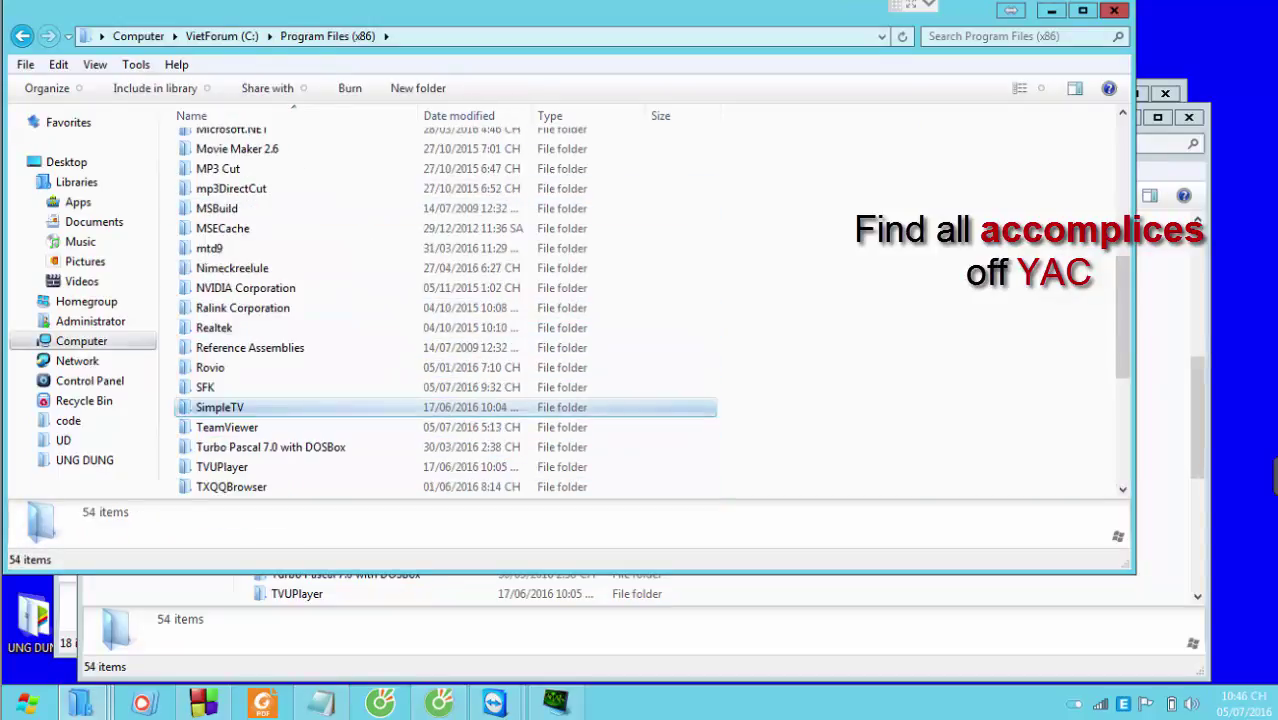
key("Up")
key("Up")
key("Up")
key("Up")
key("Up")
key("Up")
key("Up")
key("Up")
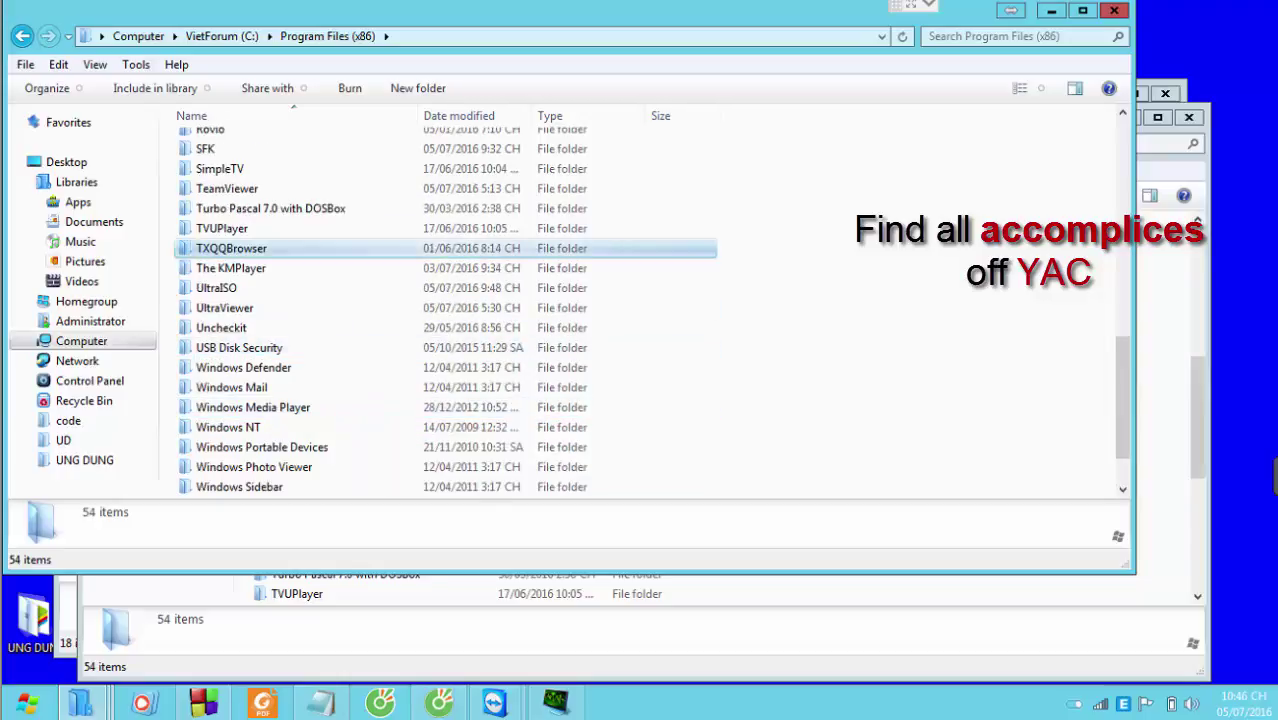
key("Down")
key("Down")
key("Down")
key("Down")
key("Down")
key("Down")
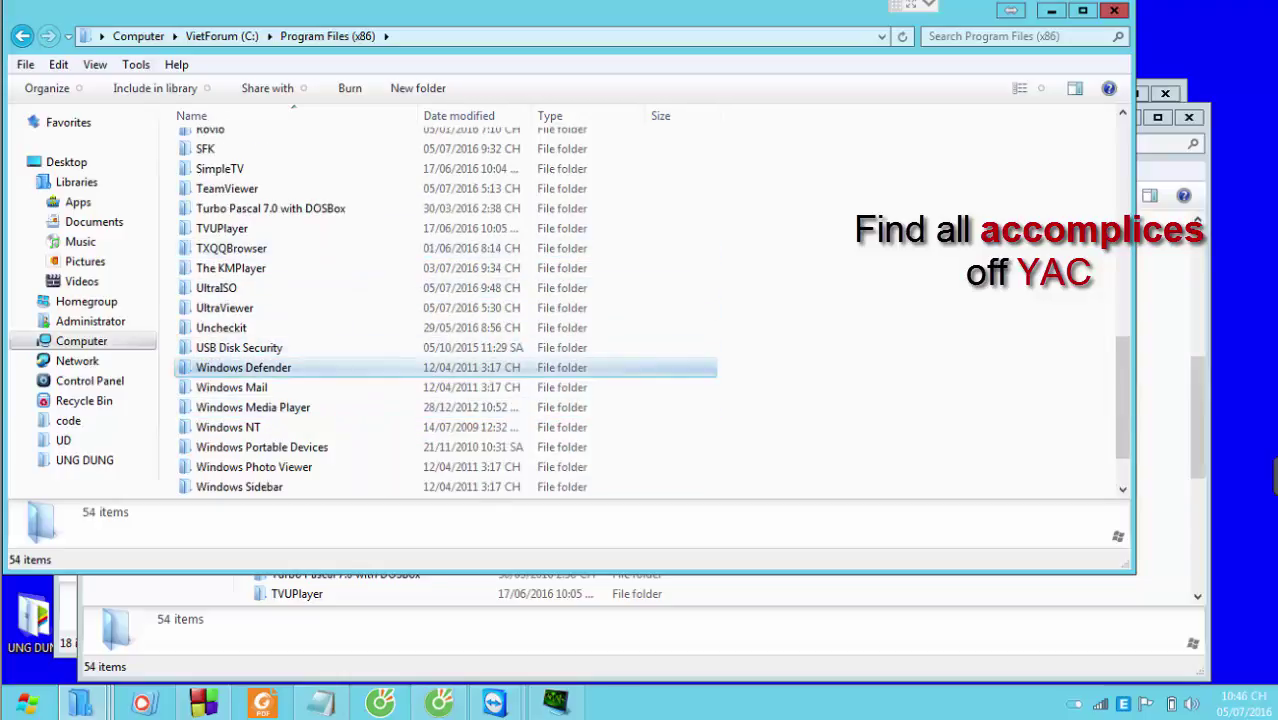
- Try to delete the Uncheckit folder from Program Files (x86)
key("Up")
key("Up")
key("shift+F10")
key("Down")
key("Down")
key("Up")
key("Up")
key("Up")
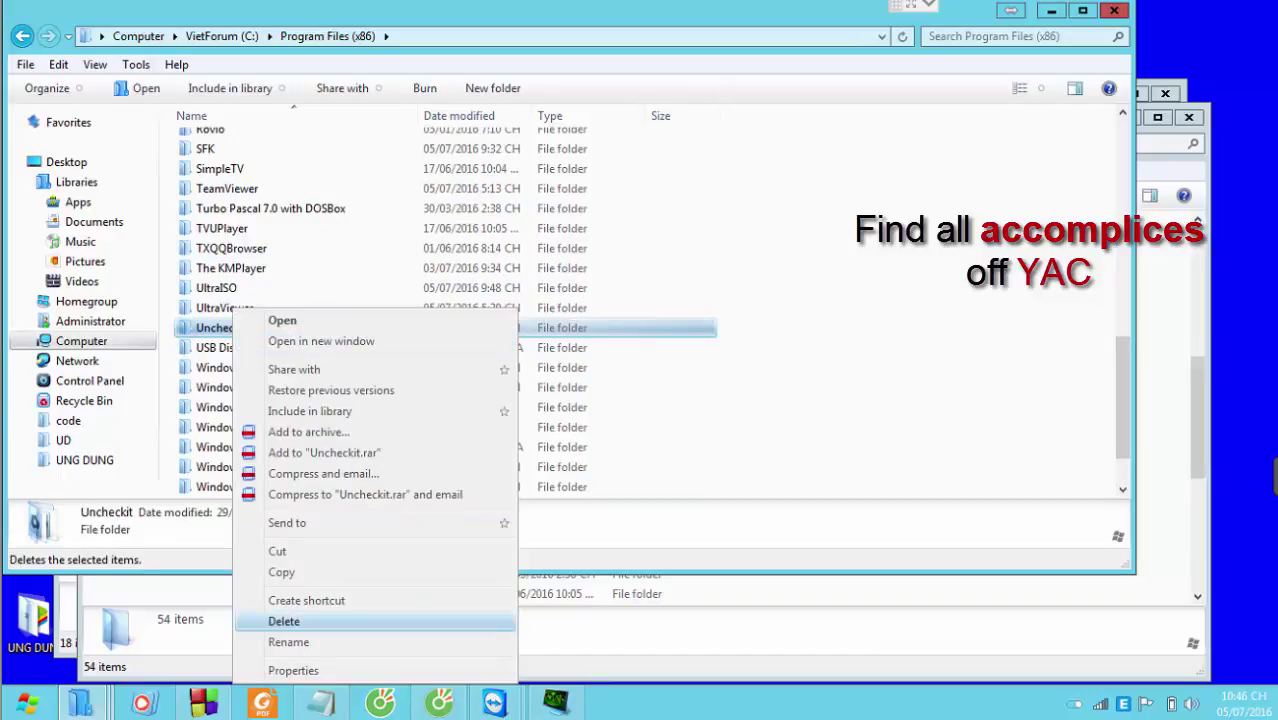
key("Return")
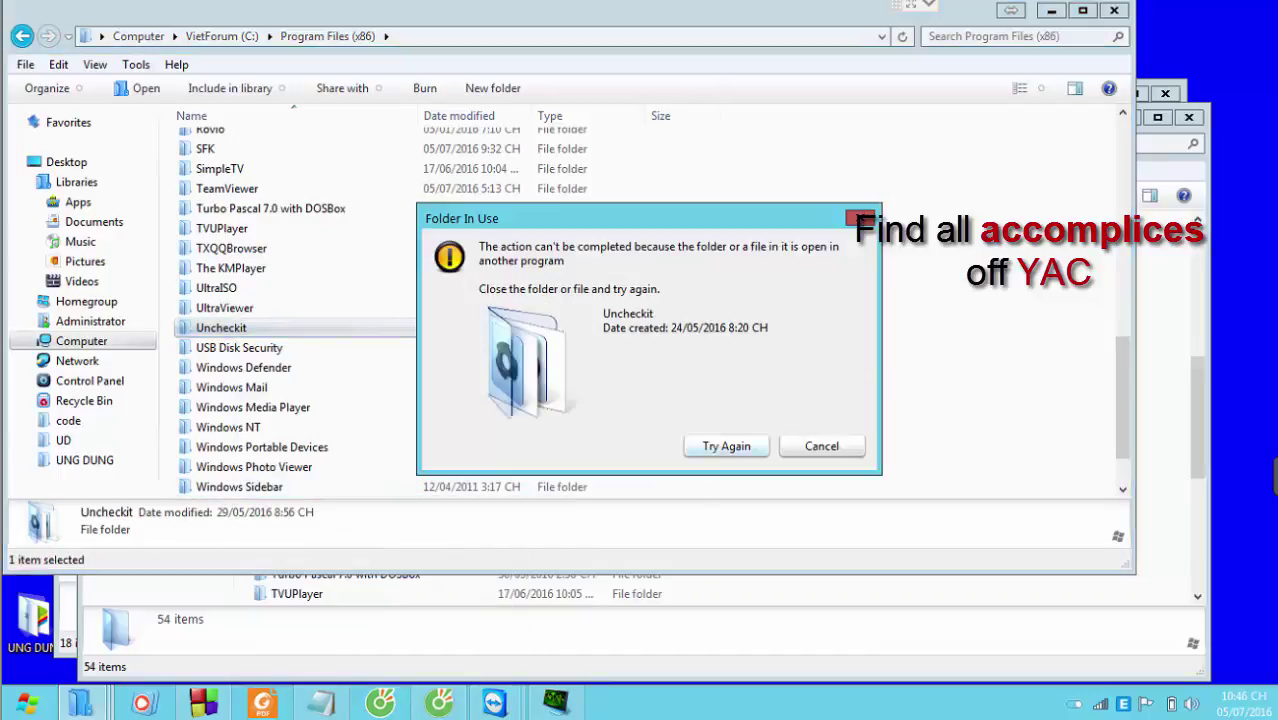
key("Tab")
key("Return")
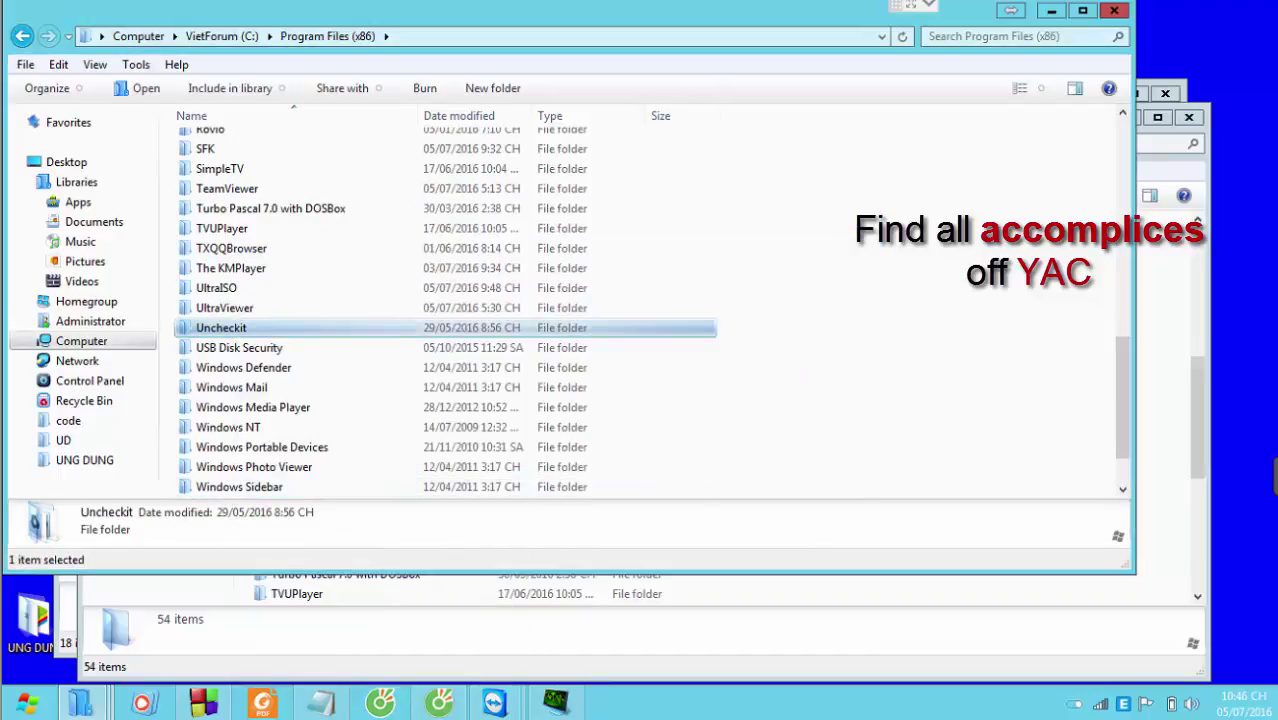
- End the process tree of UncheckitSvc.exe in Task Manager
left_click(556, 702)
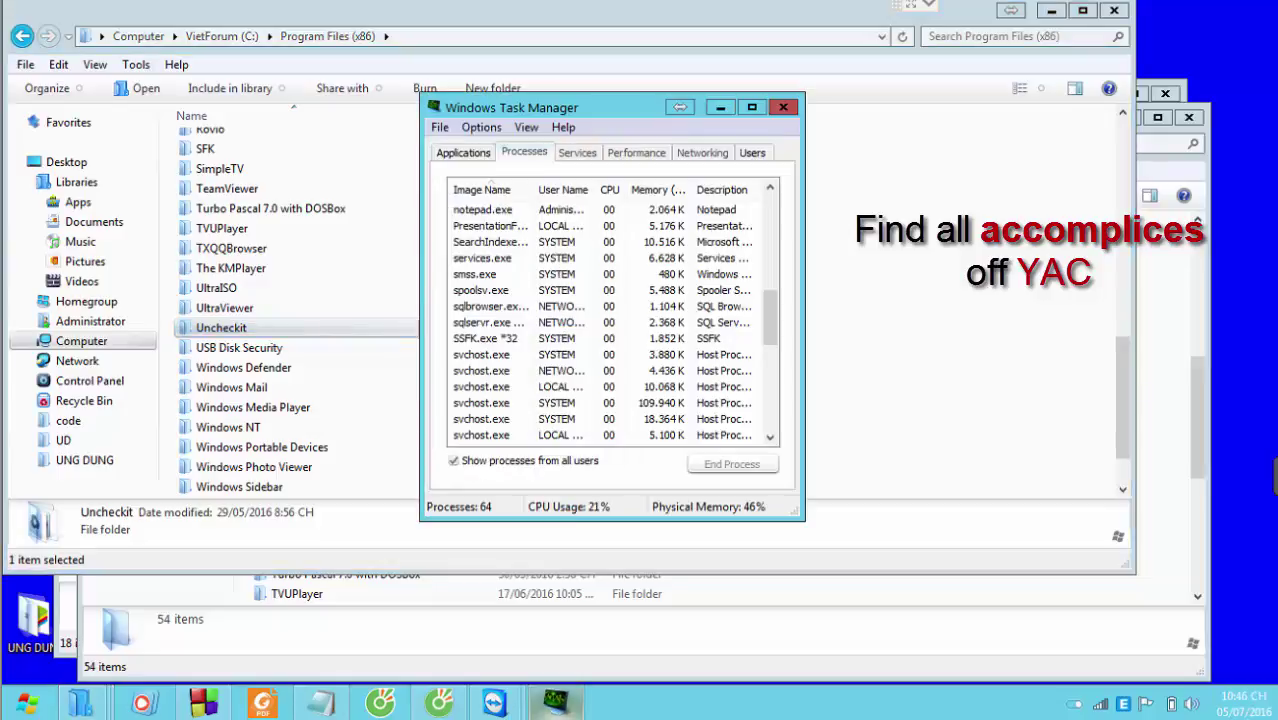
left_click(490, 272)
scroll(490, 272, "down", 8)
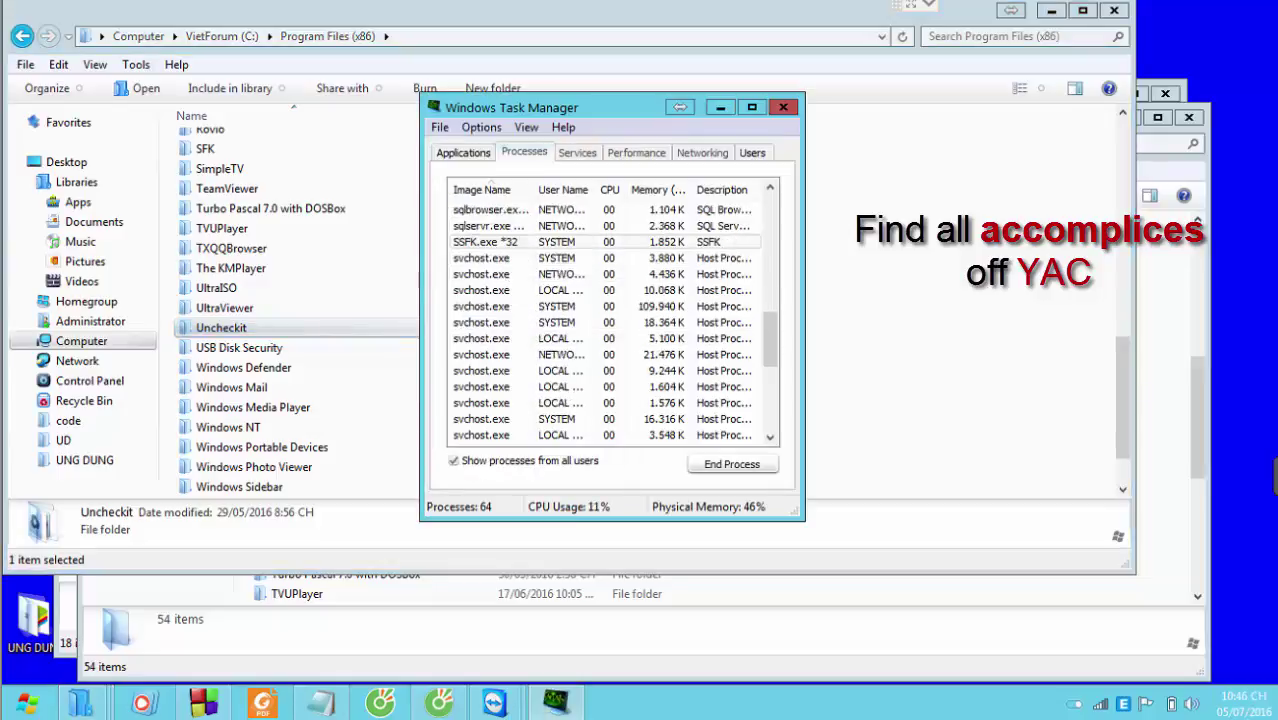
key("Down")
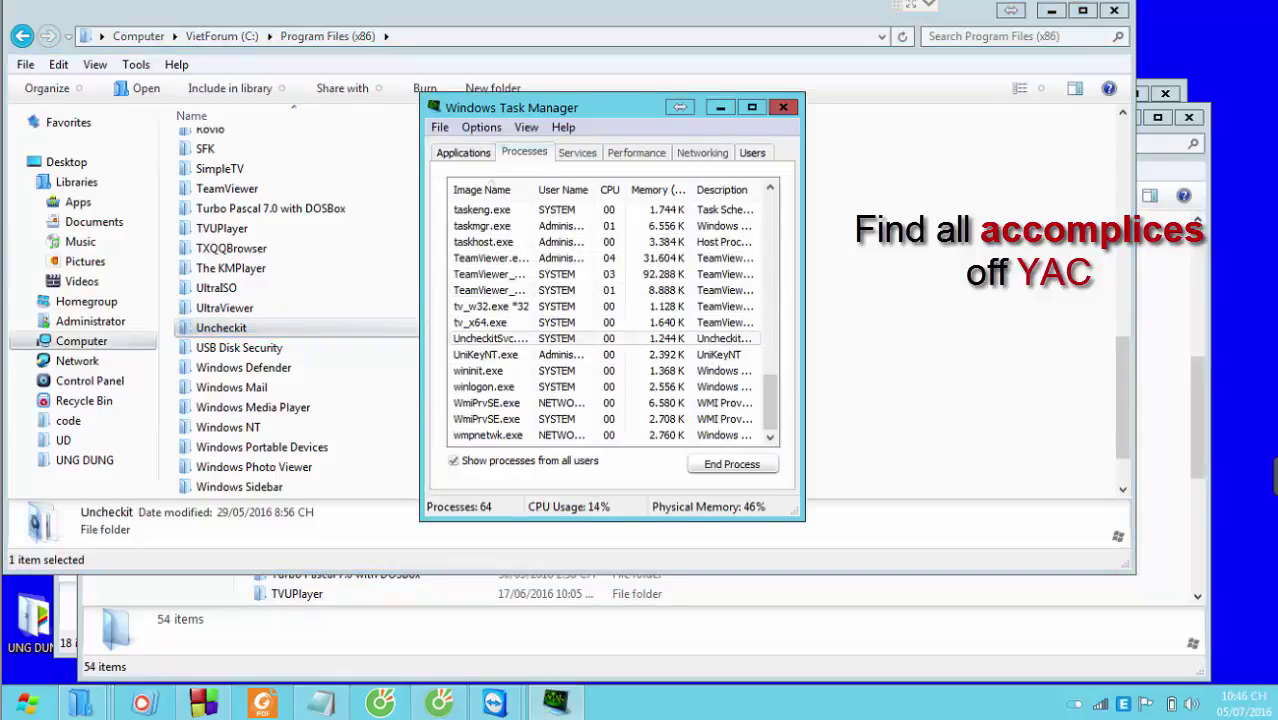
key("Up")
key("Up")
key("shift+F10")
key("Down")
key("Down")
key("Return")
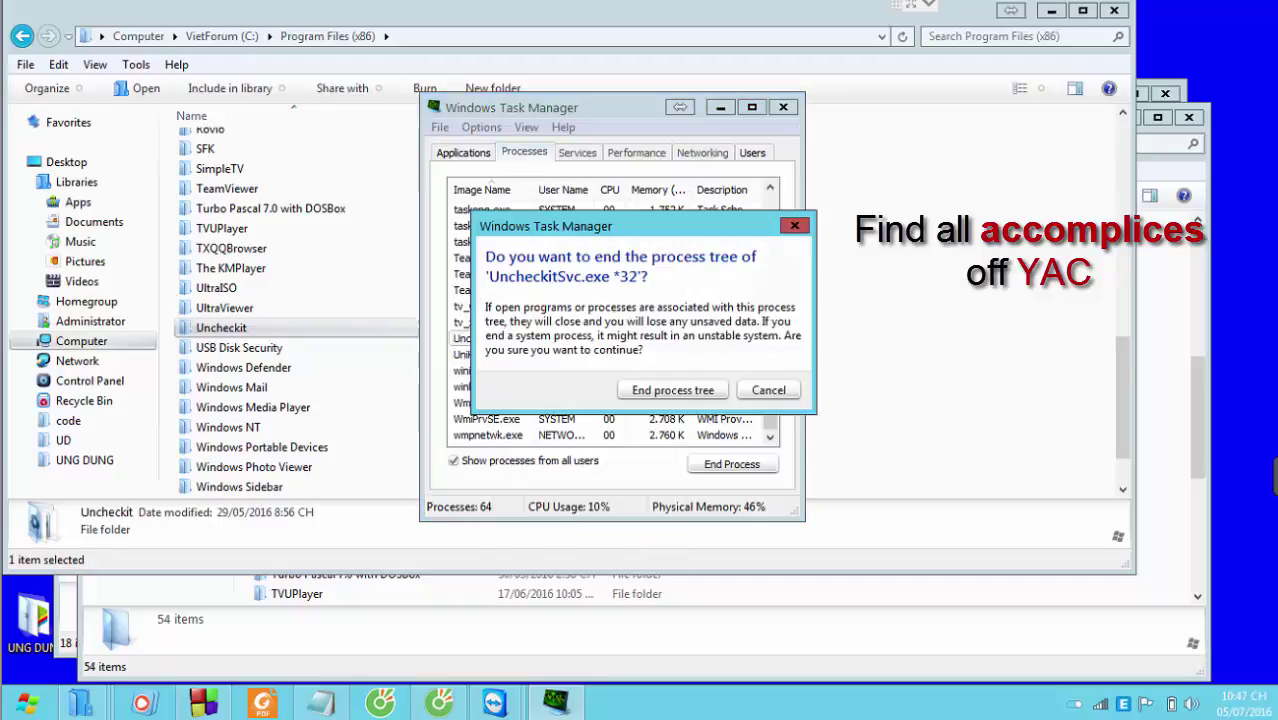
left_click(673, 390)
- Delete the Uncheckit folder from Program Files (x86)
right_click(234, 328)
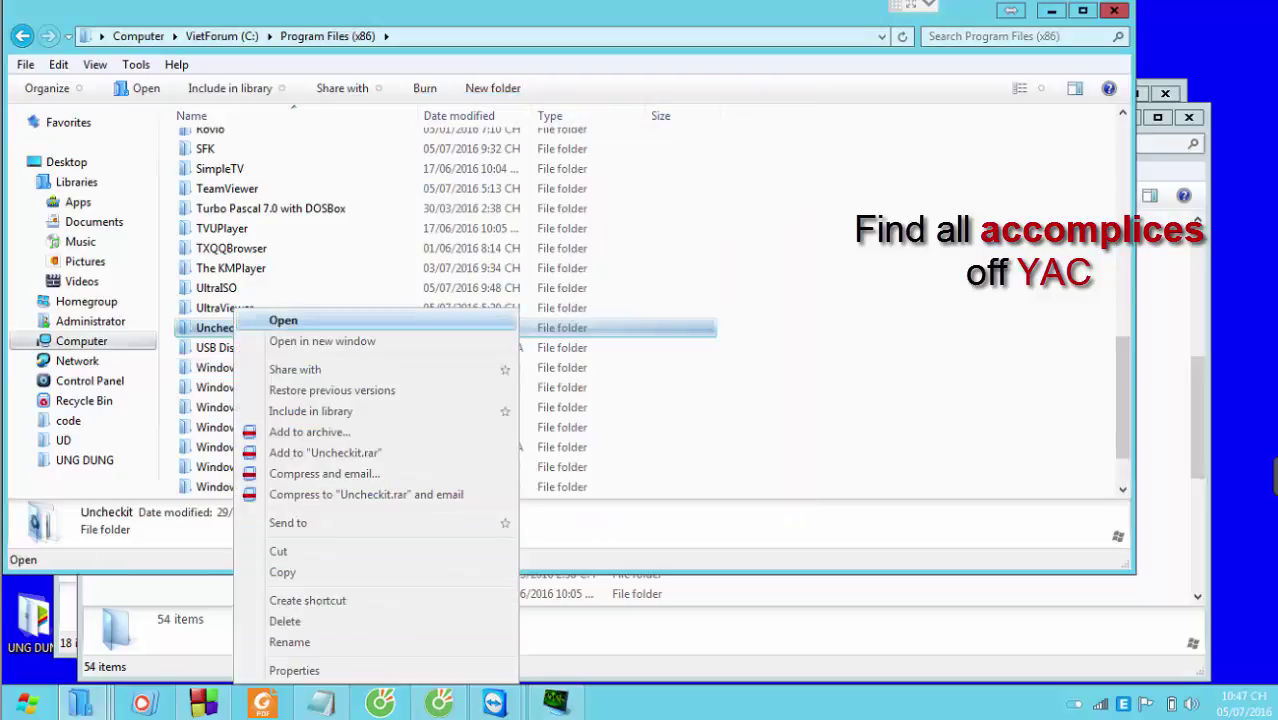
key("Up")
key("Up")
key("Up")
key("Return")
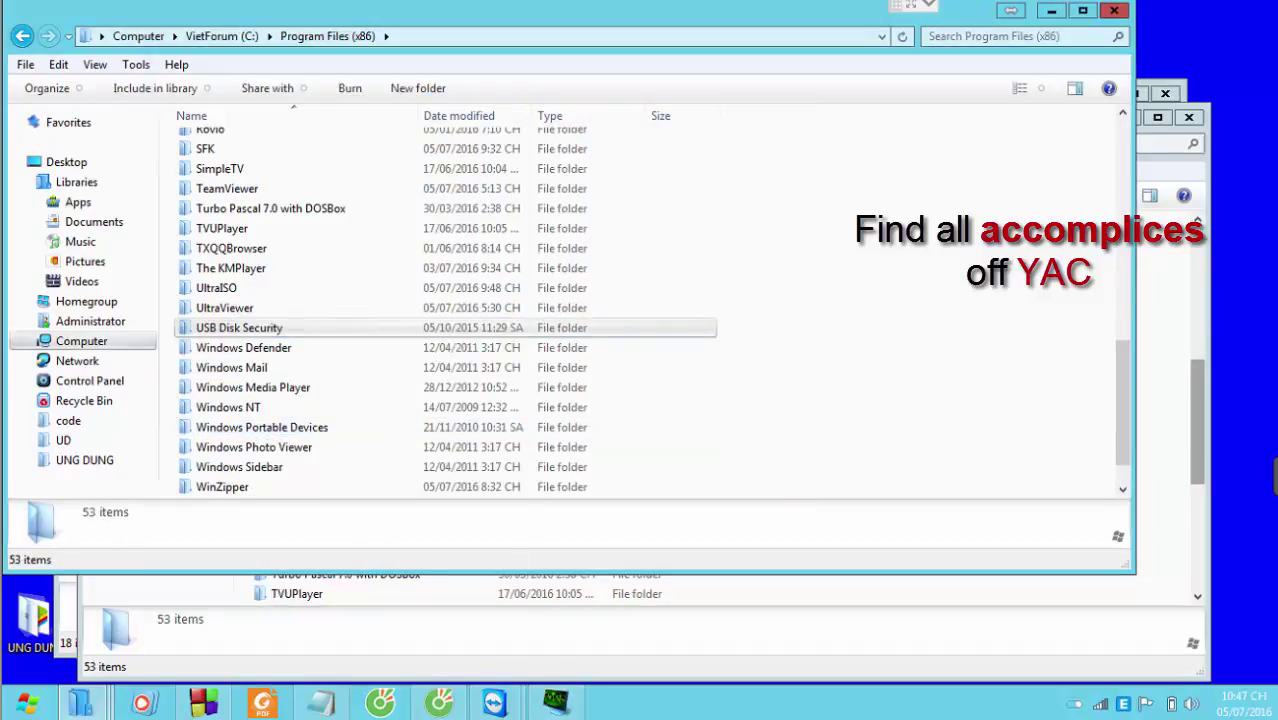
- Delete the eeaUDOiyy folder from Program Files (x86)
key("ctrl+shift+Escape")
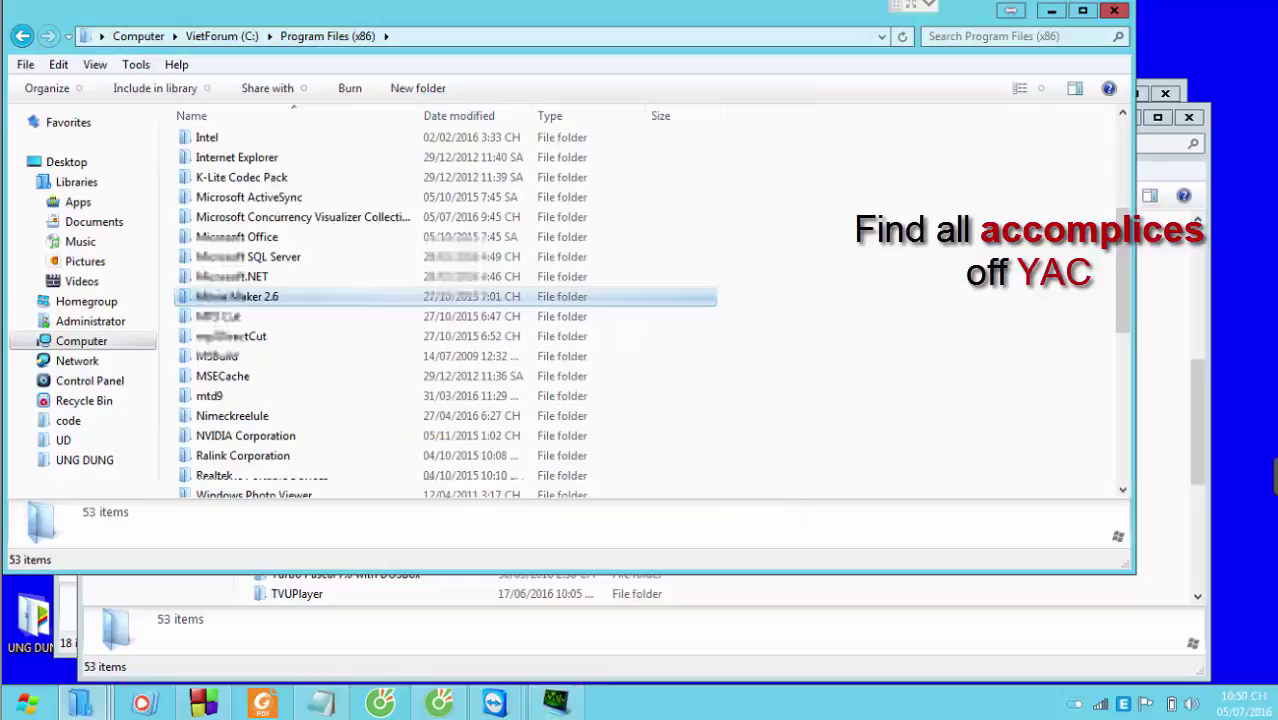
scroll(330, 265, "up", 5)
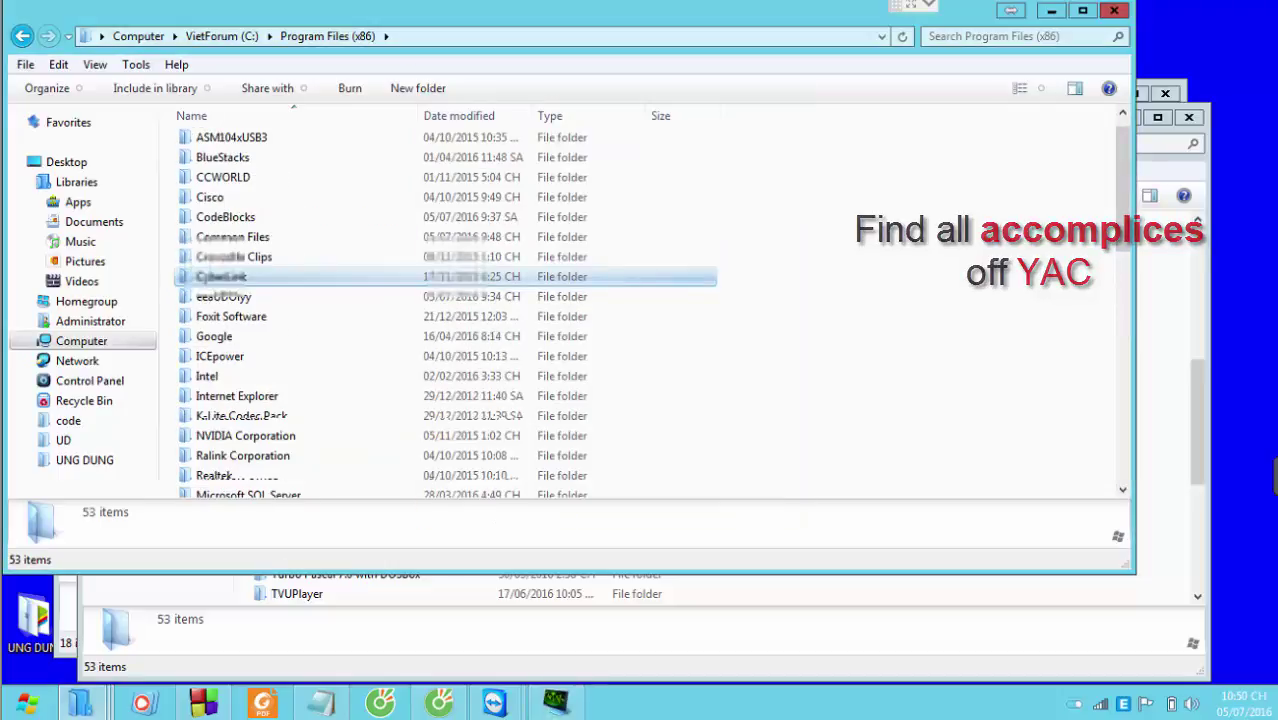
right_click(241, 316)
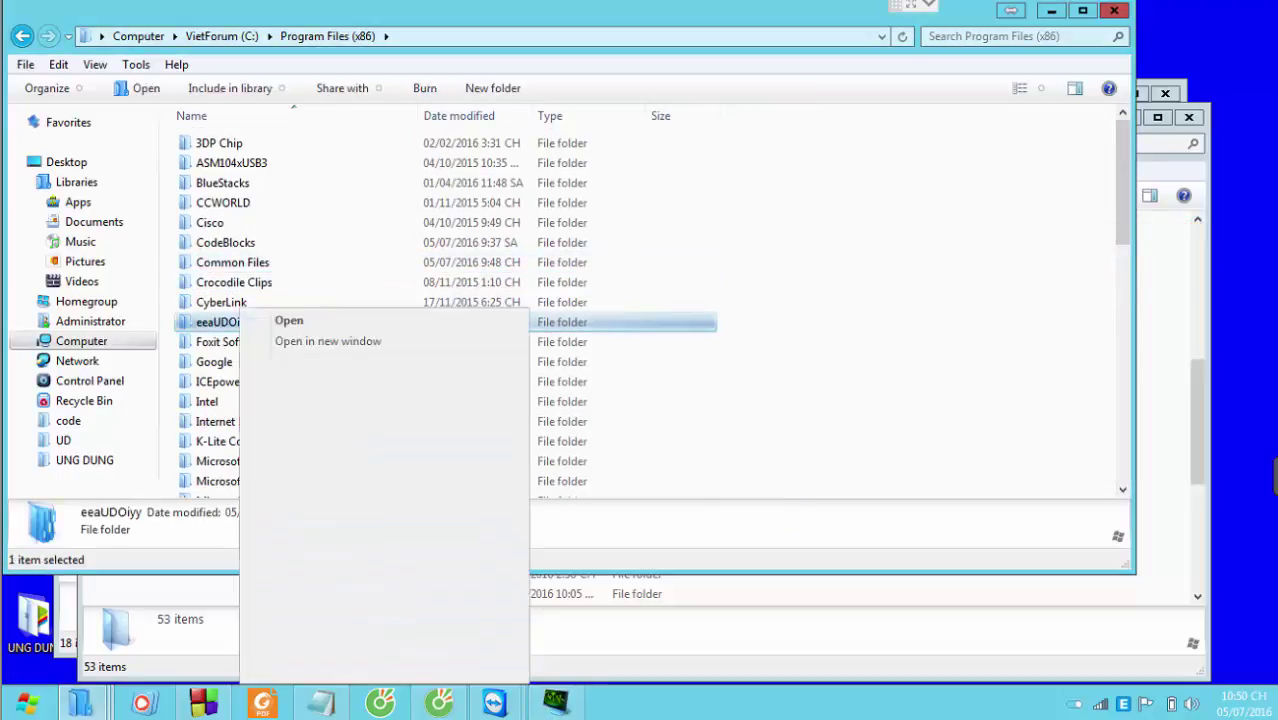
left_click(290, 621)
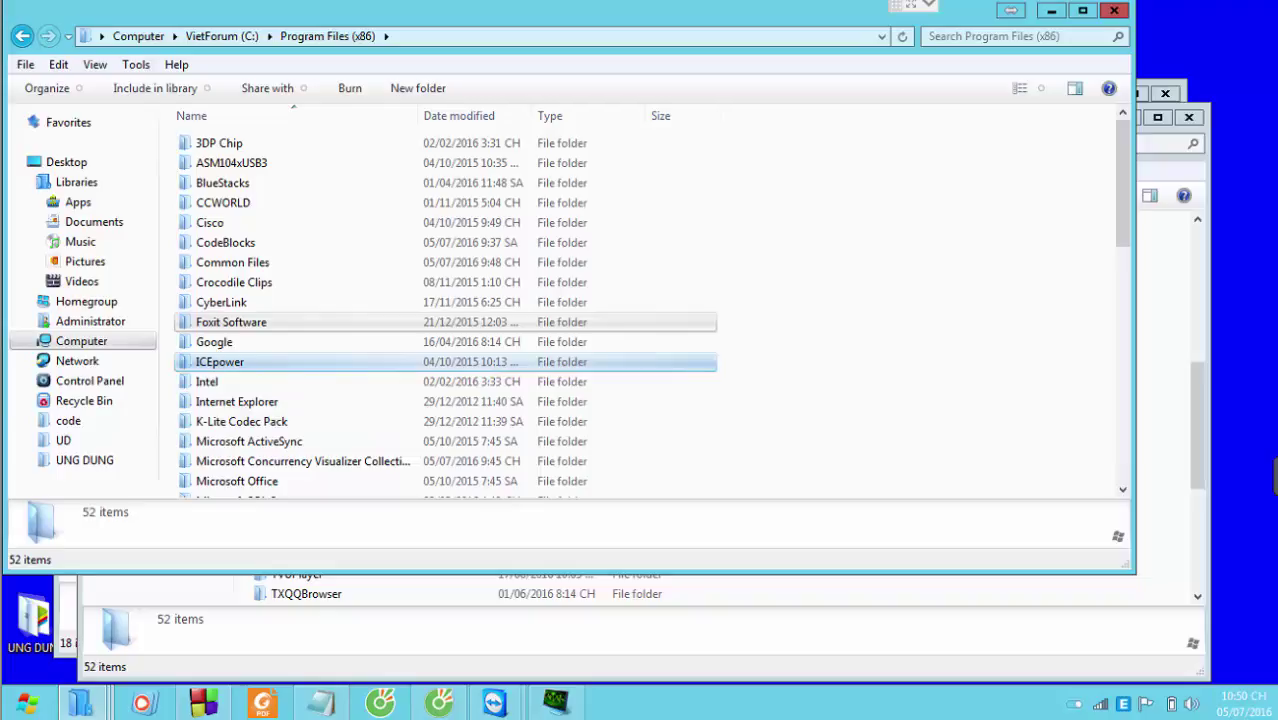
- Look inside the Google folder and return to Program Files (x86)
double_click(214, 341)
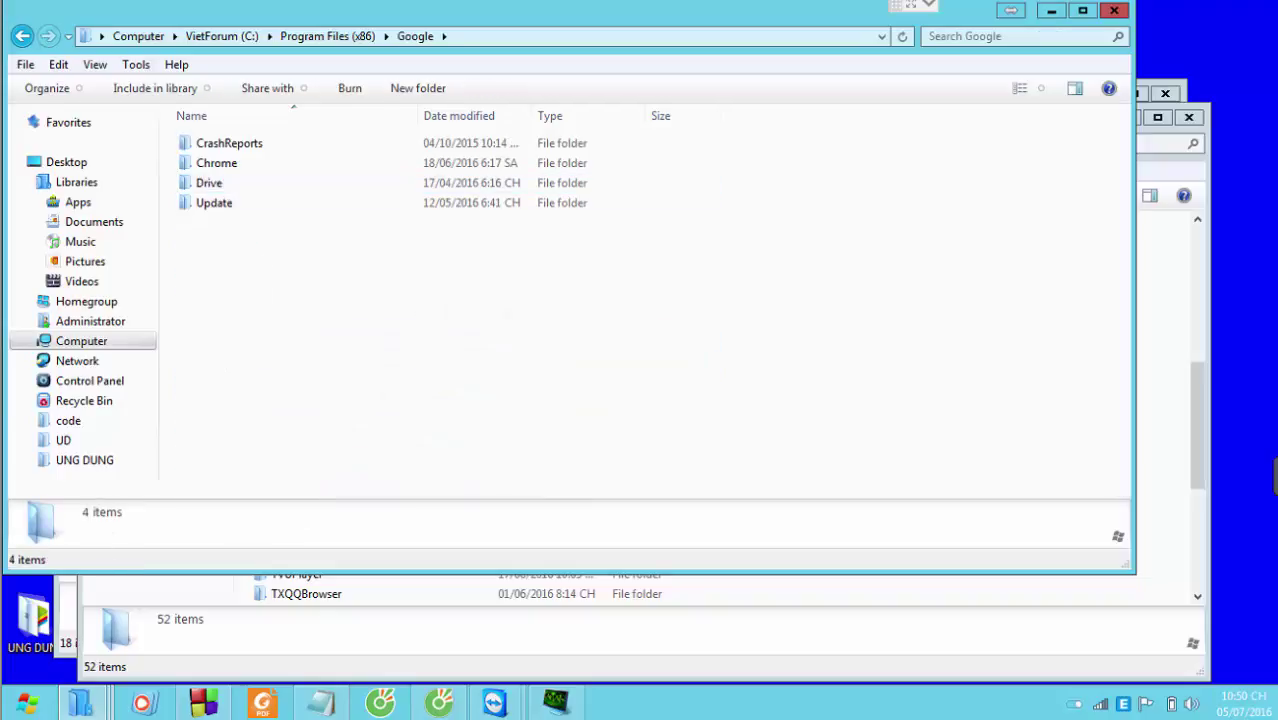
left_click(327, 36)
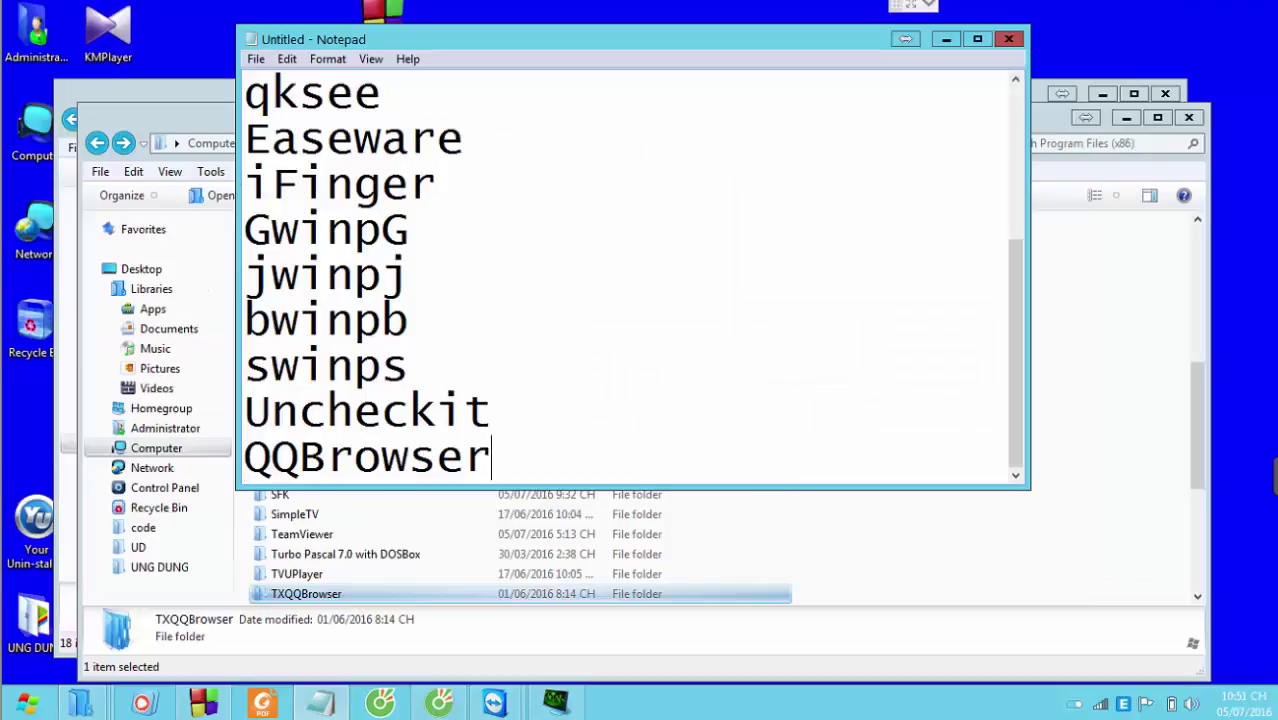
- Add TXQQBrowser to the end of the Notepad list, then delete the TXQQBrowser folder from Program Files (x86) and close that window
key("Return")
type("TXQQBrowser")
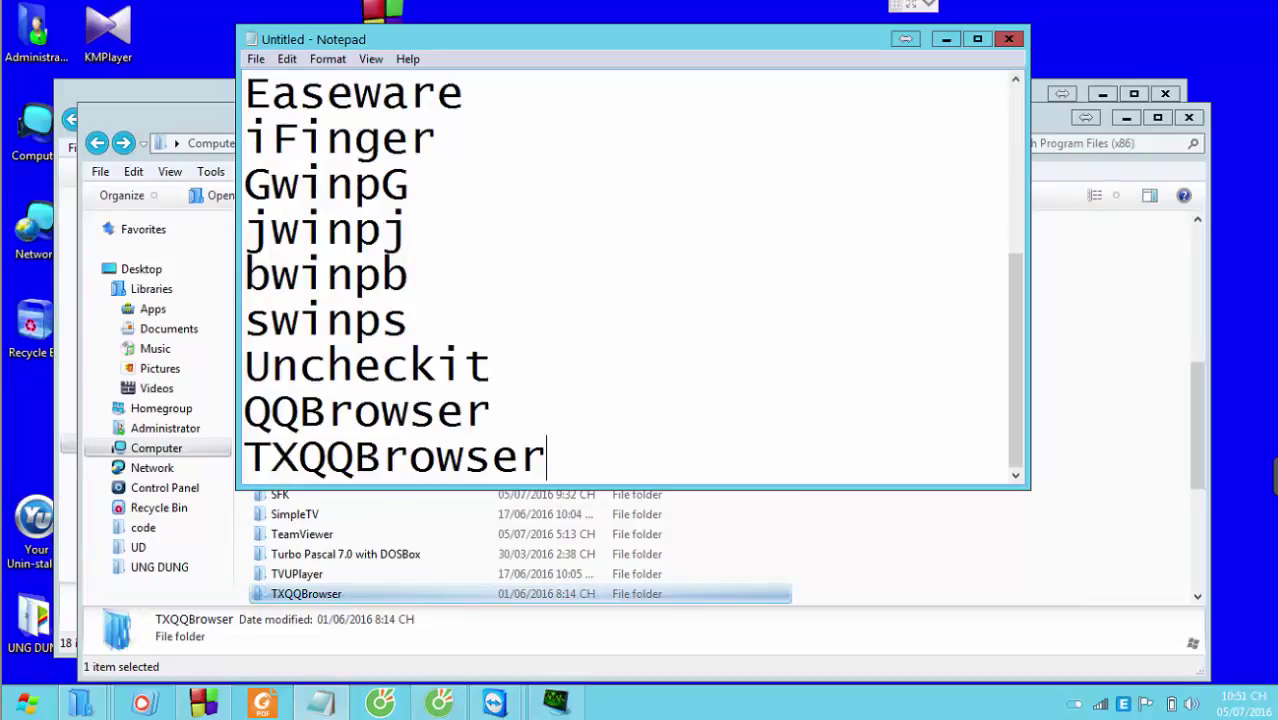
key("alt+Tab")
key("Menu")
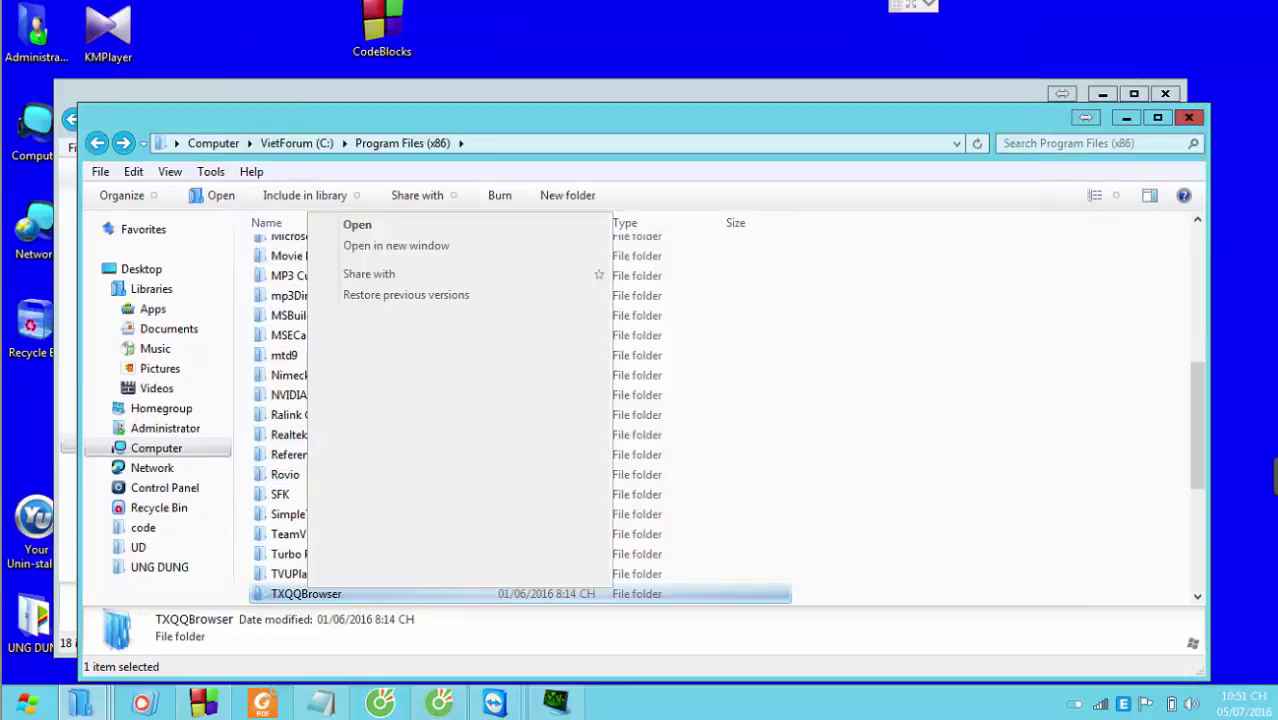
key("Up")
key("Up")
key("Up")
key("Return")
key("alt+F4")
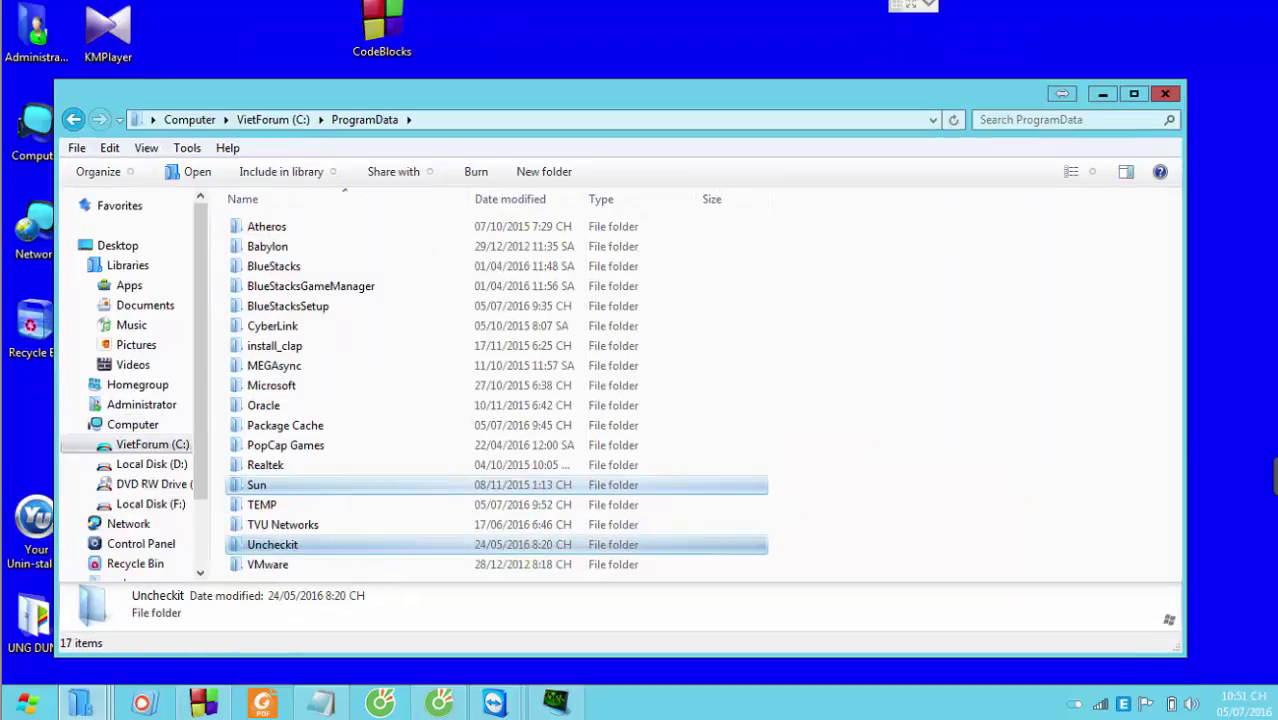
- Delete the Uncheckit folder from ProgramData and close the folder window
key("Delete")
key("Up")
key("Up")
key("Up")
key("Up")
key("Up")
key("Up")
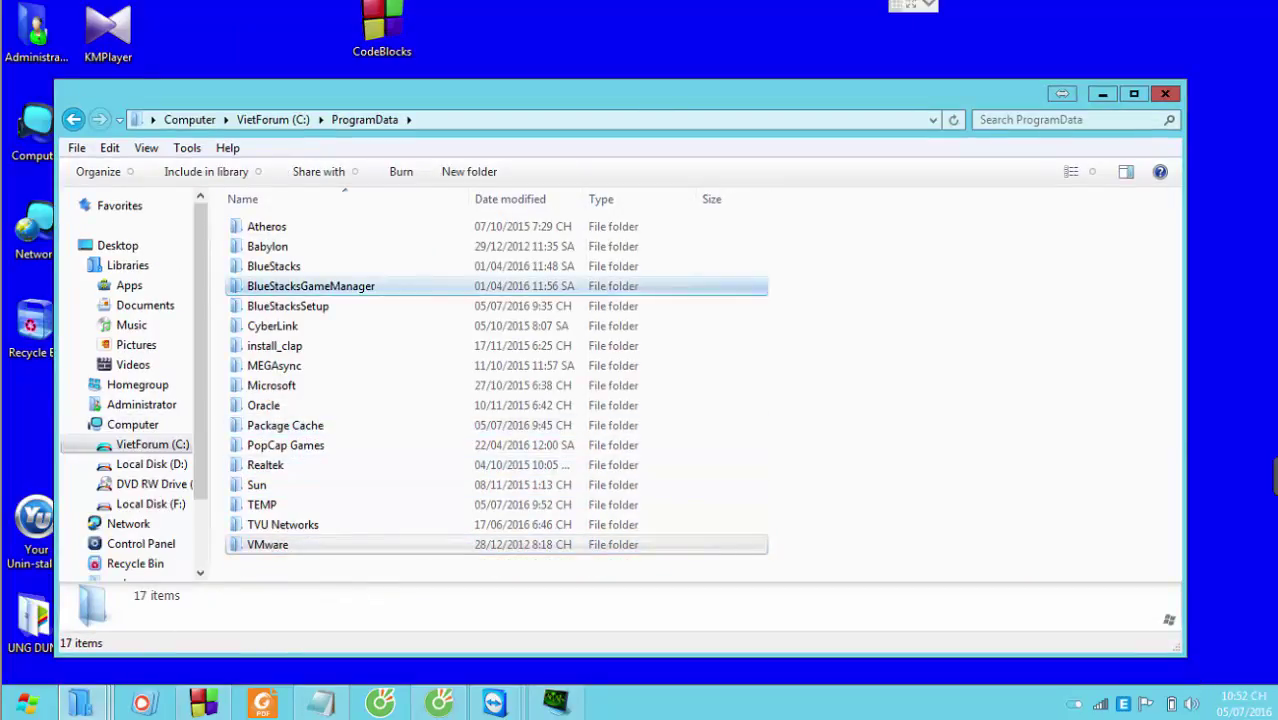
left_click(1165, 93)
key("alt+F4")
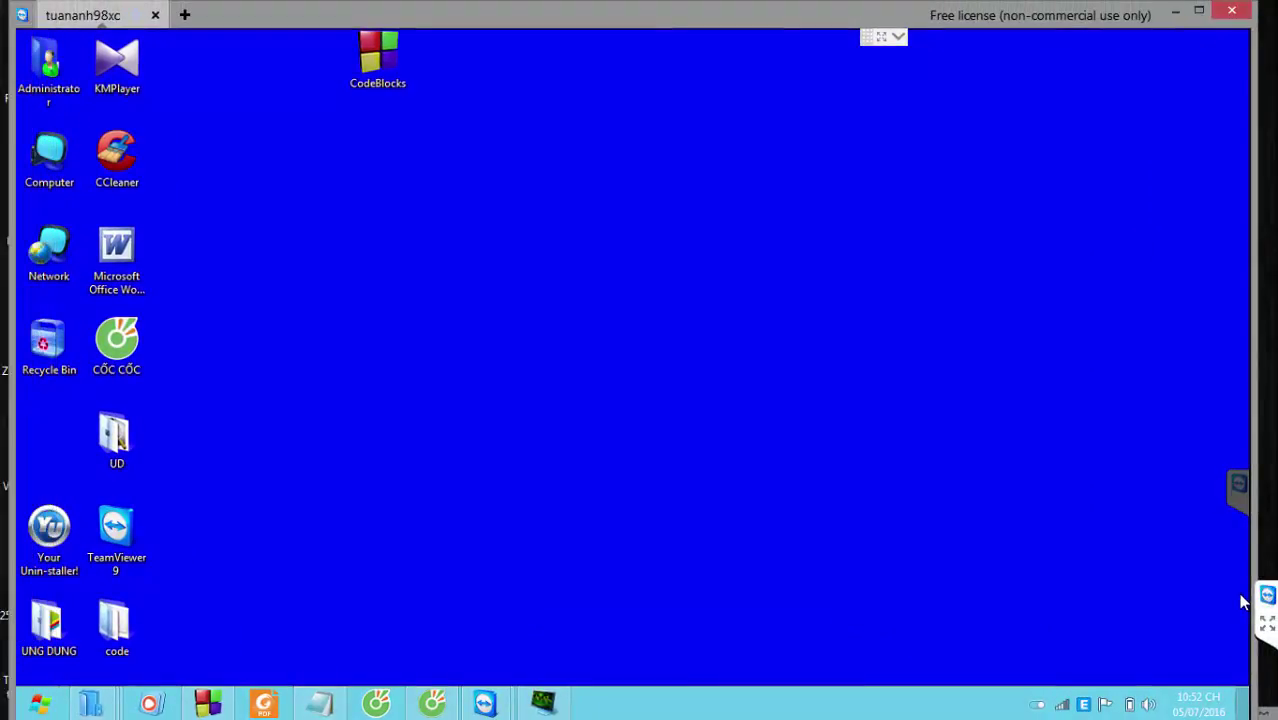
- Find and launch regedit to open the Registry Editor
key("super")
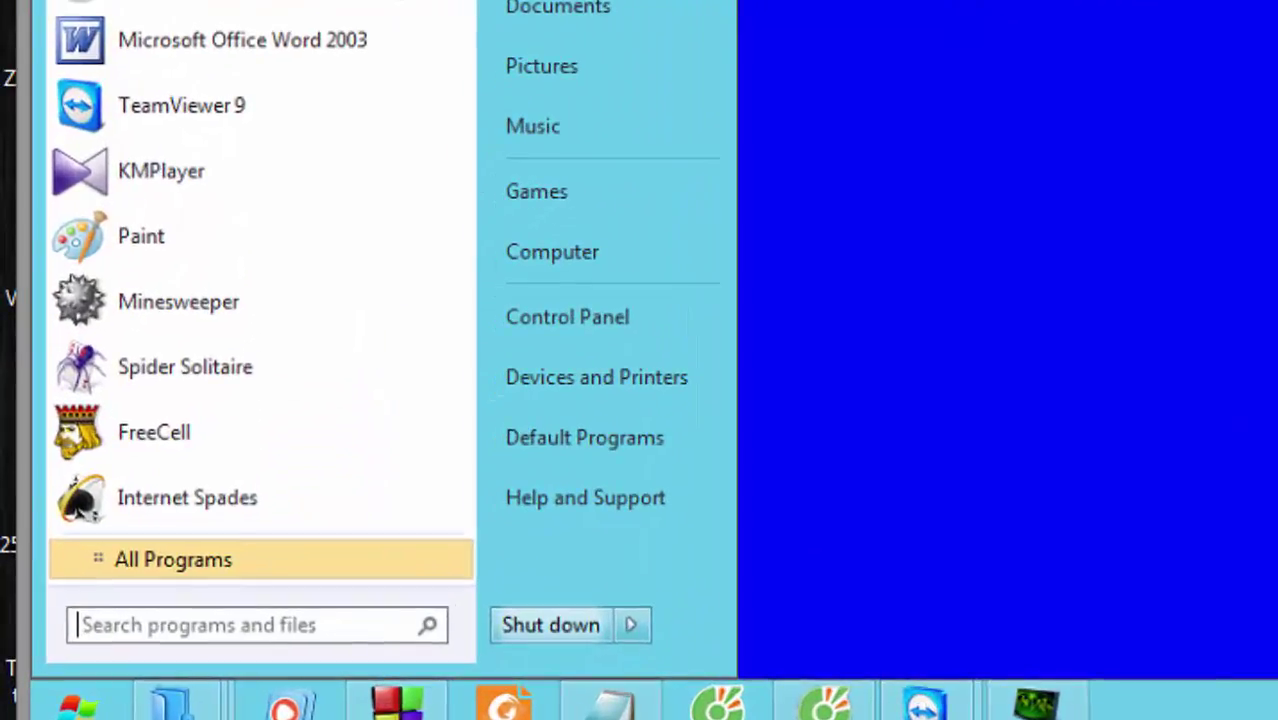
type("r")
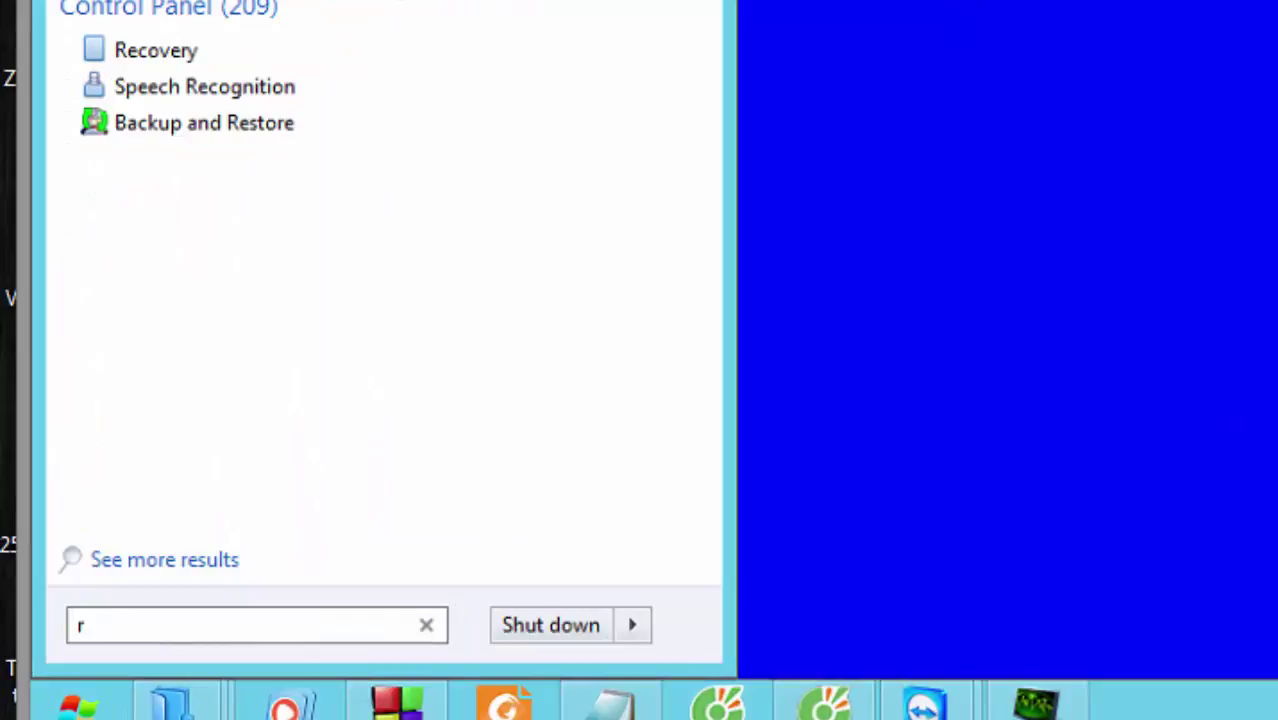
type("egedit")
key("Return")
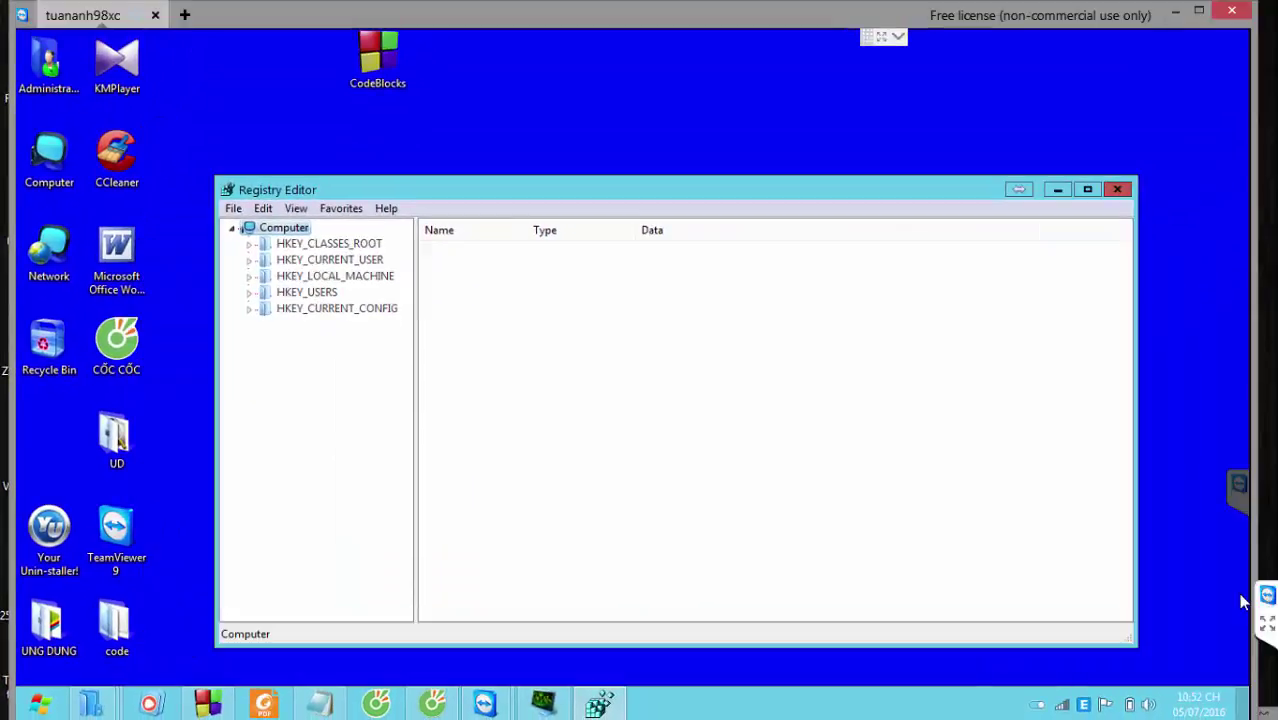
- Copy Lefttoe from the start of the Notepad list and search the registry for it
key("ctrl+f")
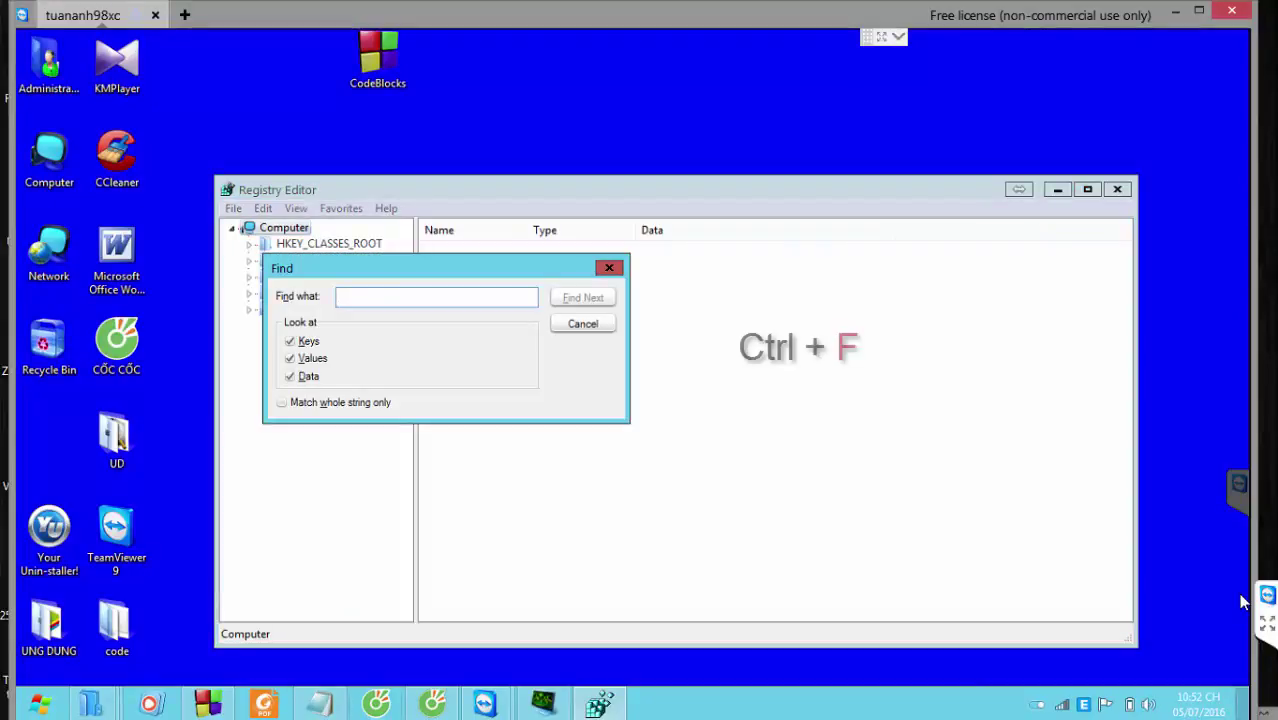
key("alt+Tab")
left_click_drag(455, 125, 248, 125)
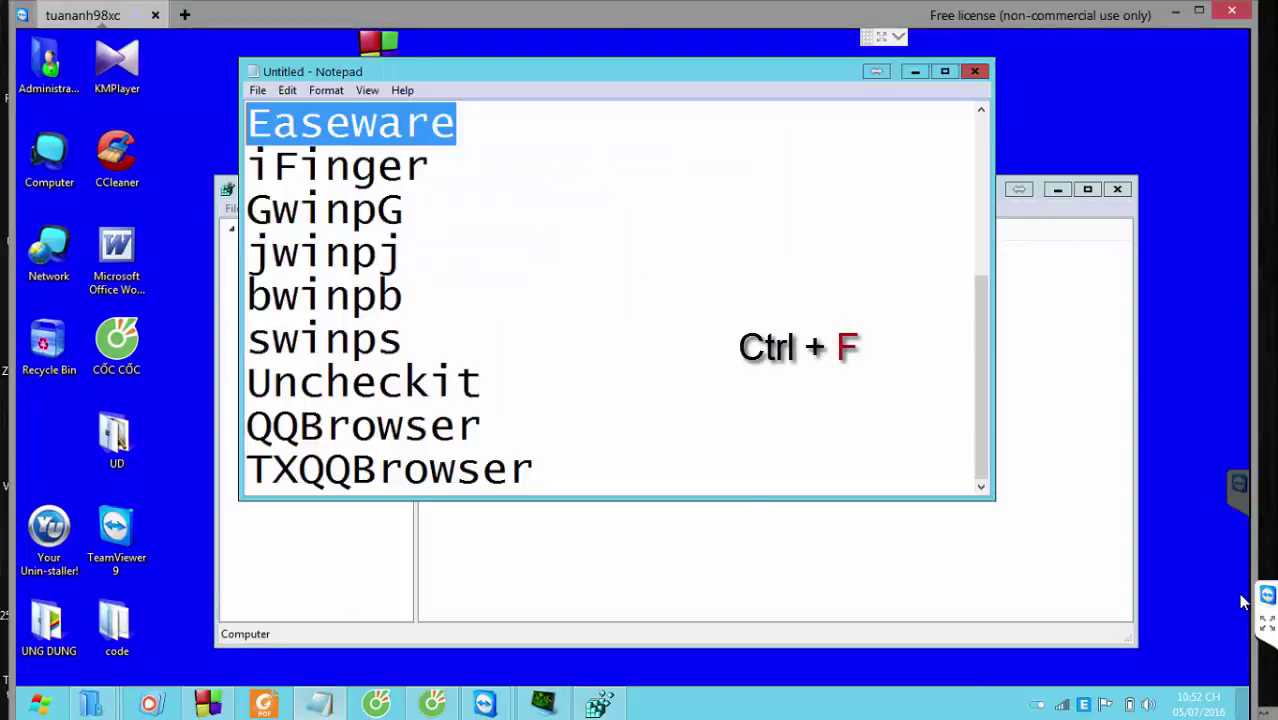
scroll(610, 297, "up", 3)
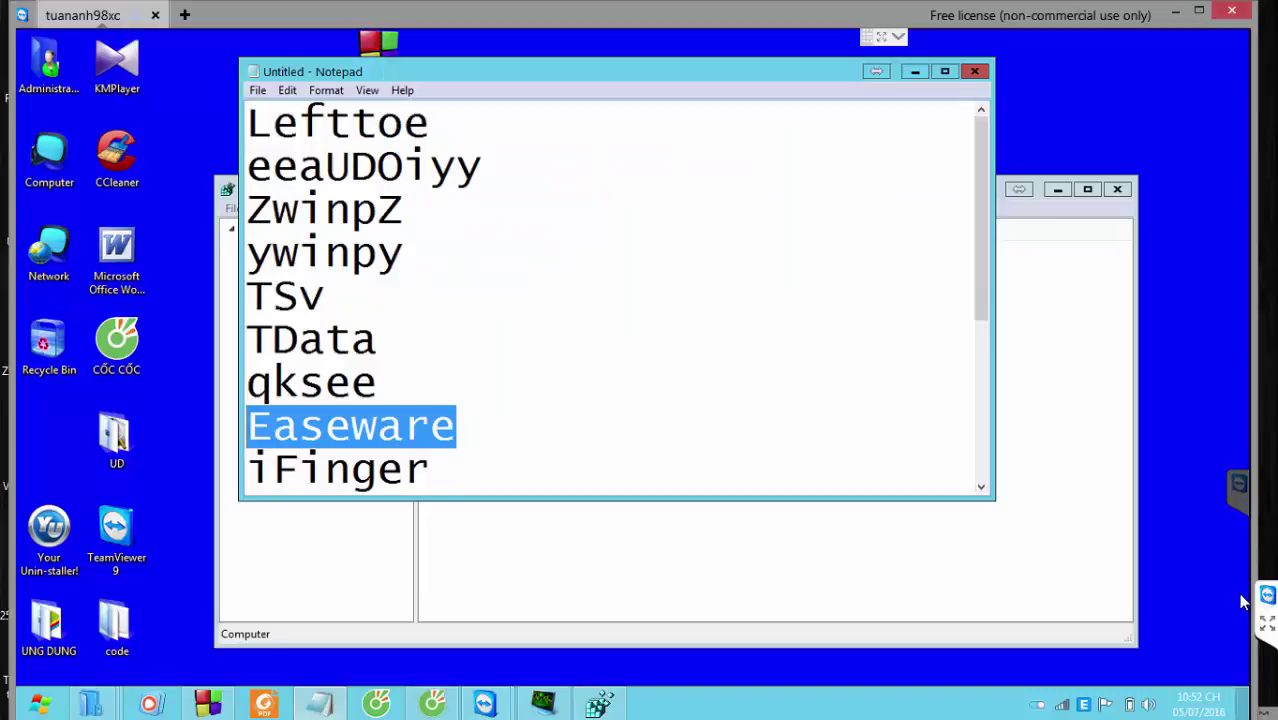
left_click_drag(430, 124, 247, 124)
key("ctrl+c")
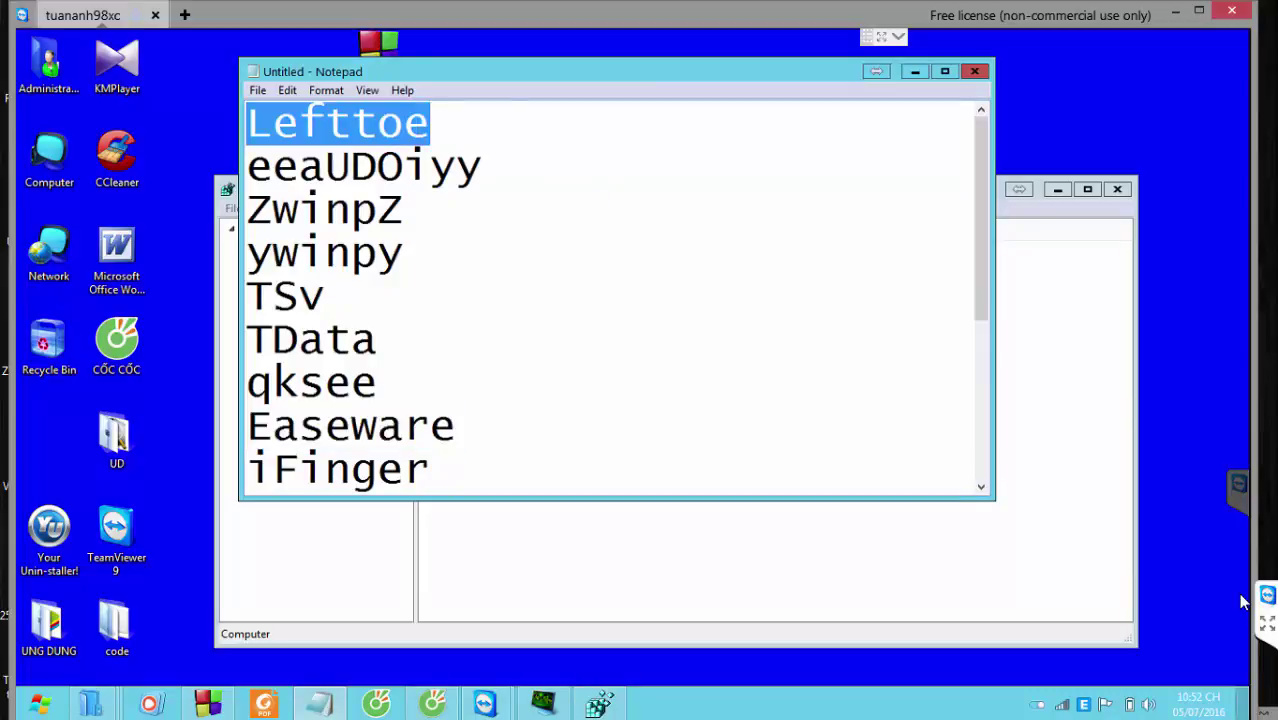
left_click(915, 71)
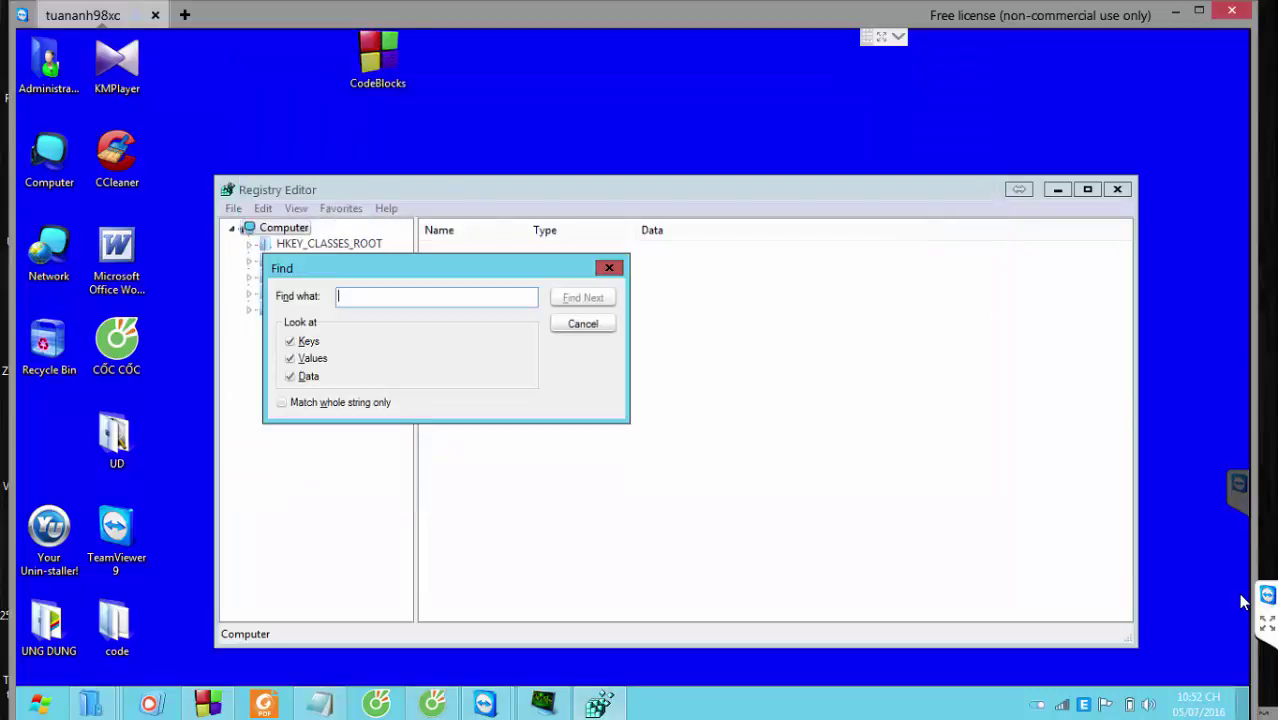
key("ctrl+v")
key("Return")
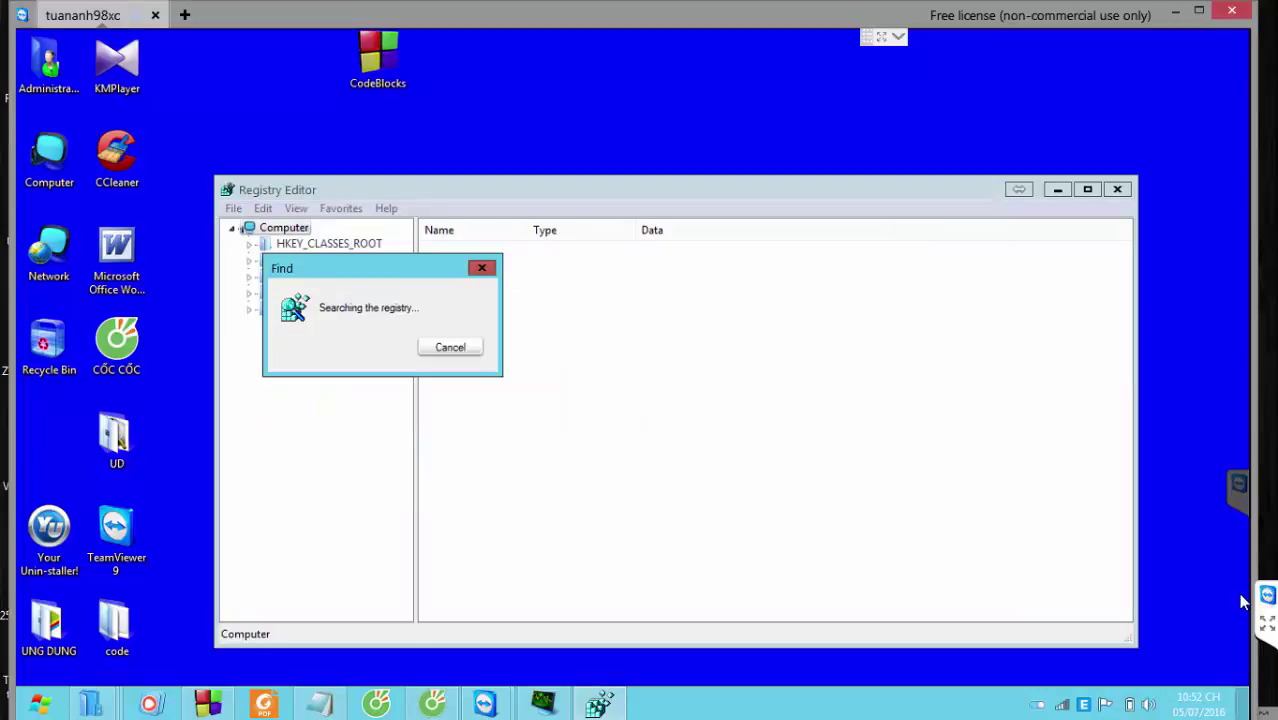
- Delete the (Default) value of HKEY_CLASSES_ROOT\ChromeHTML\DefaultIcon and reopen the registry's Find dialog
key("Delete")
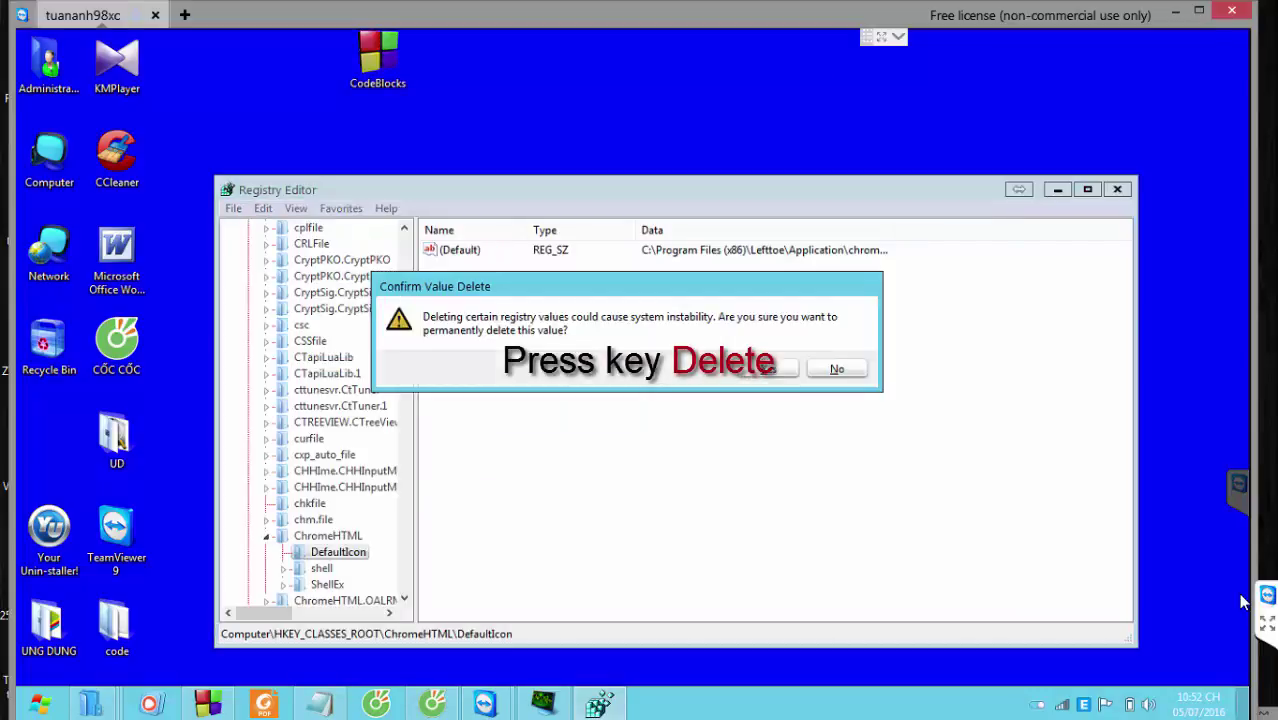
key("Return")
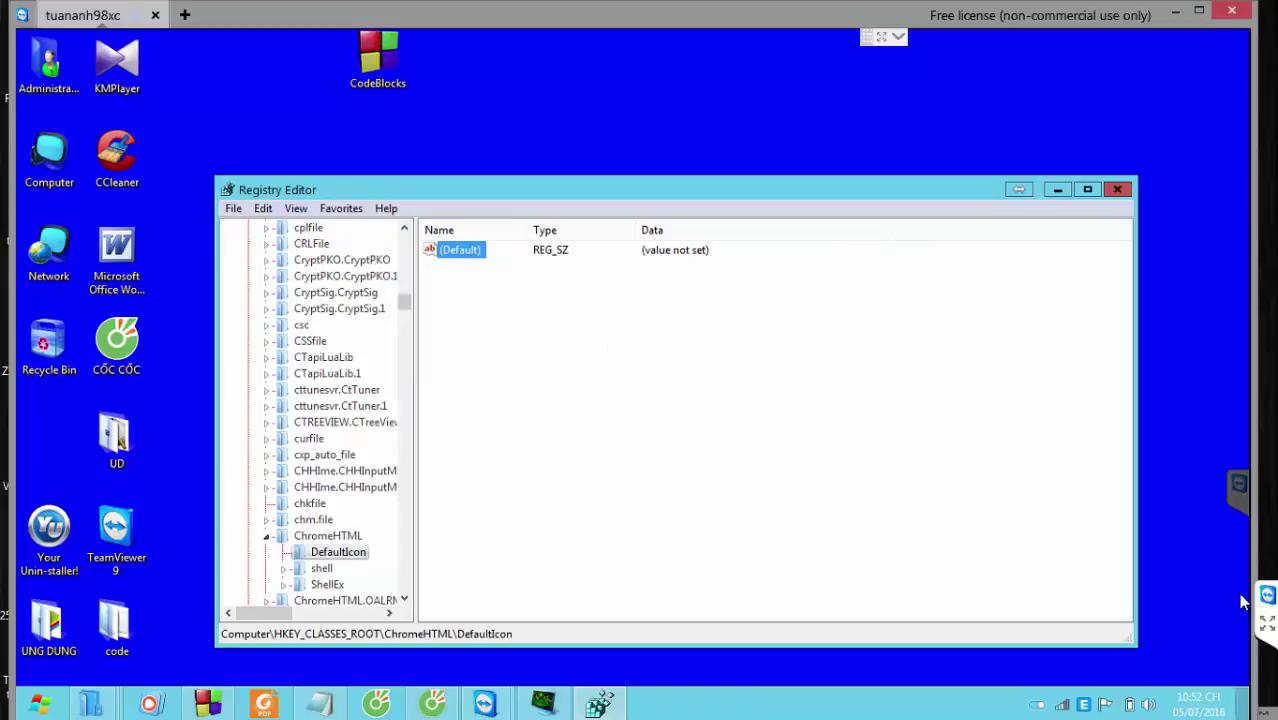
key("ctrl+f")
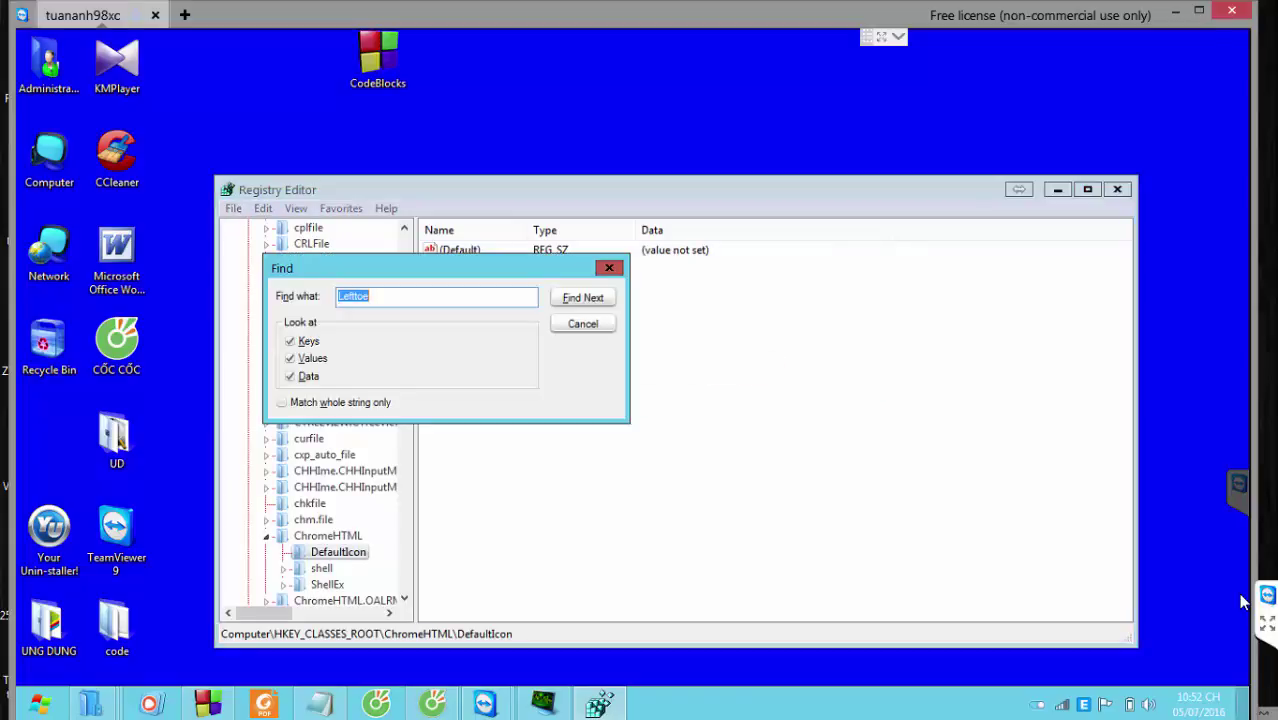
- Find the next Lefttoe match and delete the (Default) value of HKEY_CLASSES_ROOT\ChromeHTML\shell\open\command
key("Return")
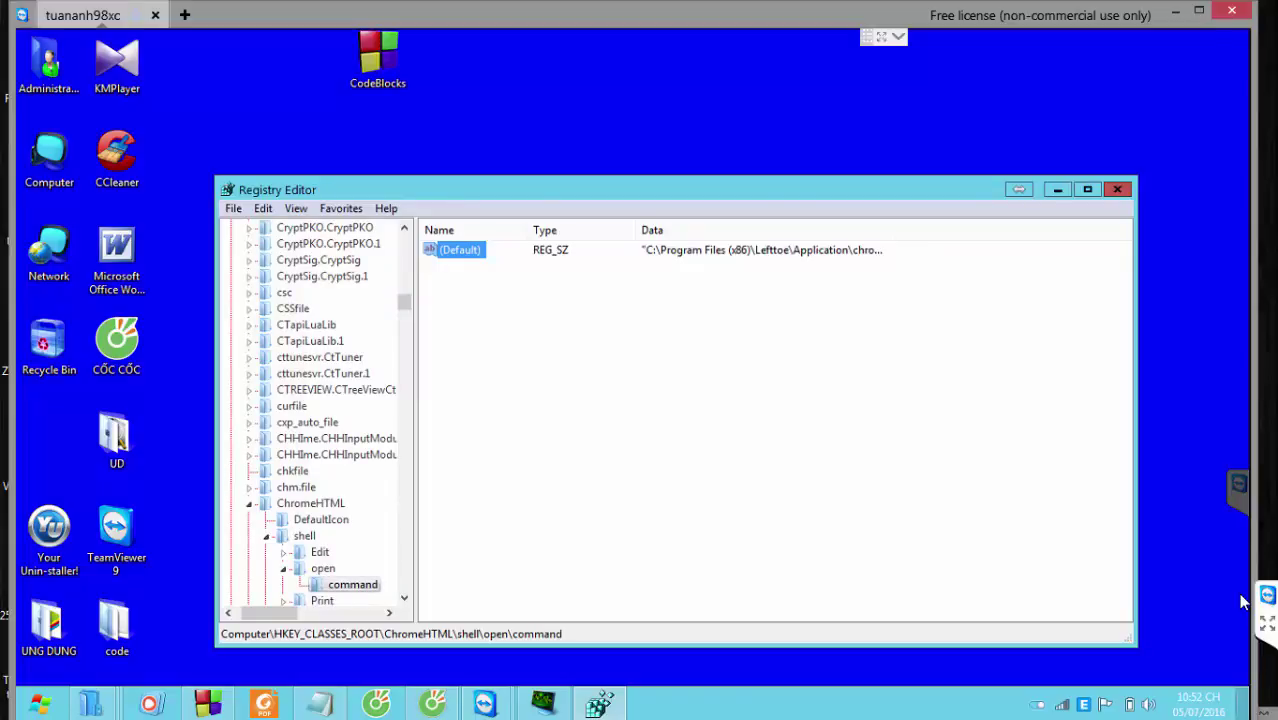
key("Delete")
key("Return")
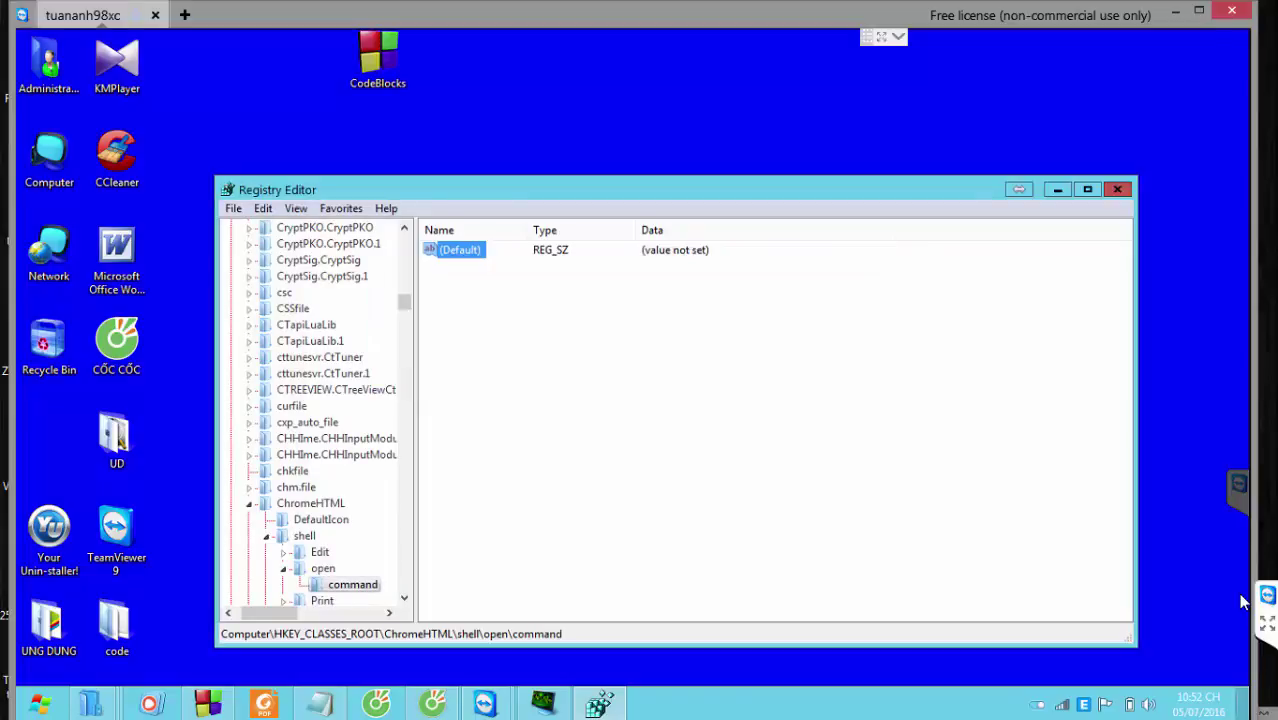
- Find the next Lefttoe match and delete the matching Google Chrome value from the MuiCache key under HKEY_CLASSES_ROOT\Local Settings
key("ctrl+f")
key("Return")
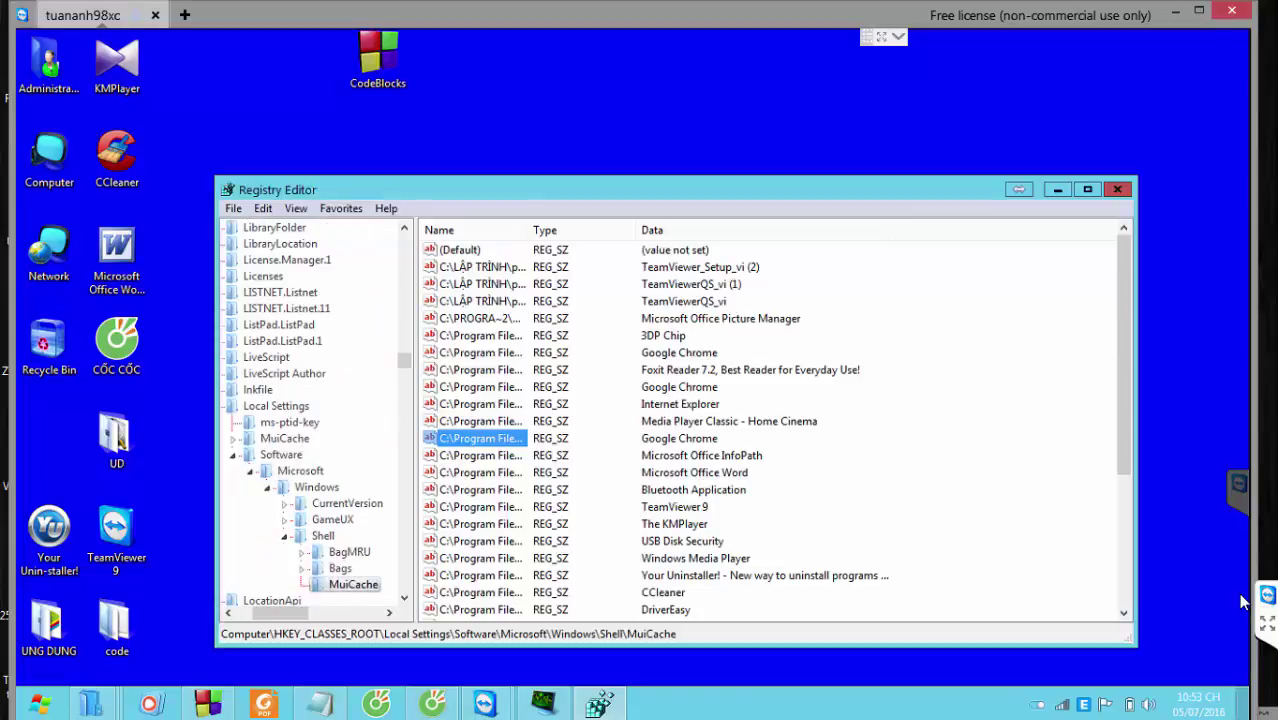
key("Delete")
key("Return")
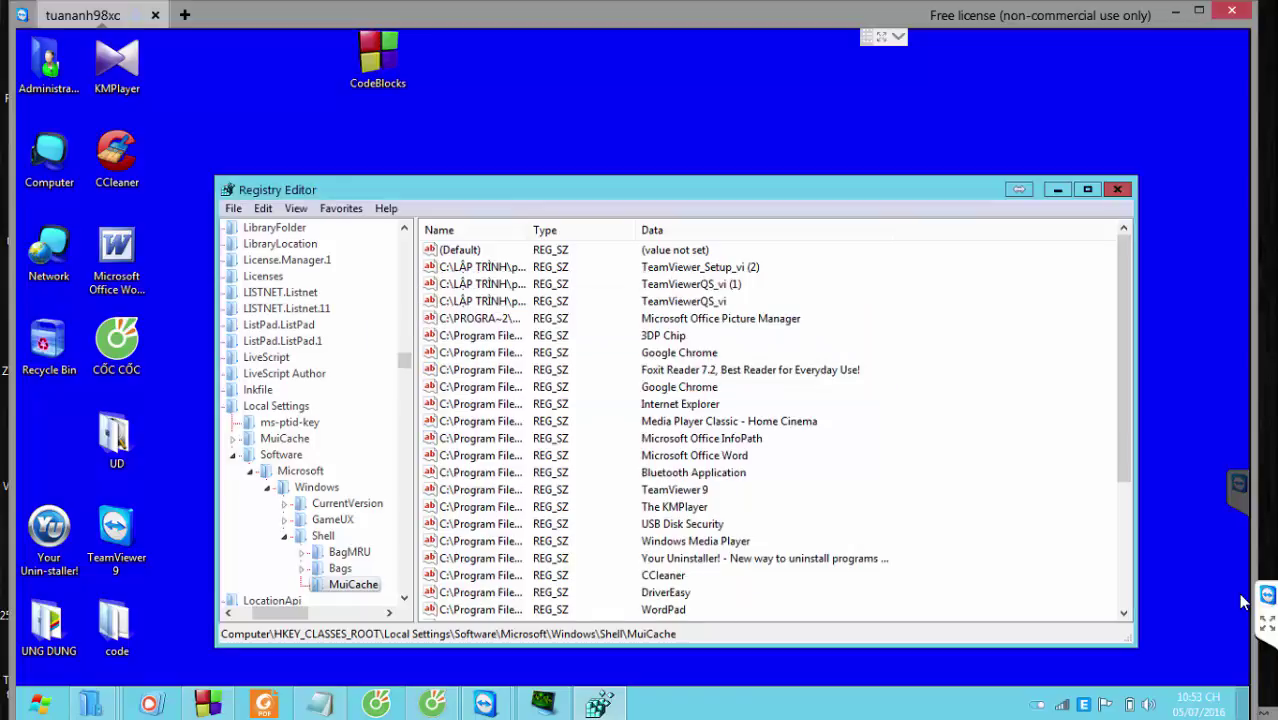
- Find the next Lefttoe match and delete the HKEY_CURRENT_USER\Software\Lefttoe key with all of its subkeys
key("ctrl+f")
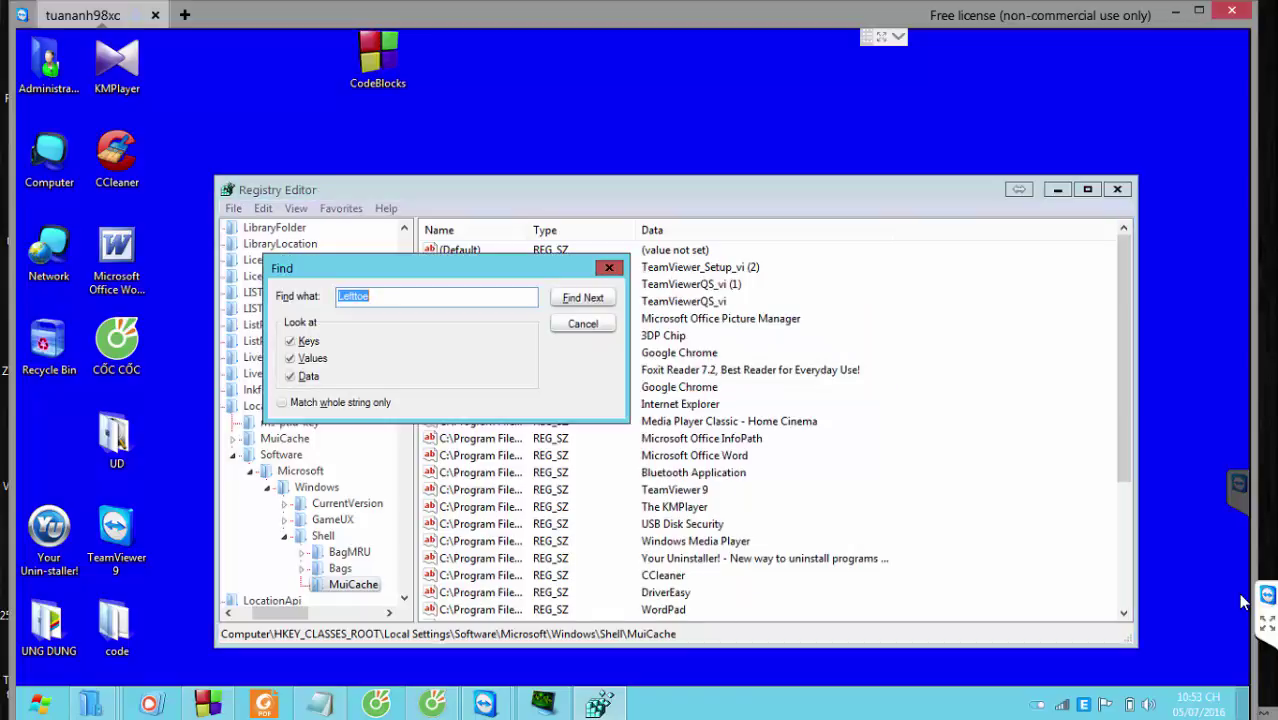
key("Return")
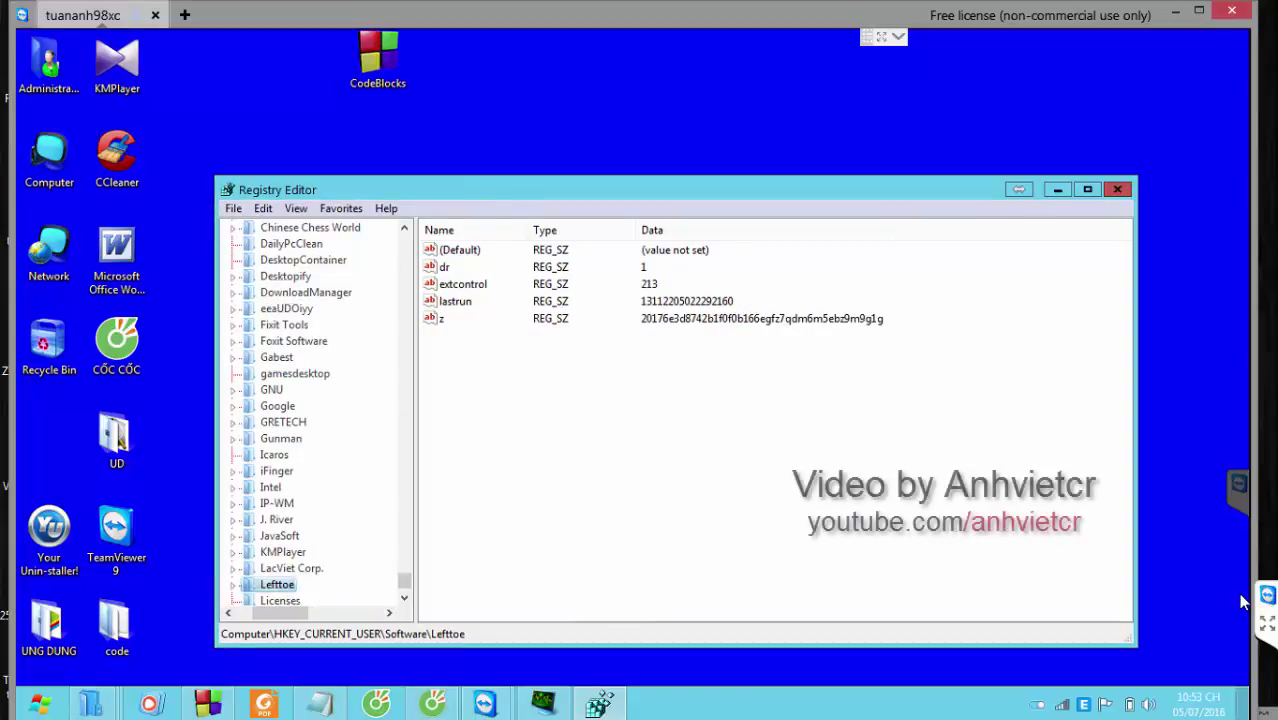
key("Delete")
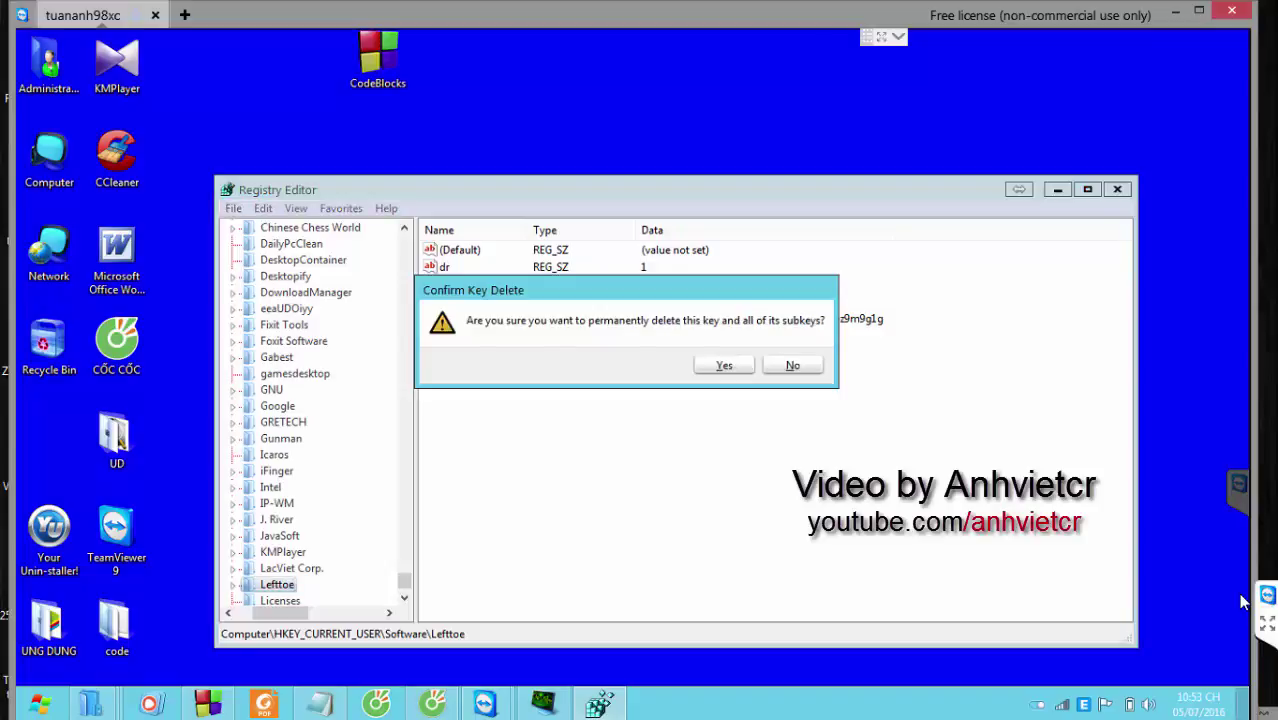
key("Return")
- Find the next Lefttoe match and delete the url2 value from the Explorer\TypedPaths key under HKEY_CURRENT_USER
key("ctrl+f")
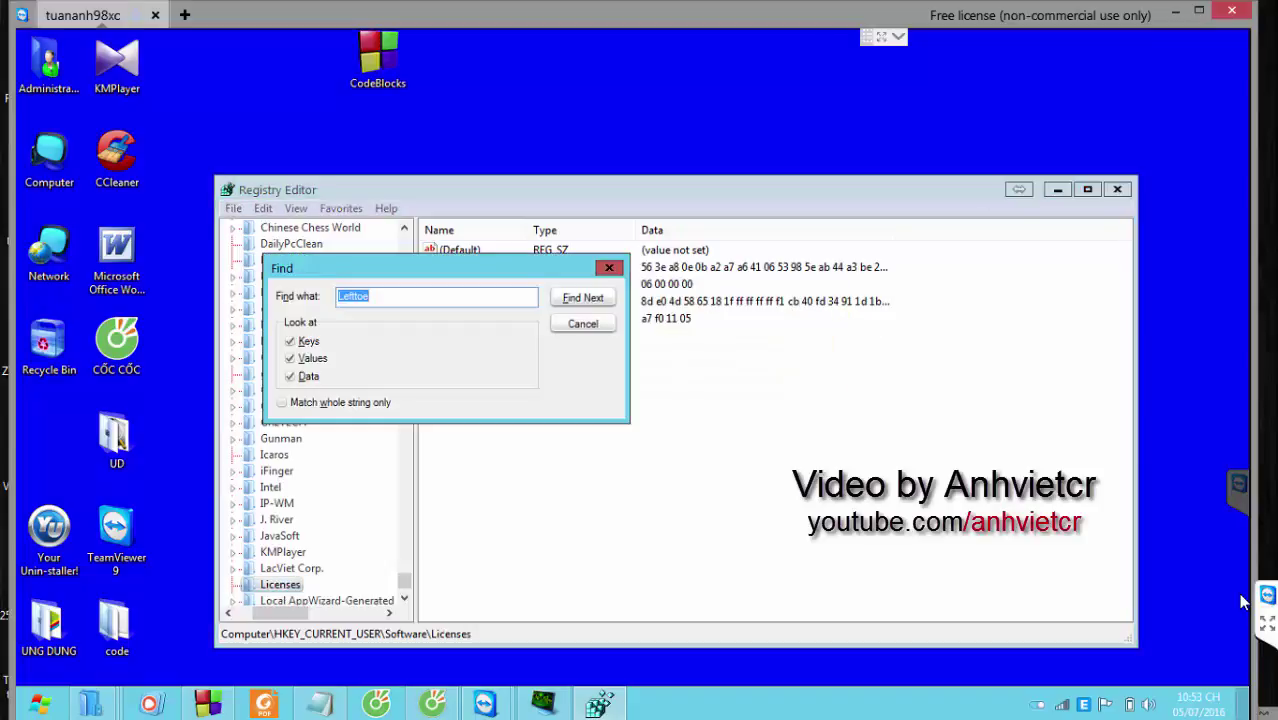
key("Return")
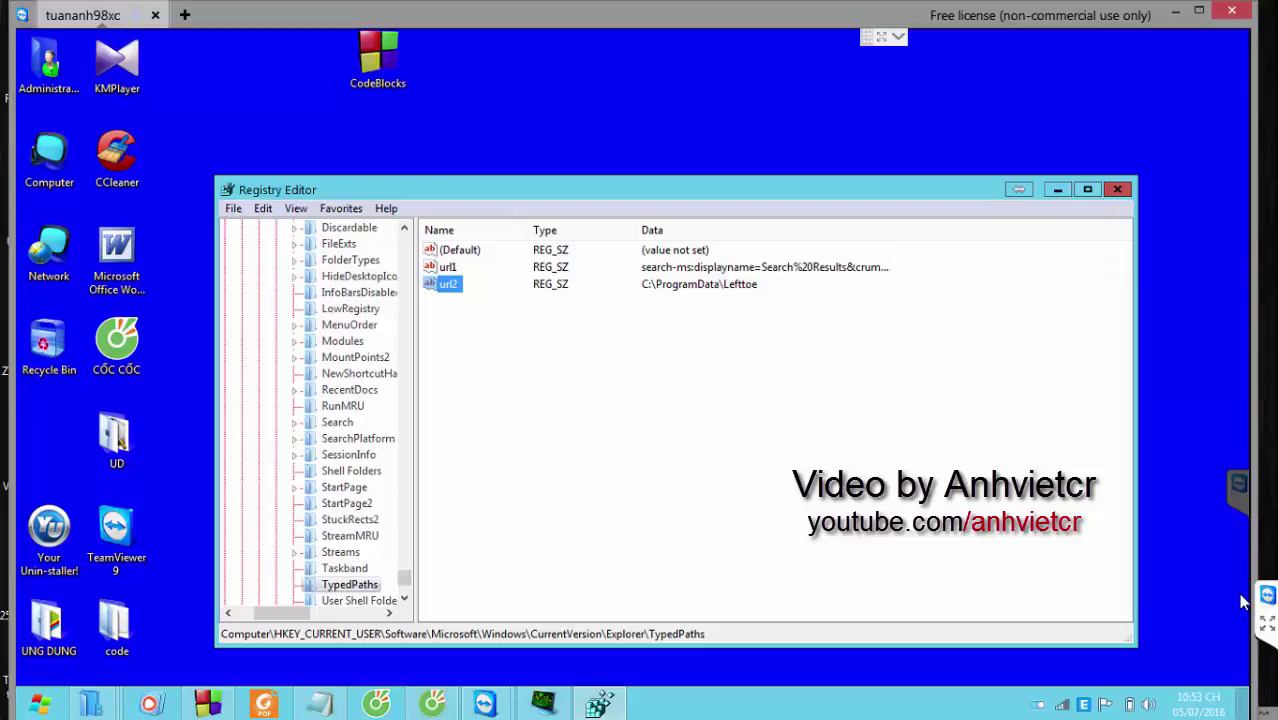
key("Delete")
key("Return")
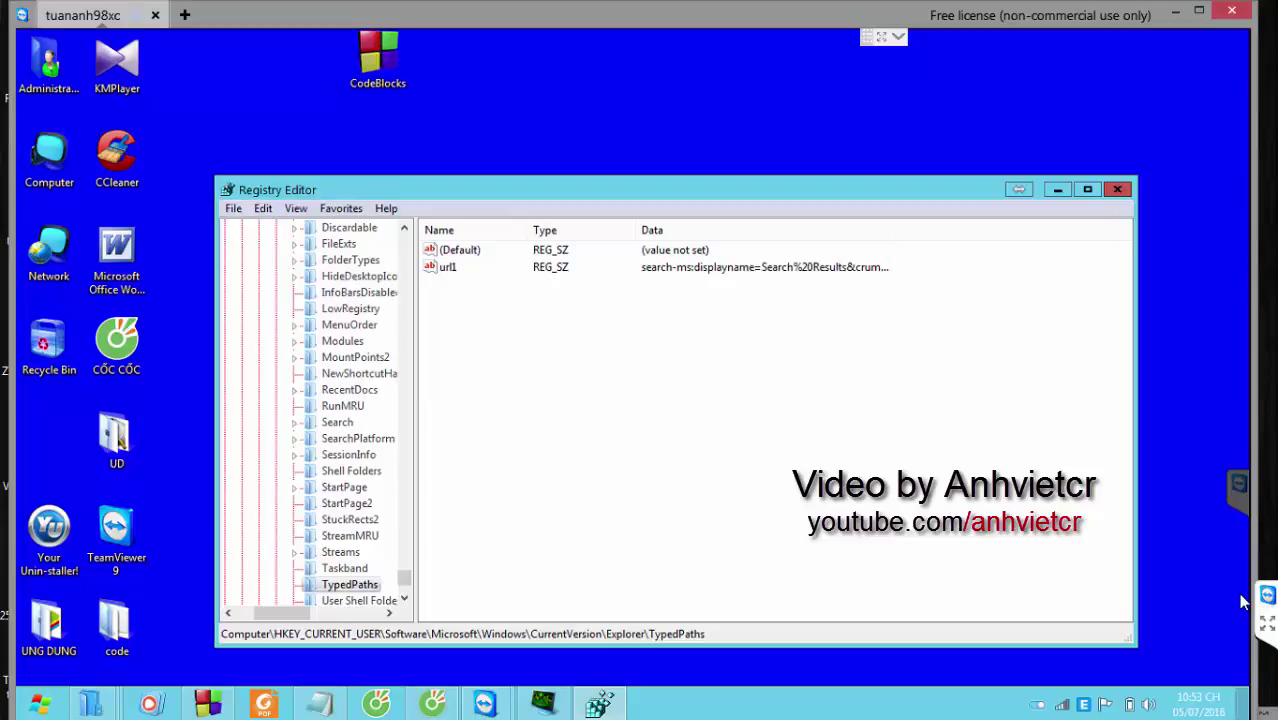
- Find the next Lefttoe match and delete the Capabilities key under HKEY_LOCAL_MACHINE\SOFTWARE\Clients\StartMenuInternet\Google Chrome
key("ctrl+f")
key("Return")
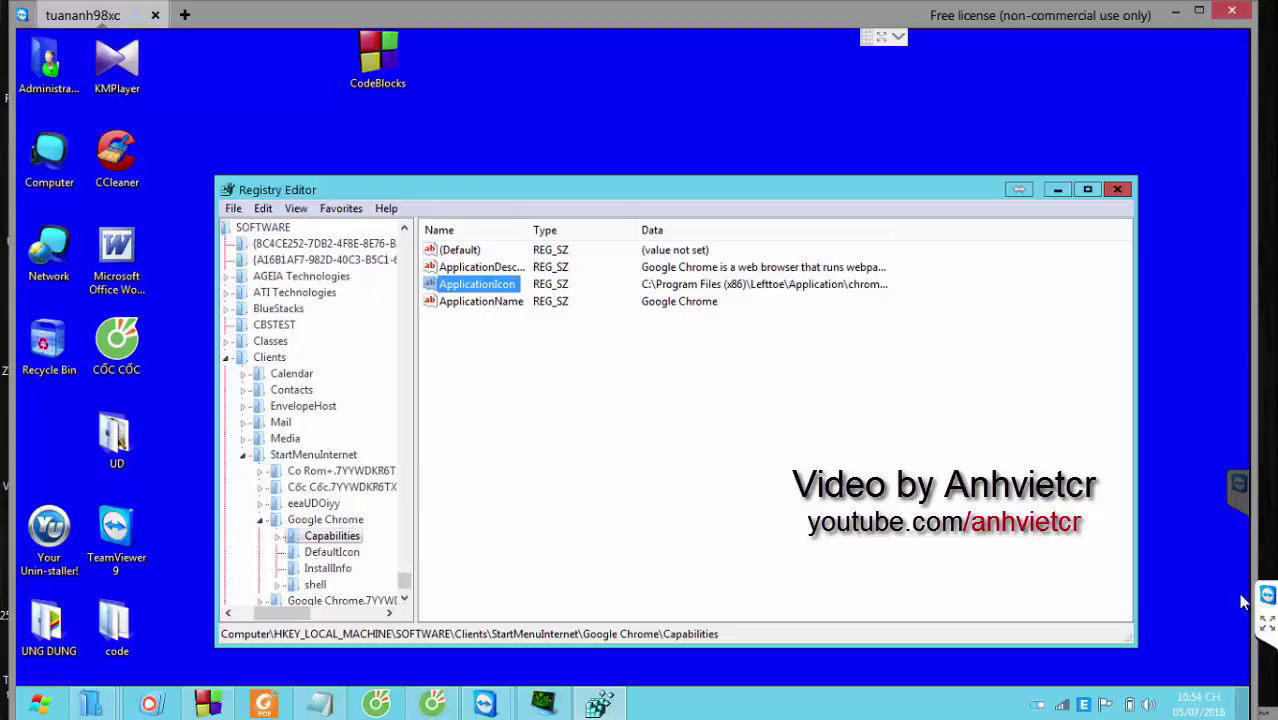
right_click(345, 538)
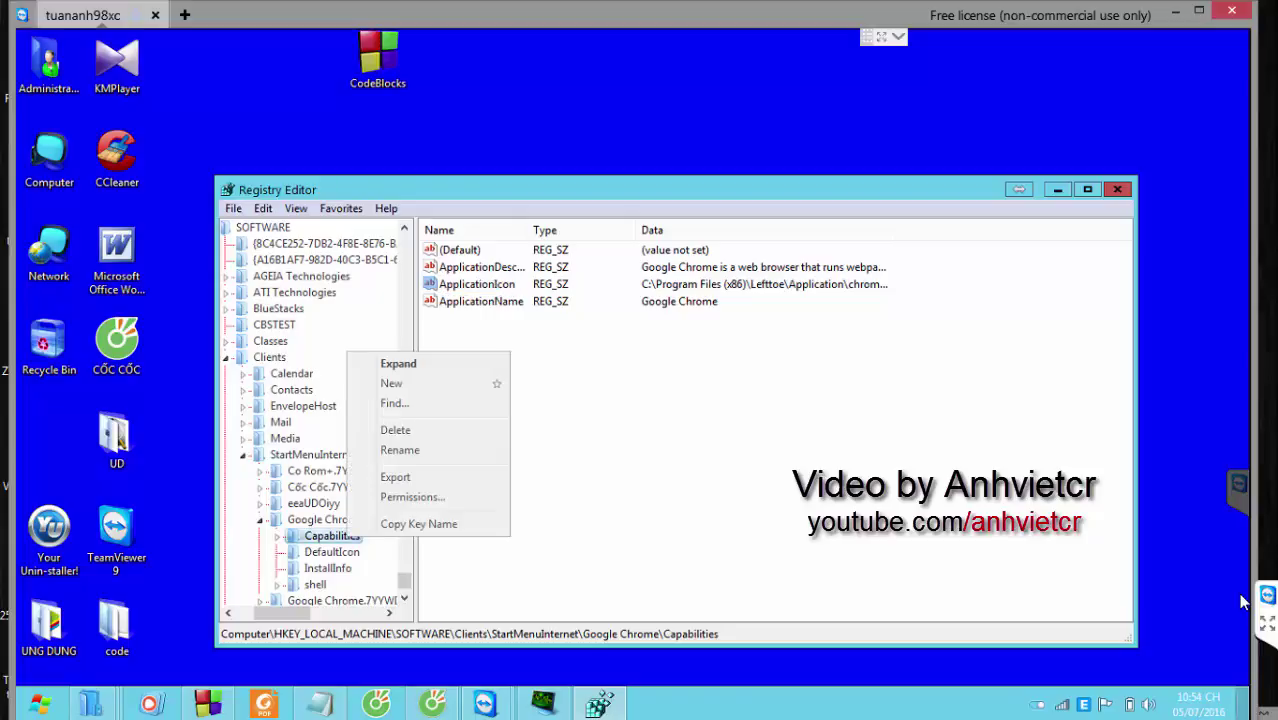
left_click(396, 430)
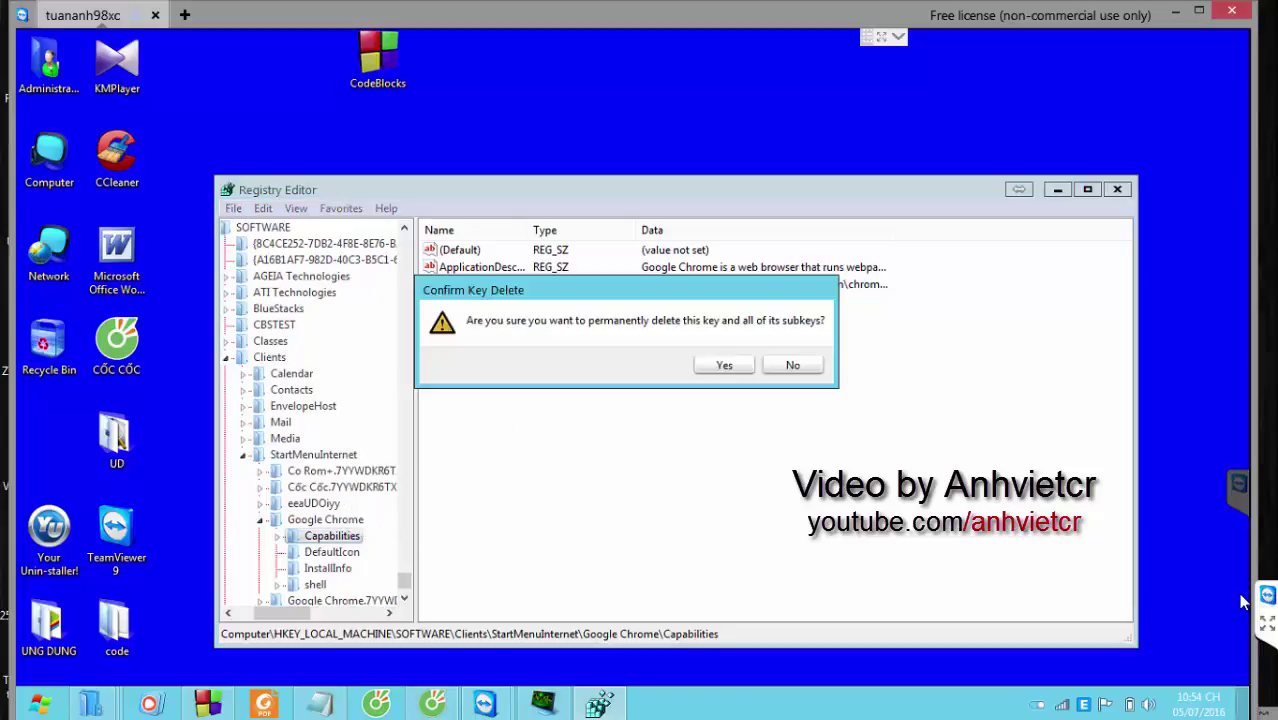
key("Return")
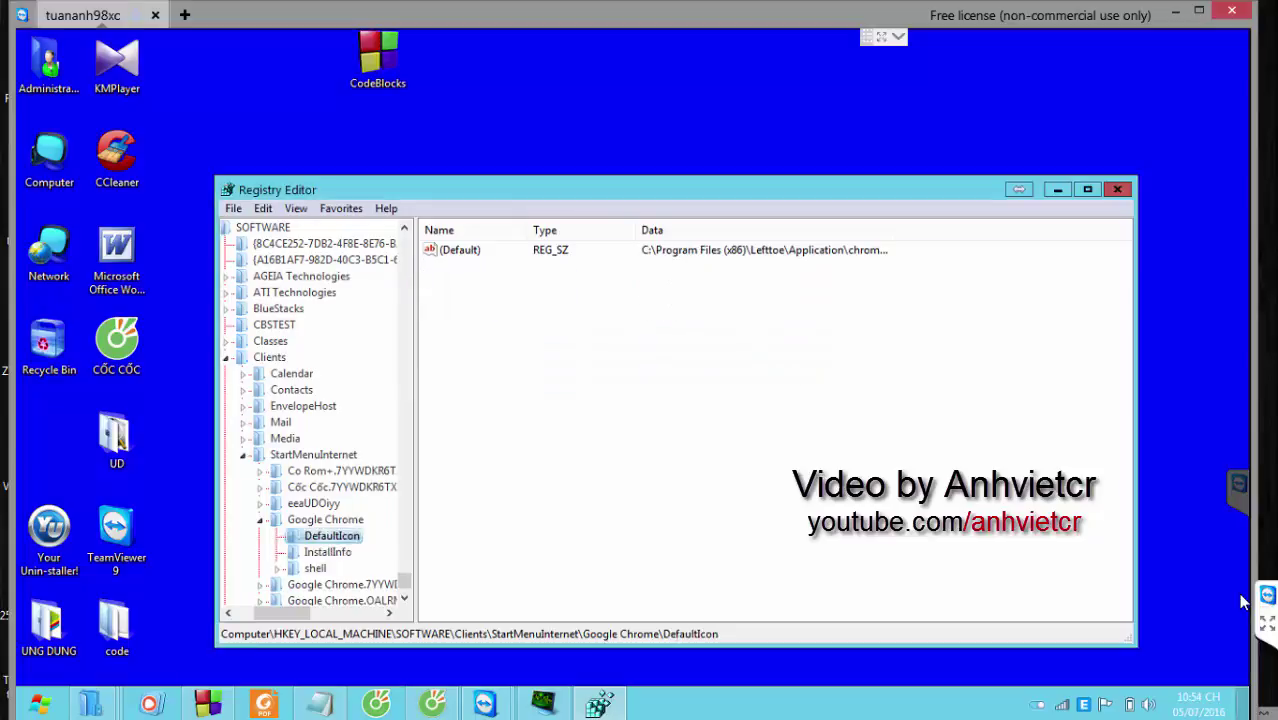
- Find the next Lefttoe match and delete the InstallInfo key under Clients\StartMenuInternet\Google Chrome
key("ctrl+f")
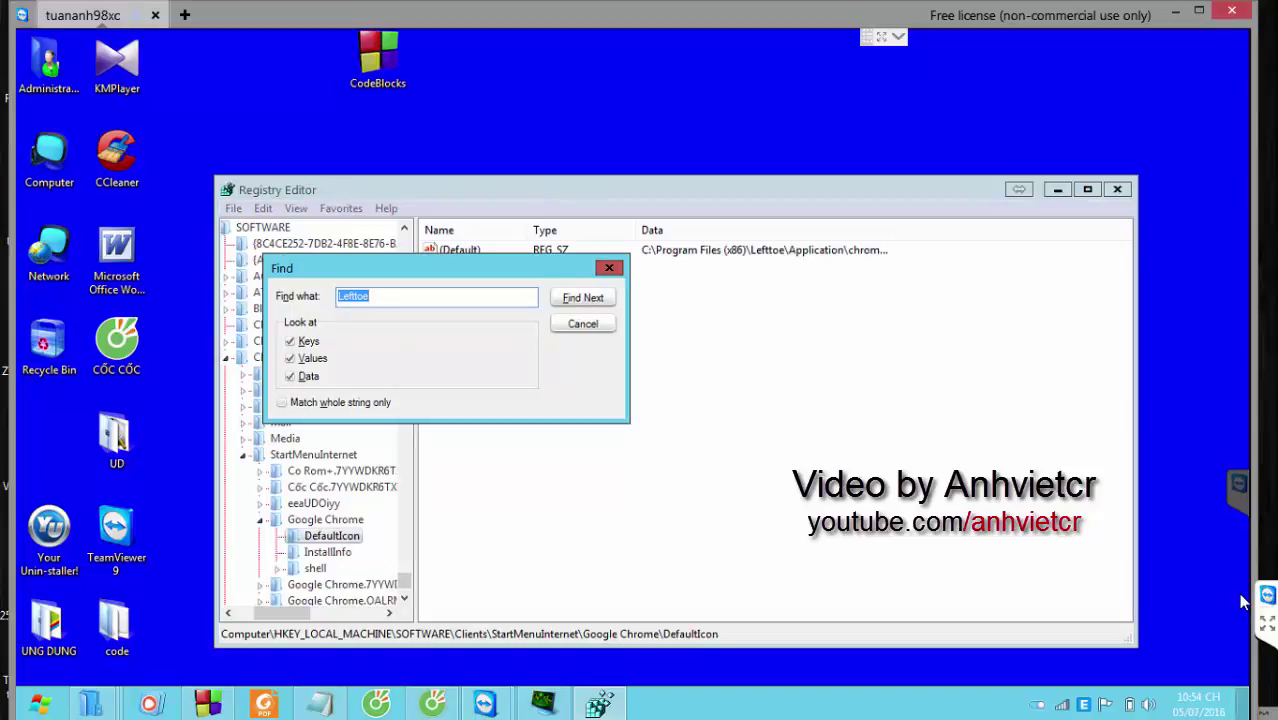
key("Return")
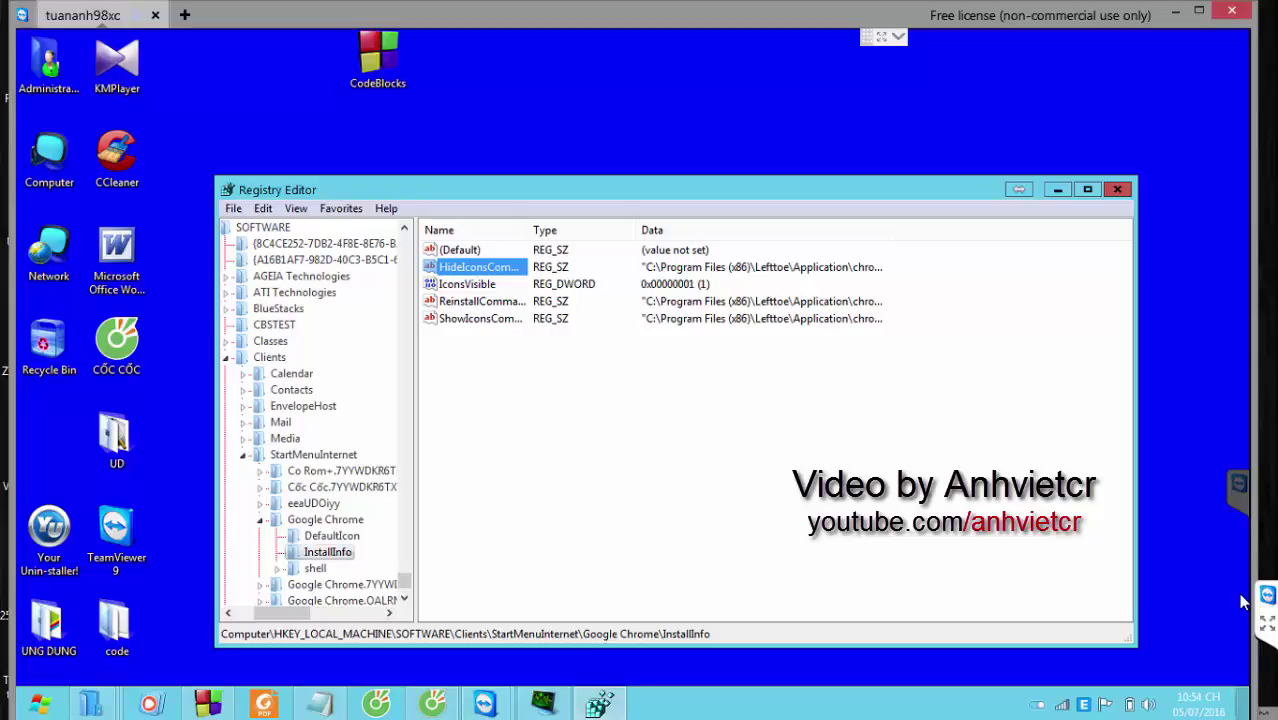
key("Tab")
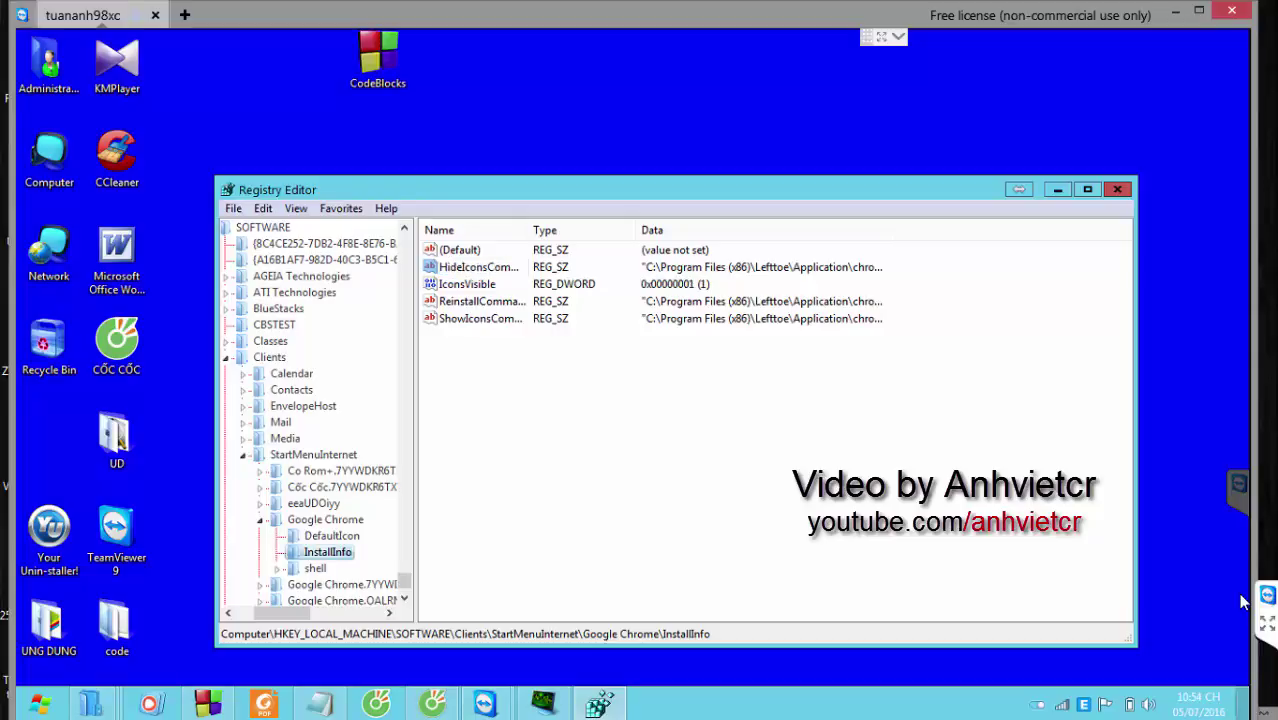
key("shift+F10")
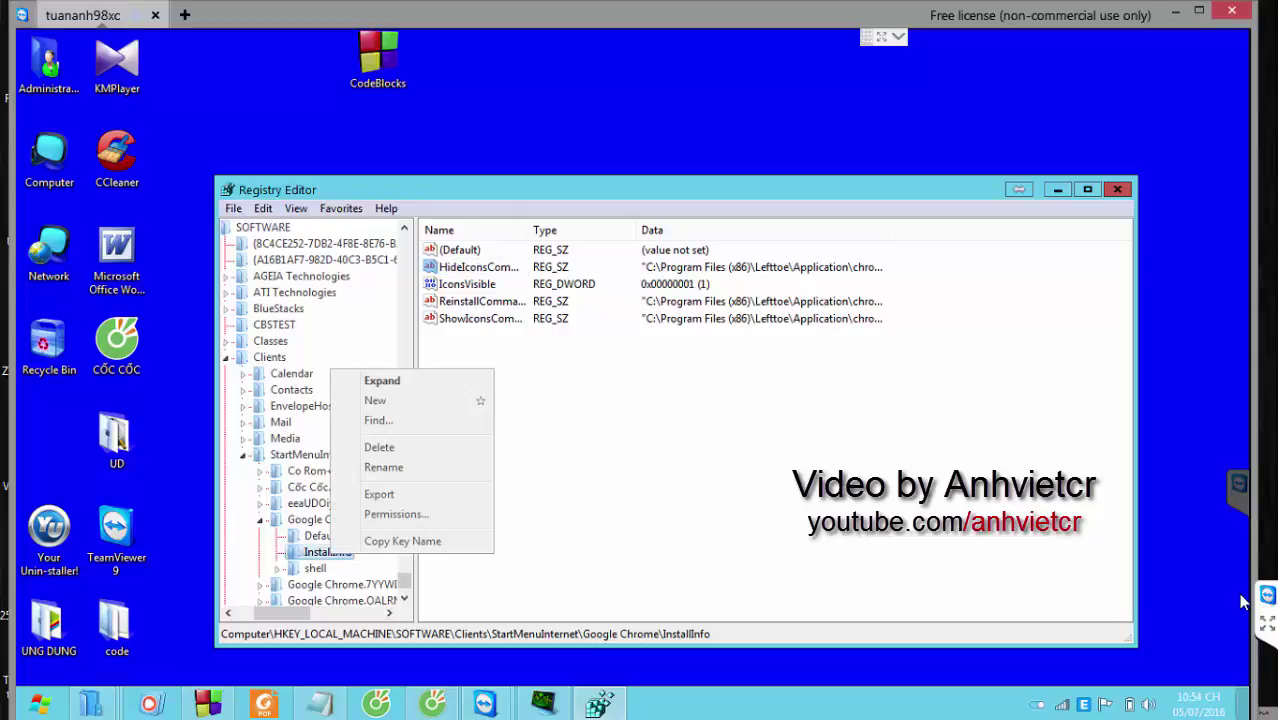
key("Up")
key("Up")
key("Up")
key("Up")
key("Up")
key("Return")
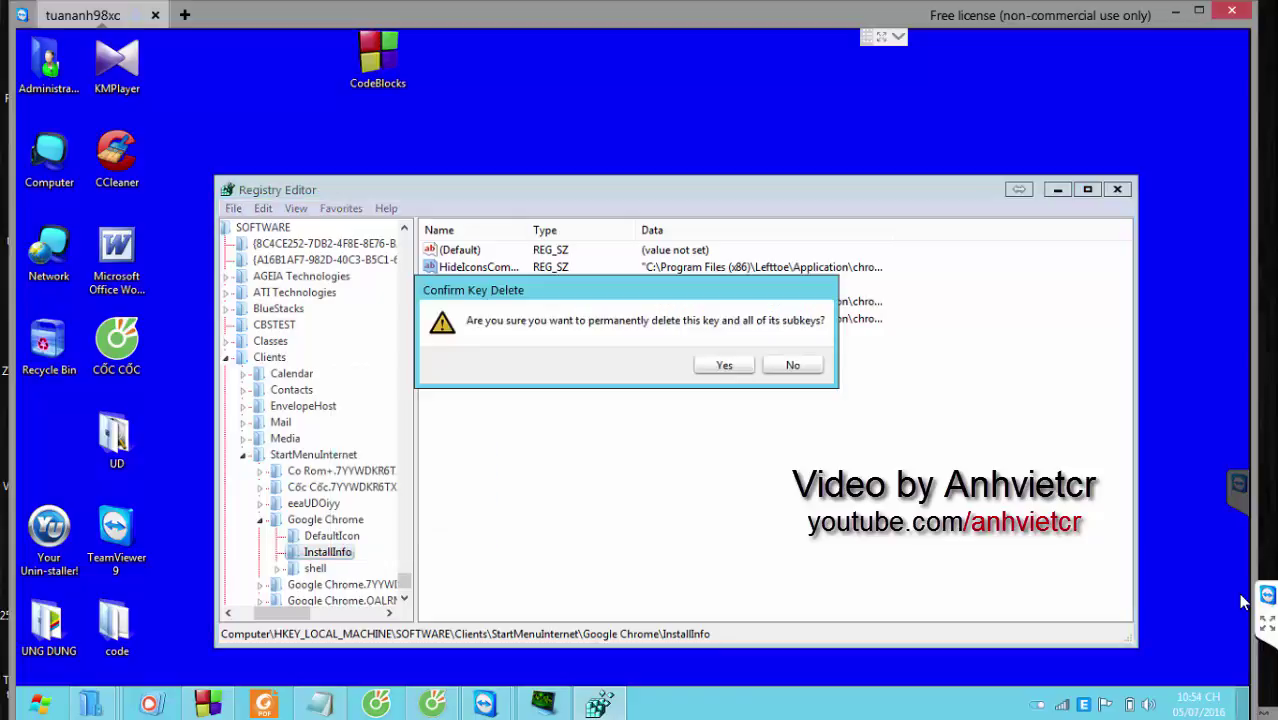
key("Return")
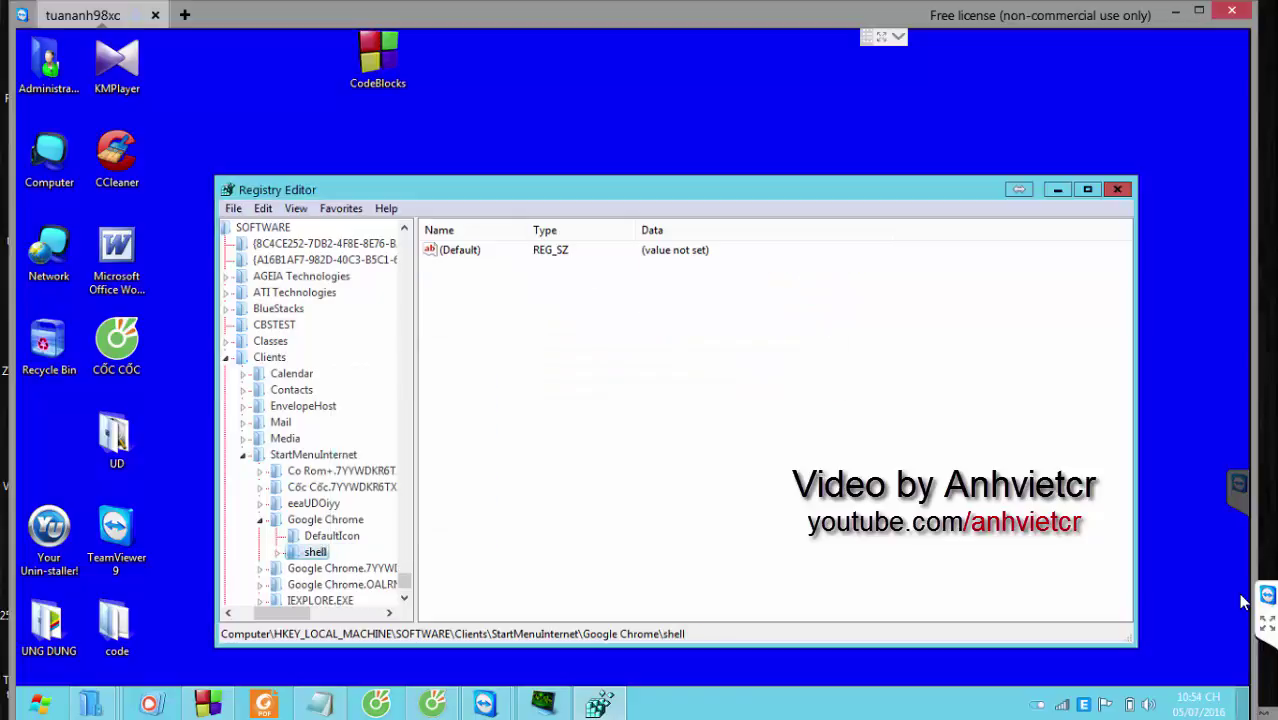
- Find the next Lefttoe match and delete the TaskCache\Tasks key whose Path is \LefttoeUpdateTaskMachineCore
key("ctrl+f")
key("Return")
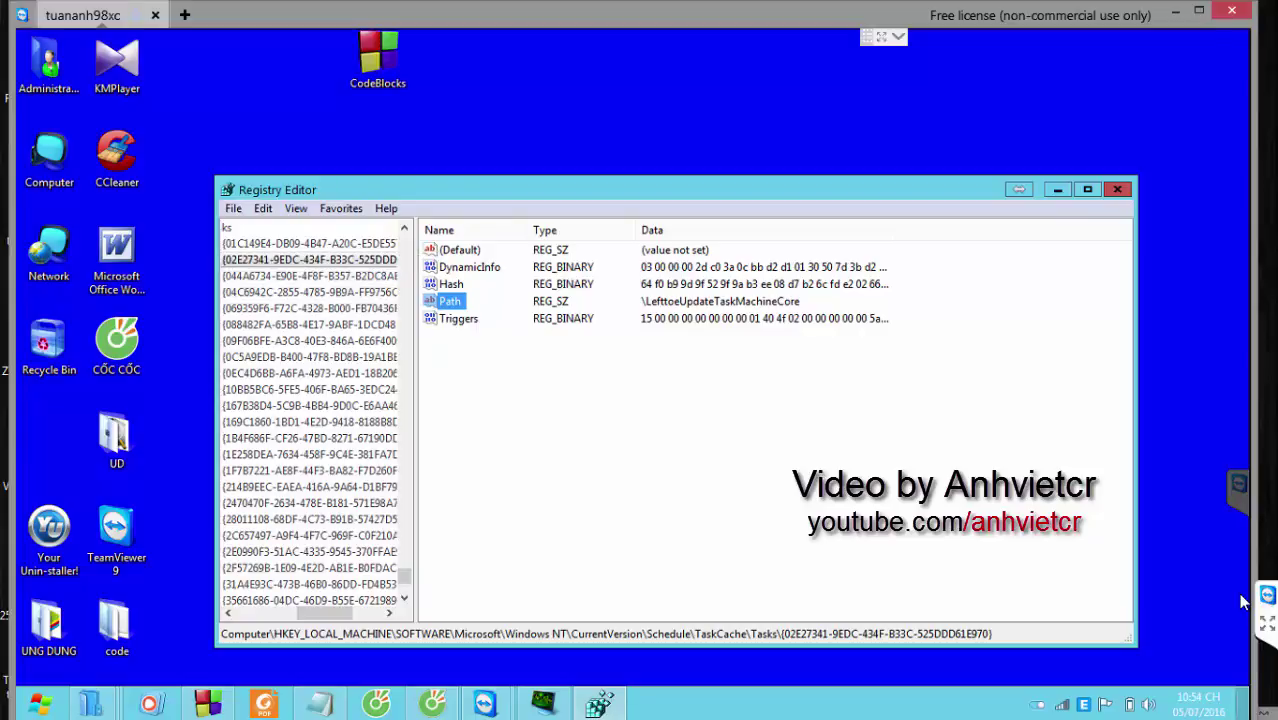
right_click(341, 261)
left_click(388, 336)
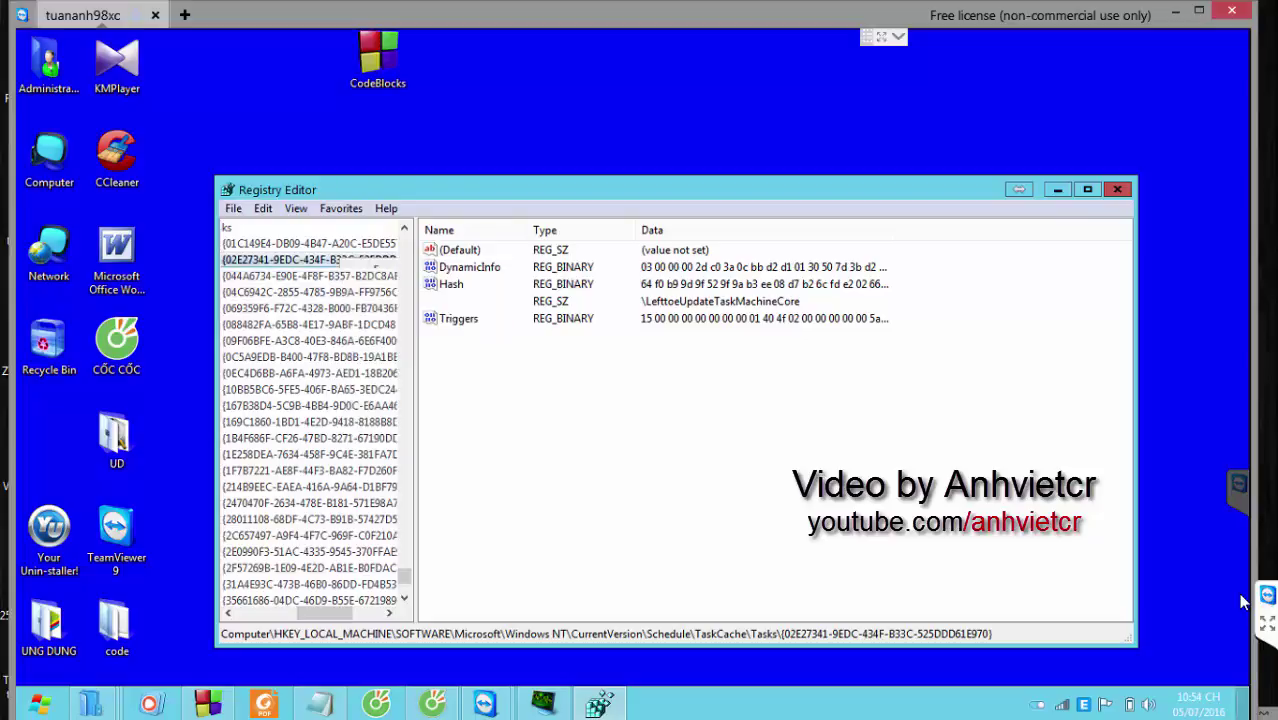
key("Return")
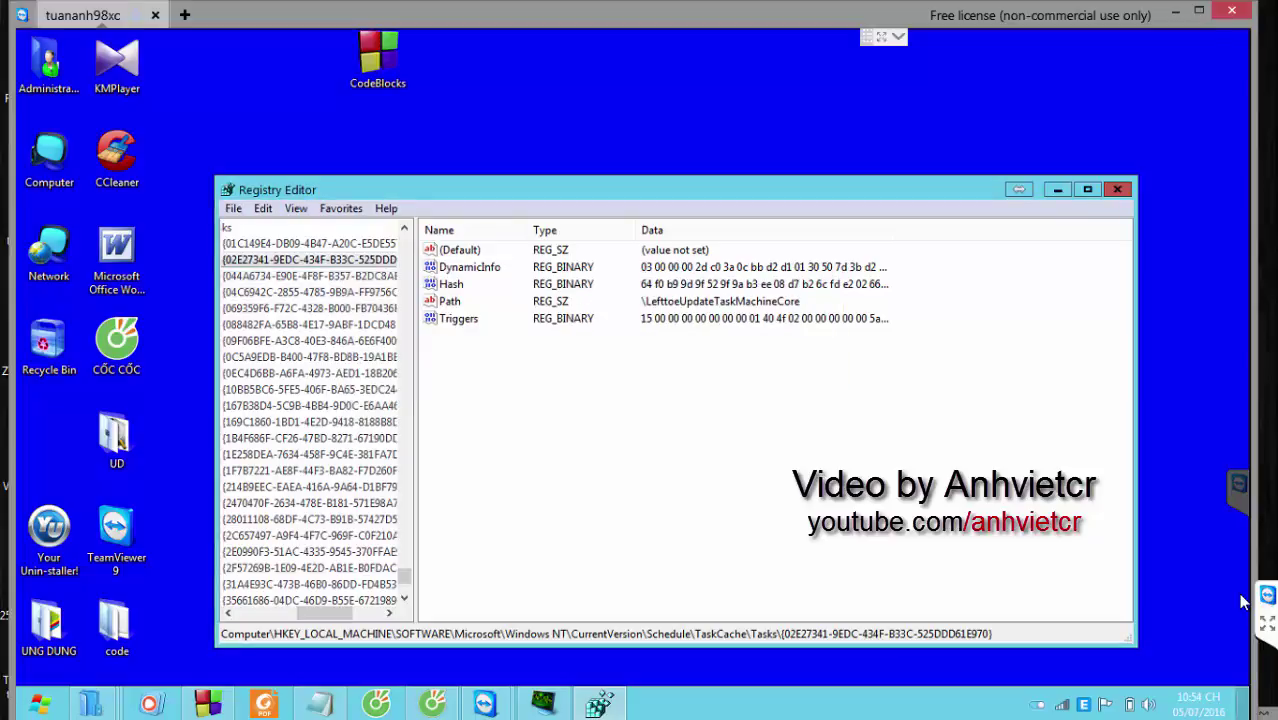
- Find the next Lefttoe match and delete the TaskCache\Tasks key whose Path is \LefttoeUpdateTaskMachineUA
key("ctrl+f")
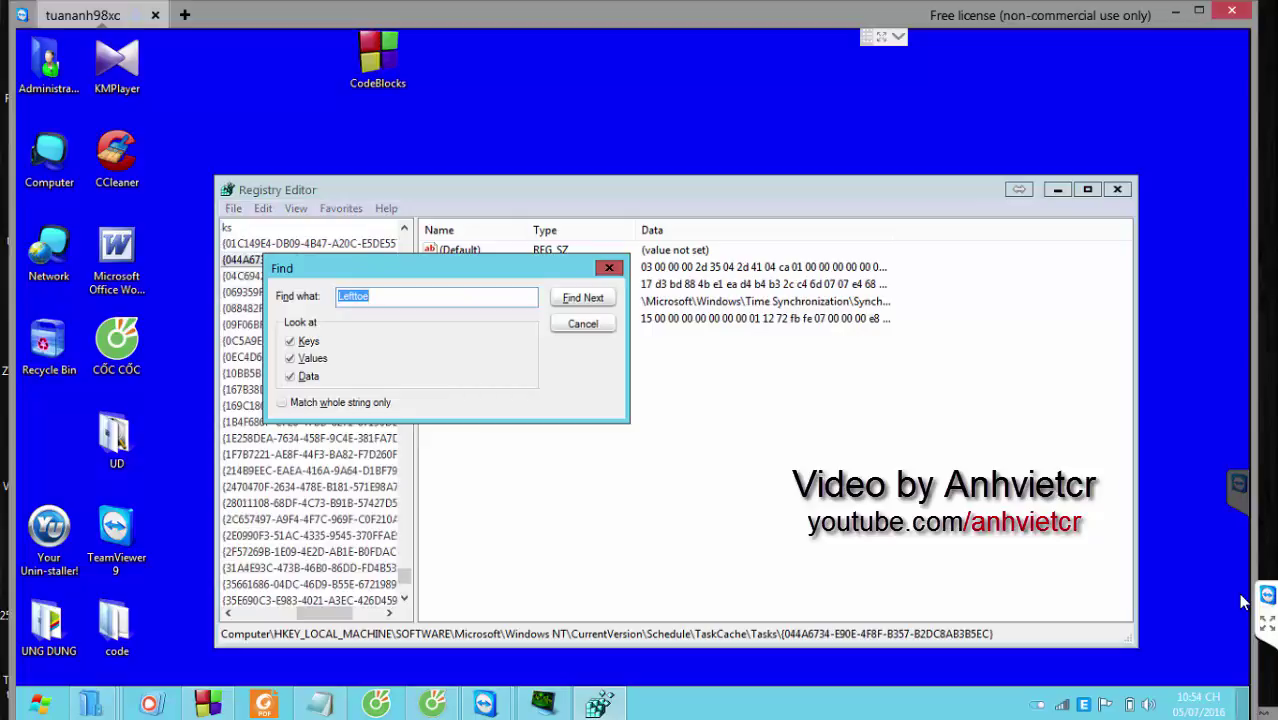
key("Return")
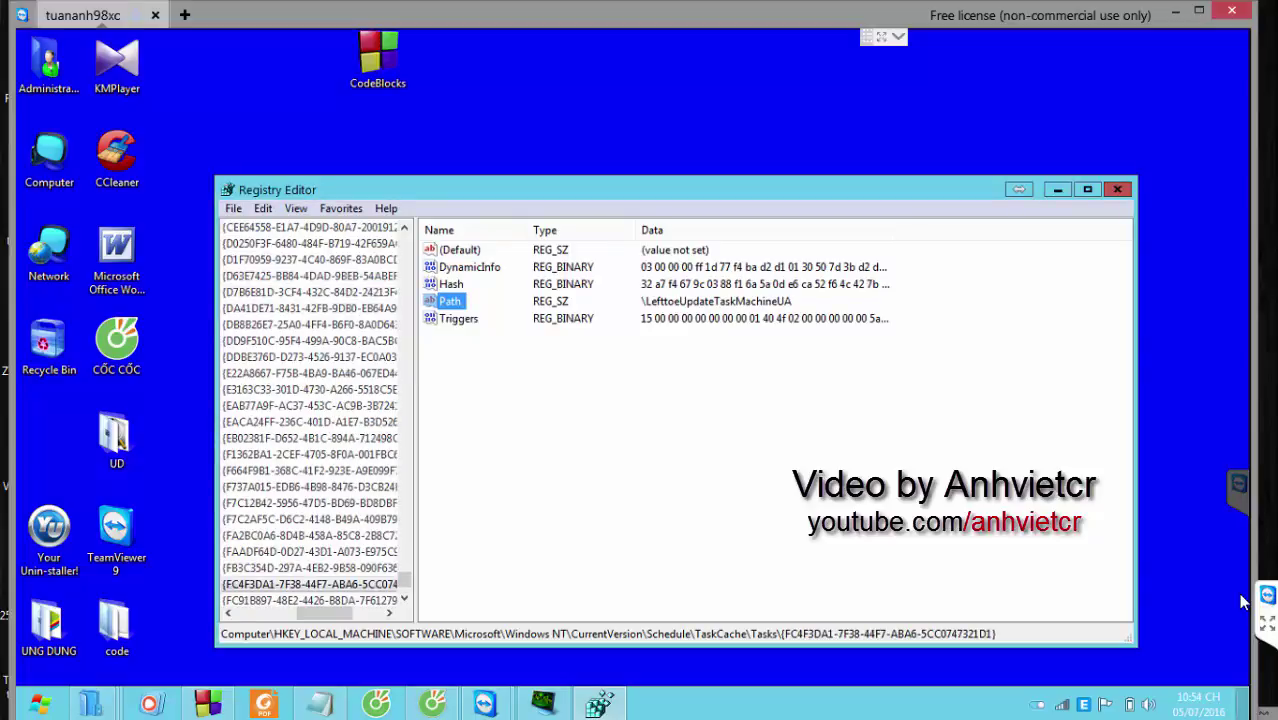
key("Tab")
key("shift+F10")
key("Up")
key("Up")
key("Up")
key("Up")
key("Up")
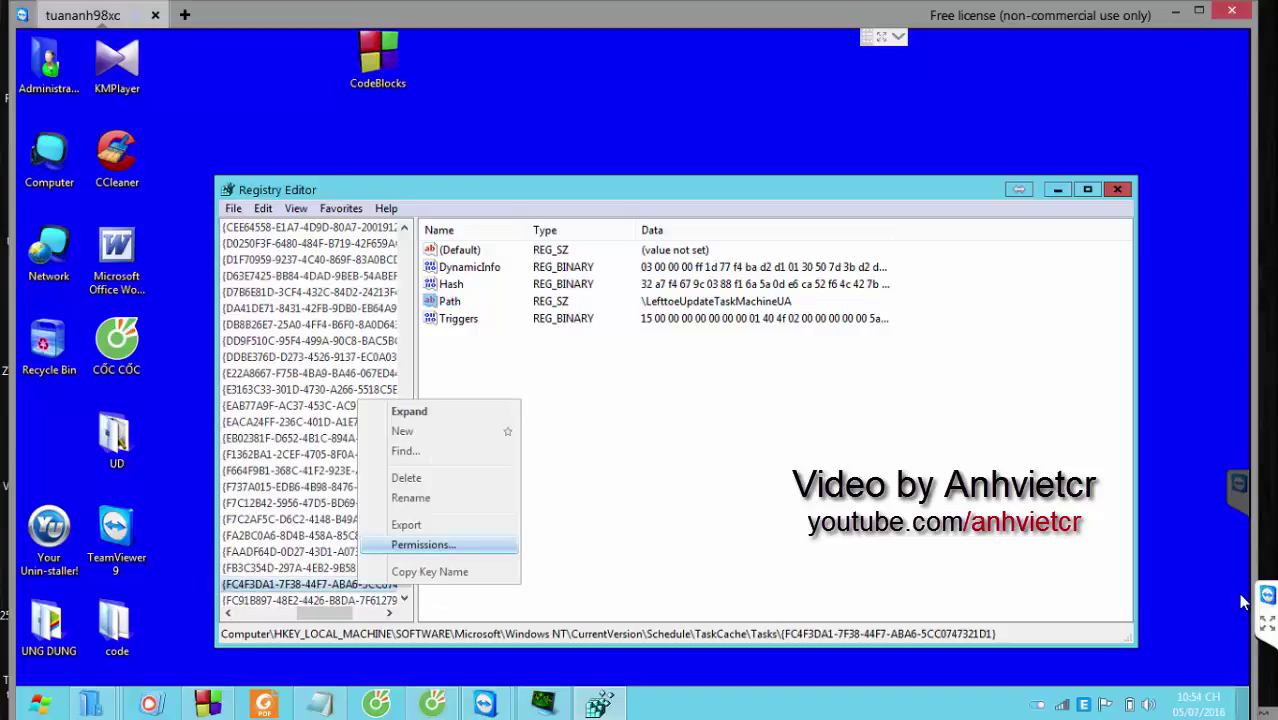
key("Return")
key("Return")
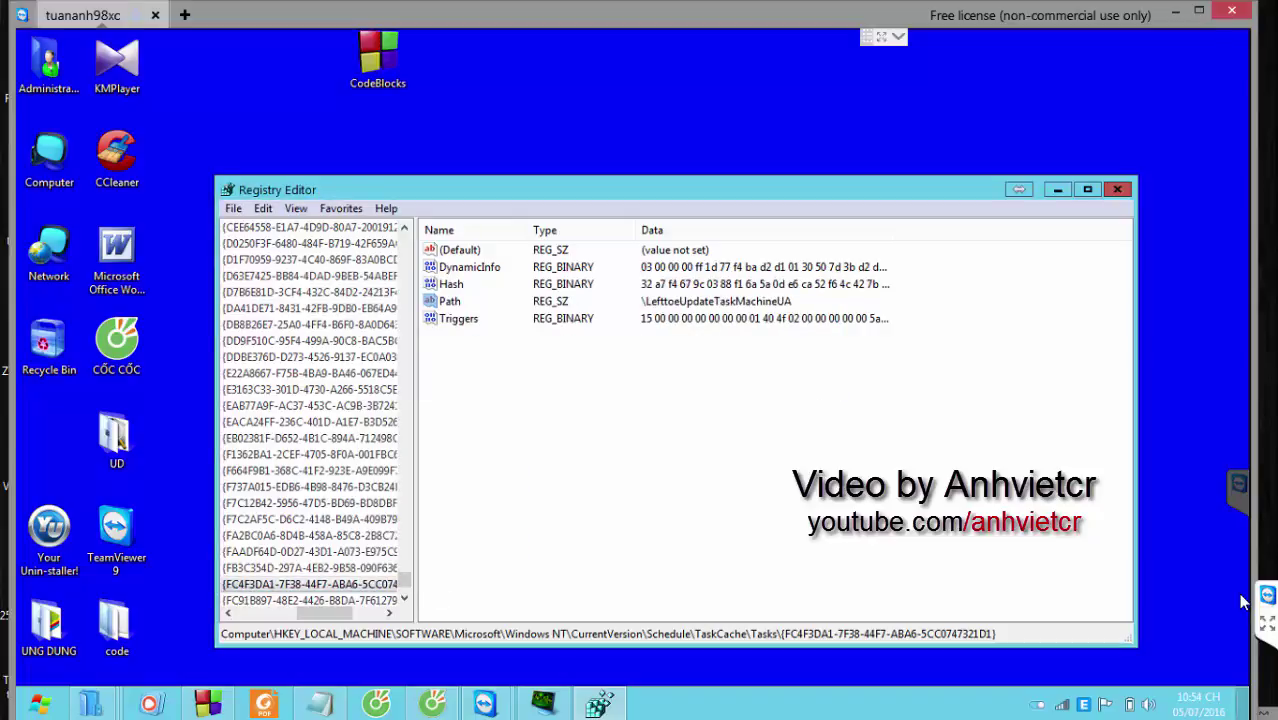
- Find the next Lefttoe match and delete the LefttoeUpdateTaskMachineCore key under Schedule\TaskCache\Tree
key("ctrl+f")
key("Return")
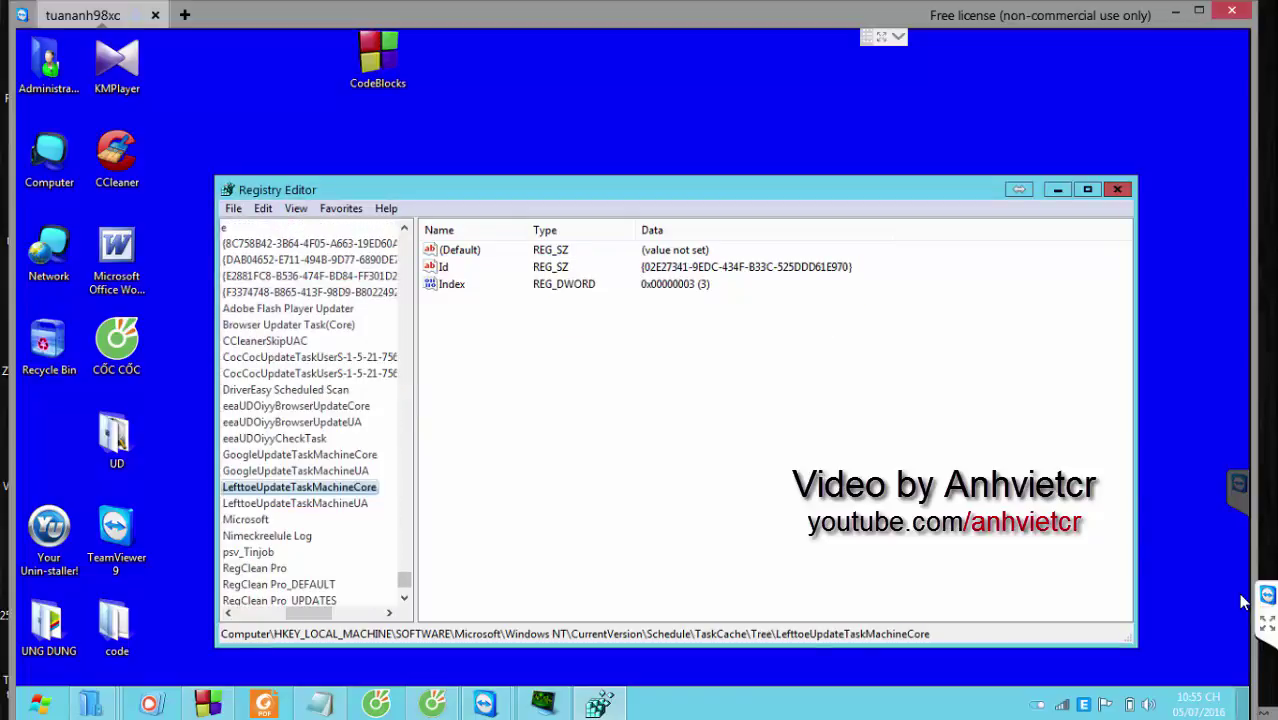
key("shift+F10")
key("Down")
key("Down")
key("Down")
key("Down")
key("Up")
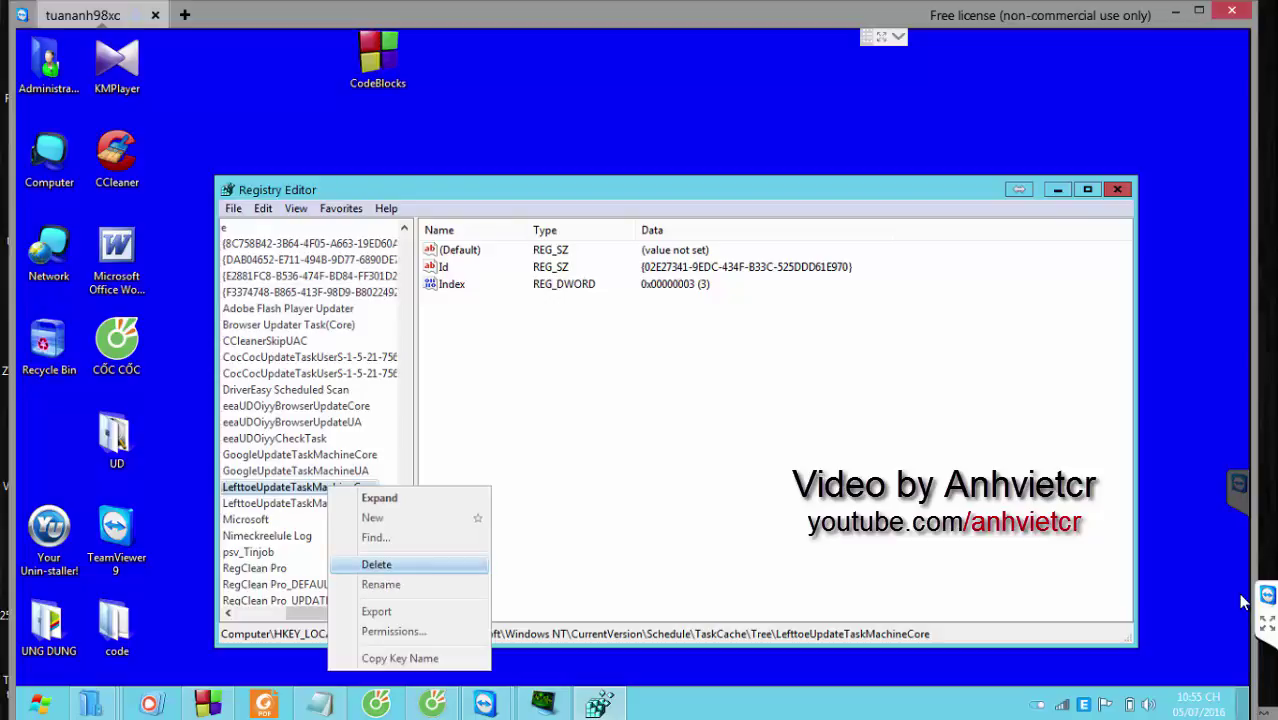
key("Return")
key("Return")
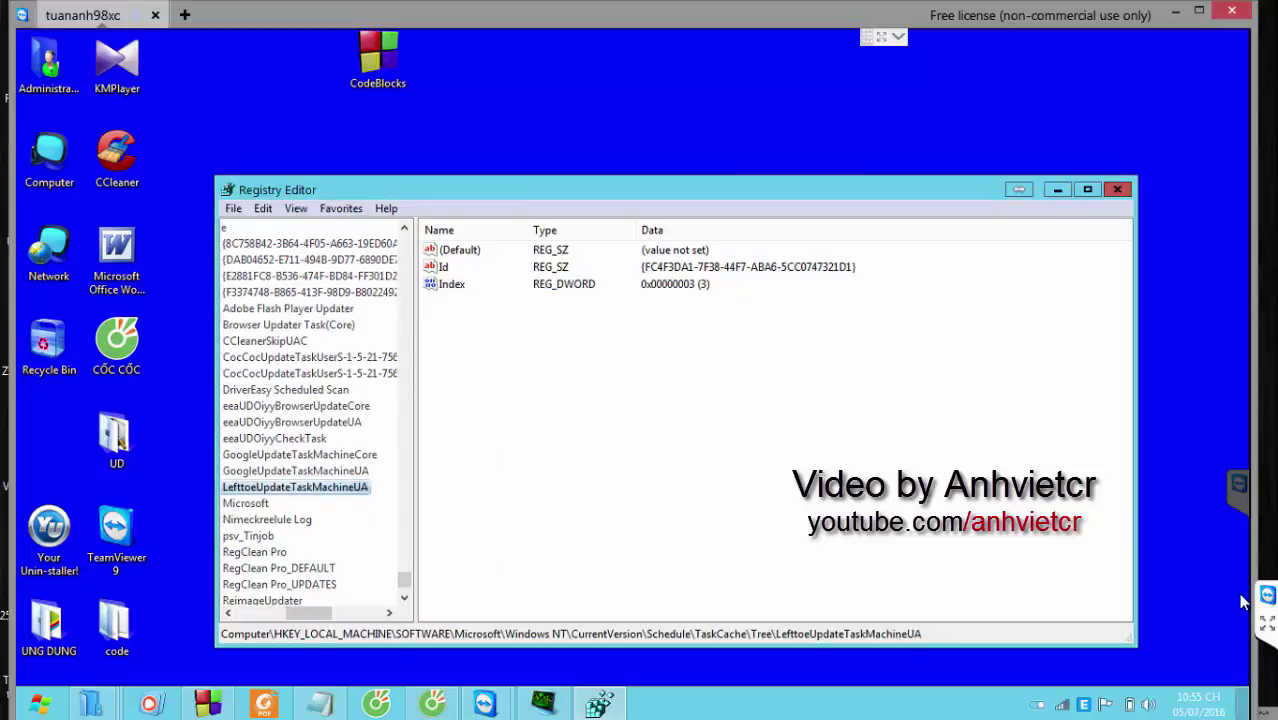
- Delete the LefttoeUpdateTaskMachineUA key under Schedule\TaskCache\Tree
key("shift+F10")
key("Down")
key("Down")
key("Down")
key("Down")
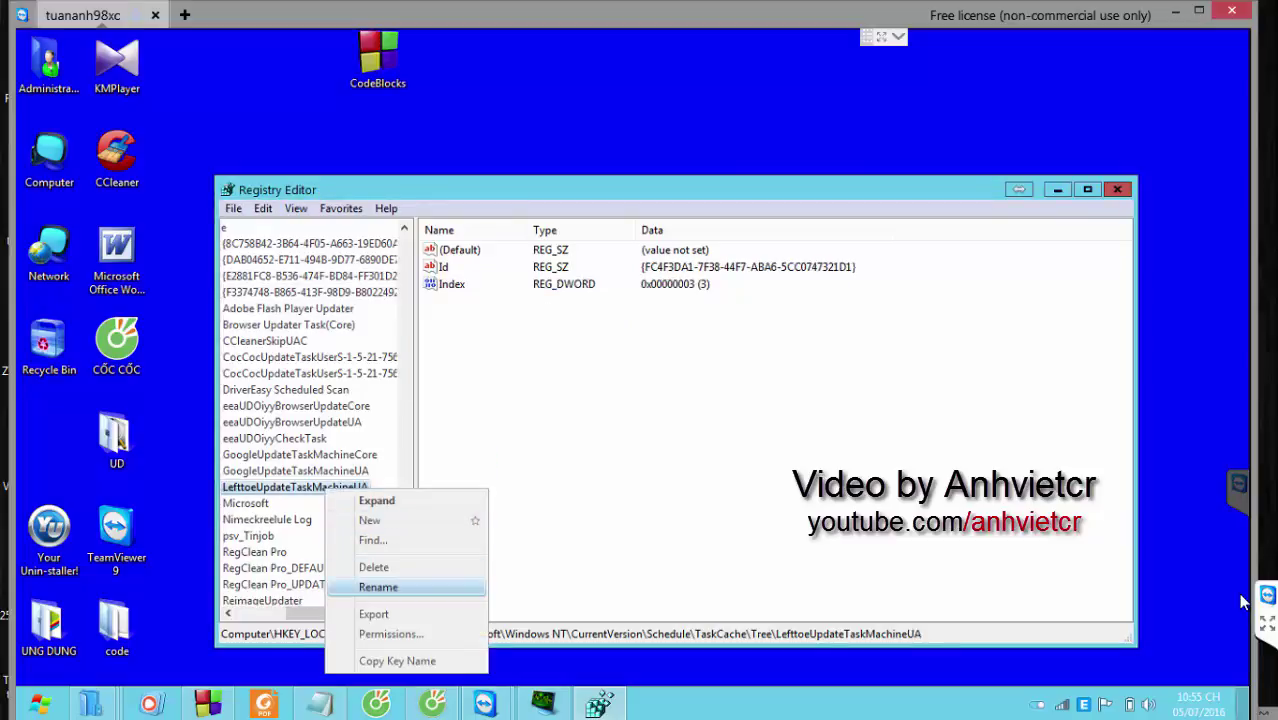
key("Up")
key("Return")
key("Return")
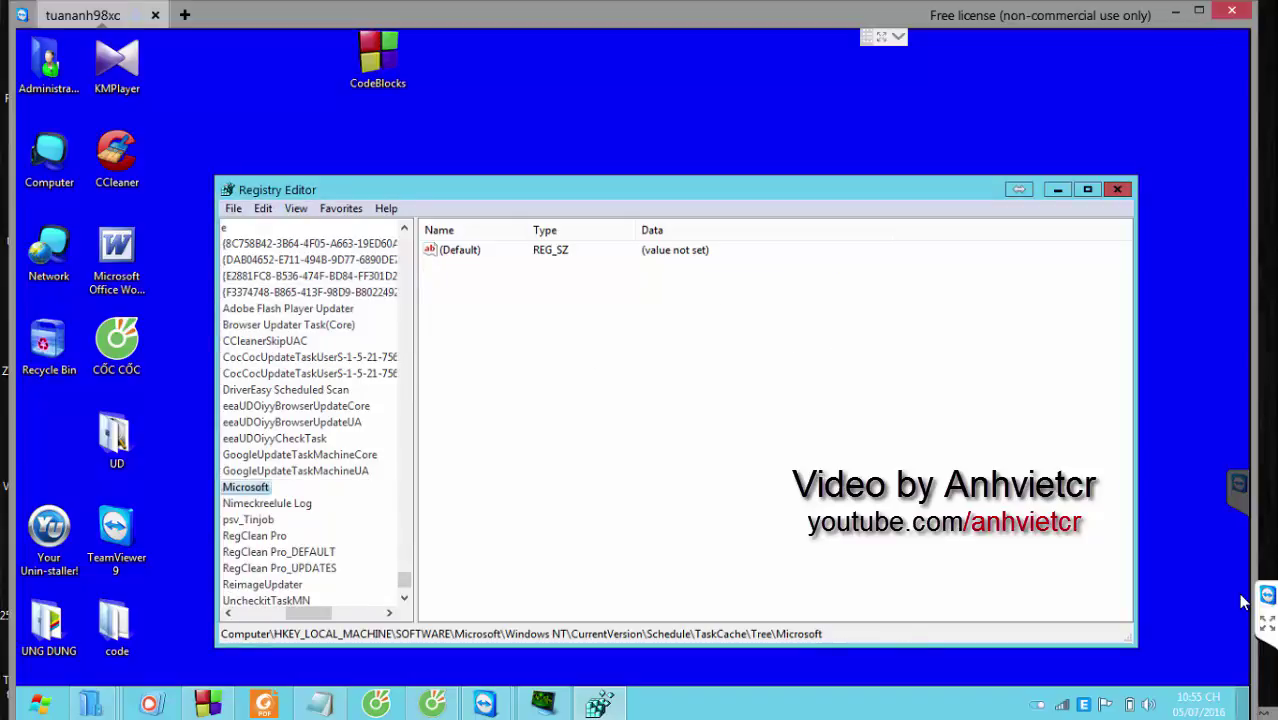
- Delete the eeaUDOiyyCheckTask key under TaskCache\Tree and select the eeaUDOiyyBrowserUpdateCore key
right_click(300, 439)
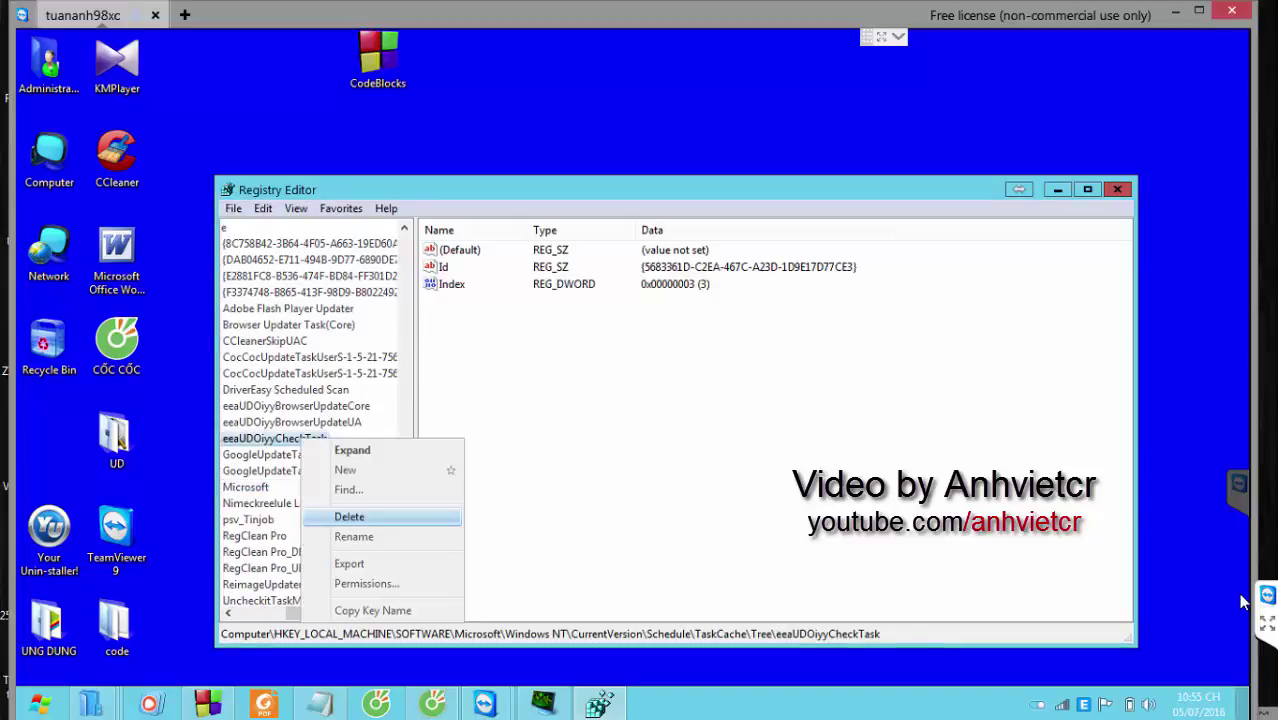
left_click(349, 516)
key("Return")
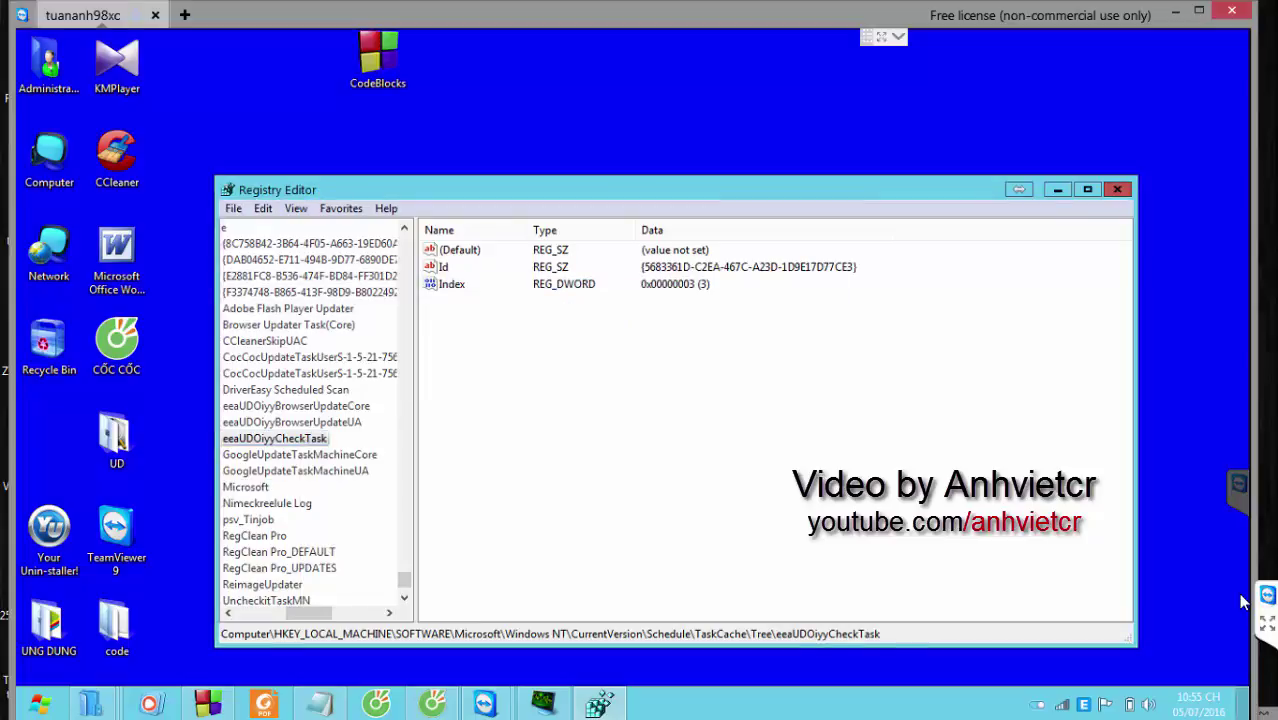
key("Up")
key("Up")
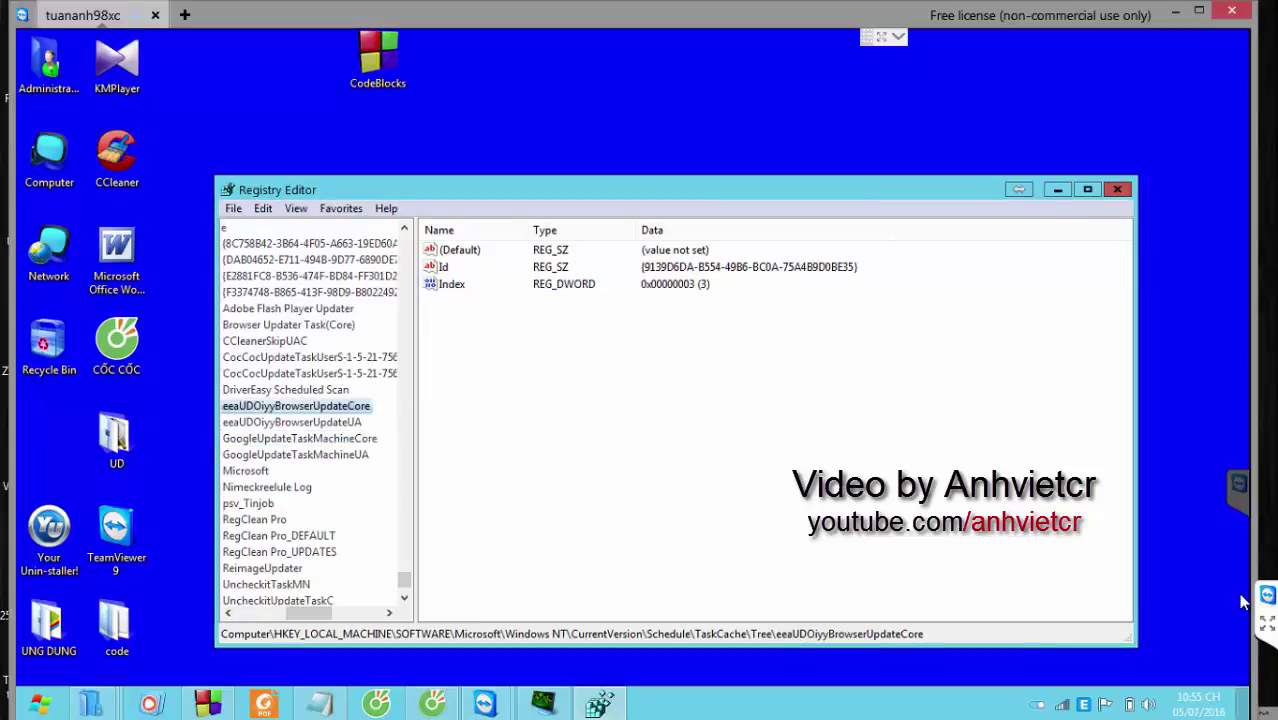
- Delete the eeaUDOiyyBrowserUpdateCore and eeaUDOiyyBrowserUpdateUA keys under Schedule\TaskCache\Tree
key("Delete")
key("Return")
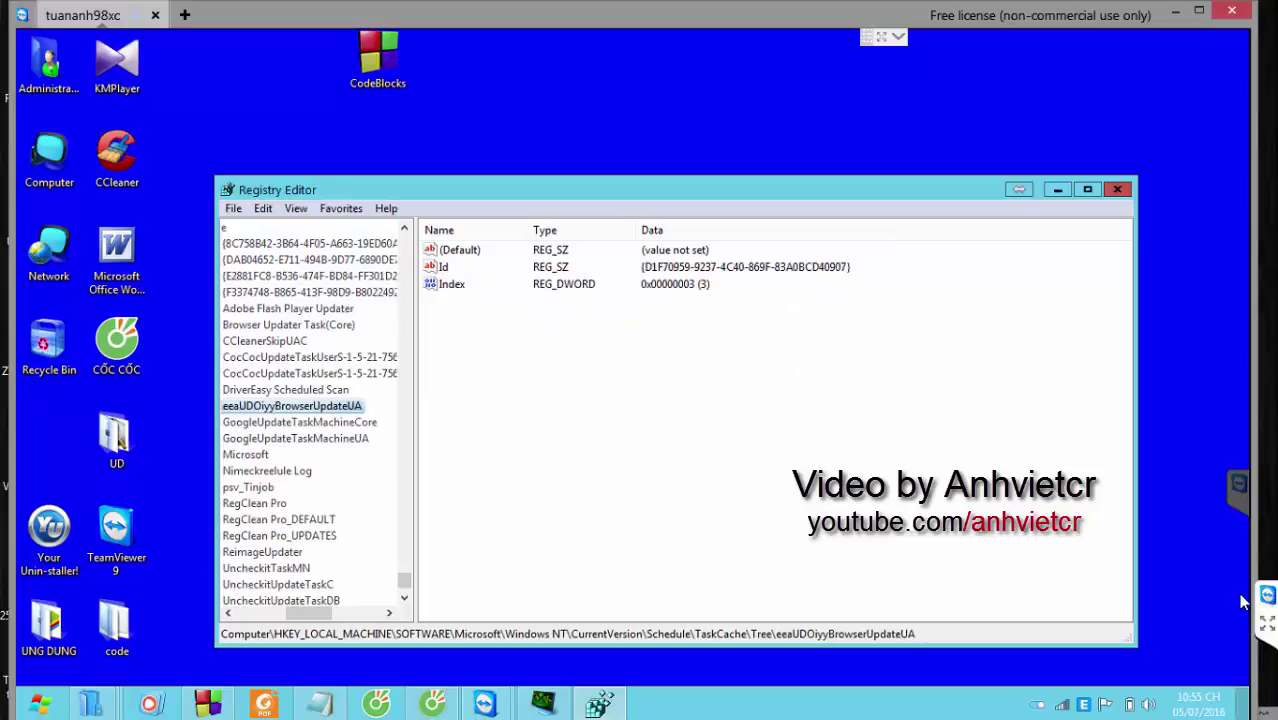
key("Delete")
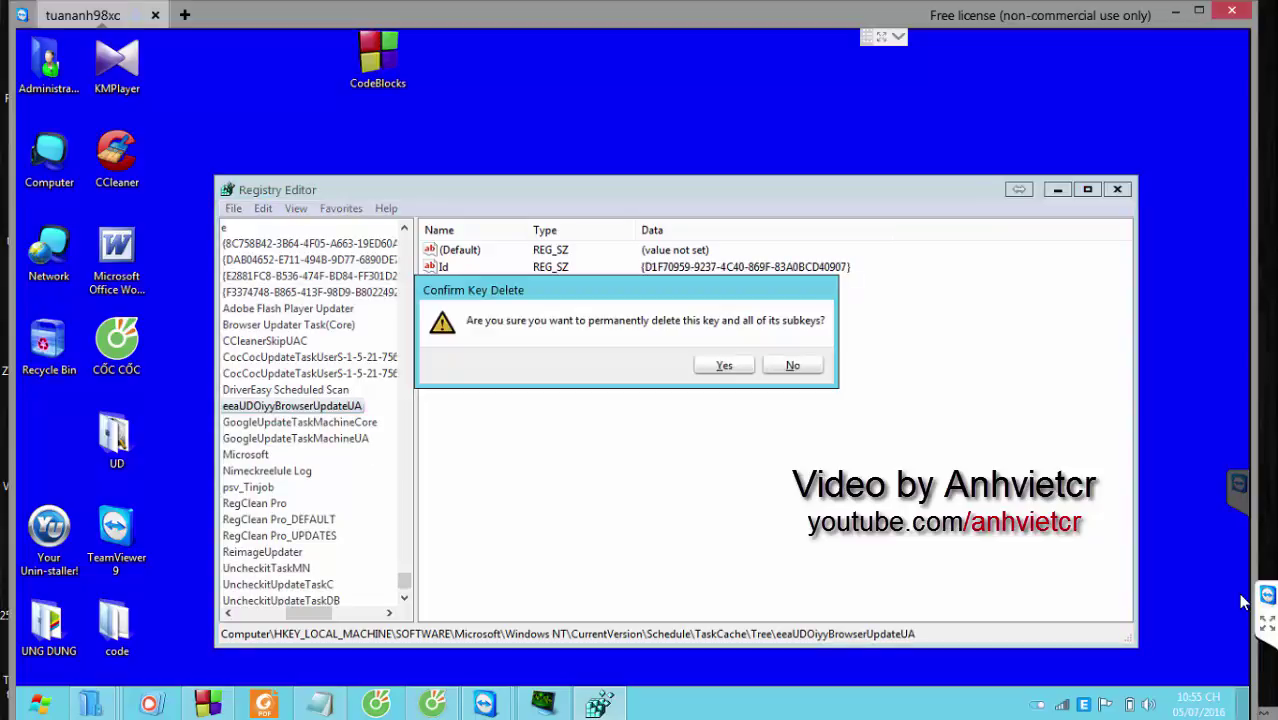
key("Return")
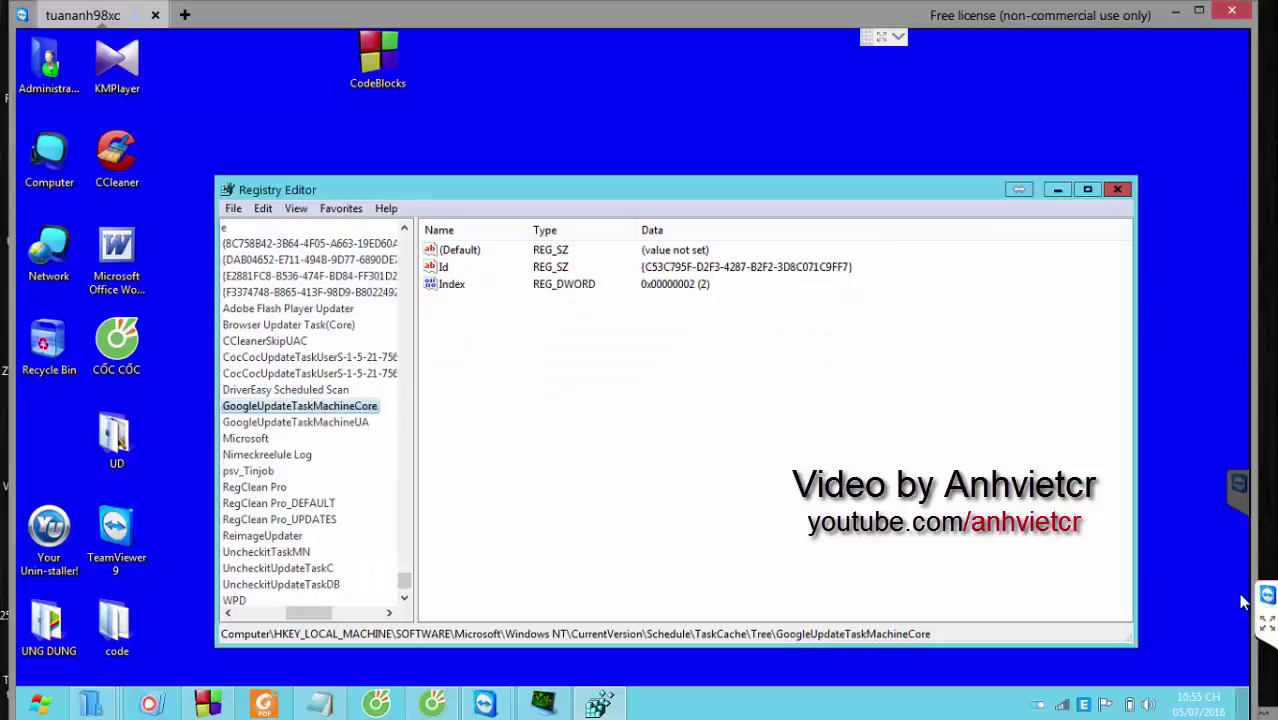
- Find the next Lefttoe match and delete the neighbouring eeaUDOiyy key under Wow6432Node\Clients\StartMenuInternet
key("ctrl+f")
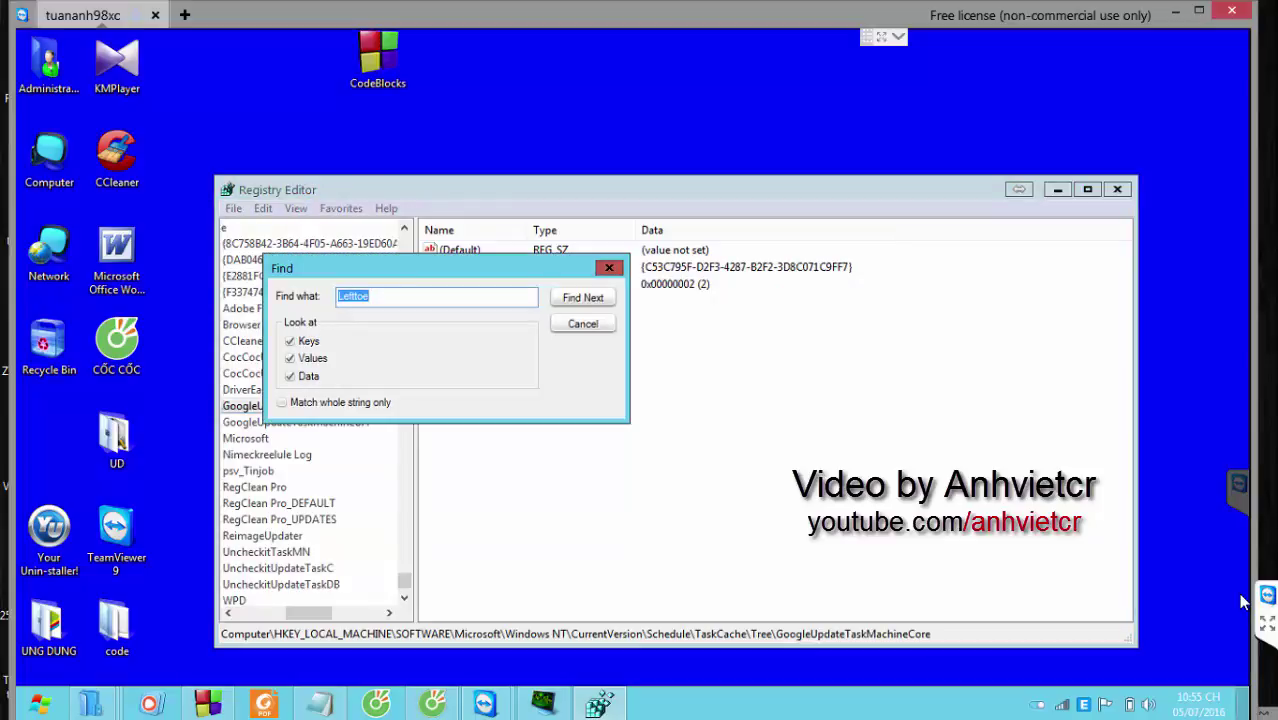
key("Return")
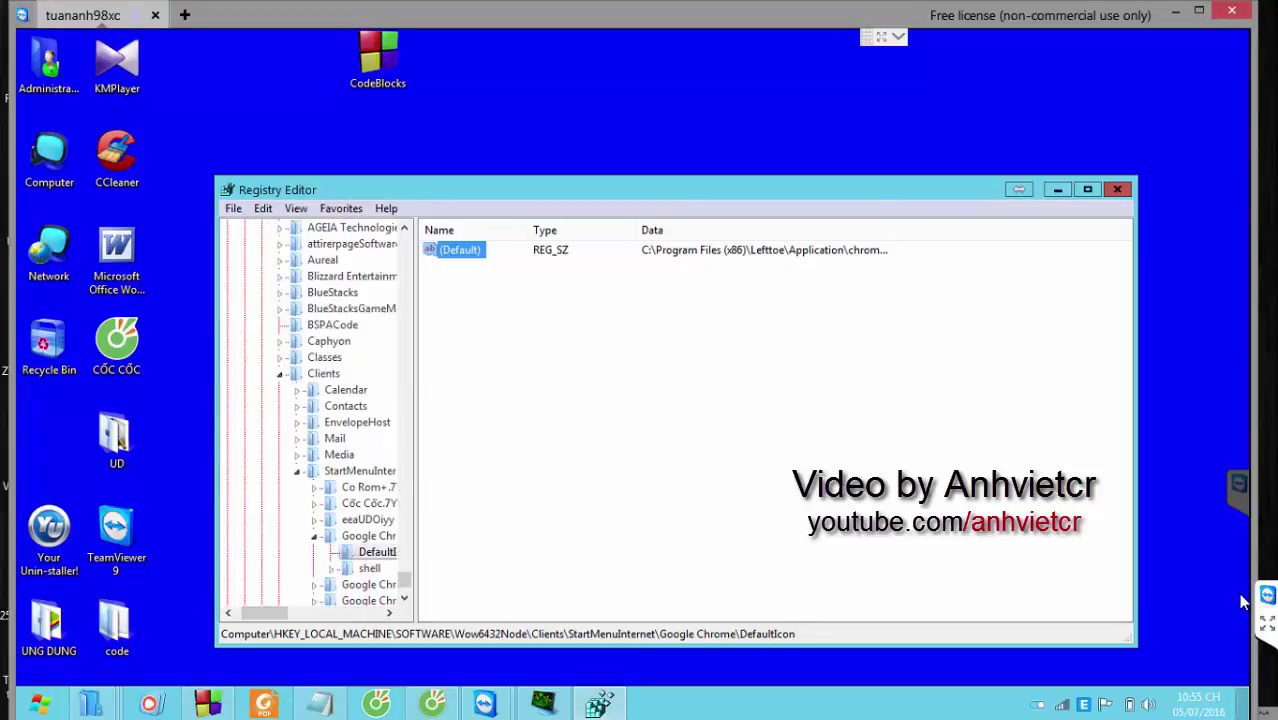
left_click(368, 520)
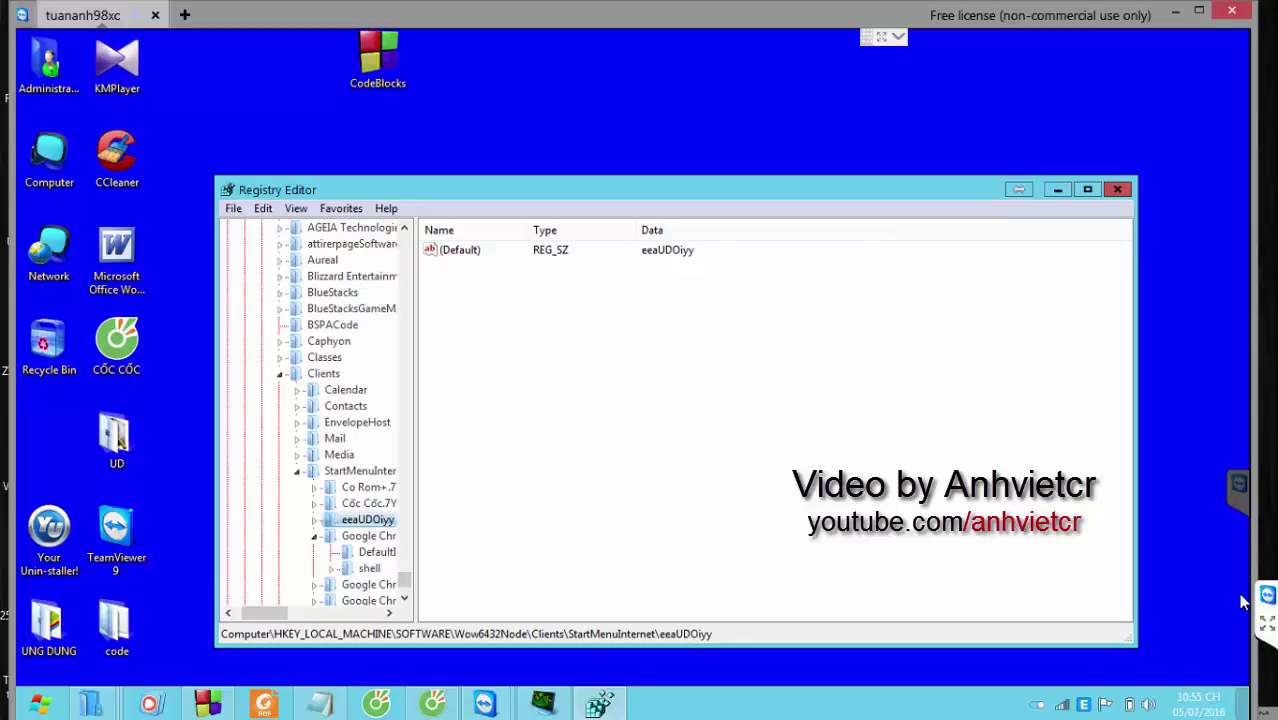
key("Delete")
key("Return")
- Delete the (Default) value pointing to the Lefttoe folder in StartMenuInternet\Google Chrome\DefaultIcon
key("Down")
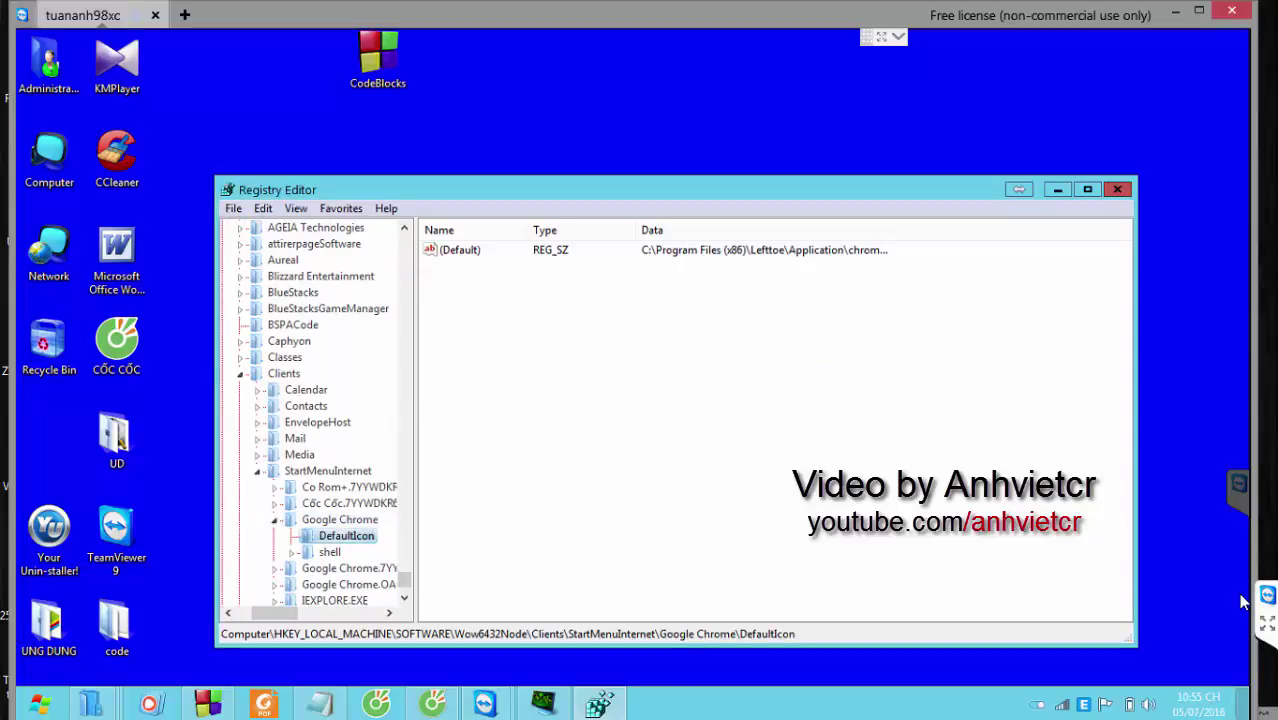
key("Tab")
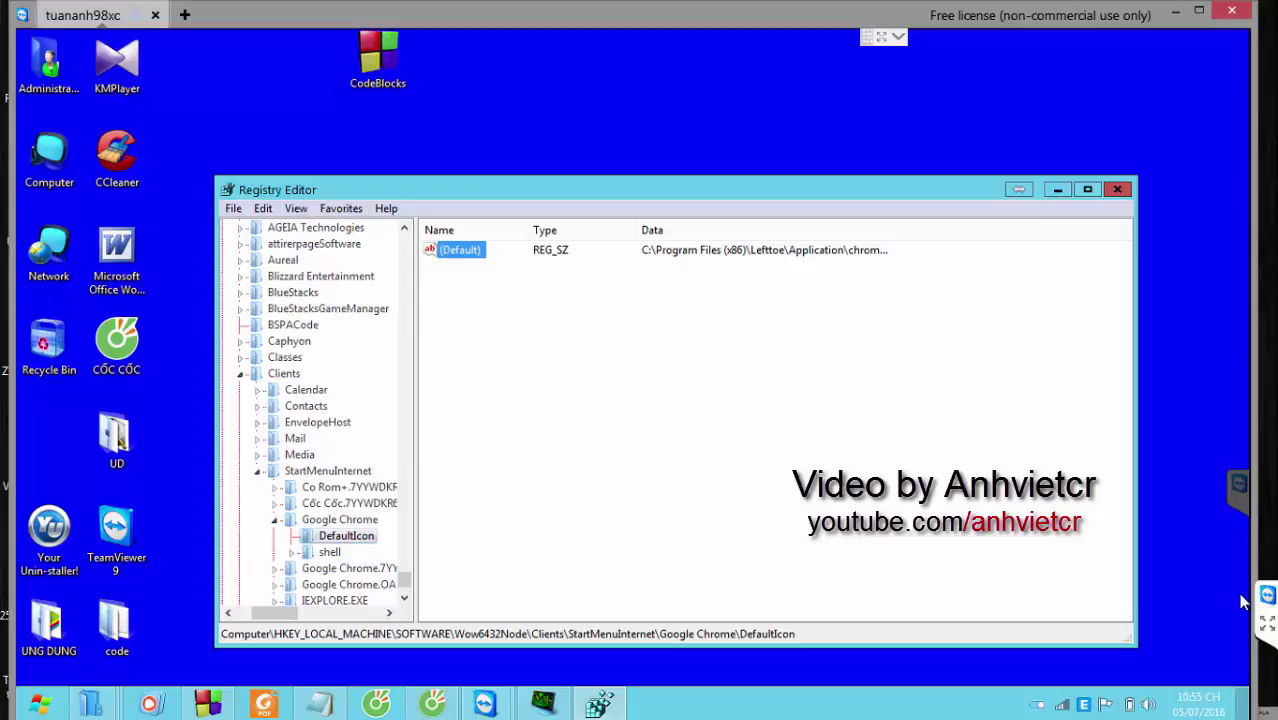
key("Delete")
key("Return")
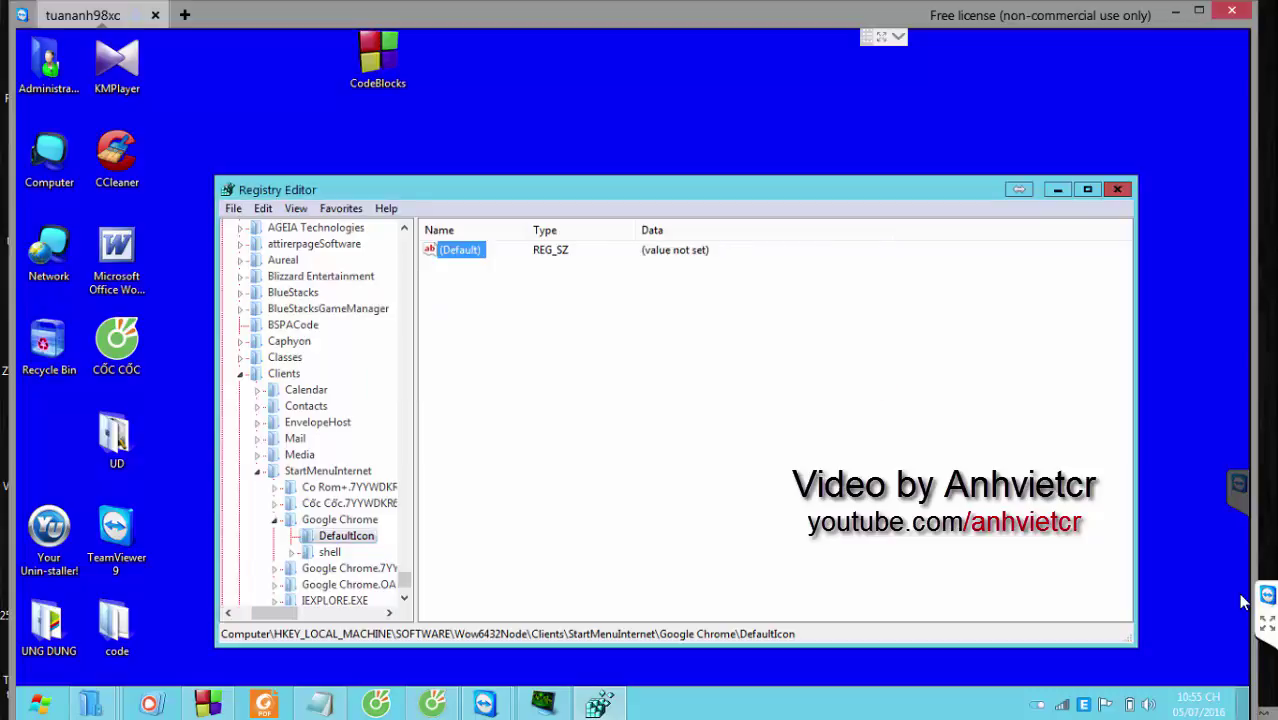
- Find the next Lefttoe match and delete the Lefttoe key under HKEY_LOCAL_MACHINE\SOFTWARE\Wow6432Node
key("ctrl+f")
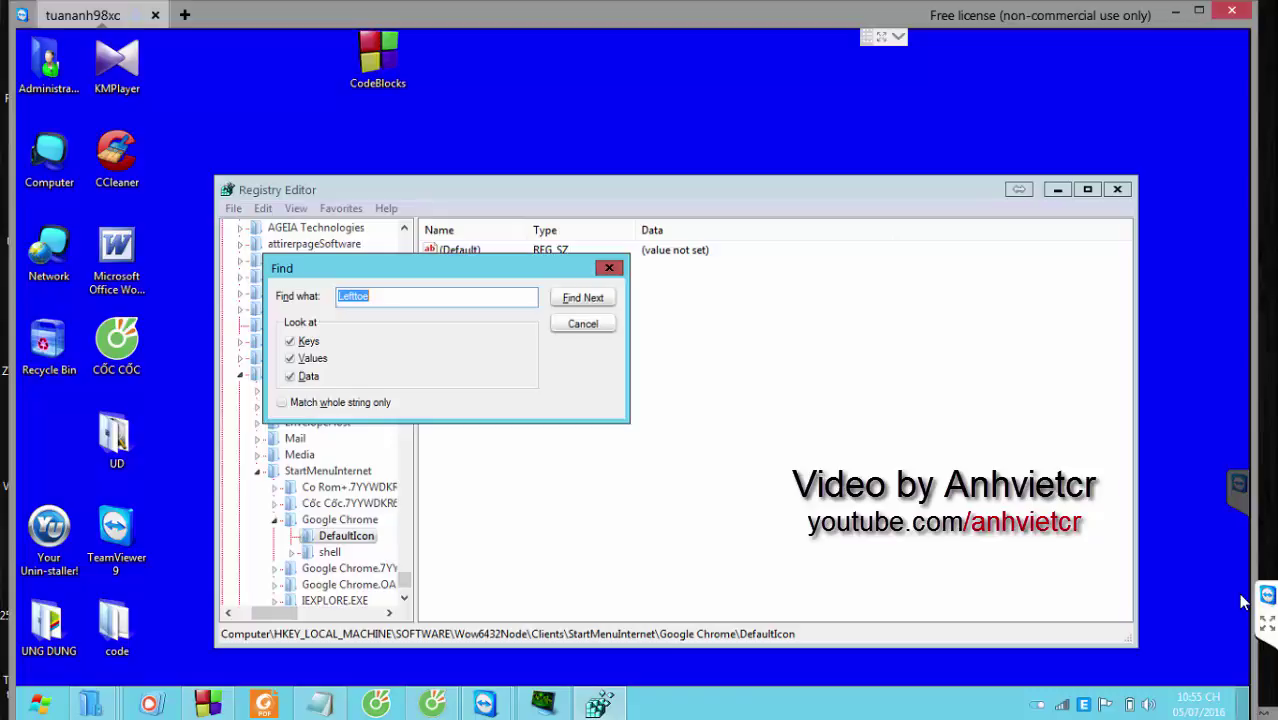
key("Return")
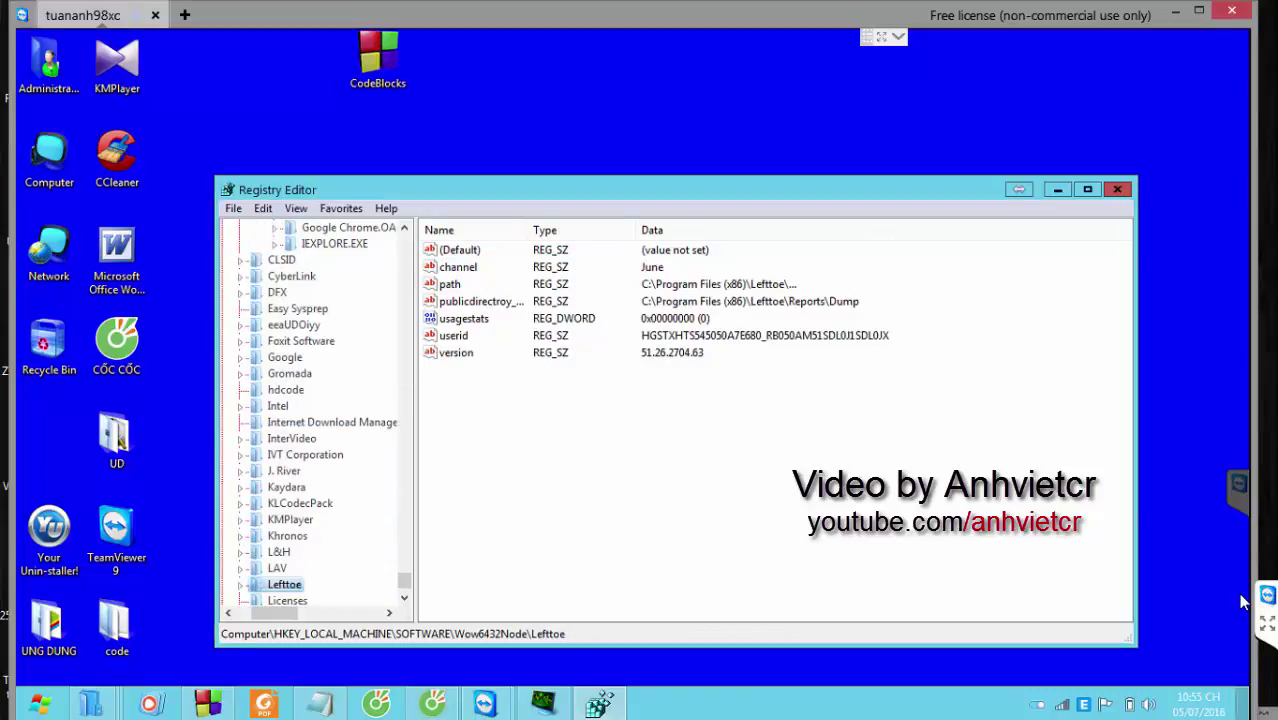
key("Delete")
key("Return")
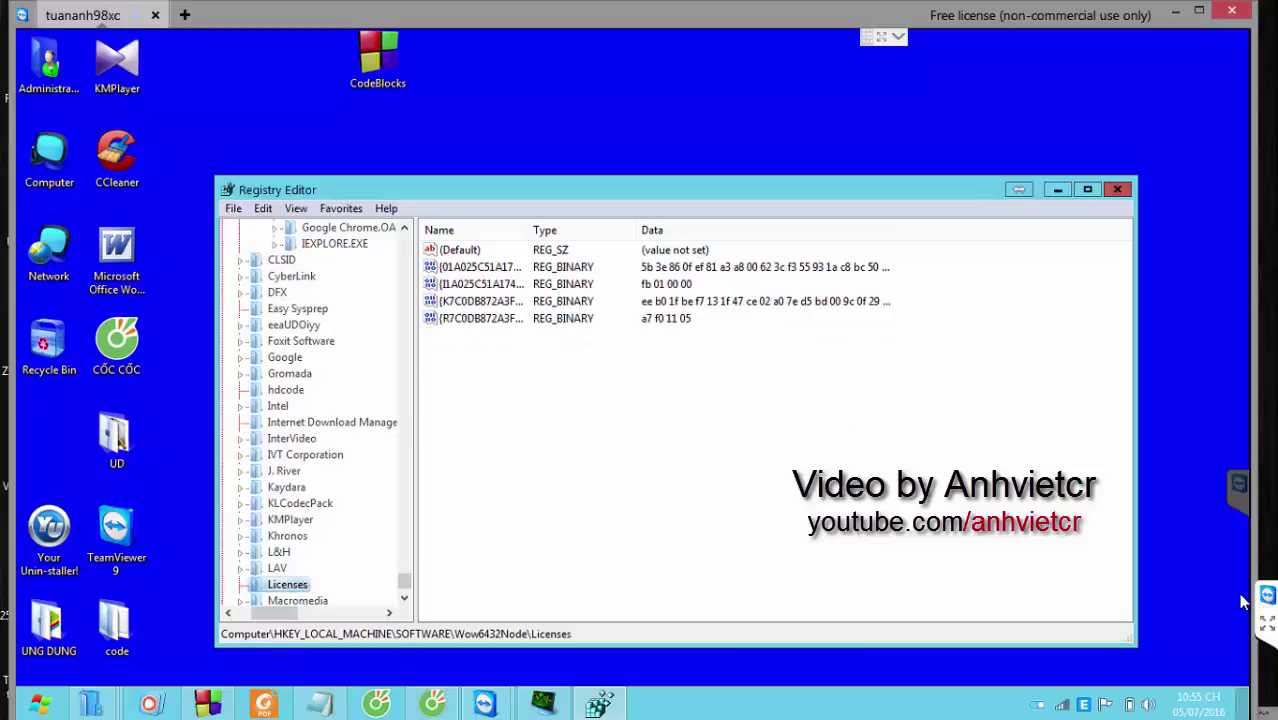
- Find the next Lefttoe match and delete the Lefttoe_RASAPI32 and Lefttoe_RASMANCS keys under Wow6432Node\Microsoft\Tracing
key("F3")
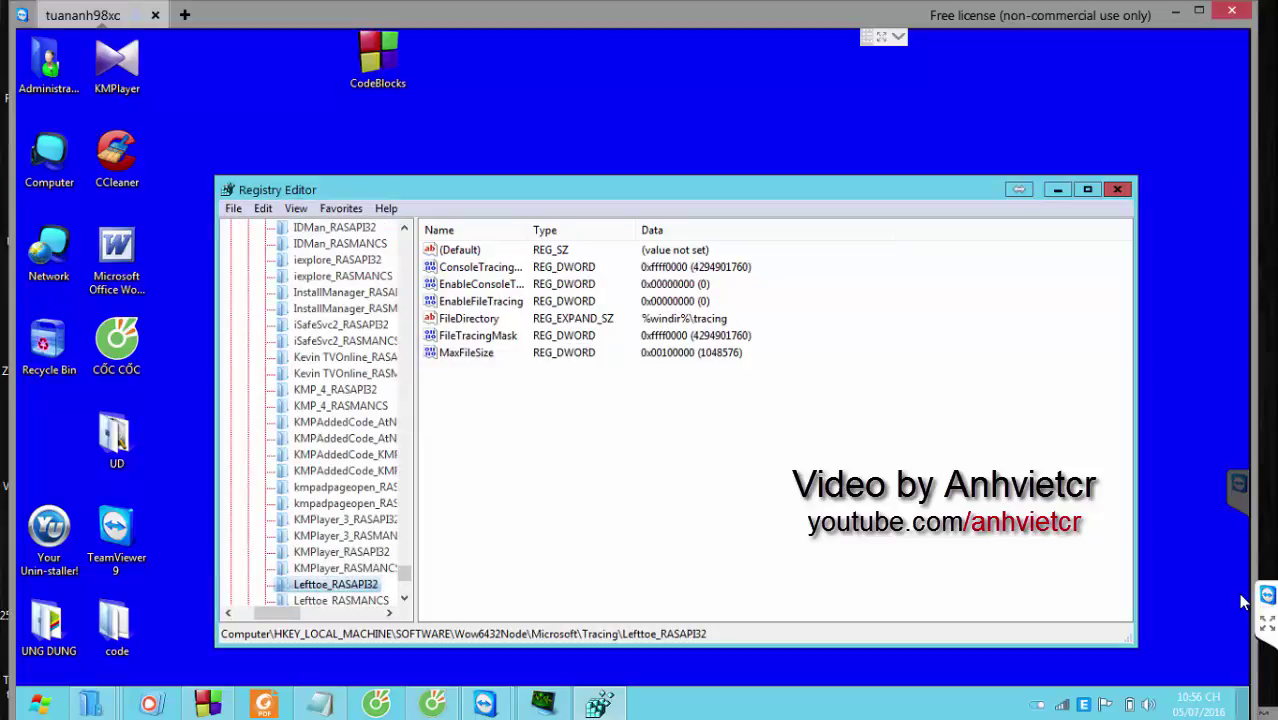
key("Delete")
key("Return")
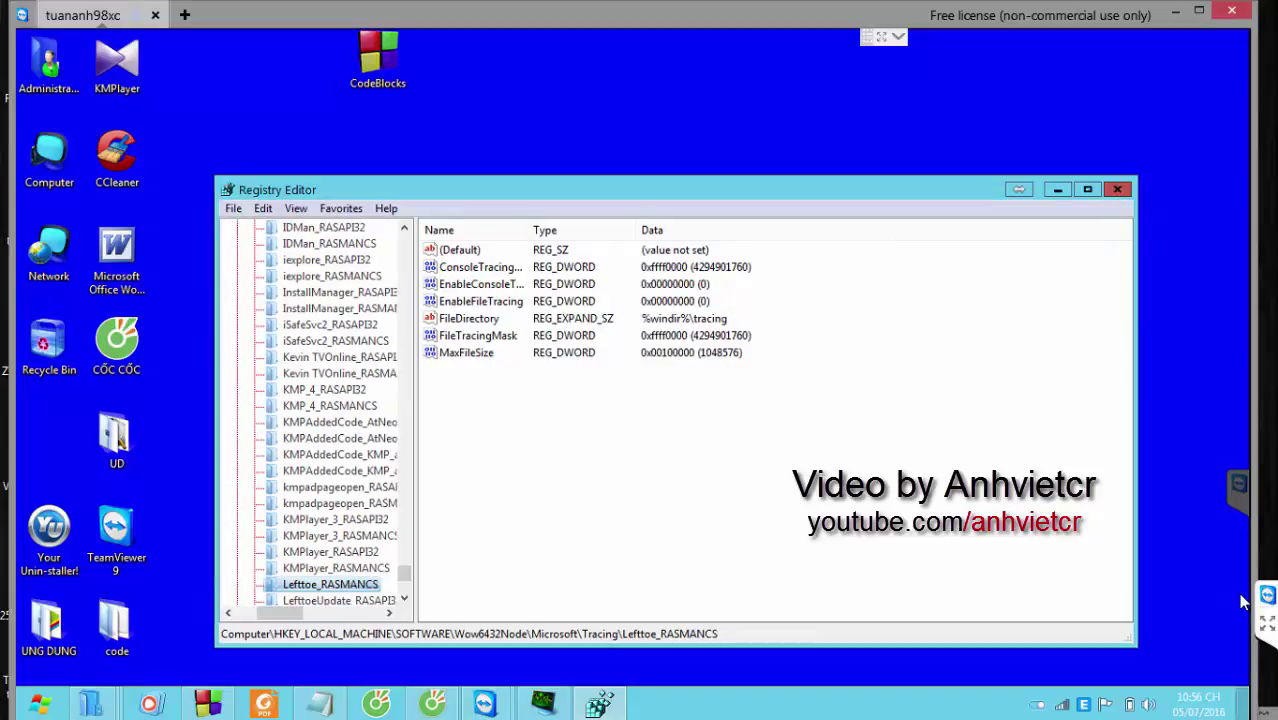
key("shift+F10")
key("d")
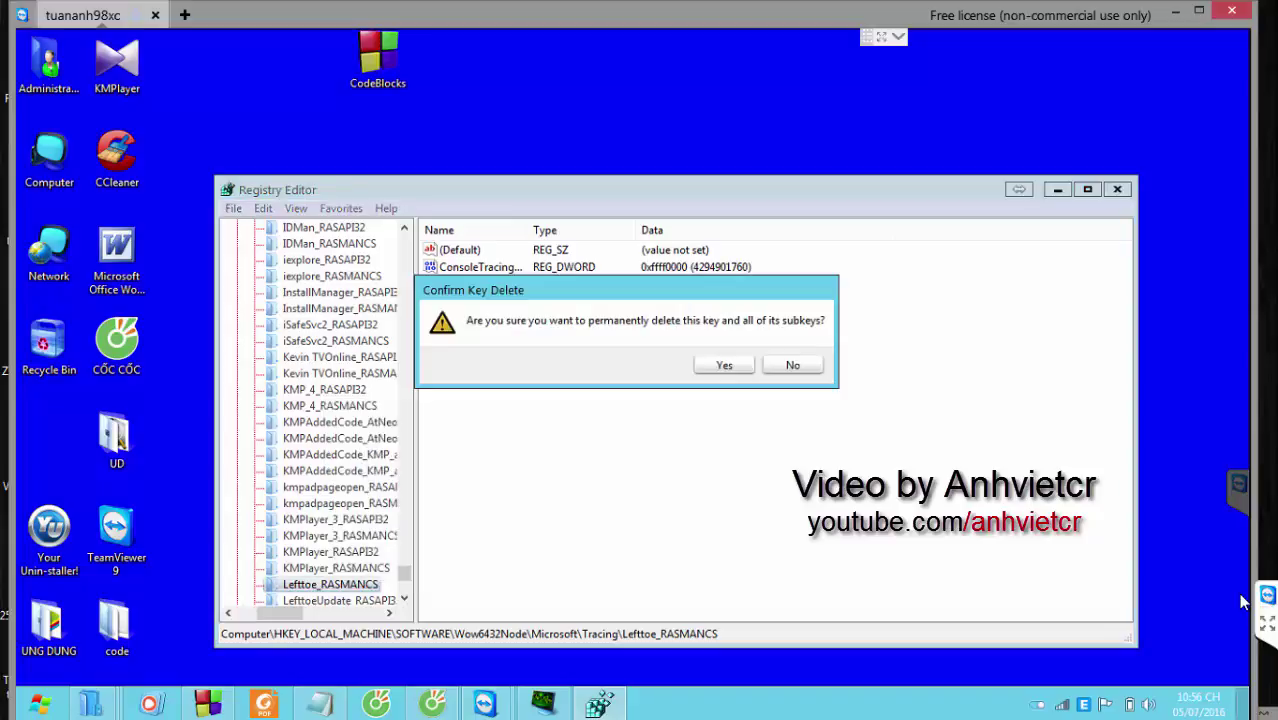
key("Return")
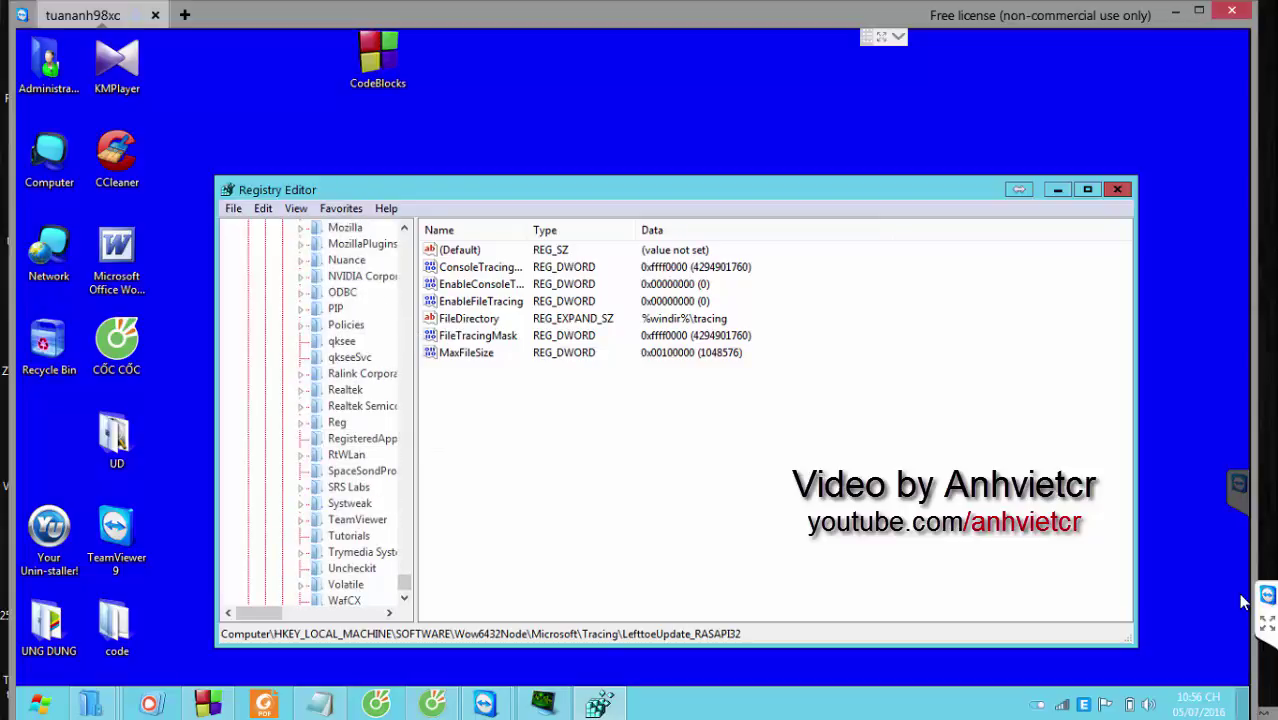
- Delete the qksee key under HKEY_LOCAL_MACHINE\SOFTWARE\Wow6432Node
scroll(360, 455, "up", 2)
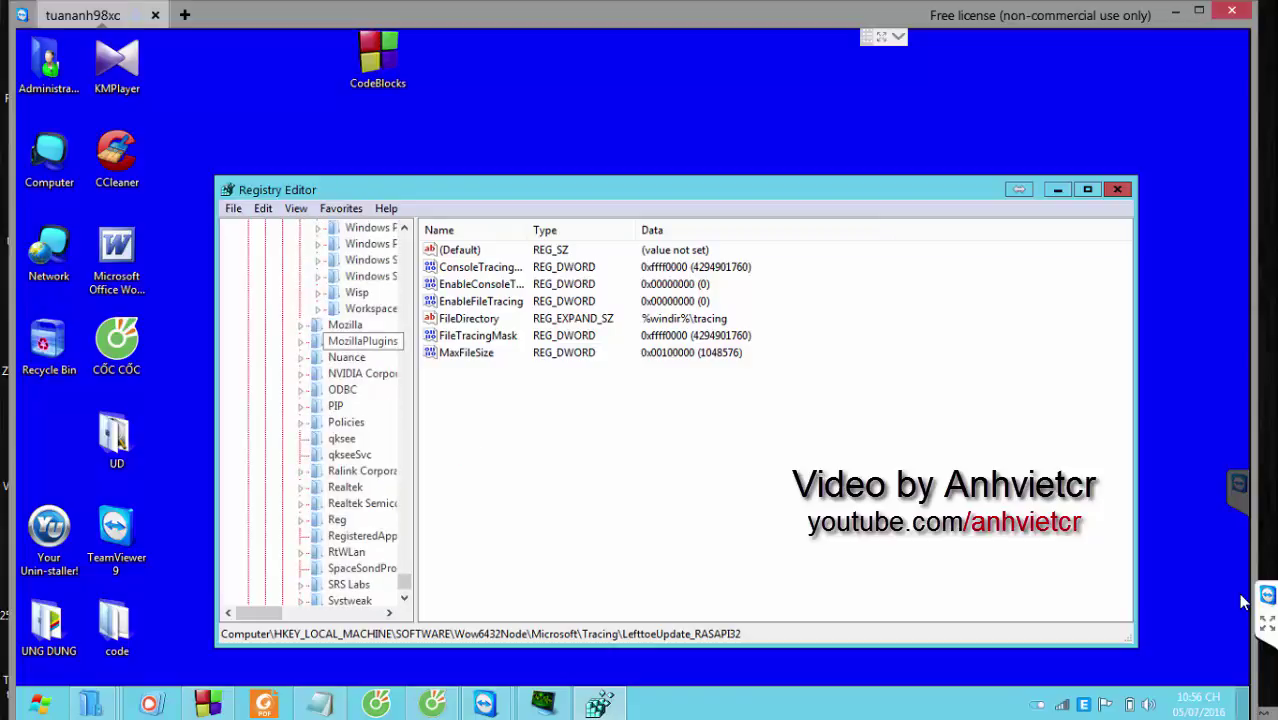
right_click(341, 439)
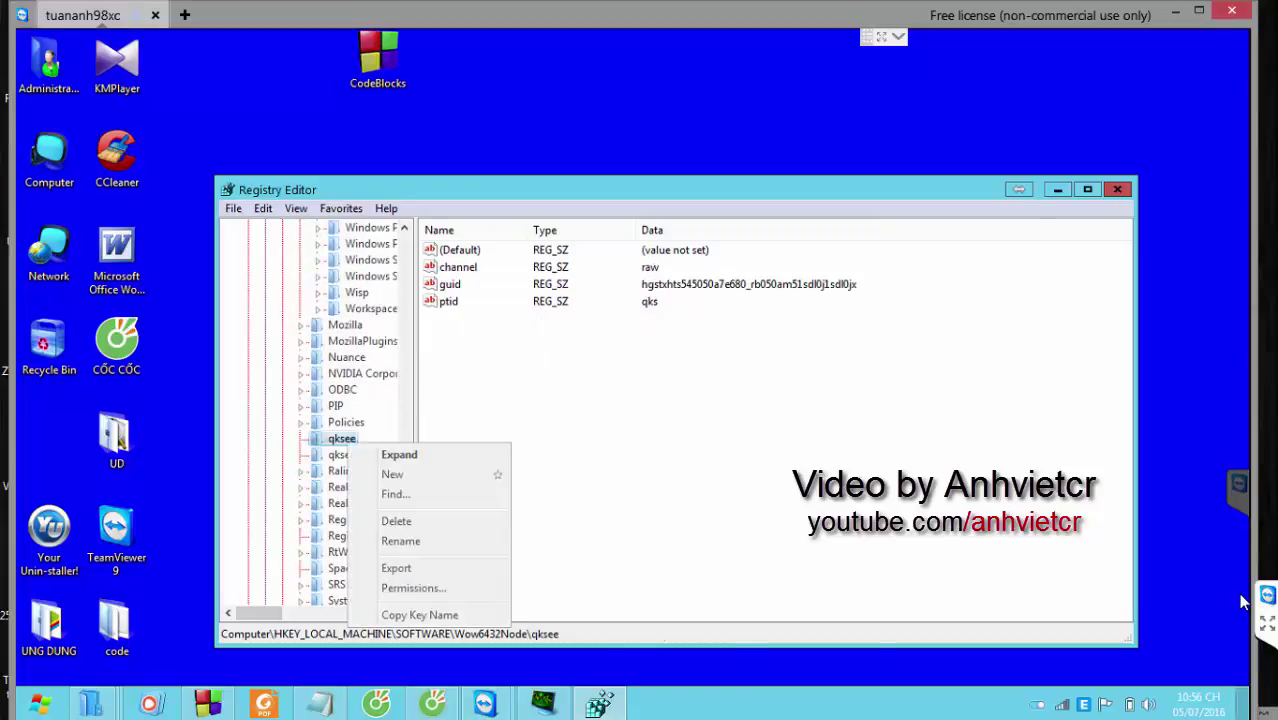
left_click(396, 521)
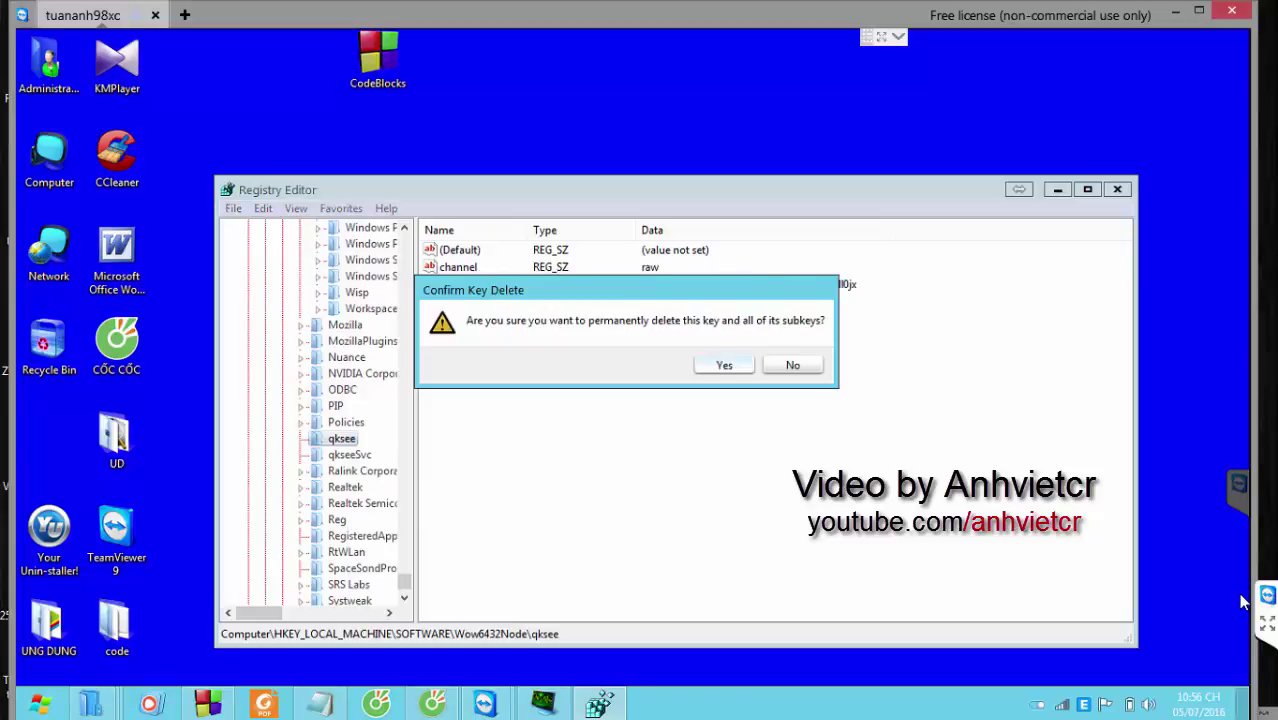
left_click(724, 365)
- Delete the qkseeSvc key under HKEY_LOCAL_MACHINE\SOFTWARE\Wow6432Node
left_click(349, 585)
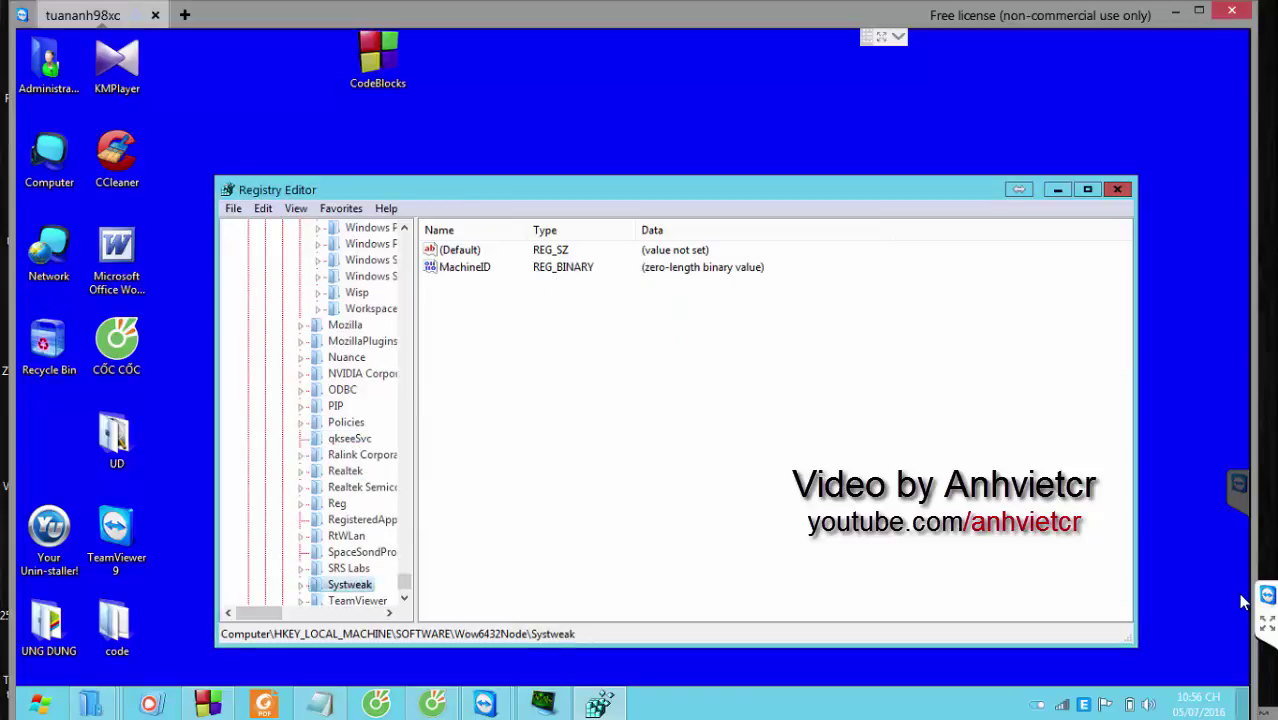
scroll(340, 341, "down", 3)
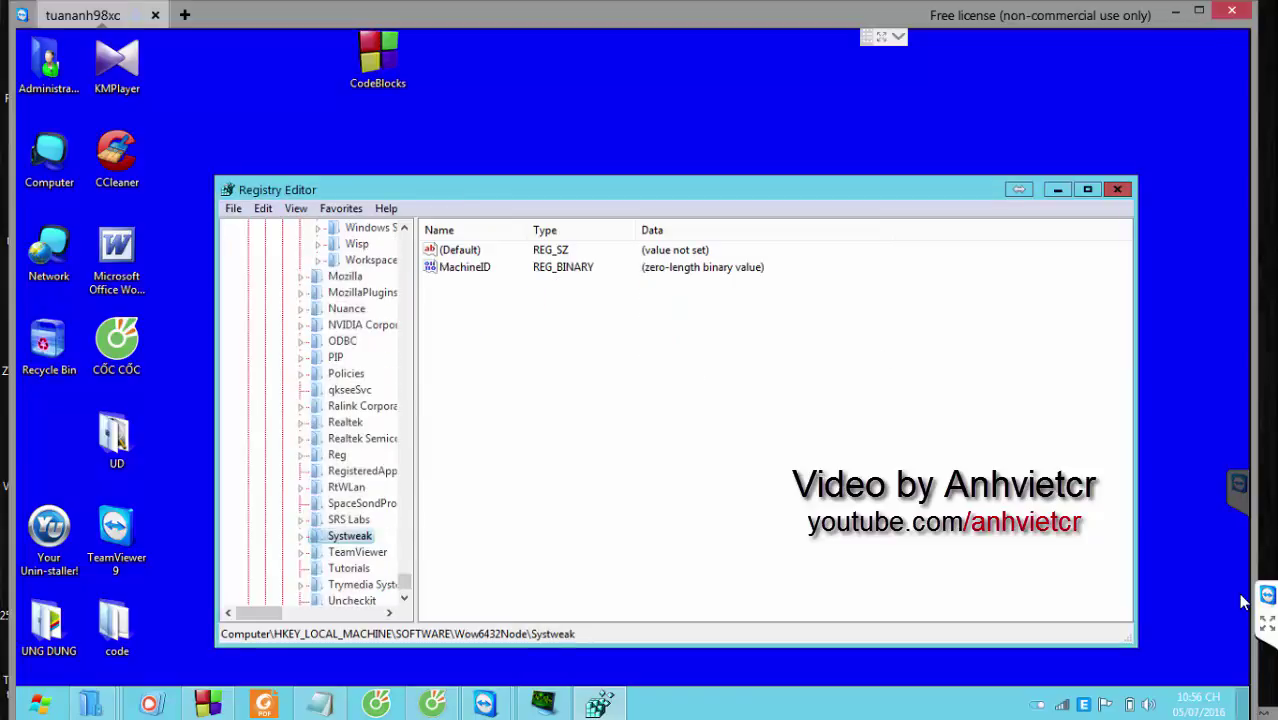
right_click(357, 341)
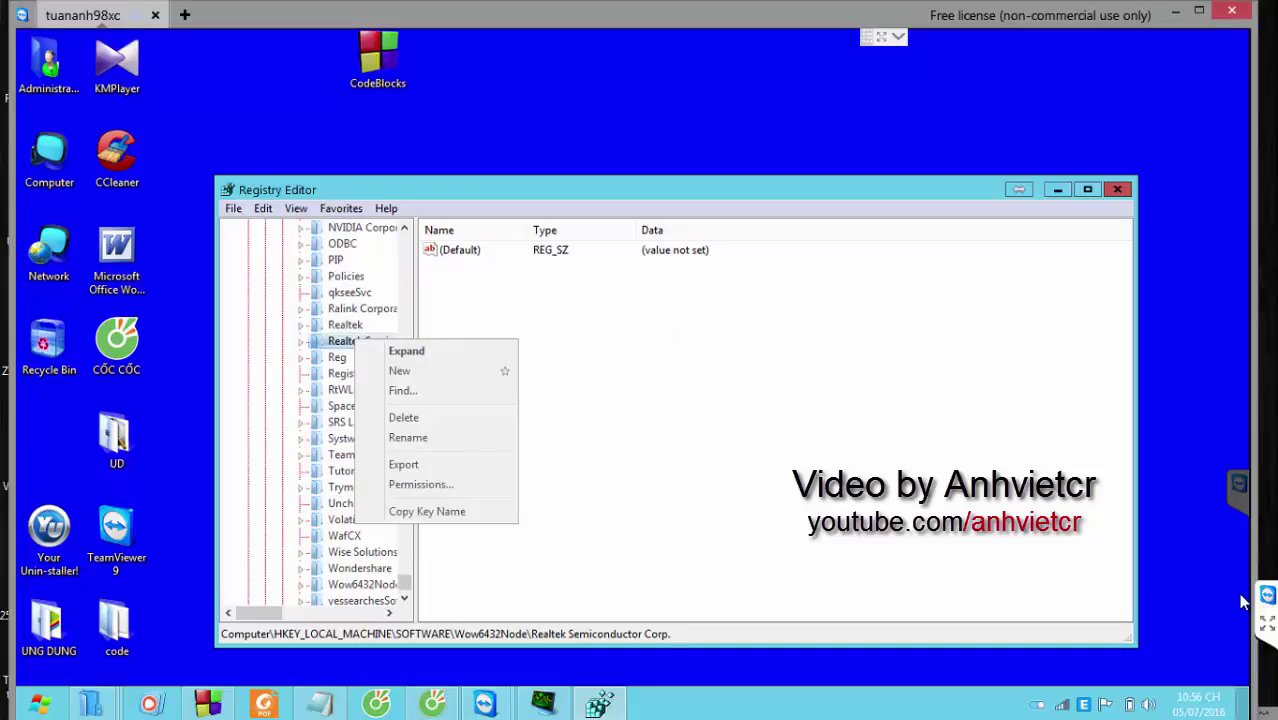
right_click(354, 293)
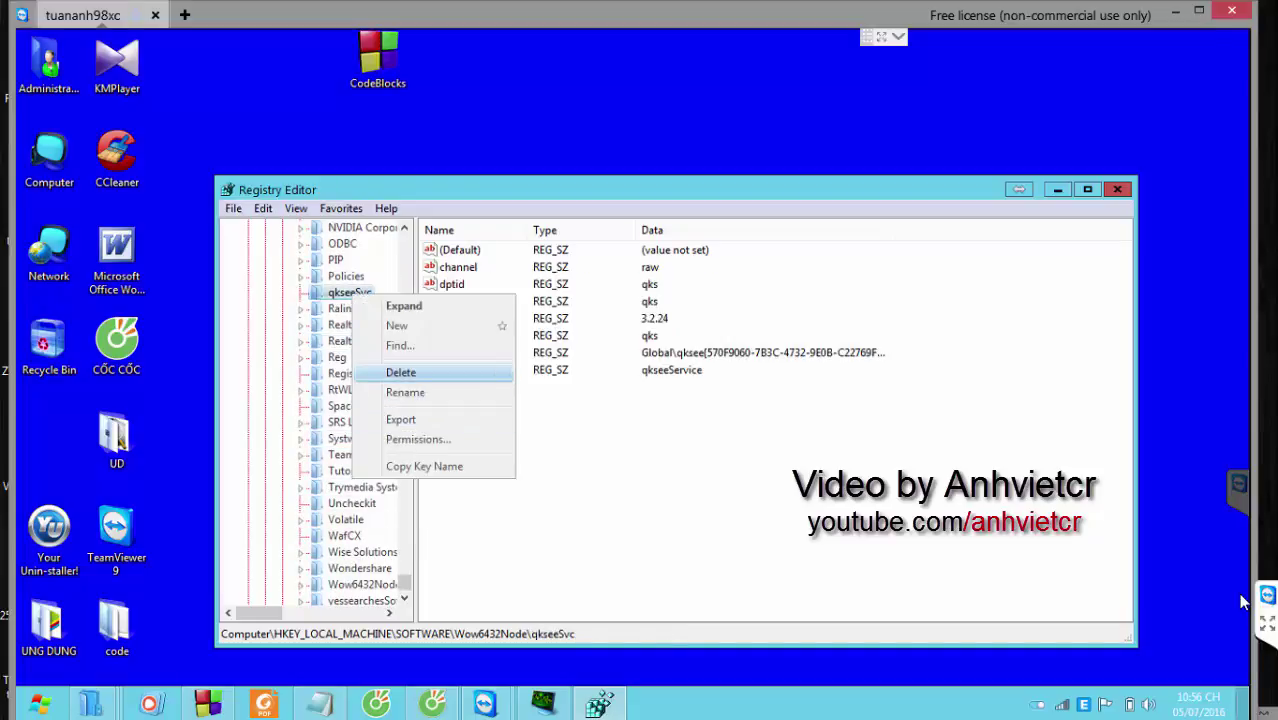
left_click(401, 372)
left_click(724, 365)
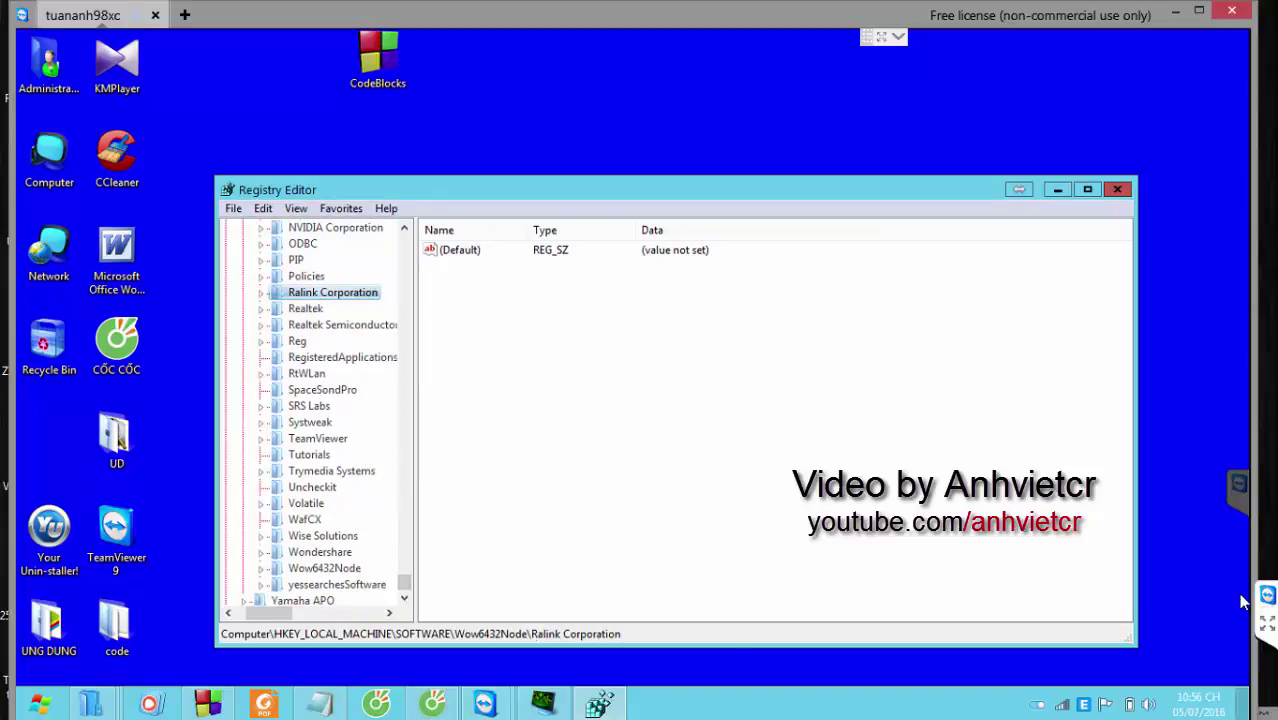
- Copy the name of the yessearchesSoftware key under Wow6432Node and add it as a new last line of the Notepad list
right_click(337, 585)
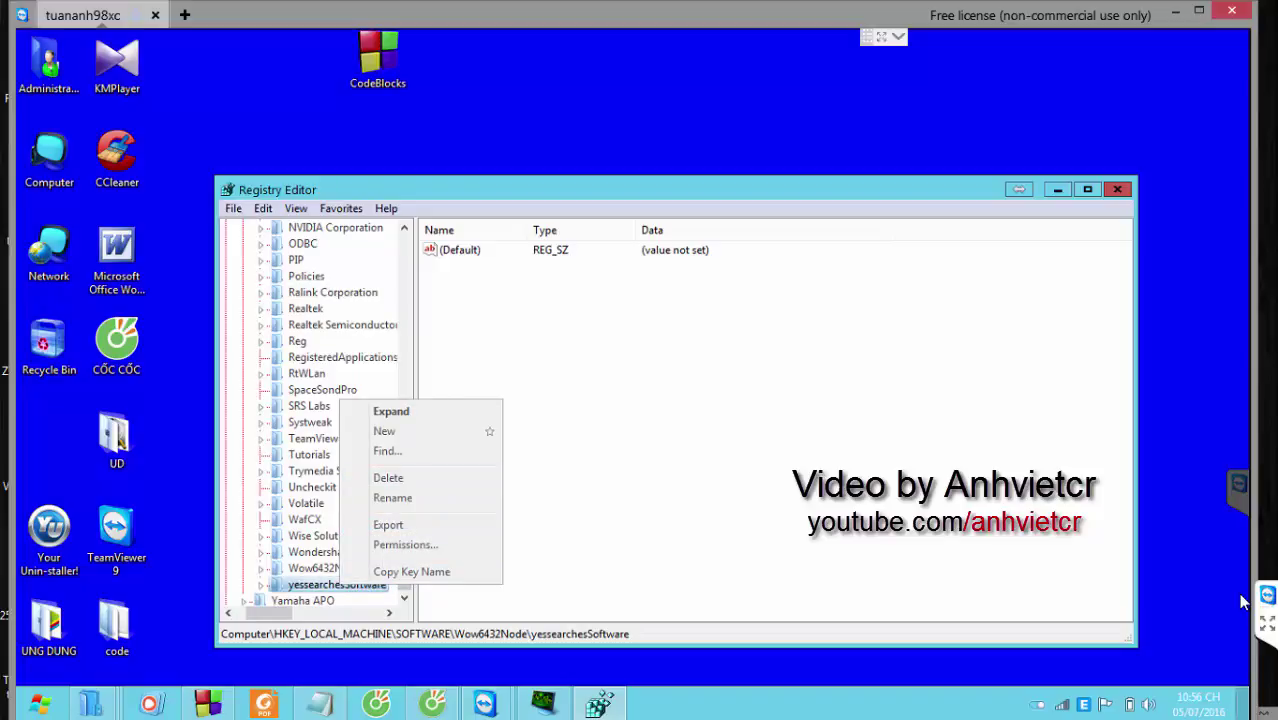
key("Return")
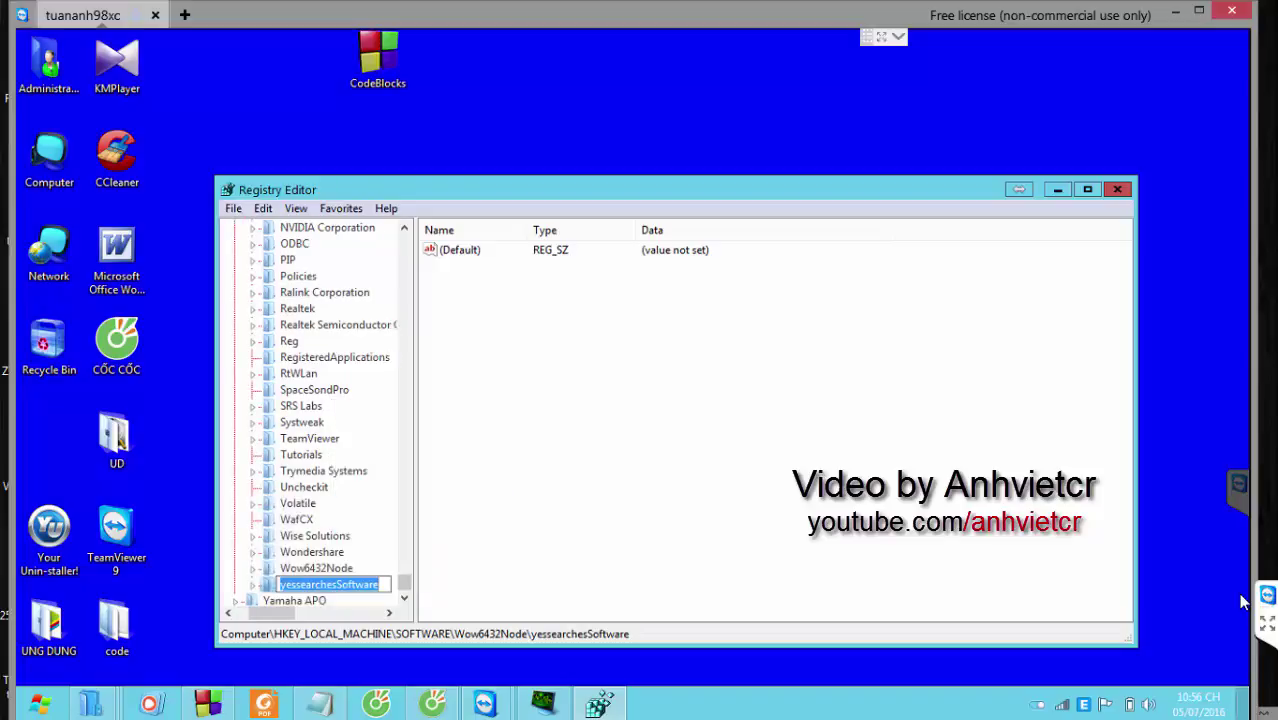
key("alt+Tab")
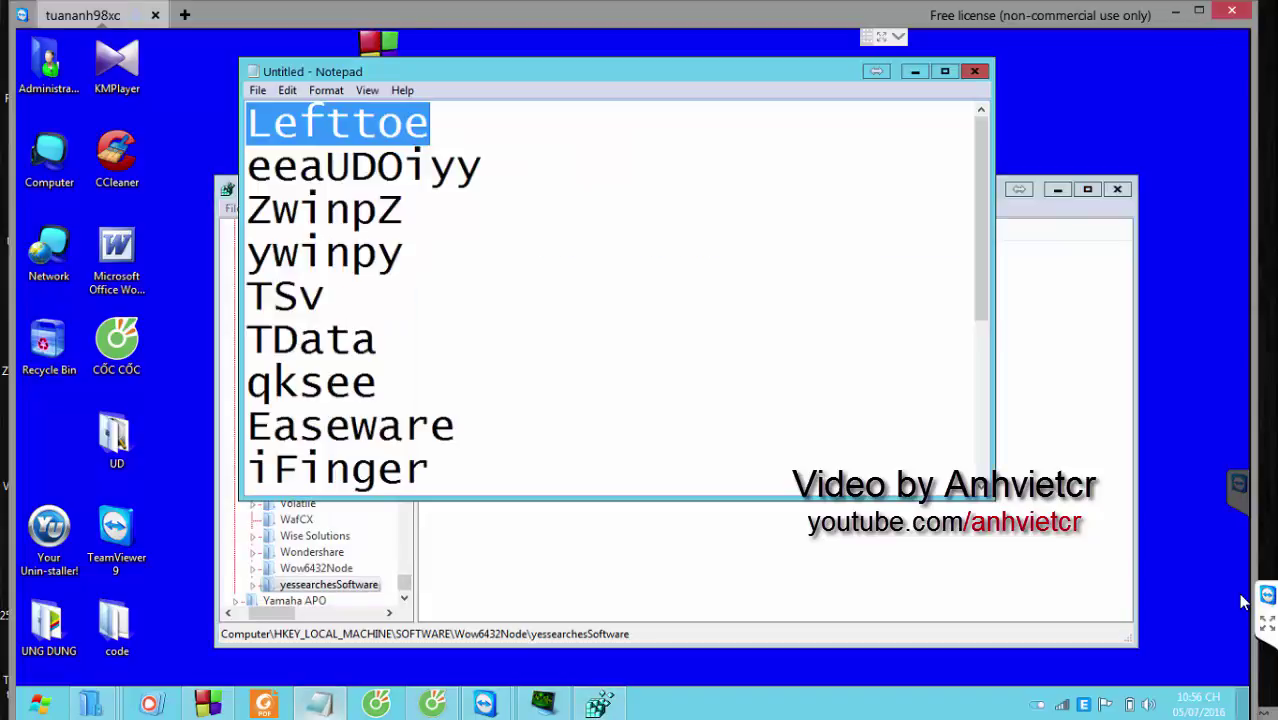
scroll(1243, 601, "down", 2)
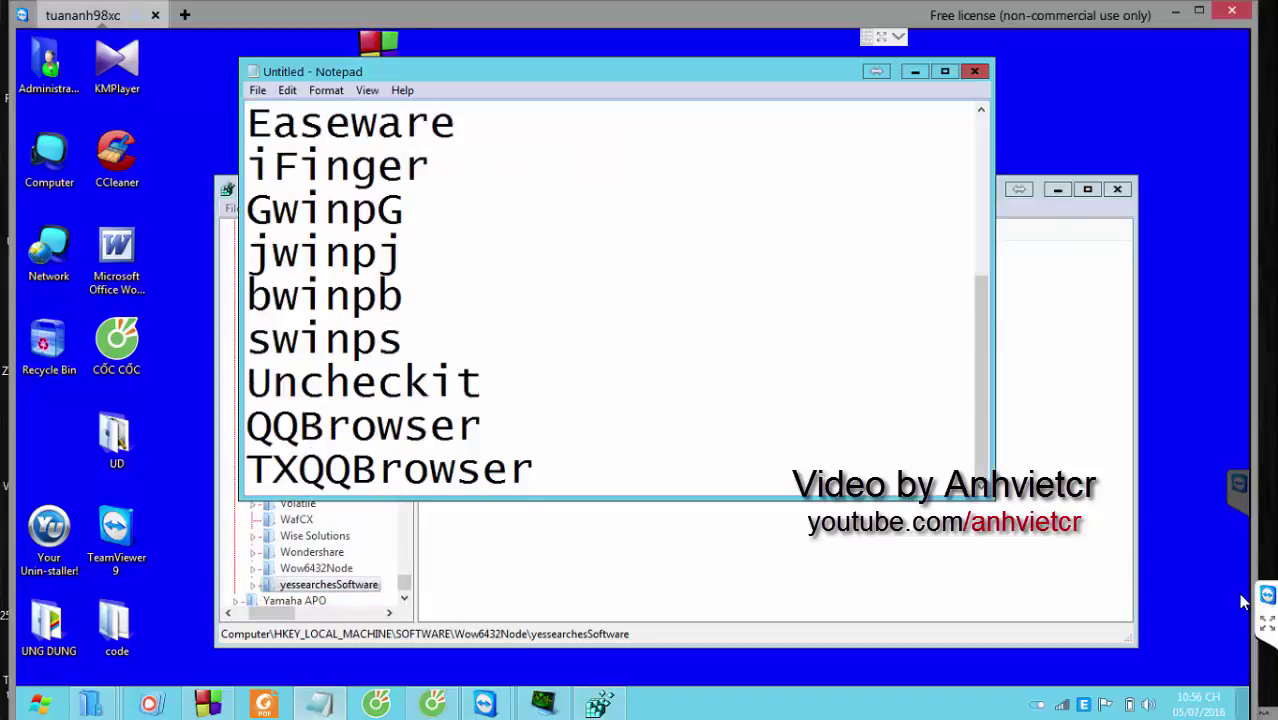
key("Return")
key("ctrl+v")
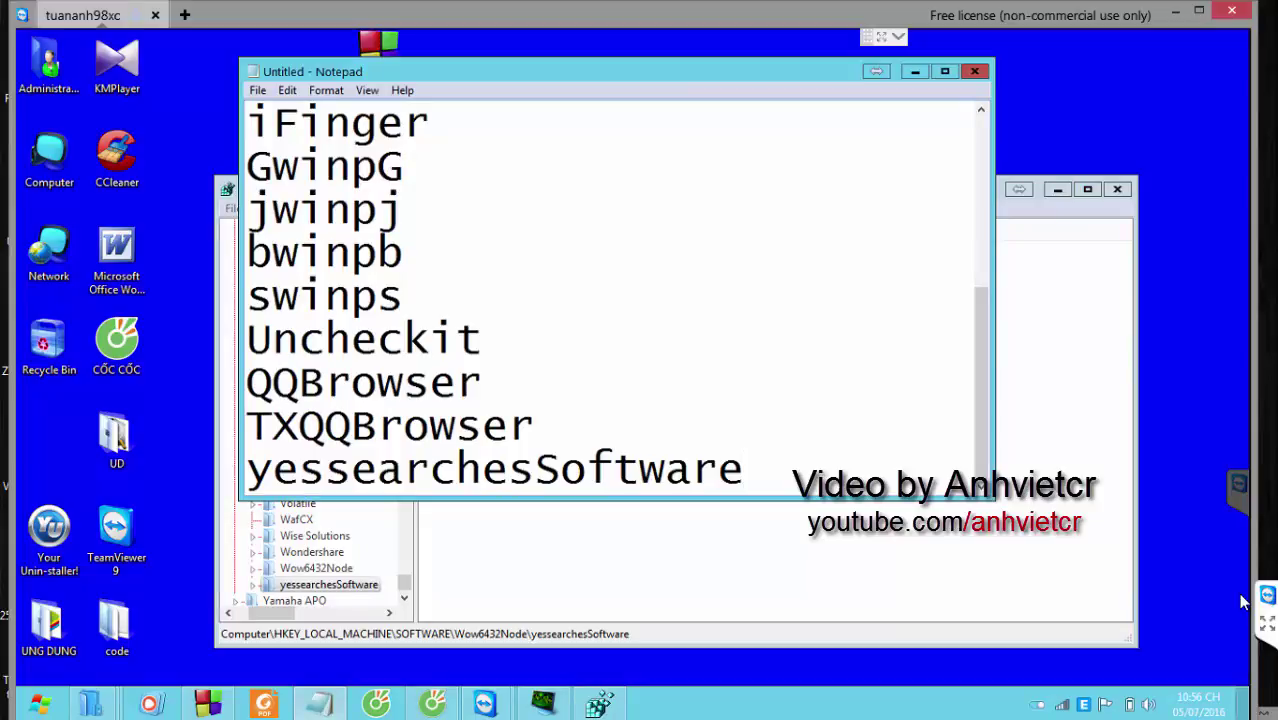
- Return to the Registry Editor and delete the yessearchesSoftware key under Wow6432Node
key("super+Down")
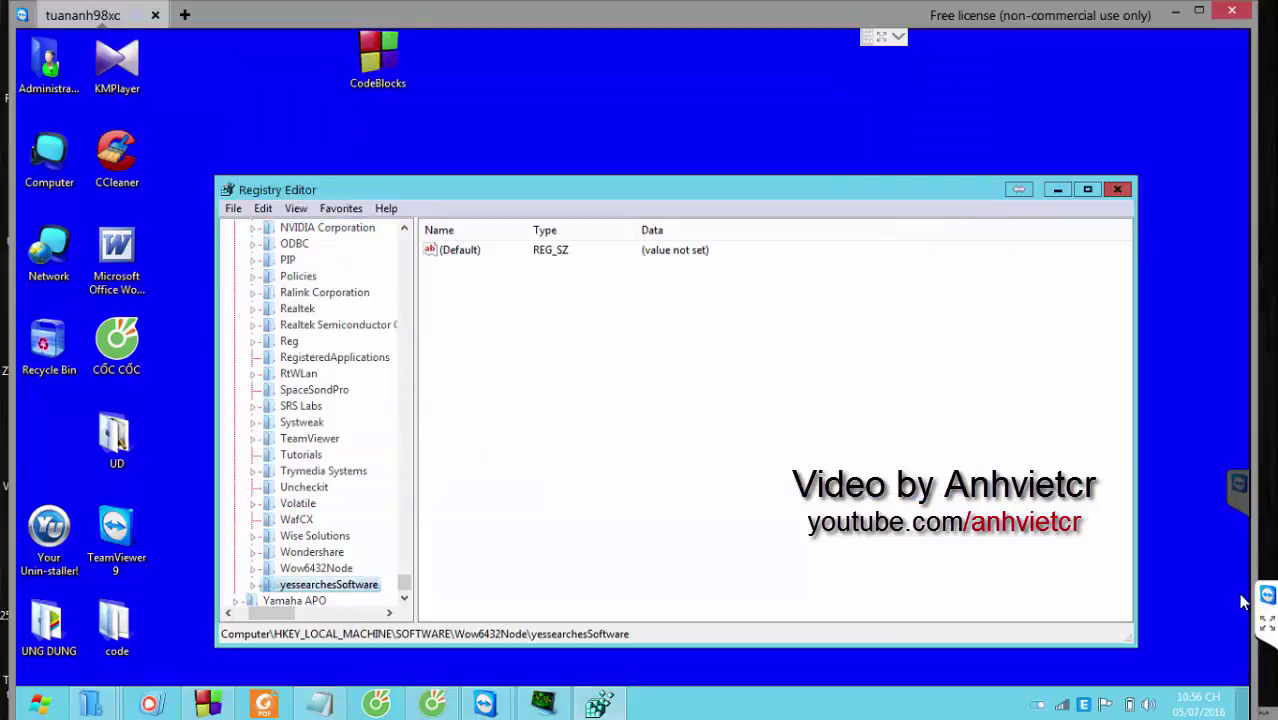
key("Delete")
key("Return")
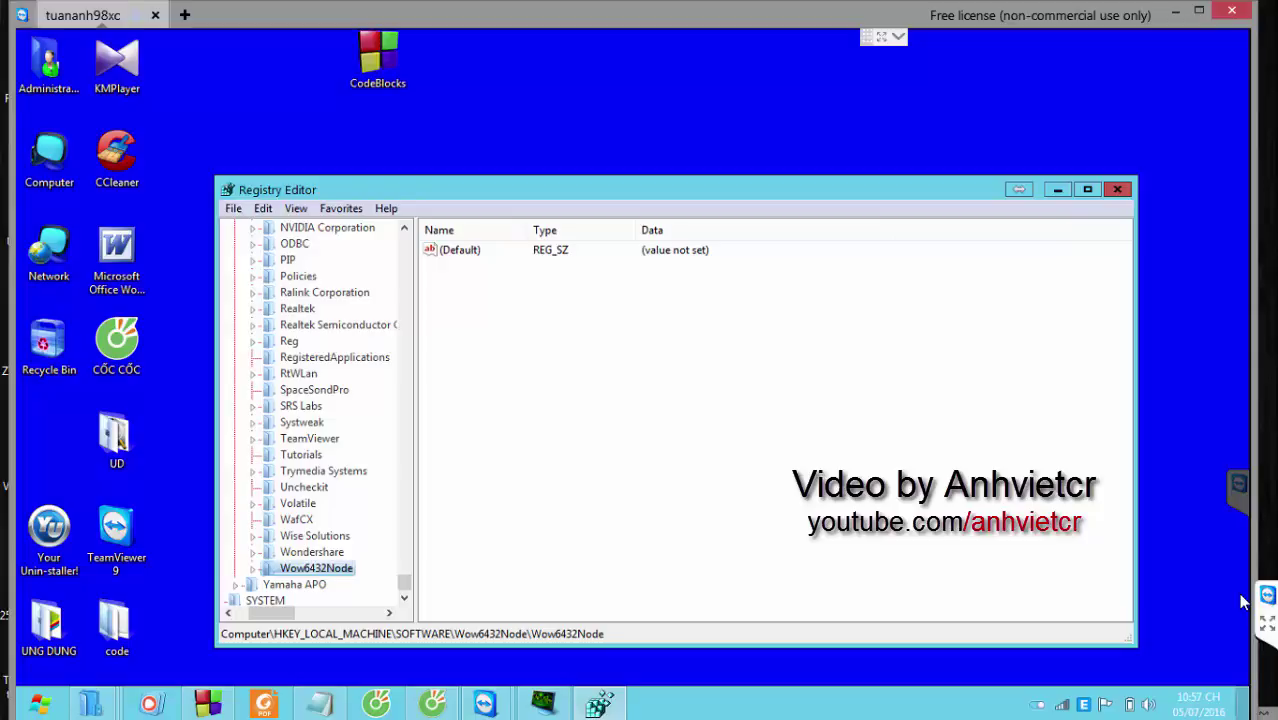
- Find the next Lefttoe match and delete the LefttoeP service key under SYSTEM\ControlSet001\services
scroll(1240, 601, "up", 1)
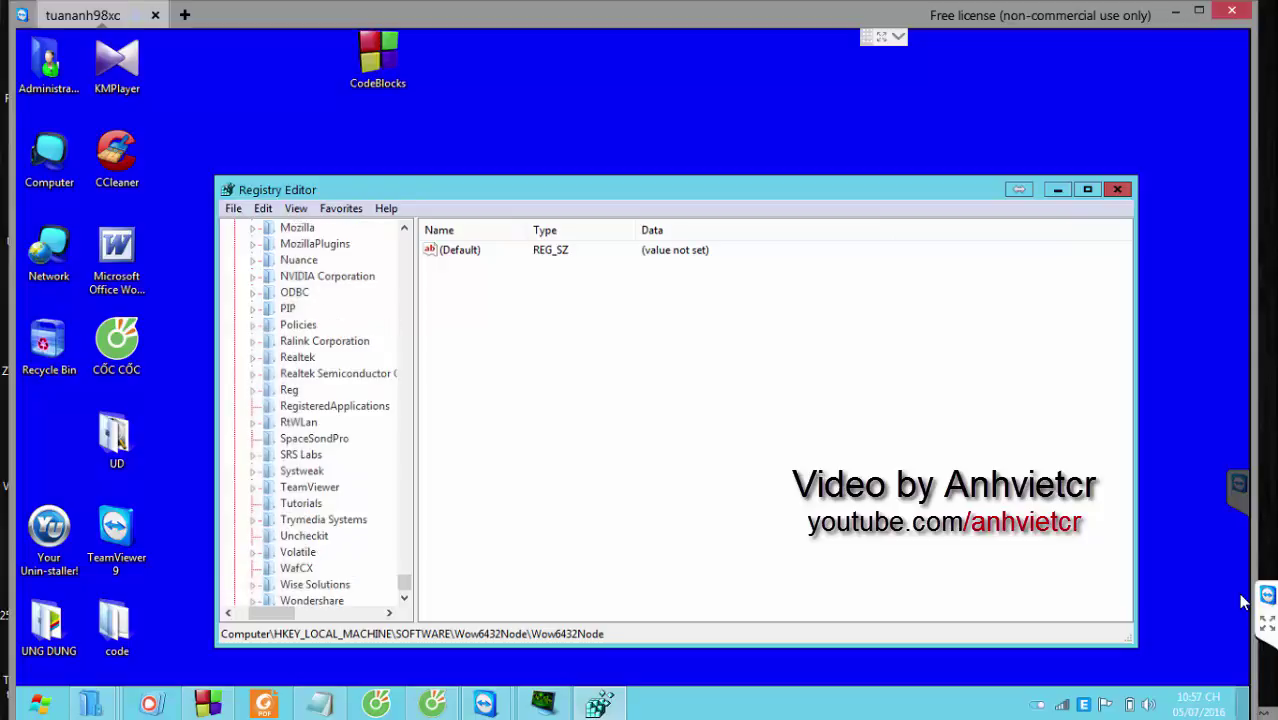
scroll(1240, 601, "up", 1)
key("ctrl+f")
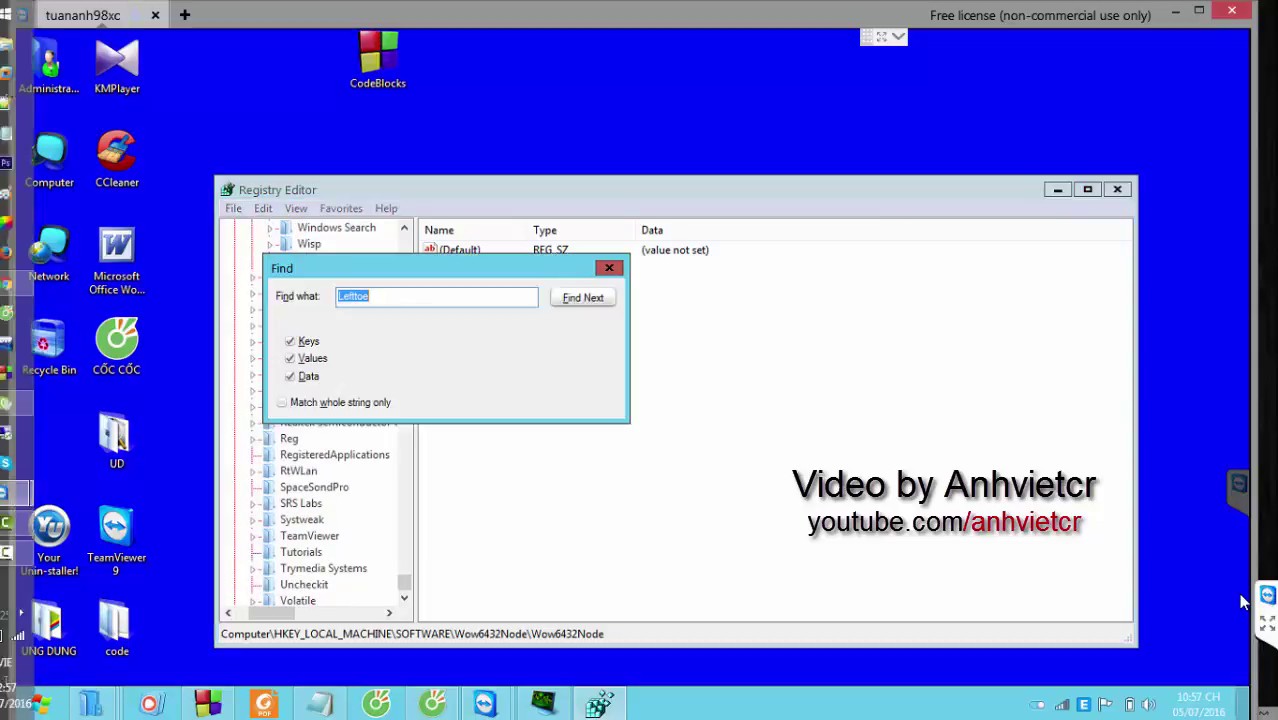
key("Return")
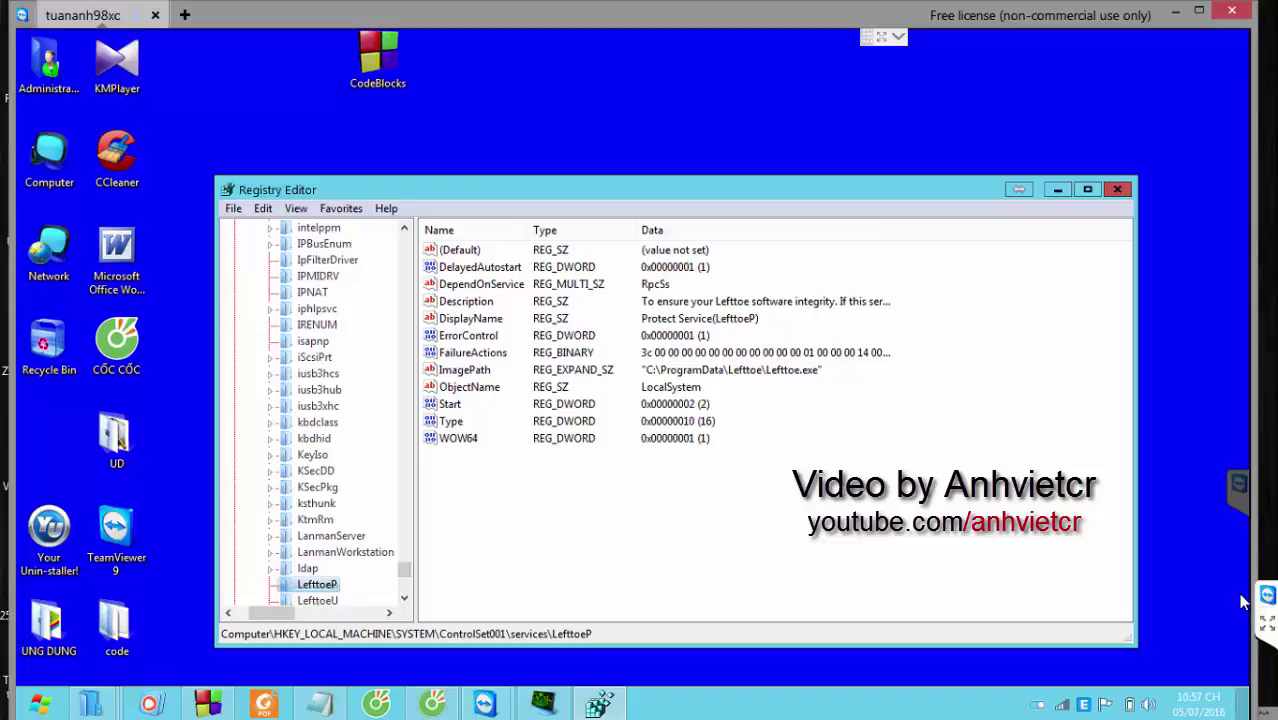
key("Delete")
key("Return")
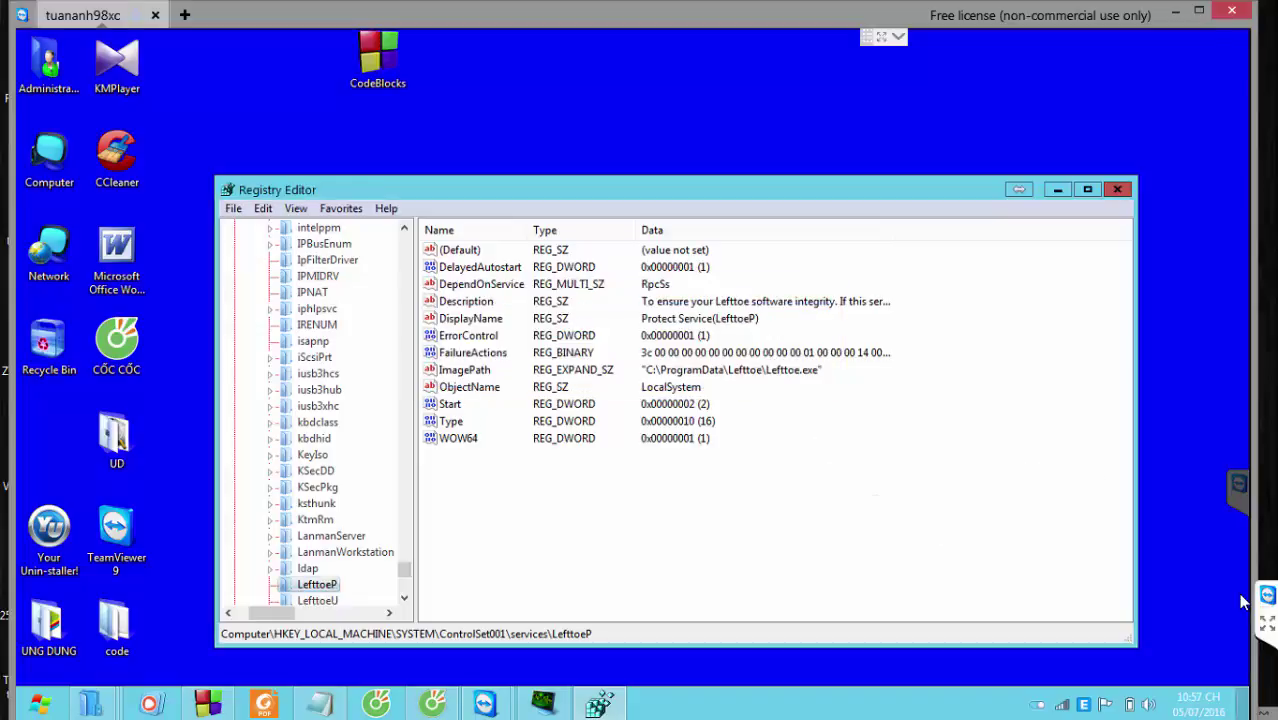
- Delete the LefttoeP and LefttoeU service keys under ControlSet001\services, and delete the next Lefttoe match in that control set's FirewallRules
key("Delete")
key("Return")
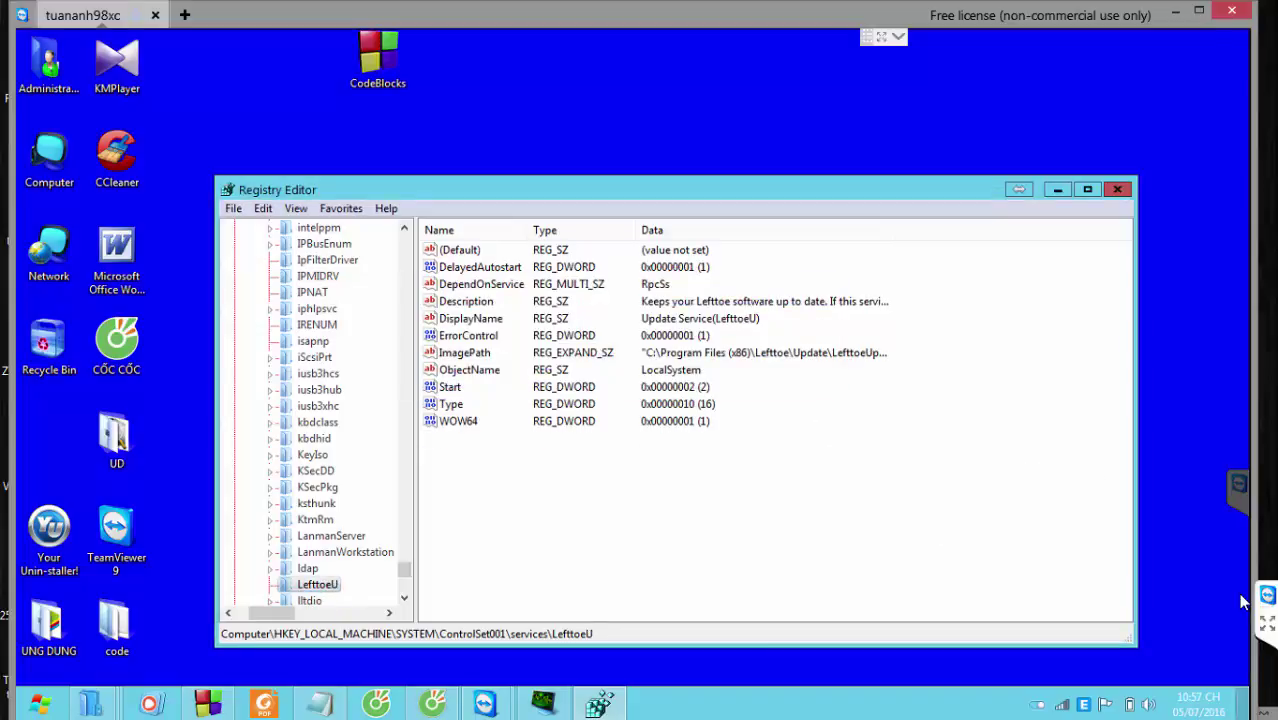
key("ctrl+f")
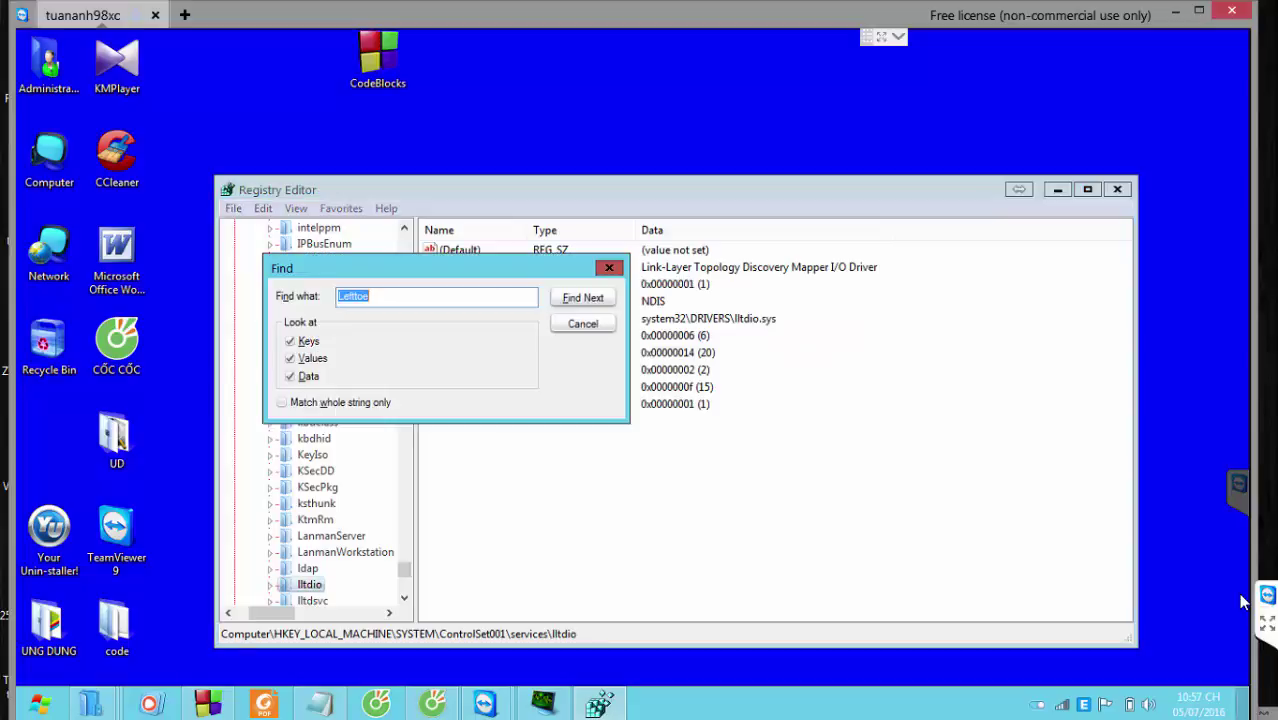
key("Return")
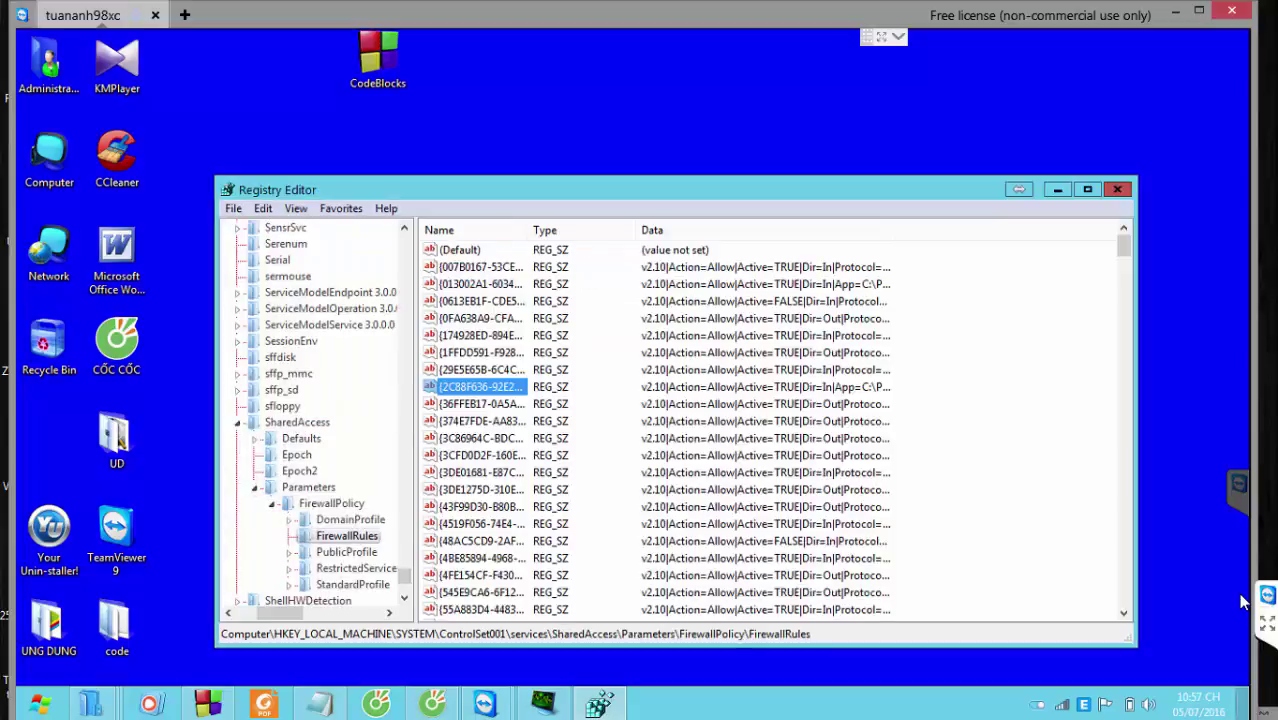
key("Delete")
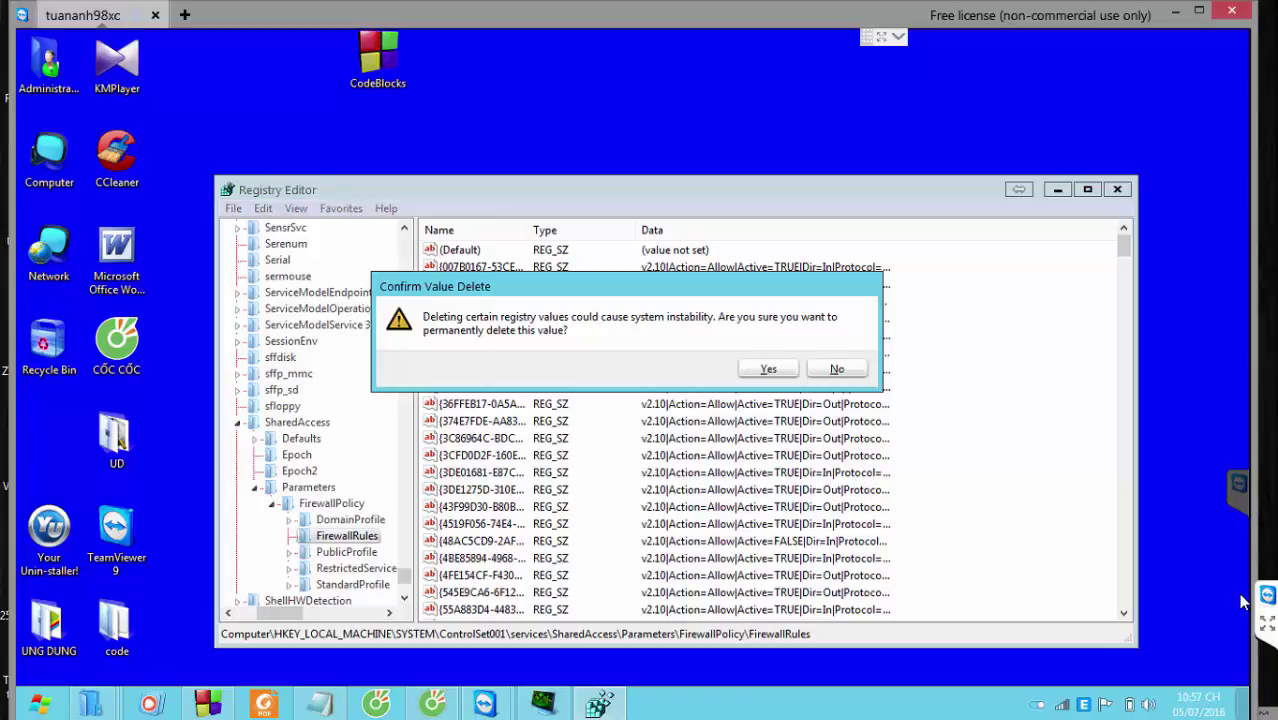
key("Return")
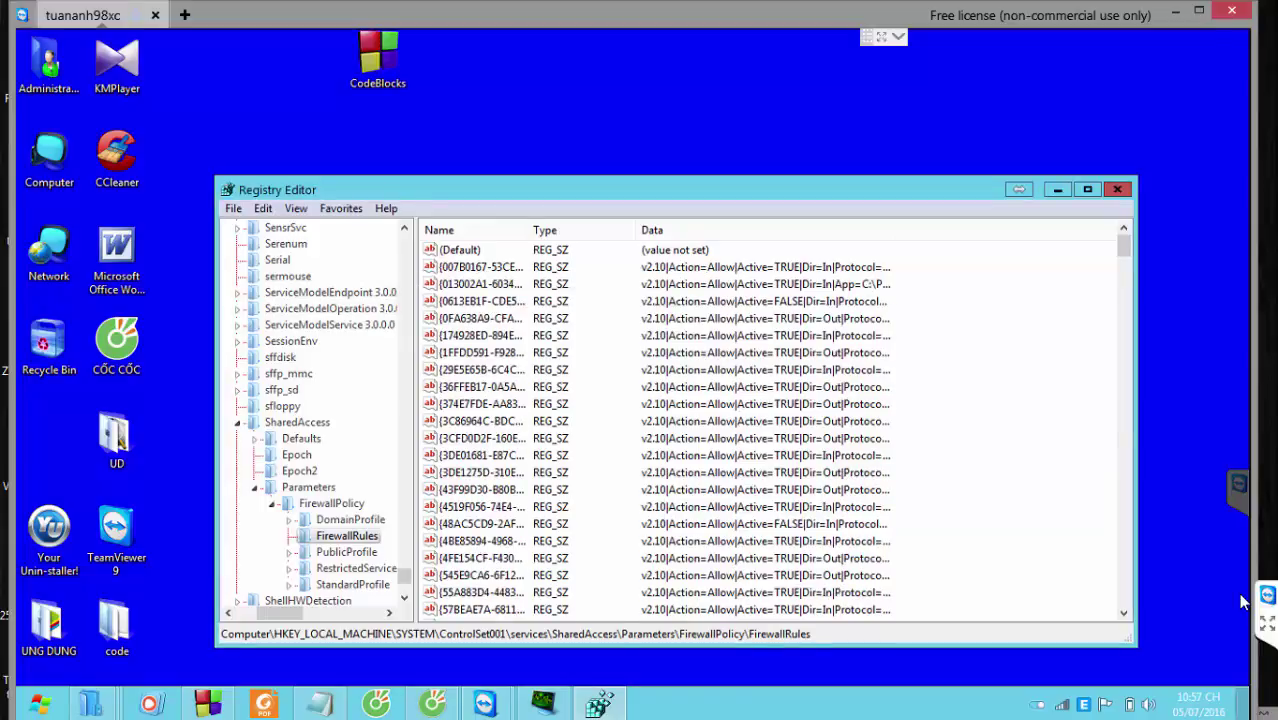
- Find the next Lefttoe match and delete the LefttoeP and LefttoeU service keys under SYSTEM\ControlSet002\services
key("ctrl+f")
key("Return")
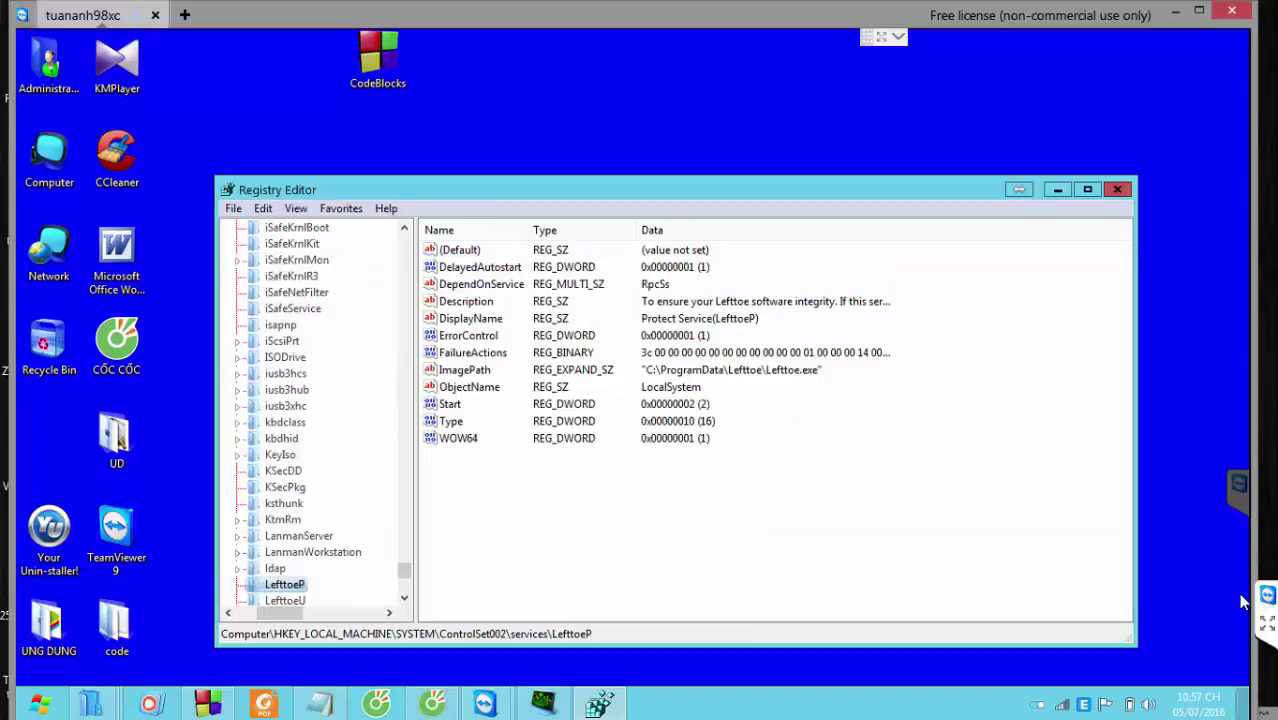
key("Delete")
key("Return")
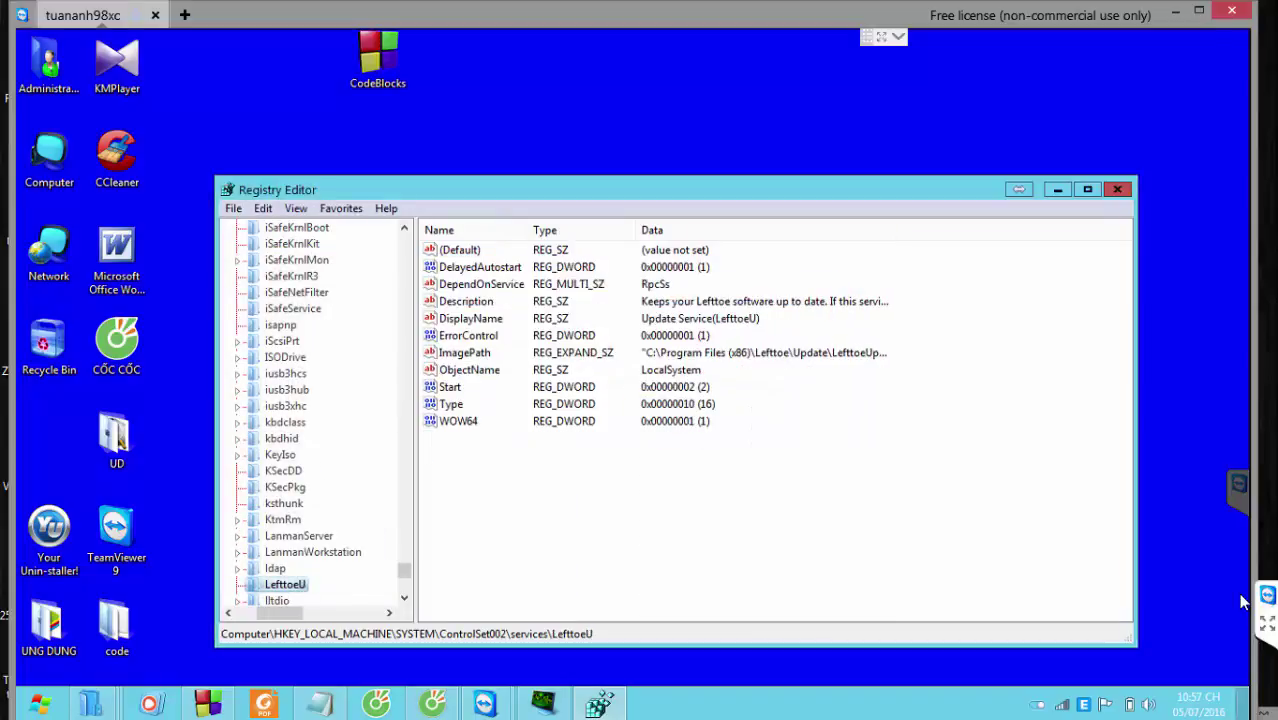
key("Delete")
key("Return")
- Find and delete the Lefttoe value in the ControlSet002 FirewallRules key, and search the rest of the registry for Lefttoe
key("ctrl+f")
key("Return")
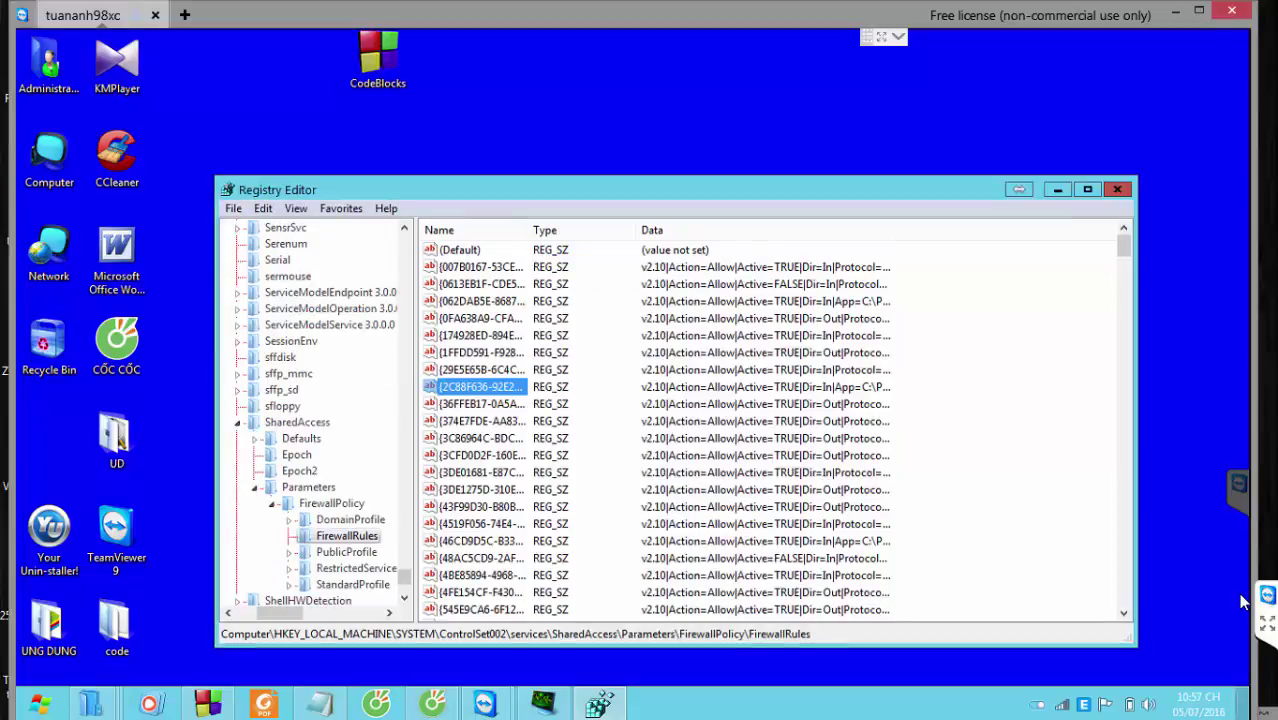
key("Delete")
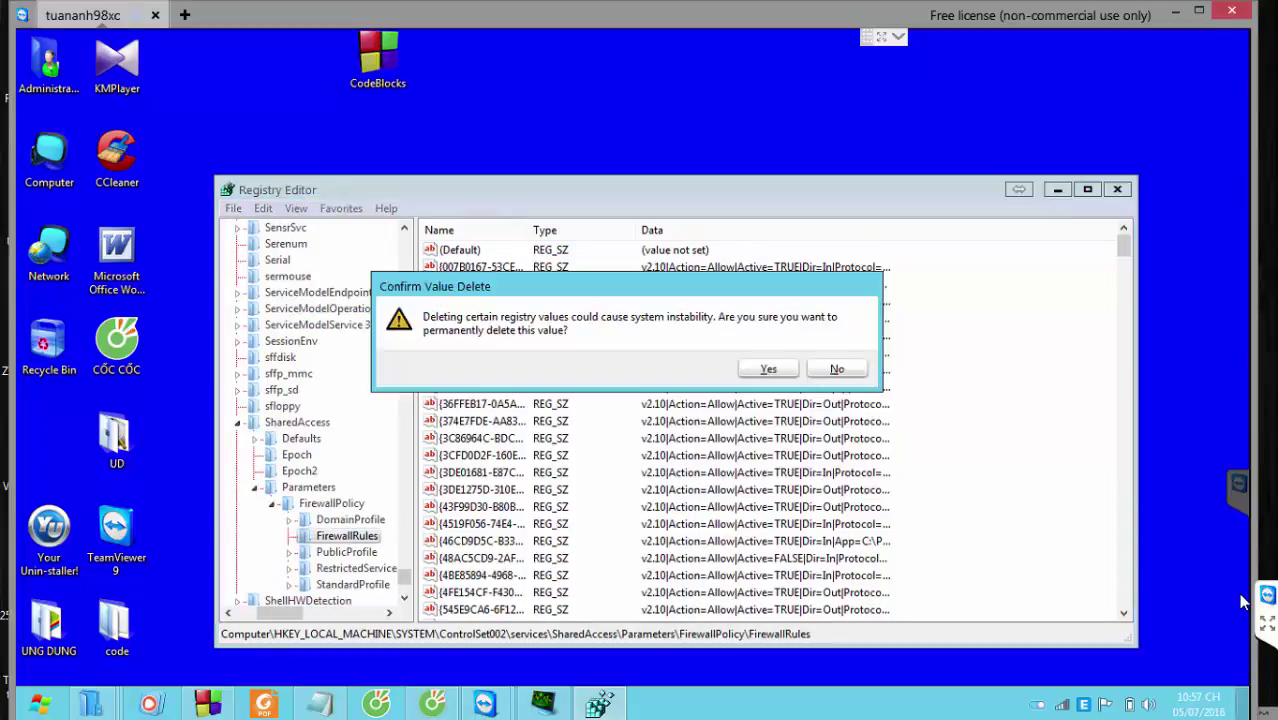
key("Return")
key("ctrl+f")
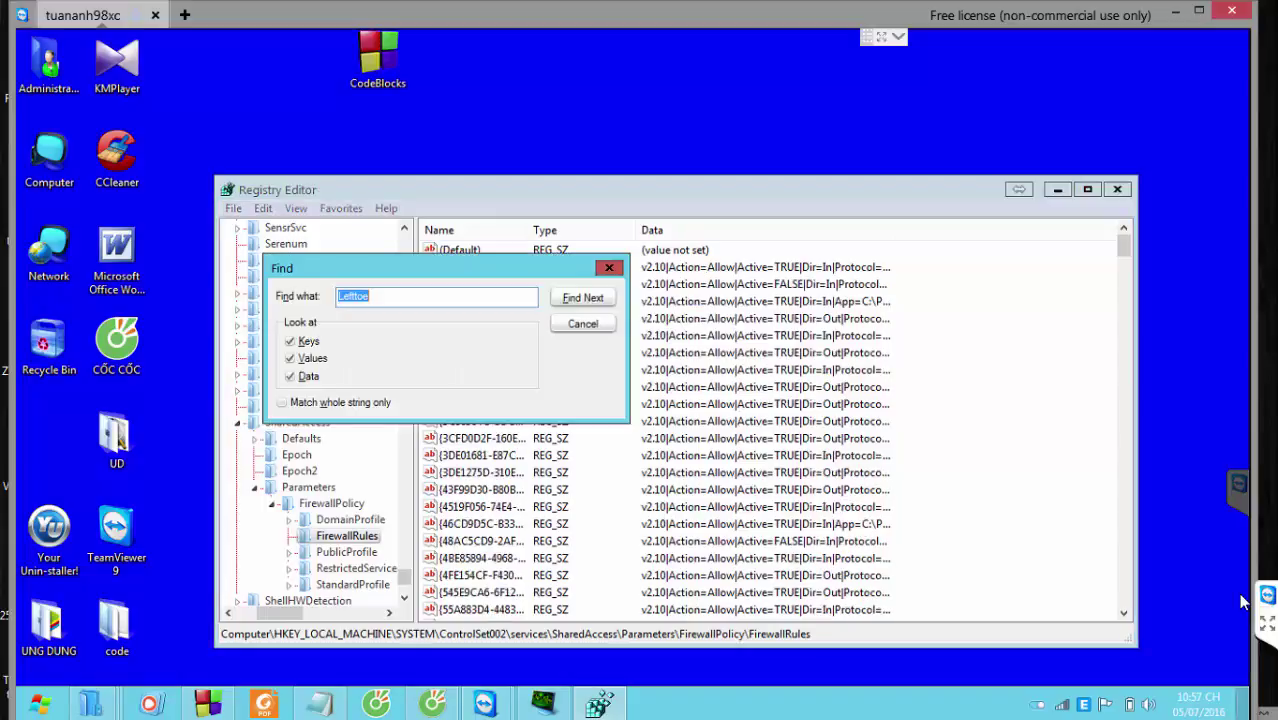
key("Return")
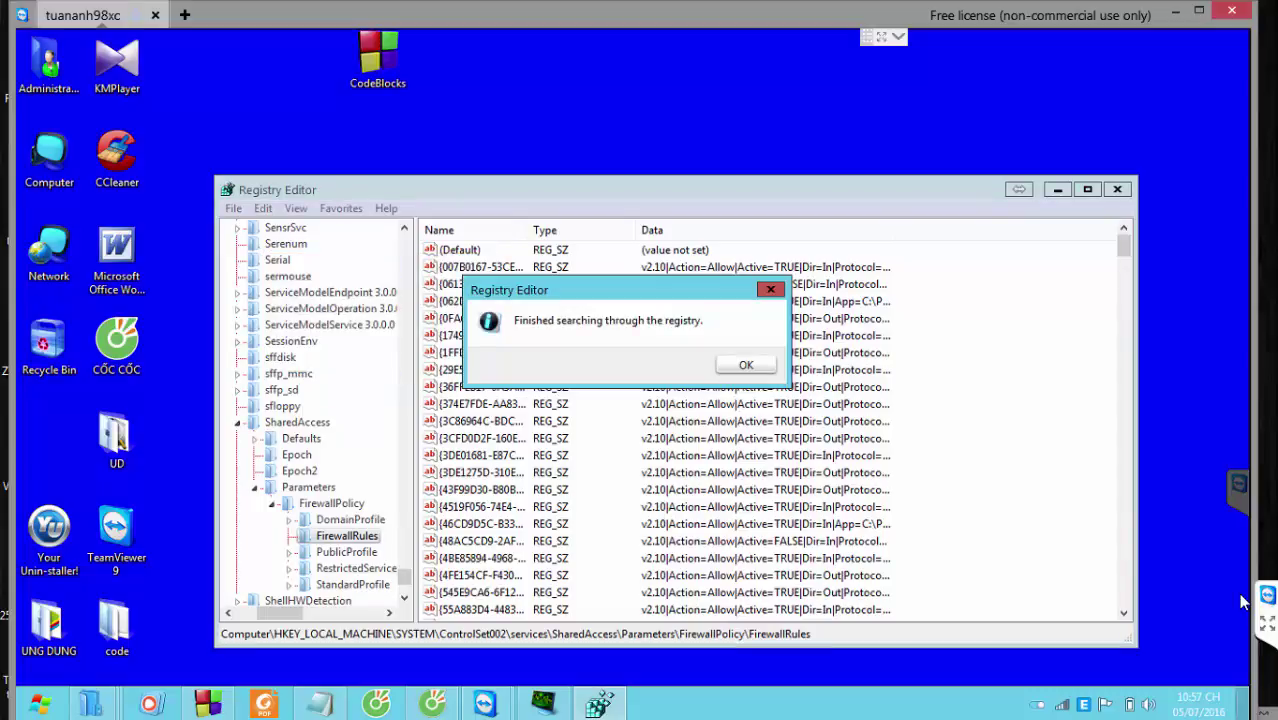
key("Return")
- Search for Lefttoe again from the Computer root and delete the LefttoeUpdate_RASAPI32 and LefttoeUpdate_RASMANCS keys under Wow6432Node\Microsoft\Tracing
left_click_drag(404, 577, 404, 242)
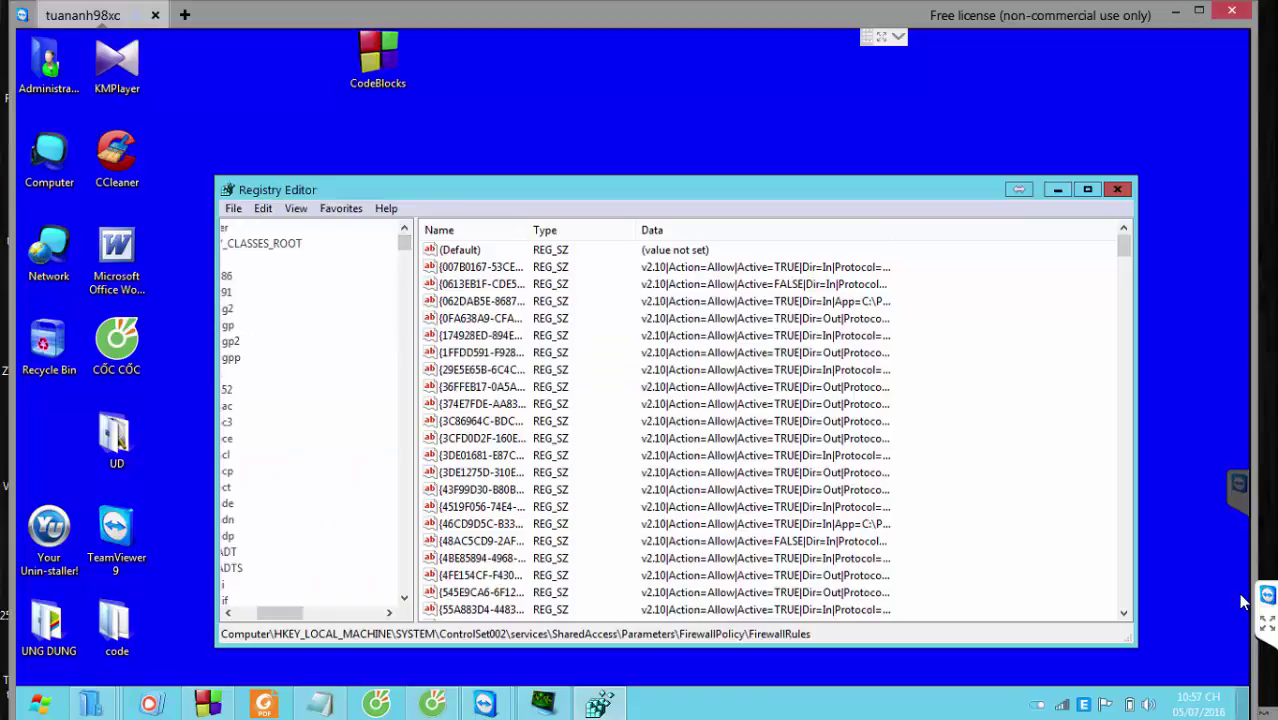
left_click_drag(415, 410, 760, 410)
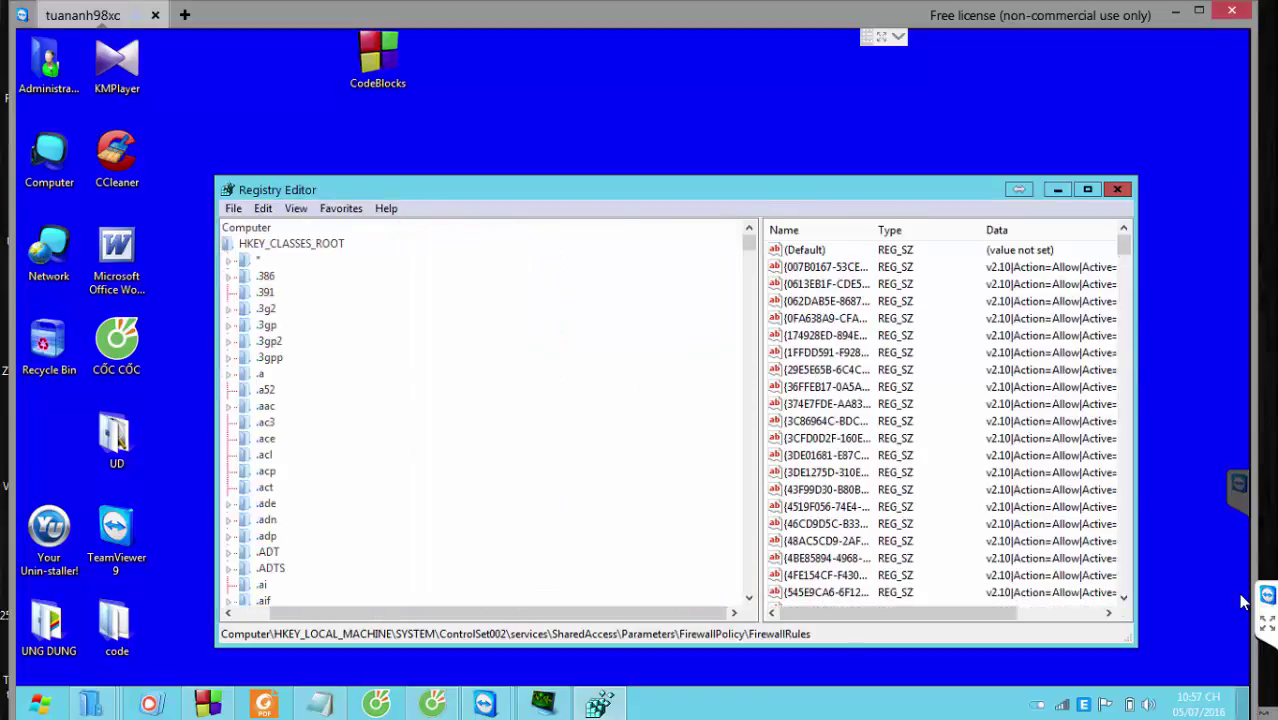
left_click(249, 244)
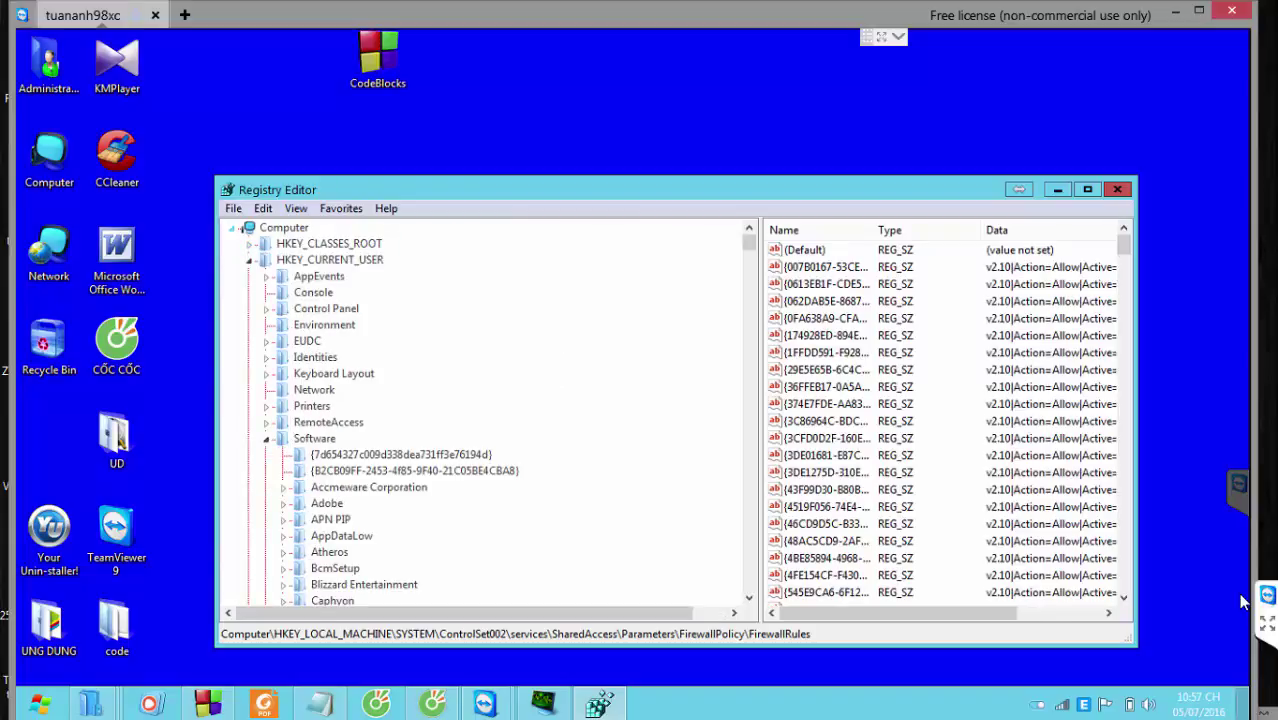
left_click(232, 228)
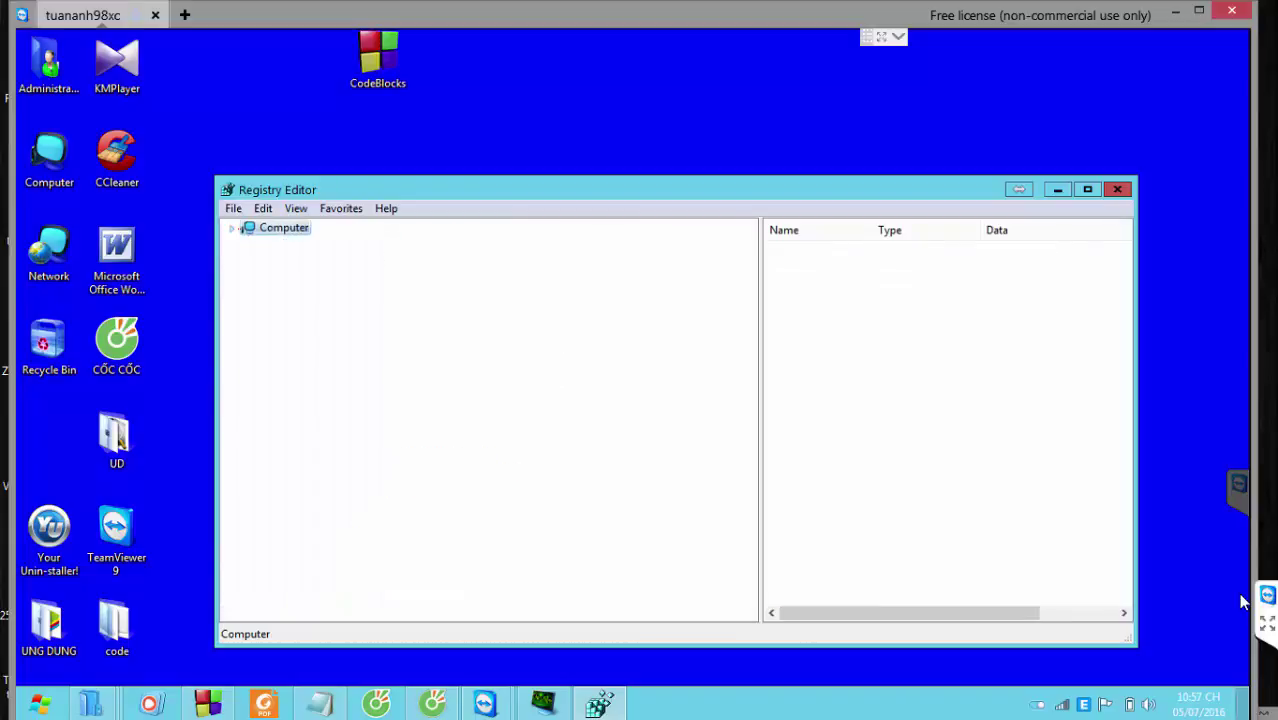
key("ctrl+f")
key("Return")
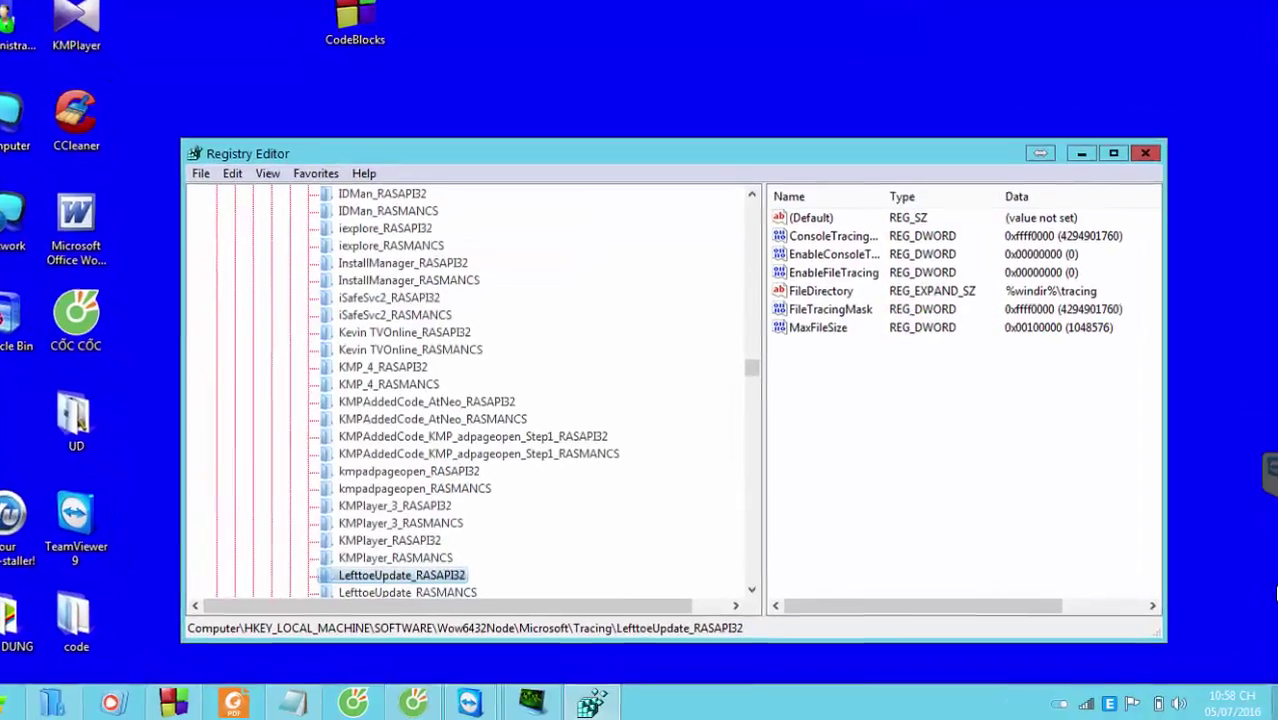
key("Delete")
key("Return")
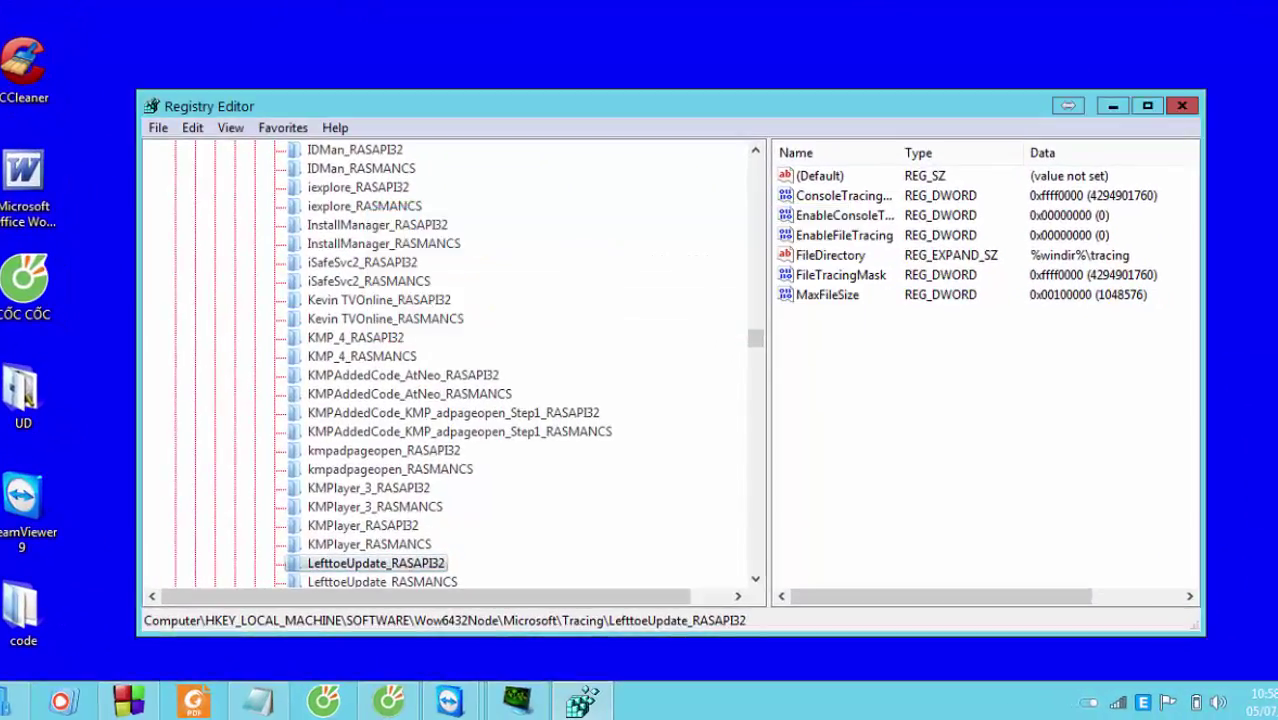
key("Delete")
key("Return")
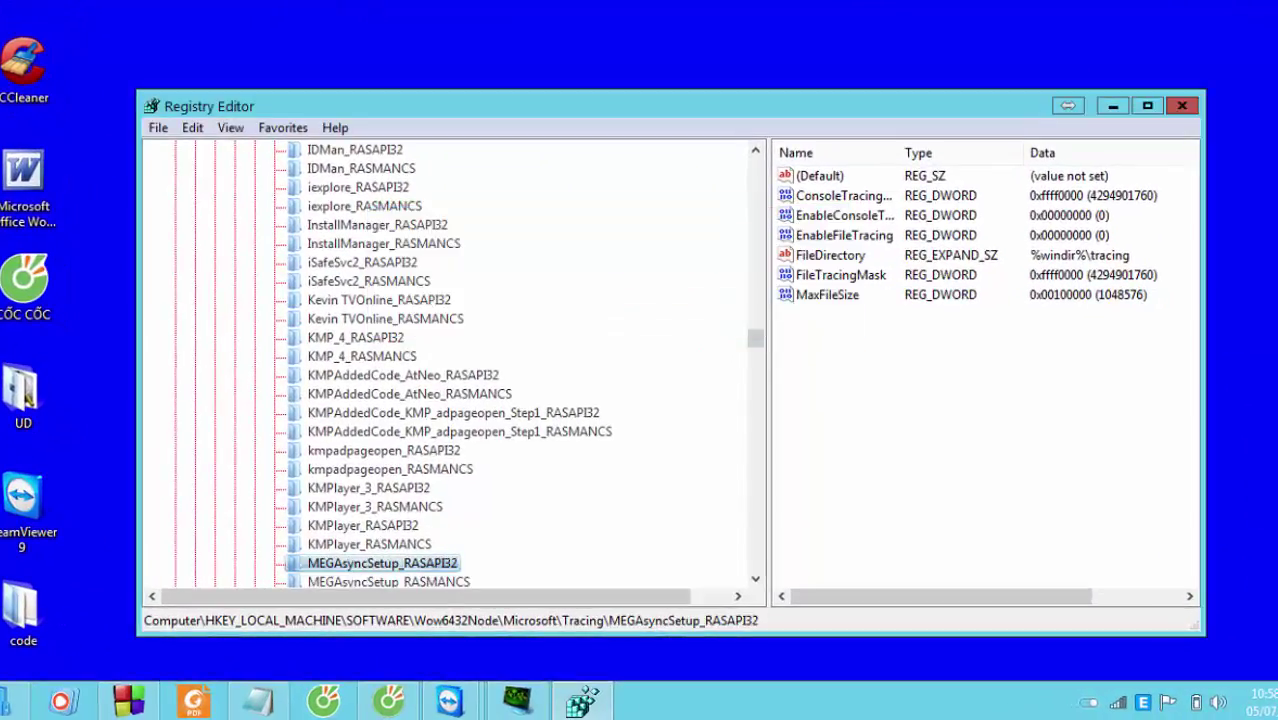
- Search the remainder of the registry after the Tracing keys for Lefttoe
key("ctrl+f")
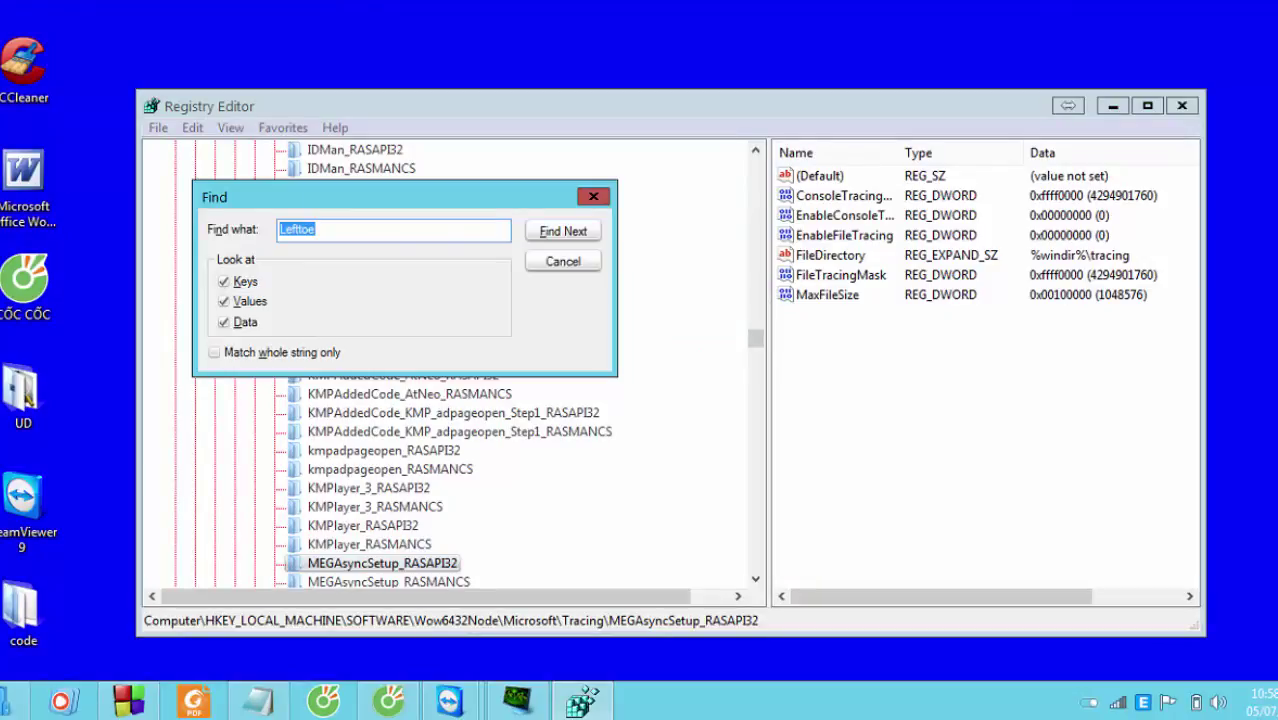
key("Return")
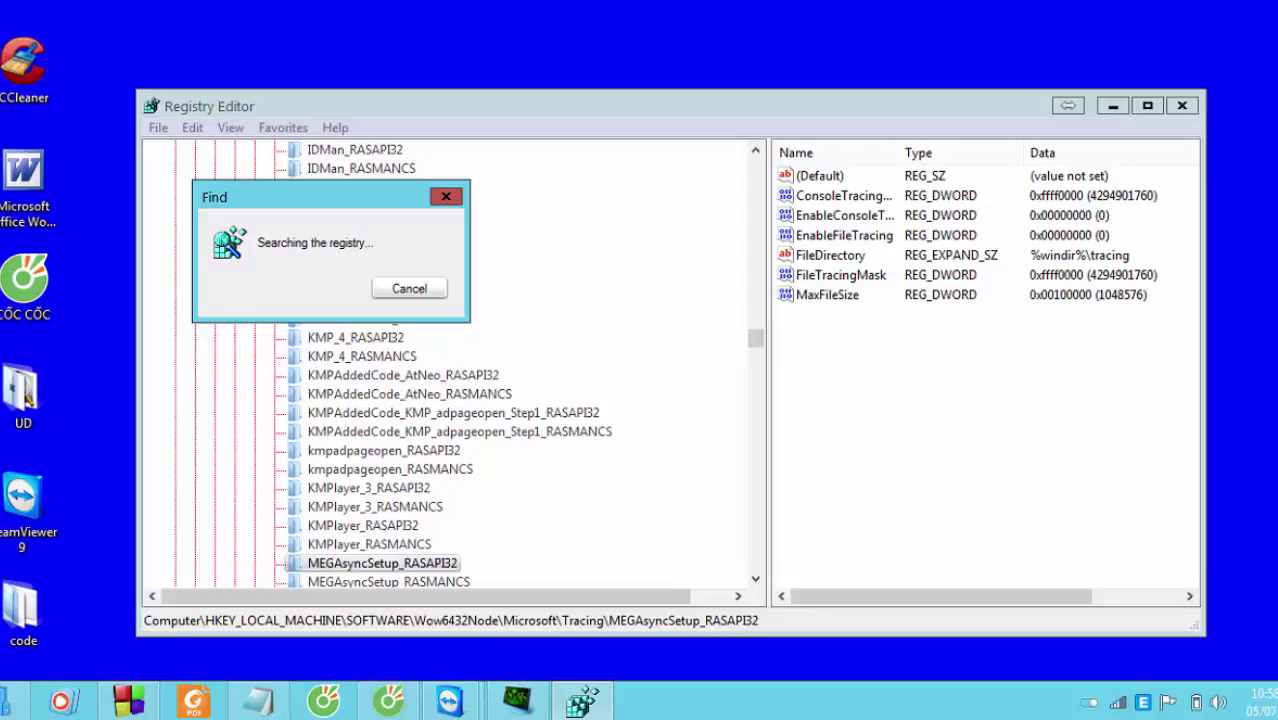
key("Return")
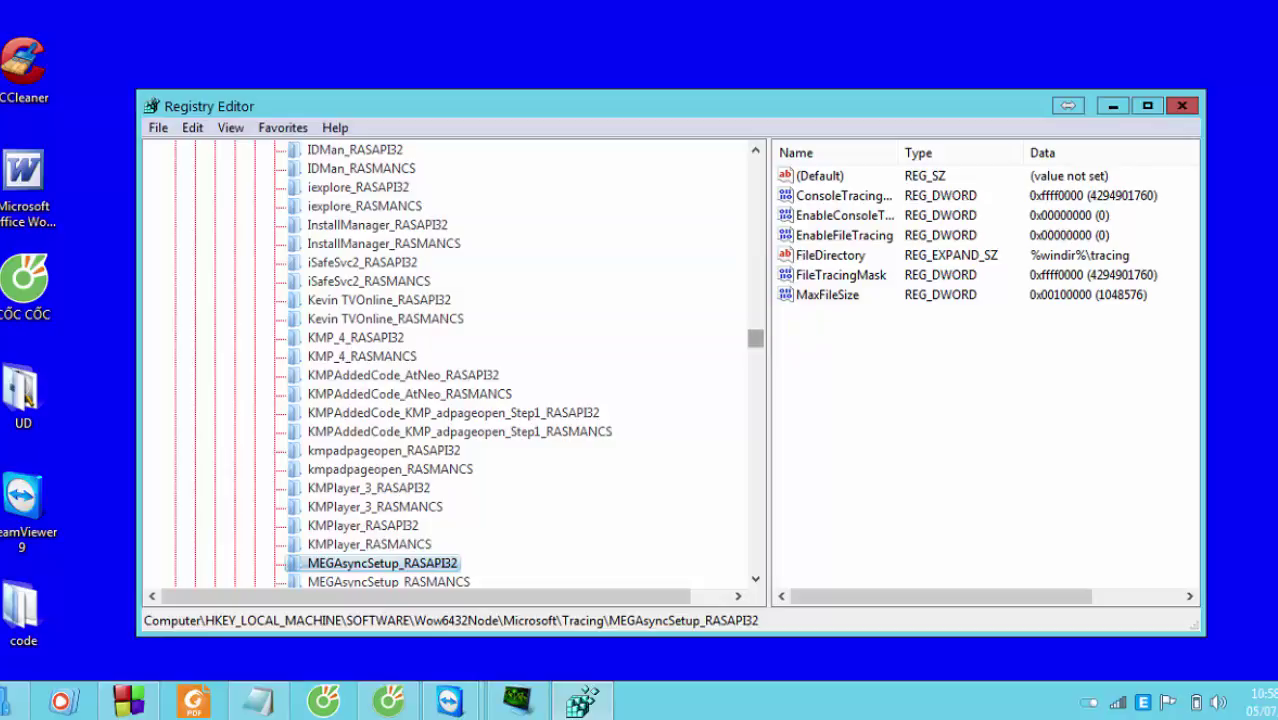
- Collapse the expanded registry hives and the whole tree back to the Computer root
left_click_drag(755, 338, 755, 160)
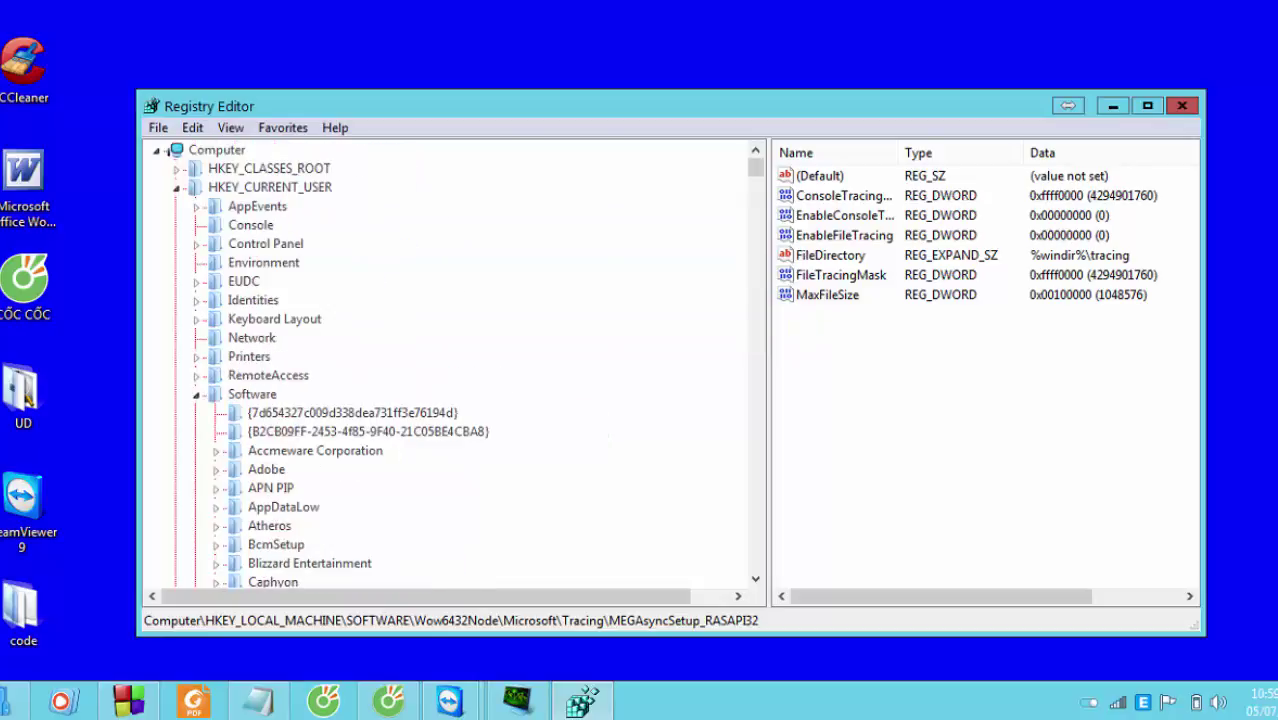
left_click(176, 188)
left_click(176, 169)
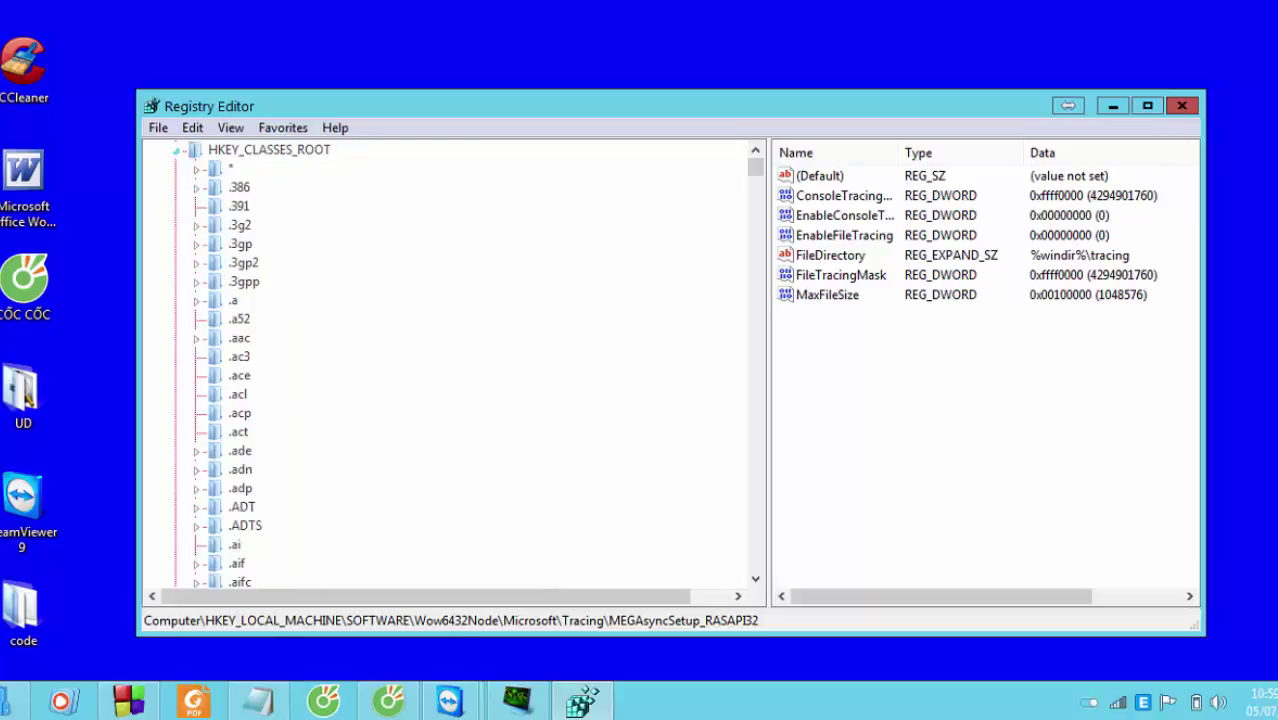
left_click(176, 150)
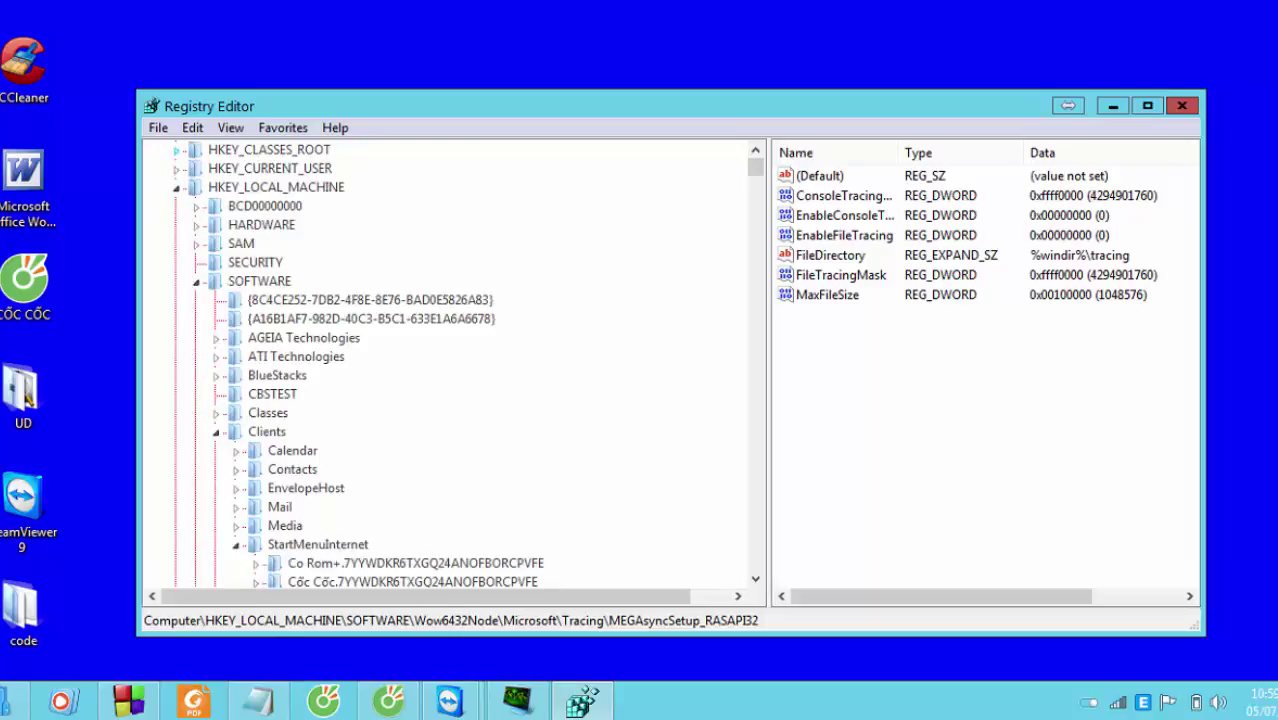
scroll(176, 150, "up", 1)
left_click(157, 150)
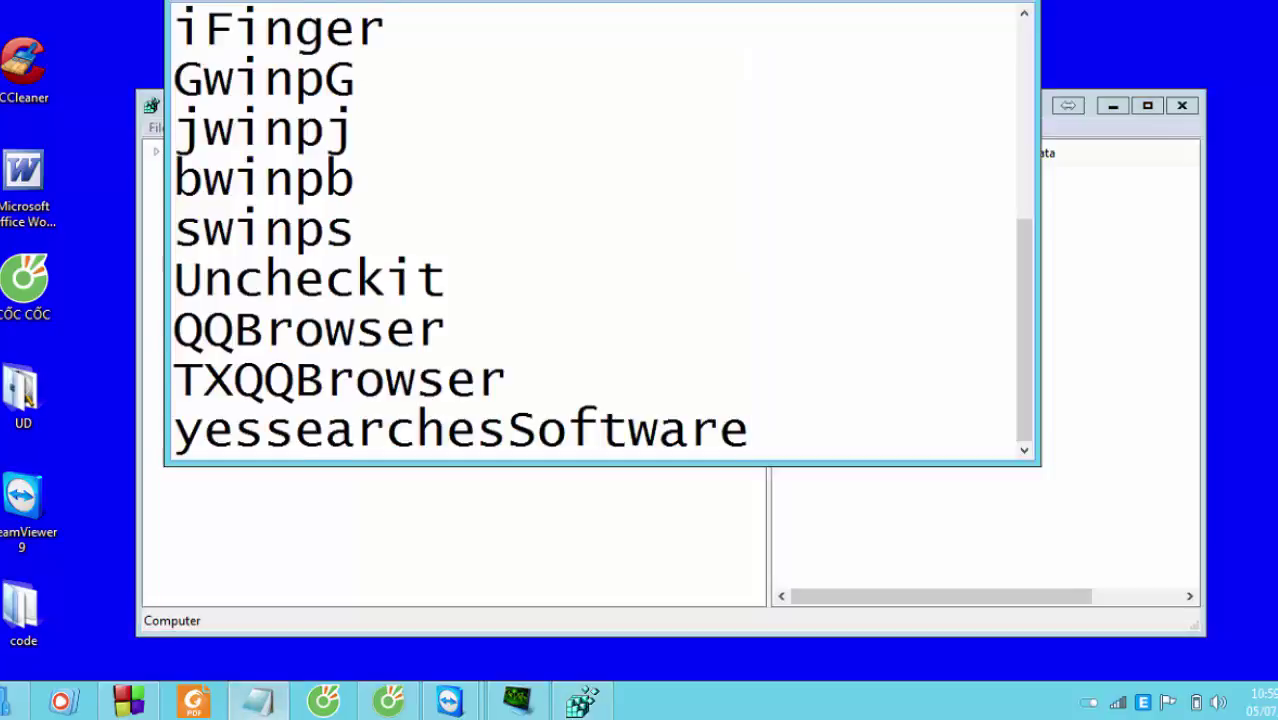
- Copy the name eeaUDOiyy from the Notepad list and enter it as the search term in the Registry Editor
left_click_drag(446, 80, 204, 80)
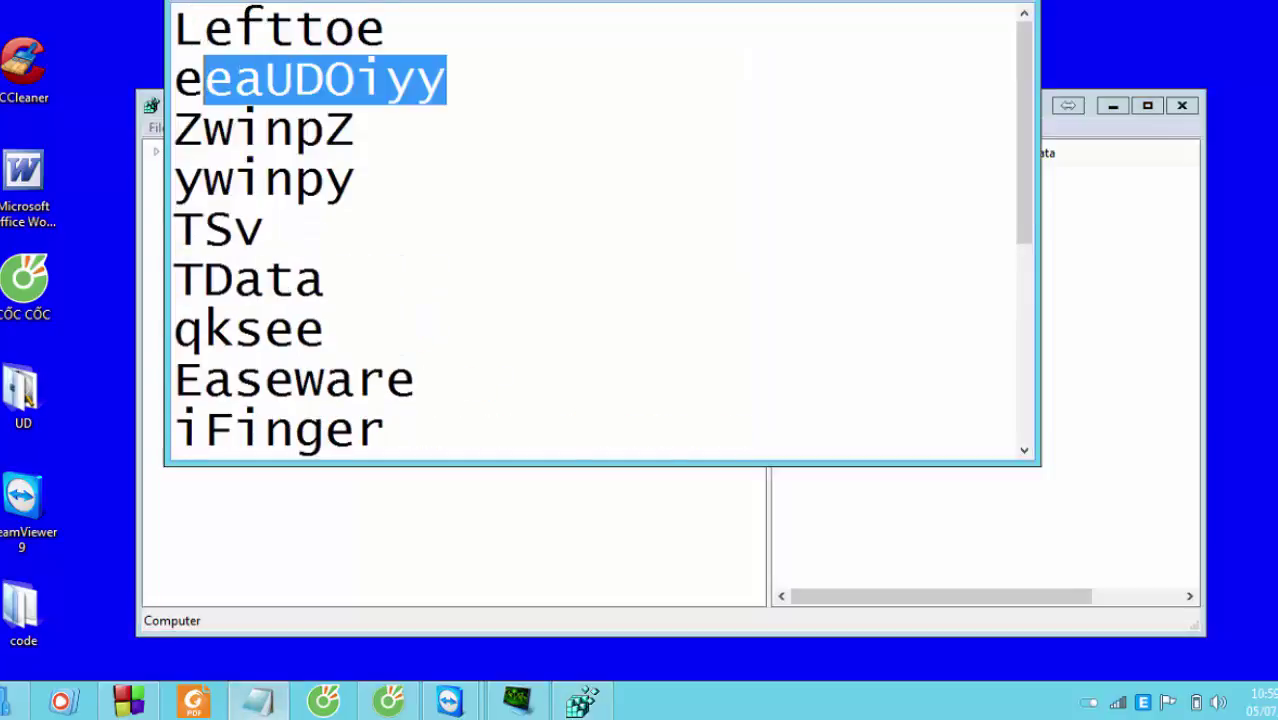
key("shift+Left")
key("ctrl+c")
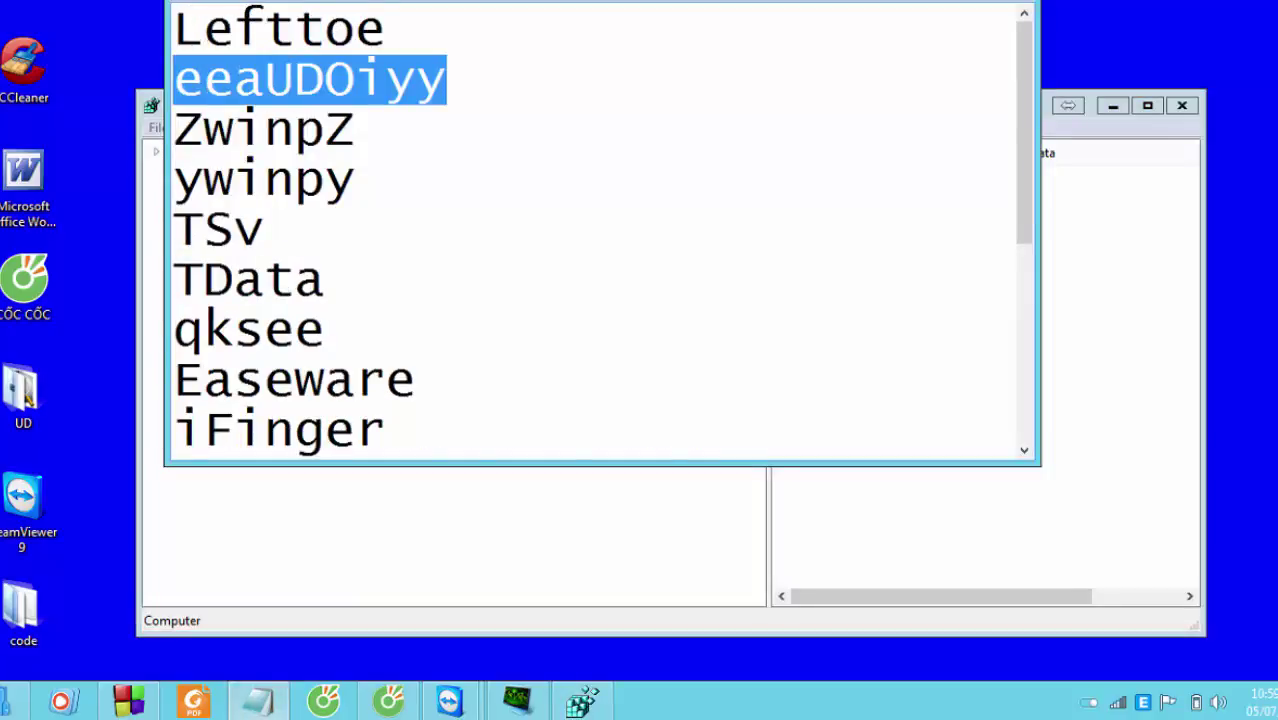
key("alt+Tab")
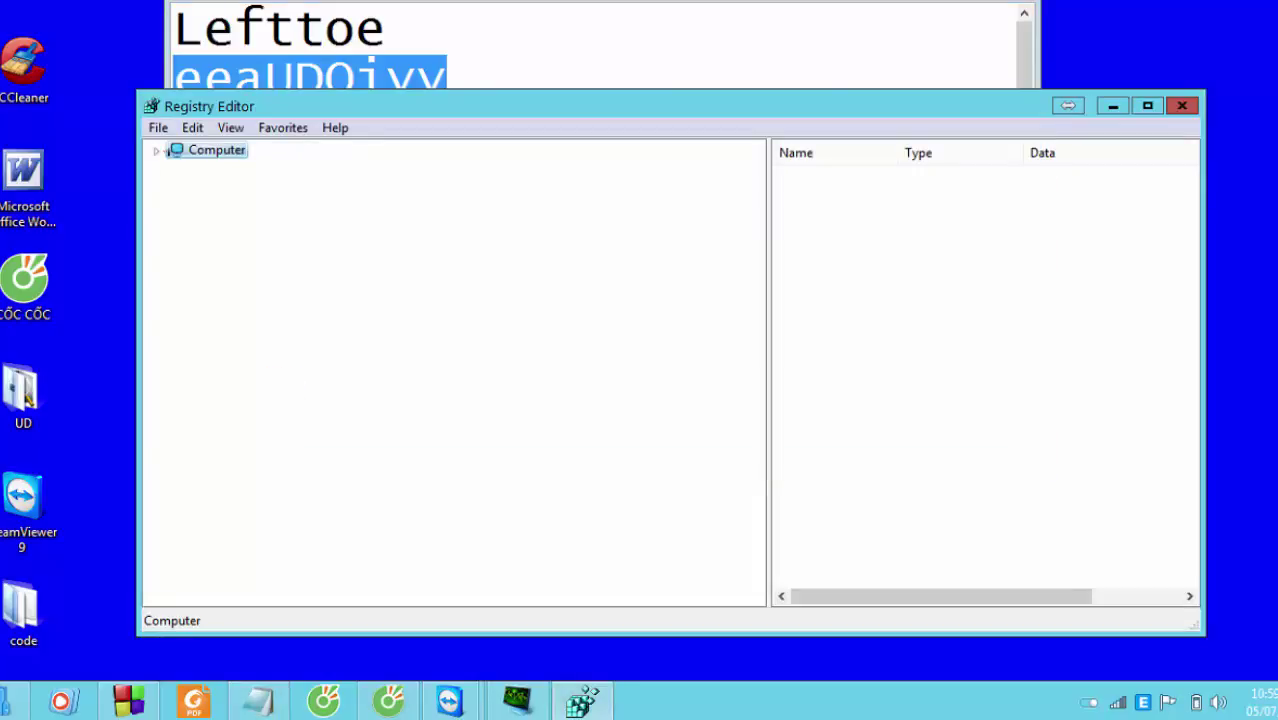
key("ctrl+f")
key("ctrl+v")
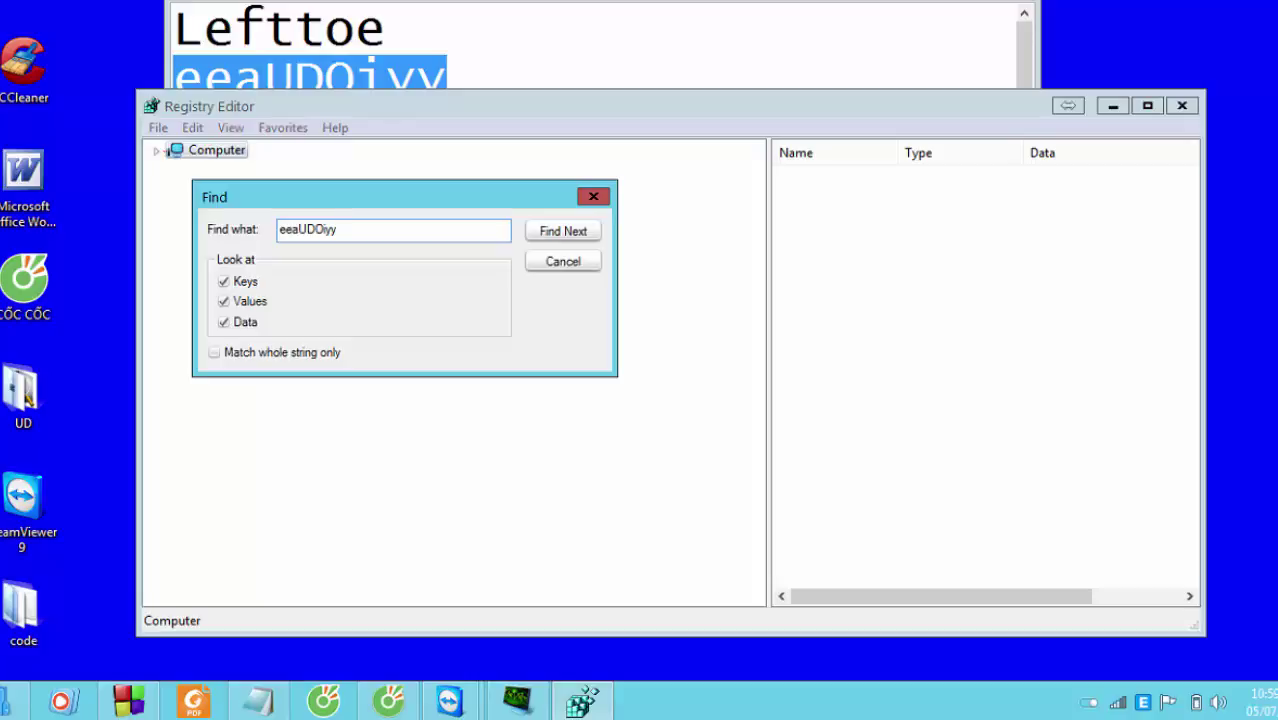
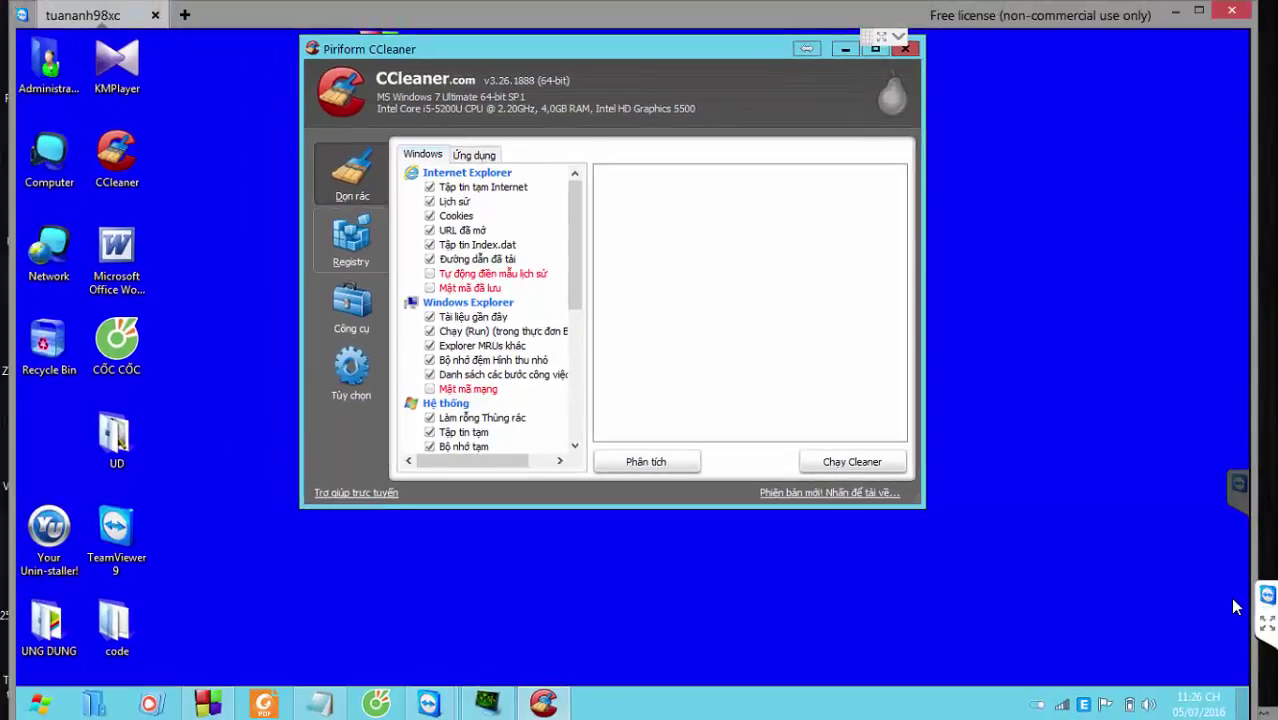
- In CCleaner, scan the registry for issues with all registry categories included
key("alt+r")
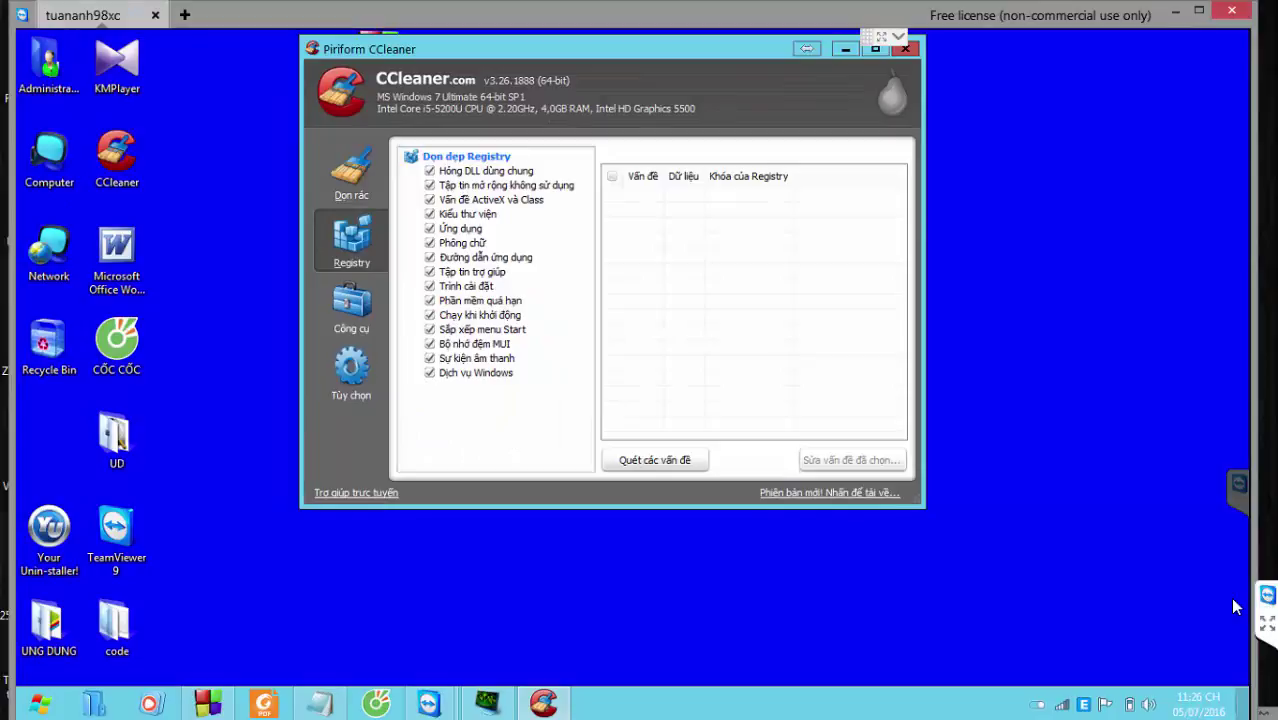
key("Return")
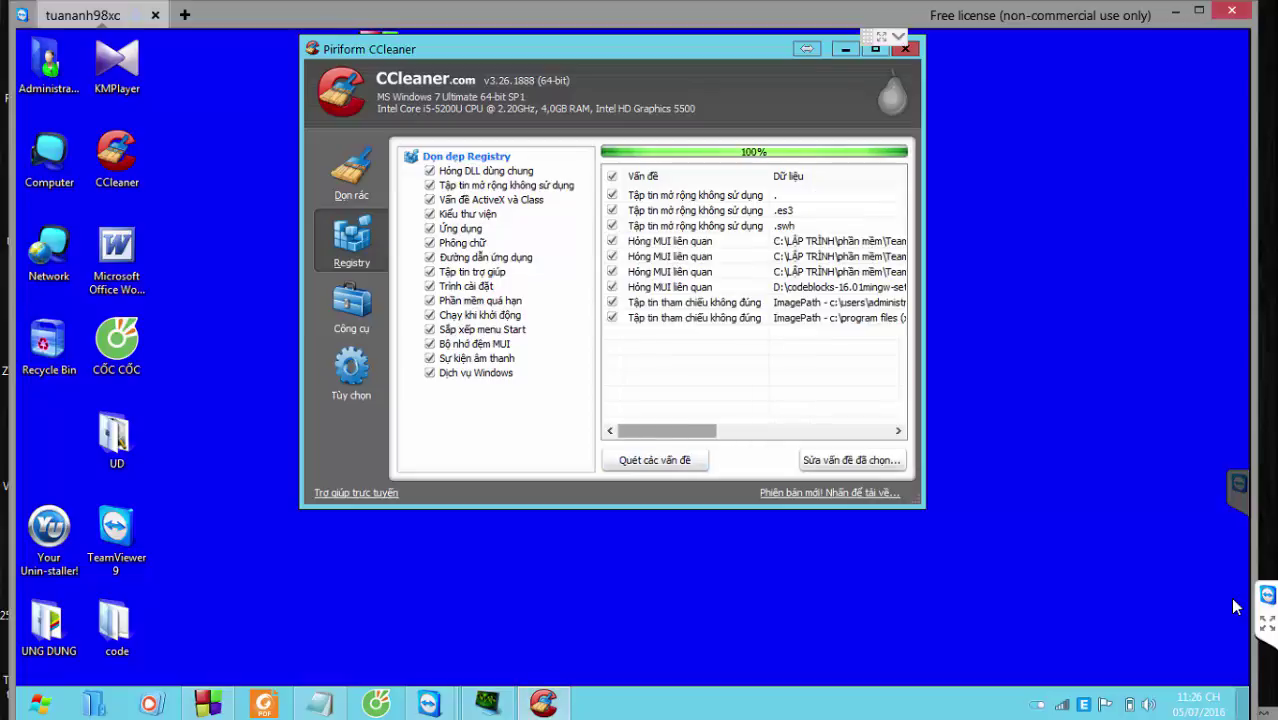
- Examine the data and registry key columns of the scan results, including the ImagePath entries with incorrect file references
key("Right")
key("Right")
key("Right")
key("Right")
key("Right")
key("Right")
key("Right")
key("Right")
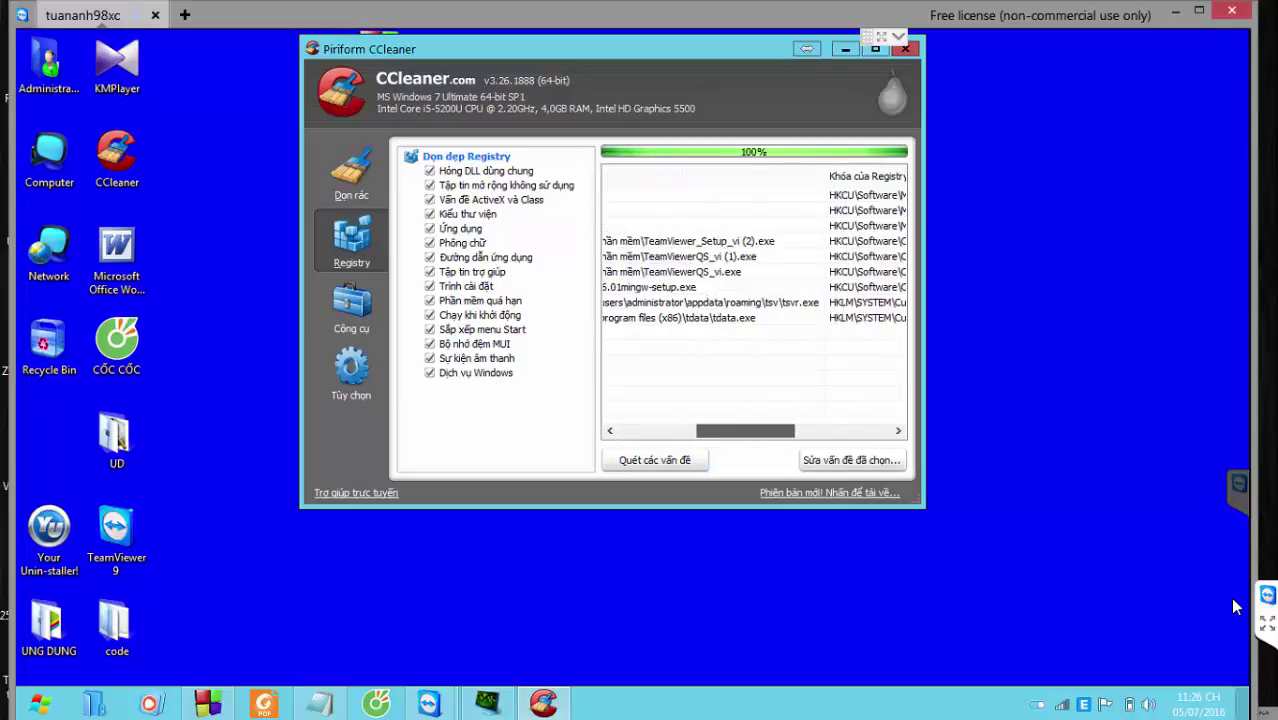
key("Left")
key("Left")
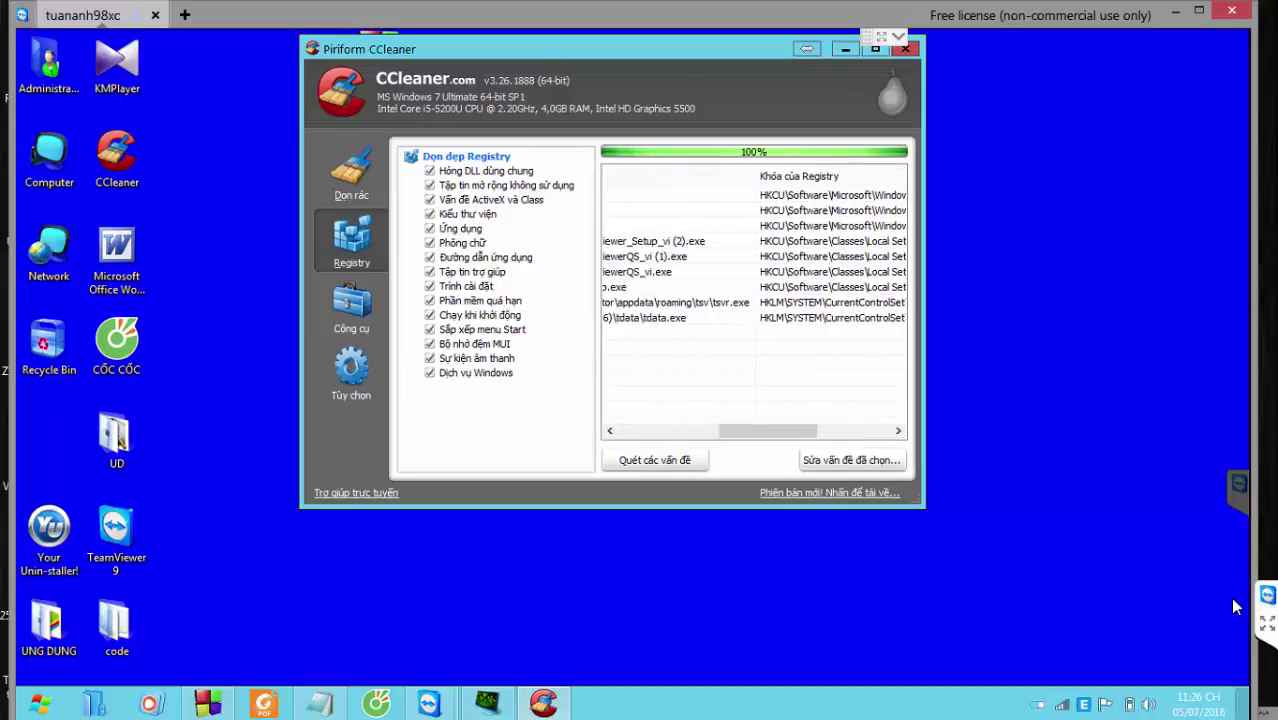
key("Up")
key("Up")
key("Left")
key("Left")
key("Left")
key("Left")
key("Left")
key("Left")
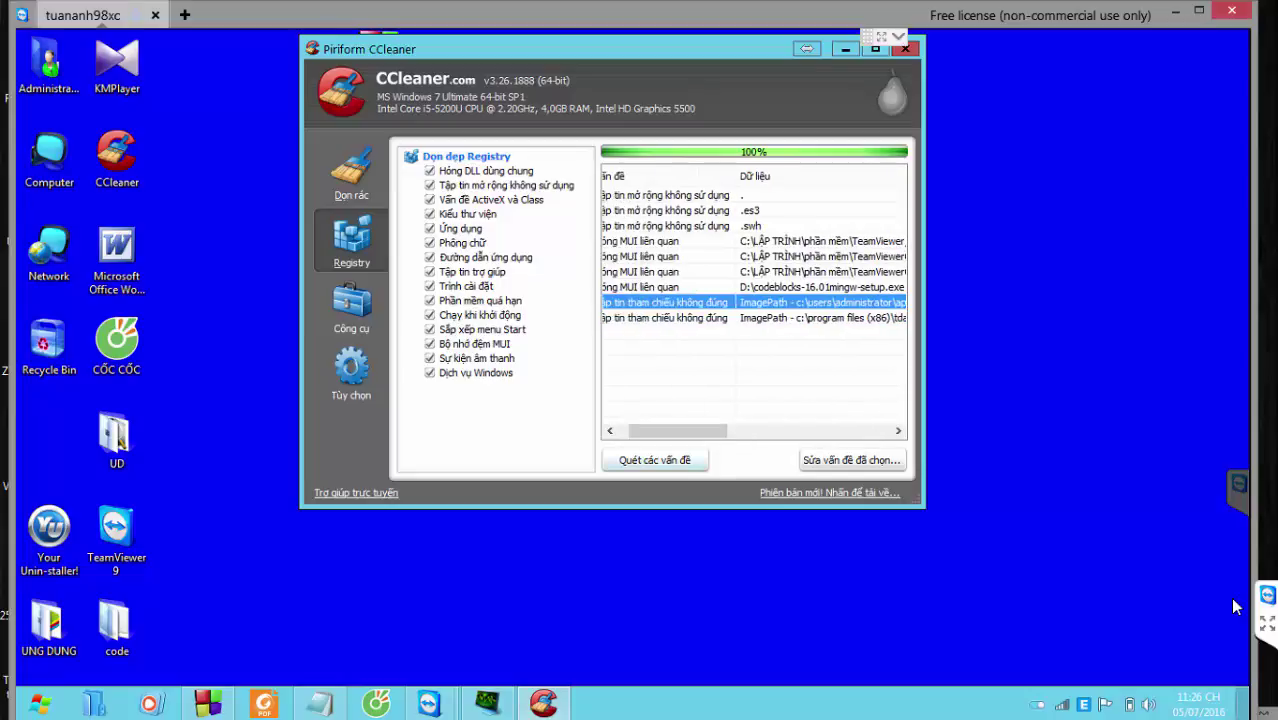
- Fix all selected registry issues without backing up the registry changes, and close CCleaner
key("Tab")
key("Return")
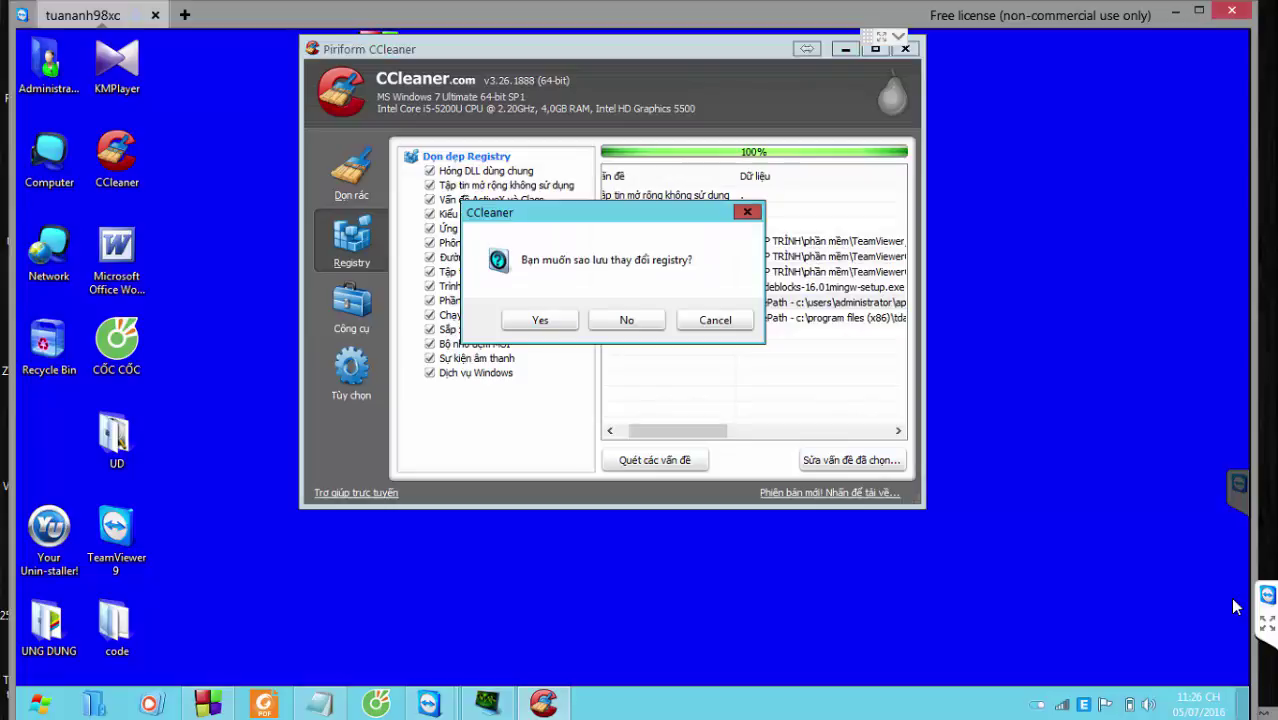
key("Tab")
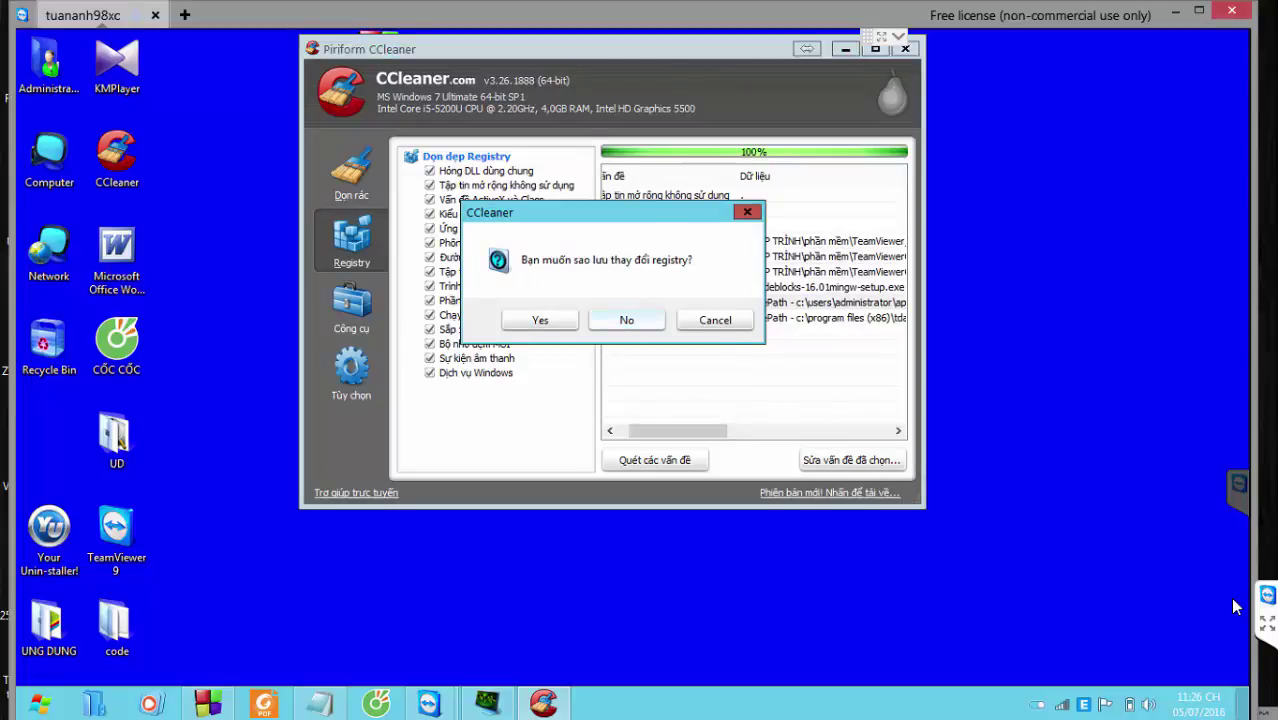
key("Return")
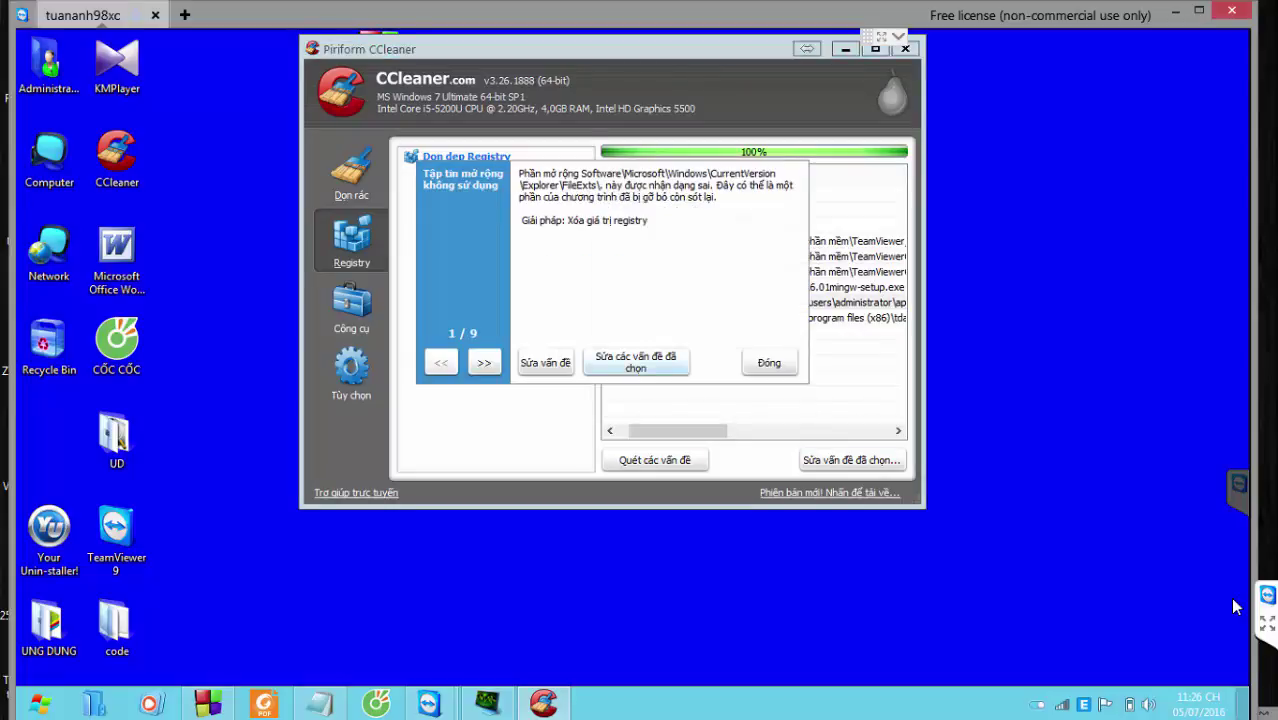
key("Tab")
key("Return")
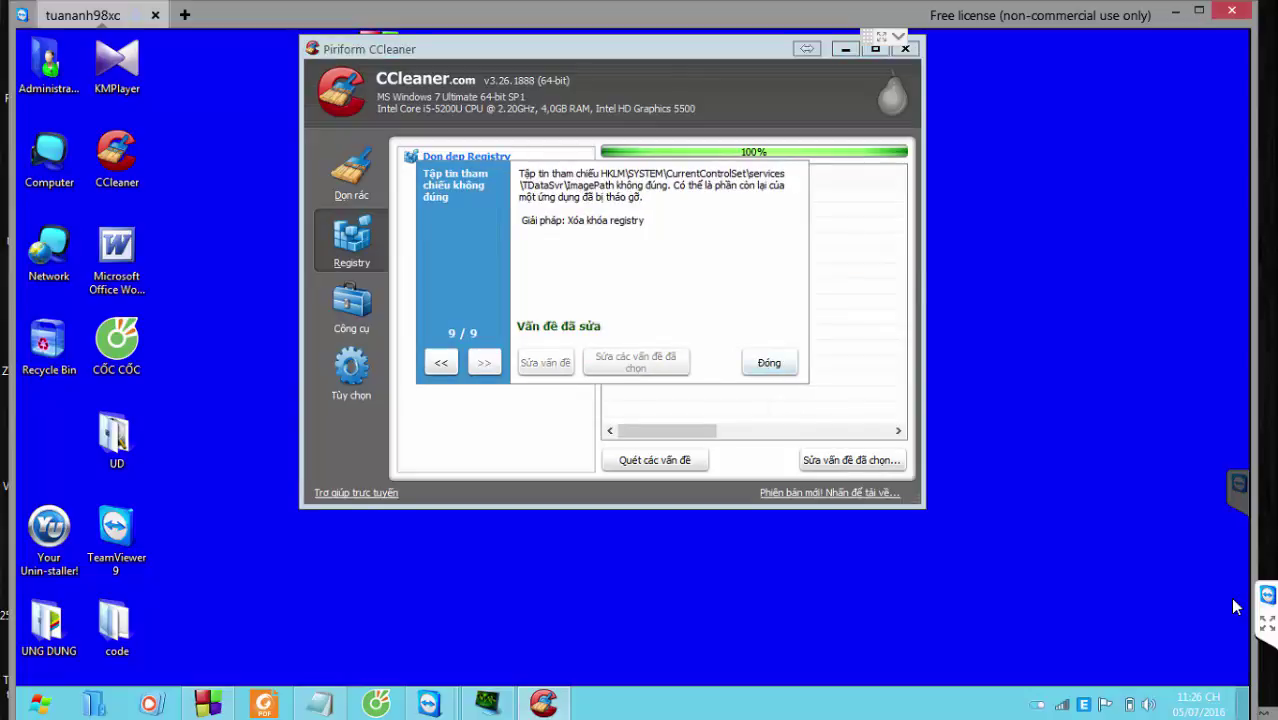
key("Return")
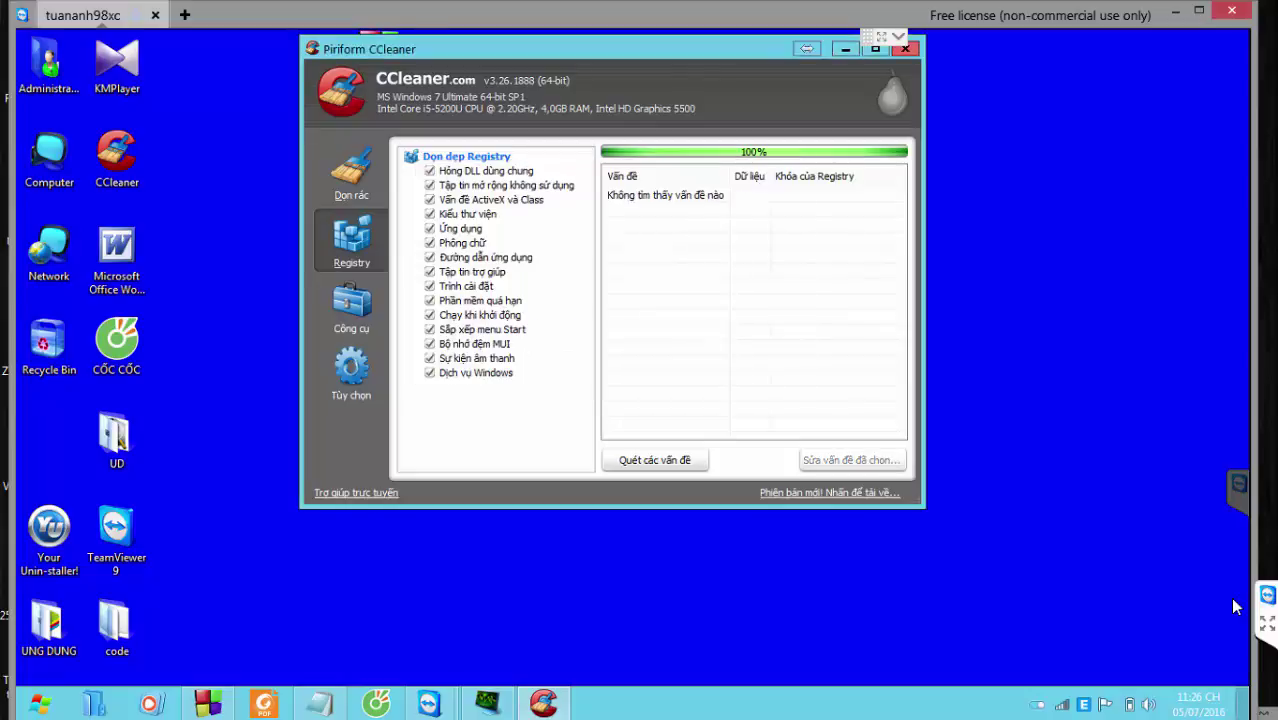
key("alt+F4")
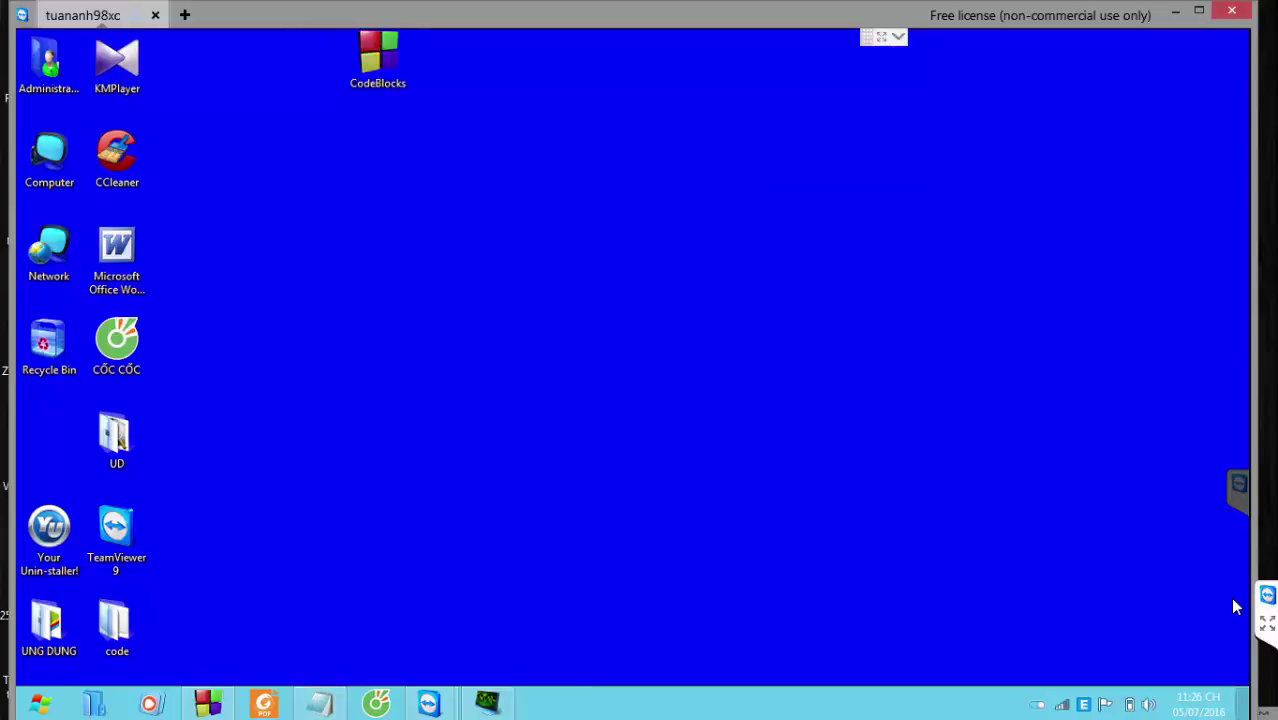
- Open the Google folder inside Program Files (x86) on the C: drive, starting from the Administrator folder
key("Return")
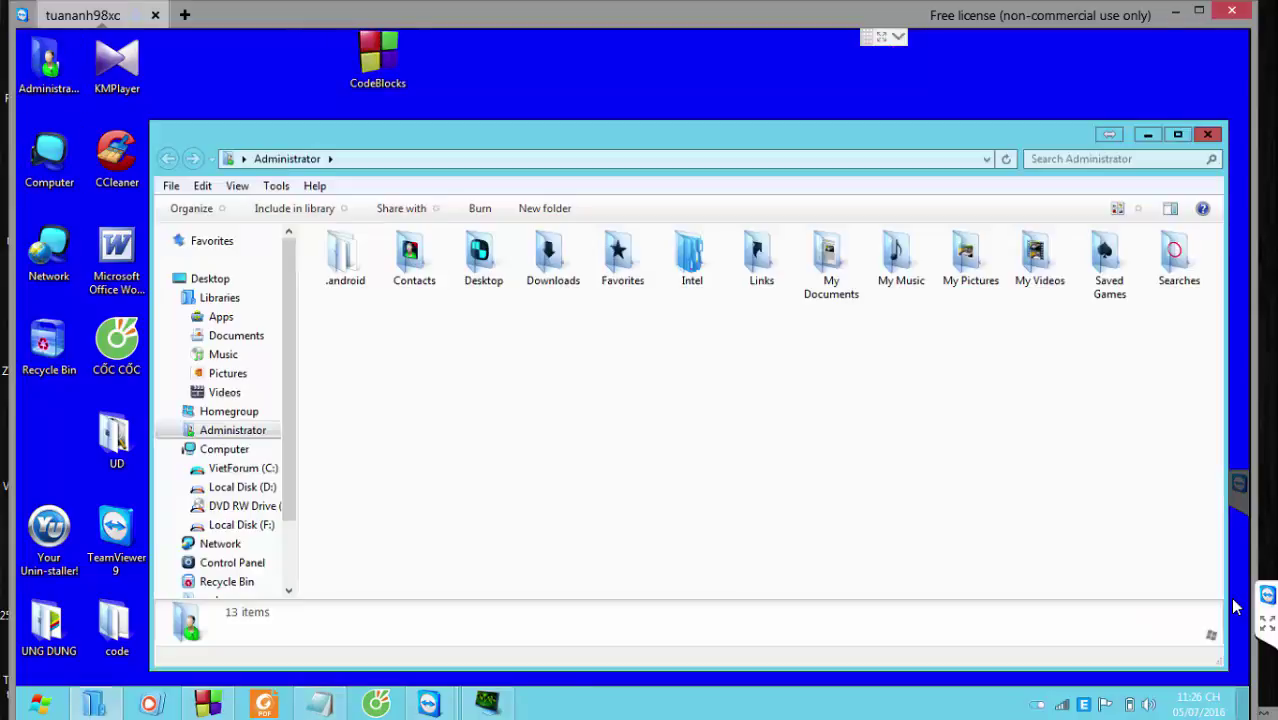
key("Down")
key("Down")
key("Down")
key("Down")
key("Down")
key("Down")
key("Down")
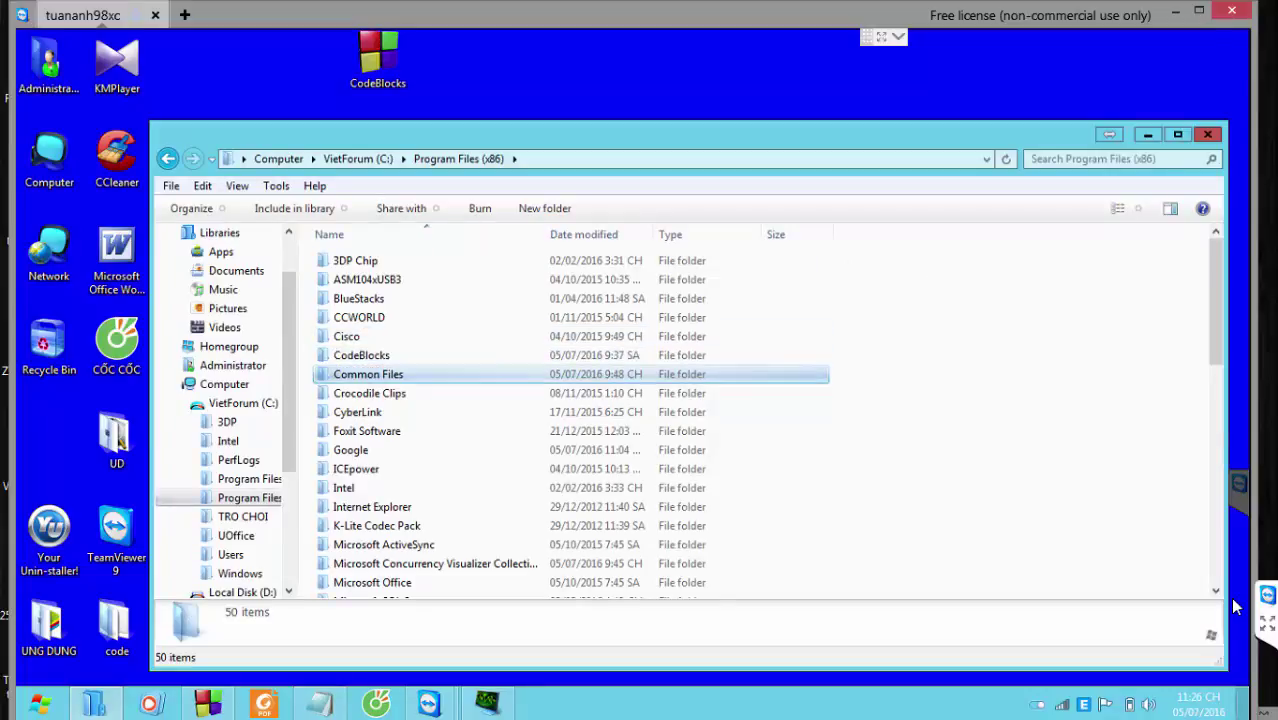
key("Up")
key("Return")
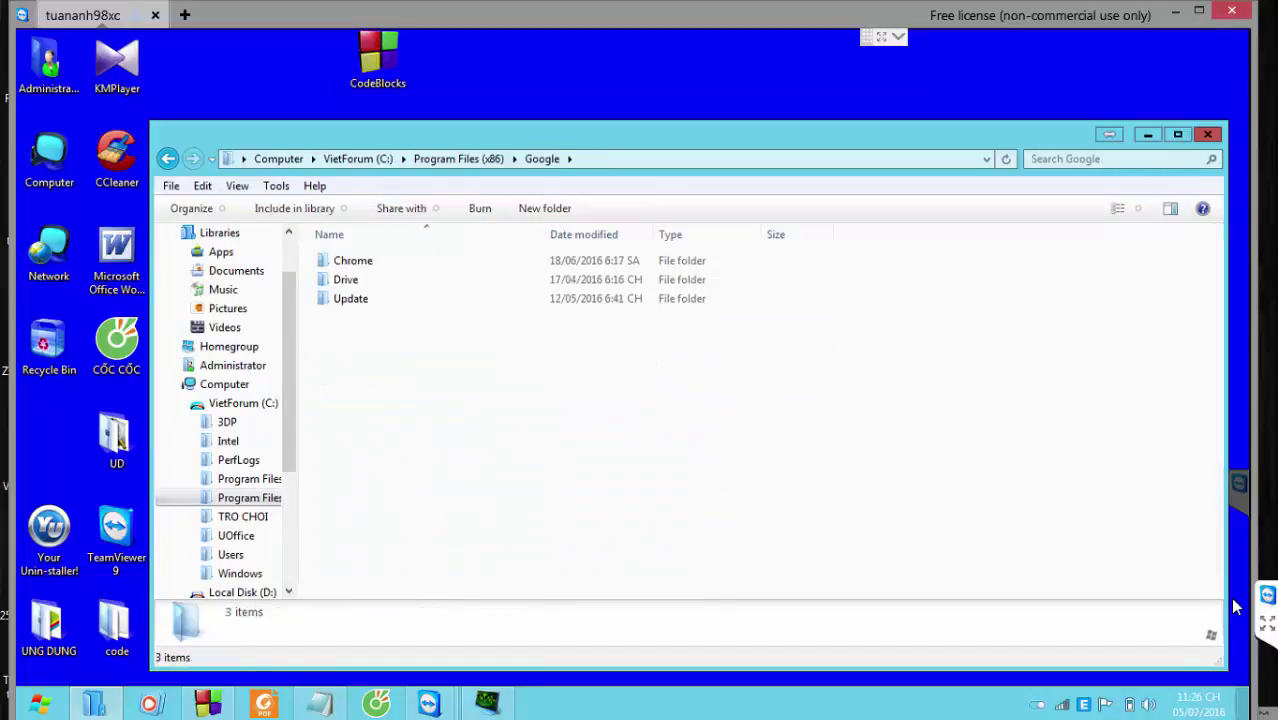
- Go through Chrome's Application folder into its 51.0.2704.84 version folder and look over the subfolders there
key("Down")
key("Up")
key("Return")
key("Down")
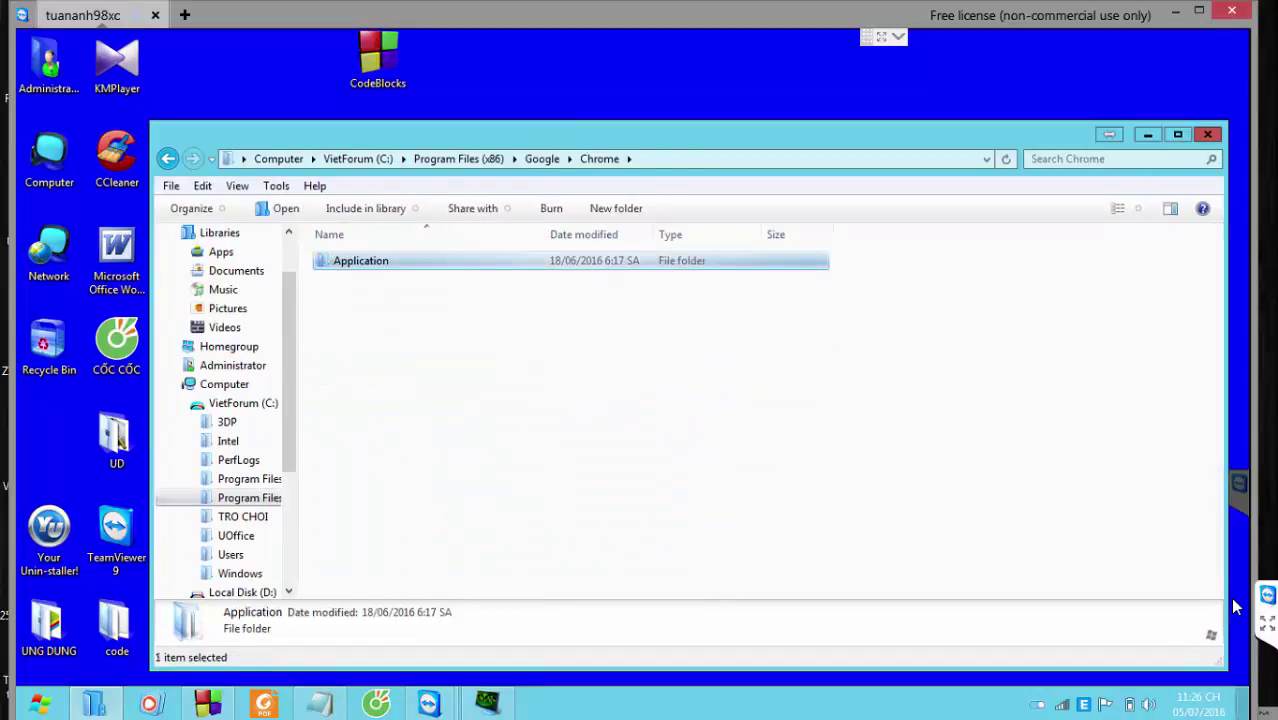
key("Return")
key("Return")
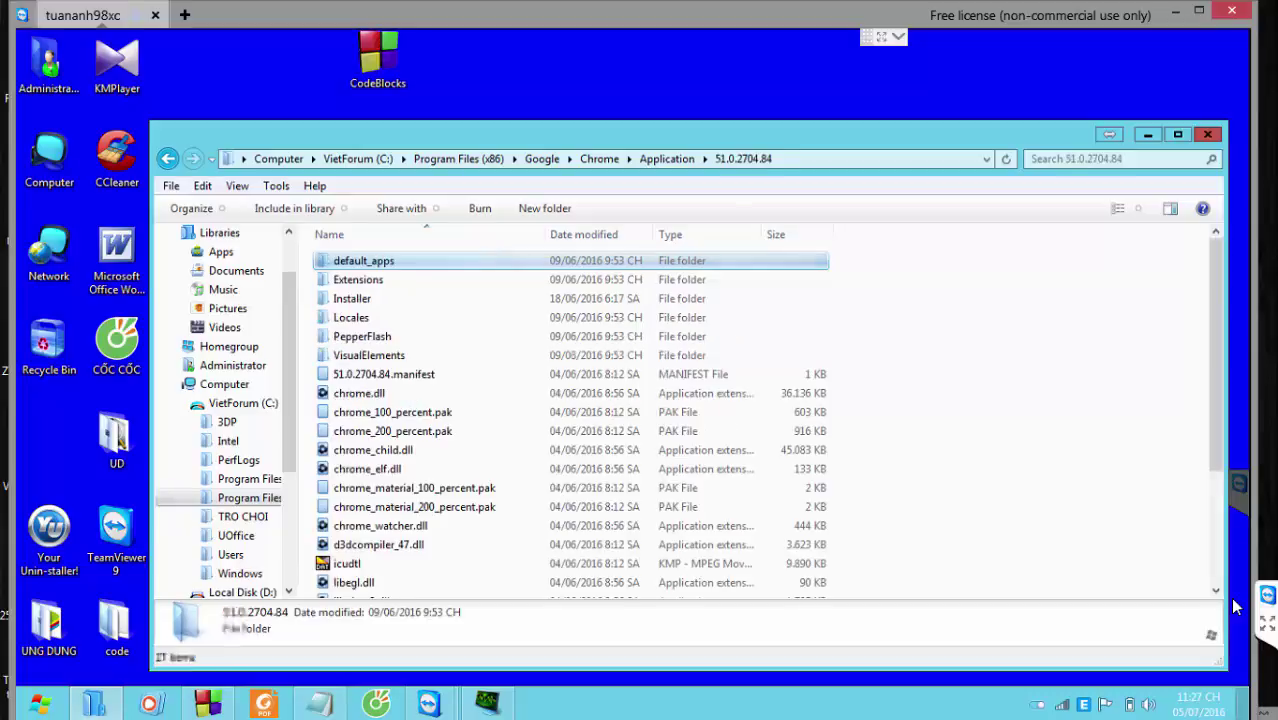
key("Down")
key("Down")
key("Down")
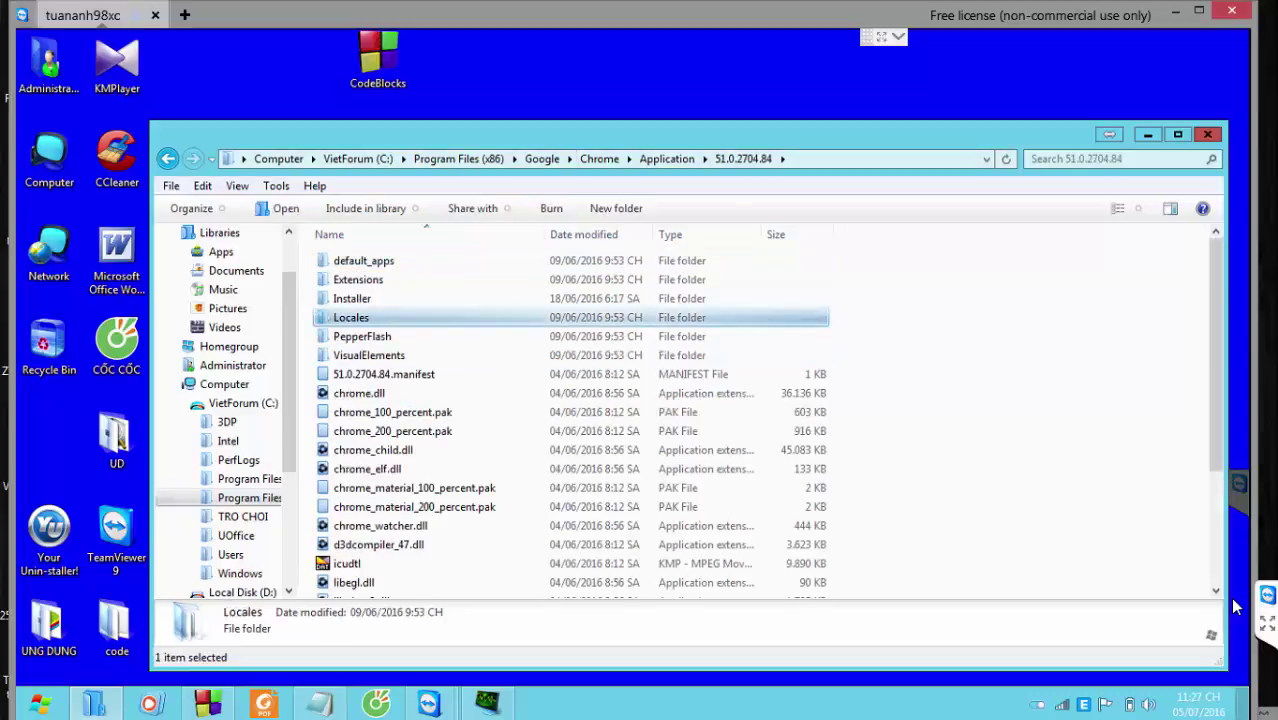
- Return to the Application folder and launch the chrome application
key("BackSpace")
key("Down")
key("Down")
key("Down")
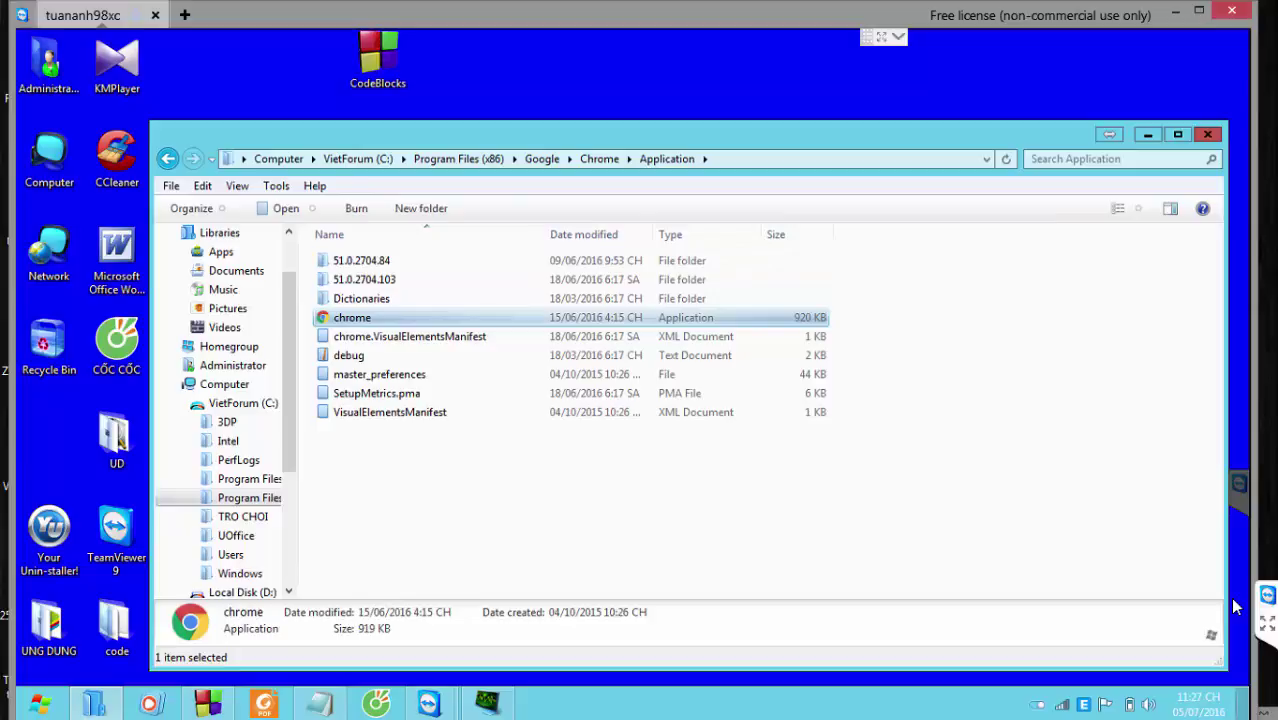
key("Return")
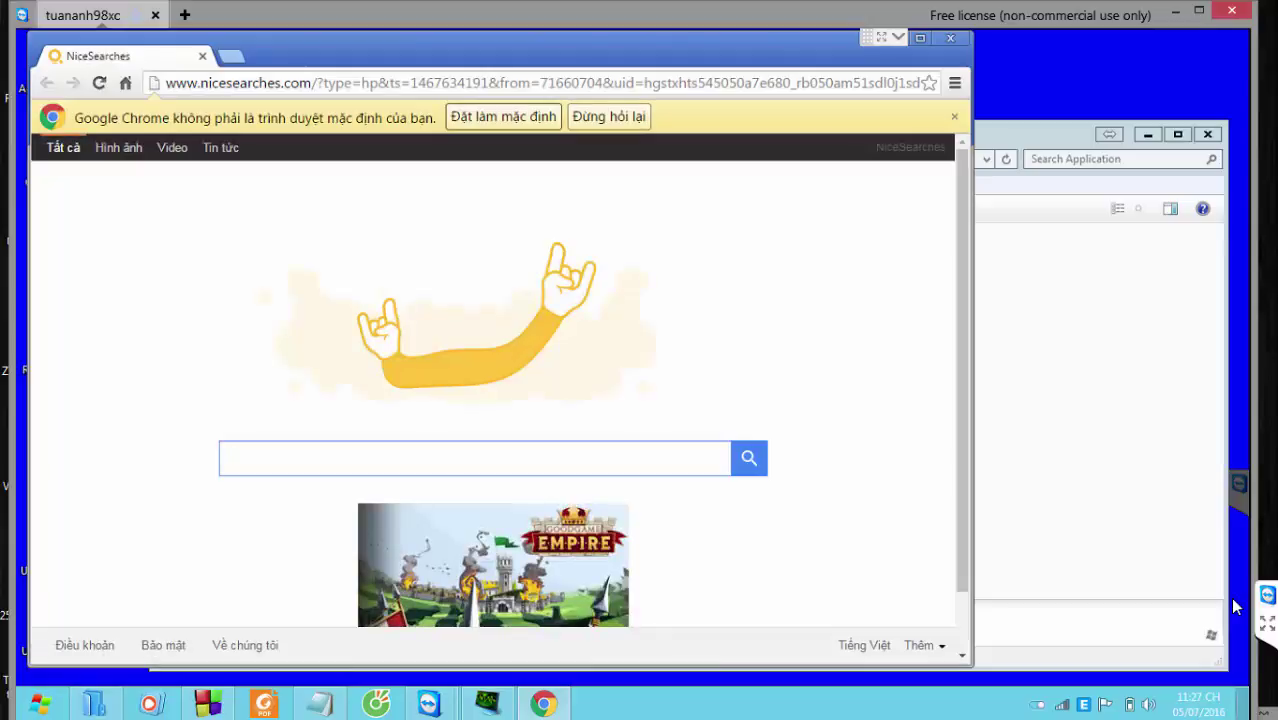
- Open the Chrome settings page
key("alt+f")
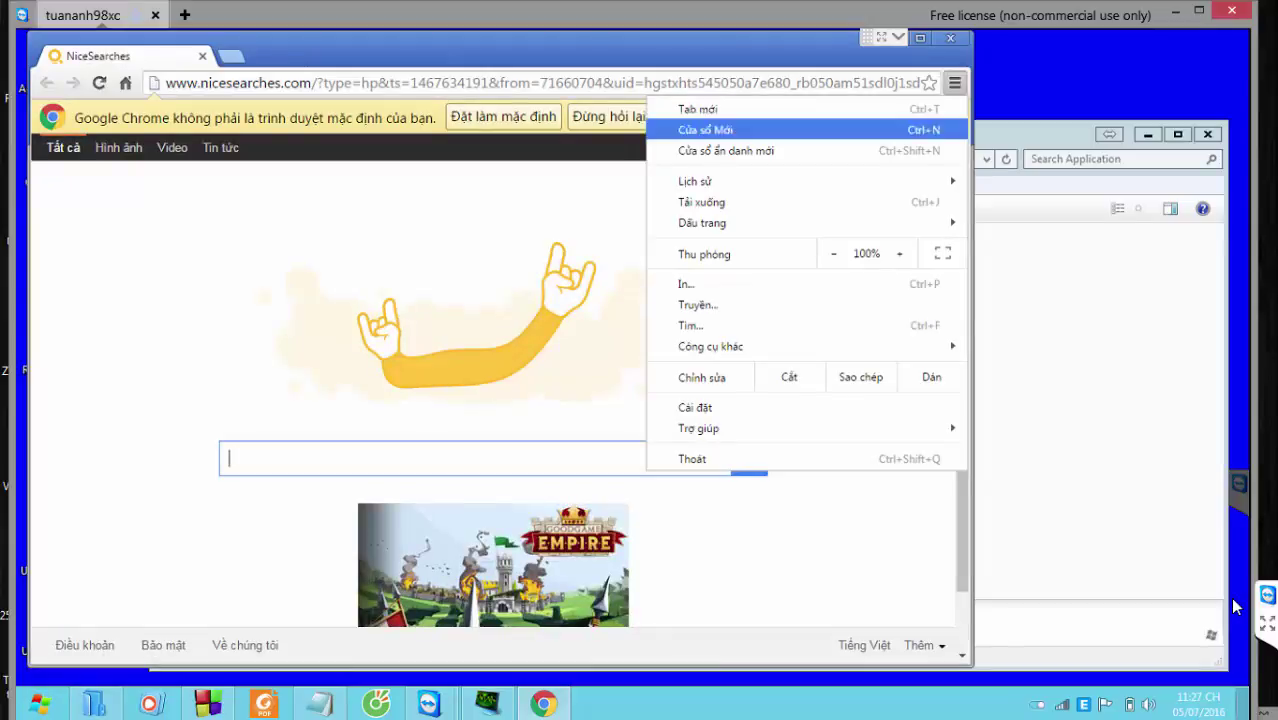
key("Up")
key("Up")
key("Up")
key("Return")
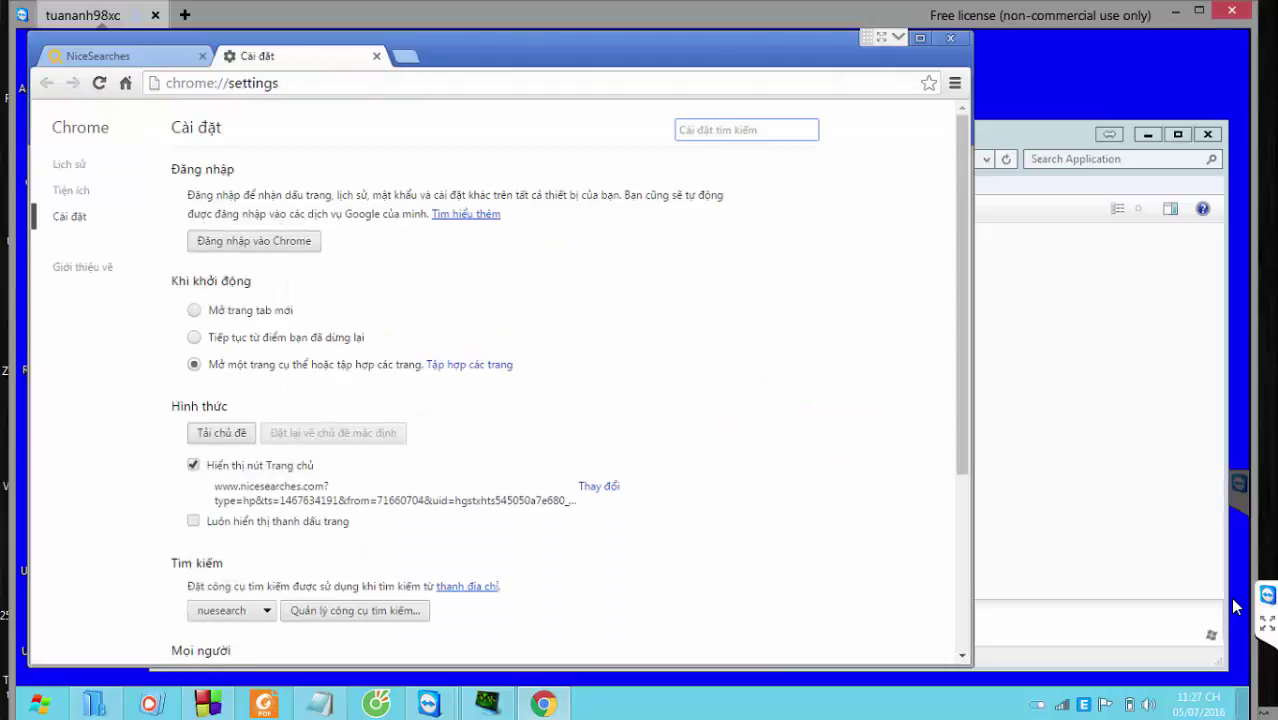
- Replace the nicesearches.com home page address with google.com and confirm the change
left_click(599, 486)
key("Return")
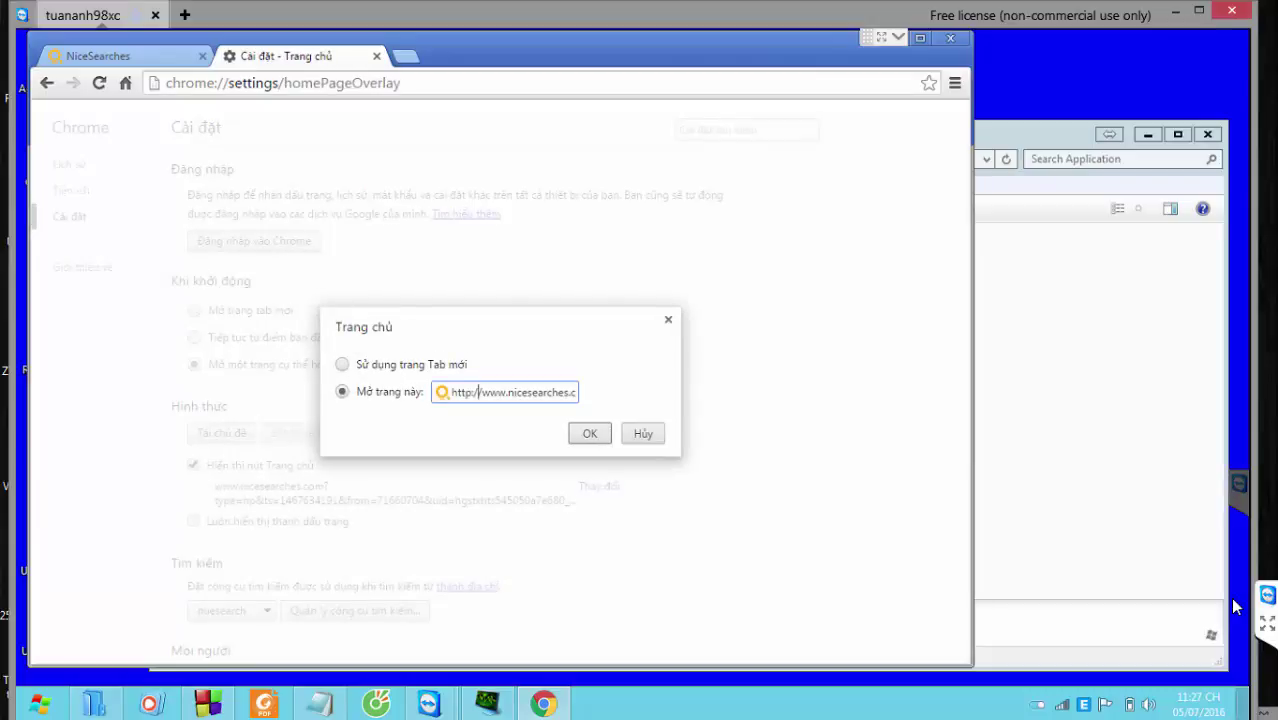
key("ctrl+a")
type("google.com")
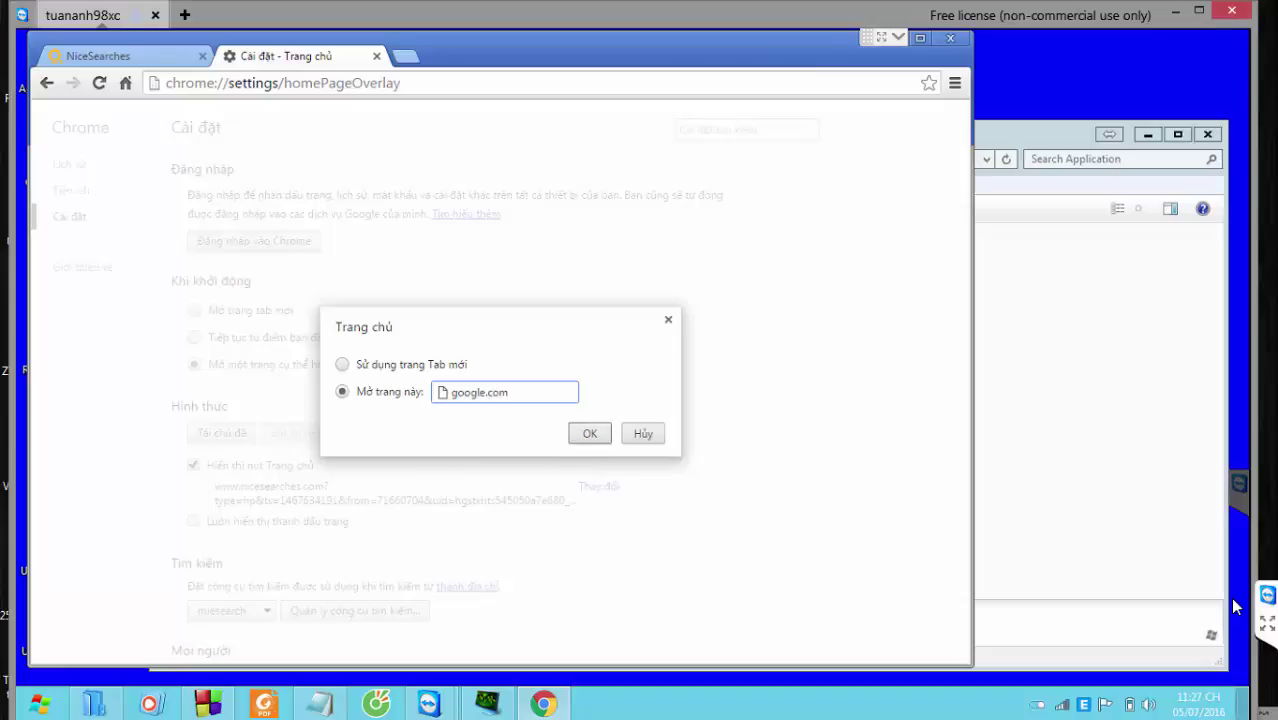
key("Tab")
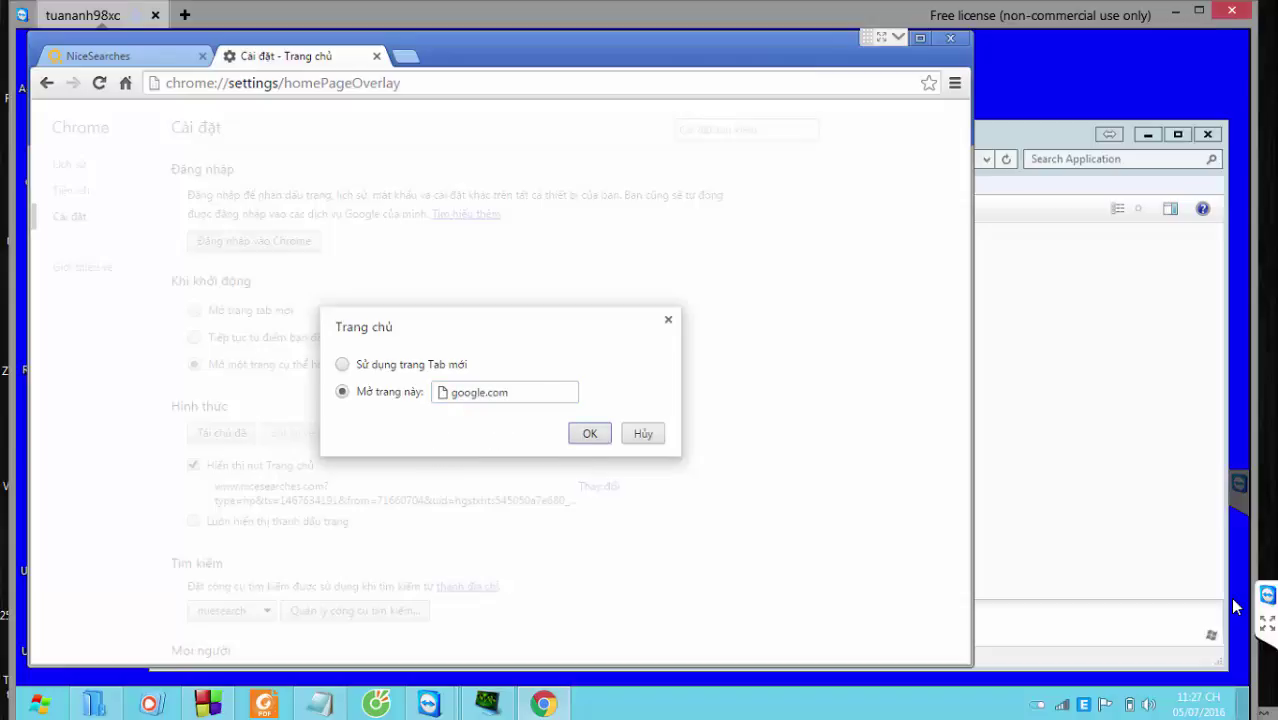
key("Return")
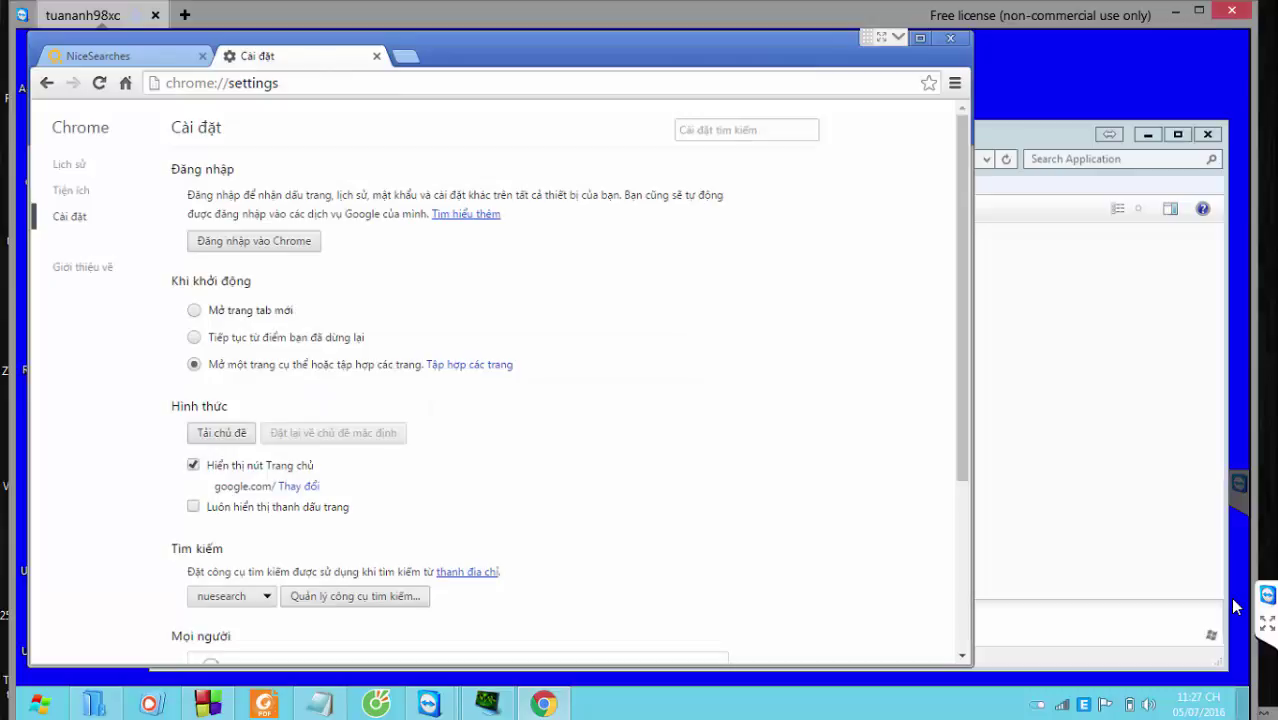
- Remove NiceSearches from the startup pages and set Chrome to continue where it left off on startup
left_click(469, 365)
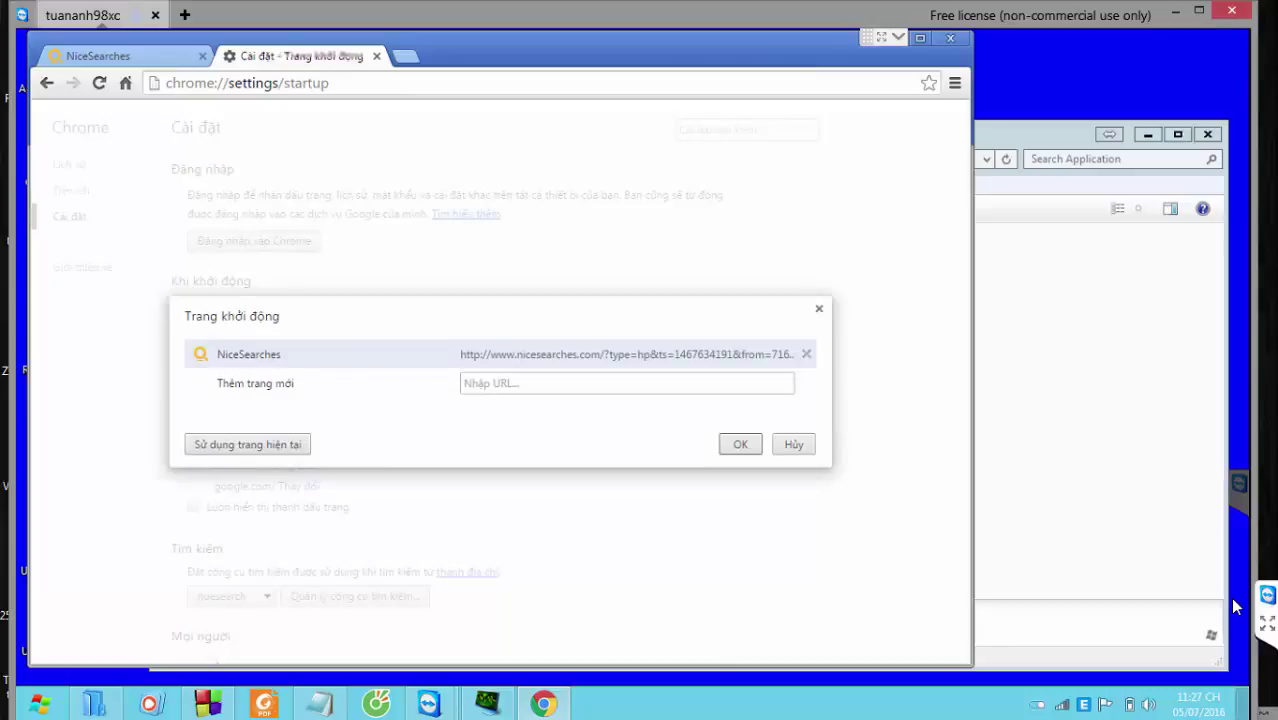
key("Down")
key("Up")
key("Delete")
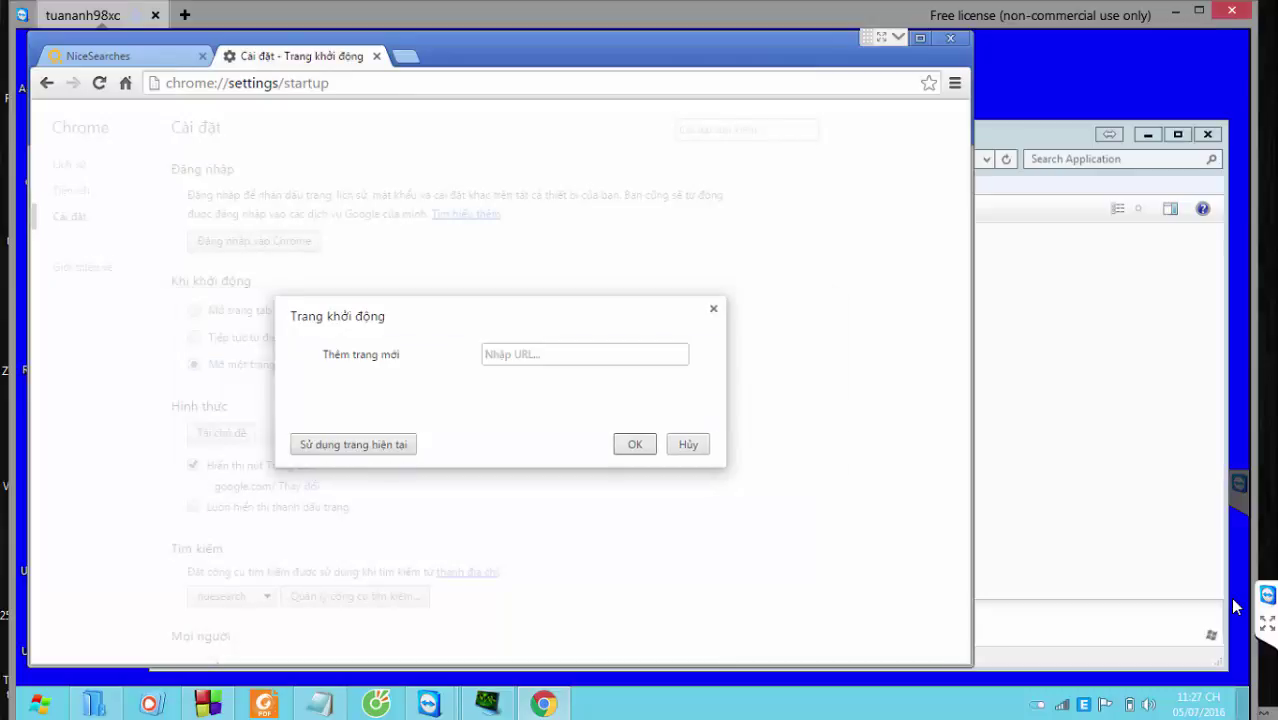
key("Return")
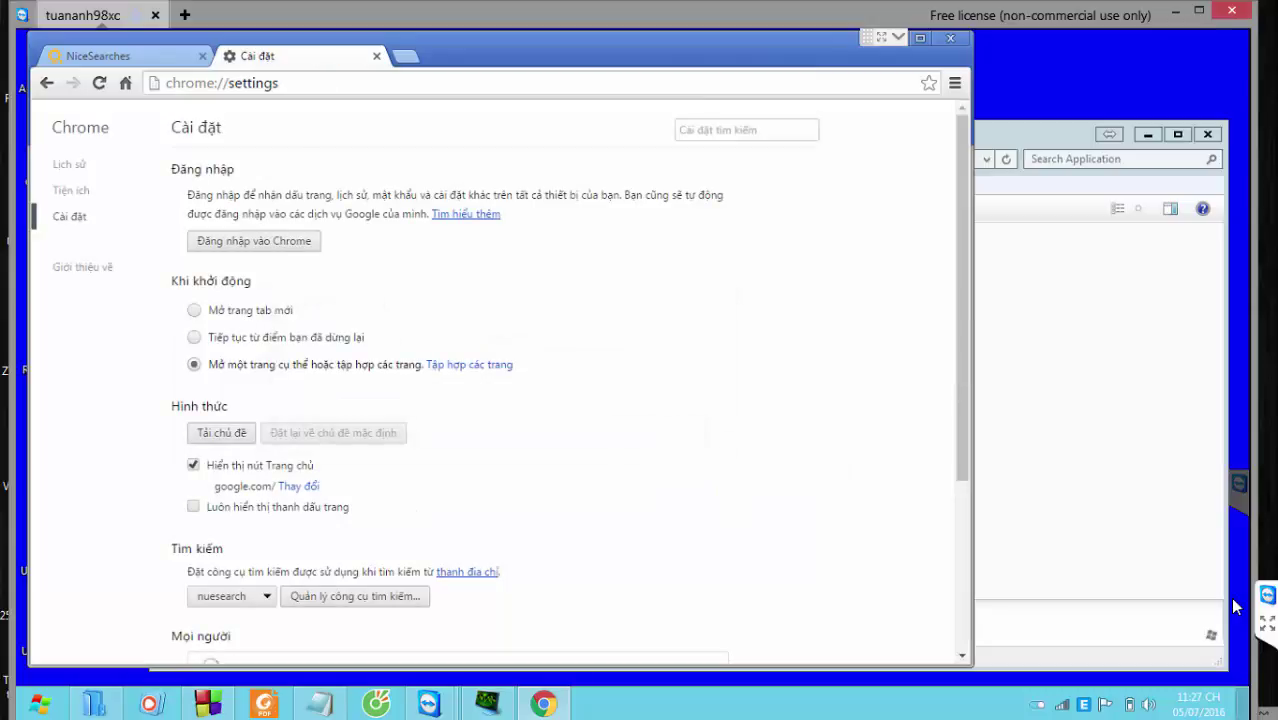
key("Up")
- Open the search engine management dialog and delete the yessearches engine from the default search list
scroll(500, 380, "down", 1)
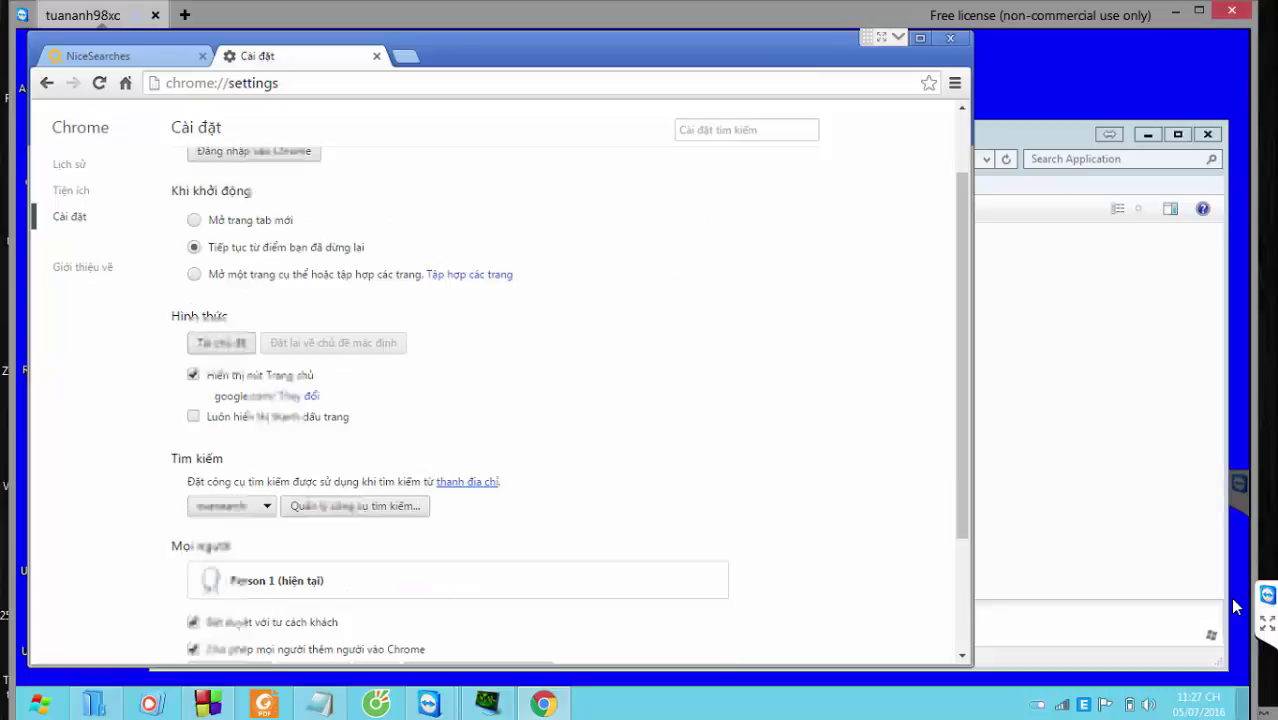
key("Tab")
key("shift+Tab")
key("Return")
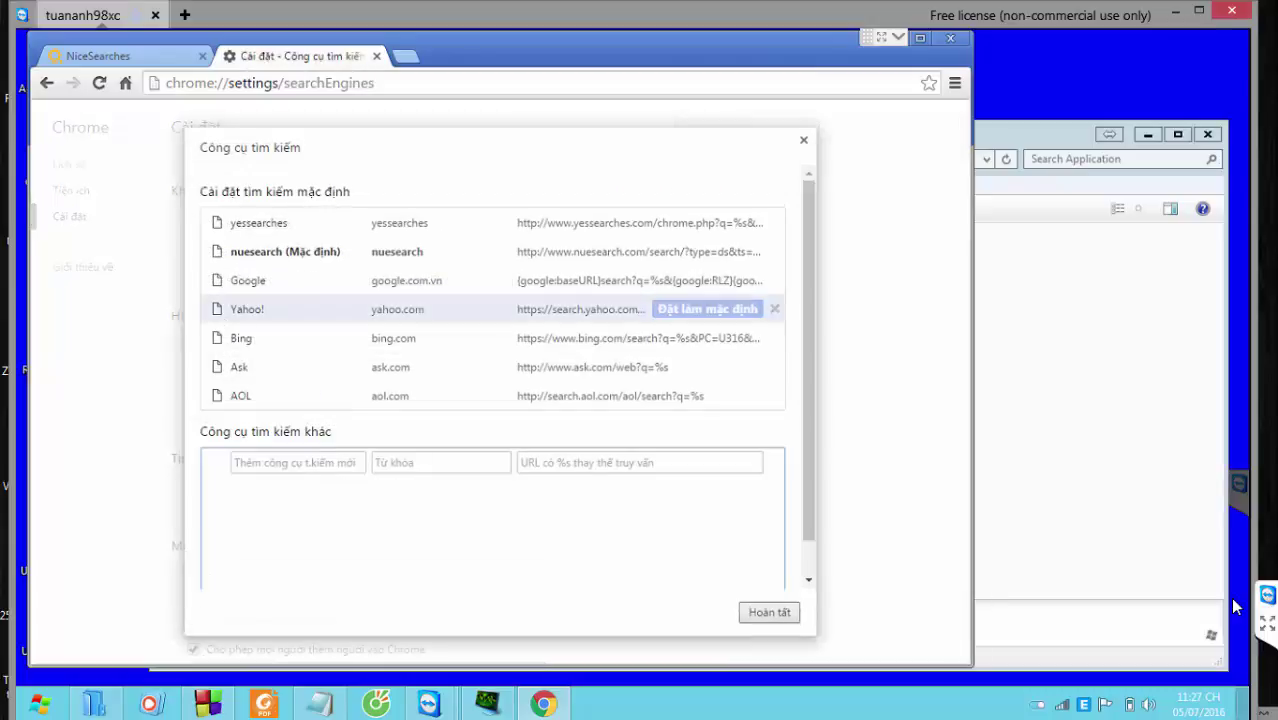
left_click(583, 223)
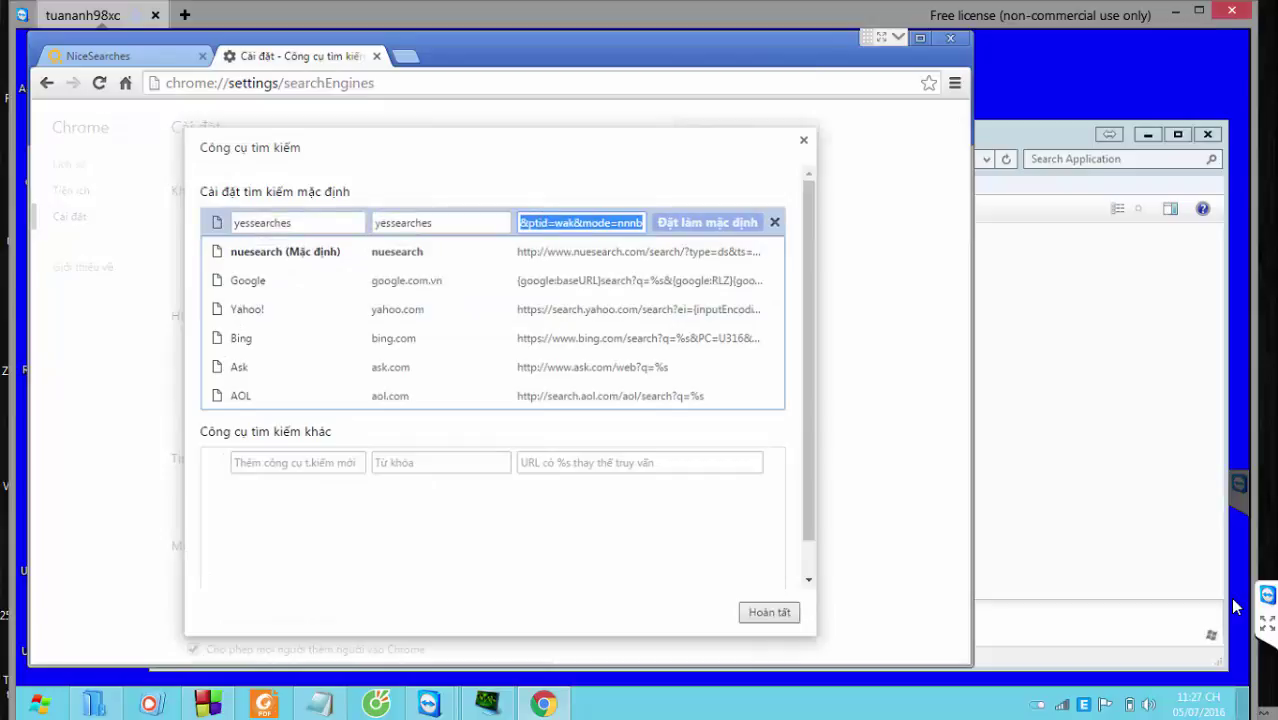
left_click(775, 223)
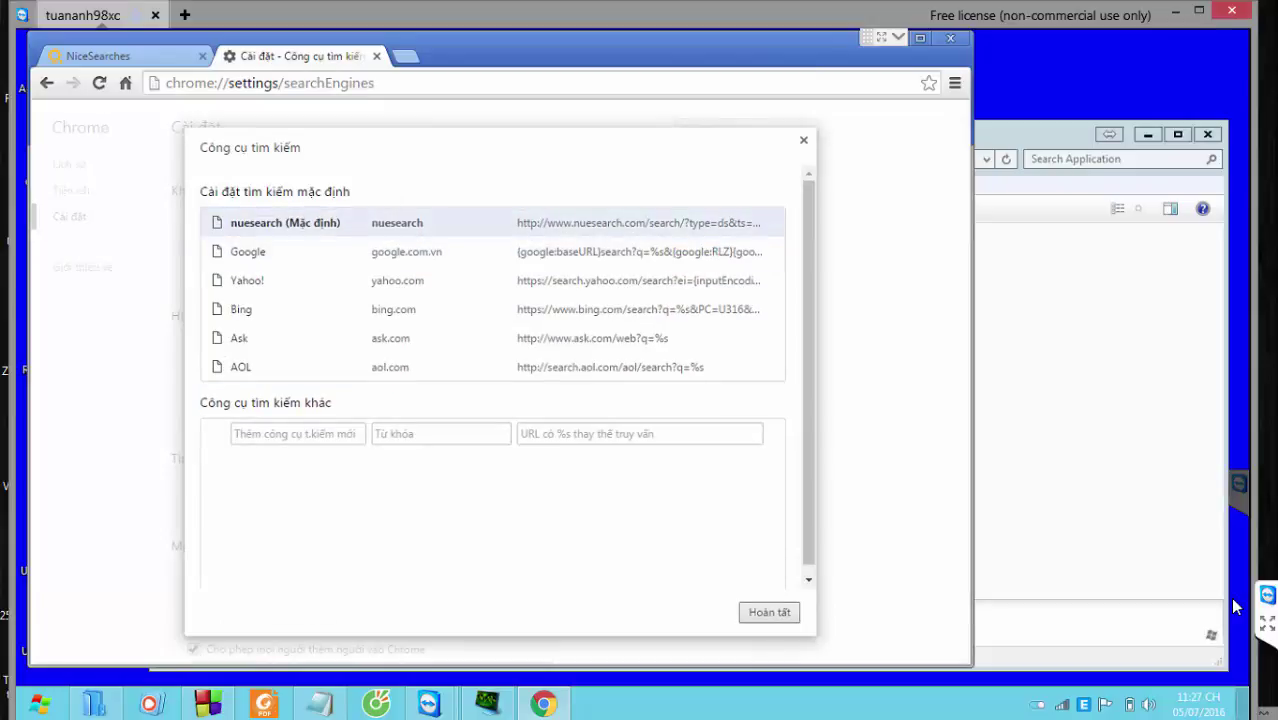
- Make Google the default search engine, delete the nuesearch engine and close the search engine dialog
left_click(285, 223)
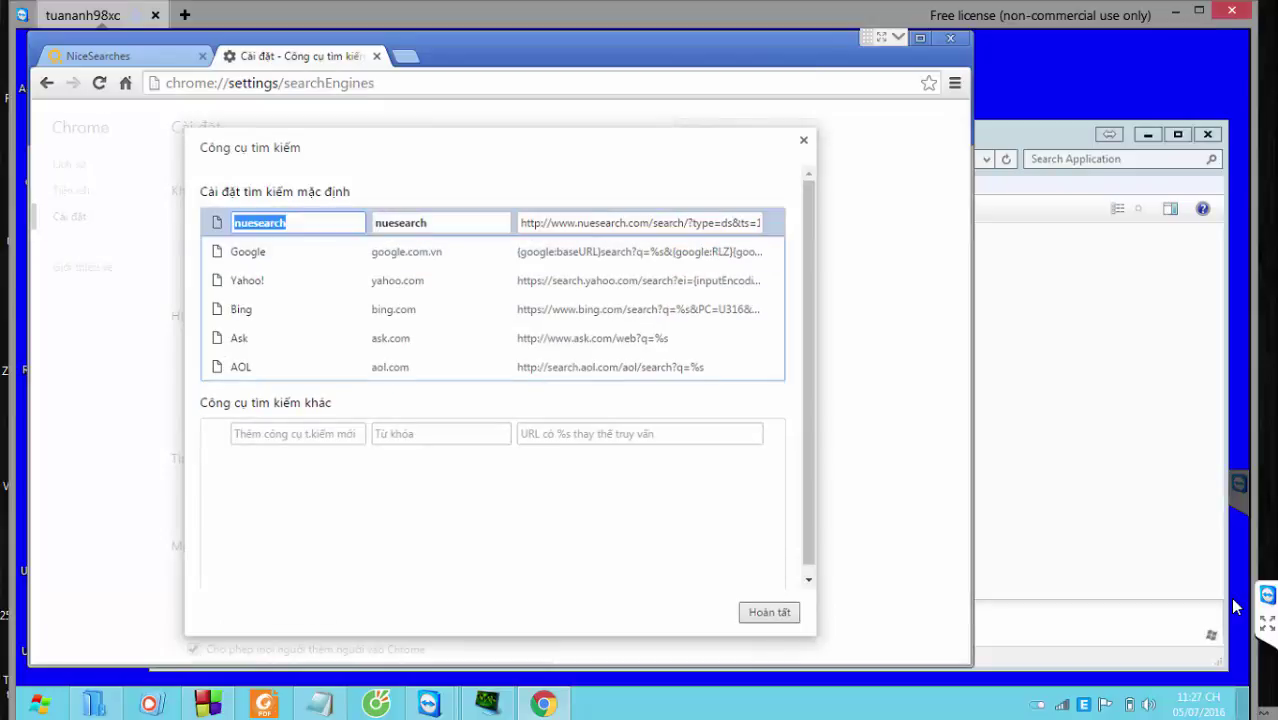
left_click(707, 252)
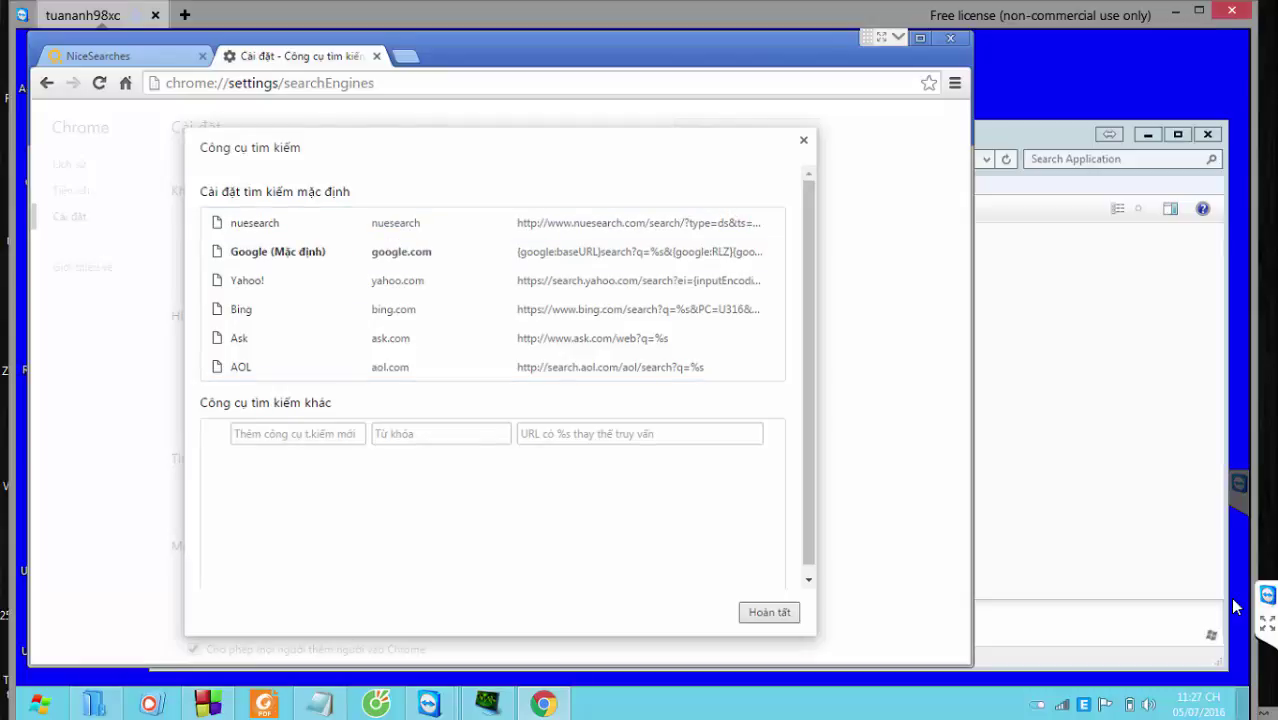
left_click(774, 222)
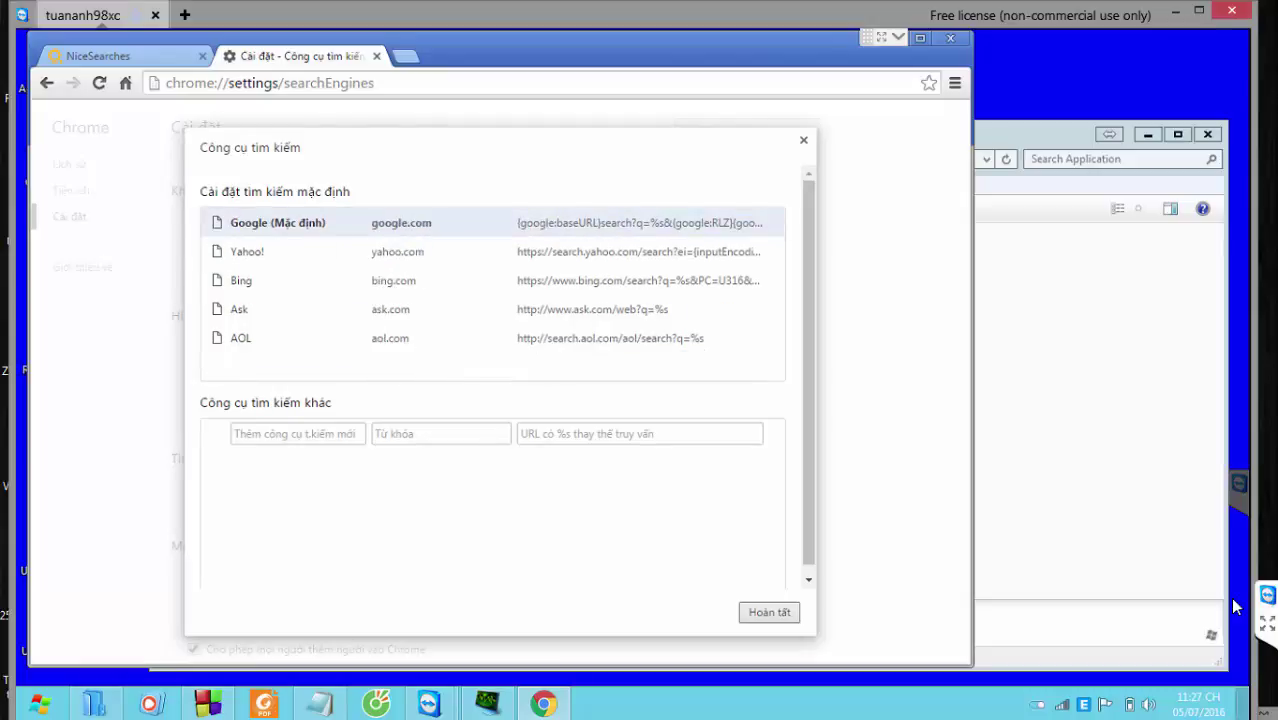
left_click(769, 612)
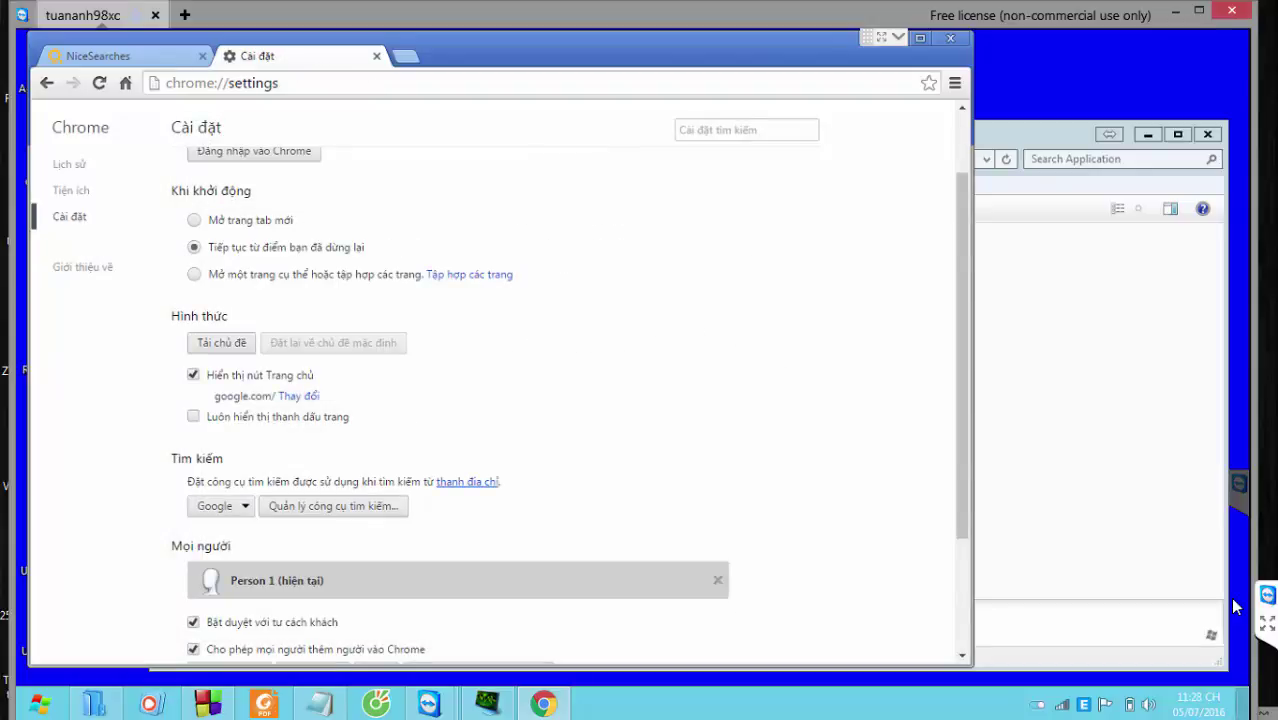
- Show Chrome's advanced settings and reset the browser settings to their original defaults
scroll(560, 410, "down", 3)
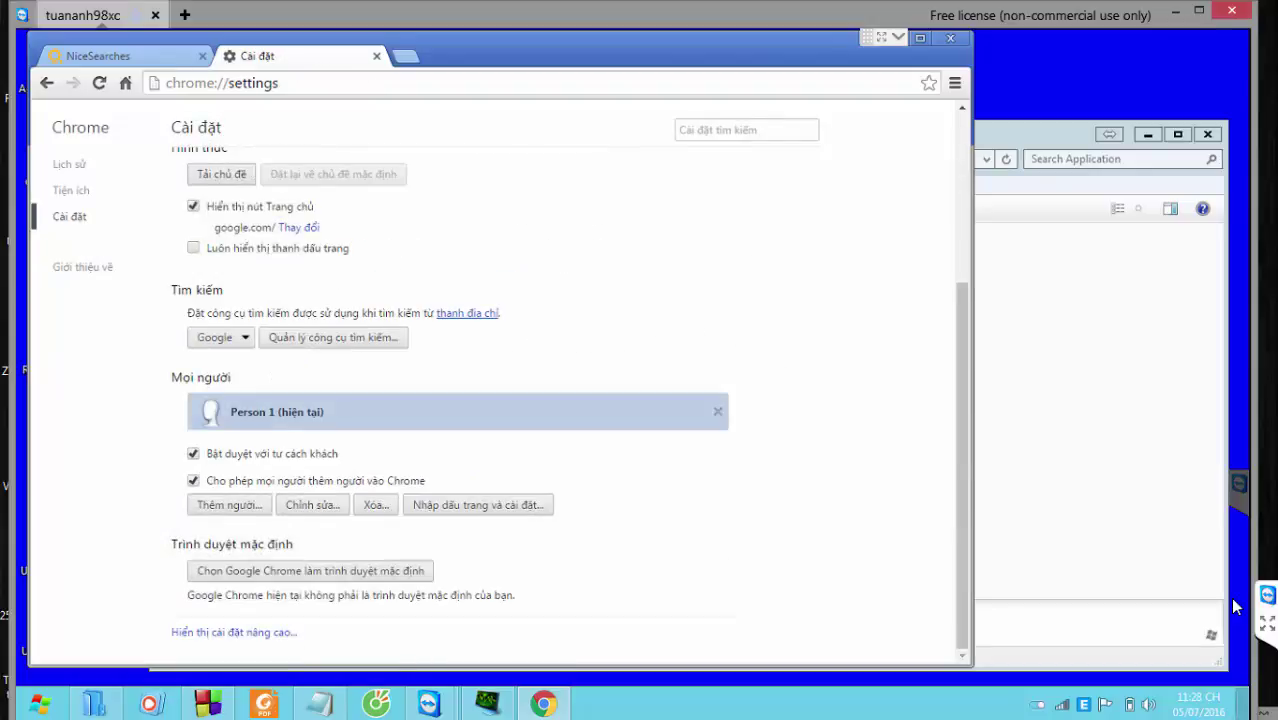
left_click(234, 632)
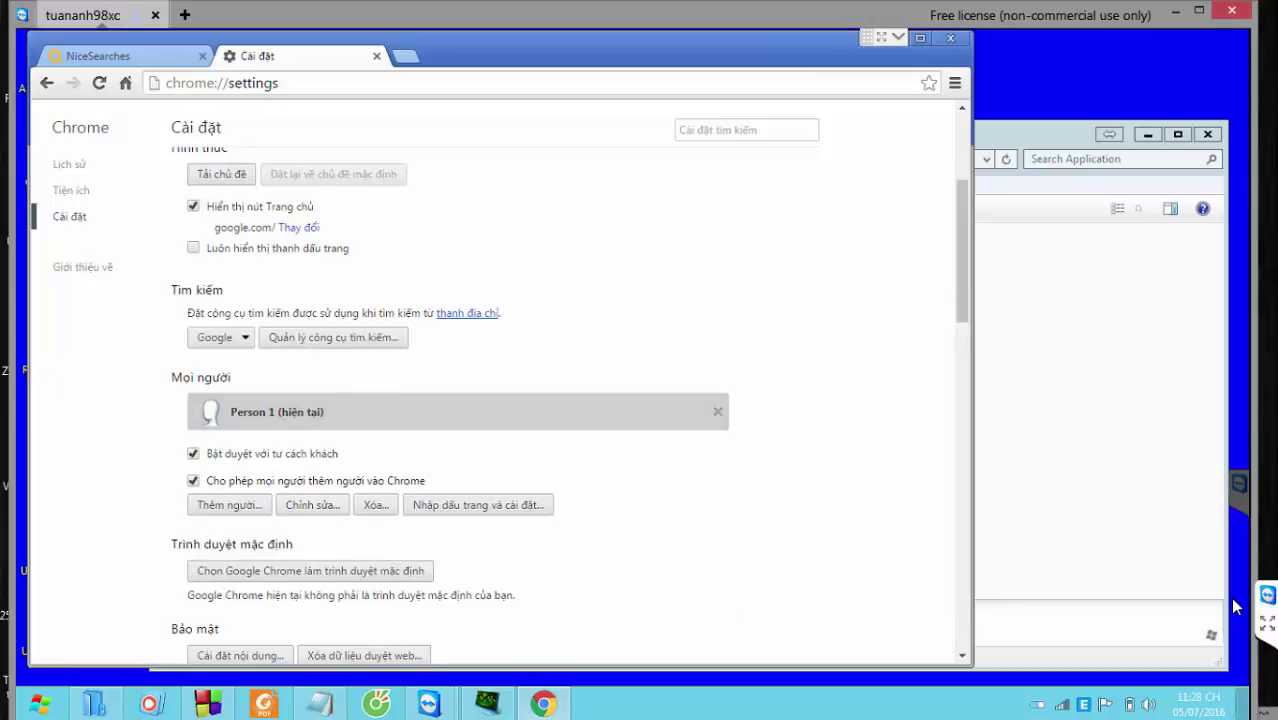
scroll(500, 410, "down", 5)
scroll(500, 410, "down", 10)
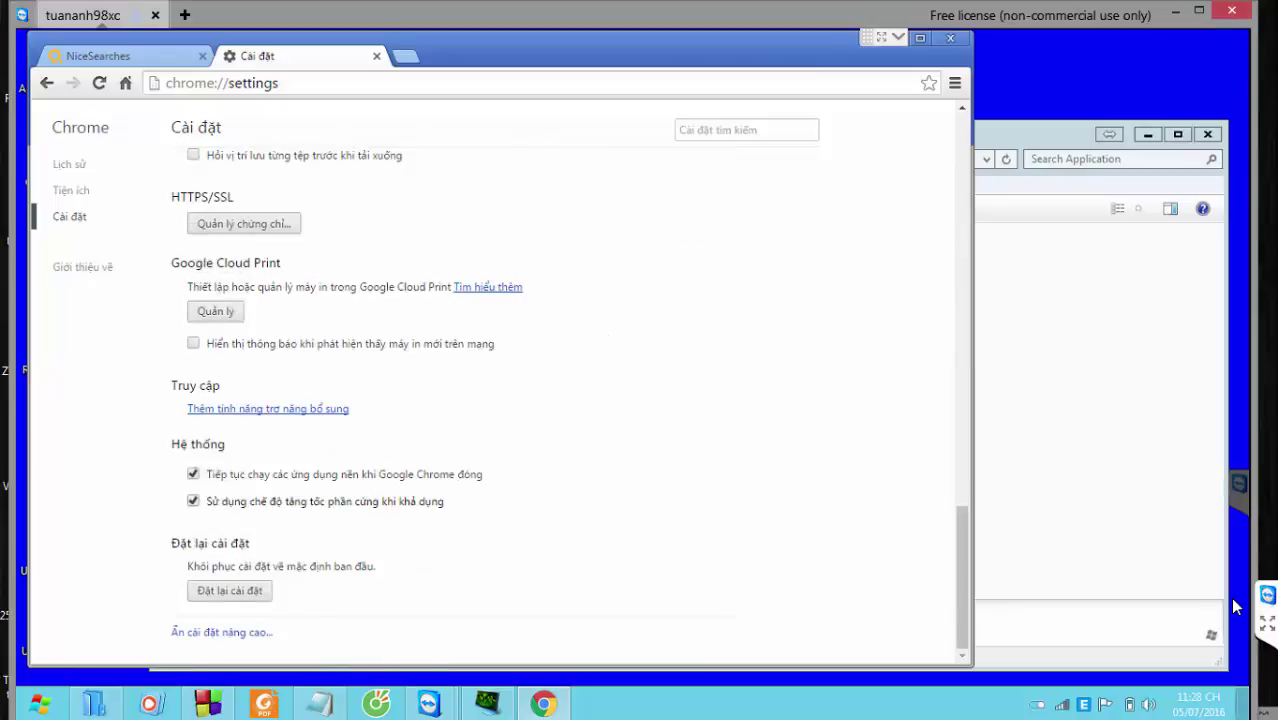
left_click(230, 591)
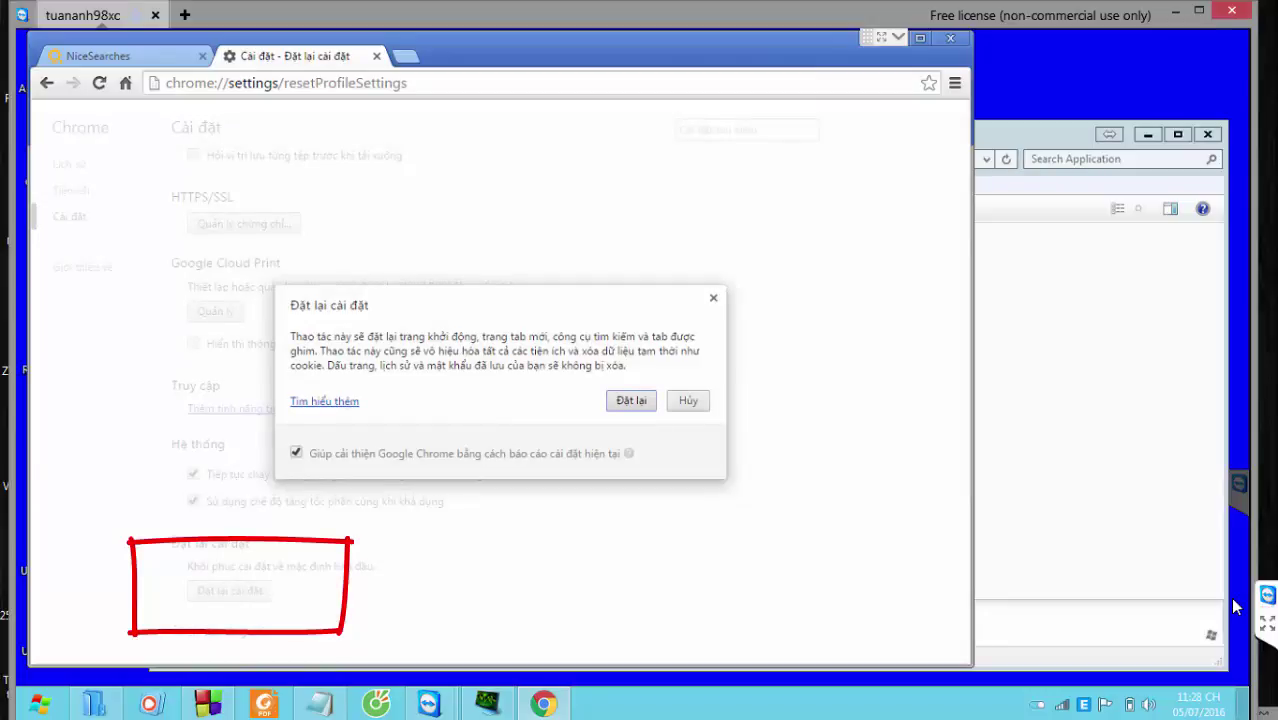
key("Return")
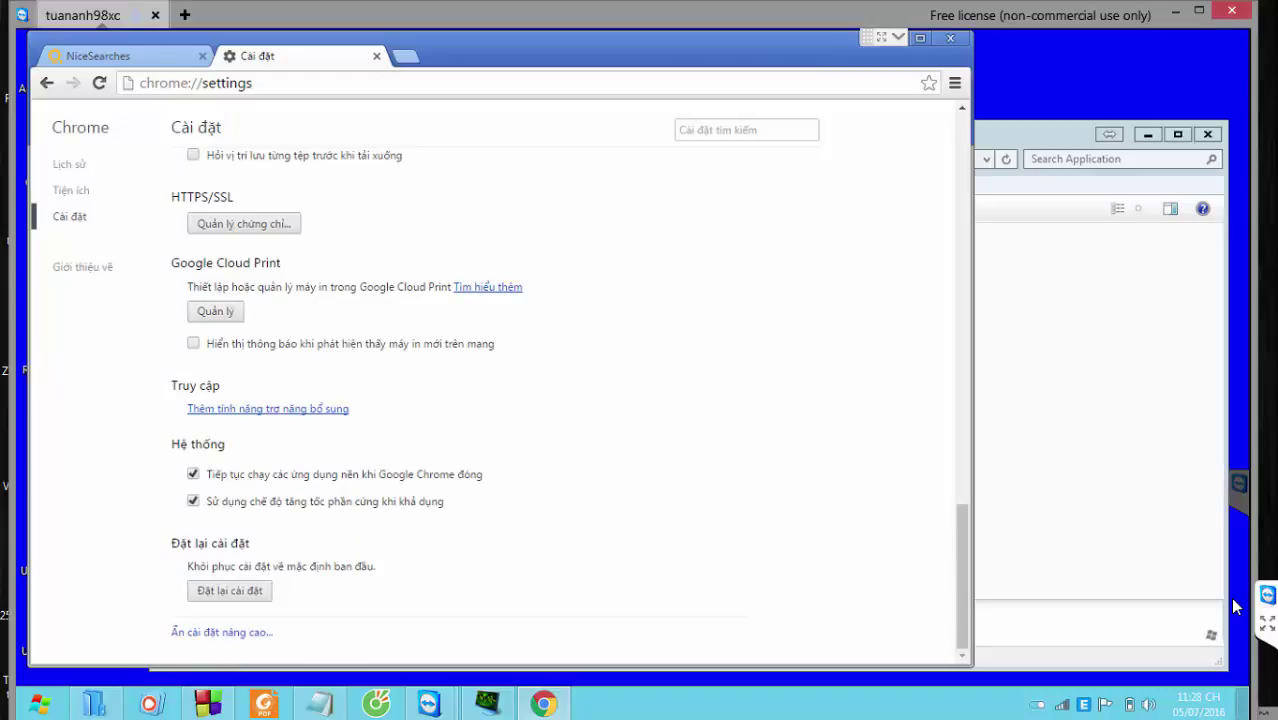
- Restart Chrome from its Application folder and run a web search for "cascas" from the address bar
key("alt+F4")
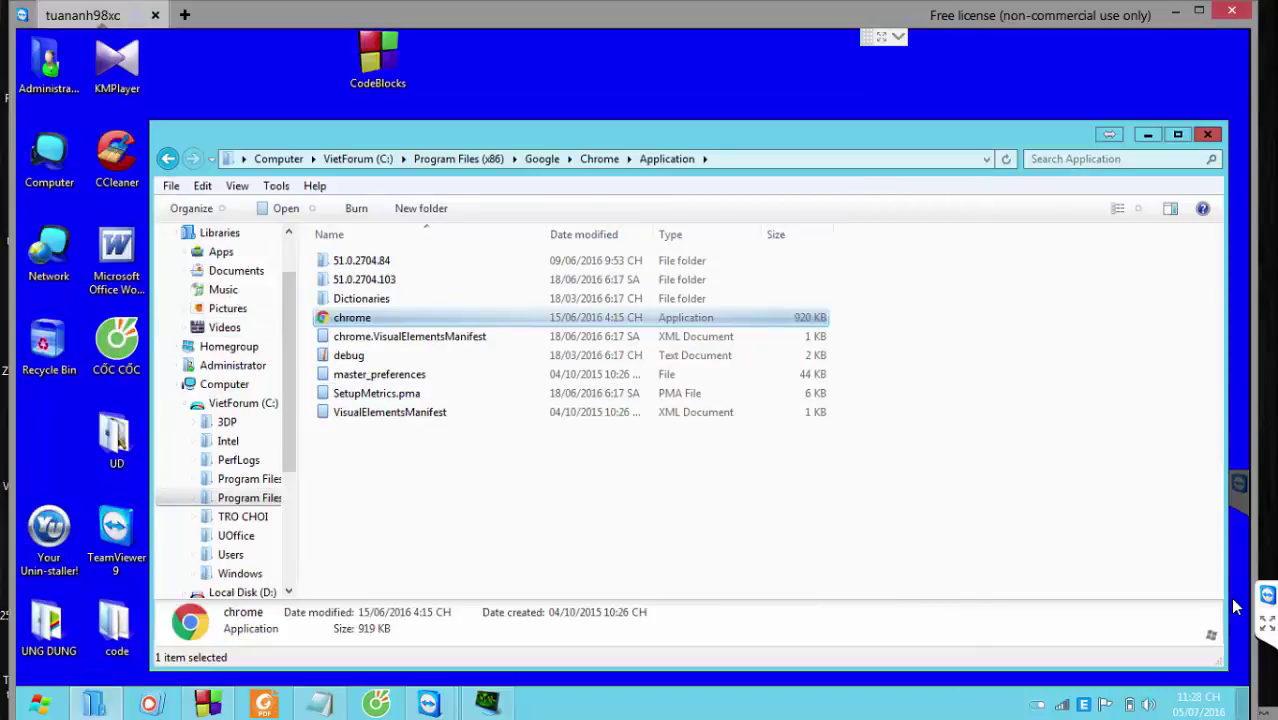
mouse_move(3, 535)
key("Return")
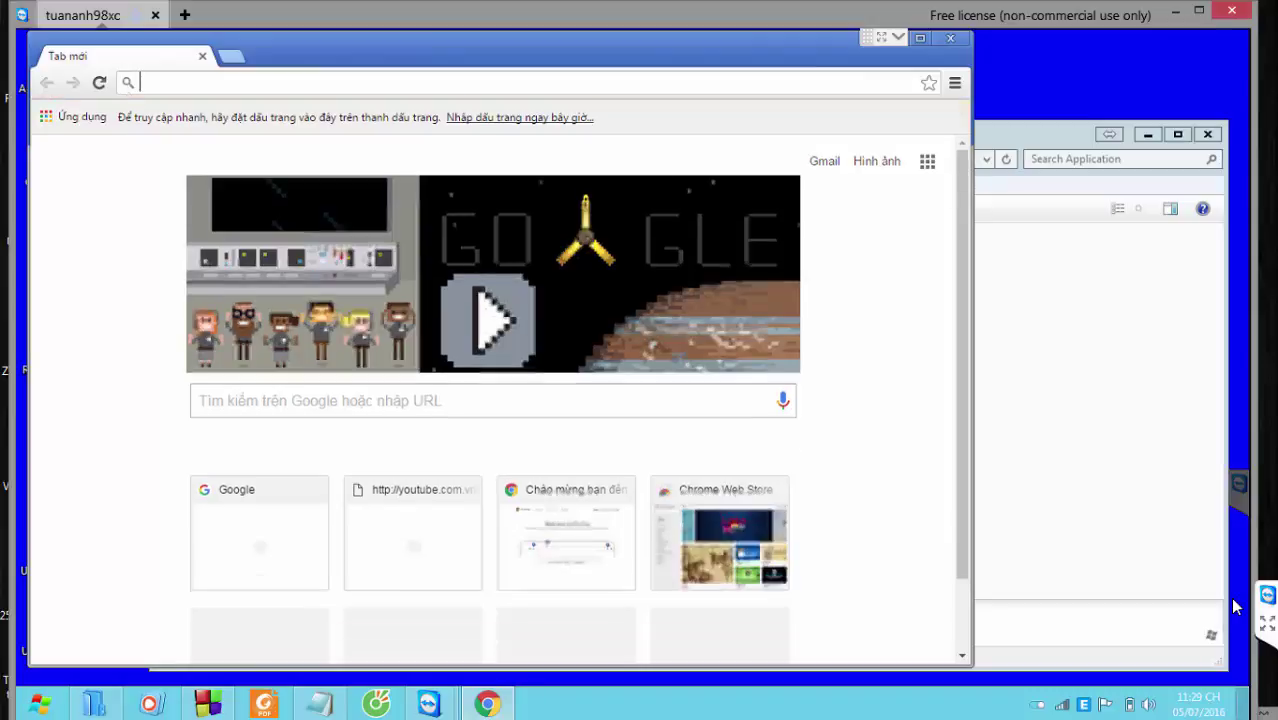
type("cascas")
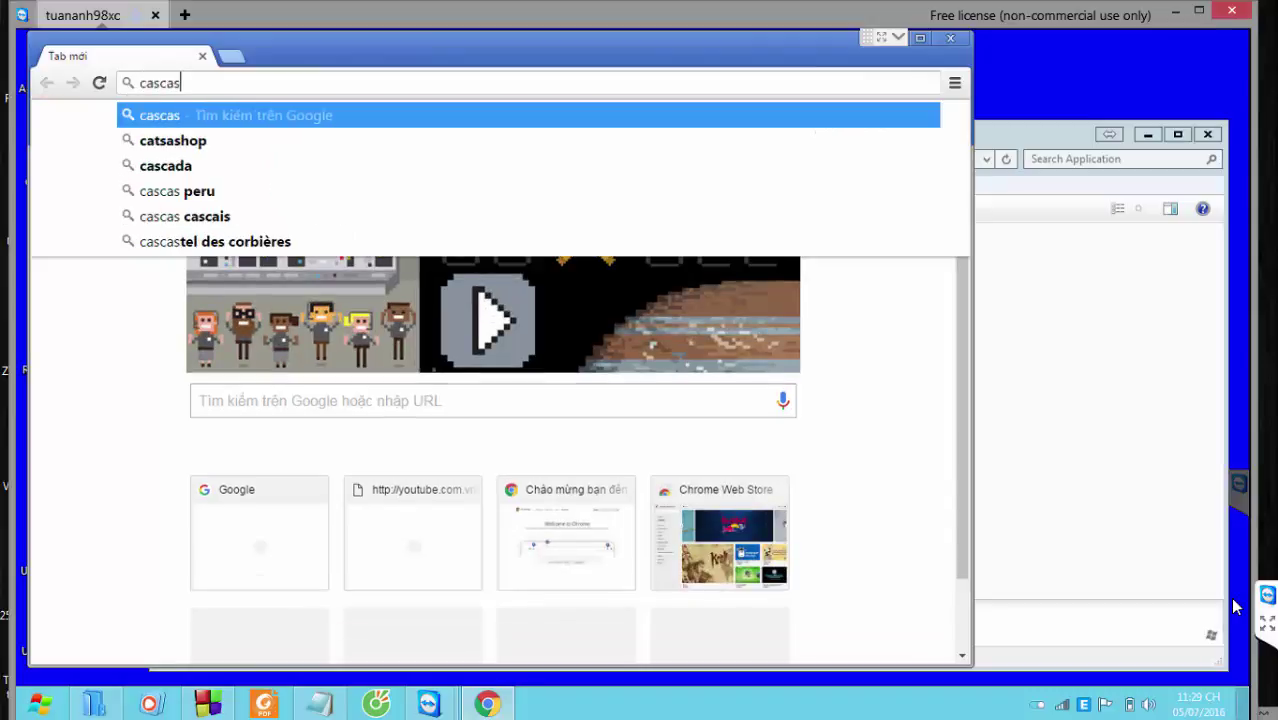
key("Return")
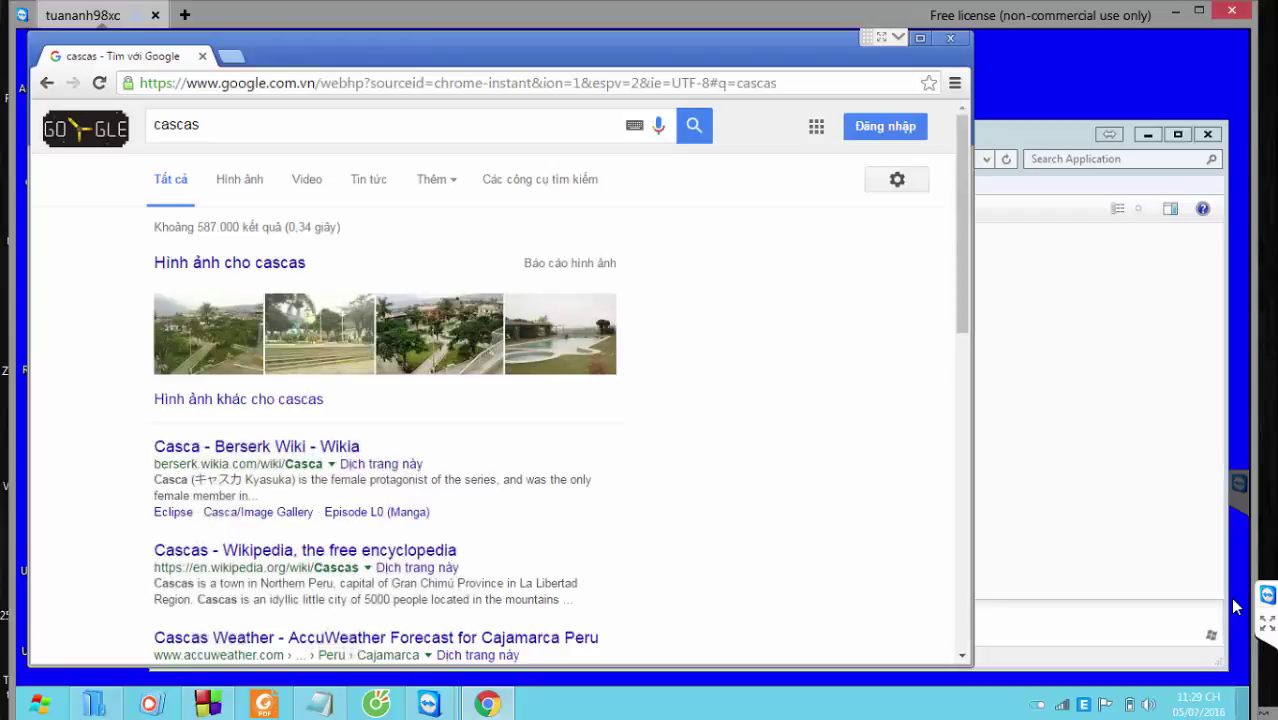
- Open Chrome's settings page to check the startup, home button and search engine options, and close the browser
left_click(955, 83)
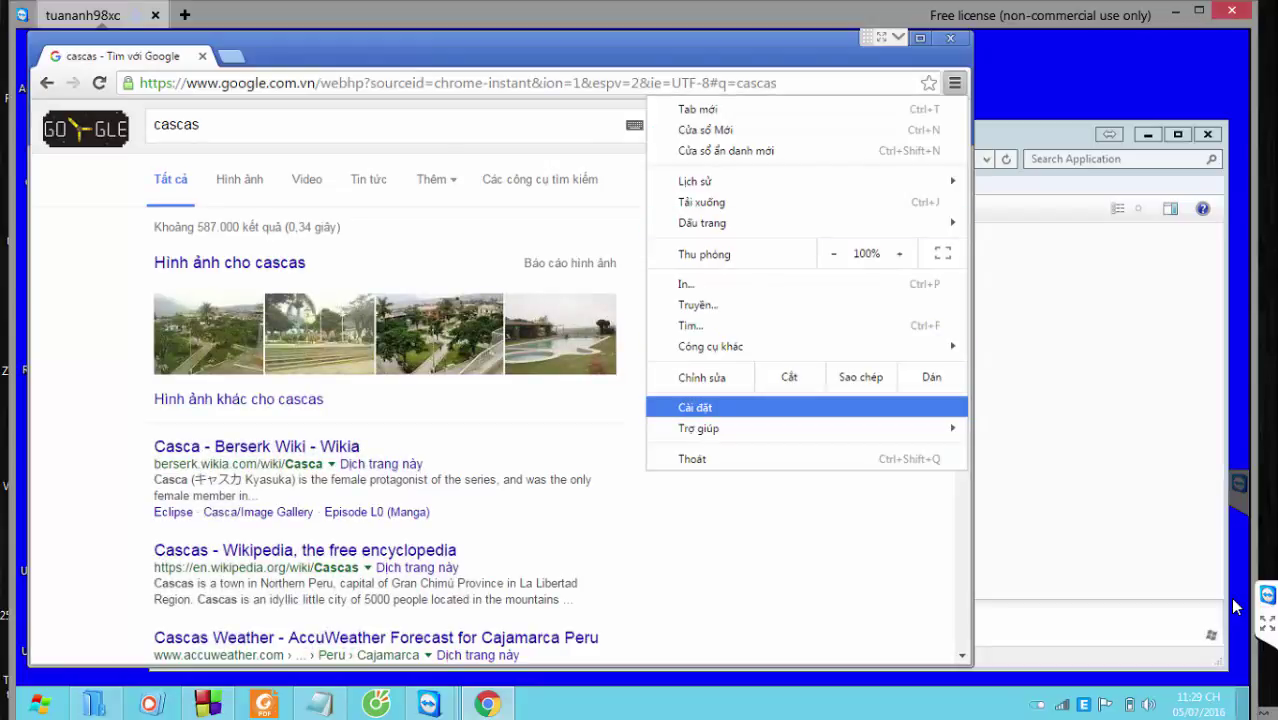
key("Return")
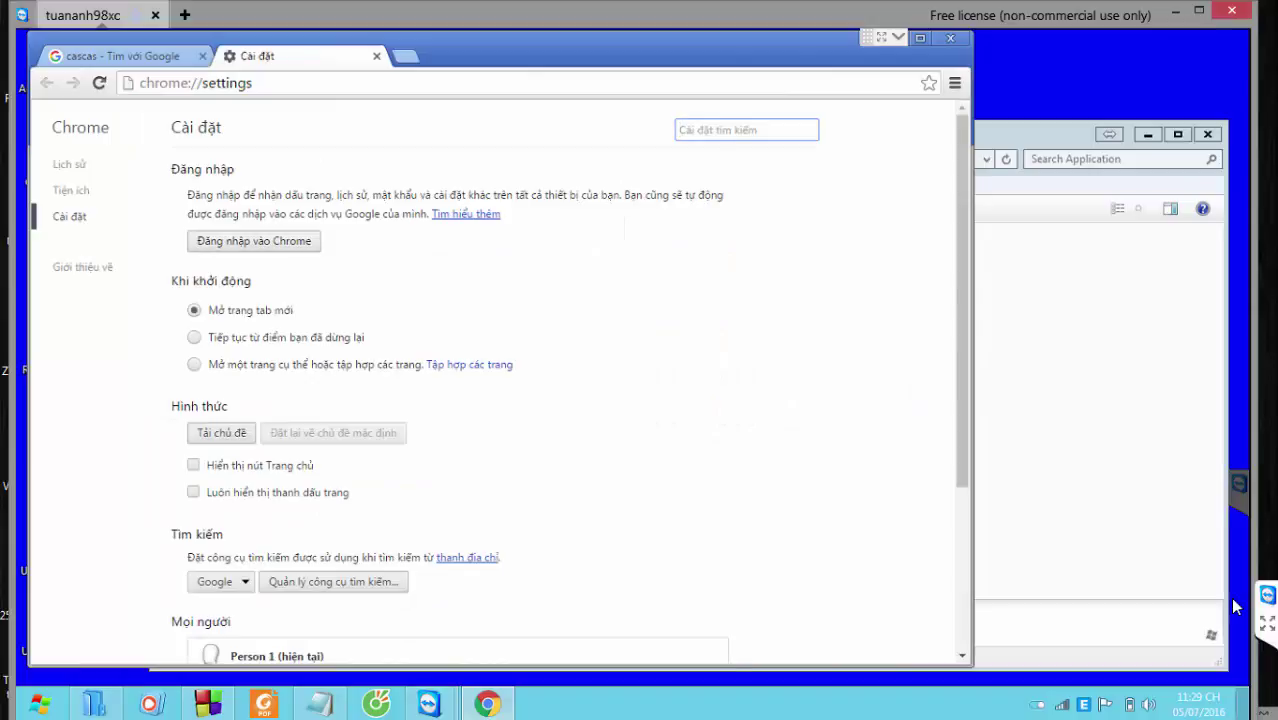
key("alt+F4")
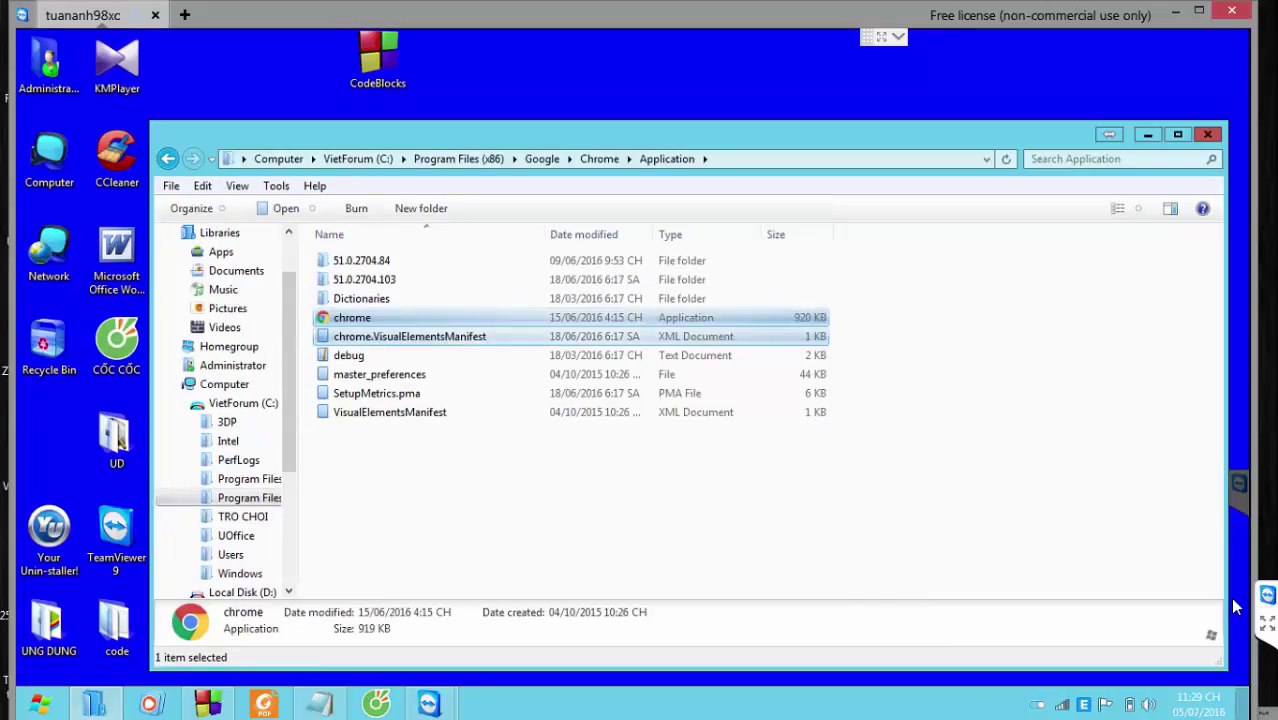
- Create a desktop shortcut for the chrome application in the Application folder
right_click(349, 317)
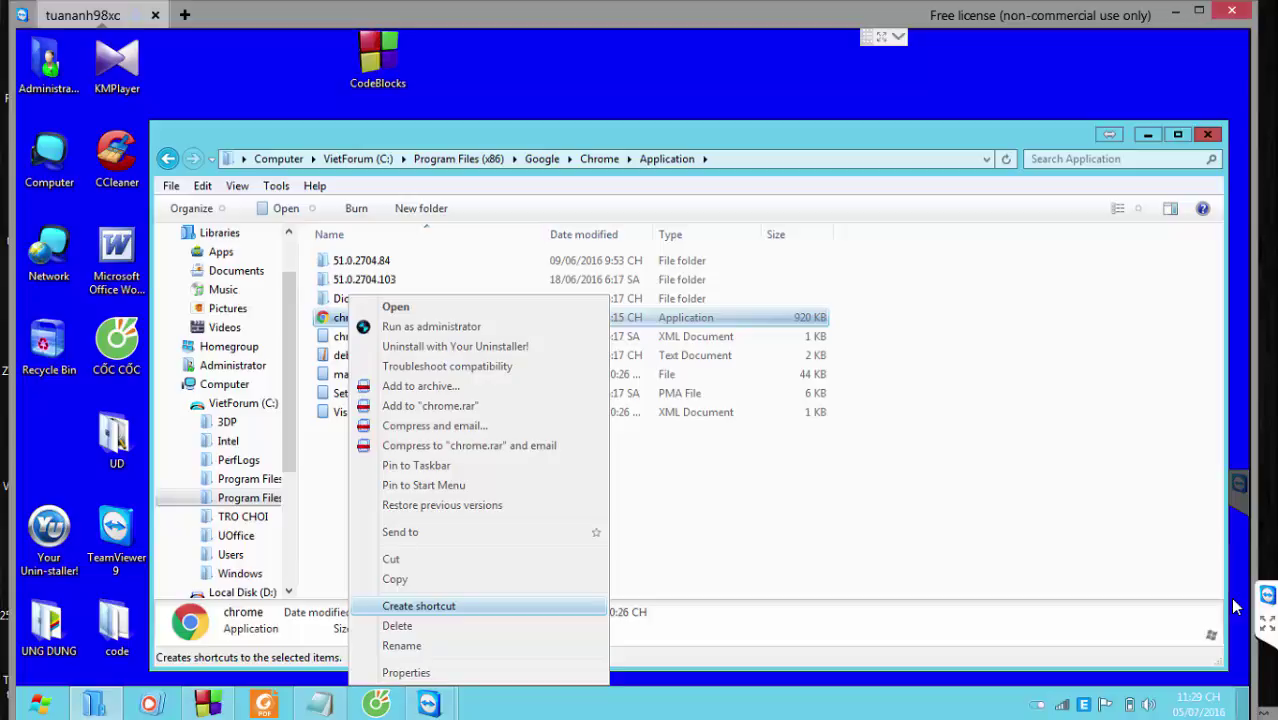
mouse_move(480, 532)
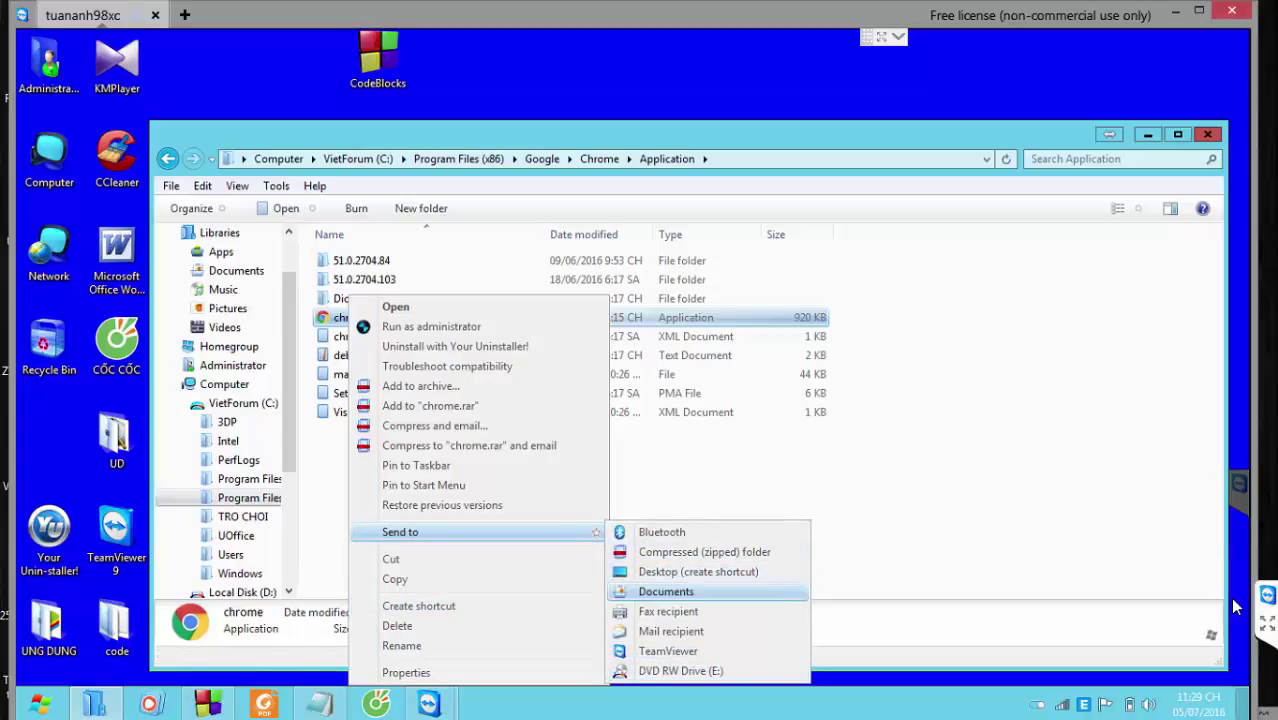
left_click(698, 571)
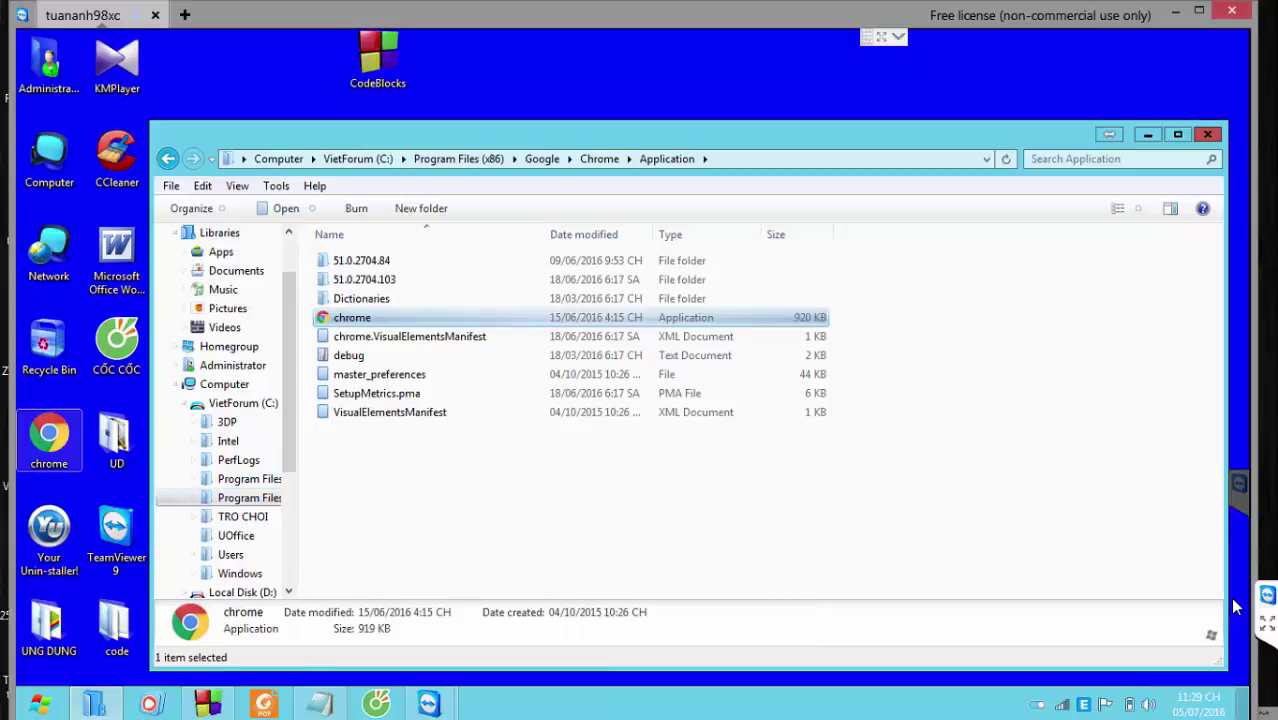
- Pin the desktop chrome shortcut to the taskbar and close the Application folder window
right_click(60, 438)
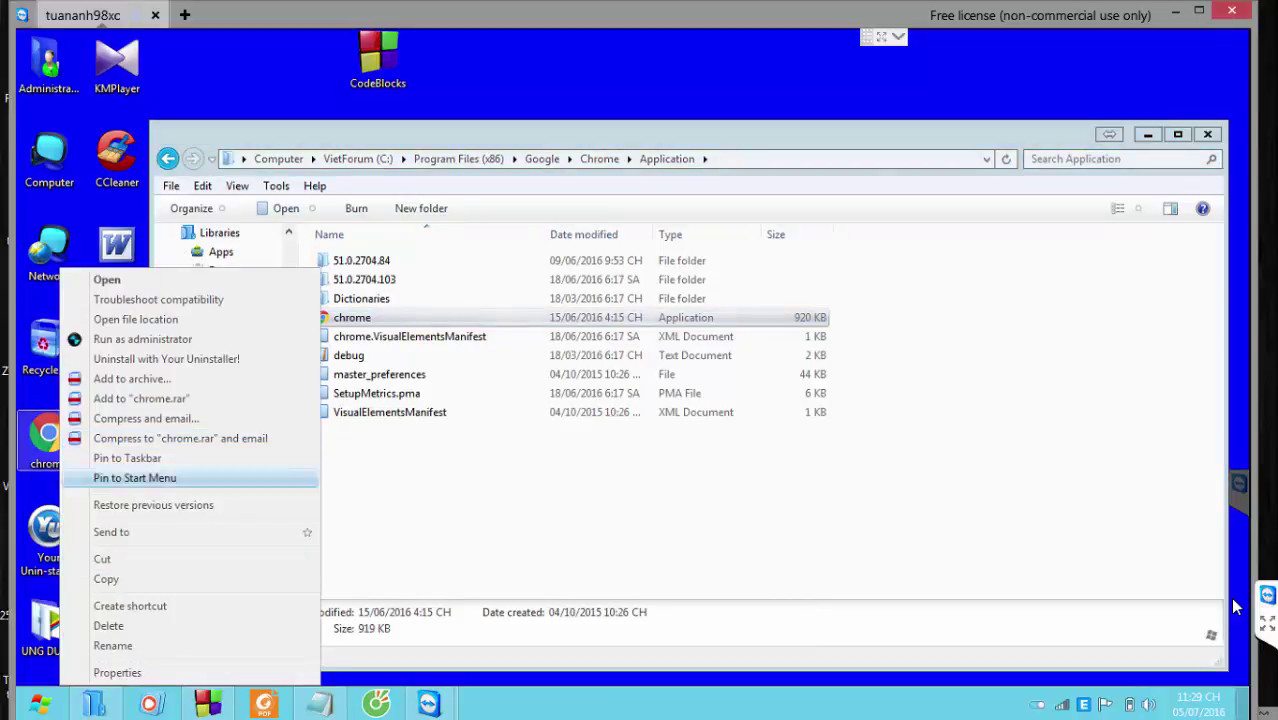
key("Return")
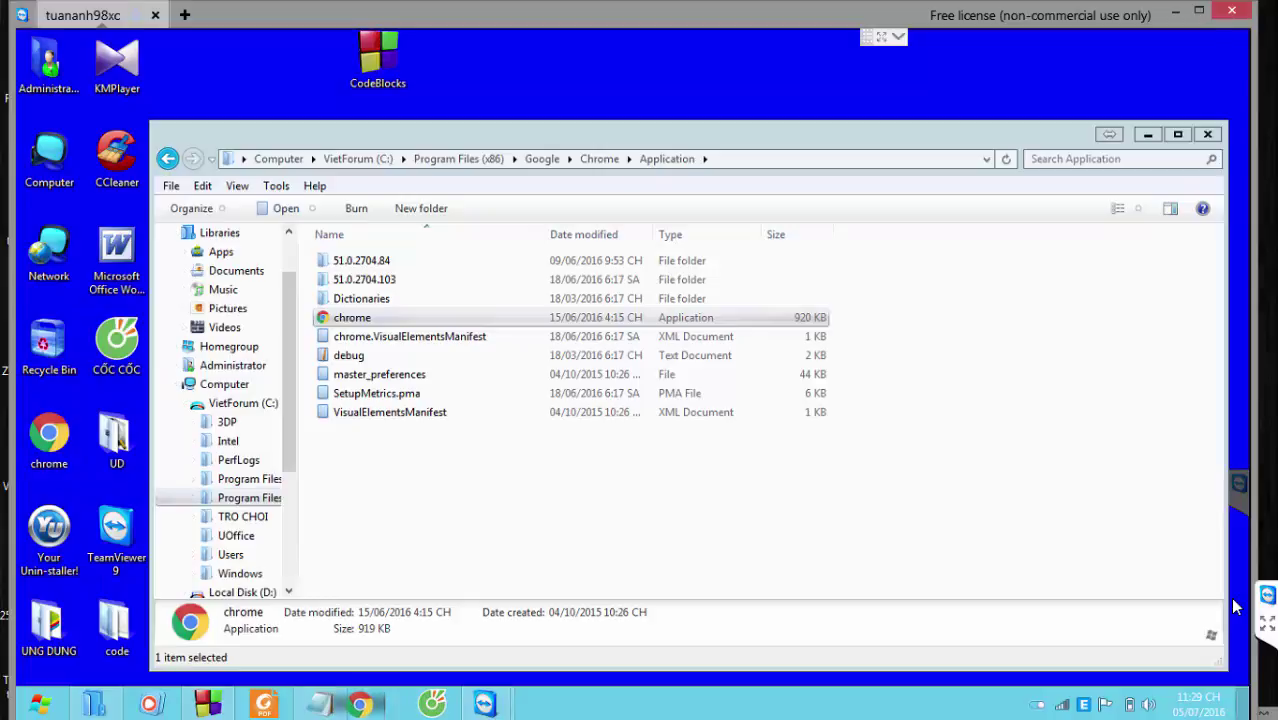
key("alt+F4")
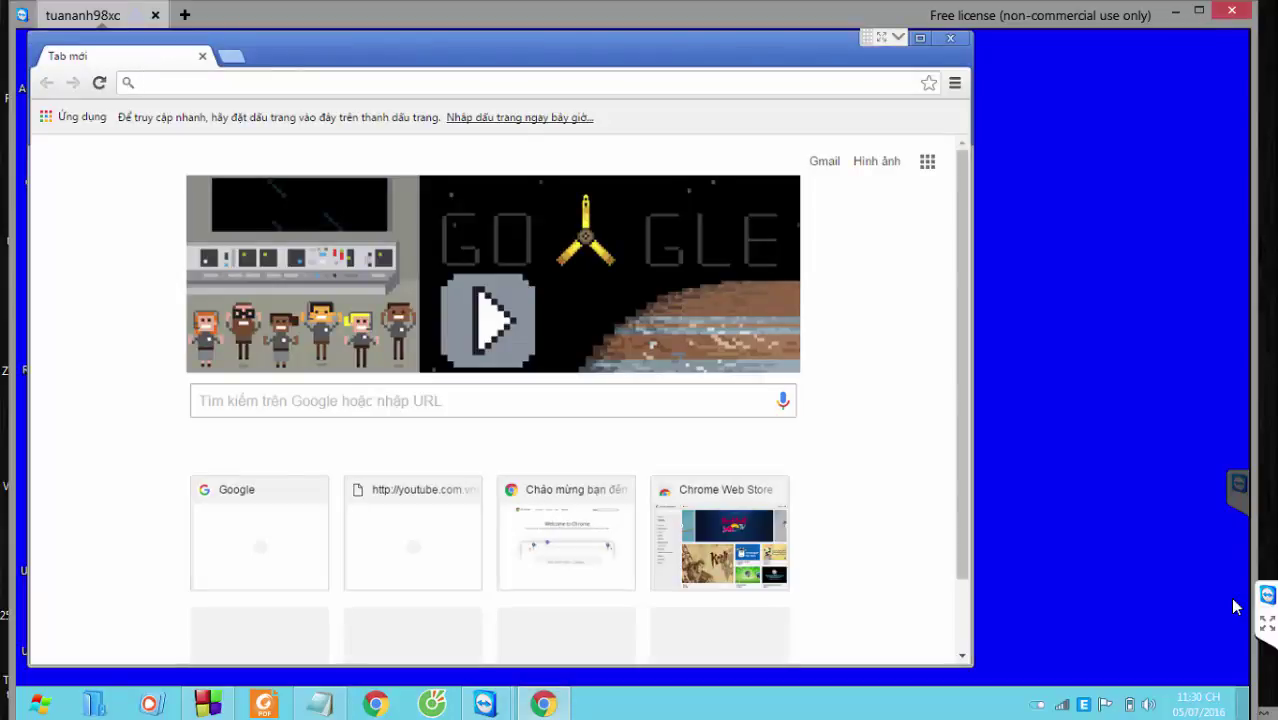
- Switch to the Cốc Cốc browser and run a web search for "ascsac" from its address bar
right_click(652, 705)
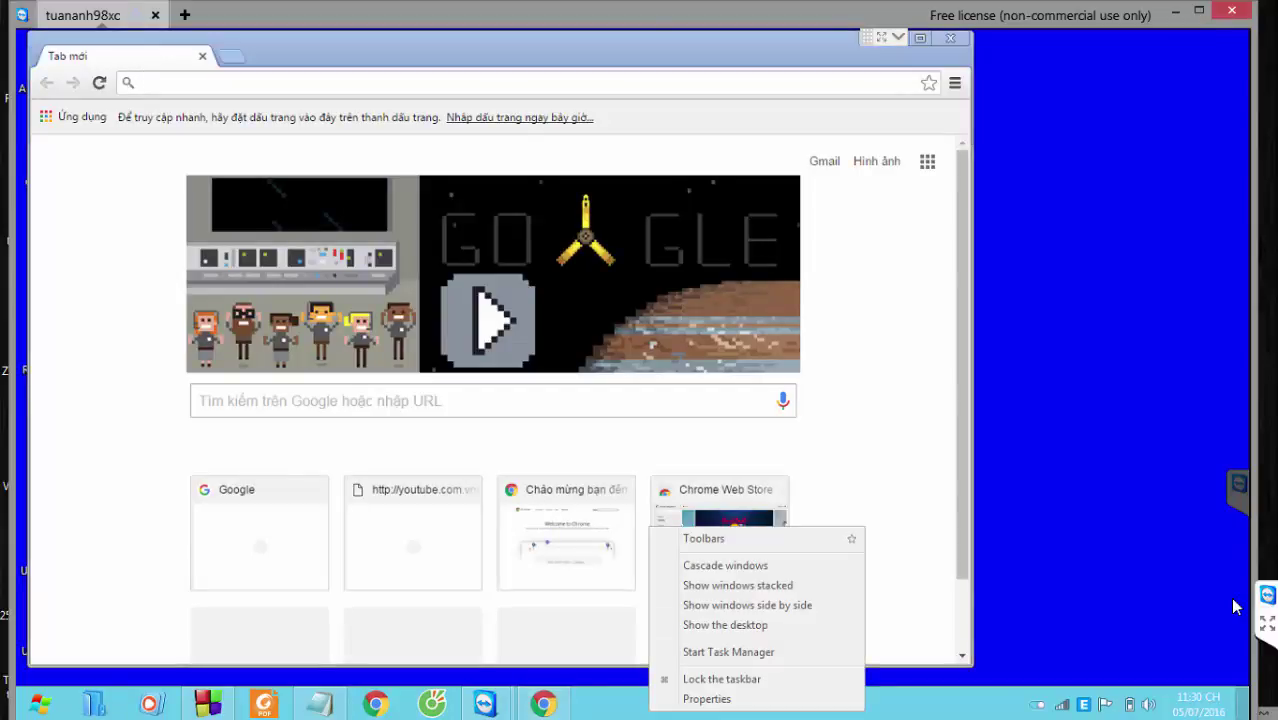
key("Escape")
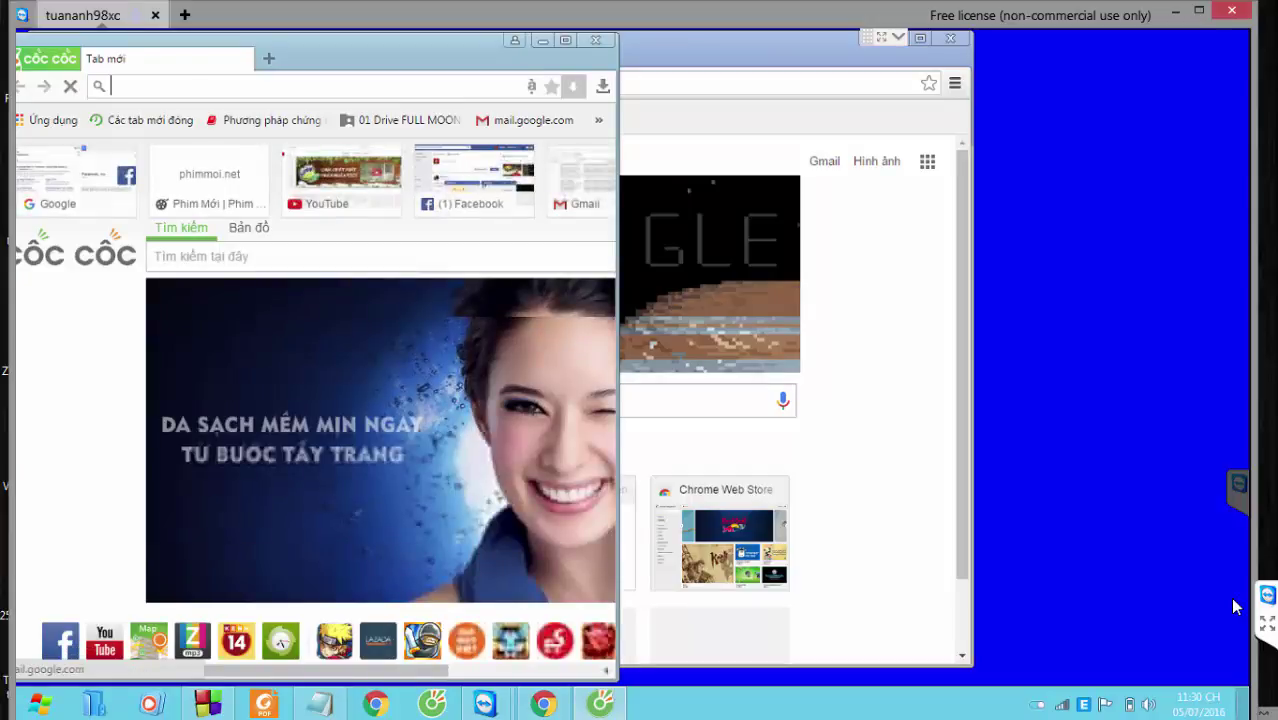
type("ascsac")
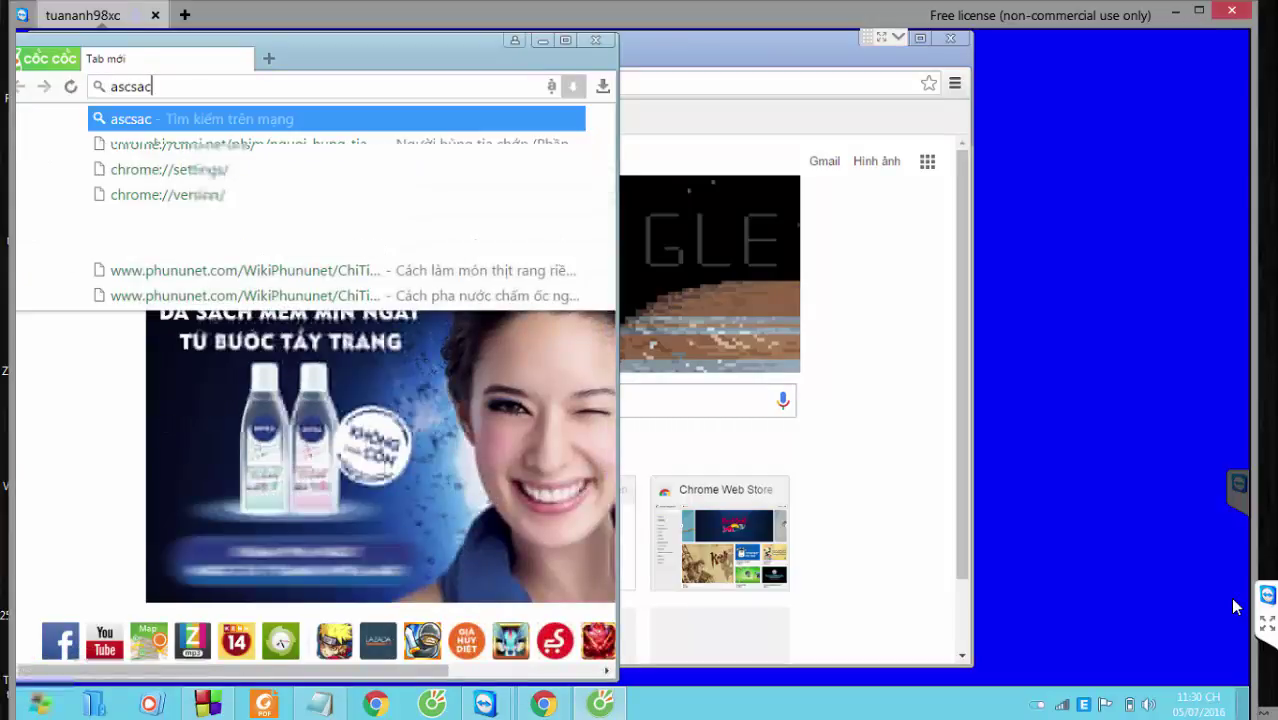
key("Return")
- Switch to Chrome, run a web search for "ascasc", and close the Chrome and Cốc Cốc windows
key("alt+Tab")
type("asc")
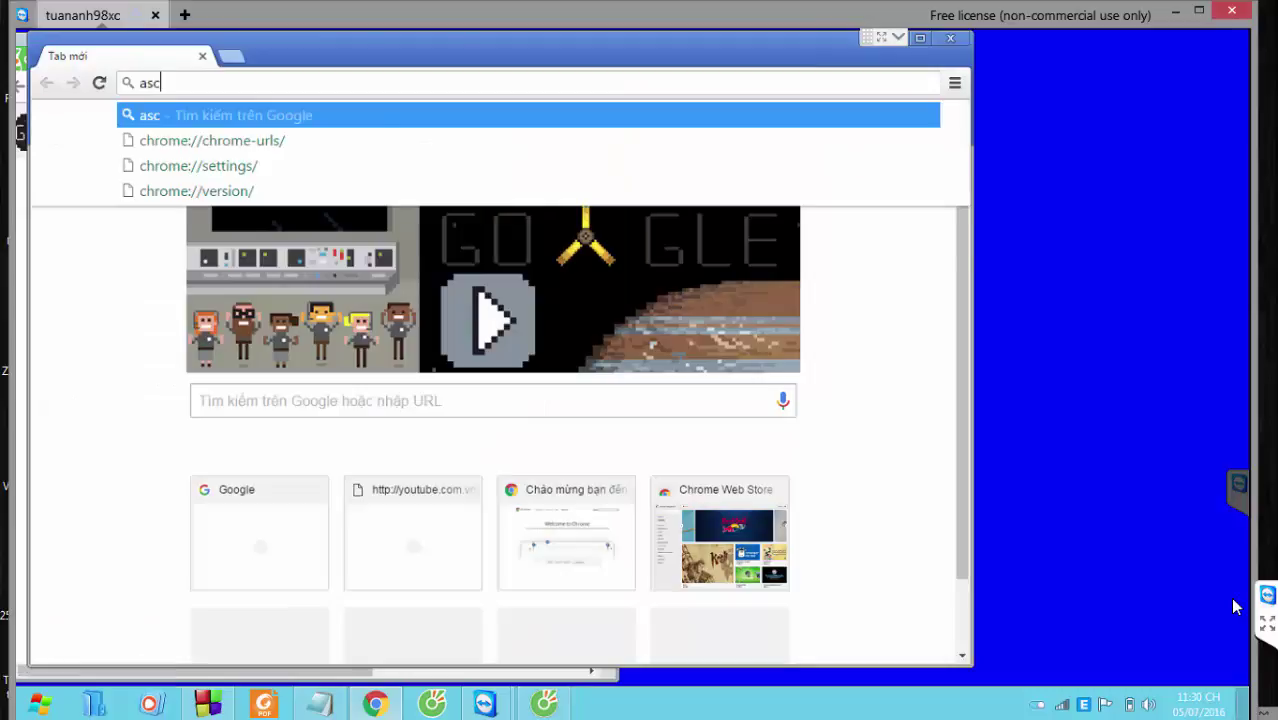
type("asc")
key("Return")
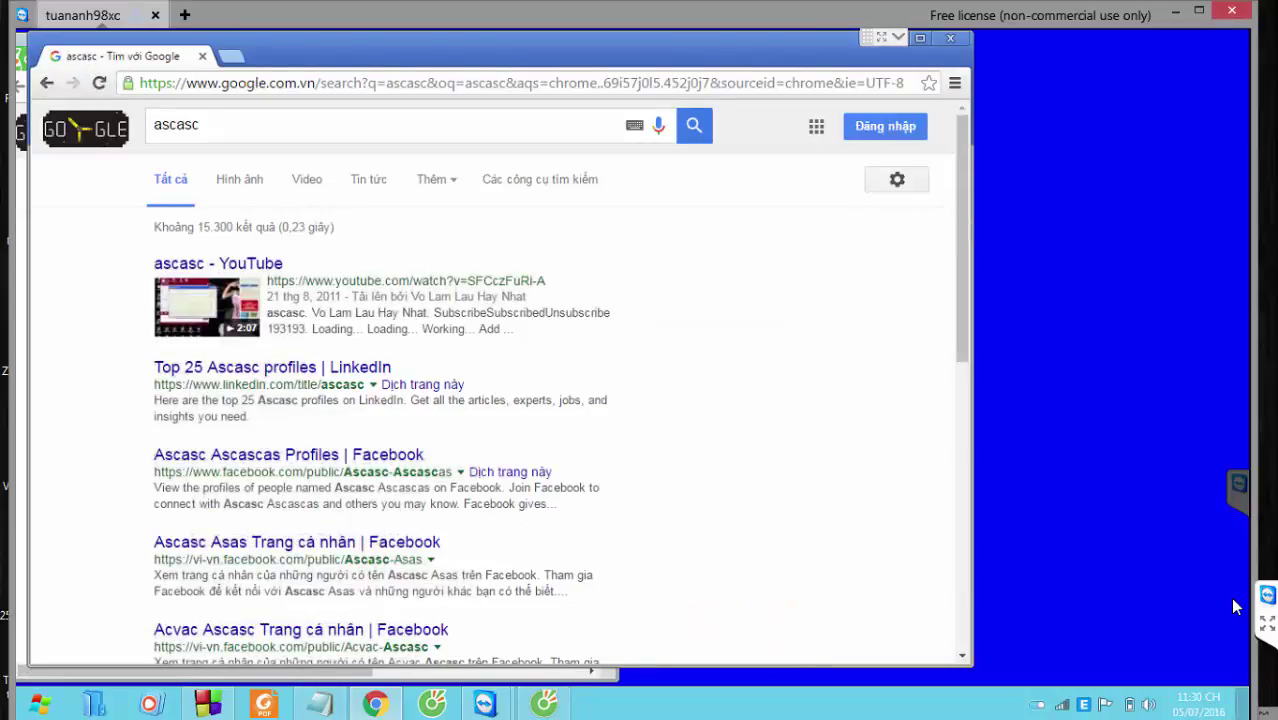
key("alt+Tab")
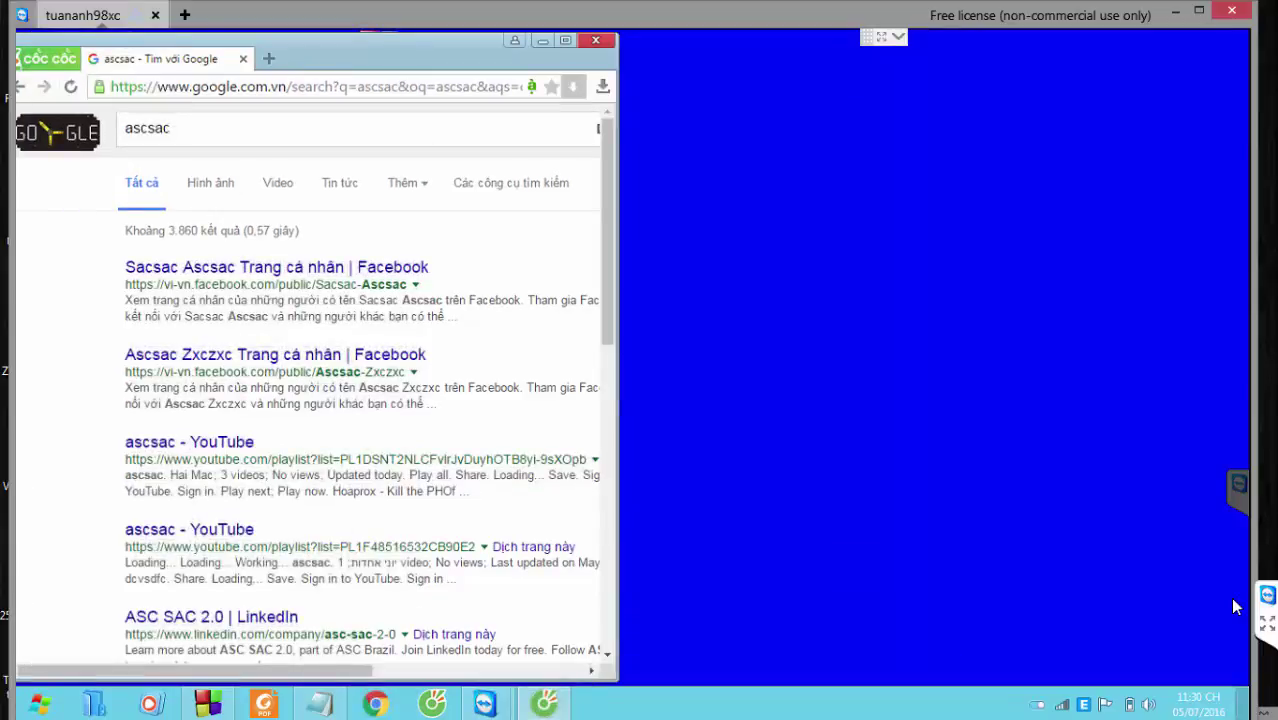
key("alt+F4")
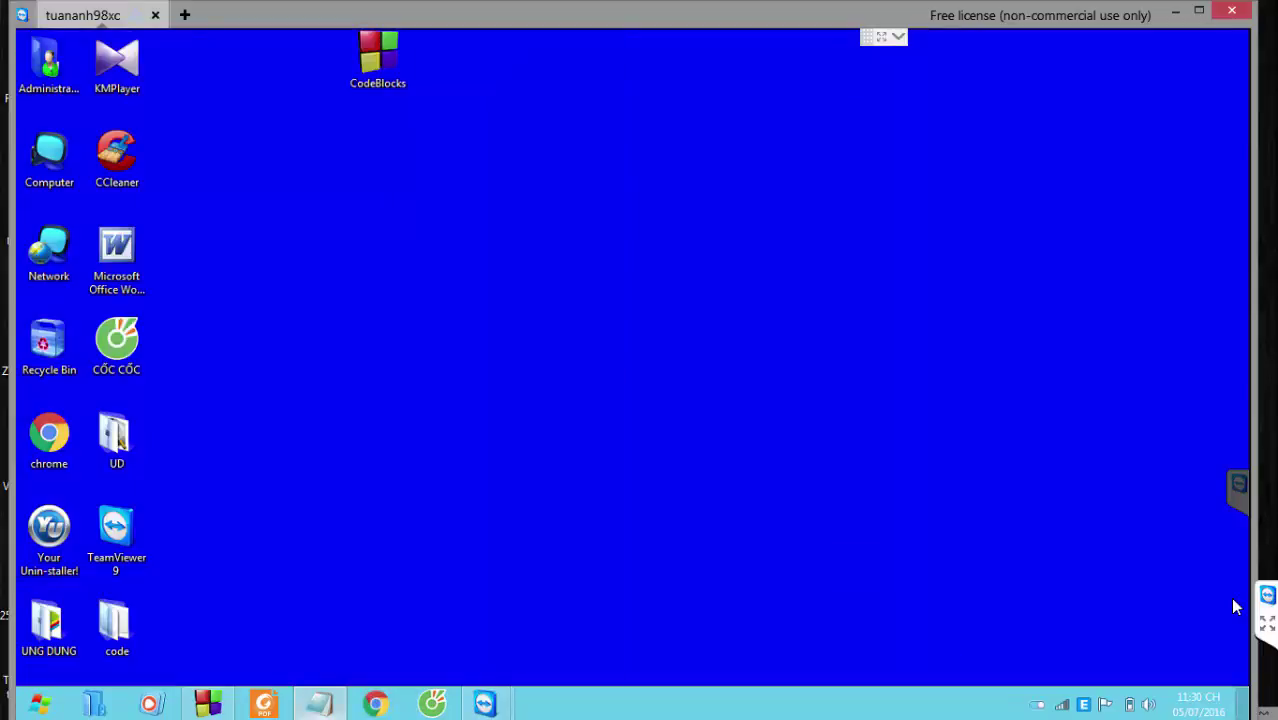
- Switch to Notepad and select the whole list of malware names
key("alt+Tab")
key("ctrl+a")
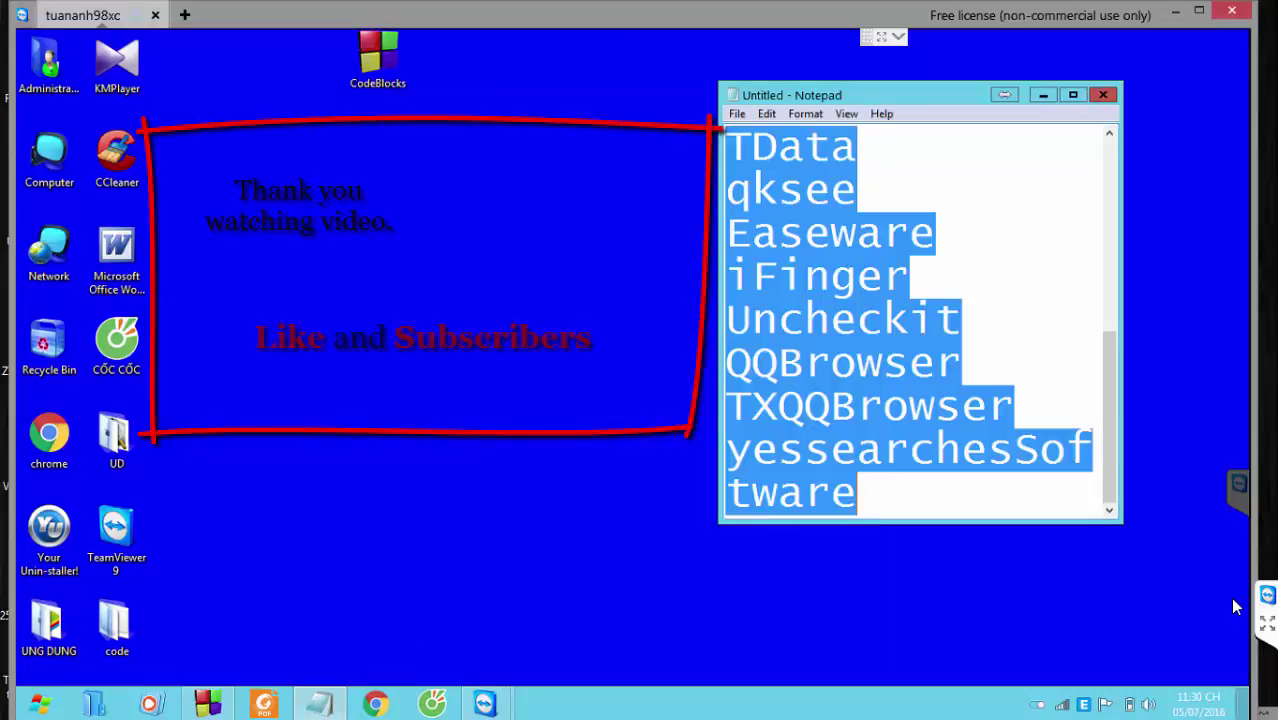